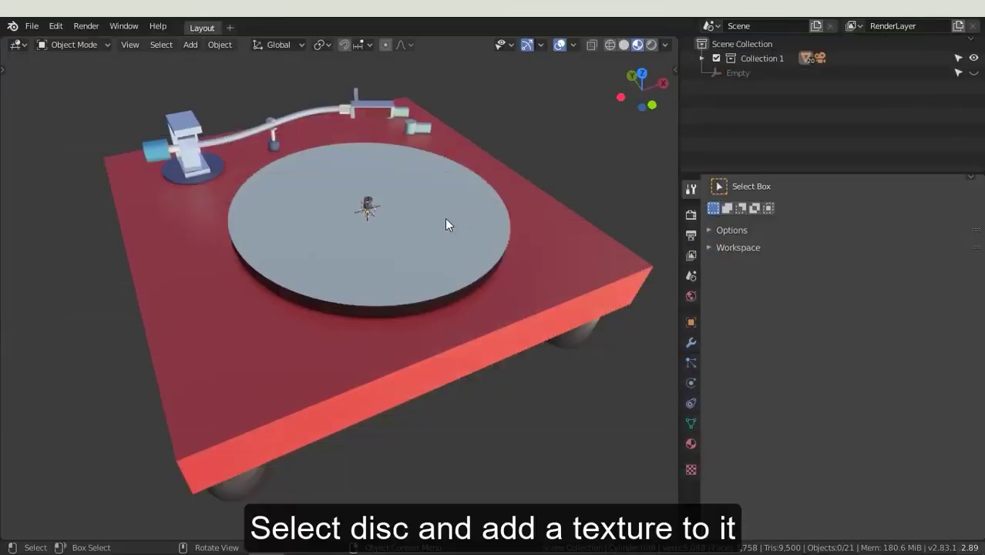
Give the disc a new material with an Image Texture Base Color using Gramophone Disc Texture.png
{"action": "left_click", "coordinate": [448, 222]}
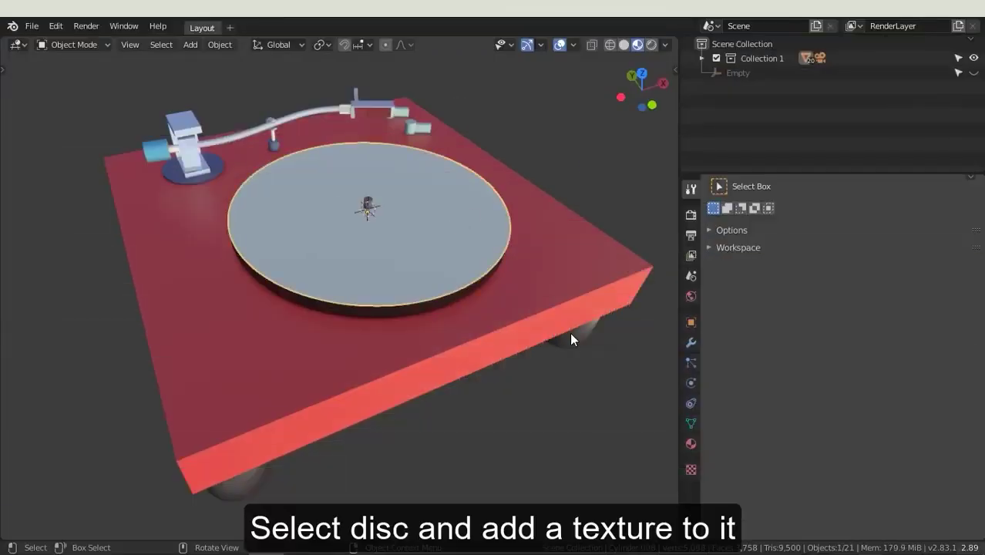
{"action": "left_click", "coordinate": [691, 445]}
{"action": "left_click", "coordinate": [846, 247]}
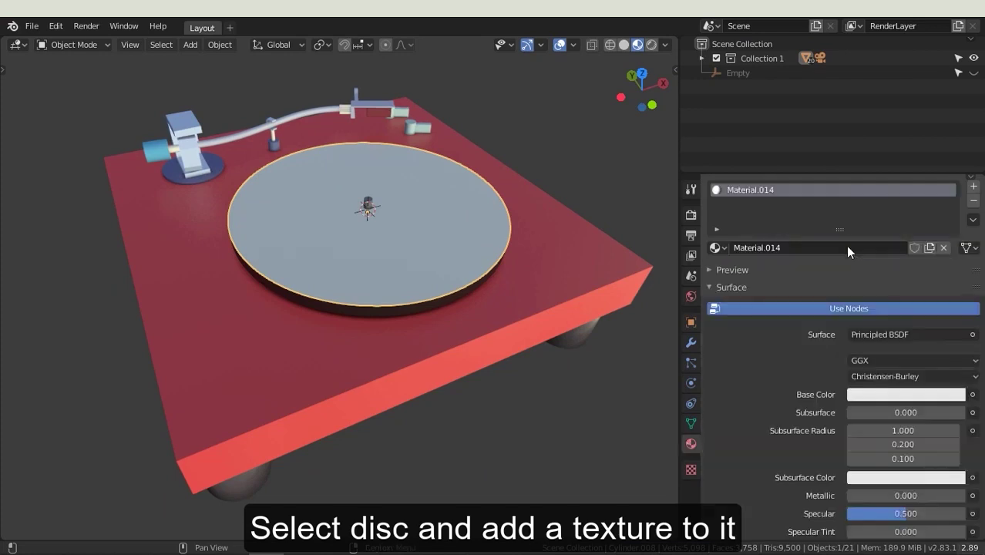
{"action": "left_click", "coordinate": [972, 394]}
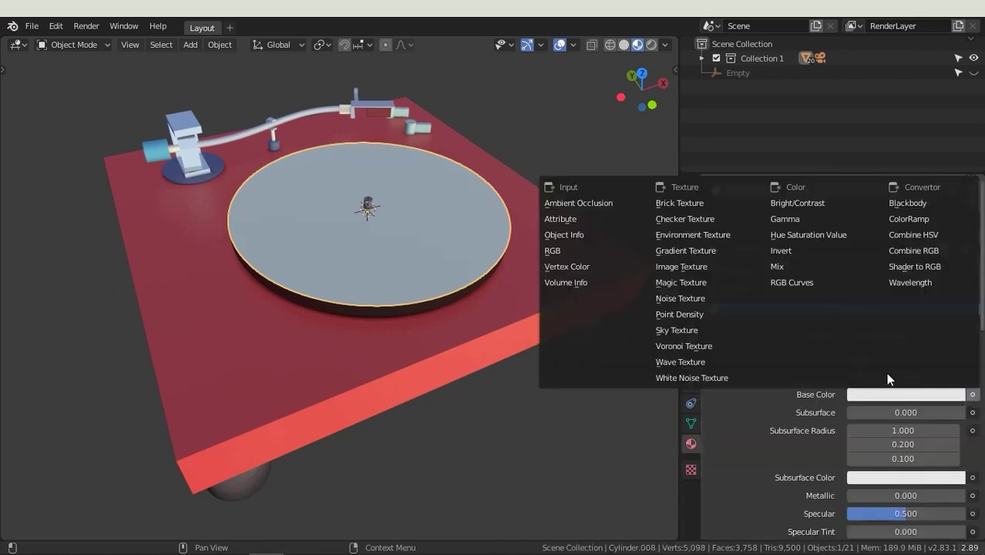
{"action": "left_click", "coordinate": [700, 269]}
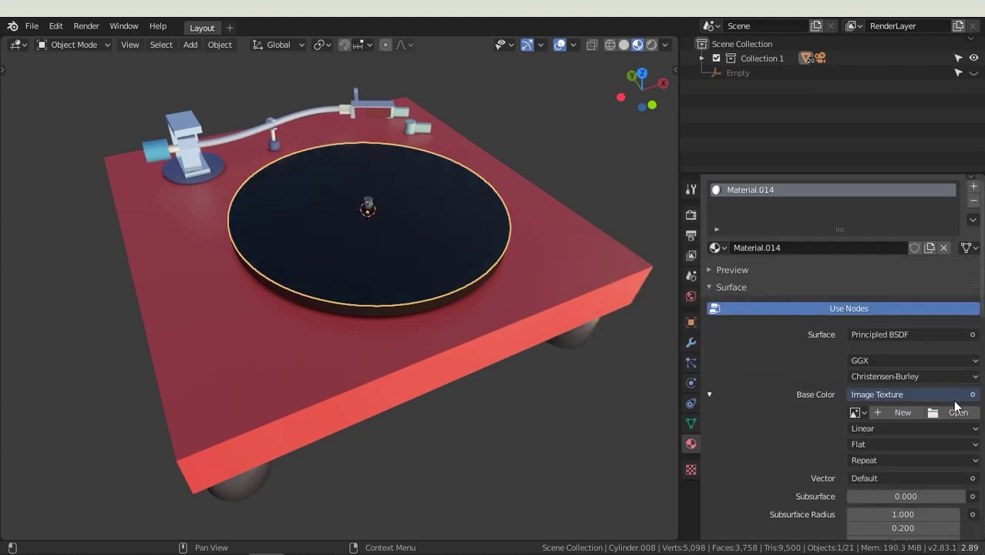
{"action": "left_click", "coordinate": [956, 411]}
{"action": "left_click", "coordinate": [572, 196]}
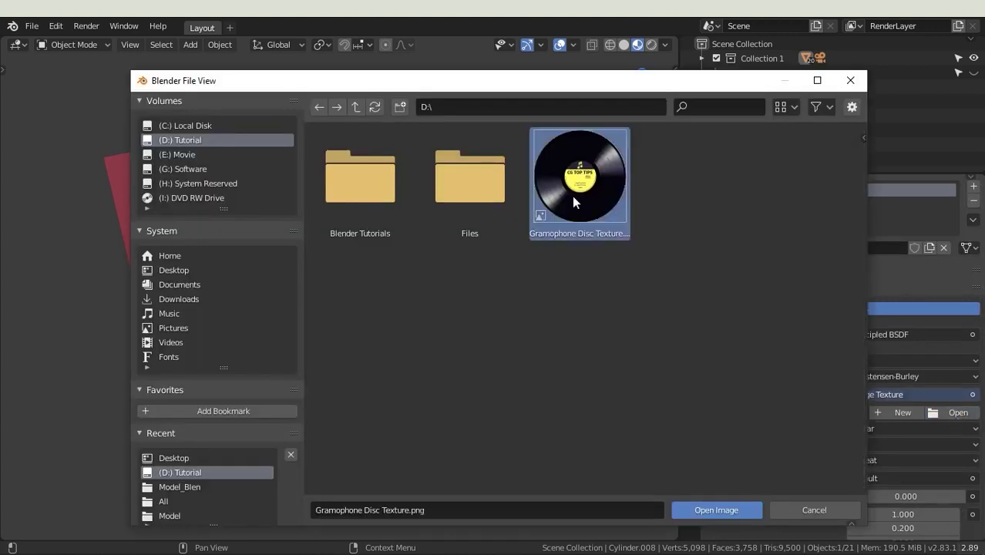
{"action": "left_click", "coordinate": [728, 510]}
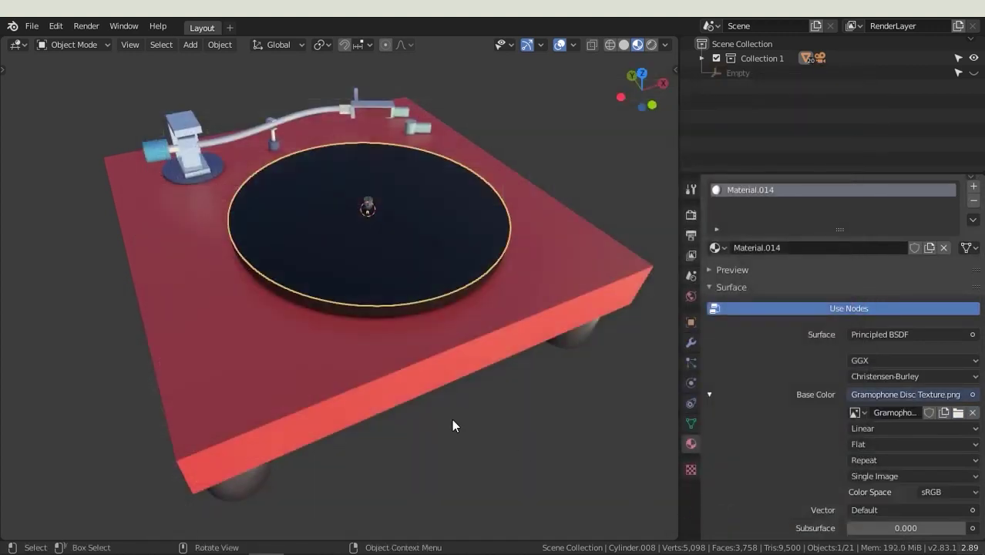
UV-unwrap all of the disc's faces in Edit Mode, then return to Object Mode
{"action": "left_click", "coordinate": [99, 48]}
{"action": "left_click", "coordinate": [85, 75]}
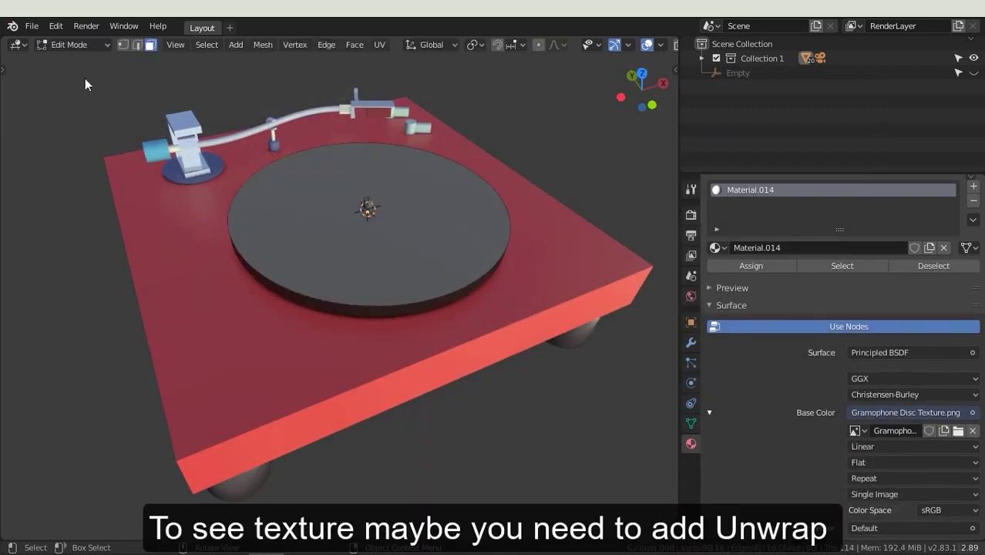
{"action": "left_click", "coordinate": [354, 243]}
{"action": "left_click", "coordinate": [378, 45]}
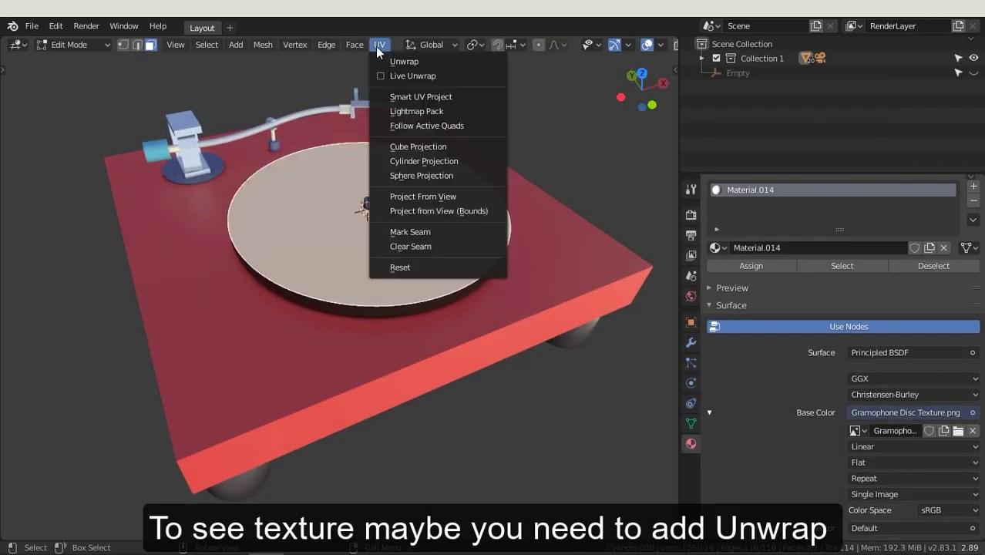
{"action": "left_click", "coordinate": [388, 62]}
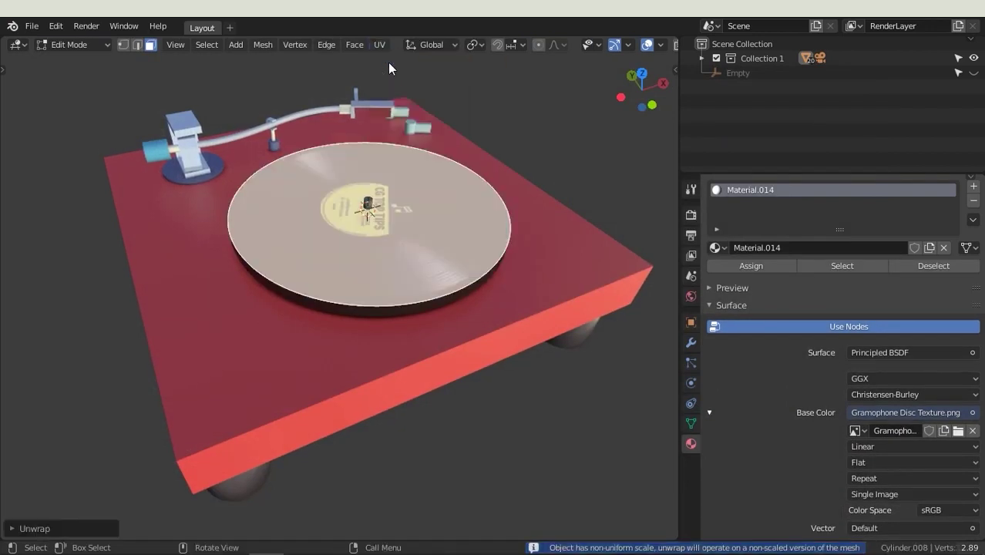
{"action": "left_click", "coordinate": [97, 47]}
{"action": "left_click", "coordinate": [95, 58]}
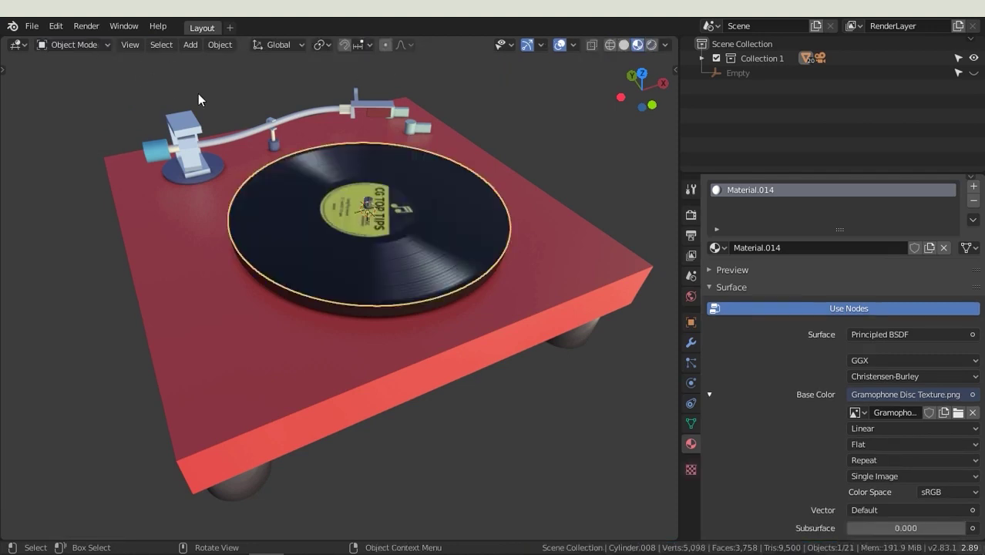
Lower the disc material's Specular to 0.000
{"action": "scroll", "coordinate": [910, 432], "scroll_direction": "down", "scroll_amount": 7}
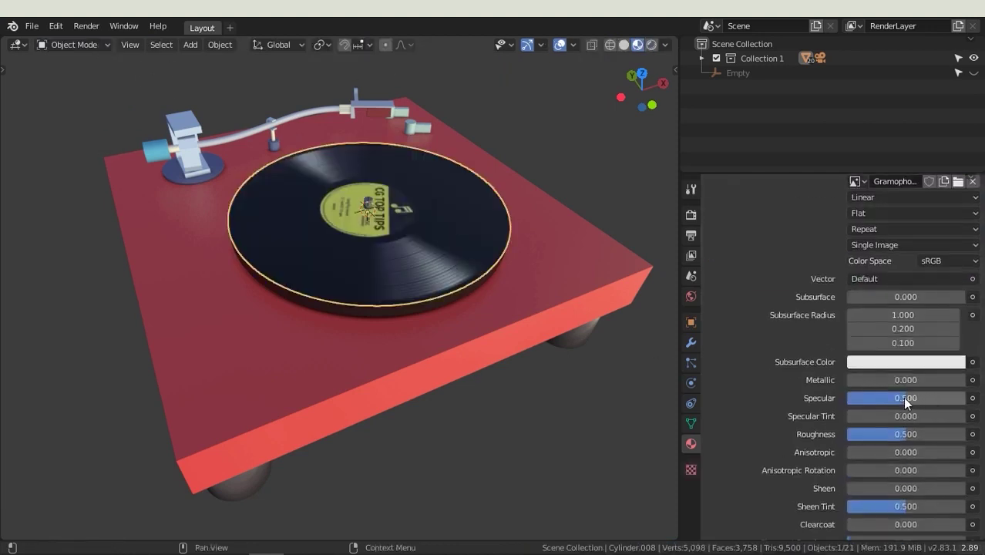
{"action": "left_click_drag", "start_coordinate": [905, 401], "coordinate": [848, 402]}
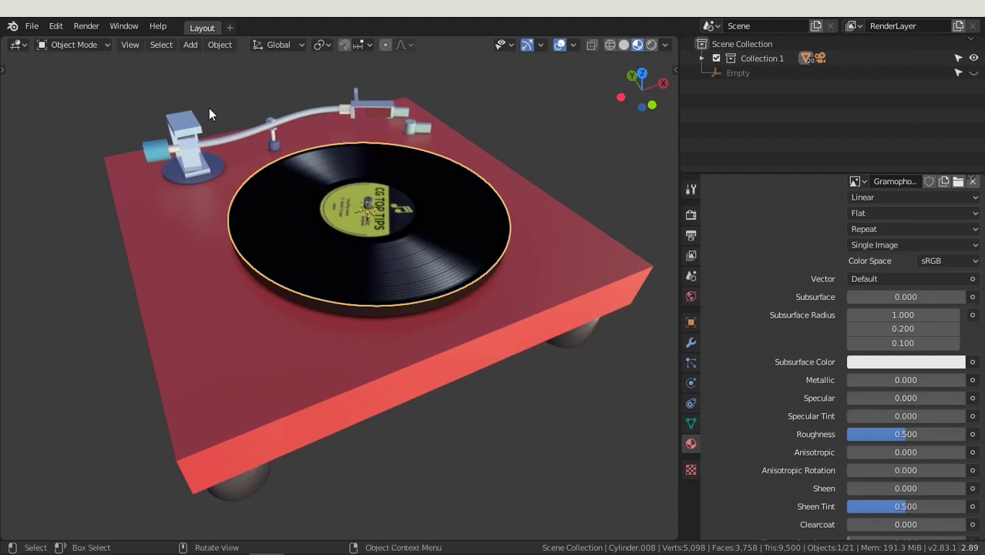
{"action": "left_click", "coordinate": [190, 45]}
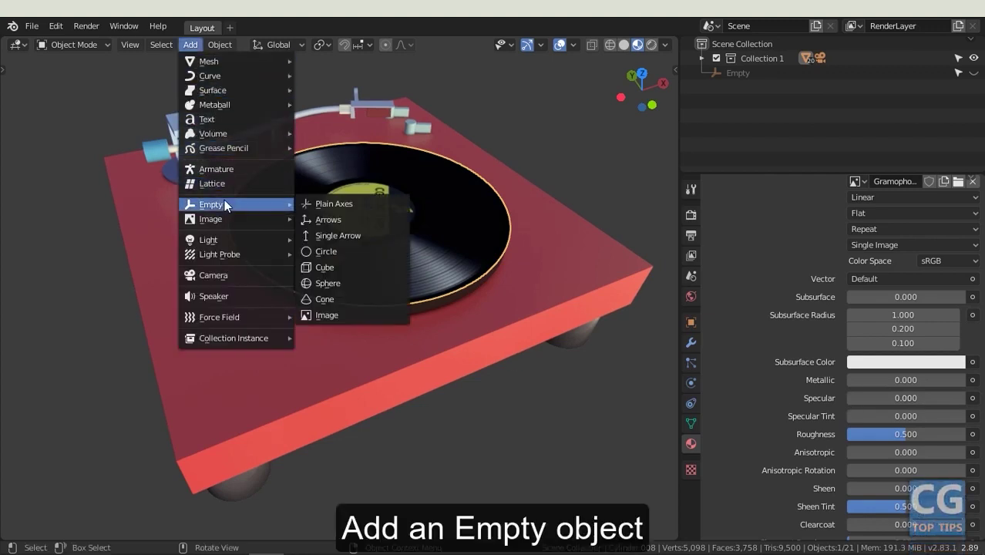
Add a Plain Axes Empty and give the disc a UV Project modifier
{"action": "left_click", "coordinate": [342, 207]}
{"action": "left_click", "coordinate": [370, 132]}
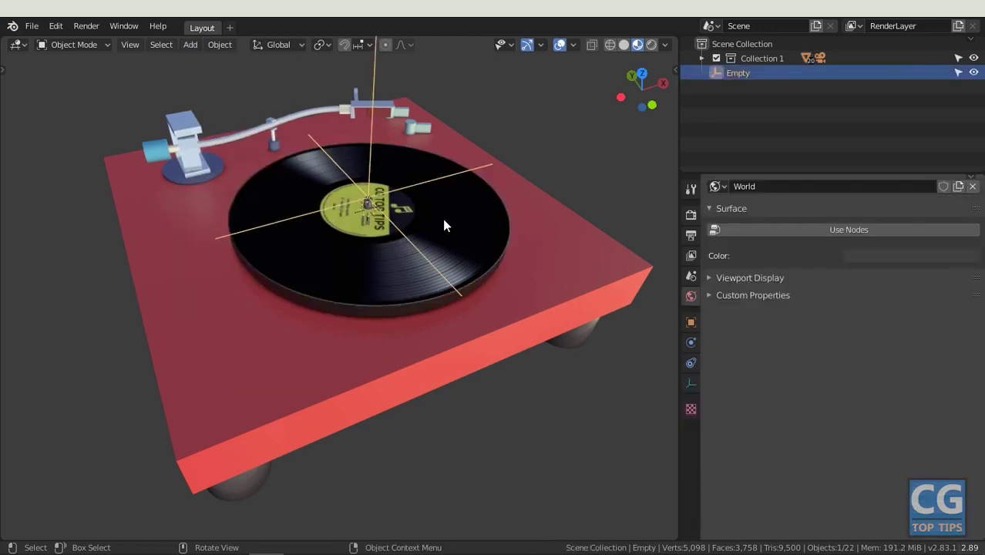
{"action": "left_click", "coordinate": [468, 225]}
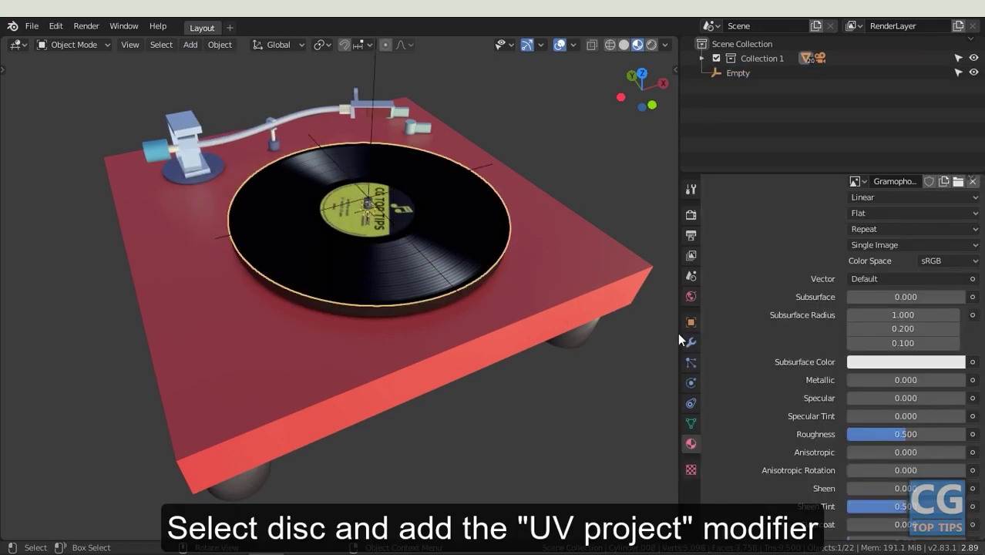
{"action": "left_click", "coordinate": [678, 332]}
{"action": "left_click", "coordinate": [691, 342]}
{"action": "left_click", "coordinate": [774, 185]}
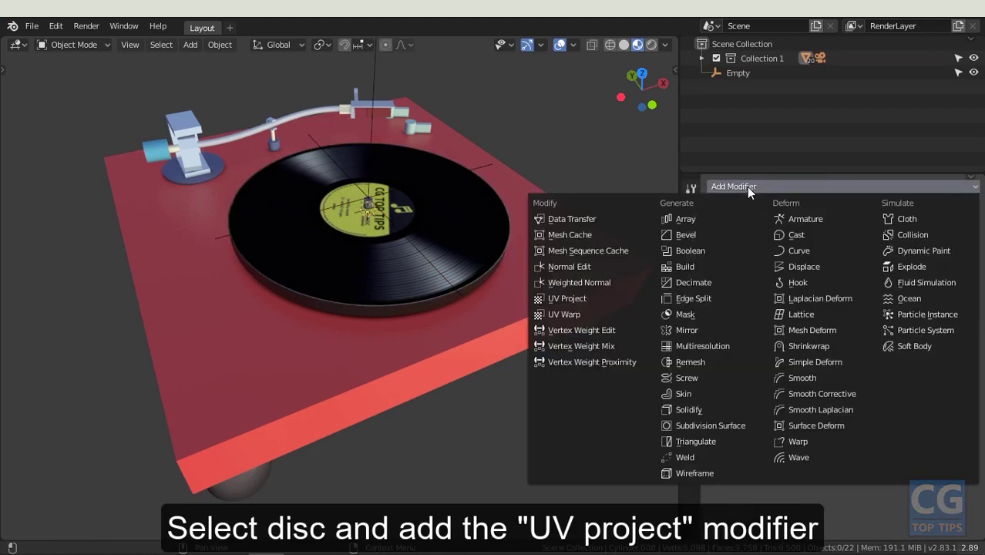
{"action": "left_click", "coordinate": [566, 301]}
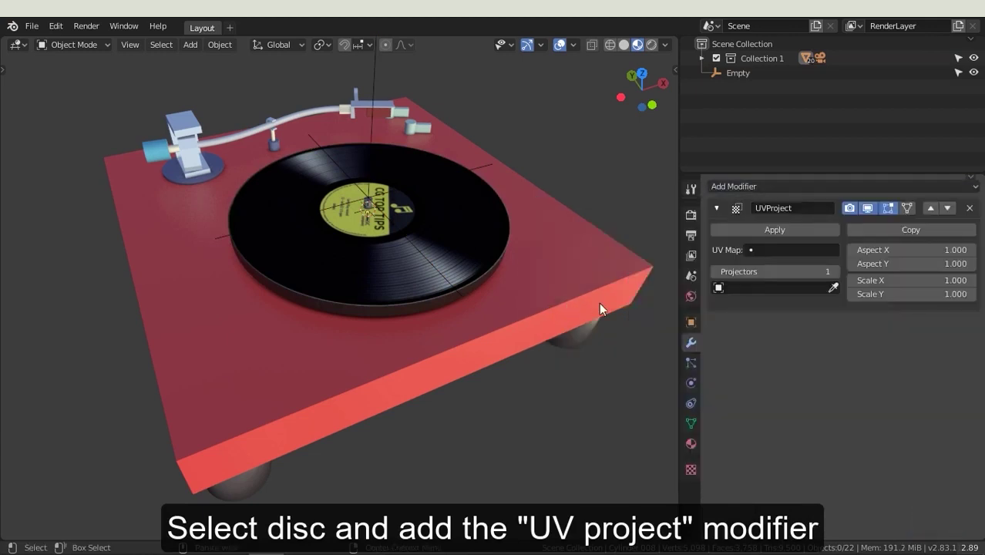
Set the UV Project modifier to UVMap with the Empty as projector, then rotate the Empty around Z
{"action": "left_click", "coordinate": [753, 251]}
{"action": "left_click", "coordinate": [761, 269]}
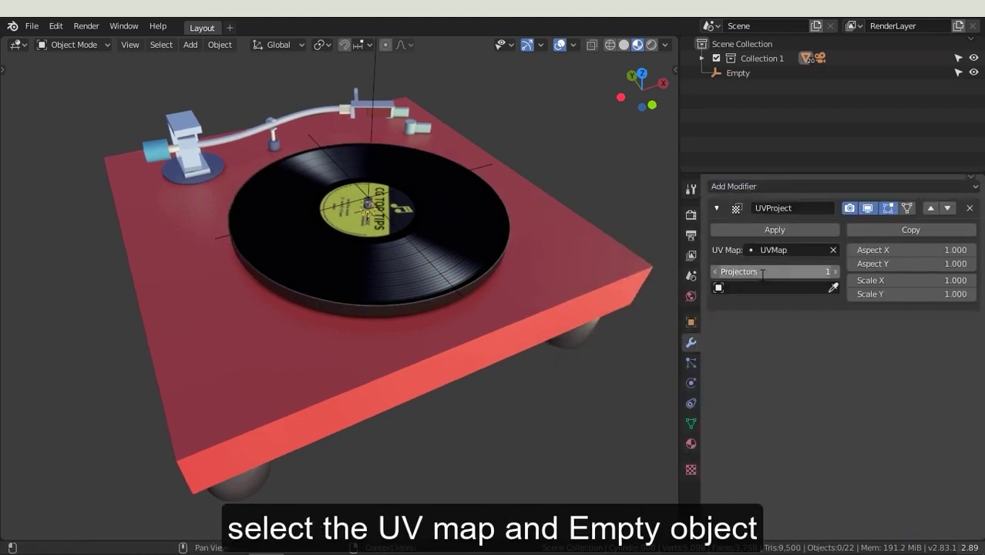
{"action": "left_click", "coordinate": [834, 287]}
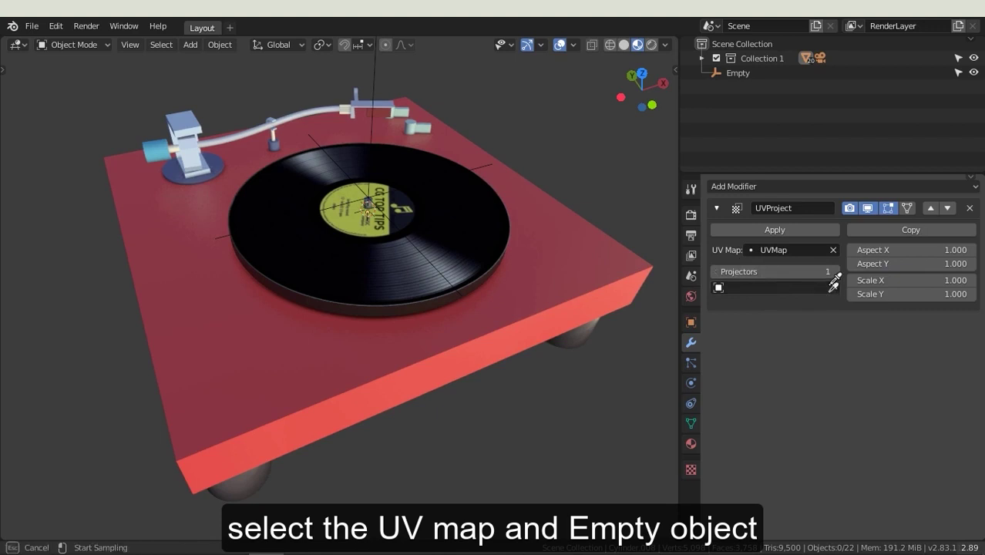
{"action": "left_click", "coordinate": [376, 70]}
{"action": "left_click", "coordinate": [374, 71]}
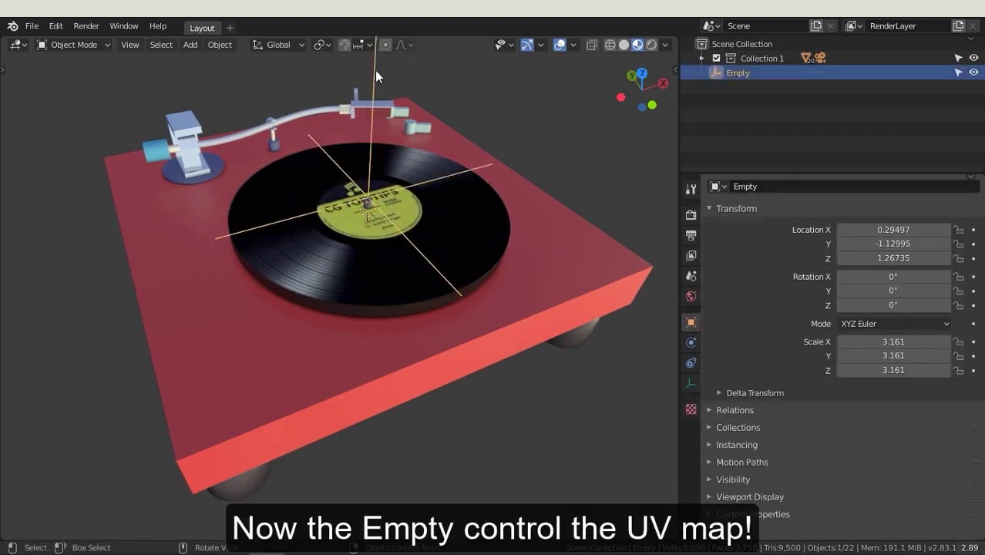
{"action": "key", "text": "r"}
{"action": "key", "text": "z"}
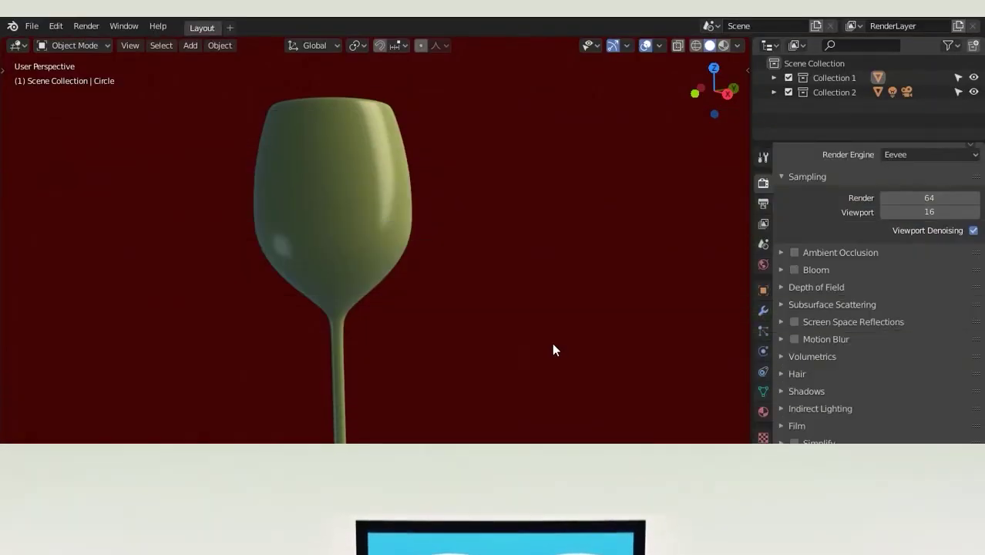
Enable the Import-Export: Import Images as Planes add-on, found by searching 'image' in Preferences
{"action": "left_click", "coordinate": [55, 26]}
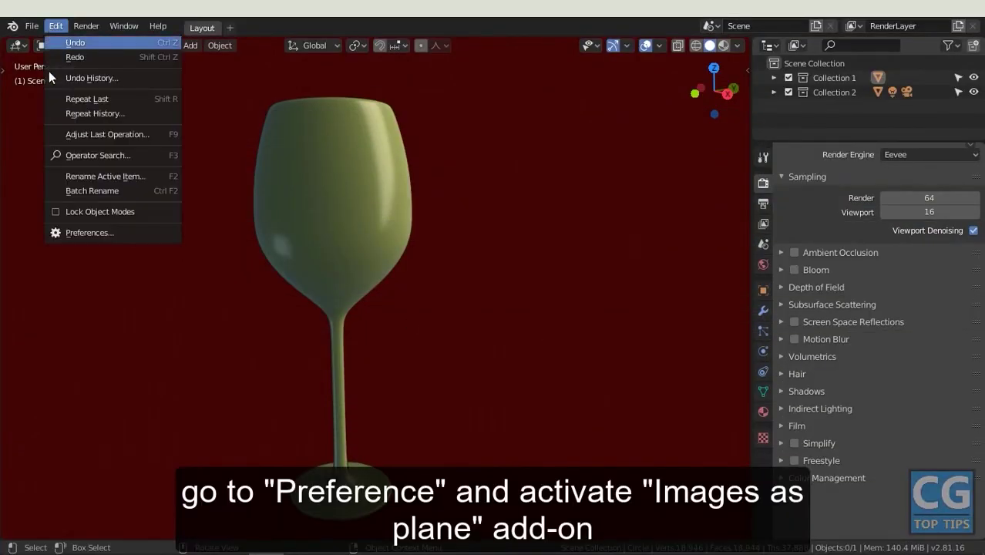
{"action": "left_click", "coordinate": [79, 233]}
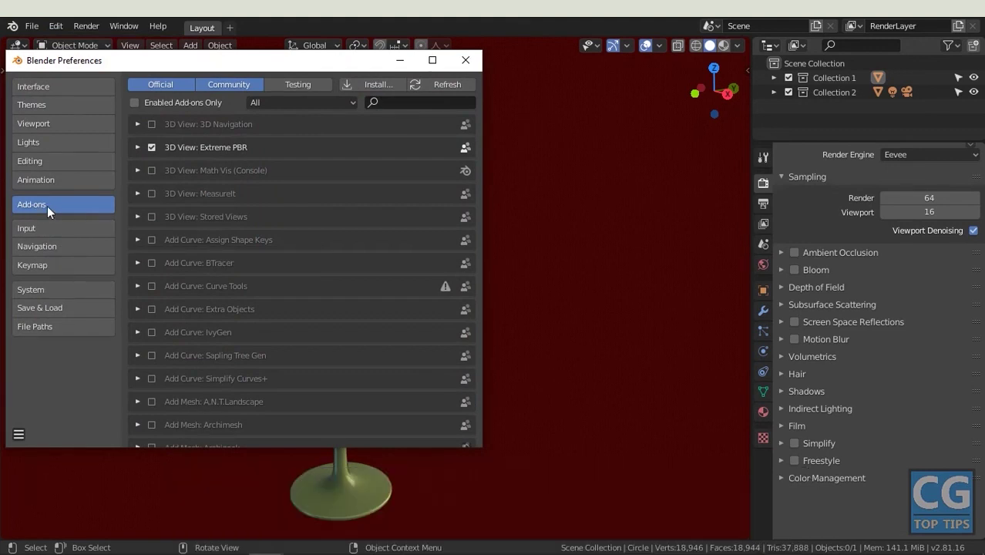
{"action": "type", "text": "im"}
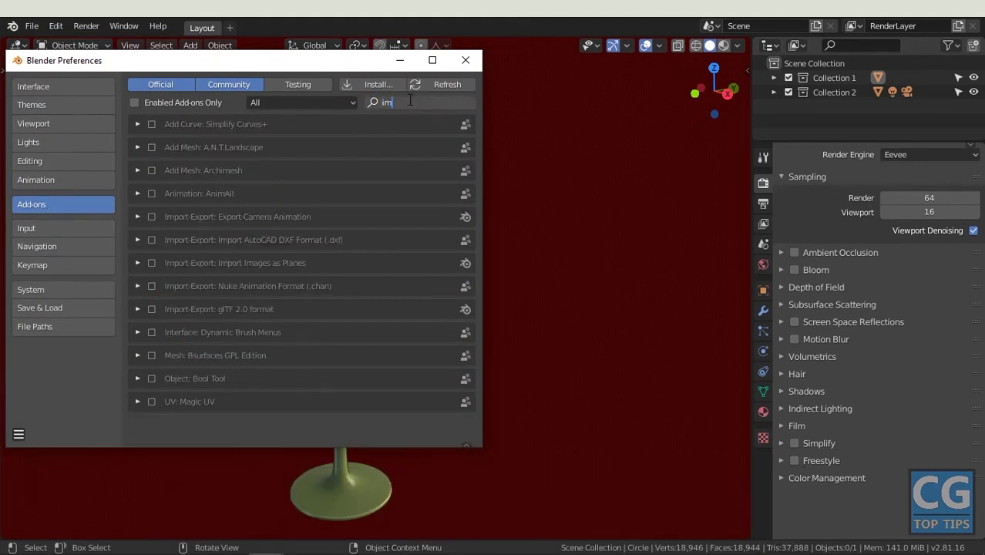
{"action": "type", "text": "age"}
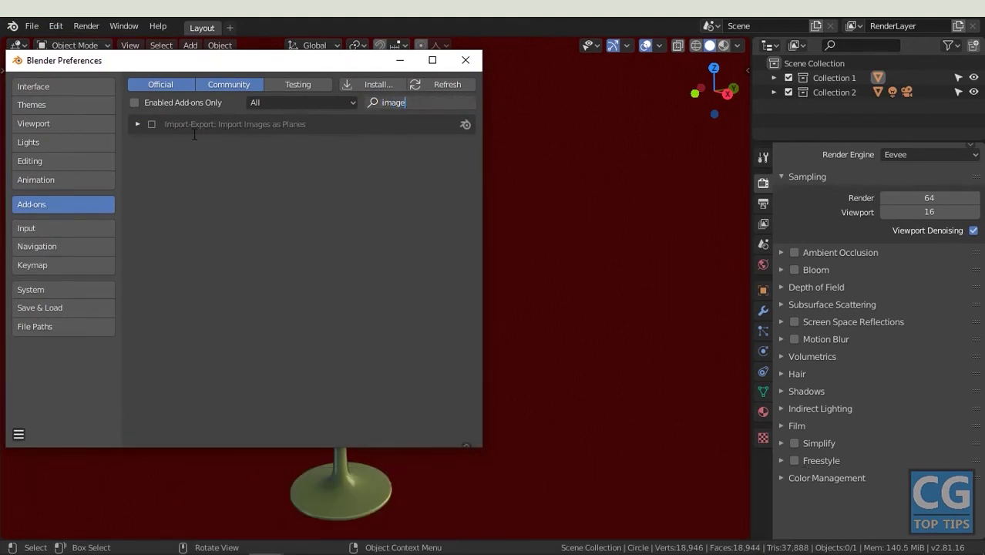
{"action": "left_click", "coordinate": [151, 125]}
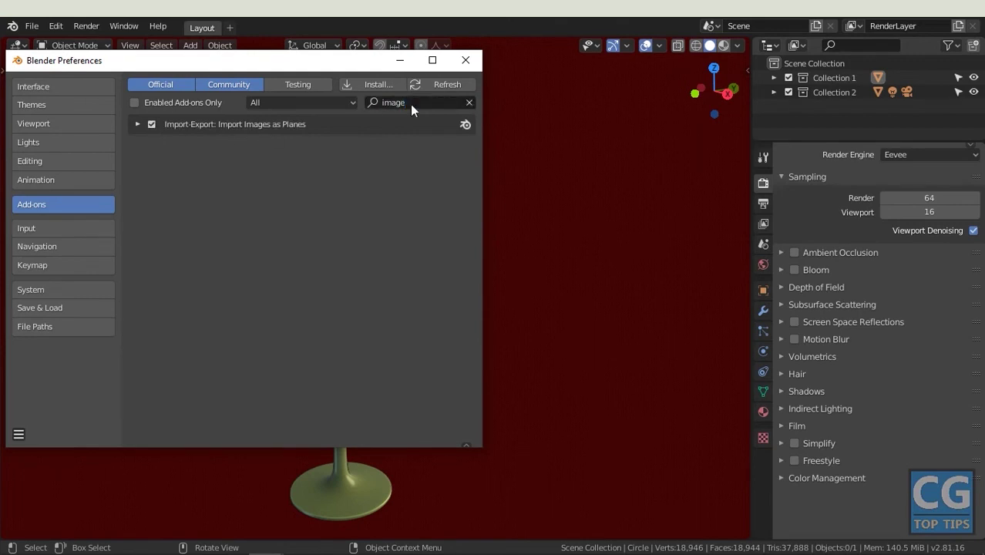
{"action": "left_click", "coordinate": [467, 59]}
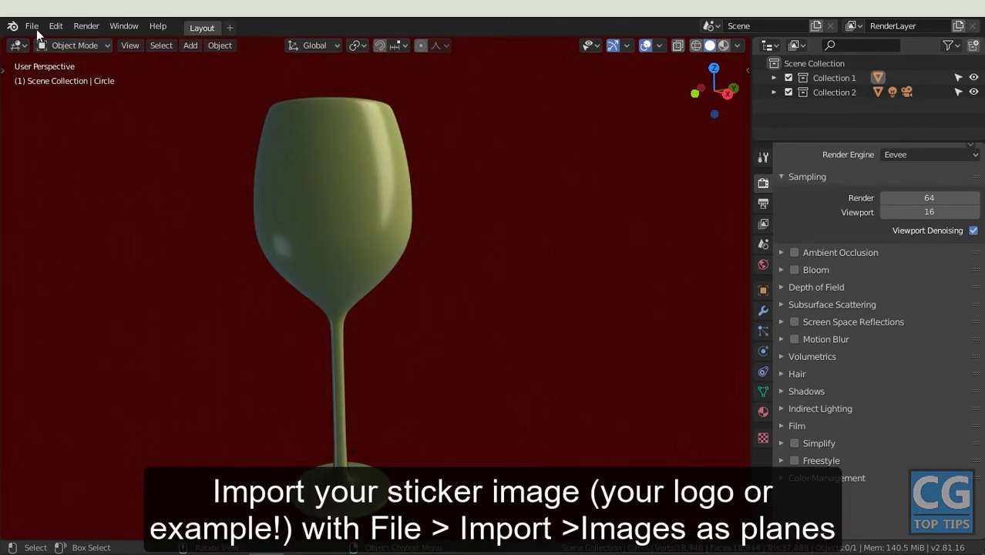
Import CG-Logo.png as an image plane and move it up and along X in front of the glass
{"action": "left_click", "coordinate": [36, 29]}
{"action": "mouse_move", "coordinate": [54, 221]}
{"action": "left_click", "coordinate": [205, 295]}
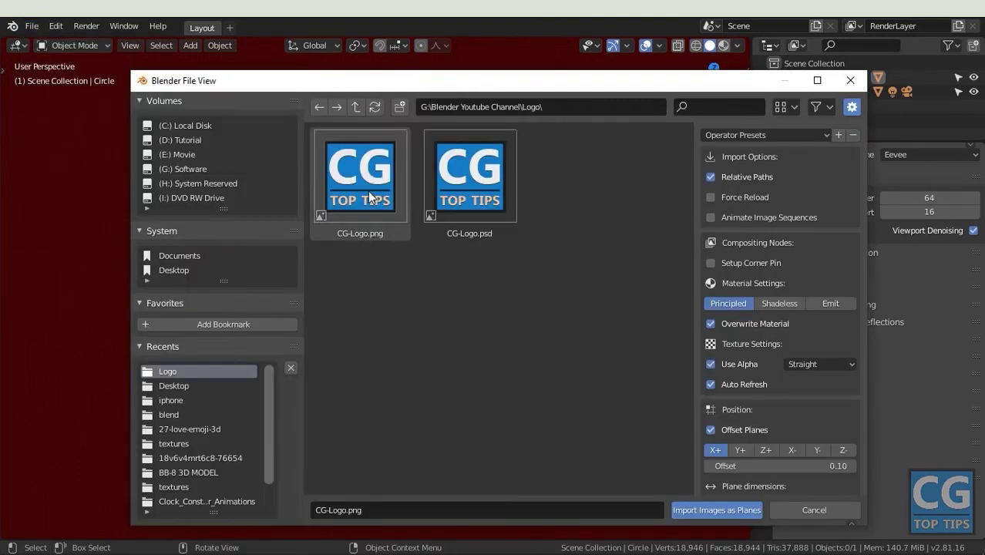
{"action": "double_click", "coordinate": [370, 197]}
{"action": "key", "text": "g"}
{"action": "key", "text": "z"}
{"action": "left_click", "coordinate": [379, 381]}
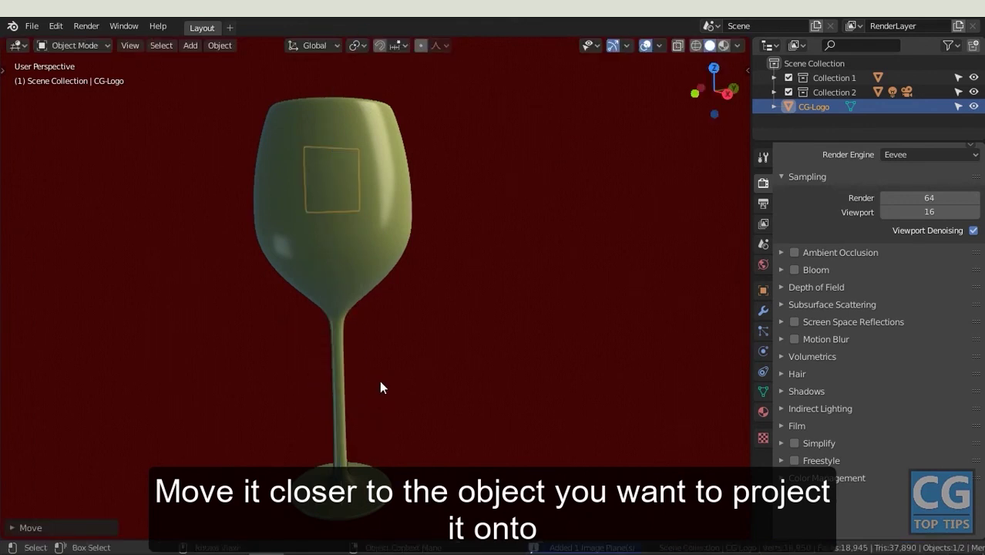
{"action": "key", "text": "g"}
{"action": "key", "text": "x"}
{"action": "left_click", "coordinate": [459, 412]}
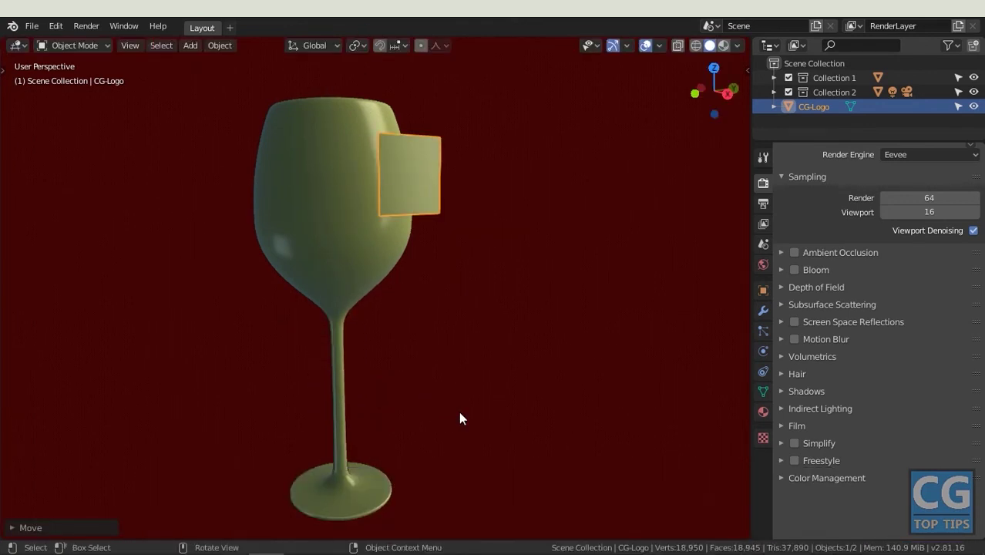
Set viewport shading color to Texture so the logo shows, and scale the plane up
{"action": "left_click", "coordinate": [742, 46]}
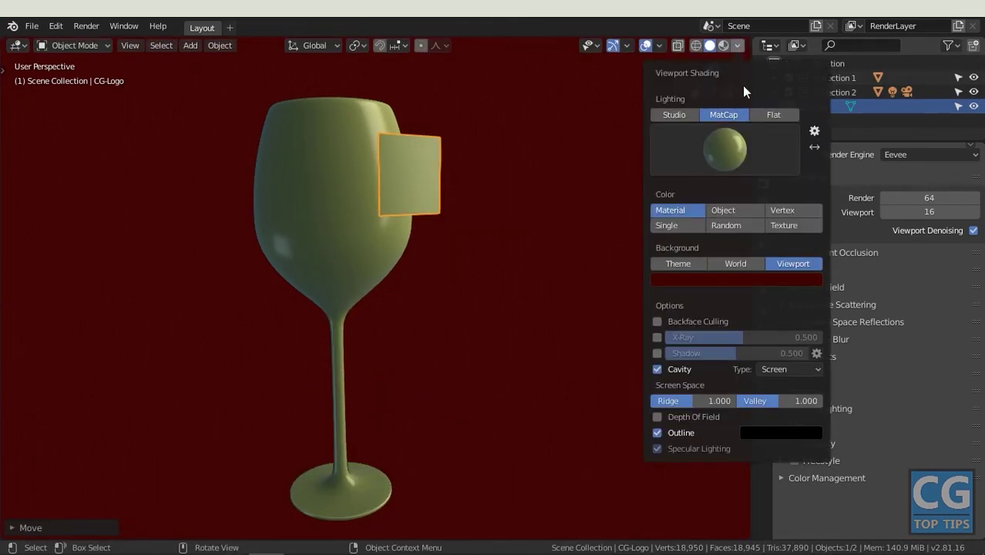
{"action": "left_click", "coordinate": [788, 226]}
{"action": "mouse_move", "coordinate": [585, 246]}
{"action": "middle_mouse_down"}
{"action": "mouse_move", "coordinate": [396, 199]}
{"action": "mouse_move", "coordinate": [366, 204]}
{"action": "middle_mouse_up"}
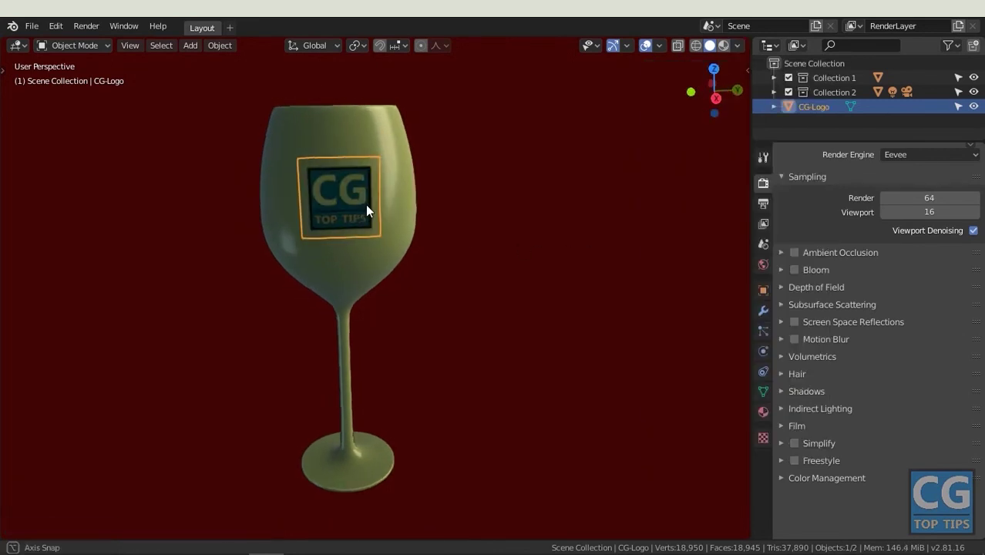
{"action": "key", "text": "s"}
{"action": "left_click", "coordinate": [385, 213]}
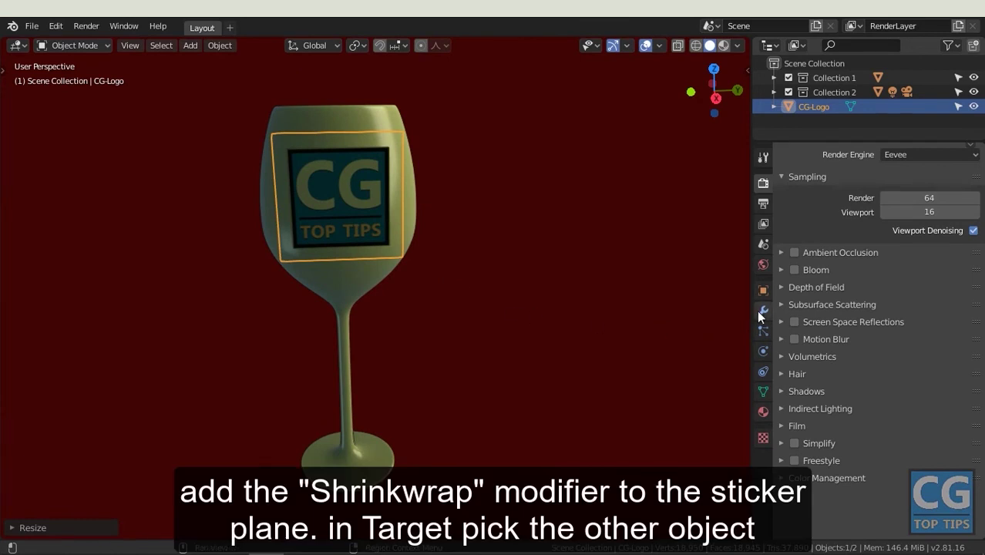
Add a Shrinkwrap modifier to the logo plane targeting Circle with offset 0.16
{"action": "left_click", "coordinate": [760, 311]}
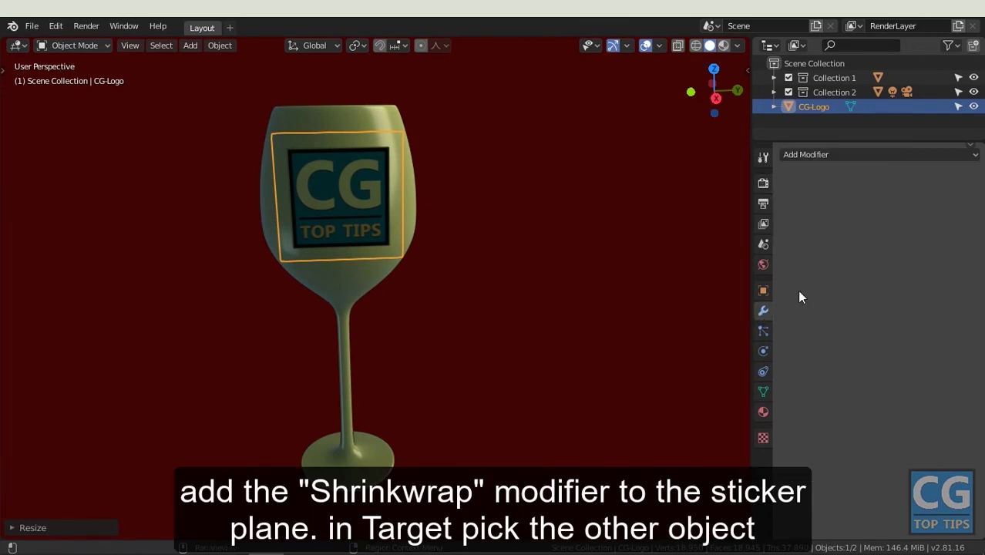
{"action": "left_click", "coordinate": [839, 155]}
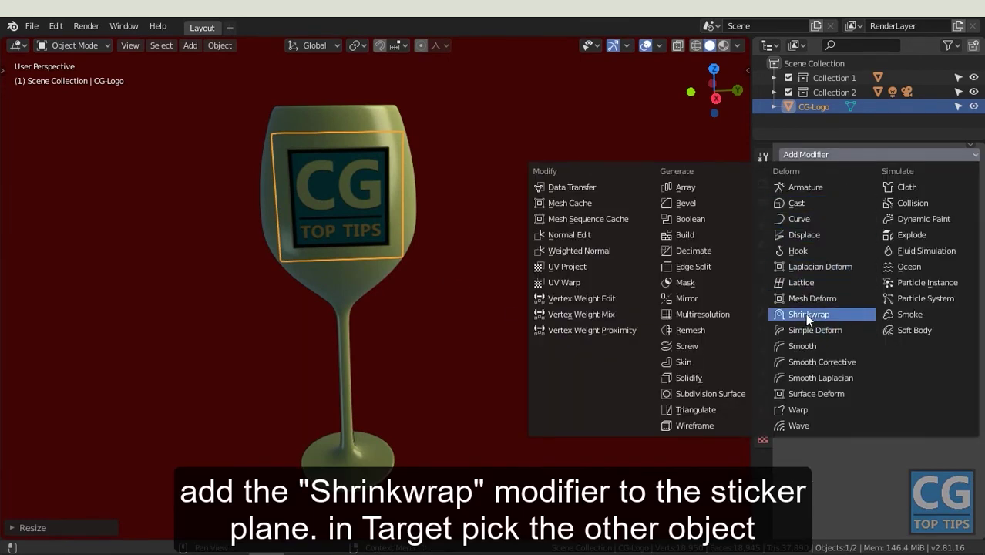
{"action": "left_click", "coordinate": [800, 314]}
{"action": "left_click", "coordinate": [868, 235]}
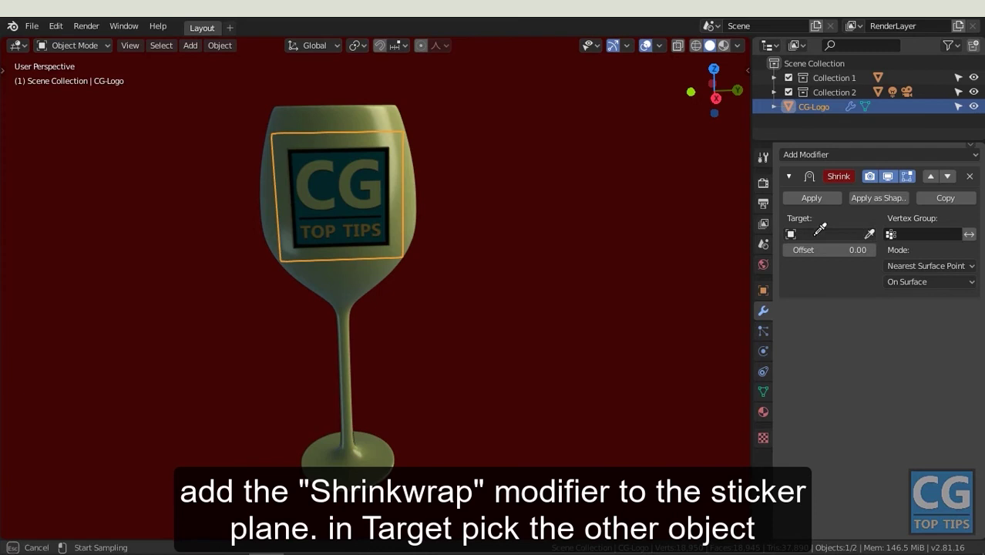
{"action": "left_click", "coordinate": [378, 127]}
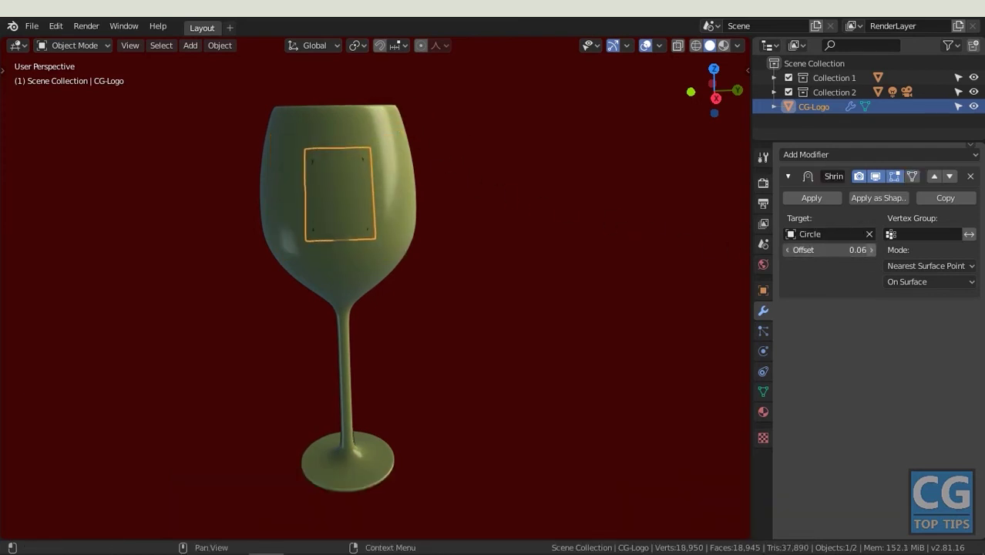
{"action": "left_click_drag", "start_coordinate": [858, 250], "coordinate": [868, 250]}
{"action": "middle_click_drag", "start_coordinate": [460, 253], "coordinate": [450, 256]}
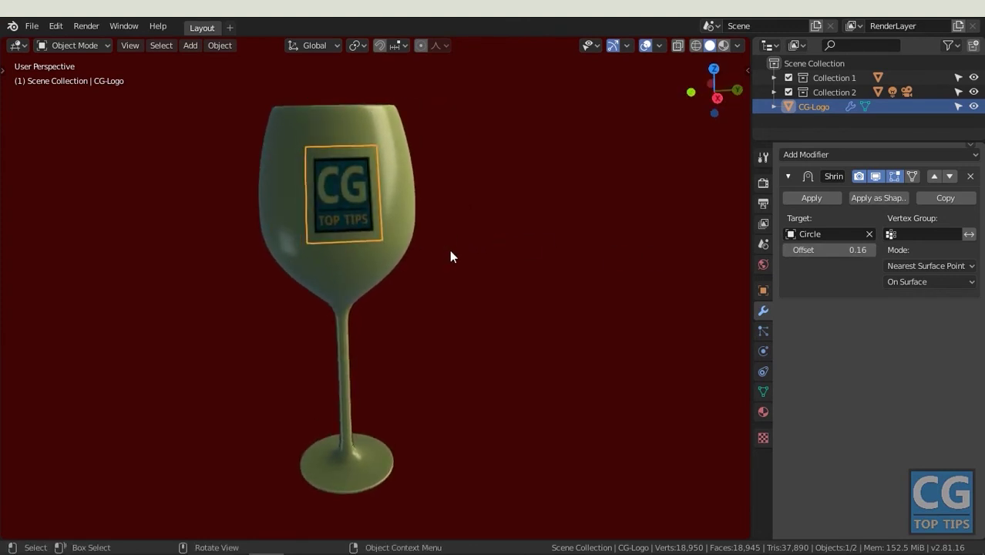
Subdivide the logo plane in Edit Mode with 9 cuts
{"action": "key", "text": "Tab"}
{"action": "right_click", "coordinate": [356, 129]}
{"action": "left_click", "coordinate": [349, 107]}
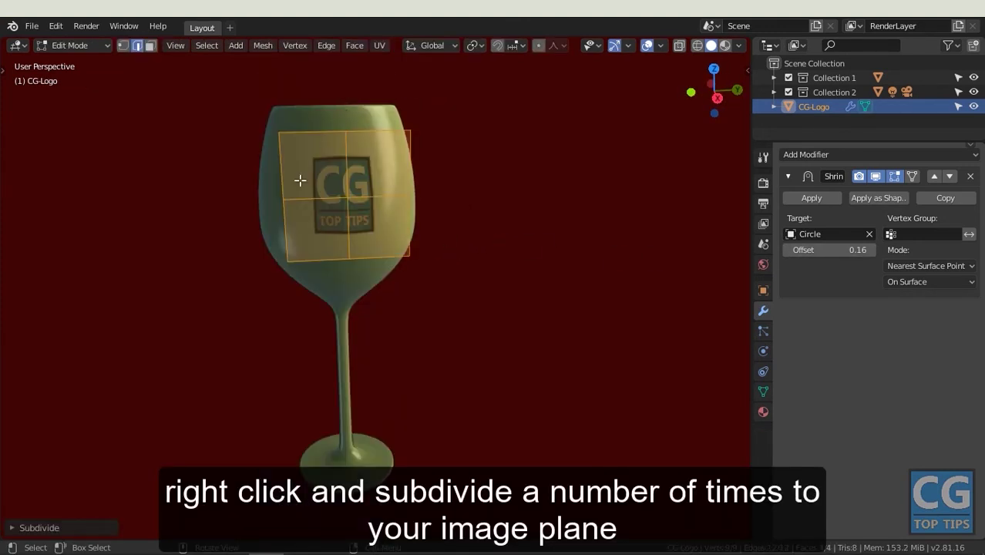
{"action": "left_click", "coordinate": [22, 528]}
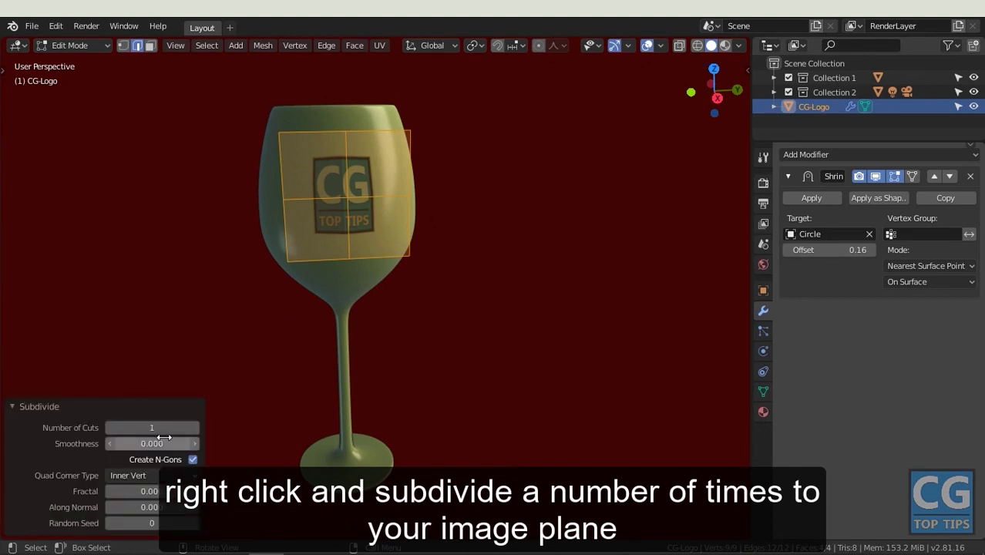
{"action": "left_click", "coordinate": [195, 428]}
{"action": "left_click", "coordinate": [195, 427]}
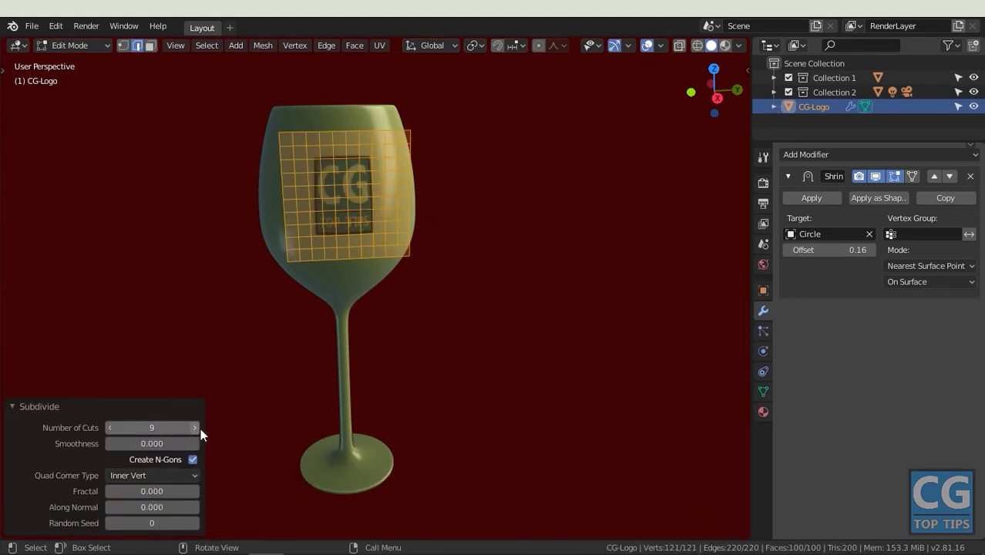
{"action": "key", "text": "Tab"}
Apply Shade Smooth to the logo sticker
{"action": "right_click", "coordinate": [344, 203]}
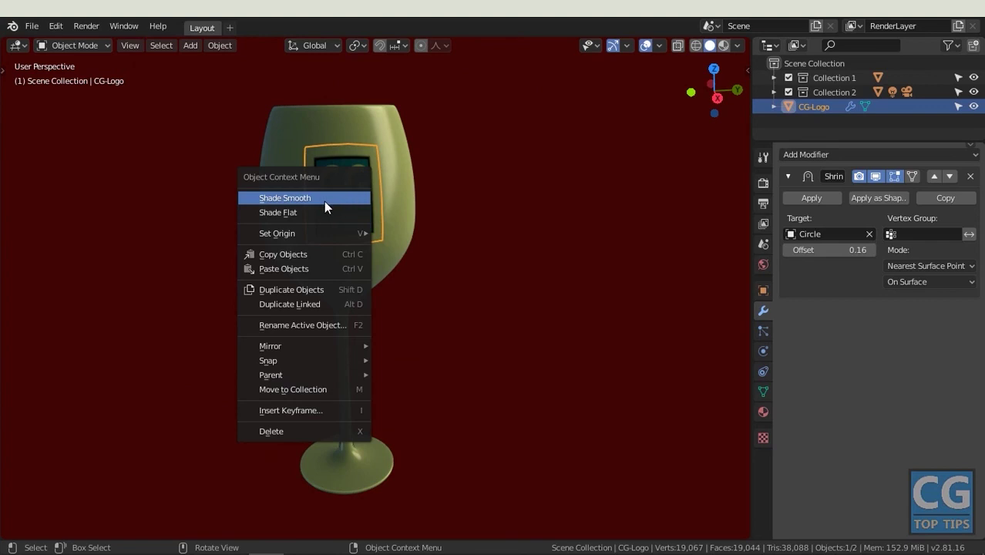
{"action": "left_click", "coordinate": [324, 202]}
{"action": "mouse_move", "coordinate": [392, 204]}
{"action": "middle_mouse_down"}
{"action": "mouse_move", "coordinate": [275, 217]}
{"action": "mouse_move", "coordinate": [273, 238]}
{"action": "mouse_move", "coordinate": [291, 244]}
{"action": "middle_mouse_up"}
{"action": "left_click", "coordinate": [298, 236]}
Lower the Shrinkwrap offset to 0.02 and scale the logo sticker up
{"action": "left_click_drag", "start_coordinate": [784, 251], "coordinate": [771, 250]}
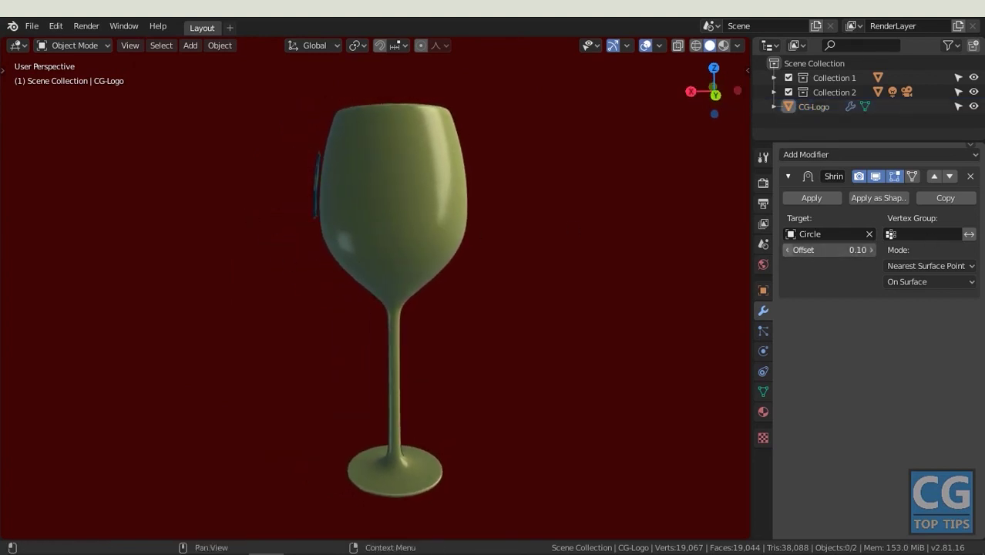
{"action": "middle_click_drag", "start_coordinate": [323, 270], "coordinate": [510, 257]}
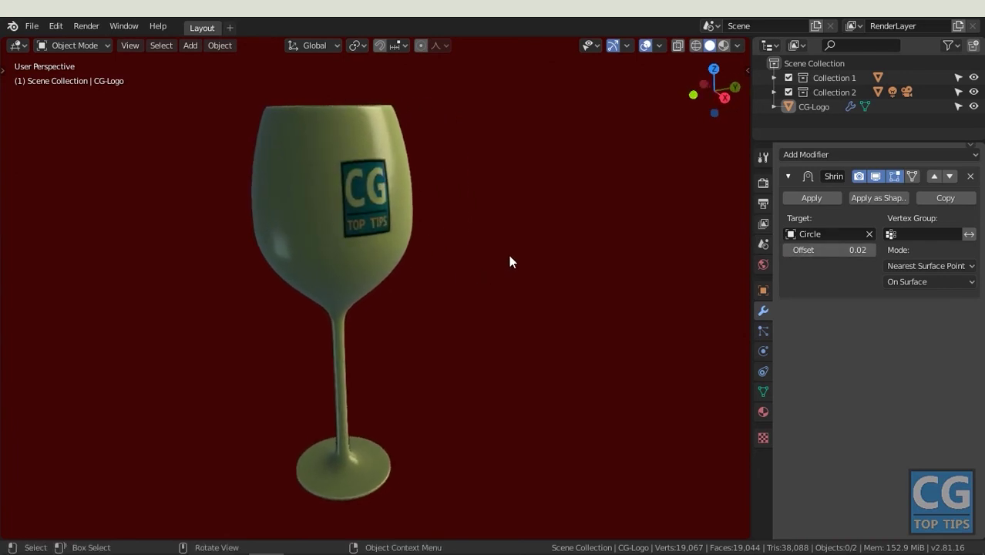
{"action": "left_click", "coordinate": [360, 203]}
{"action": "key", "text": "s"}
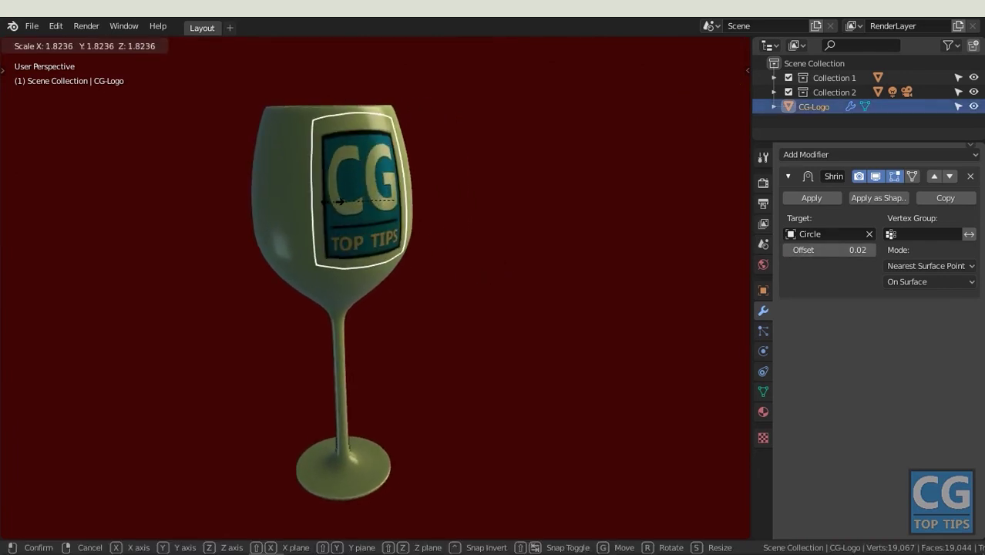
{"action": "left_click", "coordinate": [332, 202]}
{"action": "left_click", "coordinate": [498, 295]}
{"action": "middle_click_drag", "start_coordinate": [498, 295], "coordinate": [433, 288]}
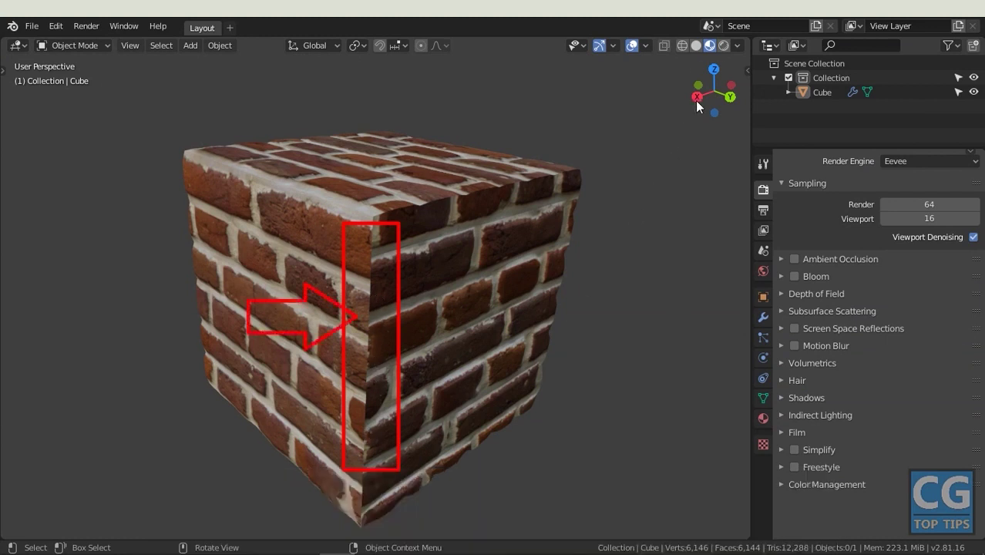
Split the 3D viewport and turn one half into a UV Editor
{"action": "left_click_drag", "start_coordinate": [745, 39], "coordinate": [387, 44]}
{"action": "left_click", "coordinate": [406, 45]}
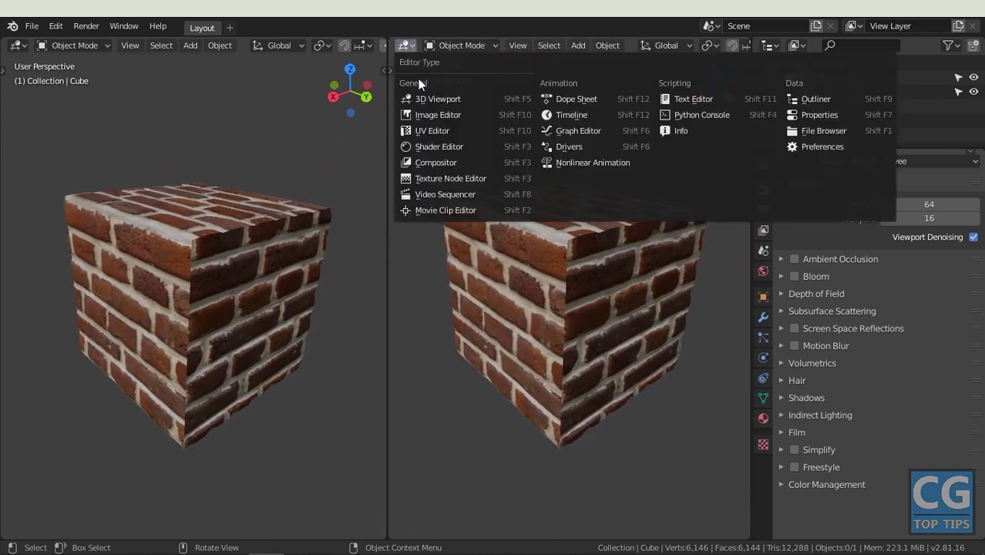
{"action": "left_click", "coordinate": [437, 134]}
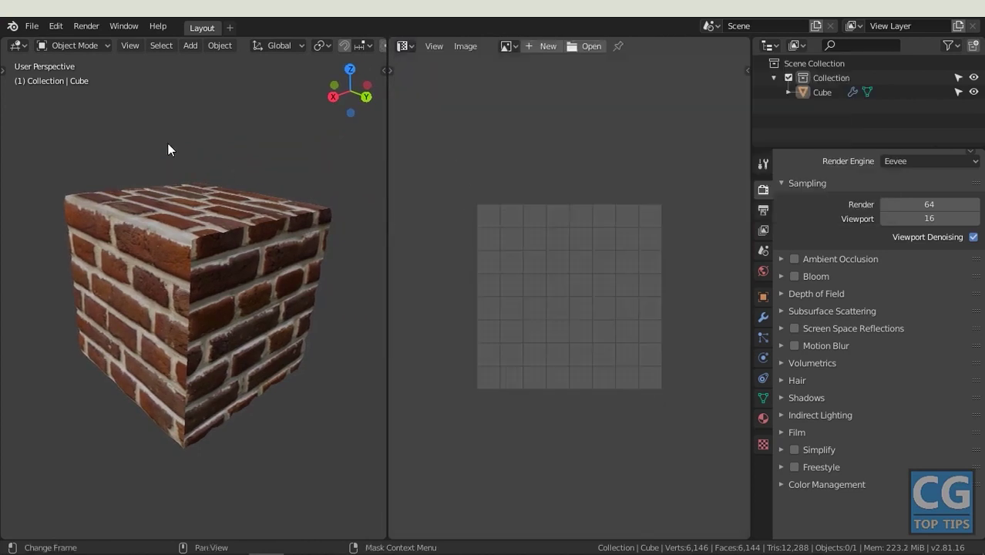
In Edit Mode, stitch the cube's UV island edge so the bricks continue around the corner
{"action": "left_click", "coordinate": [70, 46]}
{"action": "left_click", "coordinate": [70, 78]}
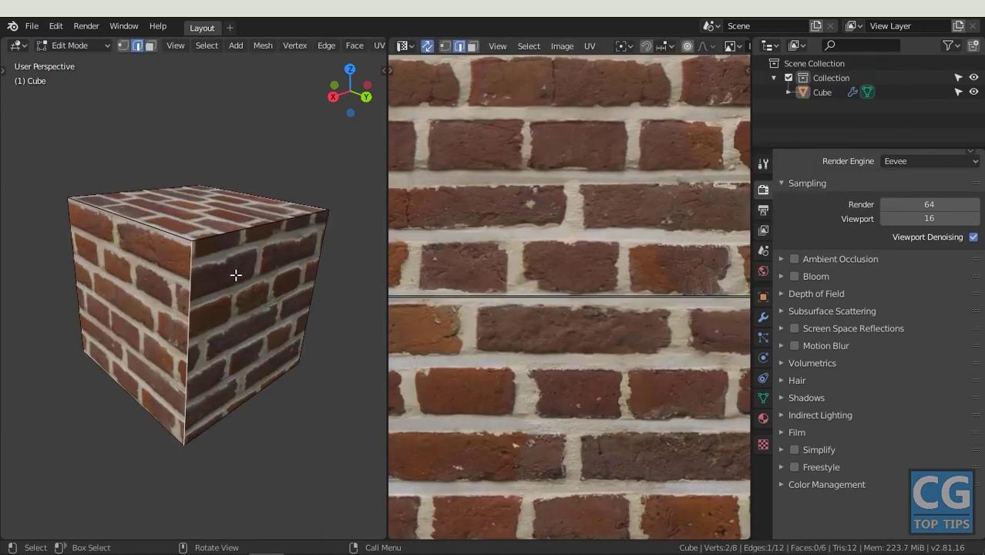
{"action": "scroll", "coordinate": [235, 275], "scroll_direction": "up", "scroll_amount": 2}
{"action": "scroll", "coordinate": [236, 274], "scroll_direction": "up", "scroll_amount": 1}
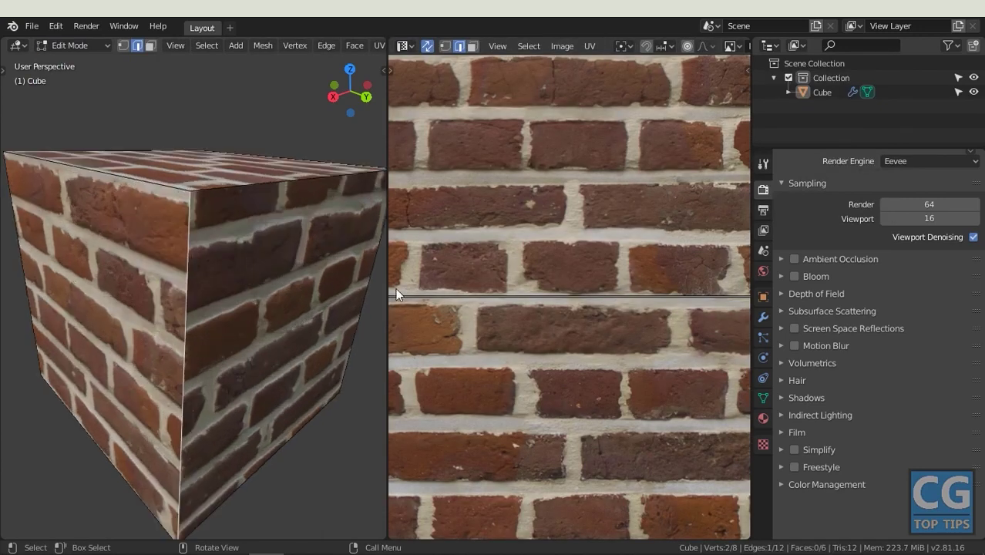
{"action": "scroll", "coordinate": [610, 214], "scroll_direction": "down", "scroll_amount": 2}
{"action": "scroll", "coordinate": [610, 213], "scroll_direction": "down", "scroll_amount": 2}
{"action": "scroll", "coordinate": [596, 209], "scroll_direction": "down", "scroll_amount": 2}
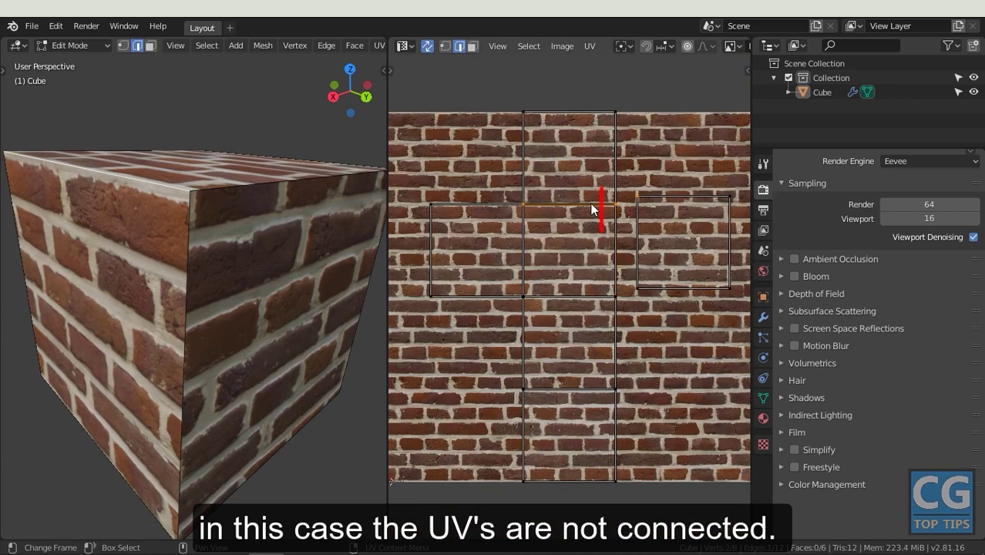
{"action": "left_click", "coordinate": [638, 223]}
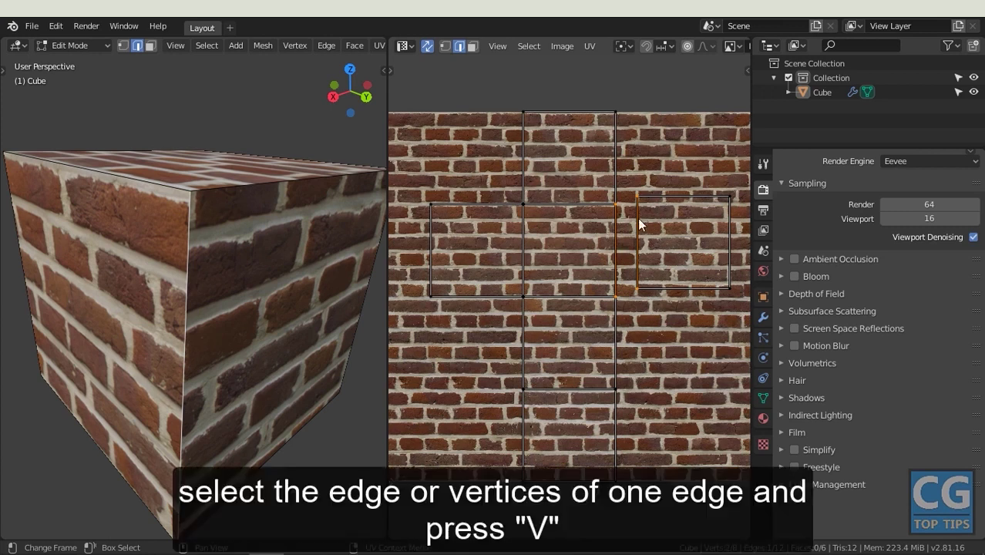
{"action": "key", "text": "v"}
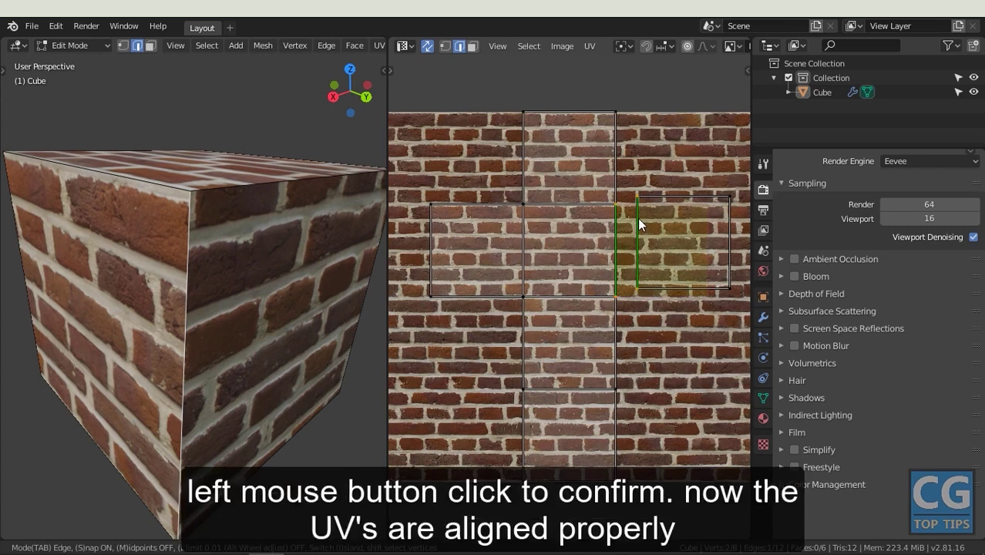
{"action": "left_click", "coordinate": [638, 219]}
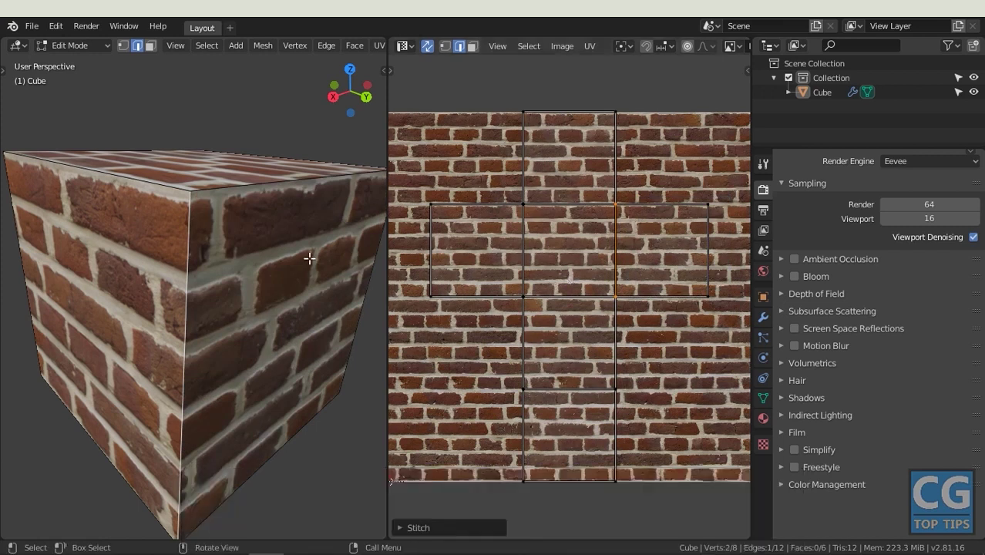
{"action": "key", "text": "Tab"}
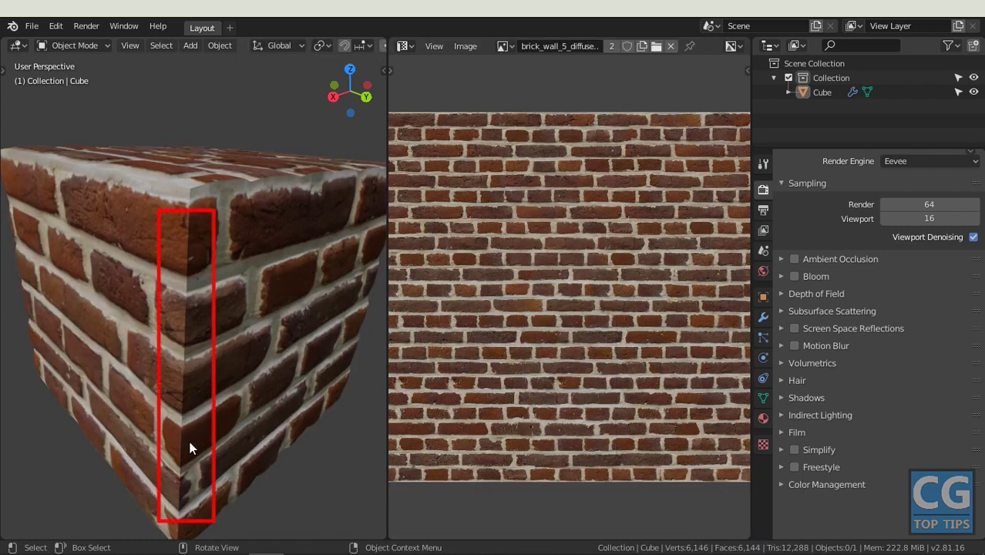
{"action": "mouse_move", "coordinate": [202, 383]}
{"action": "middle_mouse_down"}
{"action": "mouse_move", "coordinate": [200, 330]}
{"action": "mouse_move", "coordinate": [281, 330]}
{"action": "mouse_move", "coordinate": [199, 353]}
{"action": "middle_mouse_up"}
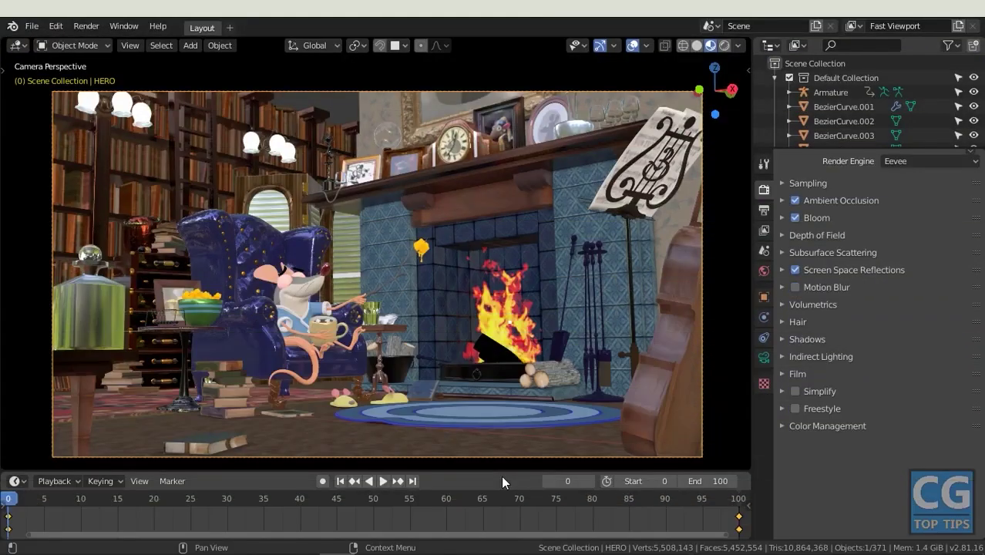
{"action": "left_click", "coordinate": [383, 481]}
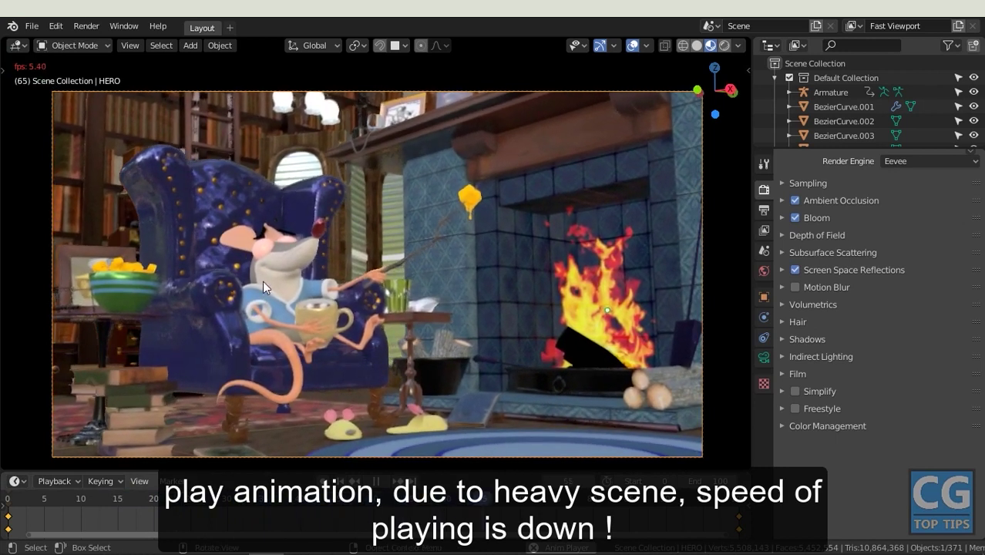
{"action": "left_click", "coordinate": [376, 481]}
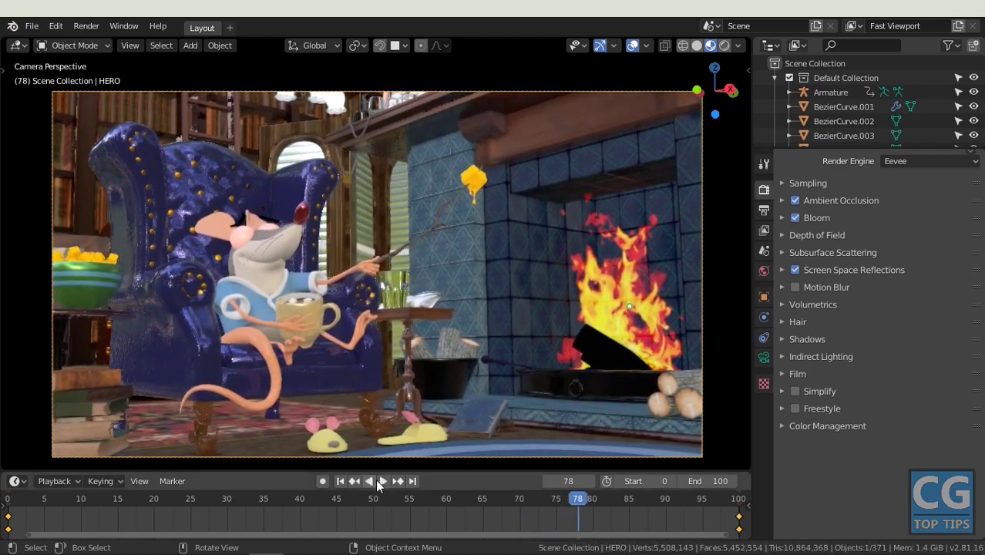
{"action": "left_click", "coordinate": [340, 481]}
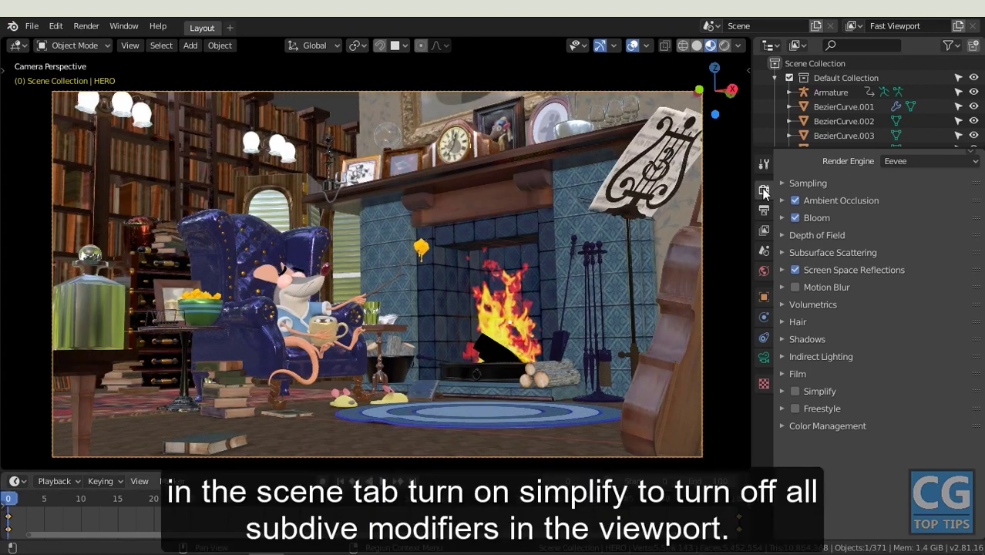
Enable Simplify with viewport Max Subdivision 0, then play the animation to check speed
{"action": "left_click", "coordinate": [781, 391]}
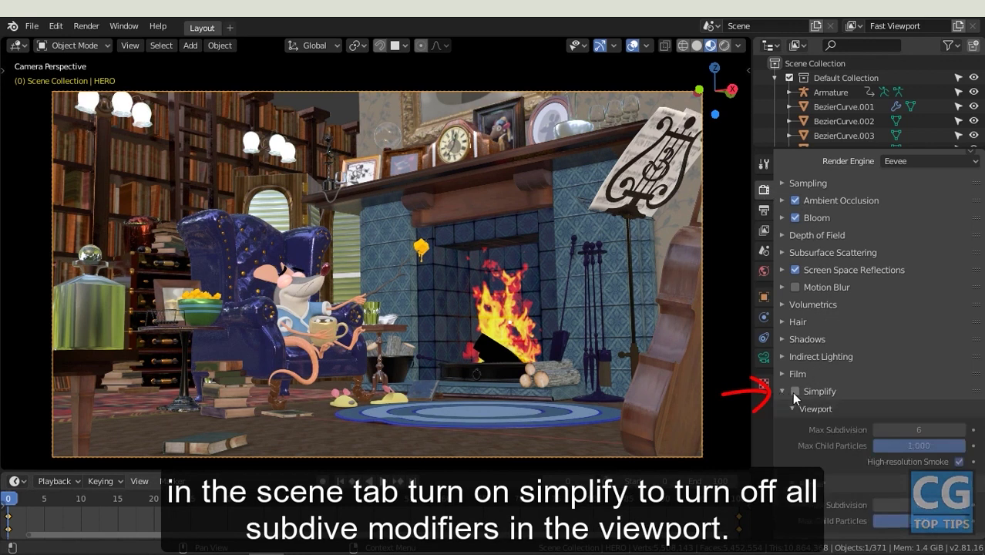
{"action": "left_click", "coordinate": [793, 392]}
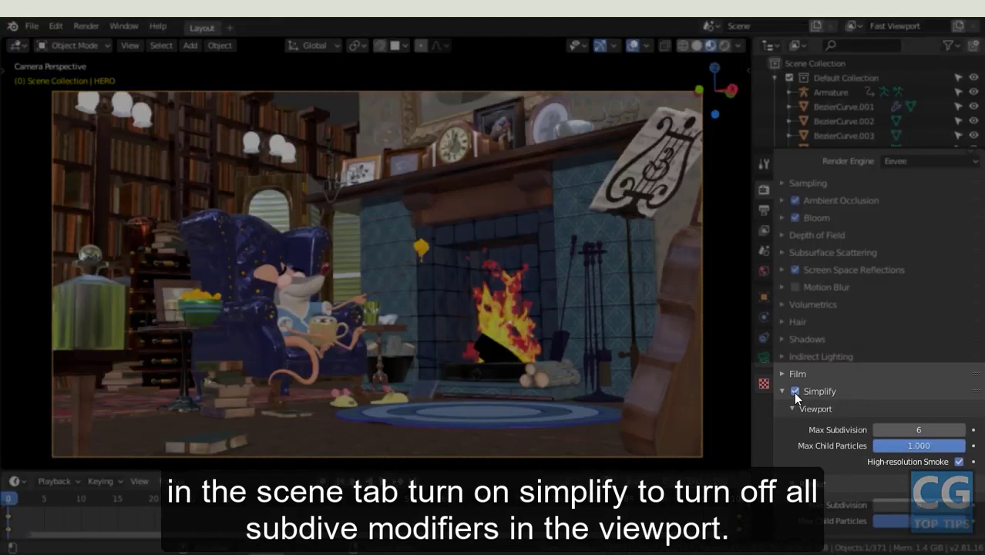
{"action": "left_click", "coordinate": [890, 428]}
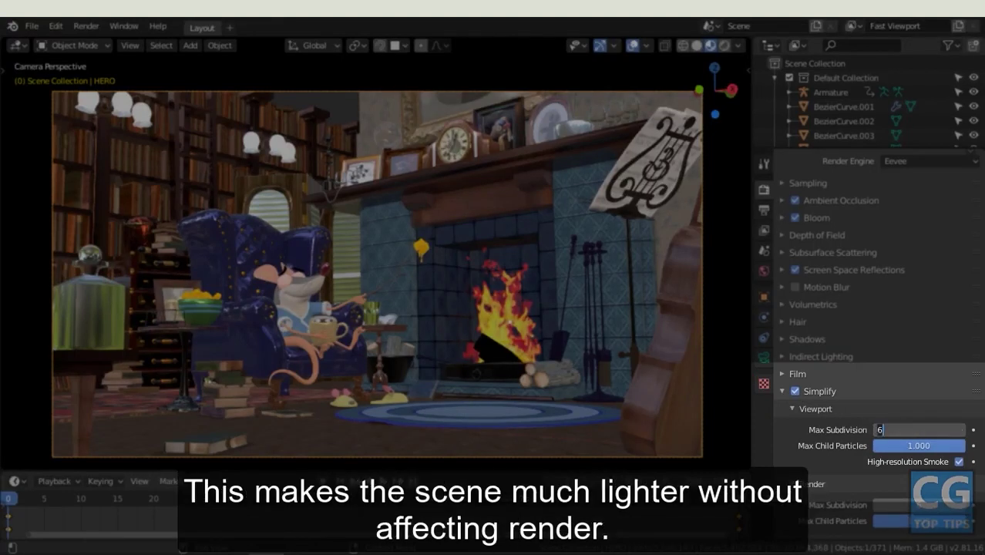
{"action": "type", "text": "0"}
{"action": "key", "text": "Return"}
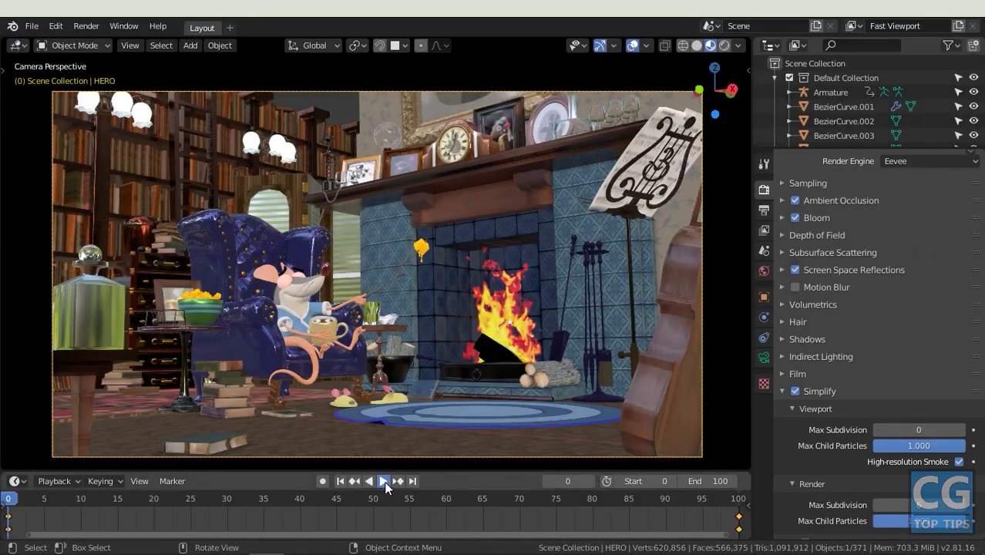
{"action": "left_click", "coordinate": [384, 481]}
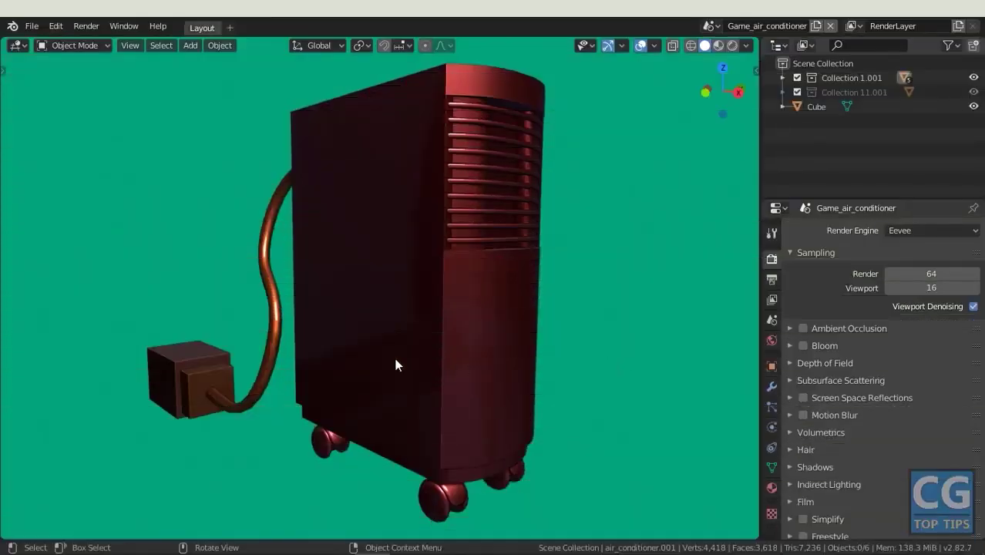
Fatten the air conditioner's S-shaped pipe evenly with Alt+S in Edit Mode
{"action": "middle_click_drag", "start_coordinate": [395, 364], "coordinate": [471, 343]}
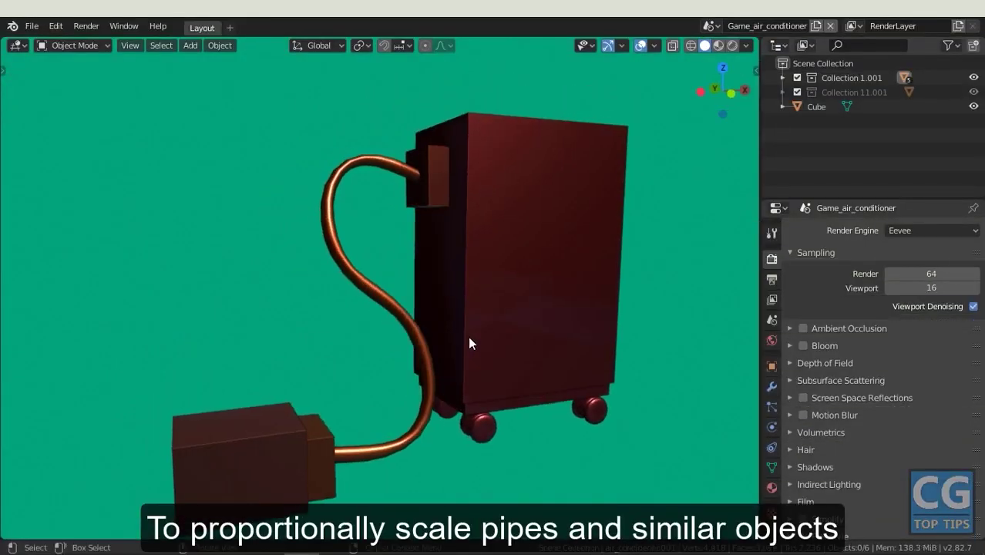
{"action": "left_click", "coordinate": [400, 317]}
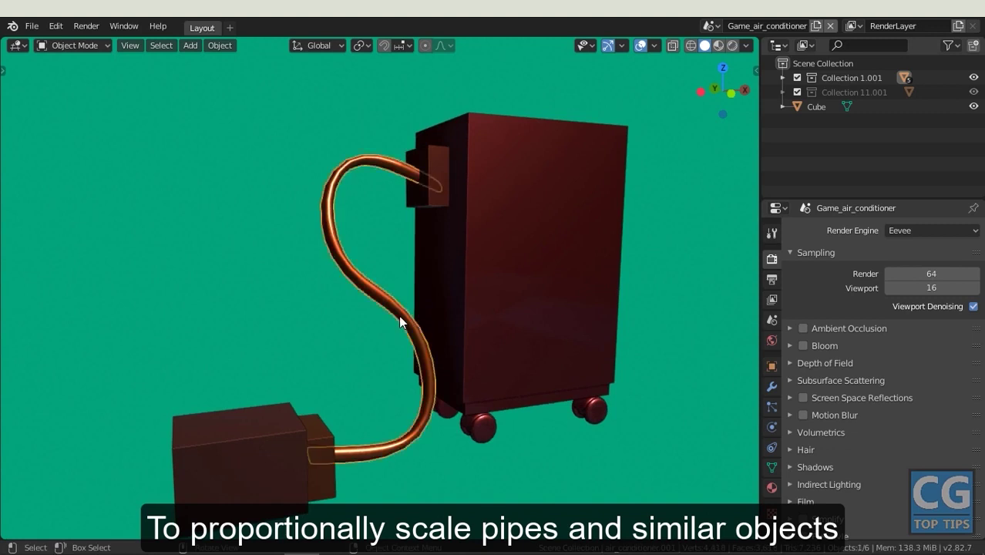
{"action": "key", "text": "Tab"}
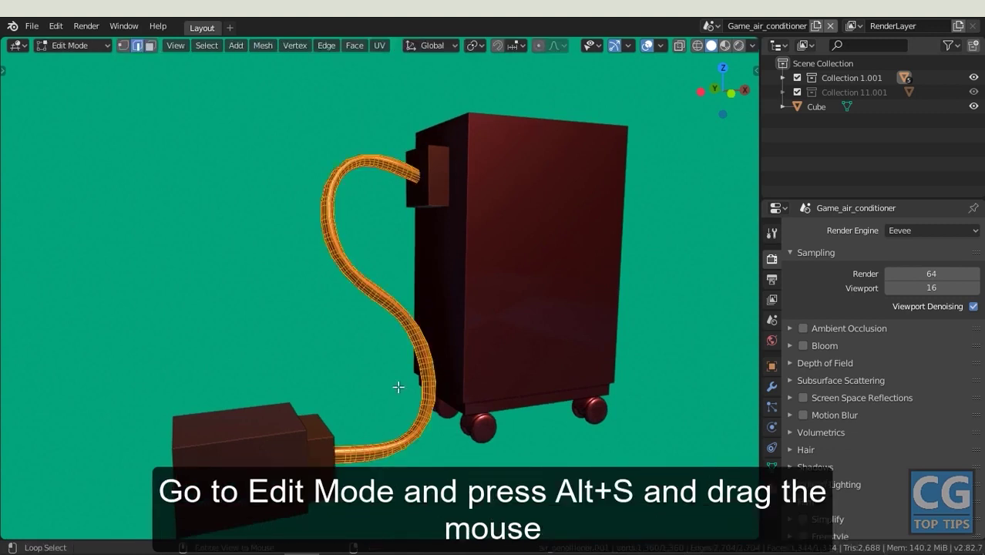
{"action": "key", "text": "alt+s"}
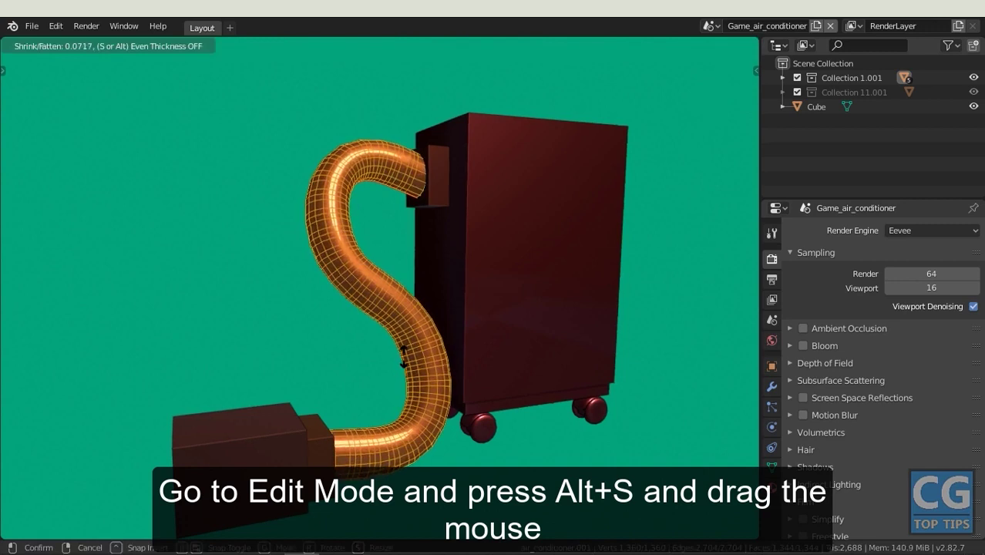
{"action": "left_click", "coordinate": [404, 348]}
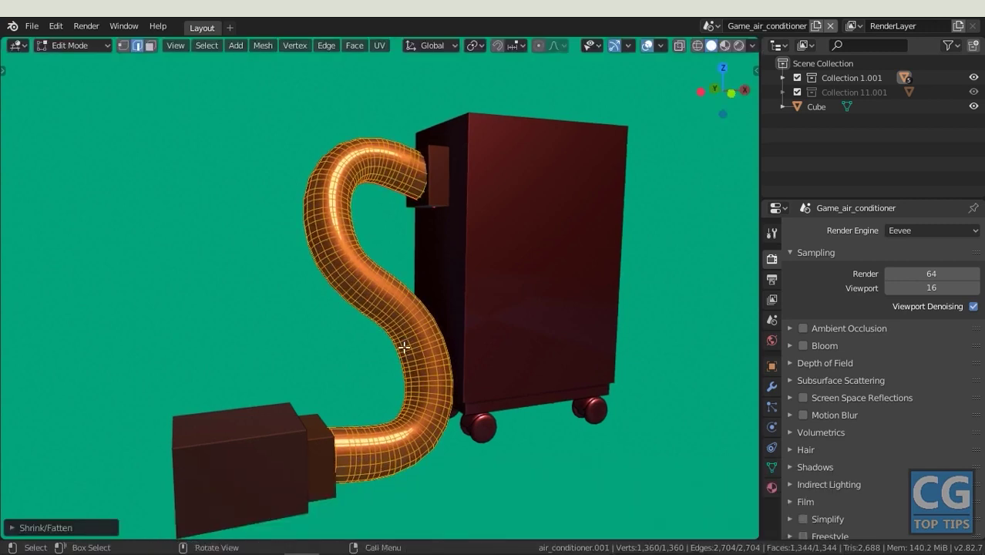
{"action": "key", "text": "Tab"}
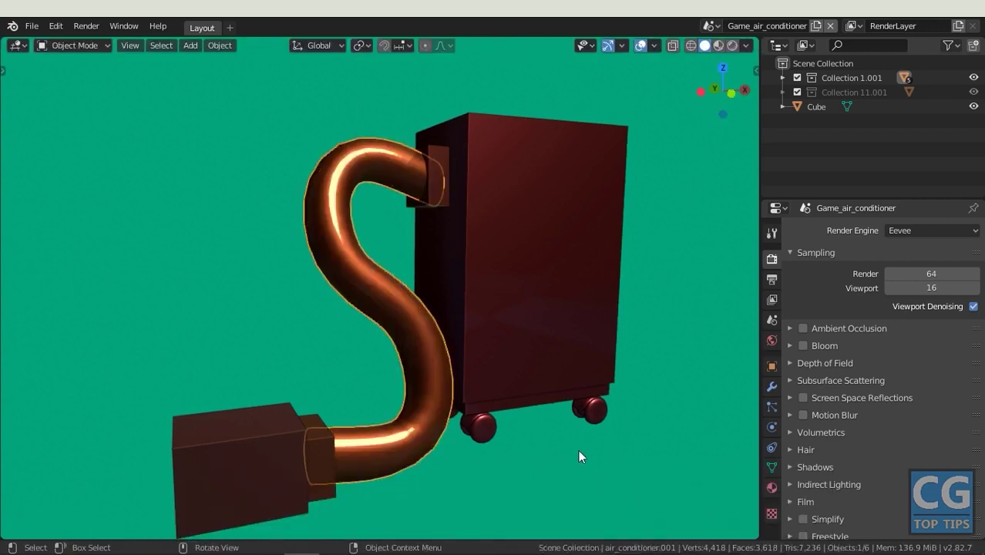
{"action": "left_click", "coordinate": [578, 449]}
{"action": "mouse_move", "coordinate": [578, 450]}
{"action": "middle_mouse_down"}
{"action": "mouse_move", "coordinate": [579, 488]}
{"action": "mouse_move", "coordinate": [628, 486]}
{"action": "mouse_move", "coordinate": [492, 481]}
{"action": "middle_mouse_up"}
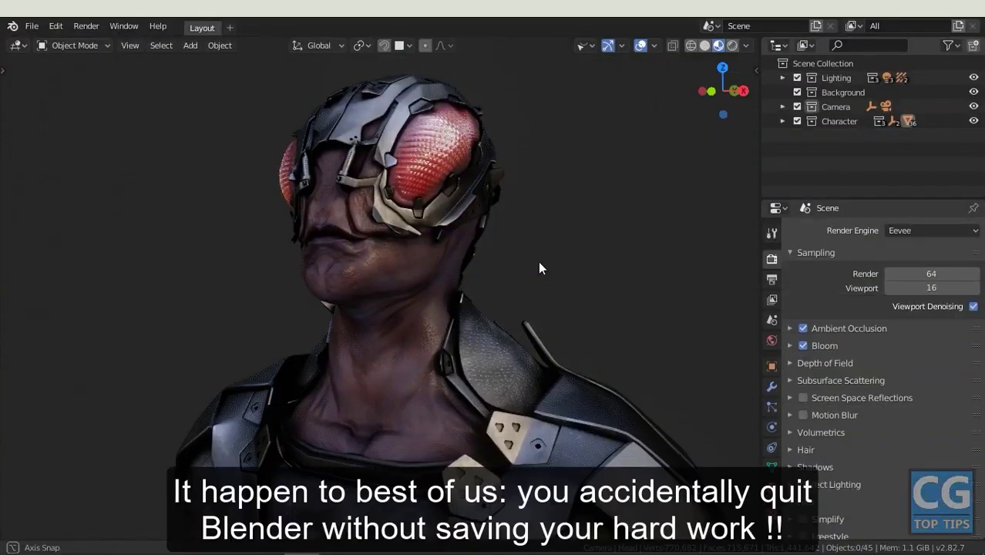
Open the File > Recover > Auto Save file browser
{"action": "mouse_move", "coordinate": [538, 261]}
{"action": "middle_mouse_down"}
{"action": "mouse_move", "coordinate": [687, 259]}
{"action": "mouse_move", "coordinate": [521, 255]}
{"action": "middle_mouse_up"}
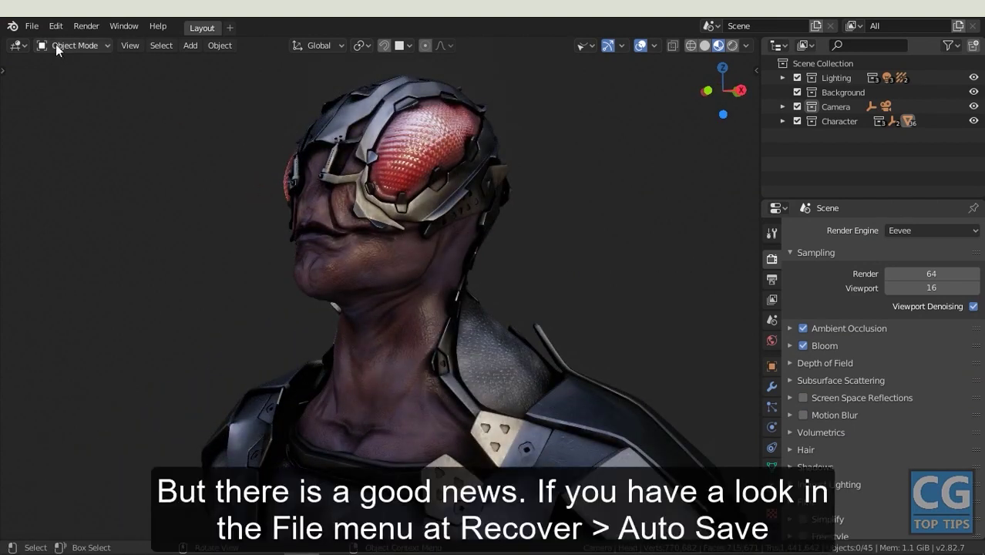
{"action": "left_click", "coordinate": [32, 25]}
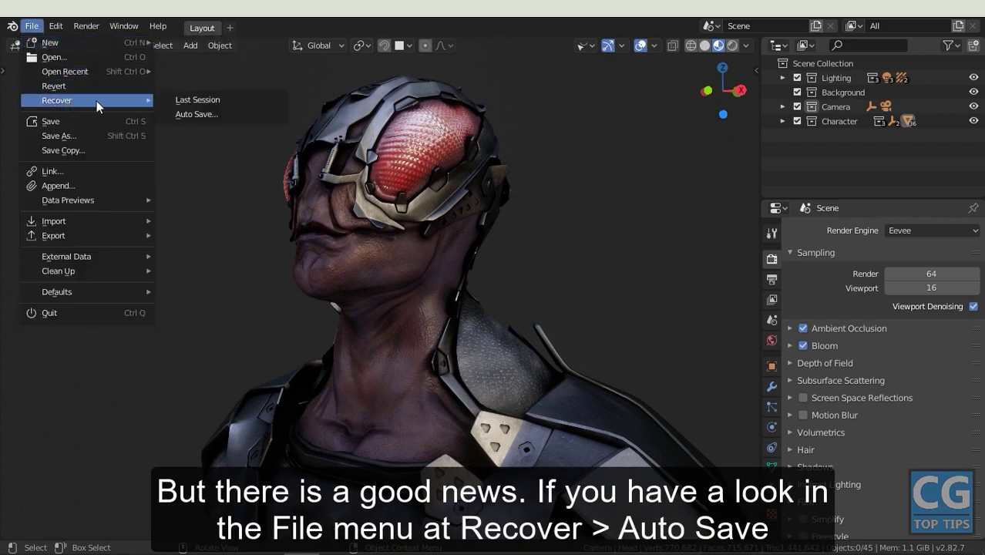
{"action": "left_click", "coordinate": [223, 115]}
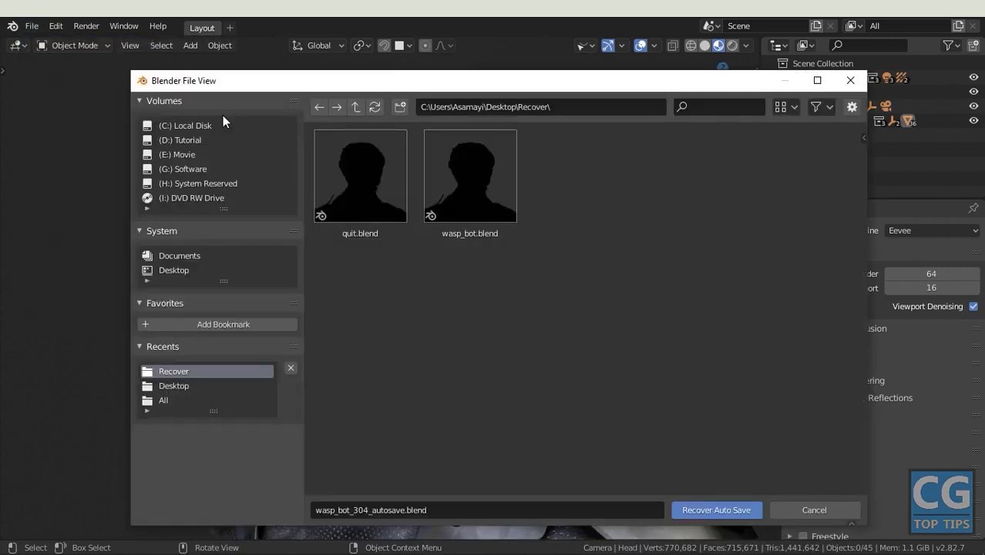
Show backup .blend files in the filter and select wasp_bot.blend1, then quit.blend
{"action": "left_click", "coordinate": [830, 110]}
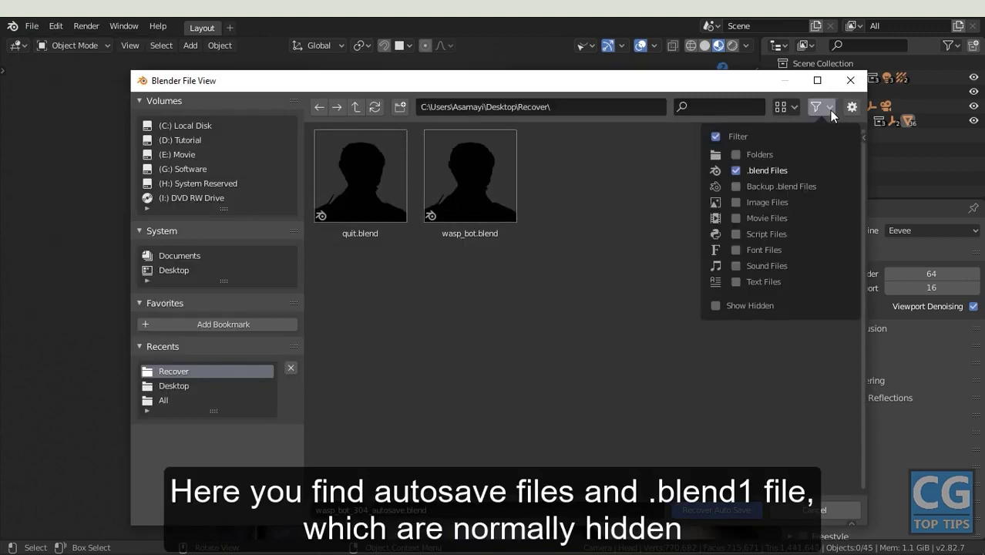
{"action": "left_click", "coordinate": [737, 189]}
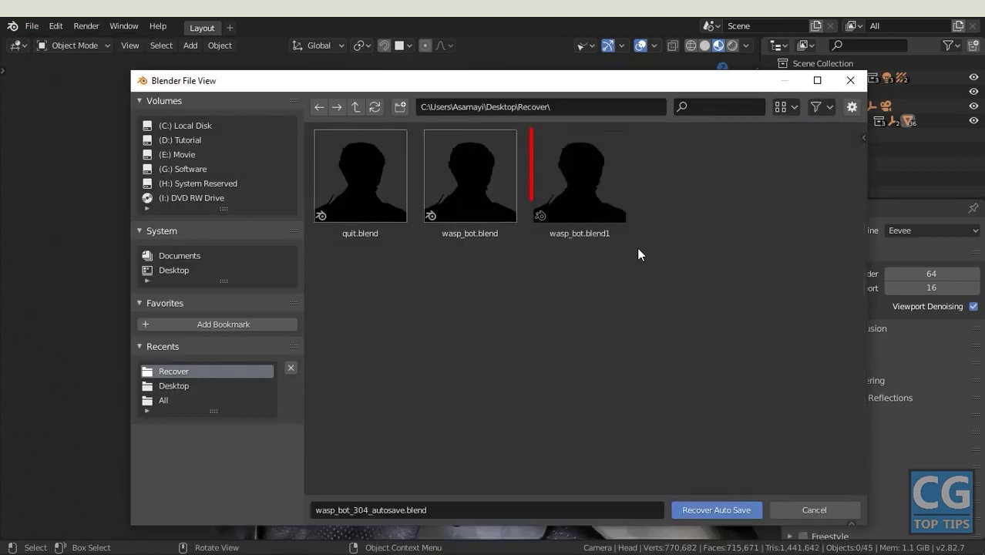
{"action": "left_click", "coordinate": [591, 207]}
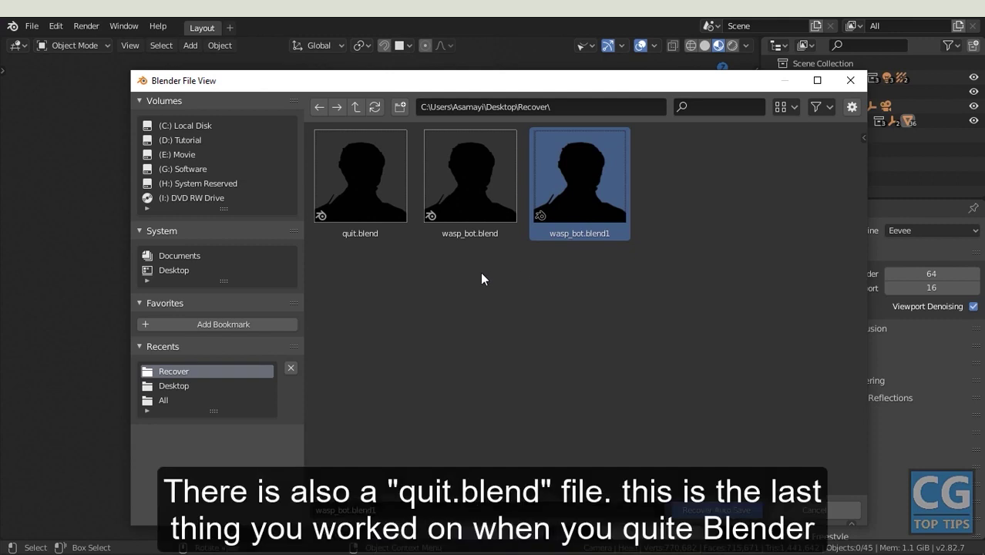
{"action": "left_click", "coordinate": [373, 220]}
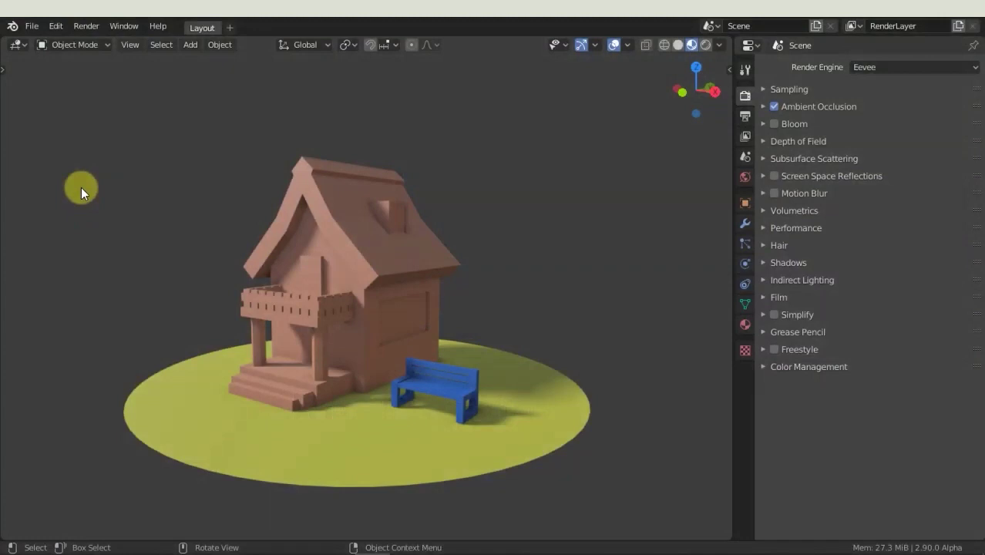
Install the Real Snow add-on from Real Snow.zip in Preferences > Add-ons
{"action": "left_click", "coordinate": [56, 27]}
{"action": "left_click", "coordinate": [99, 227]}
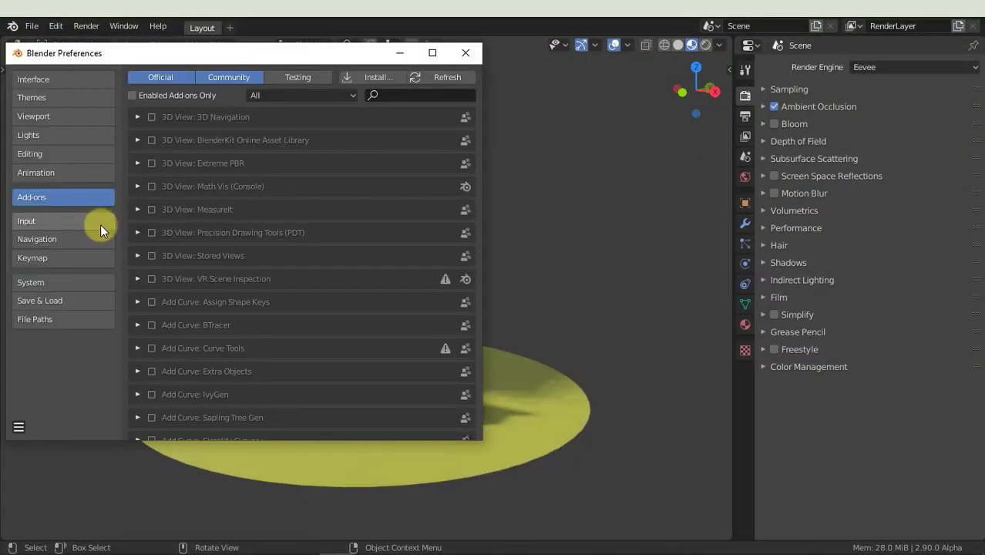
{"action": "left_click", "coordinate": [389, 79]}
{"action": "left_click", "coordinate": [451, 146]}
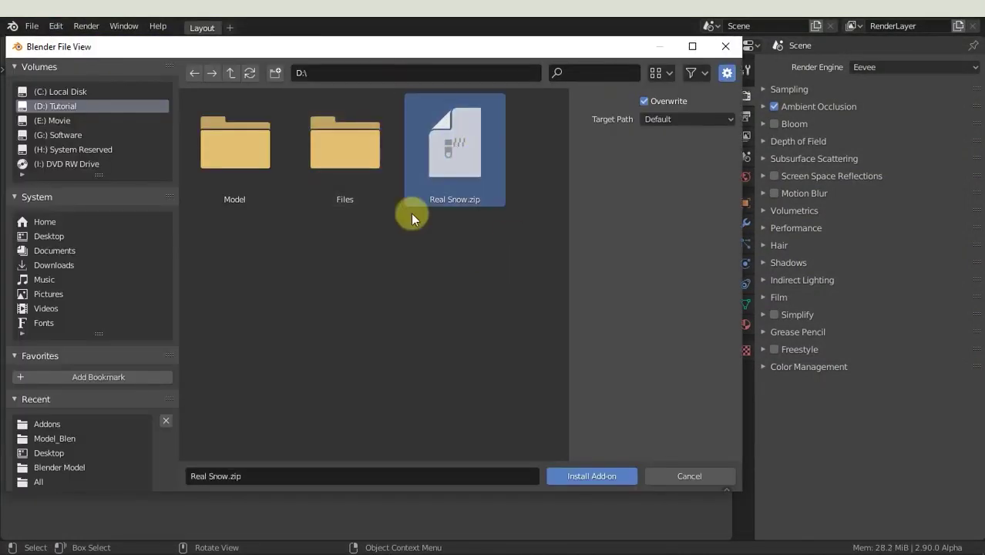
{"action": "left_click", "coordinate": [589, 472]}
Enable both the Mesh and Object Real Snow entries and show the Real Snow sidebar panel
{"action": "left_click", "coordinate": [152, 117]}
{"action": "left_click", "coordinate": [151, 142]}
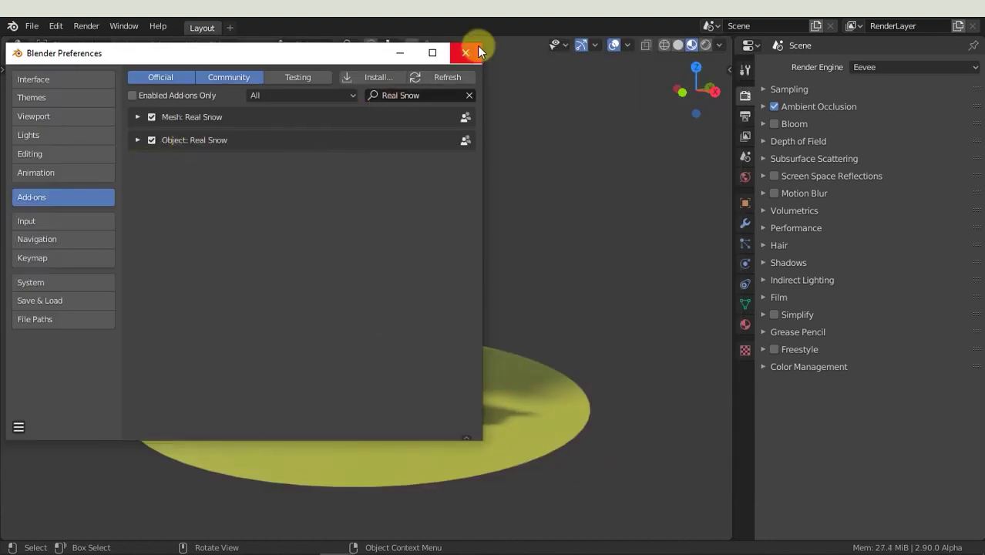
{"action": "left_click", "coordinate": [477, 46]}
{"action": "left_click", "coordinate": [729, 70]}
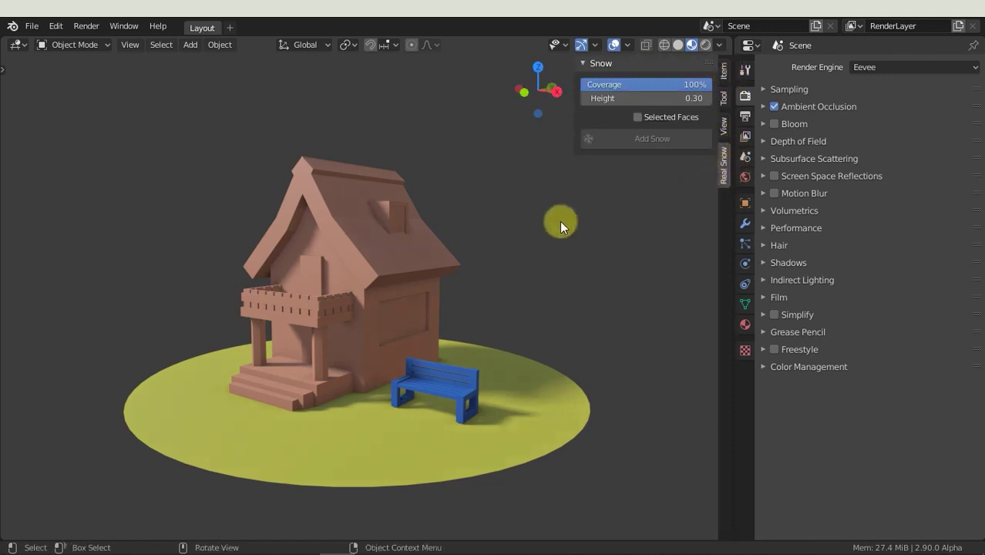
Add Real Snow (Coverage 100%, Height 0.30) to the house and orbit to inspect it
{"action": "left_click", "coordinate": [359, 228]}
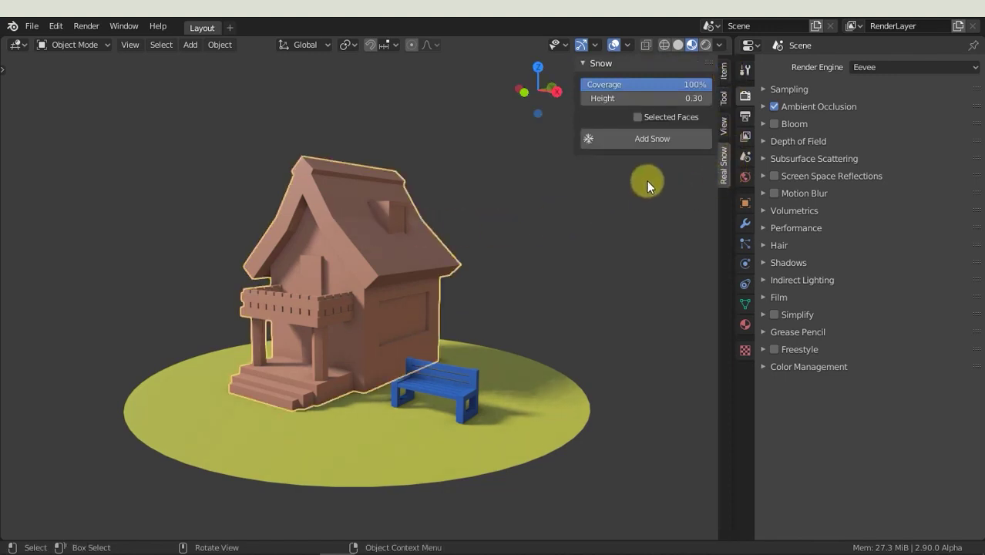
{"action": "left_click", "coordinate": [640, 137]}
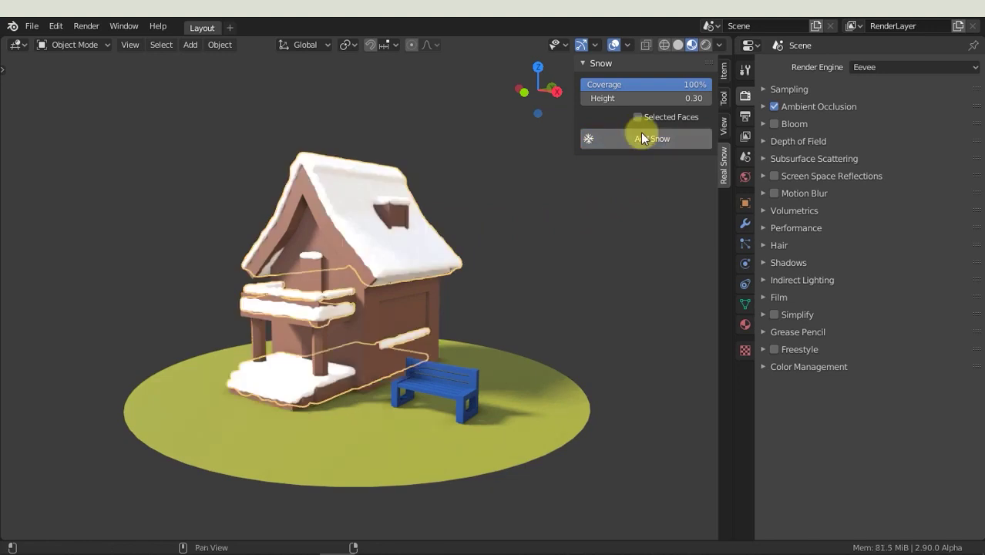
{"action": "left_click", "coordinate": [501, 245]}
{"action": "mouse_move", "coordinate": [499, 244]}
{"action": "middle_mouse_down"}
{"action": "mouse_move", "coordinate": [580, 264]}
{"action": "mouse_move", "coordinate": [492, 247]}
{"action": "middle_mouse_up"}
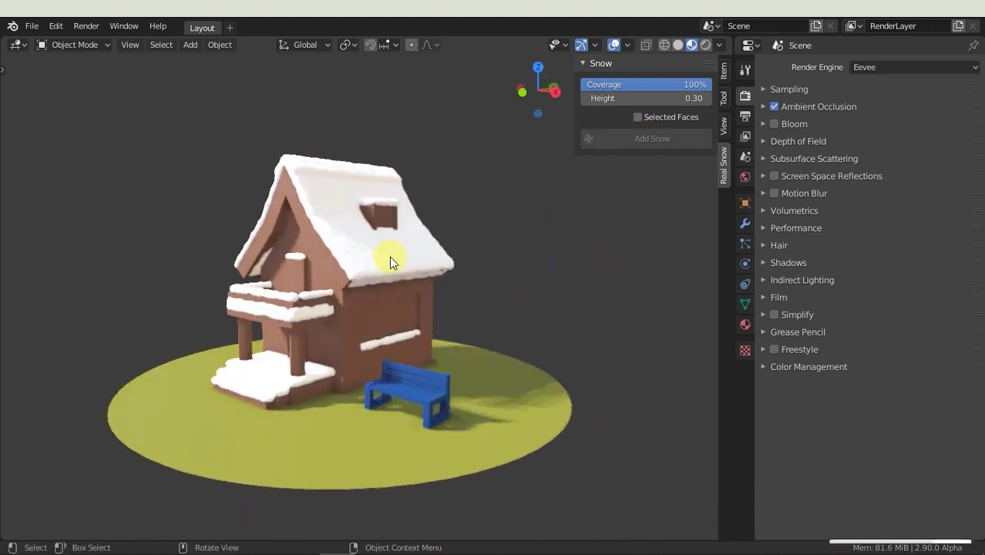
{"action": "left_click", "coordinate": [390, 256]}
In face select mode, select the bench's two armrest tops and seat slats, then return to Object Mode
{"action": "left_click", "coordinate": [435, 389]}
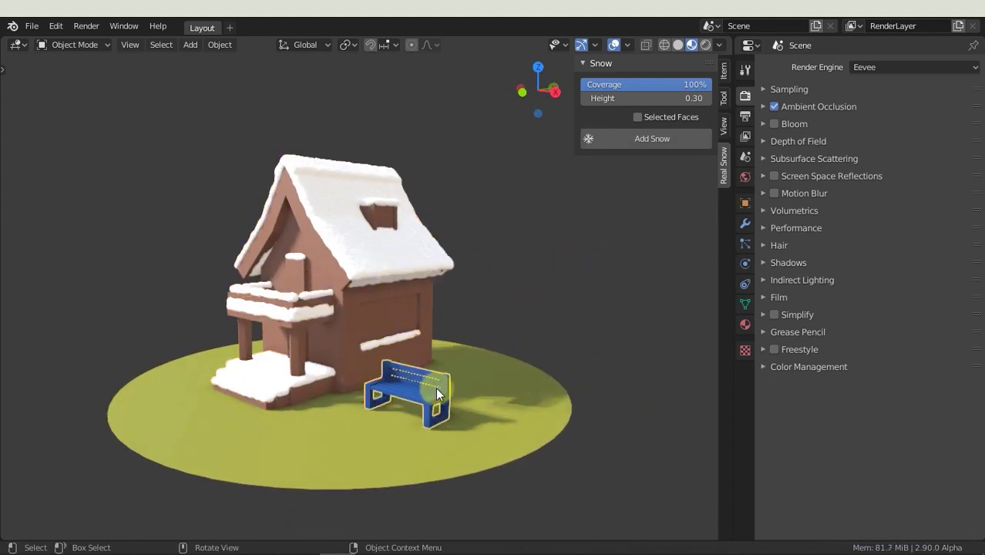
{"action": "key", "text": "KP_Decimal"}
{"action": "middle_click_drag", "start_coordinate": [486, 212], "coordinate": [481, 240]}
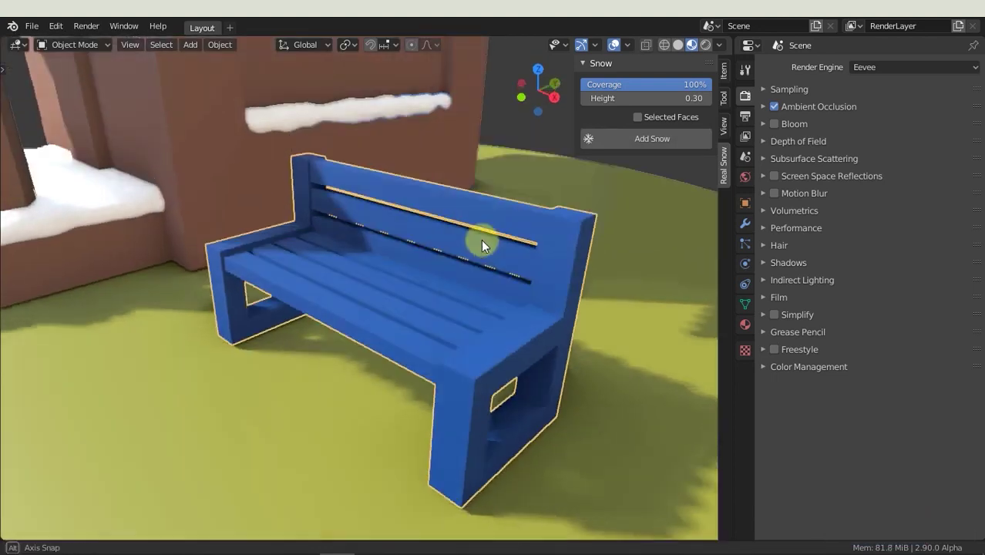
{"action": "left_click", "coordinate": [89, 44]}
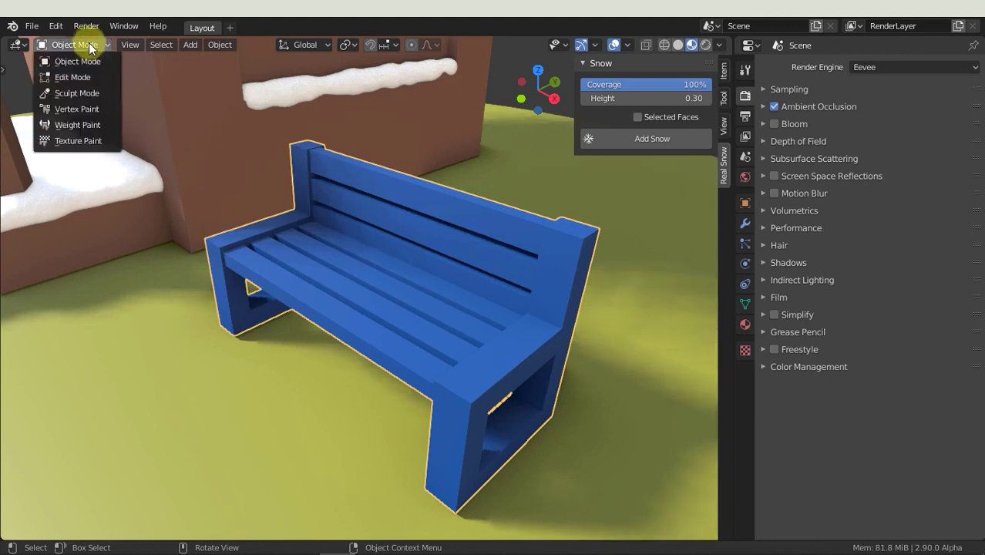
{"action": "left_click", "coordinate": [84, 74]}
{"action": "left_click", "coordinate": [150, 44]}
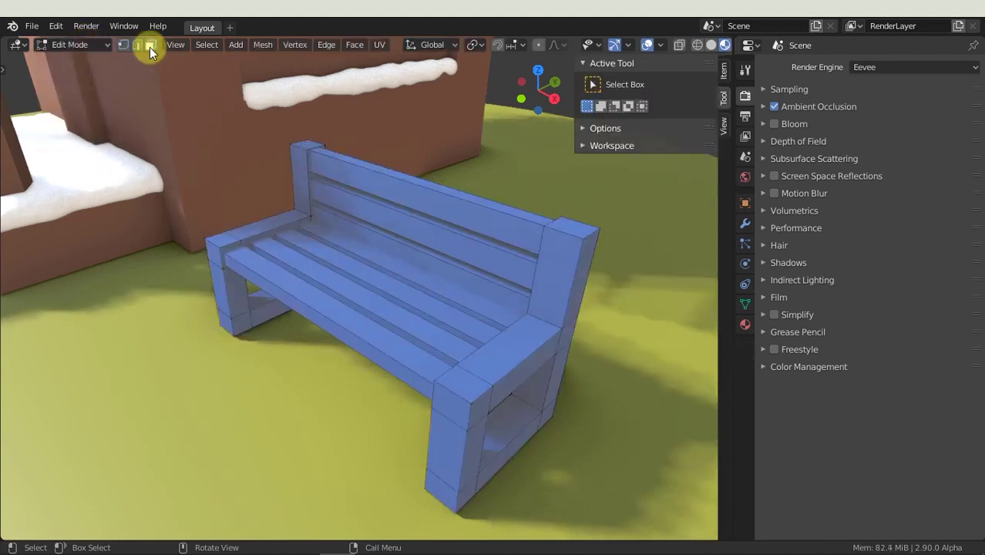
{"action": "left_click", "coordinate": [527, 336]}
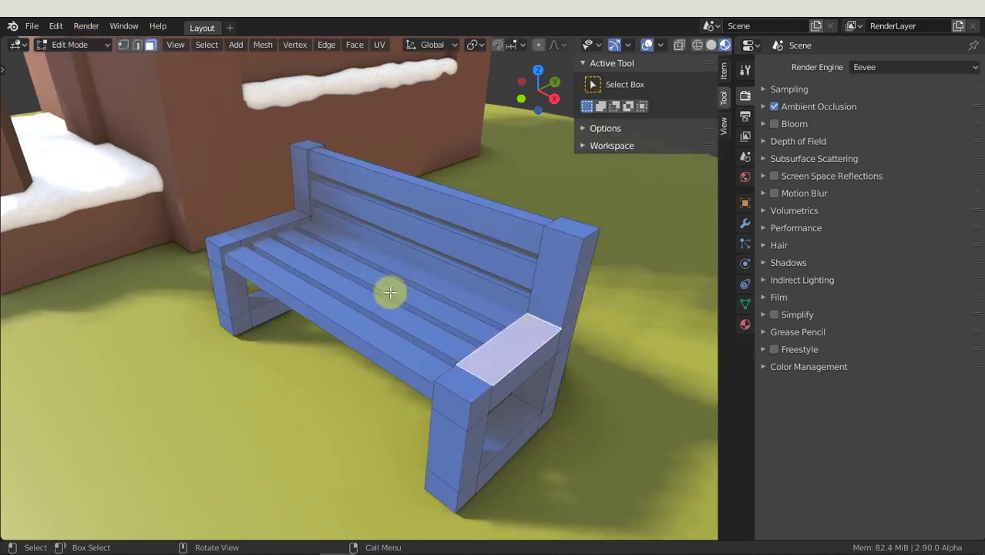
{"action": "left_click", "coordinate": [260, 220], "text": "shift"}
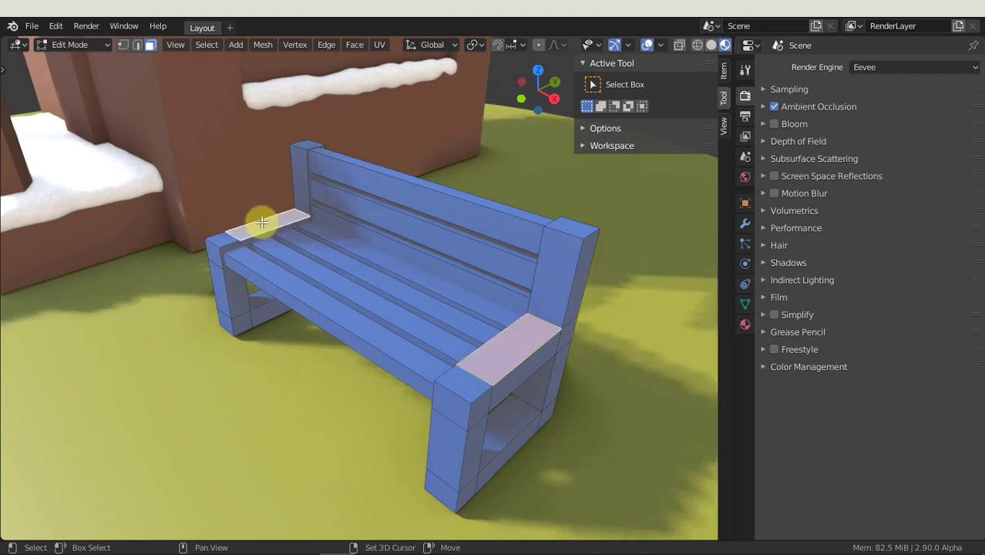
{"action": "left_click", "coordinate": [300, 245], "text": "shift"}
{"action": "left_click", "coordinate": [292, 264], "text": "shift"}
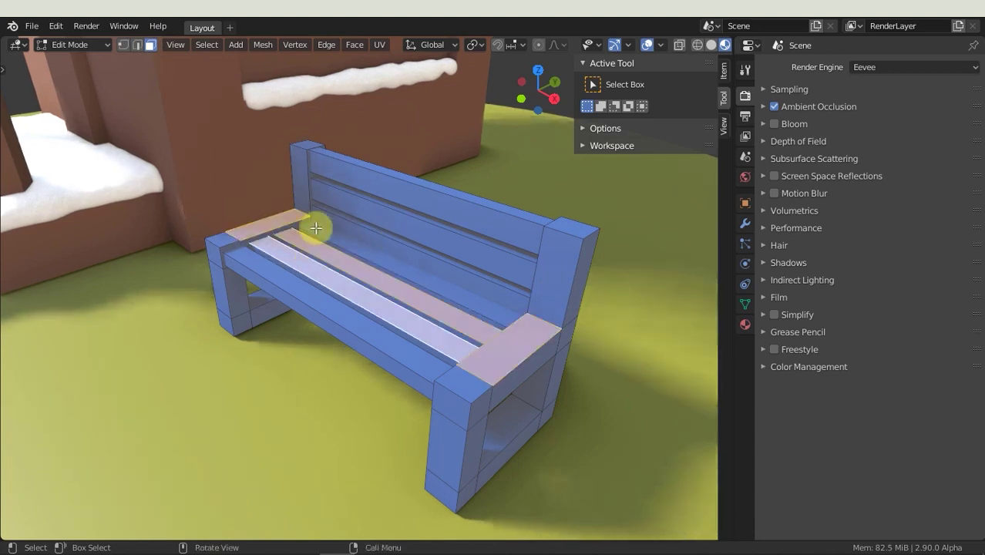
{"action": "left_click", "coordinate": [75, 47]}
{"action": "left_click", "coordinate": [77, 62]}
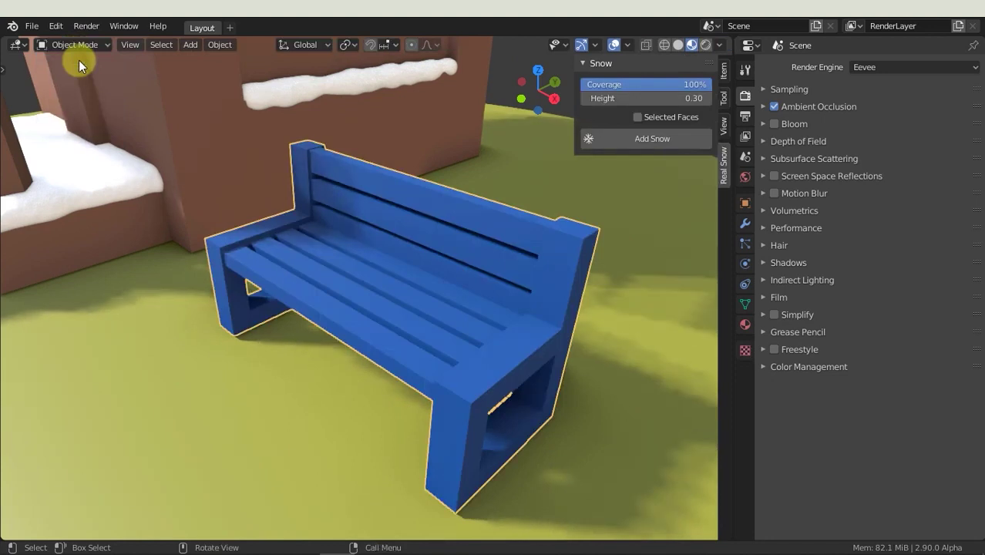
Add snow of Height 0.5 to the selected faces only, then view the house and bench
{"action": "left_click", "coordinate": [595, 98]}
{"action": "type", "text": "0.3"}
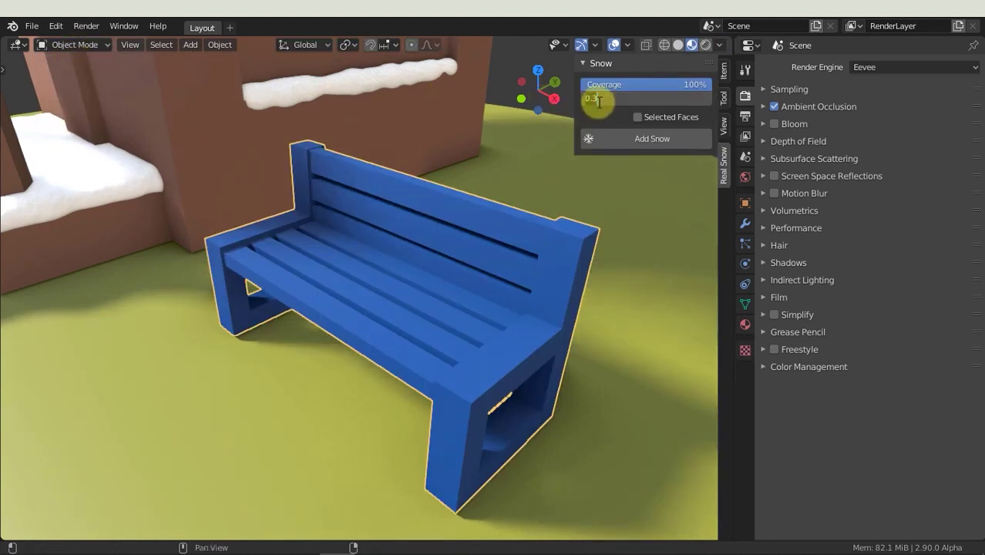
{"action": "key", "text": "Return"}
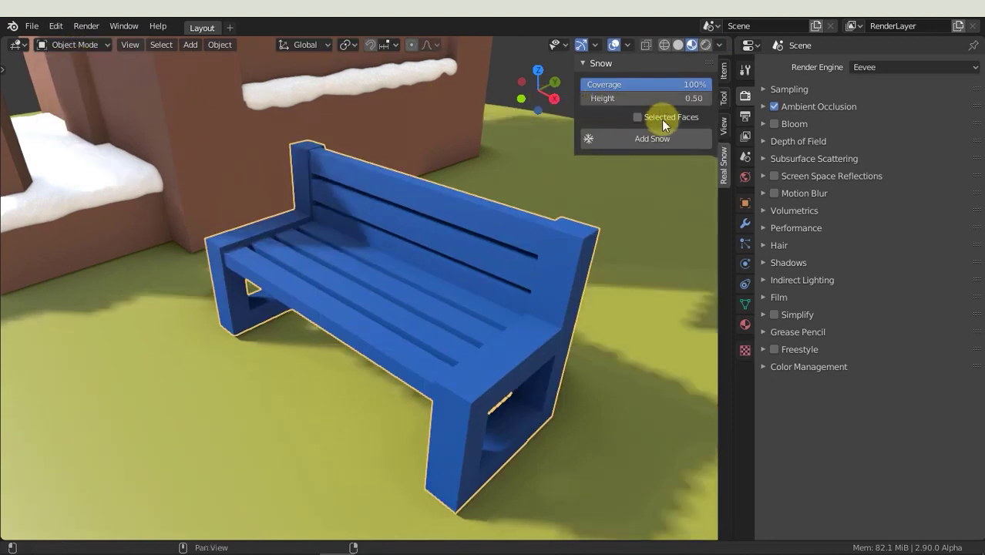
{"action": "left_click", "coordinate": [637, 117]}
{"action": "left_click", "coordinate": [642, 141]}
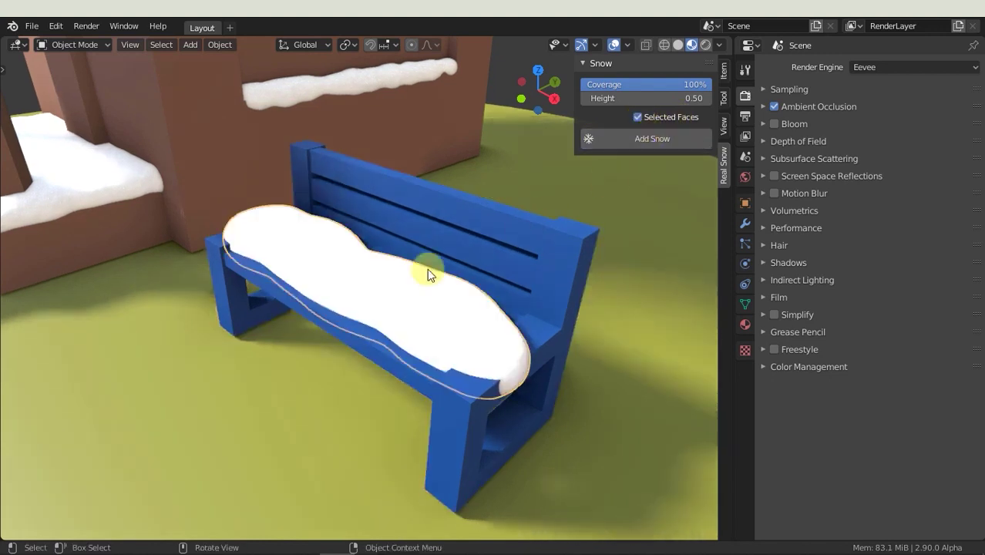
{"action": "scroll", "coordinate": [427, 269], "scroll_direction": "down", "scroll_amount": 5}
{"action": "middle_click_drag", "start_coordinate": [427, 268], "coordinate": [384, 423]}
{"action": "mouse_move", "coordinate": [379, 376]}
{"action": "middle_mouse_down"}
{"action": "mouse_move", "coordinate": [390, 384]}
{"action": "mouse_move", "coordinate": [381, 339]}
{"action": "mouse_move", "coordinate": [318, 237]}
{"action": "mouse_move", "coordinate": [345, 328]}
{"action": "mouse_move", "coordinate": [542, 285]}
{"action": "middle_mouse_up"}
Split the viewport into a 3D view and a Shader Editor, and select the abacus
{"action": "left_click", "coordinate": [614, 261]}
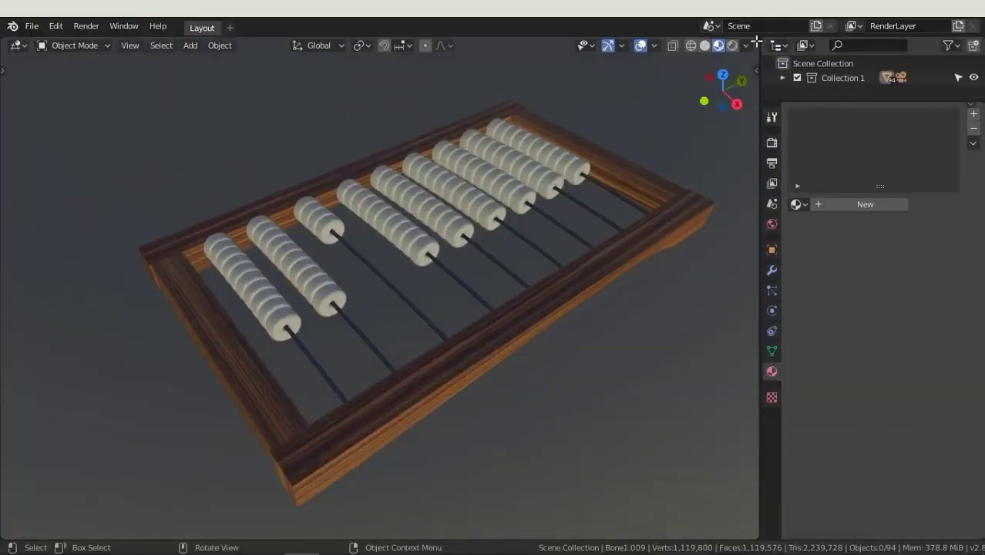
{"action": "left_click_drag", "start_coordinate": [757, 39], "coordinate": [337, 44]}
{"action": "left_click", "coordinate": [354, 45]}
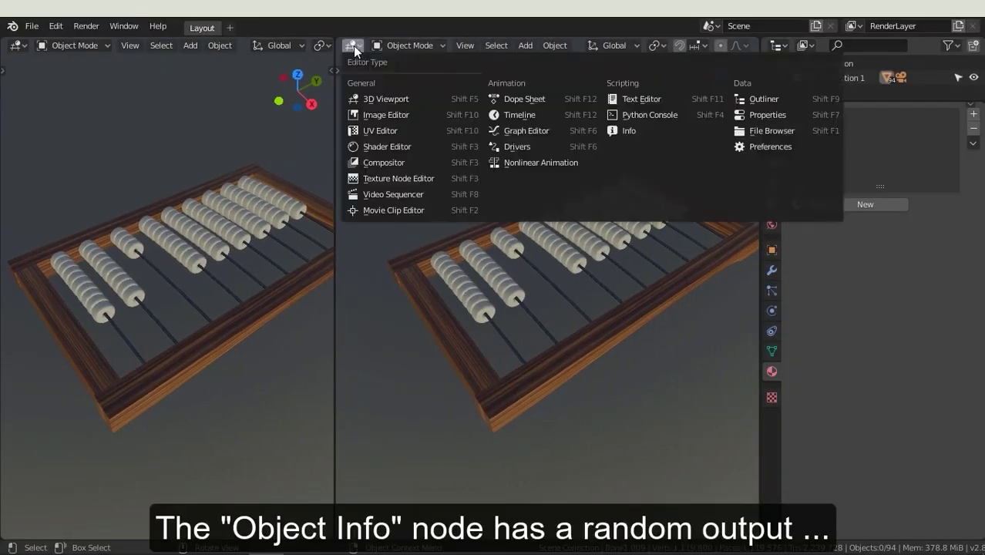
{"action": "left_click", "coordinate": [376, 146]}
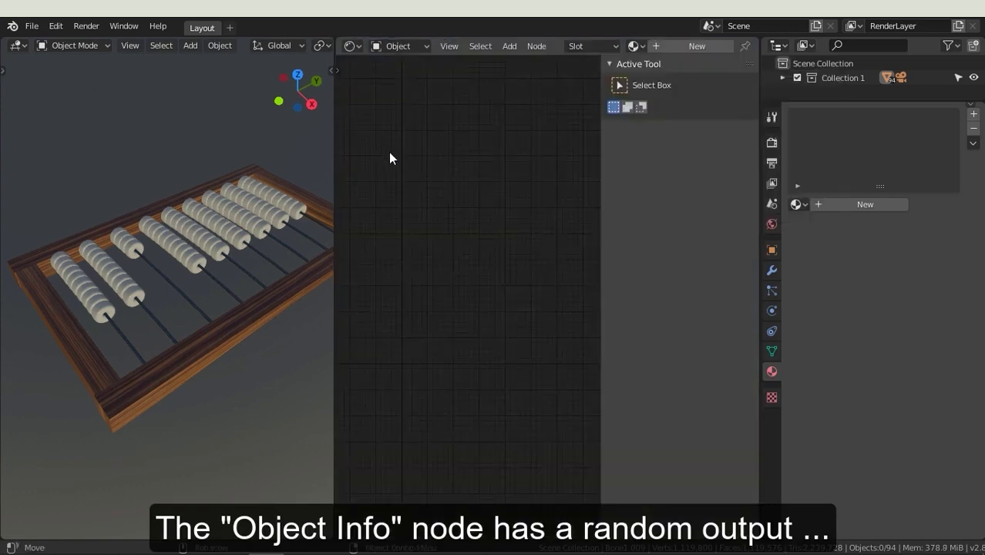
{"action": "key", "text": "n"}
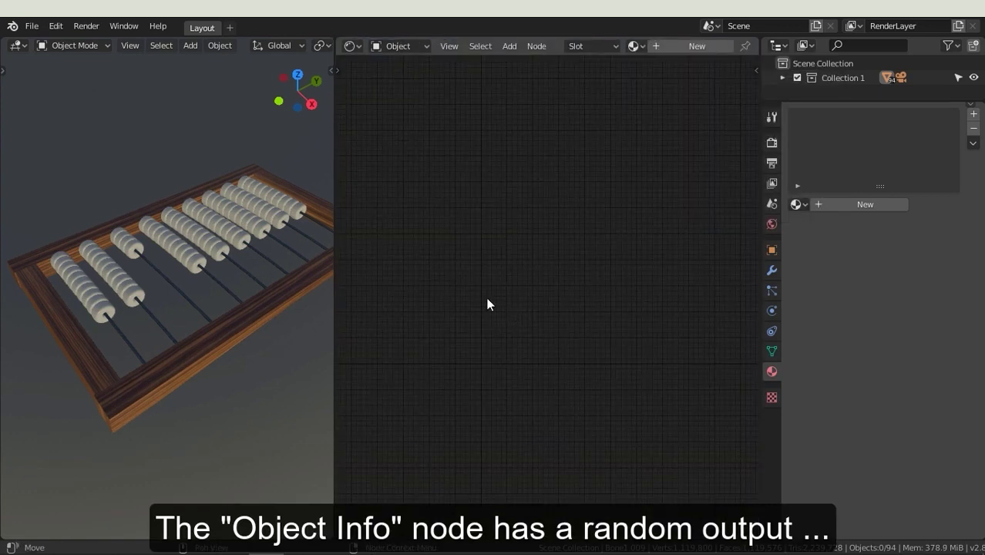
{"action": "left_click", "coordinate": [298, 211]}
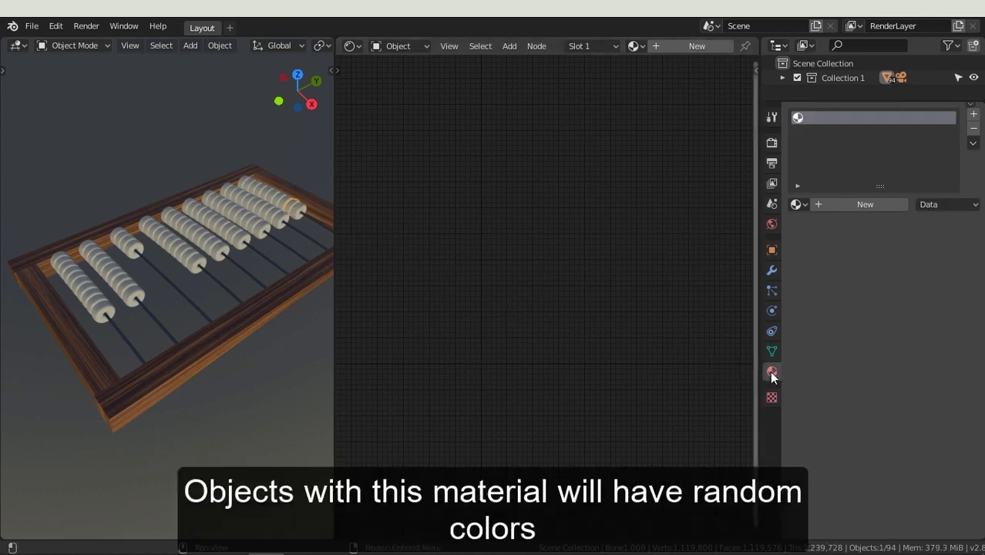
Create a new abacus material and add a ColorRamp node beside the Principled BSDF
{"action": "left_click", "coordinate": [846, 204]}
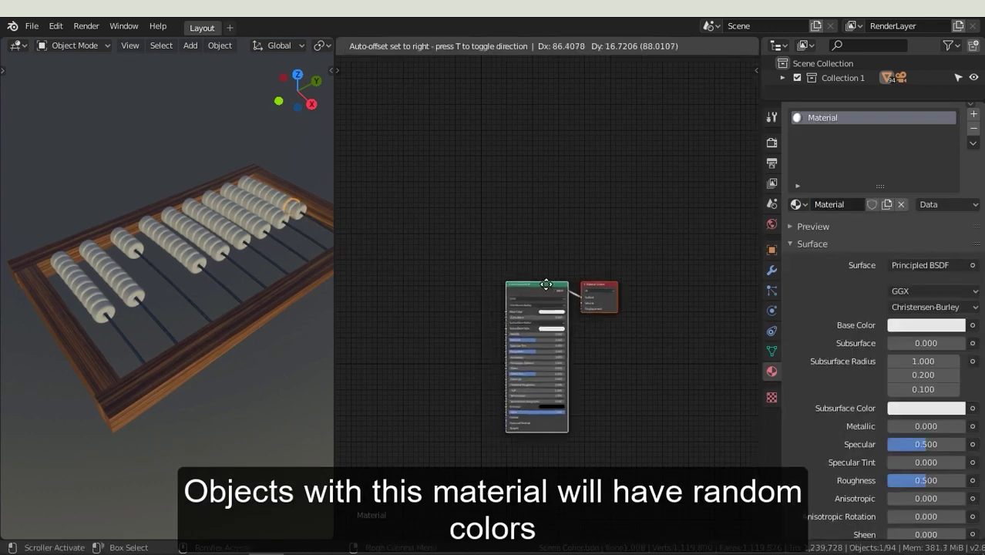
{"action": "left_click_drag", "start_coordinate": [520, 295], "coordinate": [670, 250]}
{"action": "left_click", "coordinate": [509, 47]}
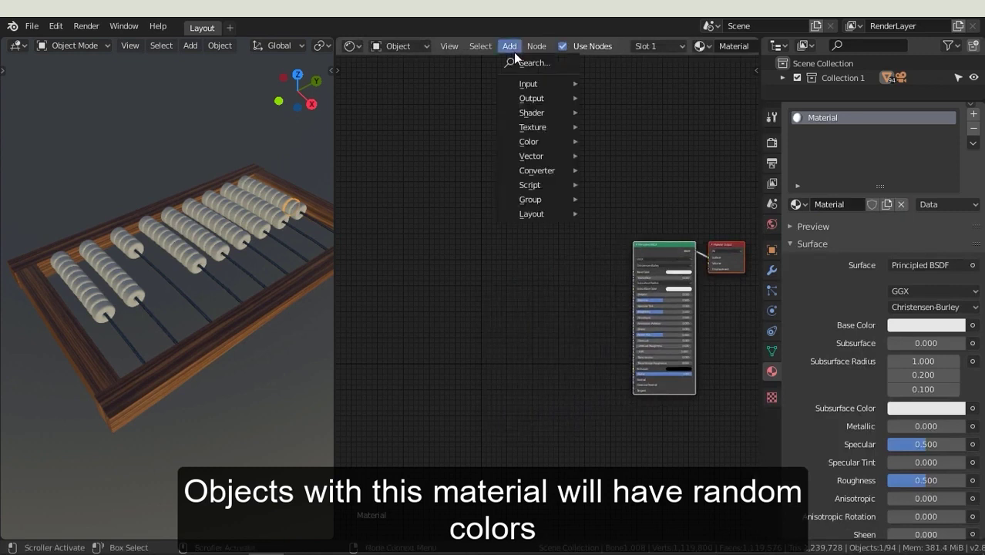
{"action": "left_click", "coordinate": [521, 62]}
{"action": "type", "text": "ramp"}
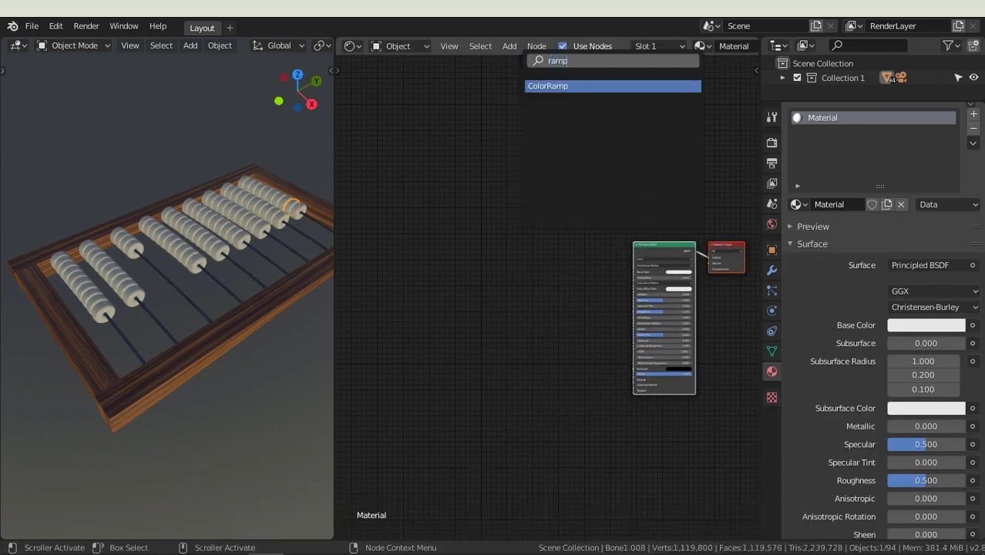
{"action": "left_click", "coordinate": [542, 86]}
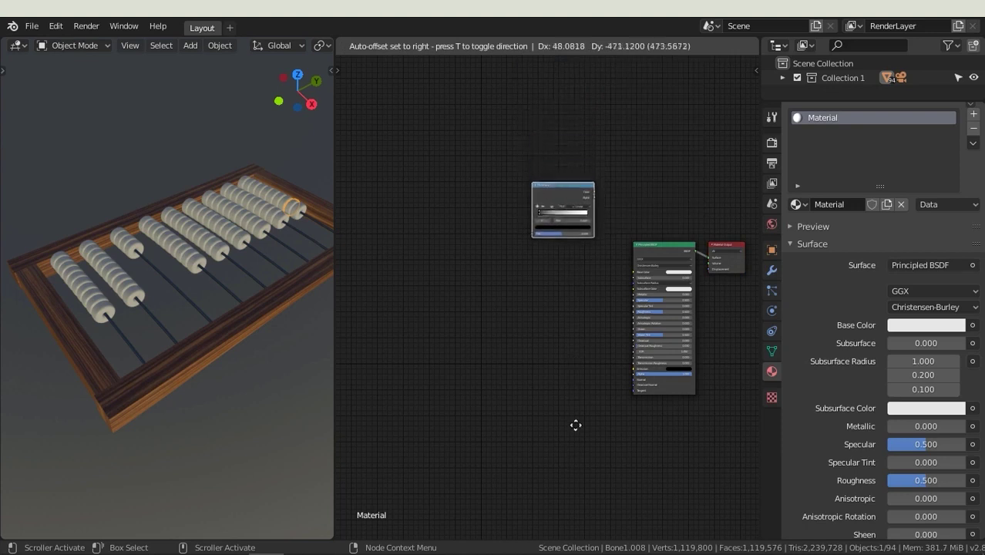
{"action": "left_click", "coordinate": [584, 179]}
Add an Object Info node and link the ColorRamp Color into Base Color
{"action": "left_click", "coordinate": [508, 48]}
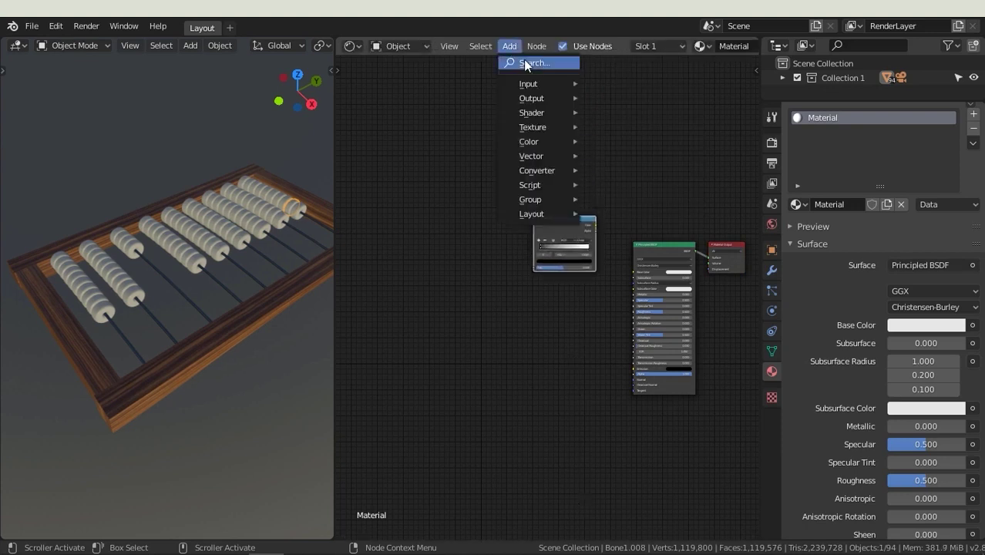
{"action": "left_click", "coordinate": [523, 63]}
{"action": "type", "text": "object"}
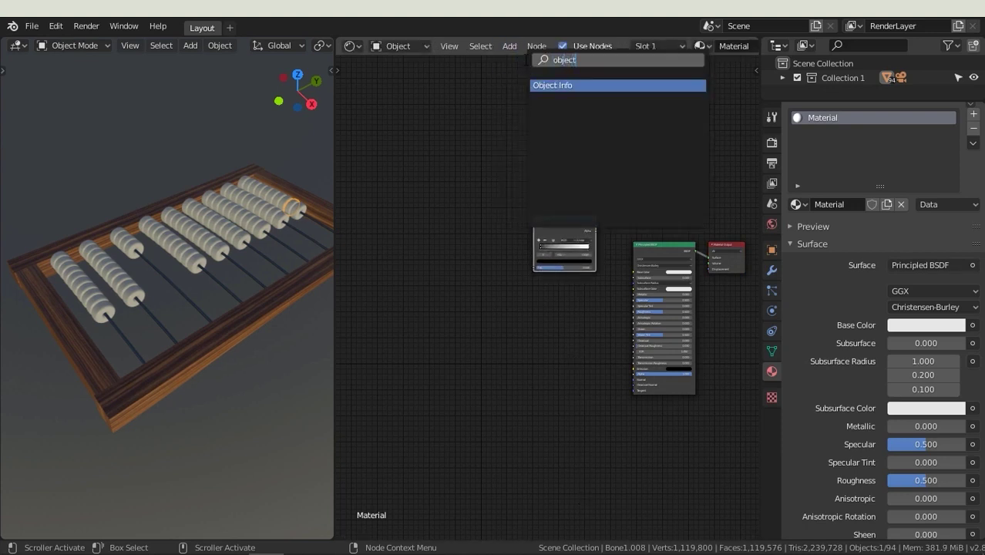
{"action": "left_click", "coordinate": [542, 85]}
{"action": "left_click", "coordinate": [499, 202]}
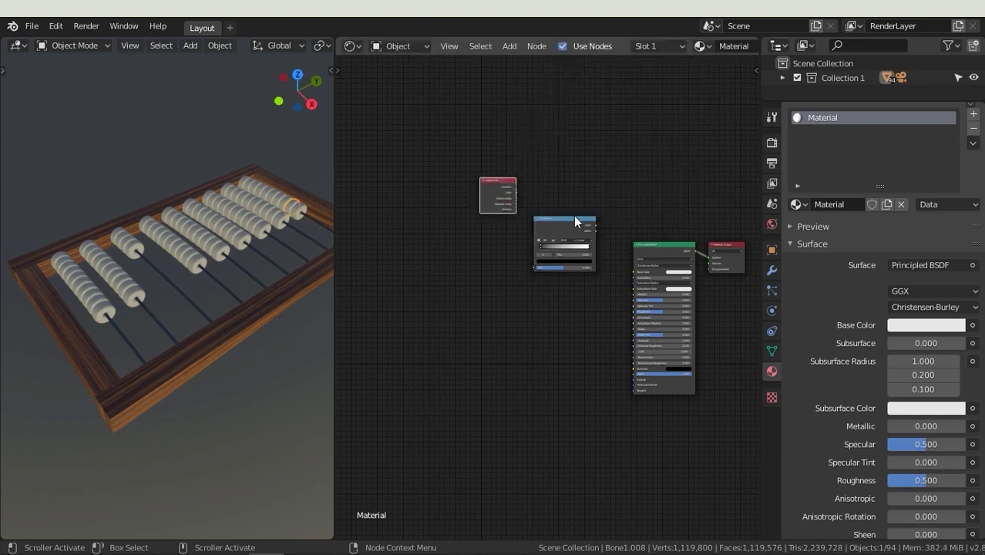
{"action": "left_click_drag", "start_coordinate": [577, 218], "coordinate": [592, 253]}
{"action": "left_click_drag", "start_coordinate": [514, 203], "coordinate": [522, 276]}
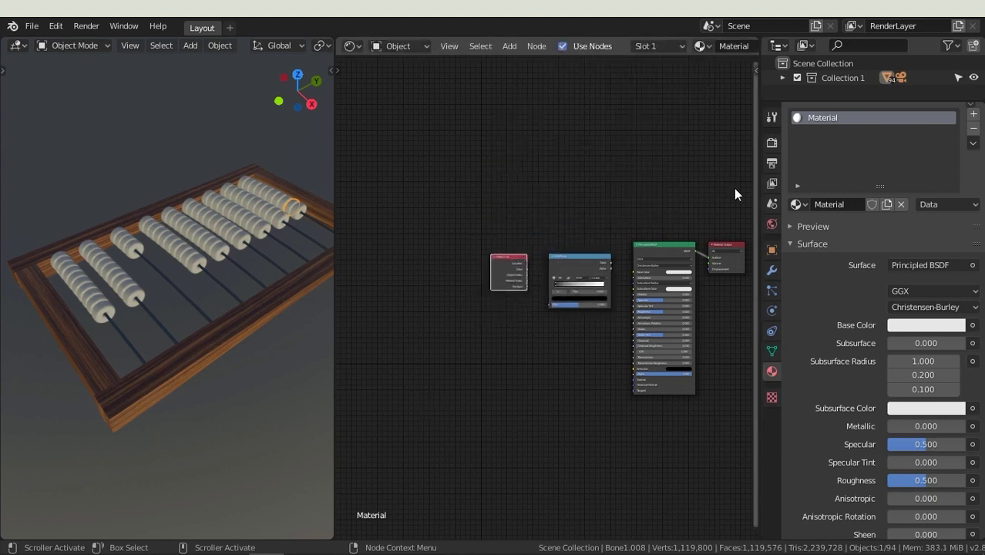
{"action": "middle_click_drag", "start_coordinate": [733, 188], "coordinate": [679, 175]}
{"action": "scroll", "coordinate": [556, 257], "scroll_direction": "up", "scroll_amount": 3}
{"action": "middle_click_drag", "start_coordinate": [557, 257], "coordinate": [589, 229]}
{"action": "left_click_drag", "start_coordinate": [580, 218], "coordinate": [615, 232]}
Connect Object Info Random to ColorRamp Fac and add two more colour stops along the ramp
{"action": "scroll", "coordinate": [614, 232], "scroll_direction": "up", "scroll_amount": 3}
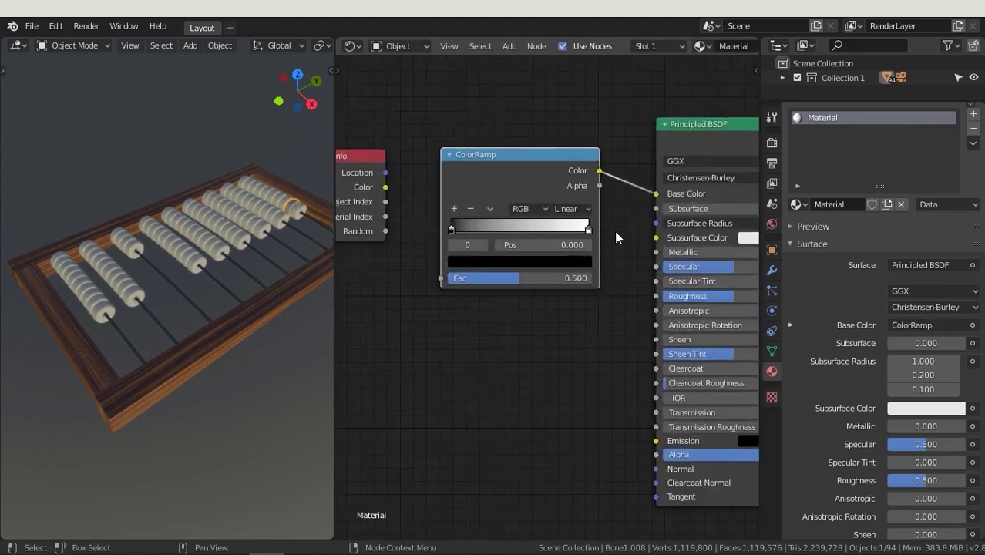
{"action": "middle_click_drag", "start_coordinate": [614, 236], "coordinate": [660, 262]}
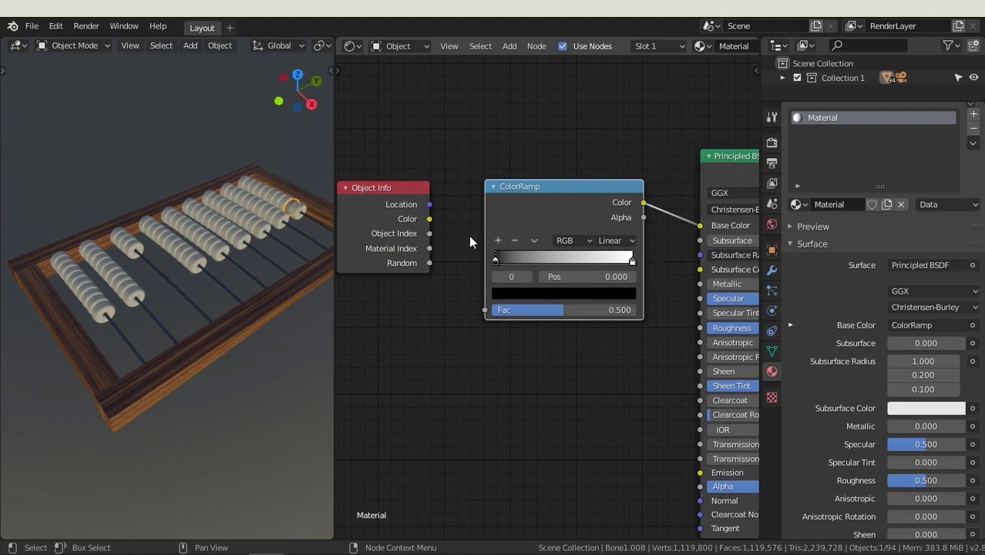
{"action": "left_click_drag", "start_coordinate": [430, 263], "coordinate": [485, 310]}
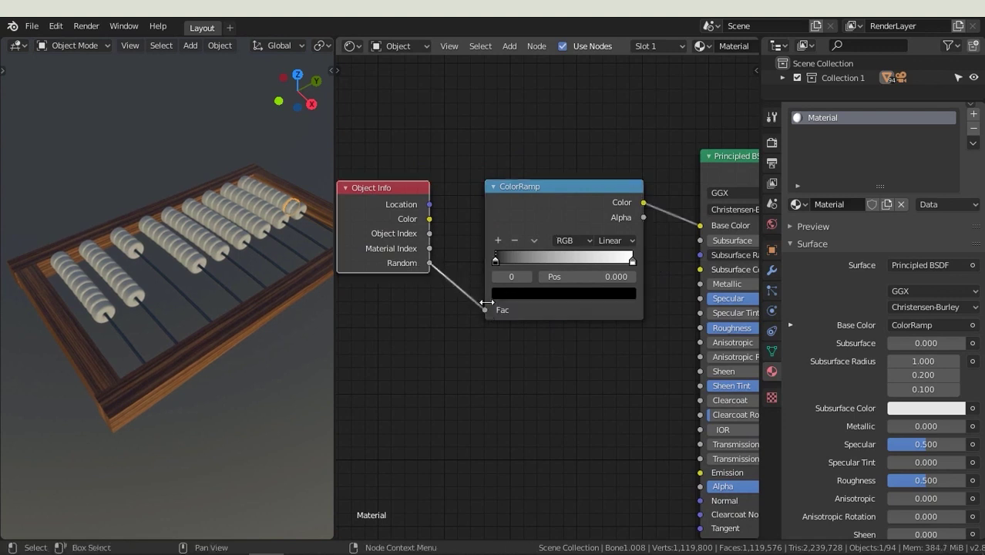
{"action": "left_click", "coordinate": [498, 240]}
{"action": "left_click", "coordinate": [498, 239]}
{"action": "left_click", "coordinate": [498, 240]}
{"action": "left_click", "coordinate": [498, 240]}
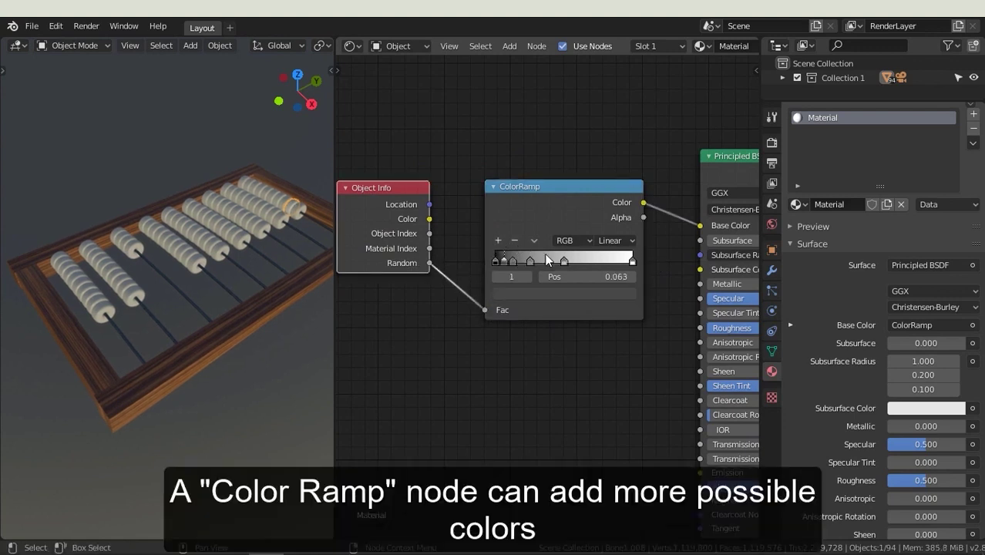
{"action": "left_click_drag", "start_coordinate": [563, 260], "coordinate": [597, 262]}
{"action": "left_click_drag", "start_coordinate": [532, 261], "coordinate": [587, 262]}
{"action": "left_click", "coordinate": [527, 262]}
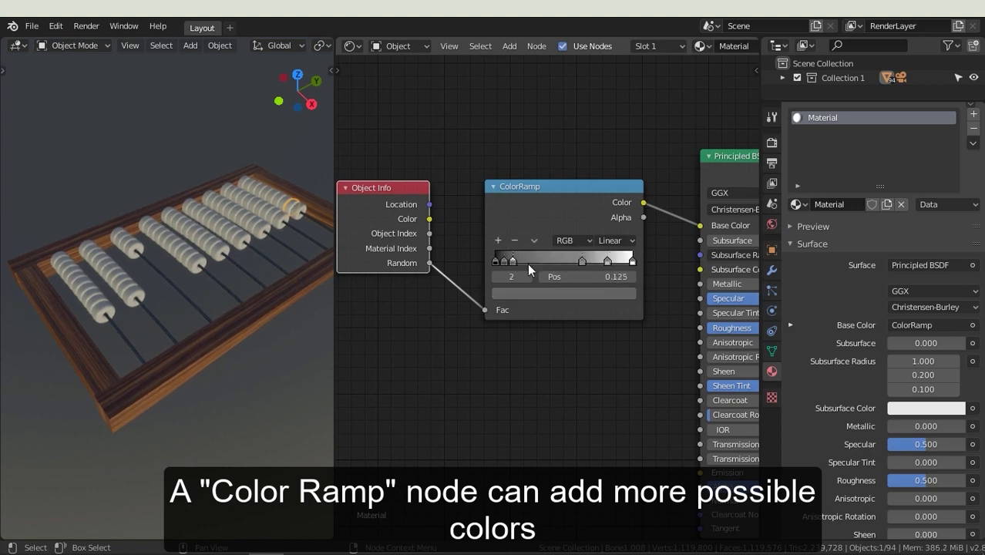
{"action": "left_click_drag", "start_coordinate": [505, 262], "coordinate": [531, 264]}
Colour the ramp stops (blue, greys, red) and rename the material Random Color
{"action": "left_click", "coordinate": [538, 293]}
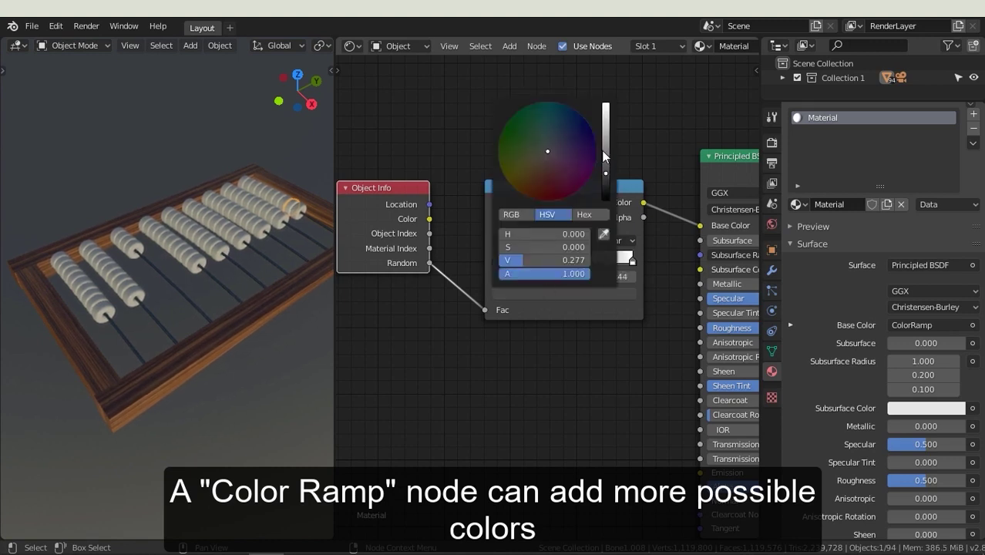
{"action": "left_click", "coordinate": [579, 133]}
{"action": "left_click", "coordinate": [554, 263]}
{"action": "left_click", "coordinate": [556, 294]}
{"action": "left_click", "coordinate": [584, 265]}
{"action": "left_click", "coordinate": [588, 293]}
{"action": "left_click", "coordinate": [606, 270]}
{"action": "left_click", "coordinate": [603, 291]}
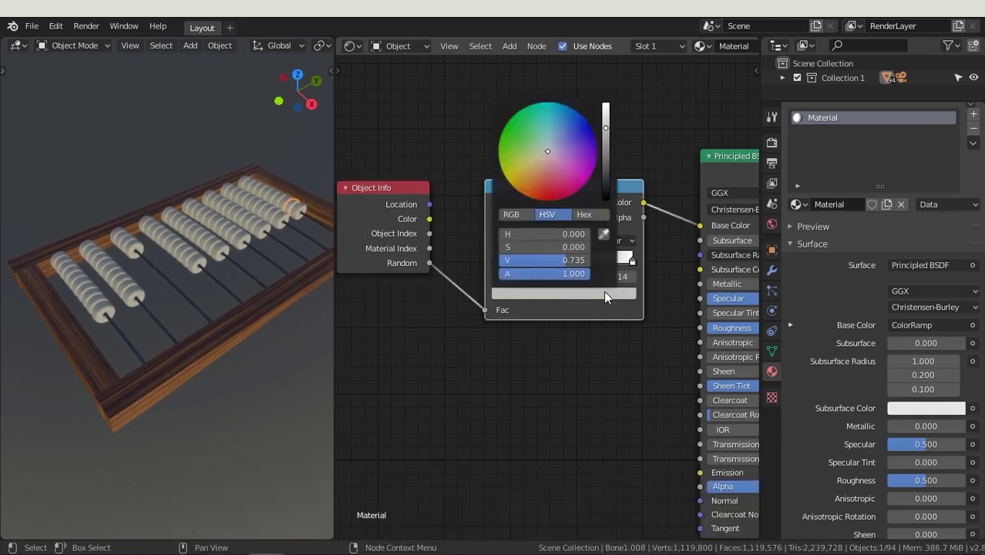
{"action": "left_click_drag", "start_coordinate": [542, 177], "coordinate": [559, 200]}
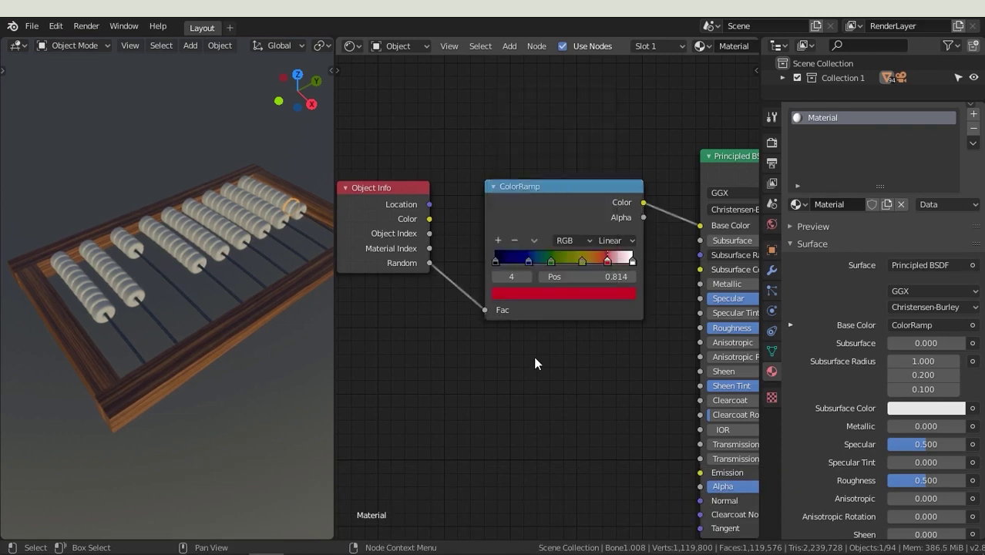
{"action": "double_click", "coordinate": [831, 118]}
{"action": "type", "text": "Random Color"}
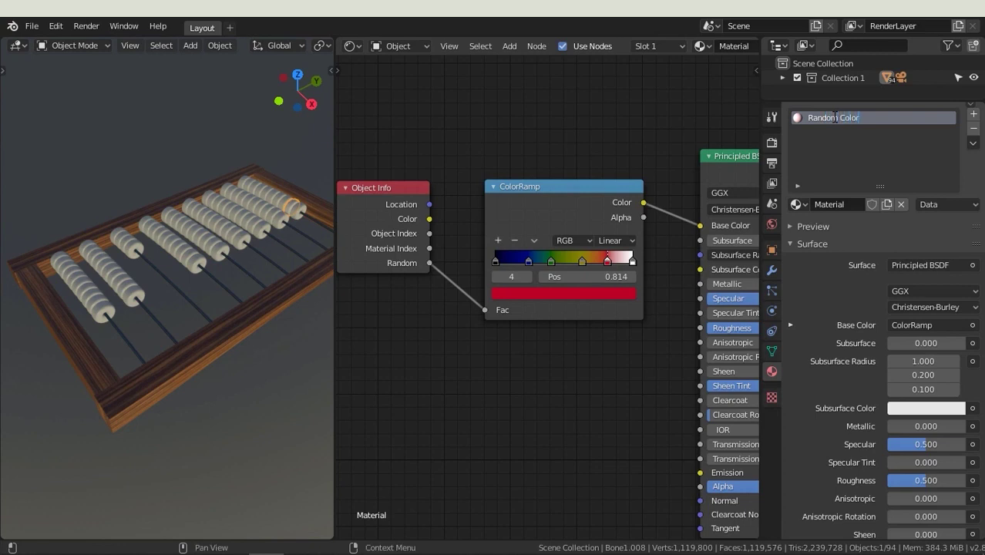
{"action": "key", "text": "Return"}
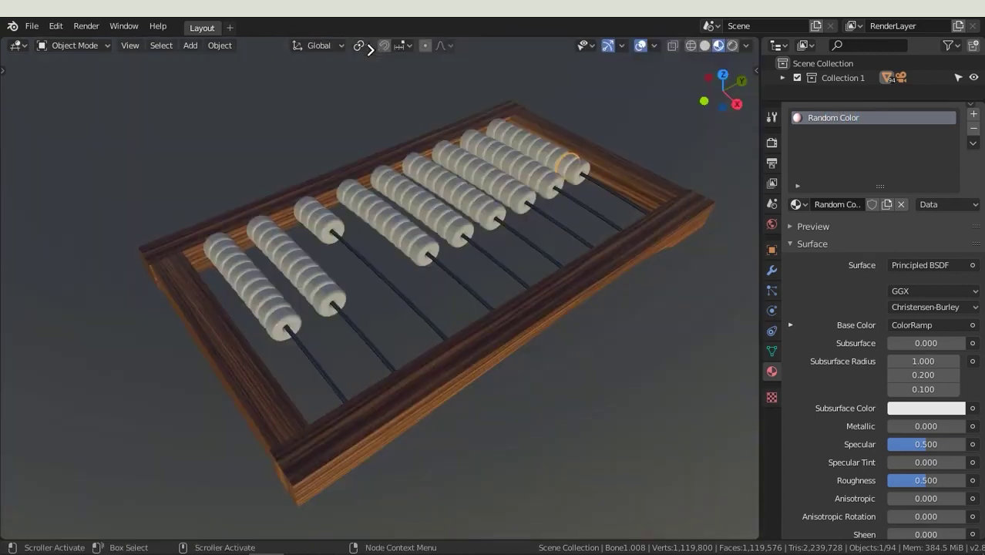
Drag the Random Color material onto four abacus beads
{"action": "left_click_drag", "start_coordinate": [794, 208], "coordinate": [522, 197]}
{"action": "left_click_drag", "start_coordinate": [794, 205], "coordinate": [502, 183]}
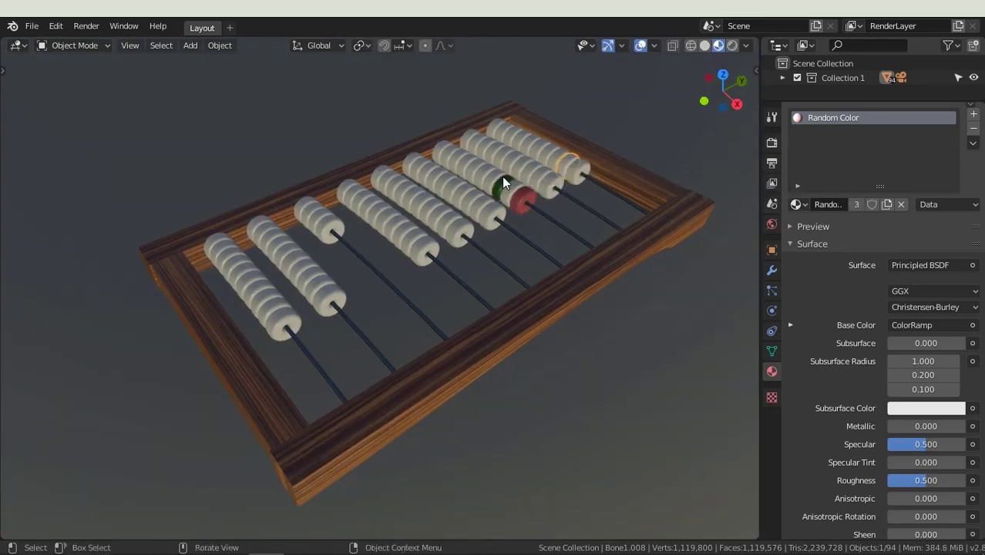
{"action": "left_click_drag", "start_coordinate": [706, 210], "coordinate": [509, 192]}
{"action": "mouse_move", "coordinate": [796, 204]}
{"action": "left_mouse_down"}
{"action": "mouse_move", "coordinate": [490, 180]}
{"action": "mouse_move", "coordinate": [497, 185]}
{"action": "mouse_move", "coordinate": [465, 157]}
{"action": "mouse_move", "coordinate": [486, 176]}
{"action": "left_mouse_up"}
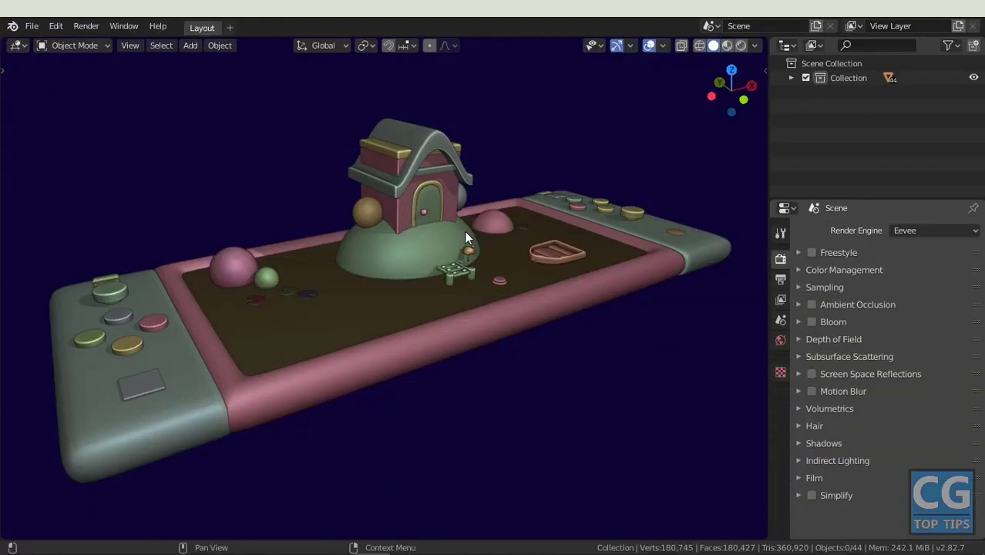
Recentre the view on the yellow controller button and orbit to a side-on close-up
{"action": "middle_click", "coordinate": [464, 232], "text": "alt"}
{"action": "mouse_move", "coordinate": [417, 232]}
{"action": "middle_mouse_down"}
{"action": "mouse_move", "coordinate": [269, 230]}
{"action": "mouse_move", "coordinate": [319, 241]}
{"action": "mouse_move", "coordinate": [461, 233]}
{"action": "middle_mouse_up"}
{"action": "left_click", "coordinate": [639, 214]}
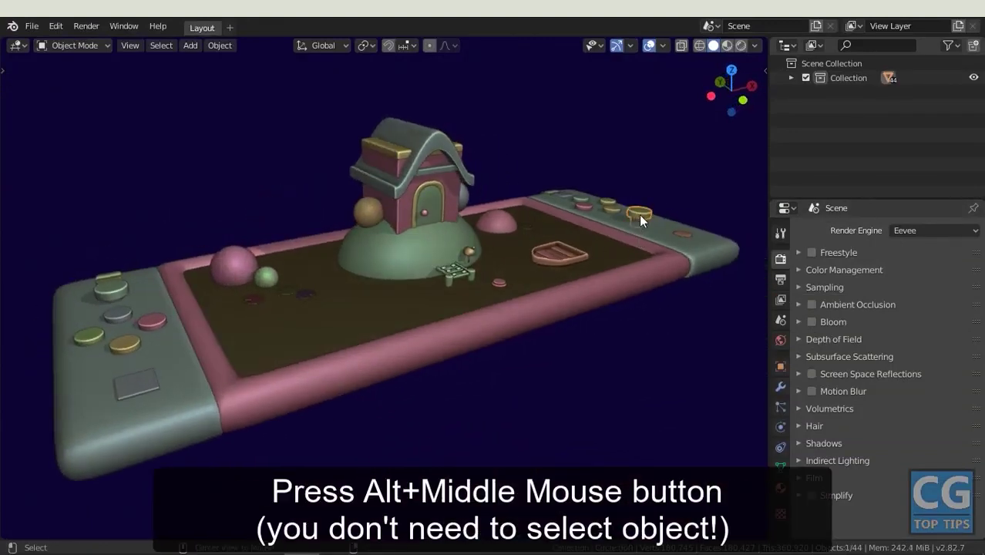
{"action": "middle_click", "coordinate": [639, 215], "text": "alt"}
{"action": "mouse_move", "coordinate": [450, 322]}
{"action": "middle_mouse_down"}
{"action": "mouse_move", "coordinate": [285, 322]}
{"action": "mouse_move", "coordinate": [379, 324]}
{"action": "middle_mouse_up"}
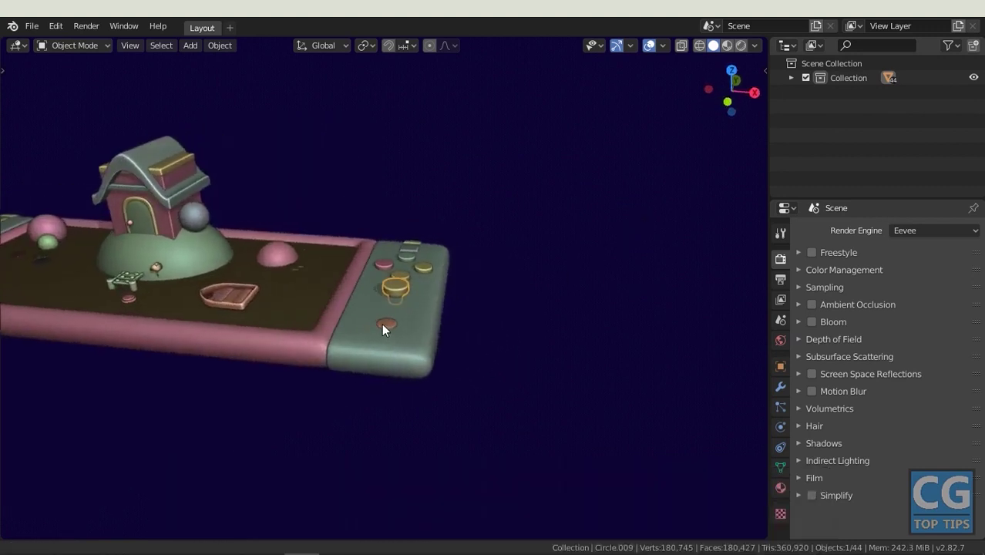
{"action": "scroll", "coordinate": [382, 323], "scroll_direction": "up", "scroll_amount": 3}
{"action": "scroll", "coordinate": [399, 252], "scroll_direction": "up", "scroll_amount": 3}
{"action": "mouse_move", "coordinate": [441, 302]}
{"action": "middle_mouse_down"}
{"action": "mouse_move", "coordinate": [329, 293]}
{"action": "mouse_move", "coordinate": [335, 243]}
{"action": "mouse_move", "coordinate": [371, 286]}
{"action": "middle_mouse_up"}
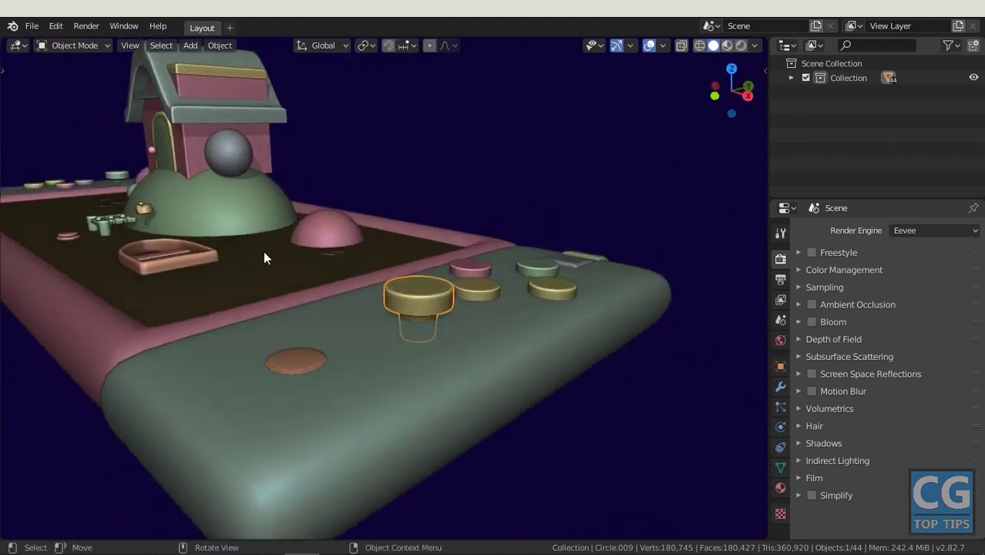
Frame the pink door knob, then centre and orbit around the outlined button
{"action": "left_click", "coordinate": [150, 149]}
{"action": "key", "text": "KP_Decimal"}
{"action": "mouse_move", "coordinate": [383, 300]}
{"action": "middle_mouse_down"}
{"action": "mouse_move", "coordinate": [534, 286]}
{"action": "mouse_move", "coordinate": [512, 282]}
{"action": "mouse_move", "coordinate": [407, 316]}
{"action": "mouse_move", "coordinate": [357, 306]}
{"action": "mouse_move", "coordinate": [401, 300]}
{"action": "middle_mouse_up"}
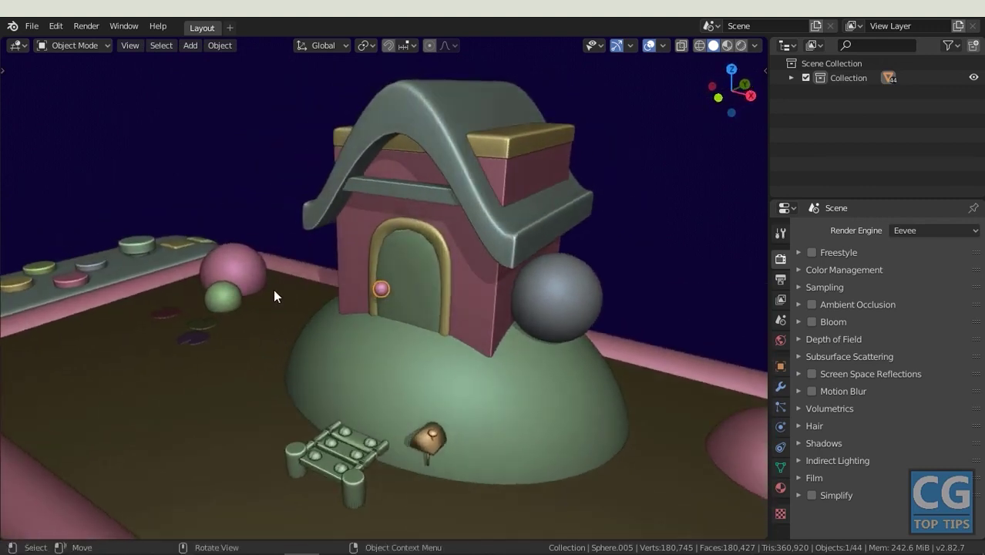
{"action": "middle_click", "coordinate": [132, 247], "text": "alt"}
{"action": "mouse_move", "coordinate": [371, 308]}
{"action": "middle_mouse_down"}
{"action": "mouse_move", "coordinate": [554, 315]}
{"action": "mouse_move", "coordinate": [472, 309]}
{"action": "mouse_move", "coordinate": [544, 308]}
{"action": "middle_mouse_up"}
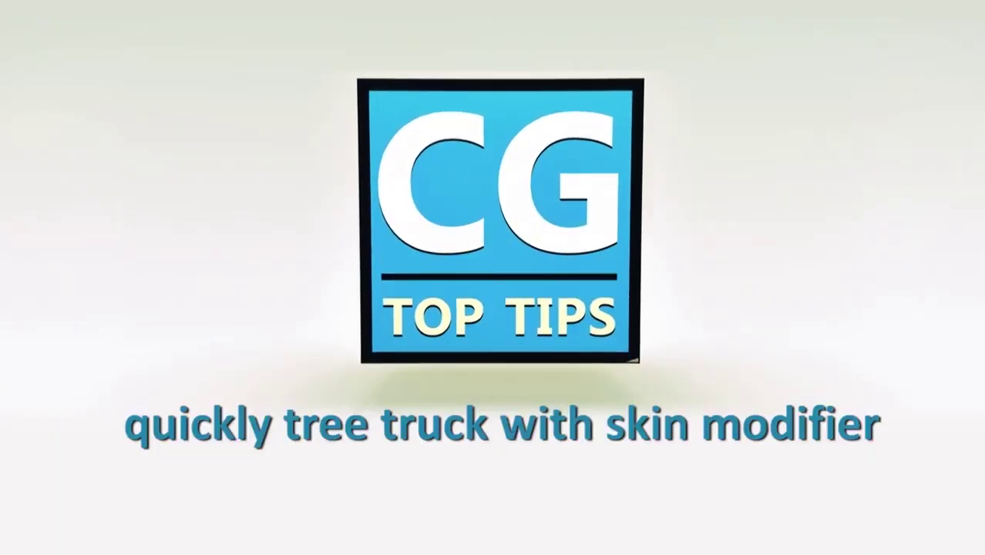
Add a plane and merge it at center into a single vertex
{"action": "key", "text": "shift+a"}
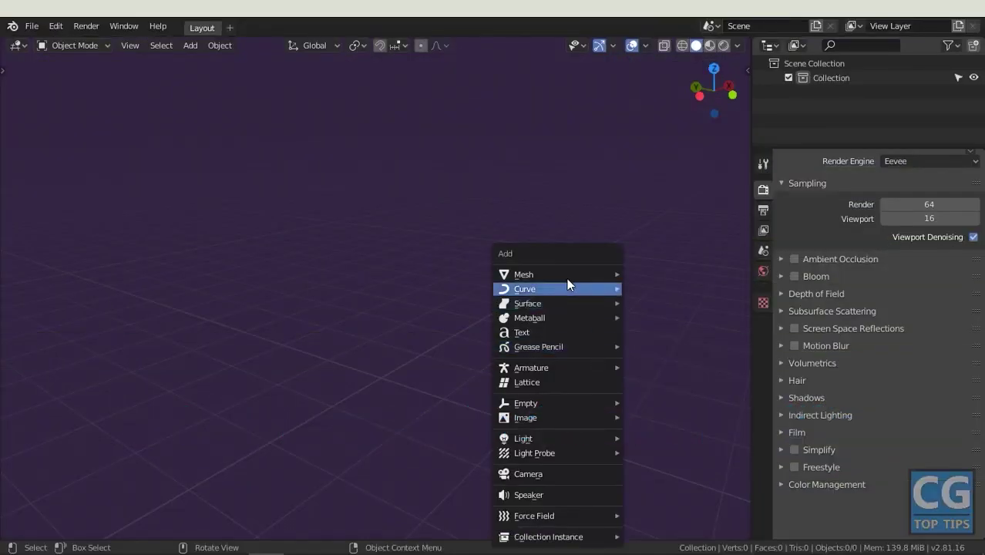
{"action": "mouse_move", "coordinate": [524, 275]}
{"action": "left_click", "coordinate": [635, 276]}
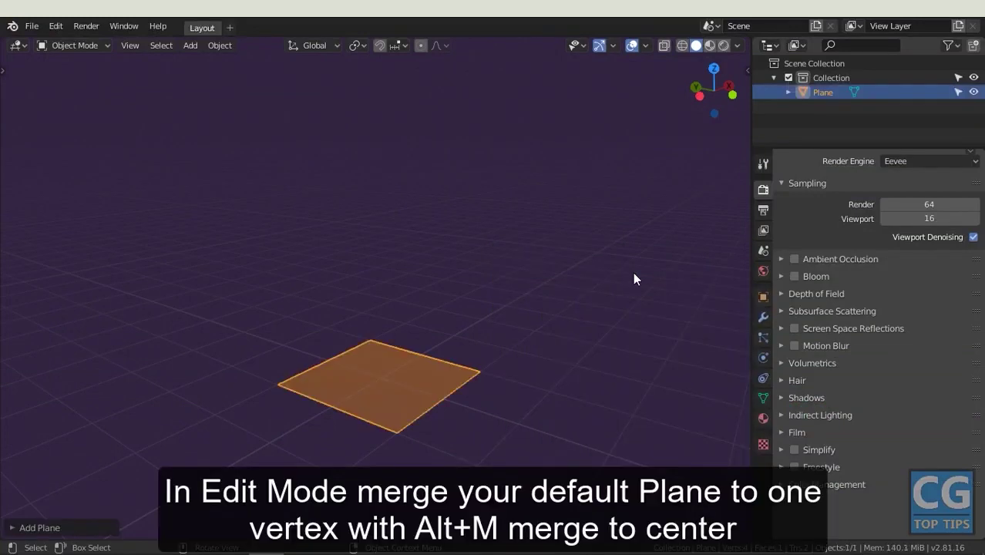
{"action": "key", "text": "Tab"}
{"action": "key", "text": "alt+m"}
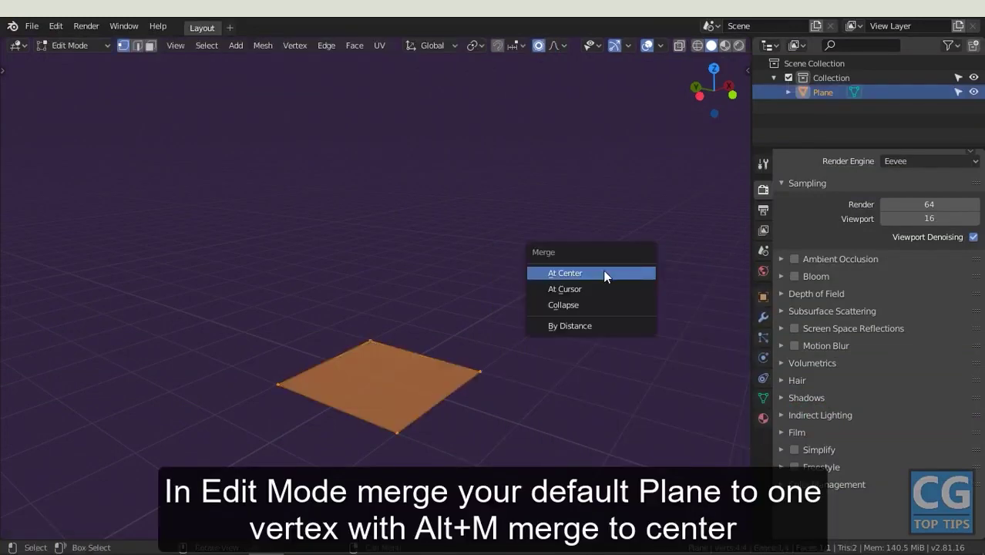
{"action": "left_click", "coordinate": [604, 274]}
Extrude two vertical trunk segments along Z and reposition the top vertex
{"action": "key", "text": "e"}
{"action": "key", "text": "z"}
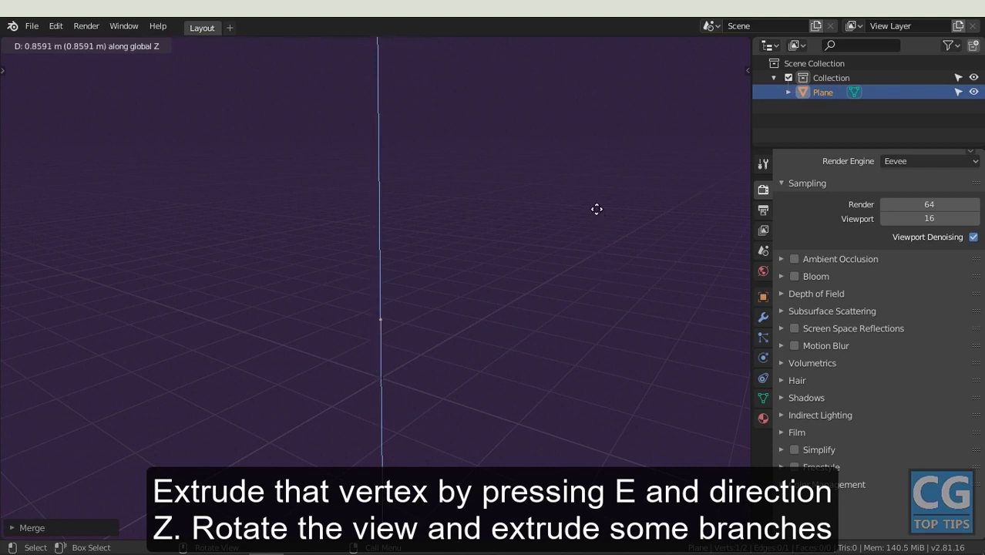
{"action": "left_click", "coordinate": [596, 208]}
{"action": "key", "text": "e"}
{"action": "key", "text": "z"}
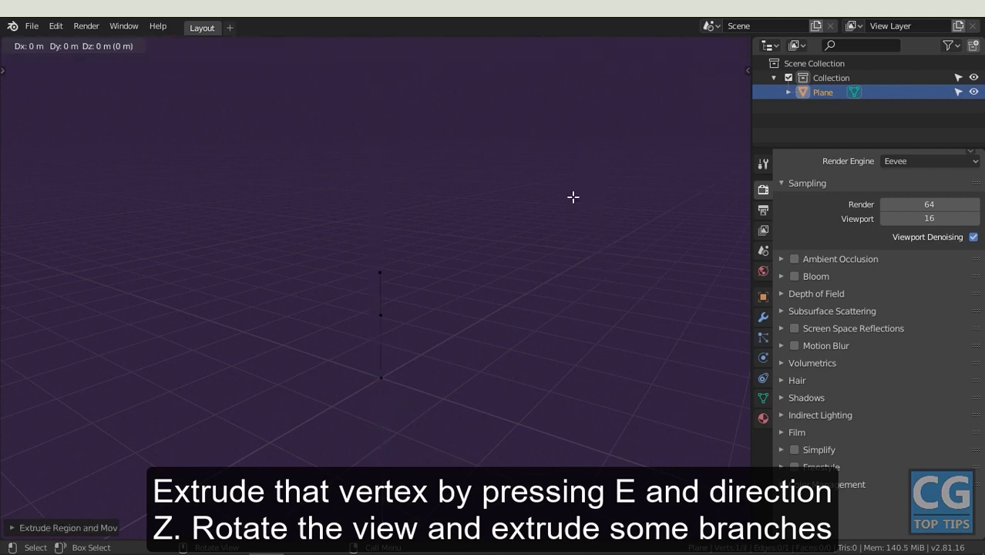
{"action": "left_click", "coordinate": [532, 226]}
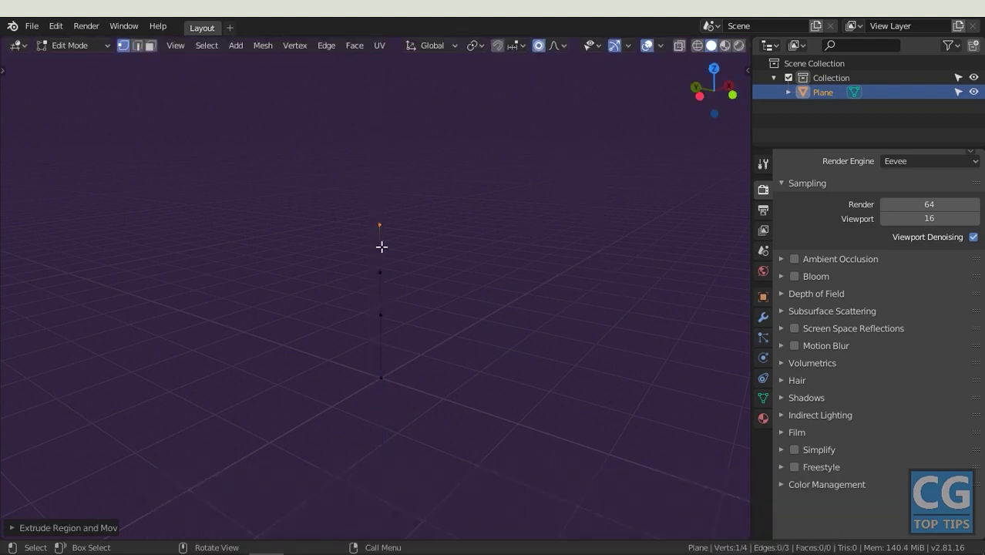
{"action": "key", "text": "g"}
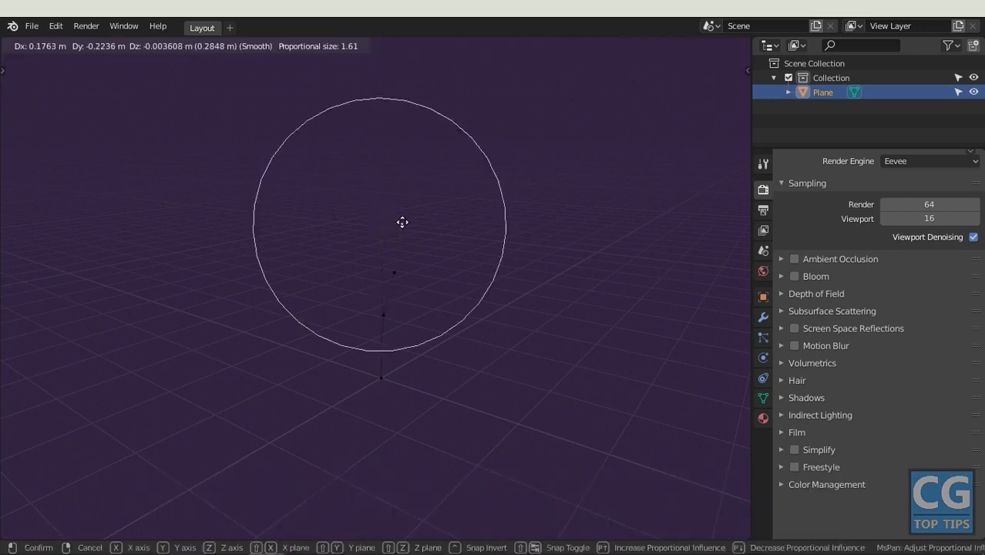
{"action": "left_click", "coordinate": [404, 222]}
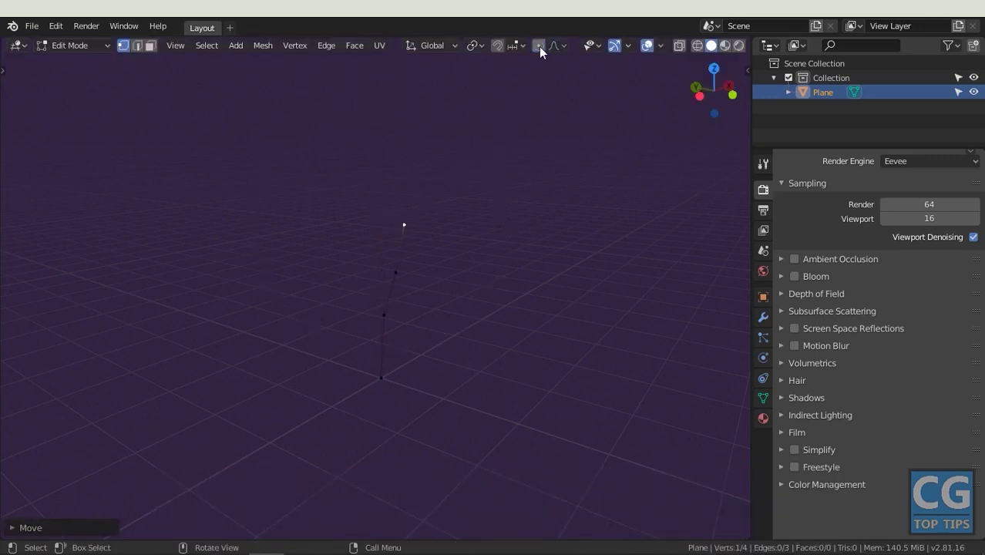
Extend the trunk upward and grow the first branches with Ctrl+right-click vertices
{"action": "right_click", "coordinate": [440, 199], "text": "ctrl"}
{"action": "right_click", "coordinate": [454, 173], "text": "ctrl"}
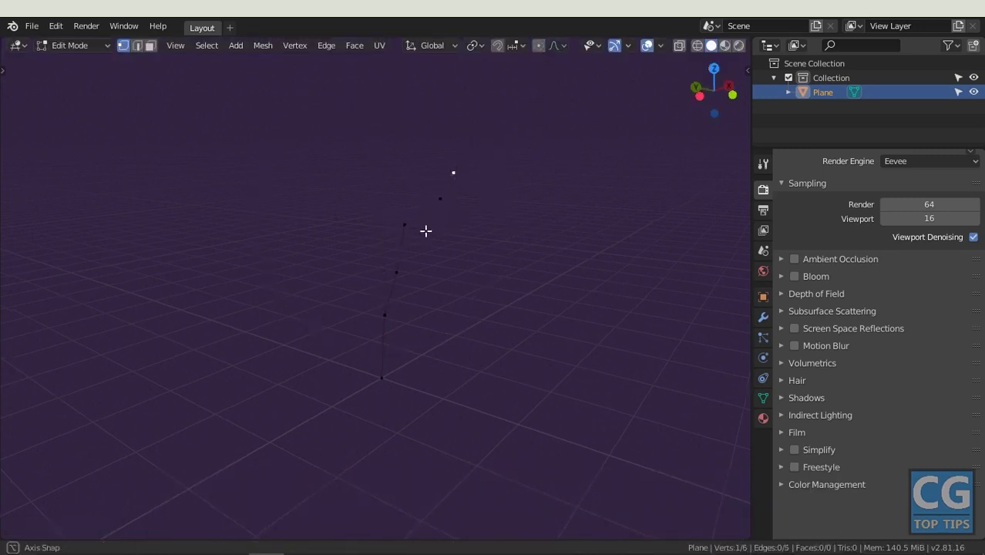
{"action": "middle_click_drag", "start_coordinate": [430, 248], "coordinate": [327, 254]}
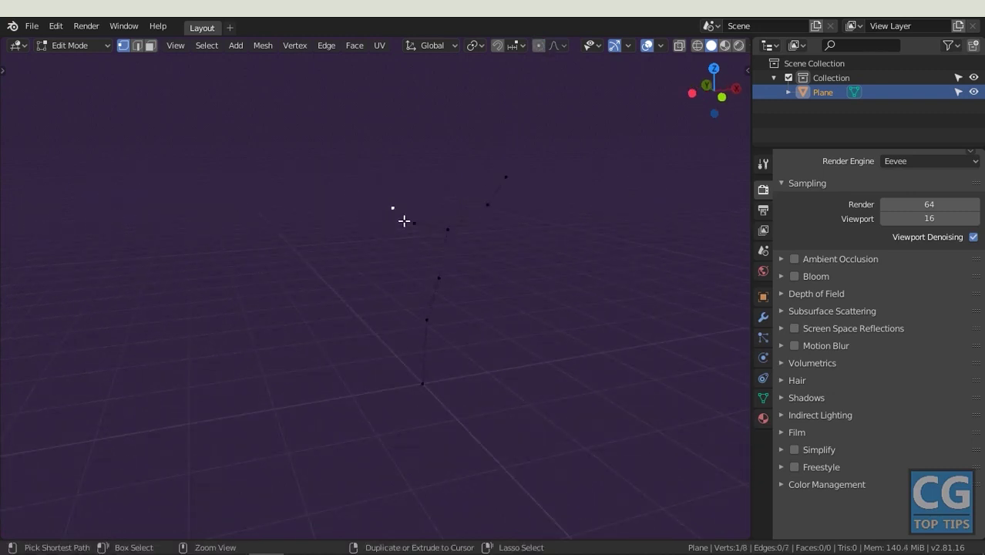
{"action": "right_click", "coordinate": [445, 201], "text": "ctrl"}
{"action": "right_click", "coordinate": [471, 271], "text": "ctrl"}
{"action": "middle_click_drag", "start_coordinate": [500, 275], "coordinate": [479, 290]}
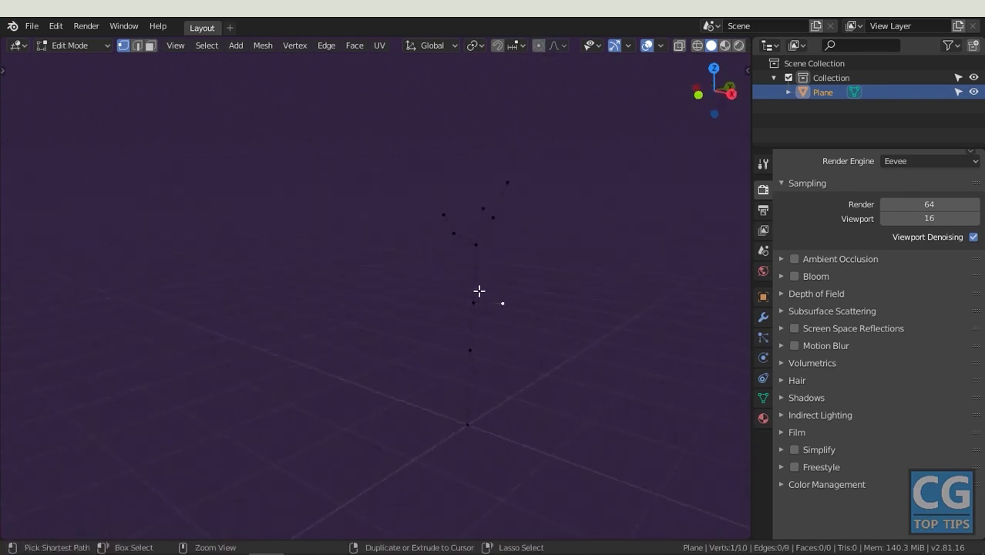
{"action": "right_click", "coordinate": [451, 344], "text": "ctrl"}
{"action": "middle_click_drag", "start_coordinate": [455, 343], "coordinate": [510, 313]}
Grow more branches, including one from a selected side vertex, completing the skeleton
{"action": "right_click", "coordinate": [398, 288], "text": "ctrl"}
{"action": "right_click", "coordinate": [377, 262], "text": "ctrl"}
{"action": "right_click", "coordinate": [442, 273], "text": "ctrl"}
{"action": "middle_click_drag", "start_coordinate": [421, 316], "coordinate": [363, 263]}
{"action": "right_click", "coordinate": [408, 225], "text": "ctrl"}
{"action": "right_click", "coordinate": [409, 202], "text": "ctrl"}
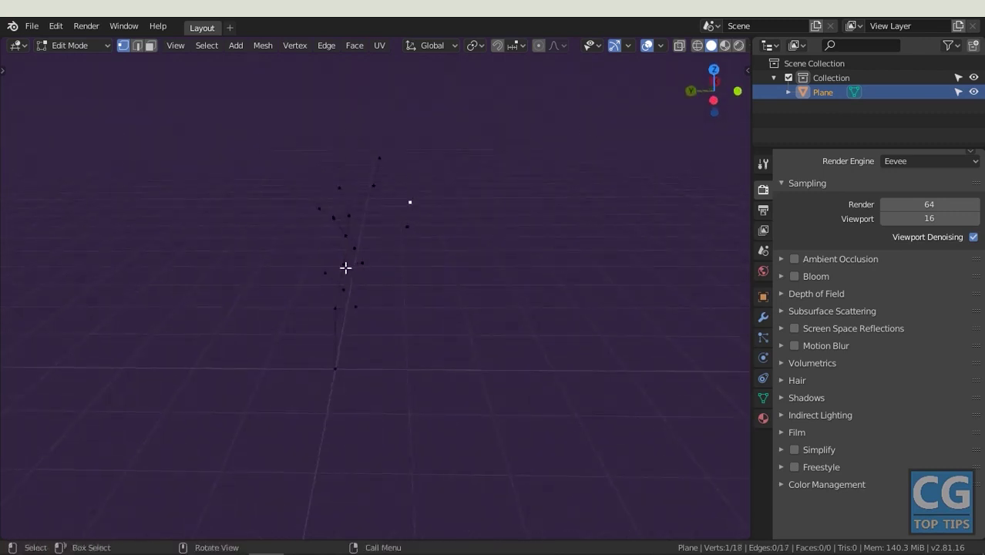
{"action": "left_click", "coordinate": [306, 242]}
{"action": "right_click", "coordinate": [253, 249], "text": "ctrl"}
{"action": "middle_click_drag", "start_coordinate": [396, 326], "coordinate": [248, 297]}
Return to Object Mode and add a Skin modifier to the tree skeleton
{"action": "key", "text": "Tab"}
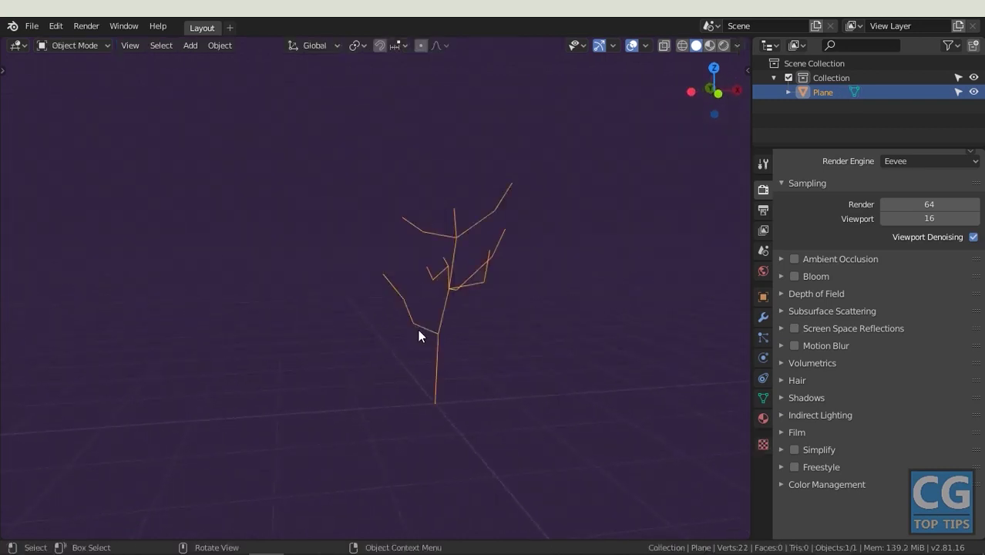
{"action": "left_click", "coordinate": [764, 317]}
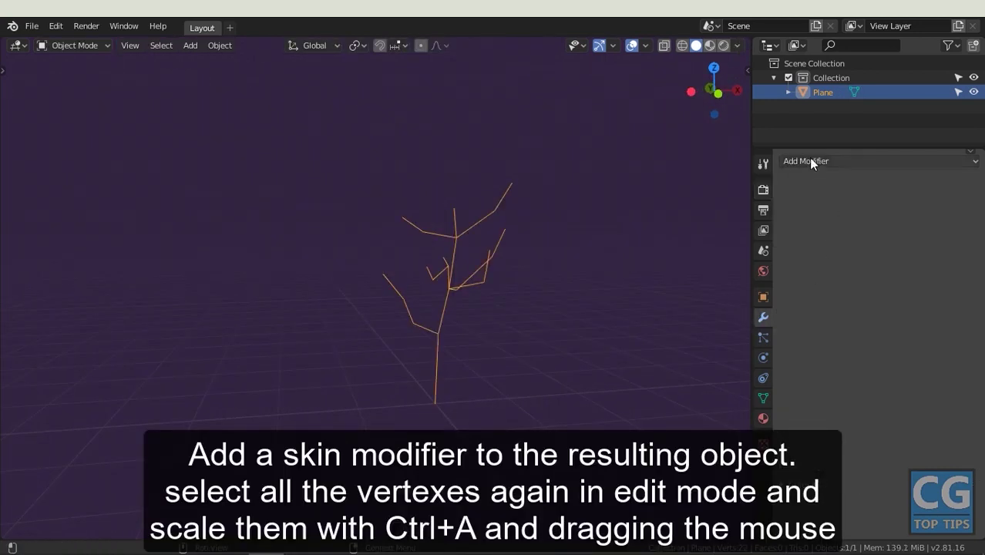
{"action": "left_click", "coordinate": [809, 158]}
{"action": "left_click", "coordinate": [691, 370]}
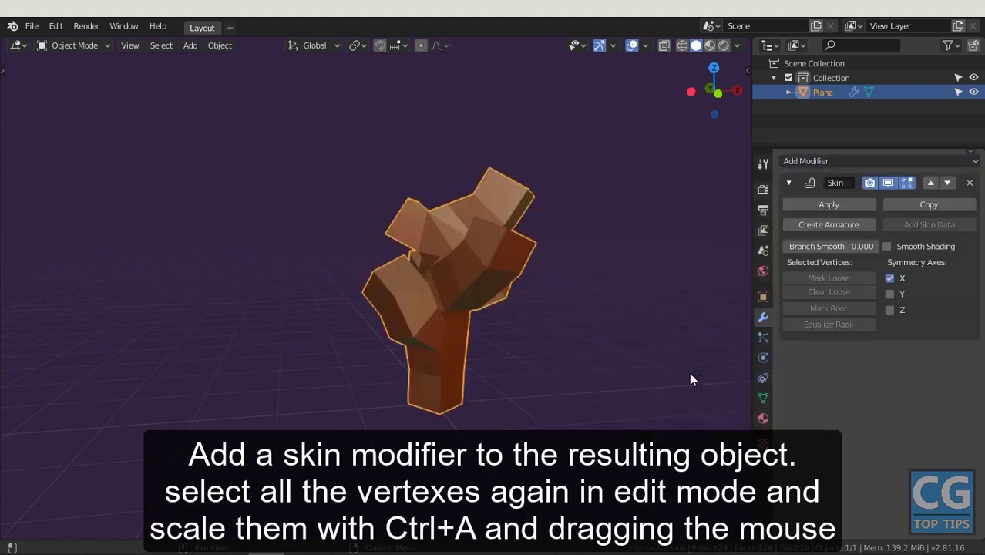
Scale down all skin radii with Ctrl+A for thin branches and view as wireframe
{"action": "key", "text": "Tab"}
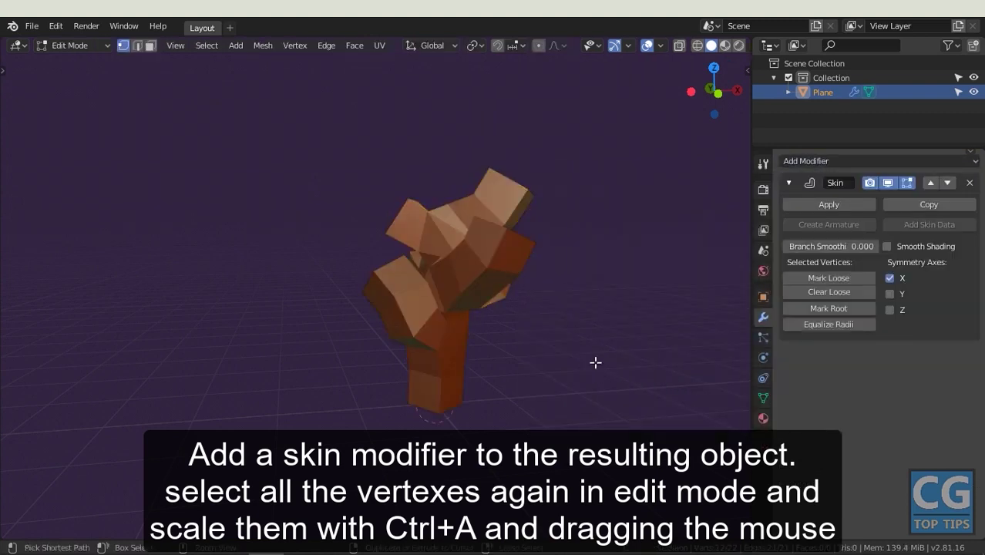
{"action": "key", "text": "ctrl+a"}
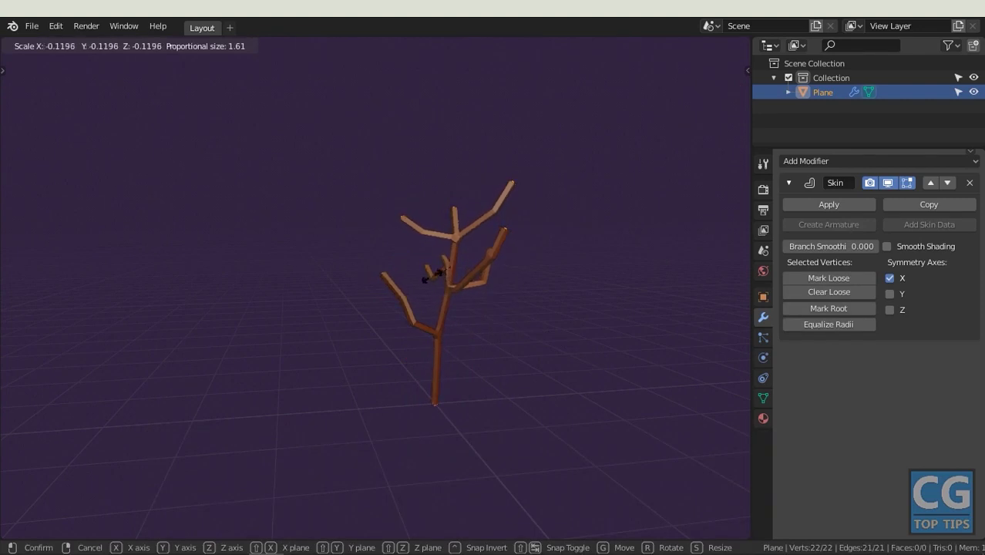
{"action": "left_click", "coordinate": [432, 275]}
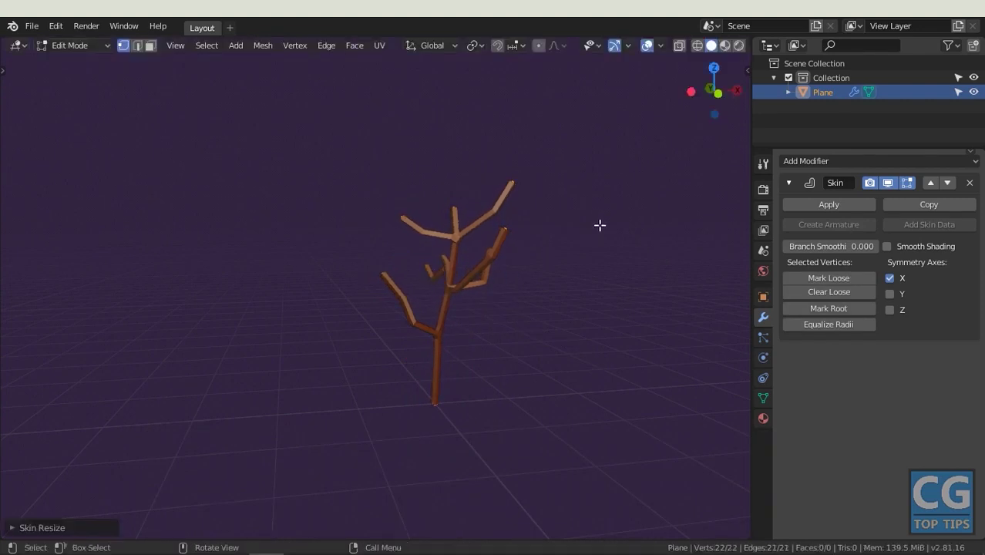
{"action": "left_click", "coordinate": [695, 46]}
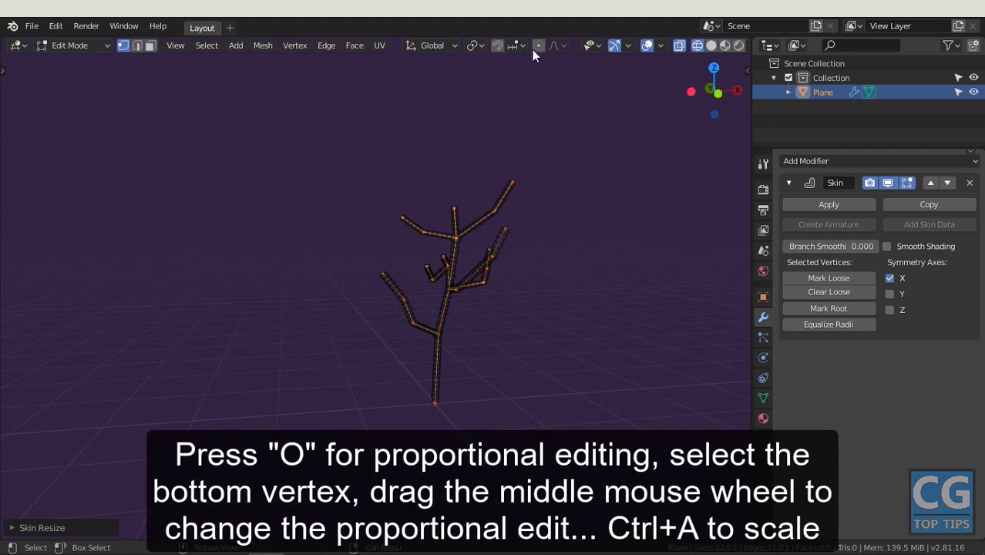
With proportional falloff enabled, skin-resize the trunk's bottom vertex
{"action": "left_click", "coordinate": [553, 45]}
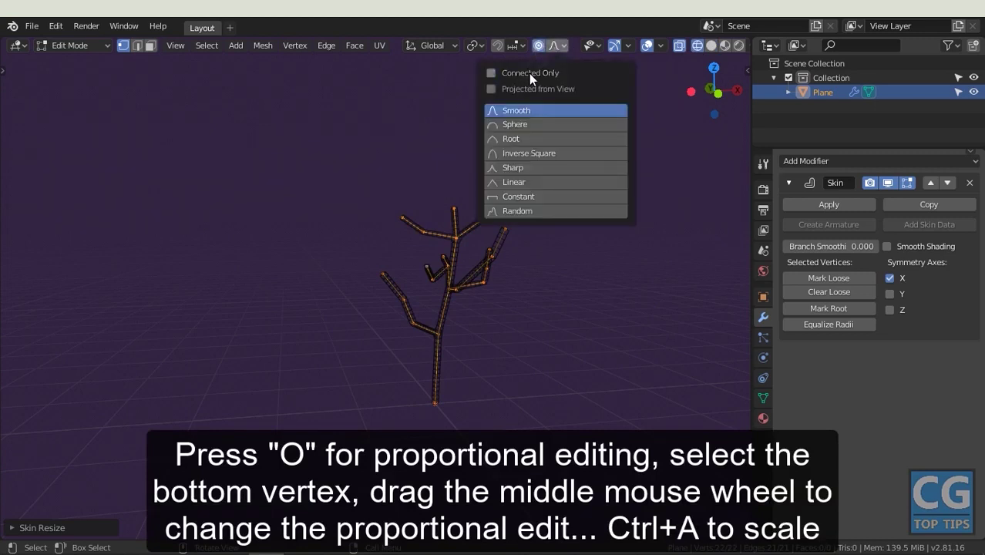
{"action": "left_click", "coordinate": [435, 403]}
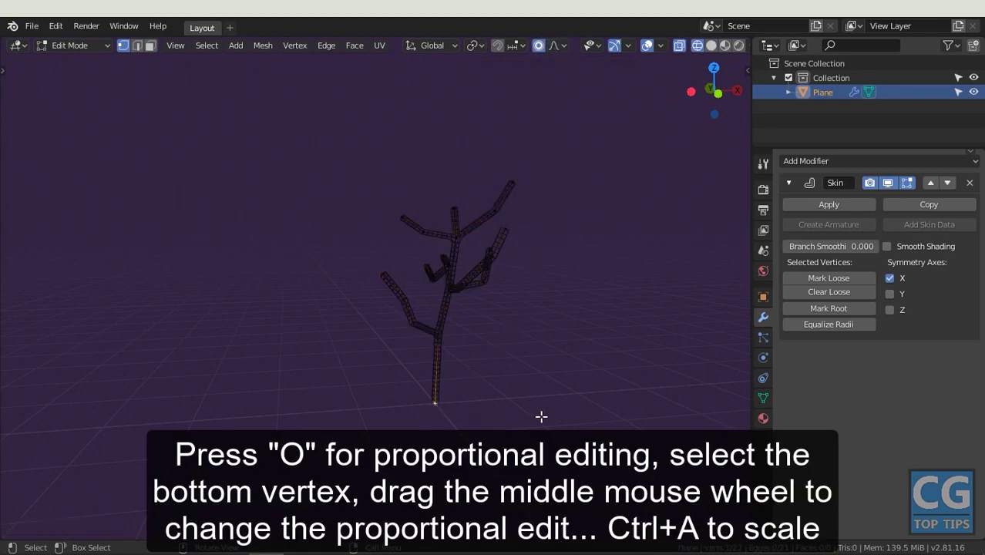
{"action": "key", "text": "ctrl+a"}
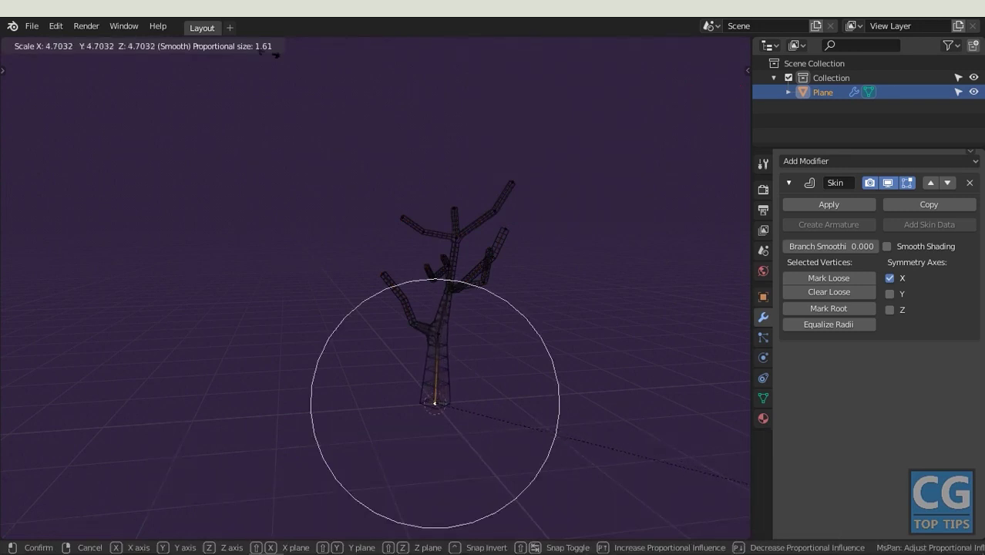
{"action": "left_click", "coordinate": [258, 96]}
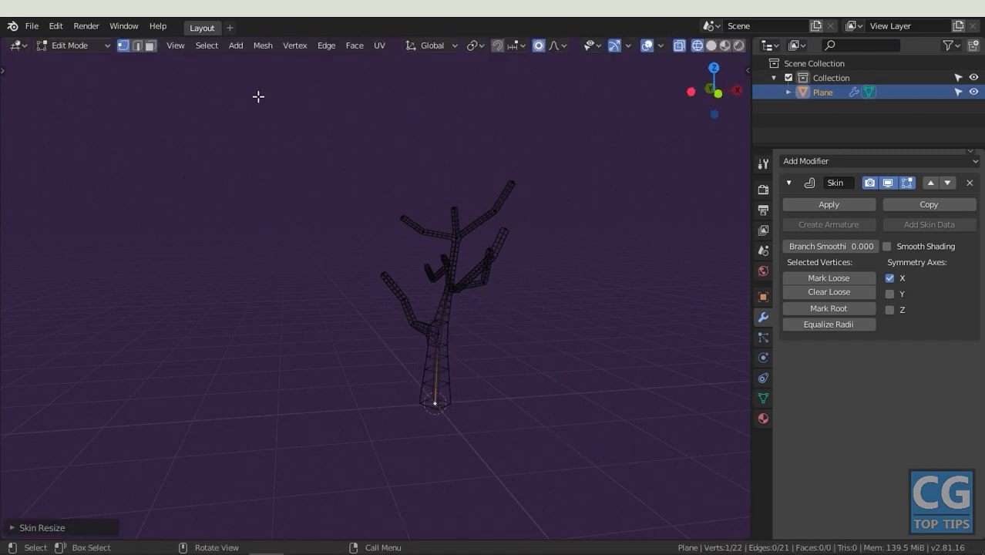
Shrink the skin thickness at the left and upper-right branch tips
{"action": "left_click", "coordinate": [383, 274]}
{"action": "key", "text": "s"}
{"action": "scroll", "coordinate": [534, 321], "scroll_direction": "up", "scroll_amount": 8}
{"action": "scroll", "coordinate": [534, 321], "scroll_direction": "down", "scroll_amount": 1}
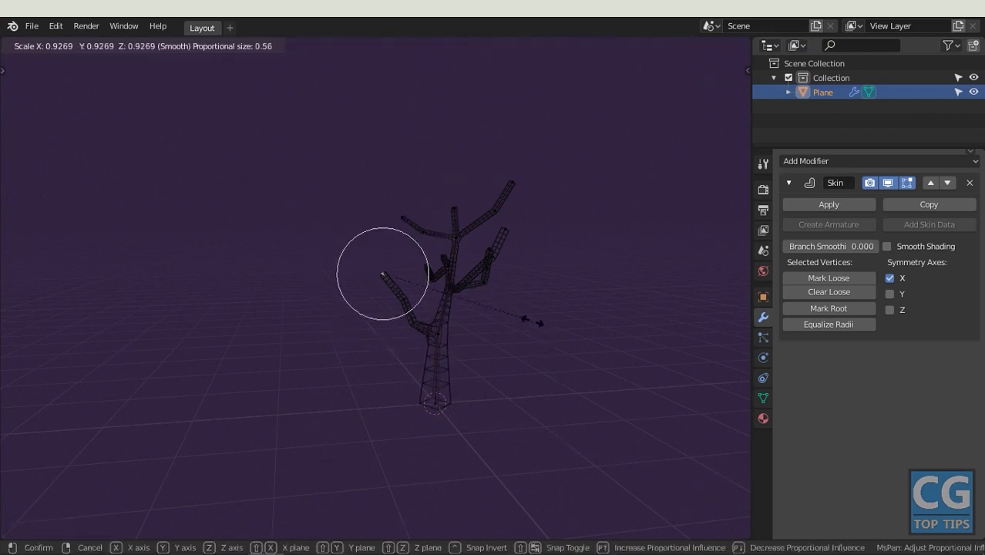
{"action": "left_click", "coordinate": [507, 250]}
{"action": "left_click", "coordinate": [508, 185]}
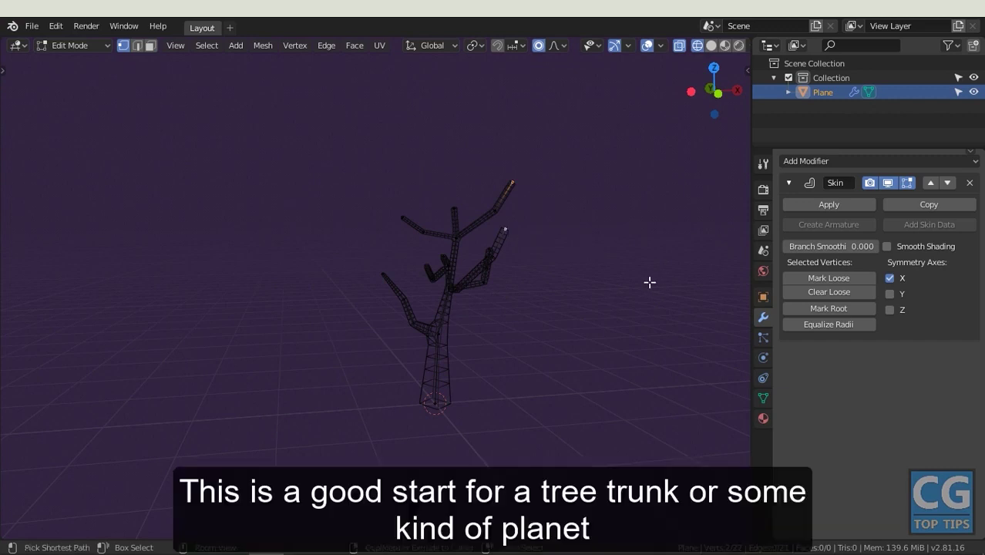
{"action": "key", "text": "s"}
{"action": "left_click", "coordinate": [574, 226]}
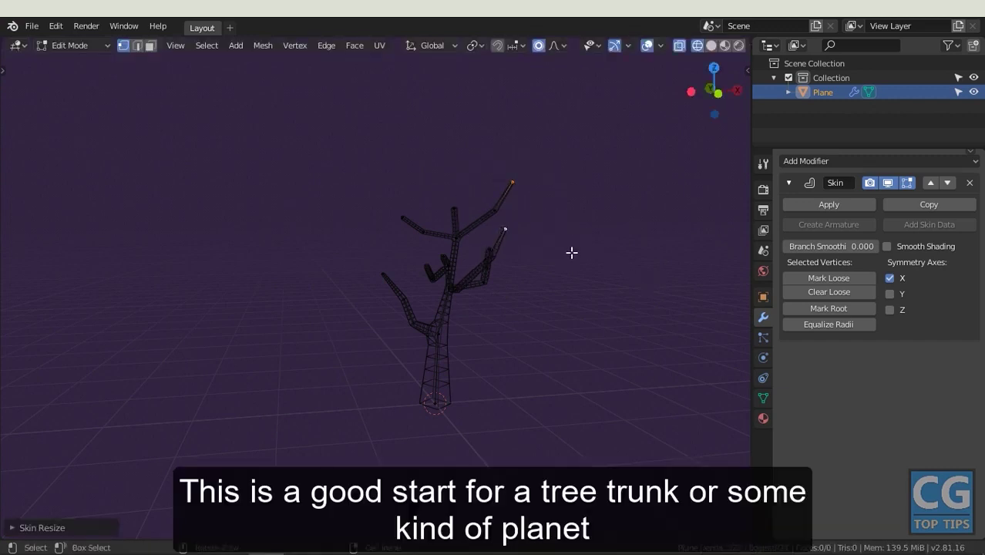
Show the finished tree in Solid shading in Object Mode, orbited and deselected
{"action": "left_click", "coordinate": [706, 48]}
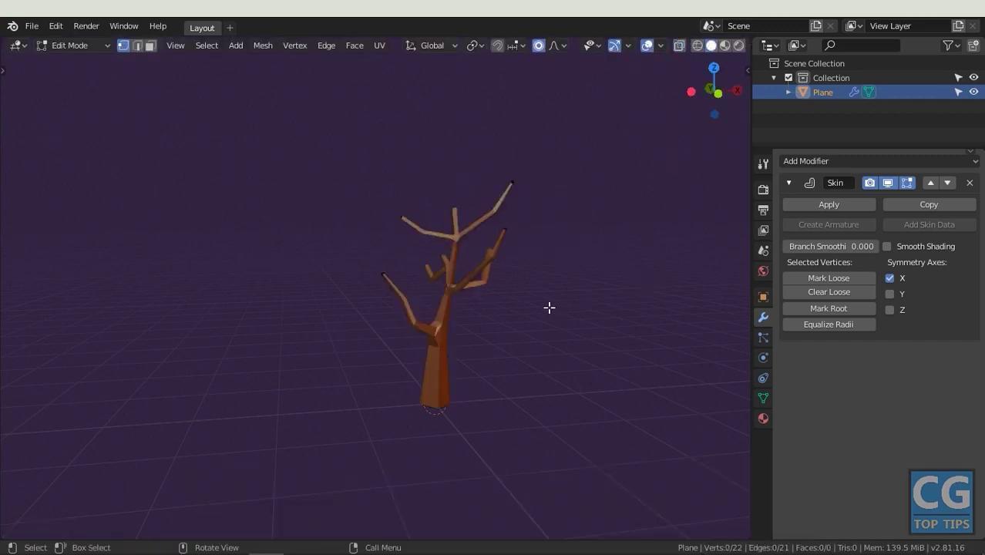
{"action": "key", "text": "Tab"}
{"action": "mouse_move", "coordinate": [538, 309]}
{"action": "middle_mouse_down"}
{"action": "mouse_move", "coordinate": [396, 302]}
{"action": "mouse_move", "coordinate": [440, 348]}
{"action": "mouse_move", "coordinate": [353, 379]}
{"action": "mouse_move", "coordinate": [466, 379]}
{"action": "mouse_move", "coordinate": [501, 367]}
{"action": "middle_mouse_up"}
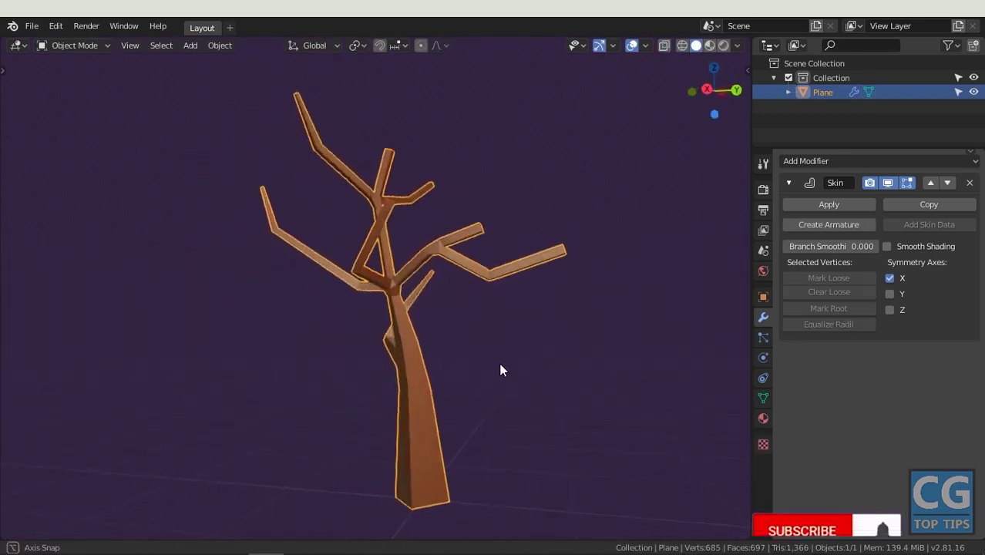
{"action": "left_click", "coordinate": [592, 374]}
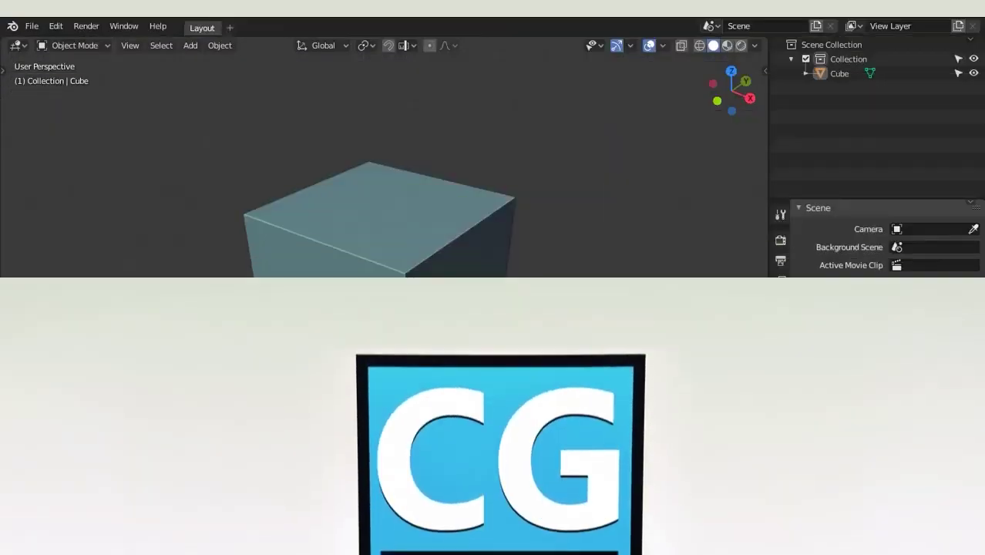
In Edit Mode face select, select two opposite side faces of the cube
{"action": "left_click", "coordinate": [434, 272]}
{"action": "key", "text": "Tab"}
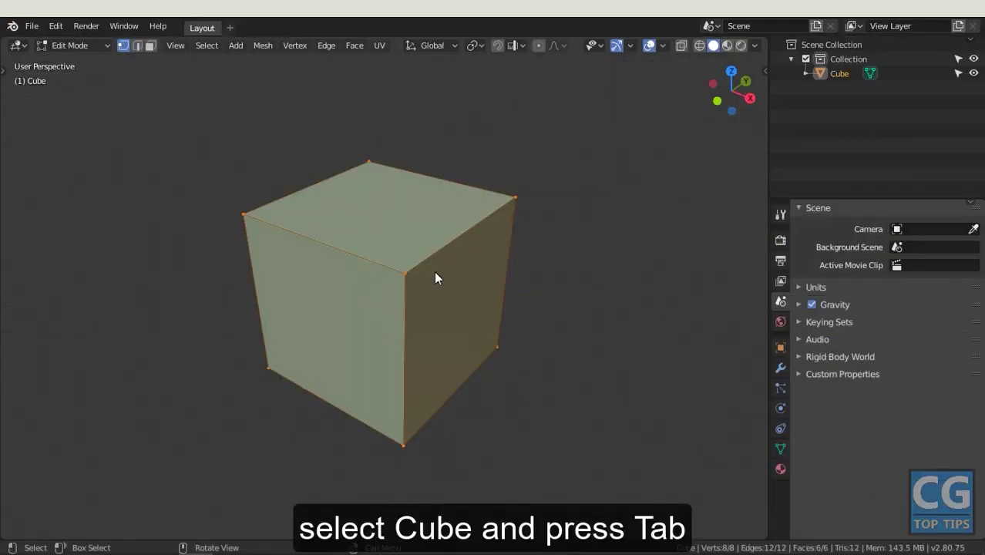
{"action": "key", "text": "3"}
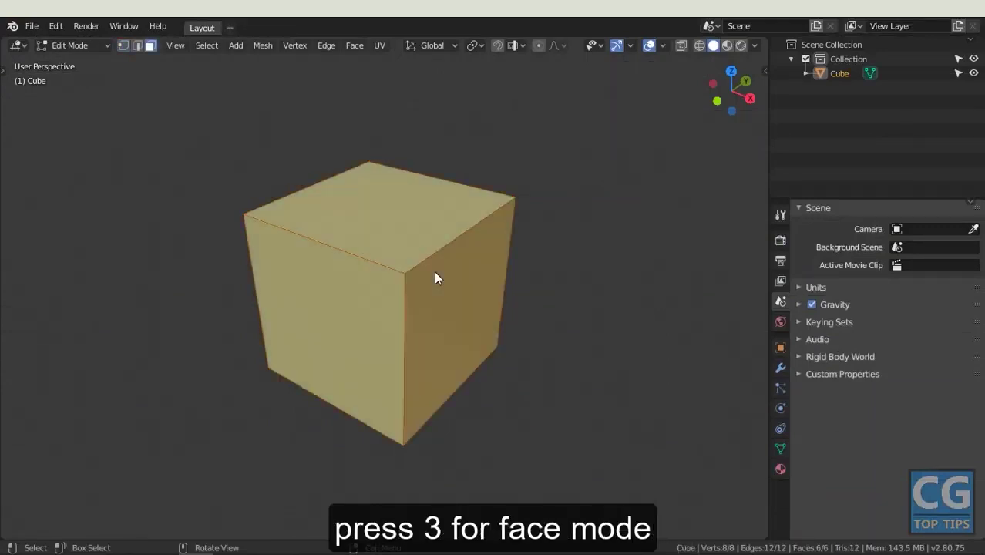
{"action": "left_click", "coordinate": [436, 271]}
{"action": "middle_click_drag", "start_coordinate": [276, 281], "coordinate": [433, 279]}
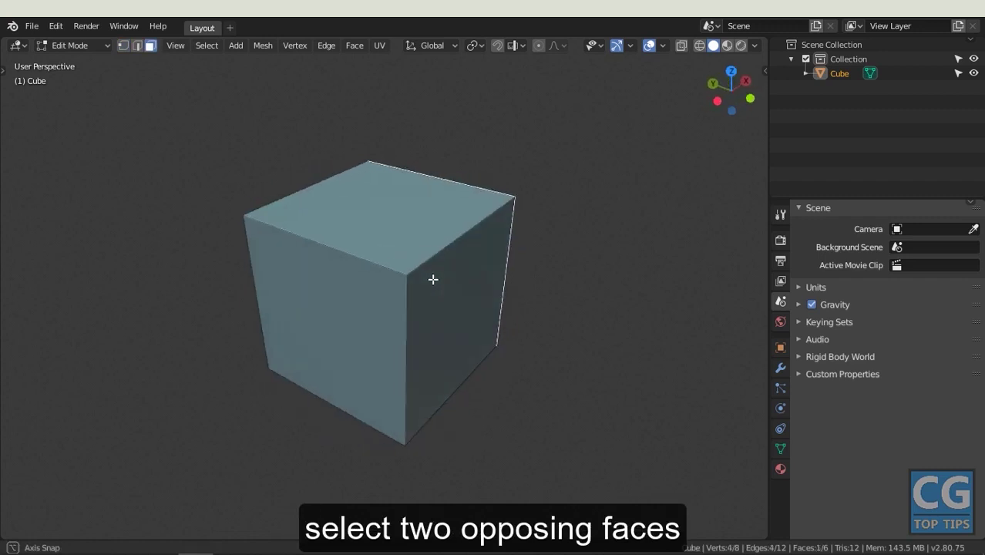
{"action": "left_click", "coordinate": [333, 300], "text": "shift"}
Inset both faces and join them with Bridge Edge Loops into a tunnel
{"action": "key", "text": "i"}
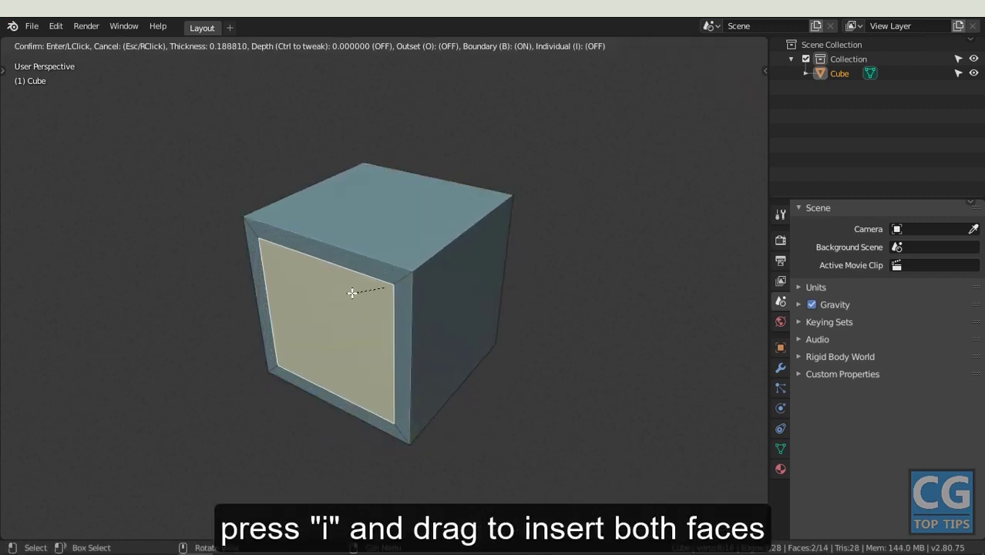
{"action": "left_click", "coordinate": [356, 291]}
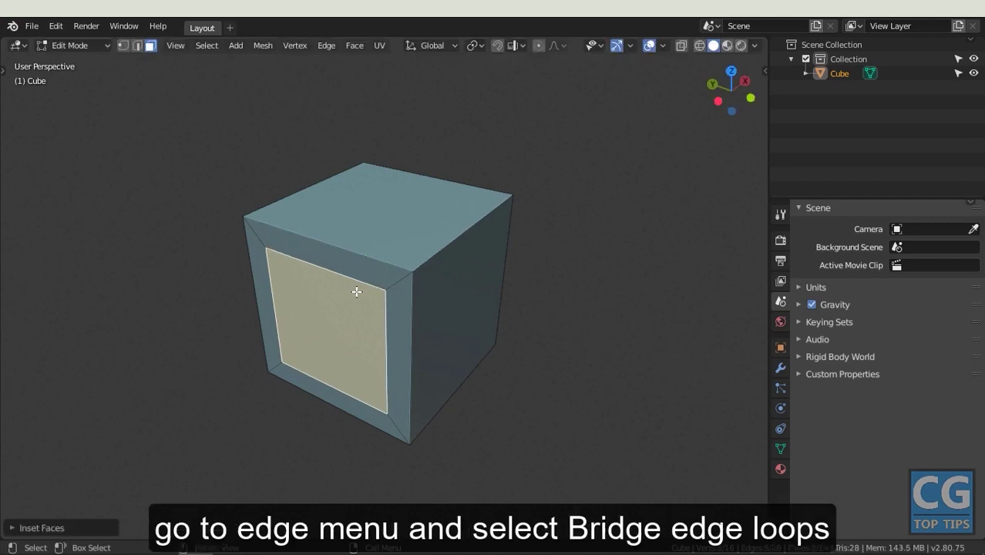
{"action": "left_click", "coordinate": [327, 48]}
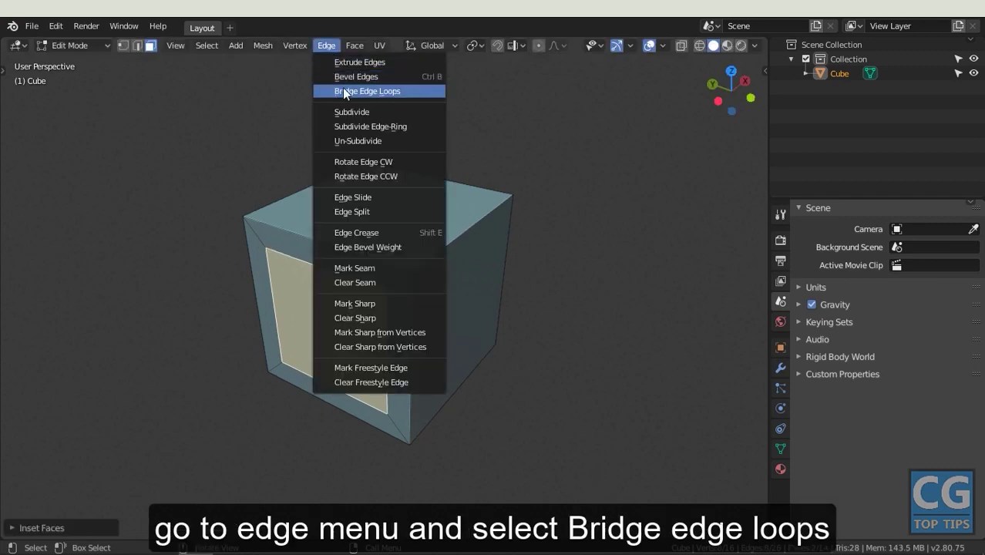
{"action": "left_click", "coordinate": [342, 88]}
{"action": "mouse_move", "coordinate": [477, 348]}
{"action": "middle_mouse_down"}
{"action": "mouse_move", "coordinate": [558, 271]}
{"action": "mouse_move", "coordinate": [429, 334]}
{"action": "mouse_move", "coordinate": [219, 323]}
{"action": "middle_mouse_up"}
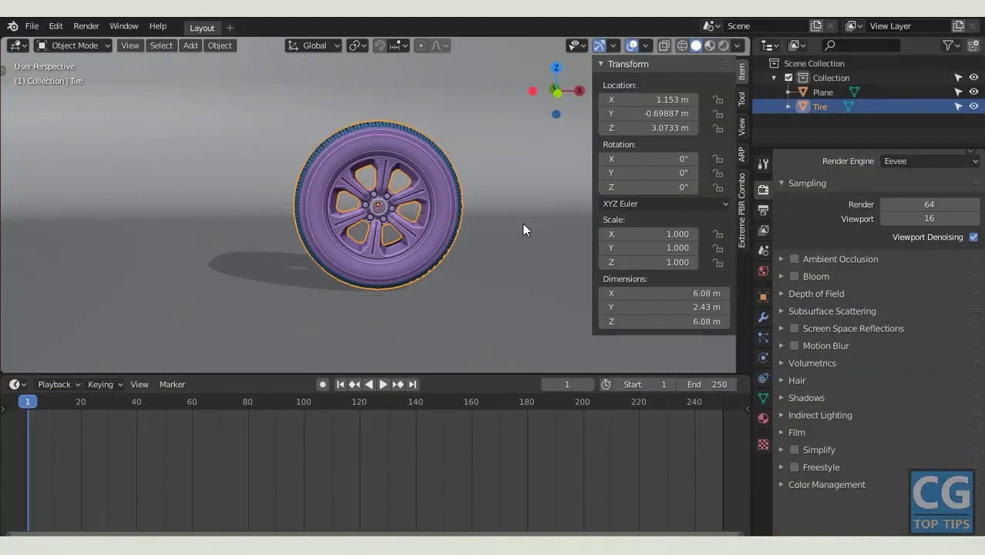
Reset the tire's Y rotation to 0° and keyframe it at frame 1
{"action": "left_click", "coordinate": [384, 383]}
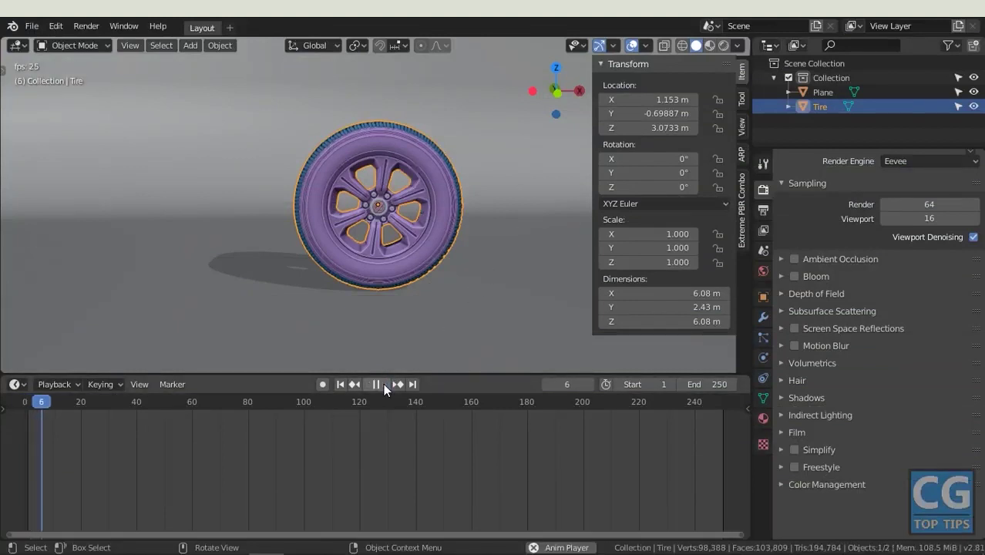
{"action": "left_click", "coordinate": [378, 384]}
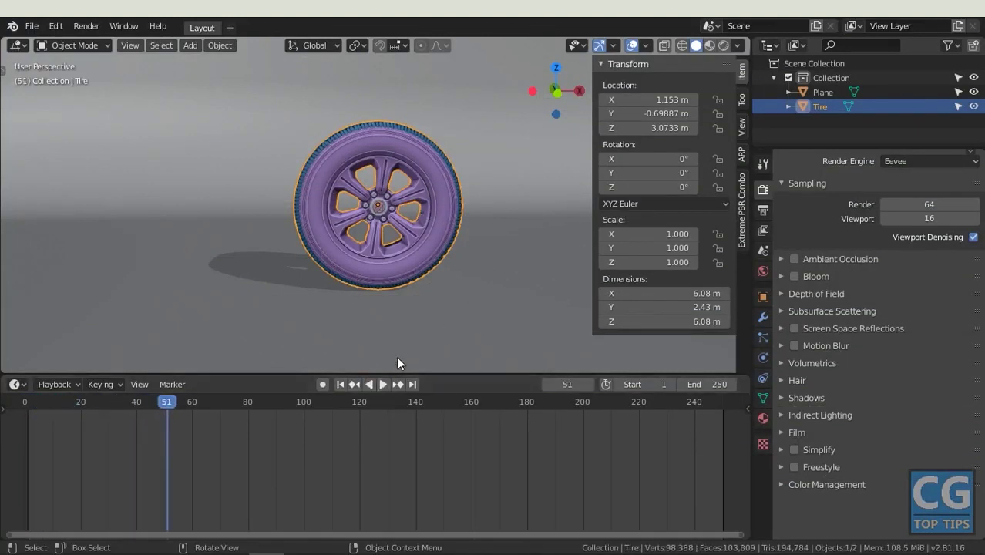
{"action": "left_click_drag", "start_coordinate": [655, 172], "coordinate": [601, 173]}
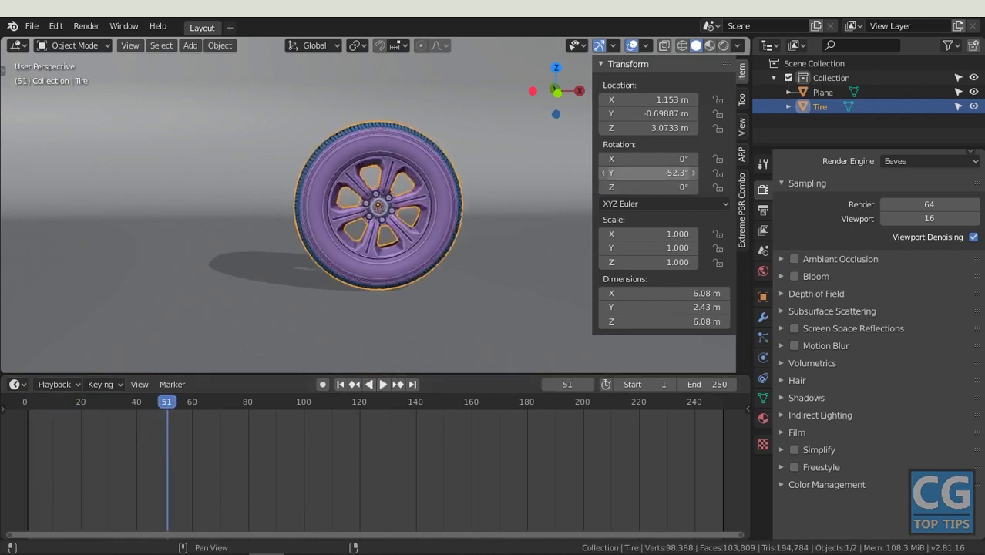
{"action": "left_click", "coordinate": [655, 172]}
{"action": "type", "text": "0"}
{"action": "key", "text": "Return"}
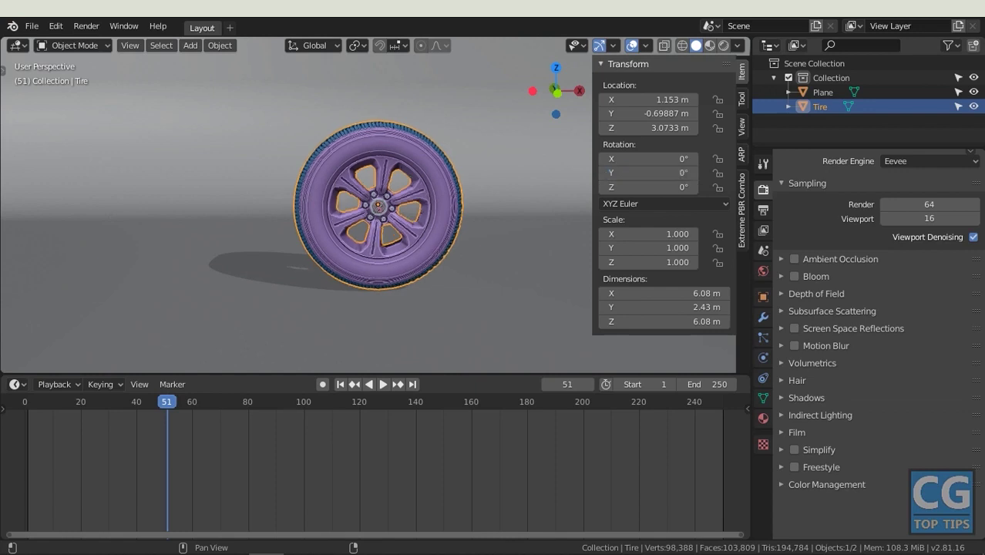
{"action": "left_click", "coordinate": [339, 388]}
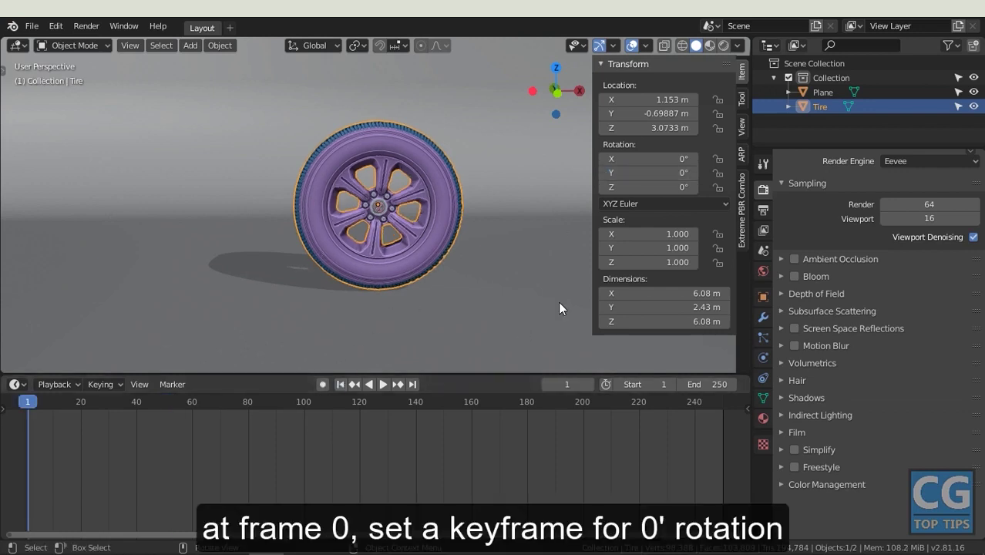
{"action": "right_click", "coordinate": [654, 172]}
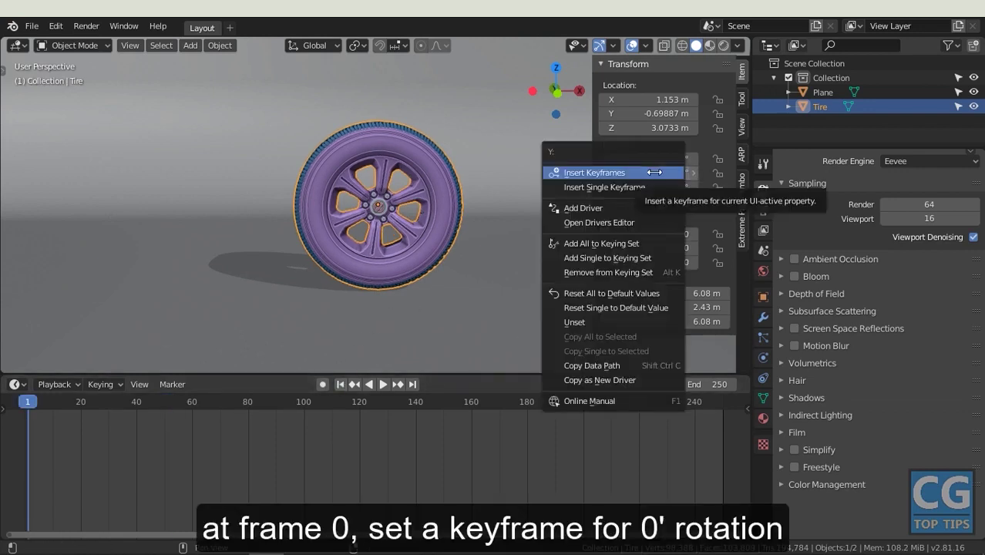
{"action": "left_click", "coordinate": [623, 173]}
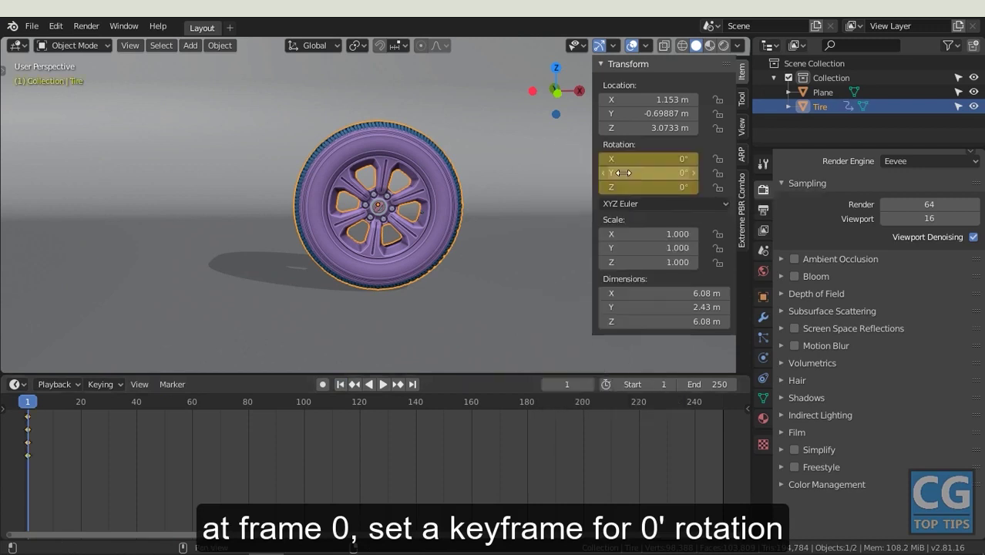
At frame 60, set the Y rotation to 360° and insert a keyframe
{"action": "left_click", "coordinate": [192, 401]}
{"action": "left_click", "coordinate": [676, 172]}
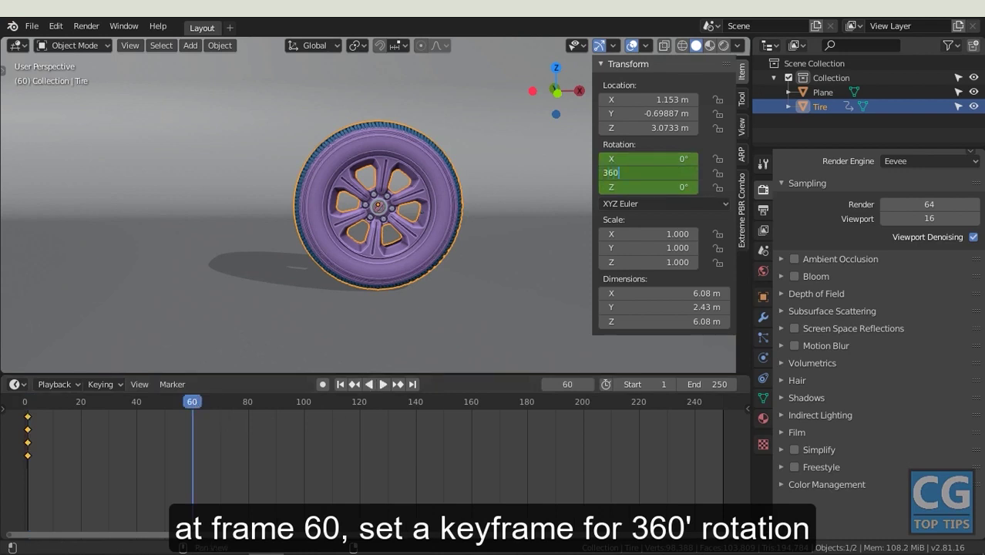
{"action": "key", "text": "Return"}
{"action": "right_click", "coordinate": [677, 173]}
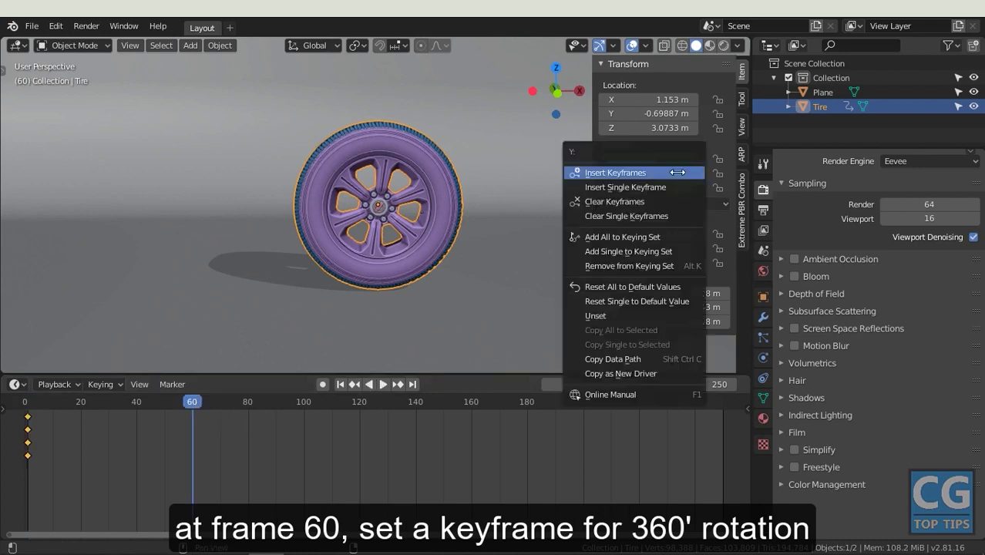
{"action": "left_click", "coordinate": [666, 172]}
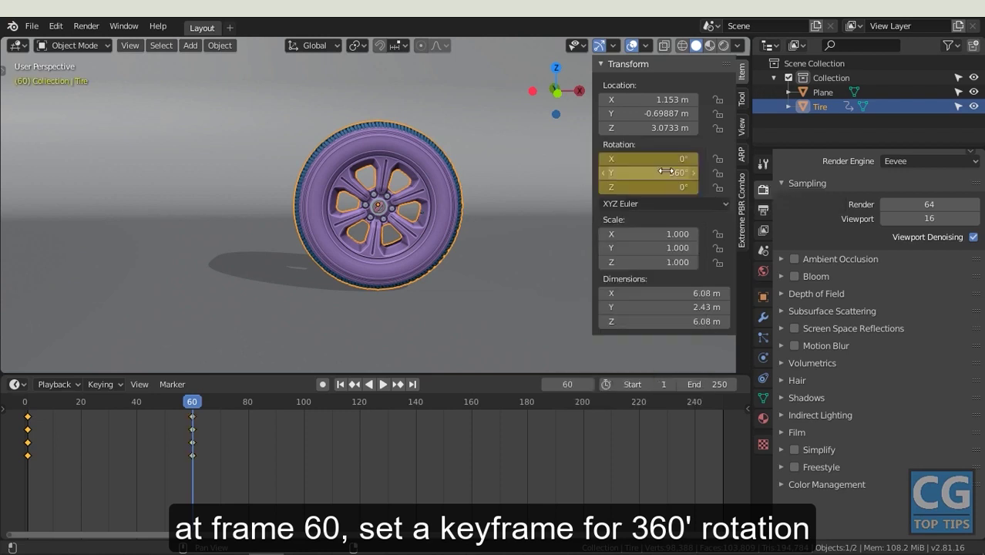
Play back the spin and set the keyframe interpolation to Linear
{"action": "left_click", "coordinate": [341, 384]}
{"action": "left_click", "coordinate": [382, 383]}
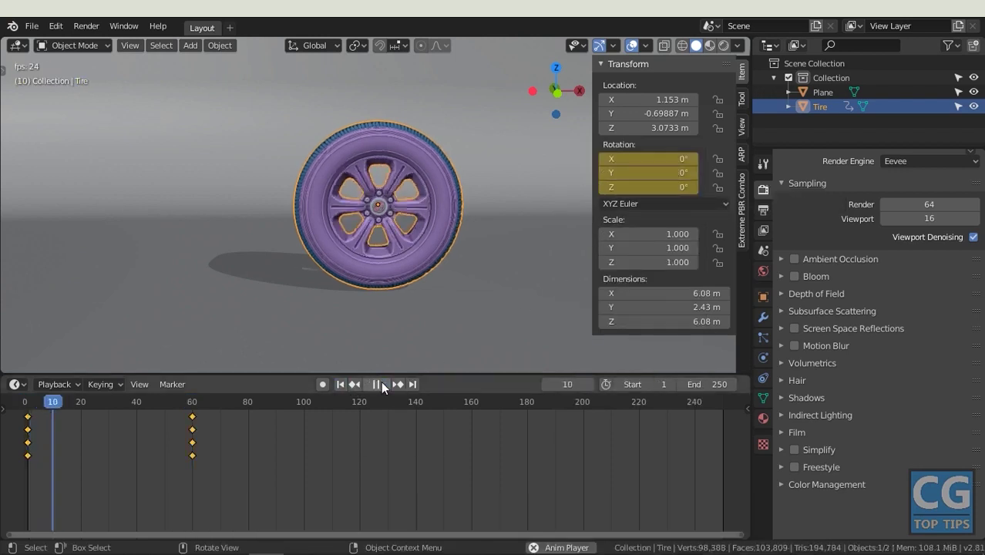
{"action": "left_click", "coordinate": [381, 382]}
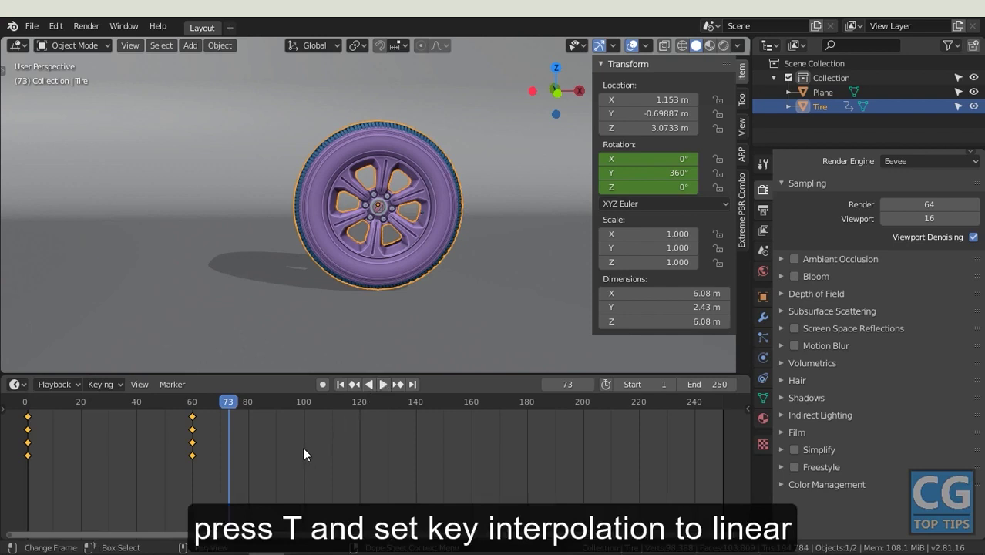
{"action": "key", "text": "t"}
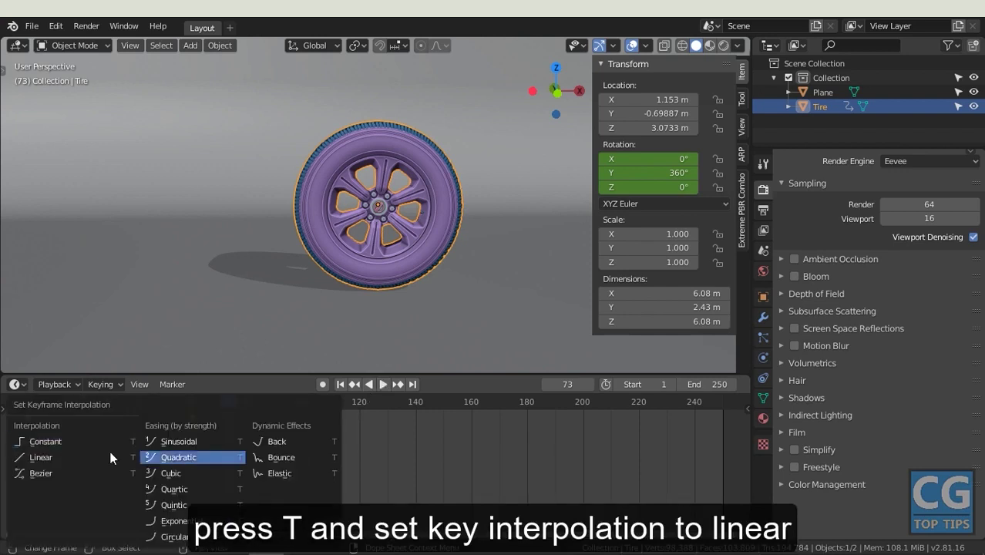
{"action": "left_click", "coordinate": [81, 459]}
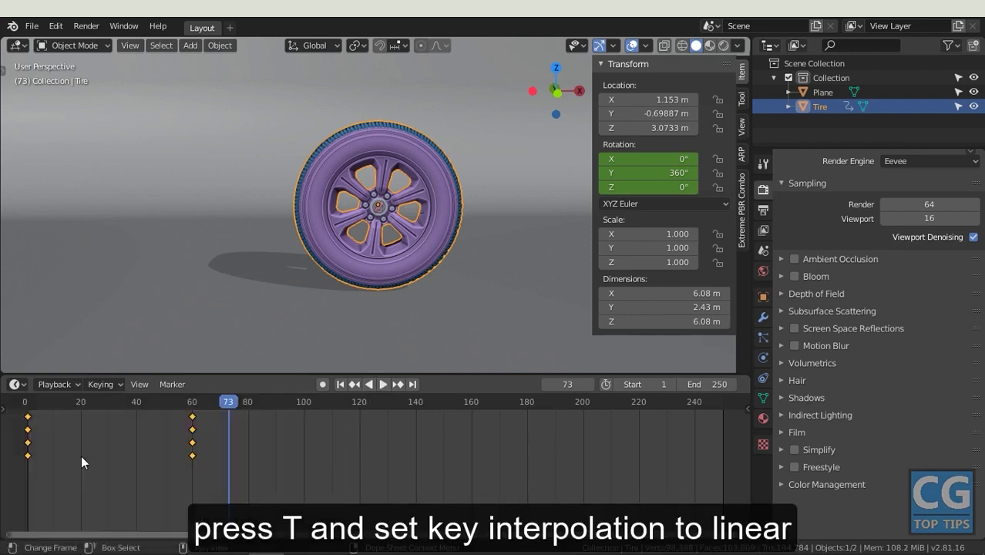
Switch the timeline to the NLA editor and push TireAction down into a strip
{"action": "left_click", "coordinate": [17, 385]}
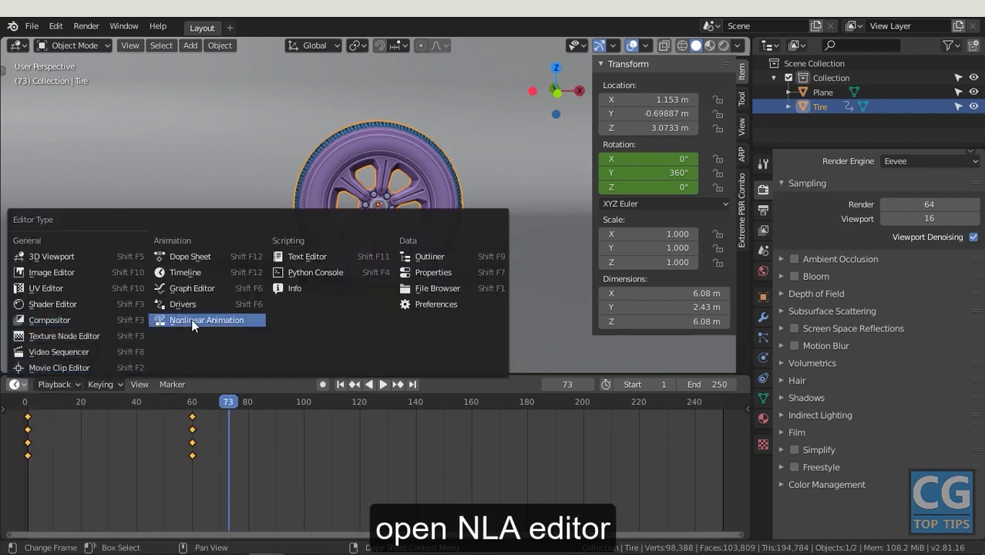
{"action": "left_click", "coordinate": [191, 320]}
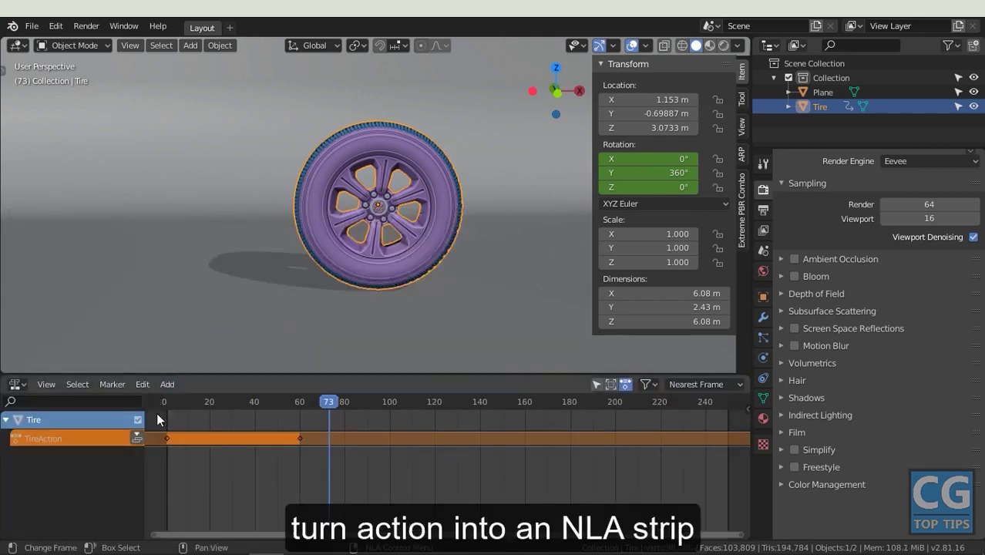
{"action": "left_click", "coordinate": [138, 440]}
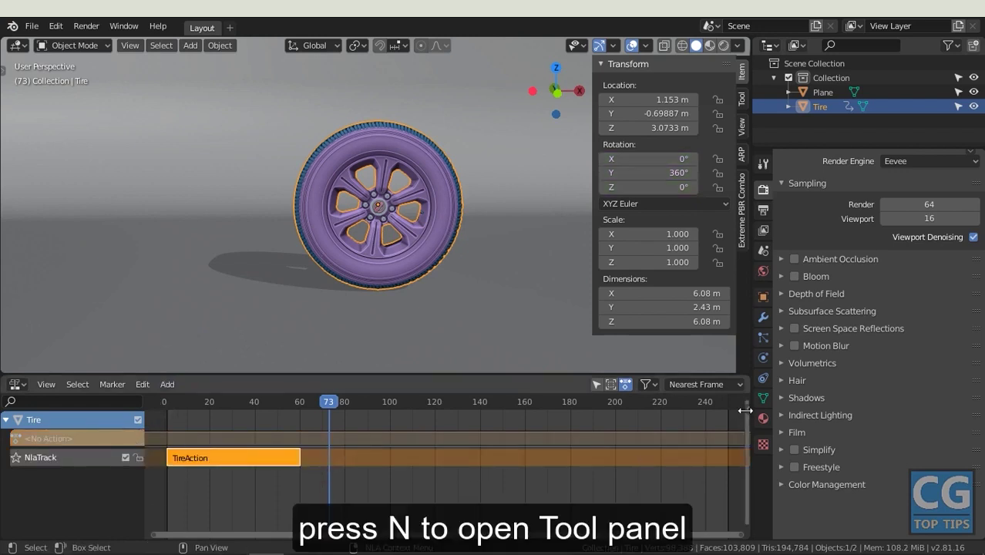
Set the strip's Repeat to 10 in the sidebar and play the animation
{"action": "key", "text": "n"}
{"action": "left_click_drag", "start_coordinate": [729, 412], "coordinate": [737, 494]}
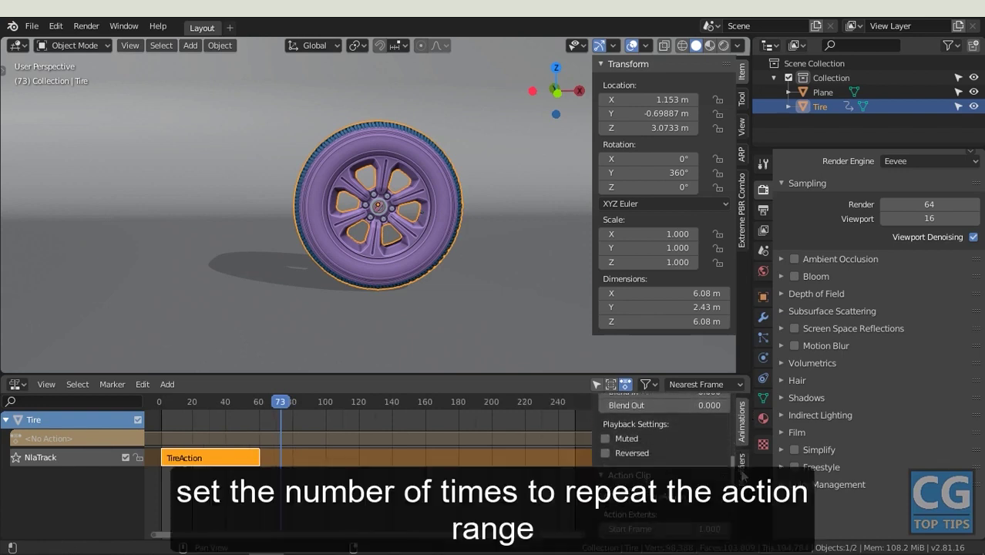
{"action": "scroll", "coordinate": [686, 478], "scroll_direction": "down", "scroll_amount": 3}
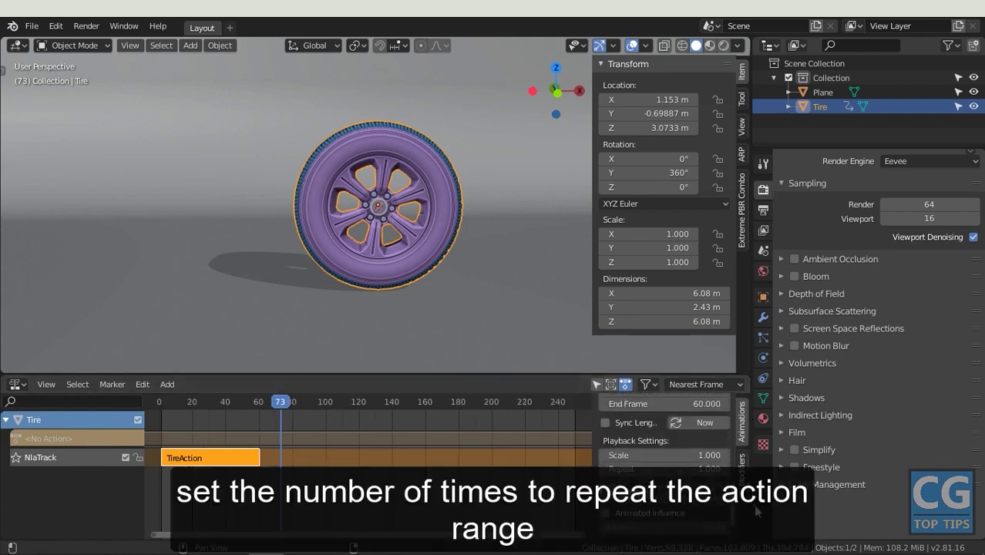
{"action": "left_click", "coordinate": [692, 473]}
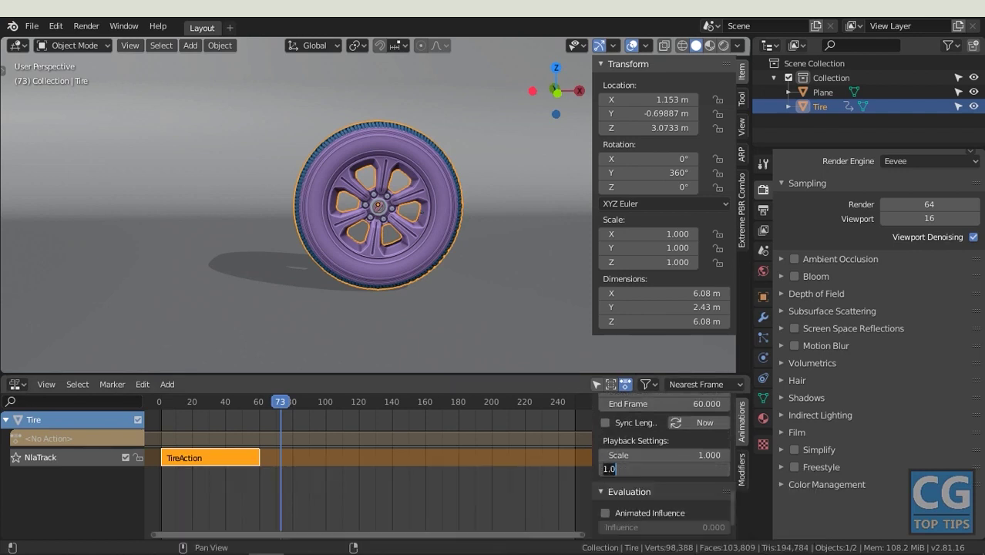
{"action": "type", "text": "10.000"}
{"action": "key", "text": "Return"}
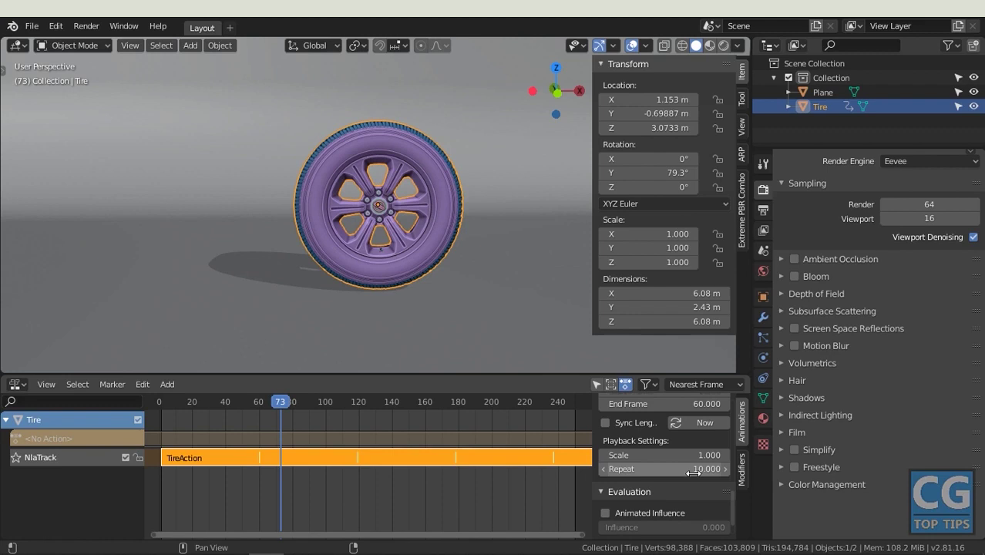
{"action": "key", "text": "space"}
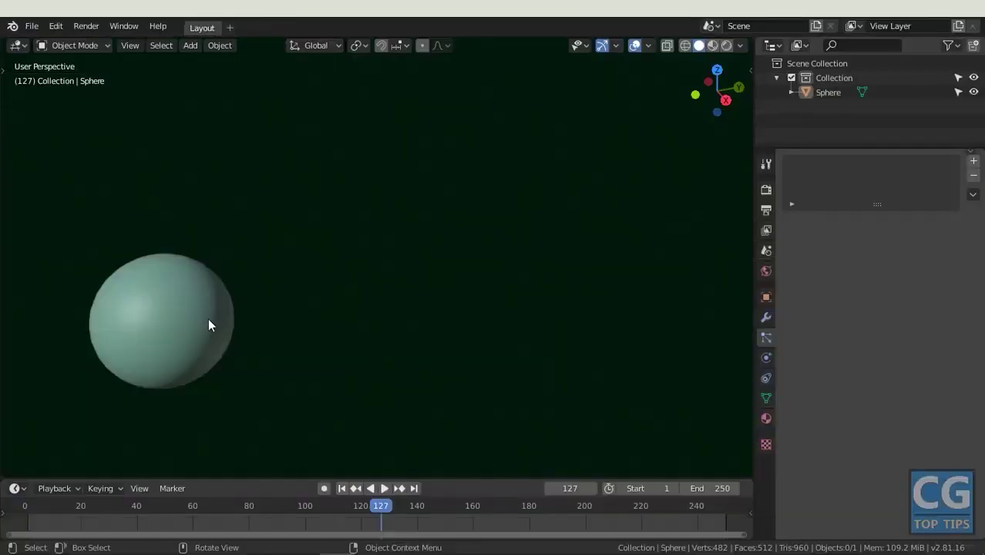
Select the sphere and add a particle system to it
{"action": "left_click", "coordinate": [208, 319]}
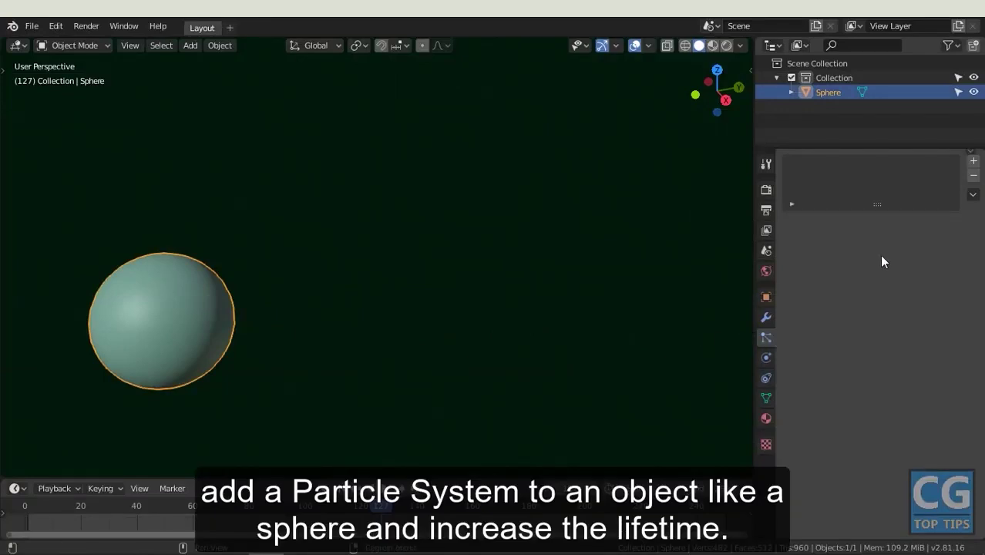
{"action": "left_click", "coordinate": [972, 161]}
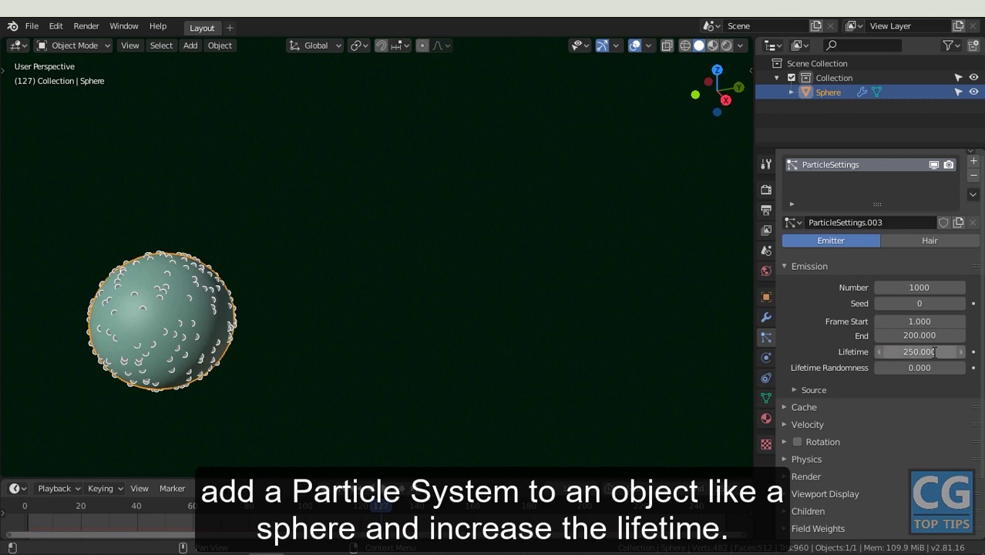
{"action": "left_click", "coordinate": [767, 252]}
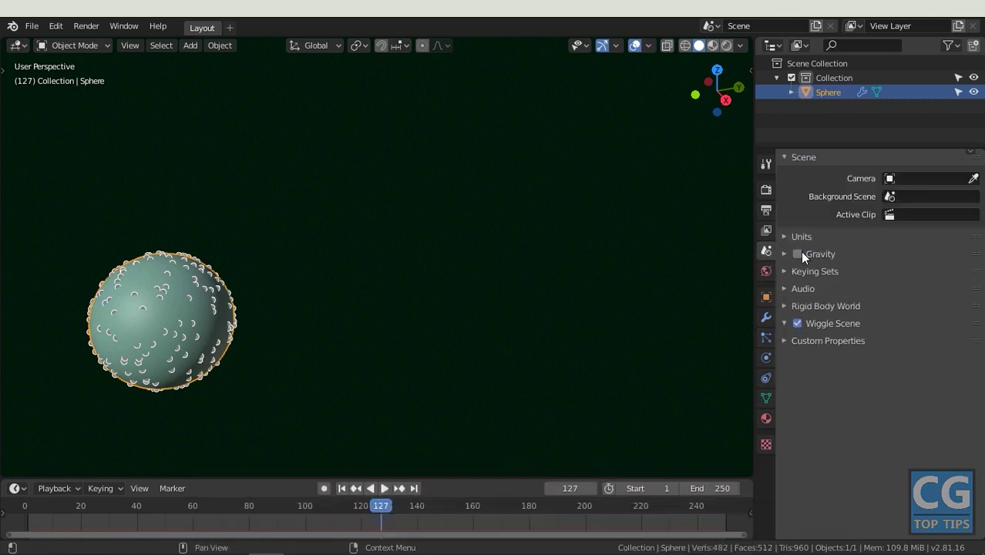
Add a Bezier curve, extrude its end toward the sphere and subdivide it
{"action": "left_click", "coordinate": [190, 46]}
{"action": "mouse_move", "coordinate": [211, 76]}
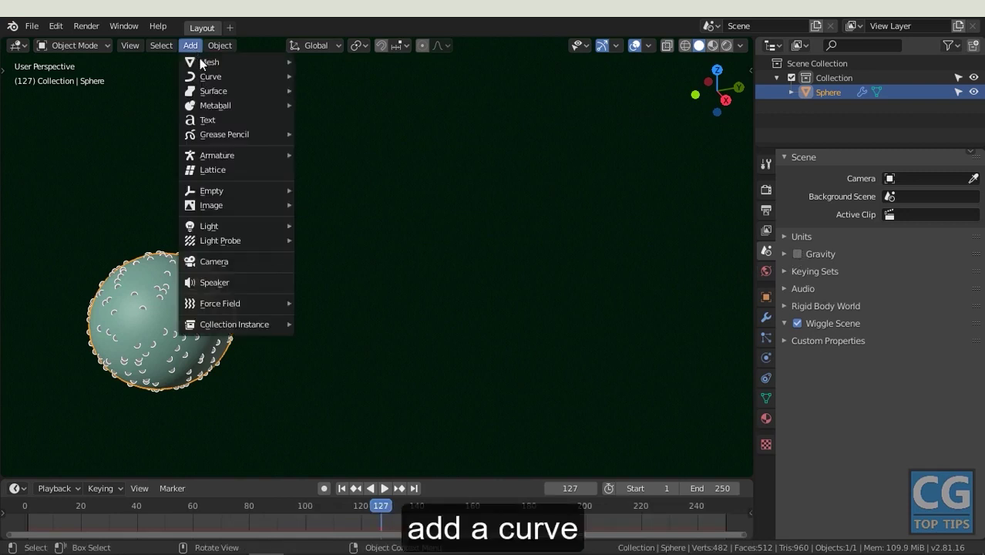
{"action": "left_click", "coordinate": [325, 77]}
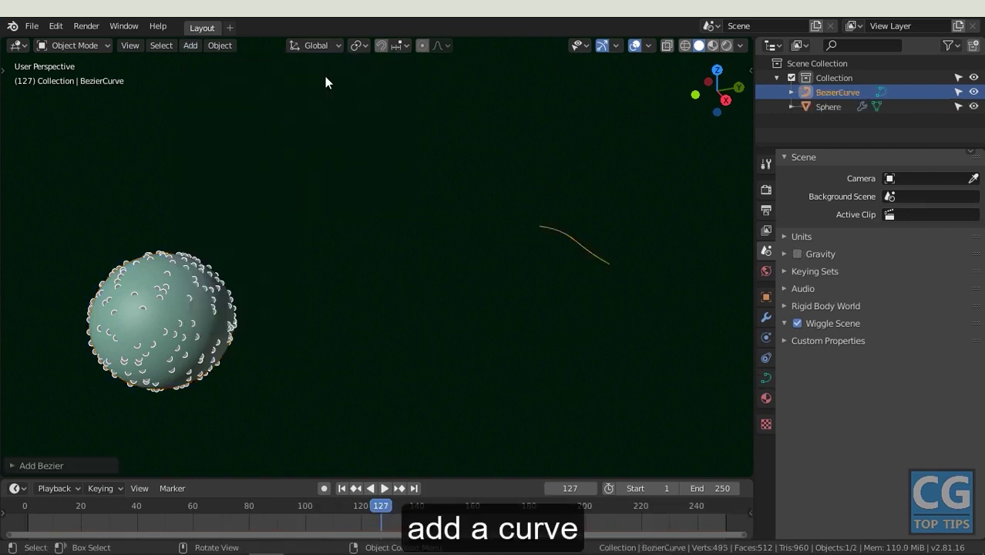
{"action": "key", "text": "KP_7"}
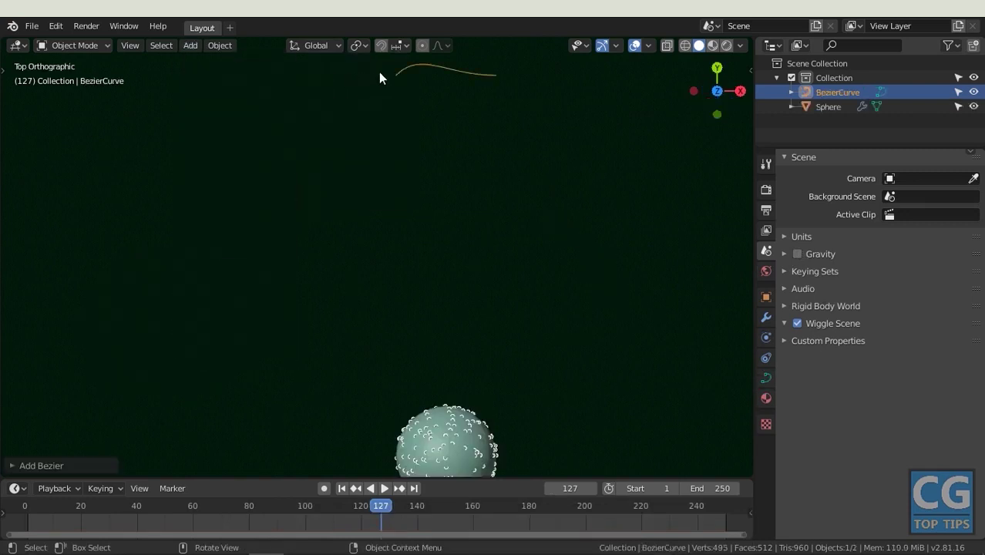
{"action": "left_click", "coordinate": [409, 75]}
{"action": "key", "text": "Tab"}
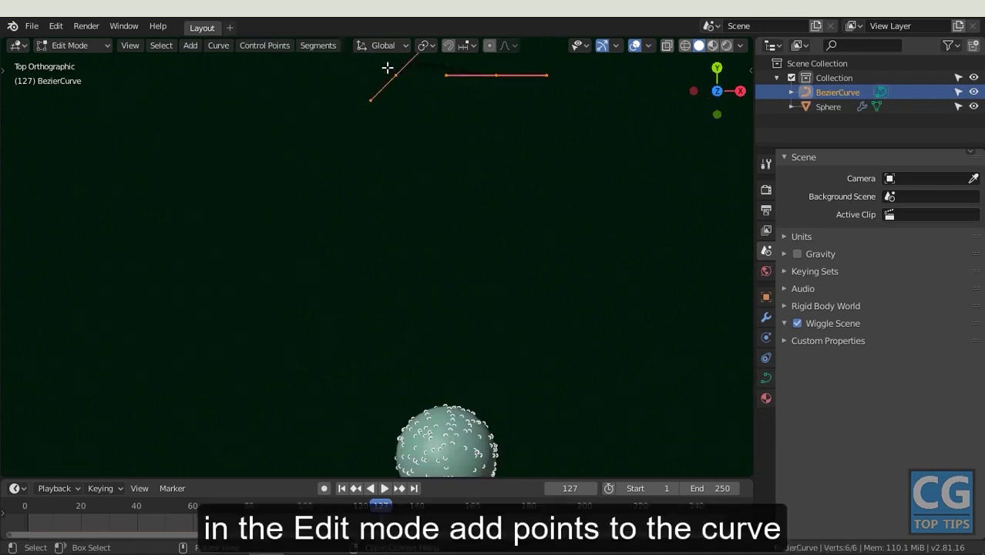
{"action": "key", "text": "g"}
{"action": "left_click", "coordinate": [431, 378]}
{"action": "key", "text": "g"}
{"action": "left_click", "coordinate": [391, 238]}
{"action": "key", "text": "a"}
{"action": "right_click", "coordinate": [392, 238]}
{"action": "left_click", "coordinate": [364, 169]}
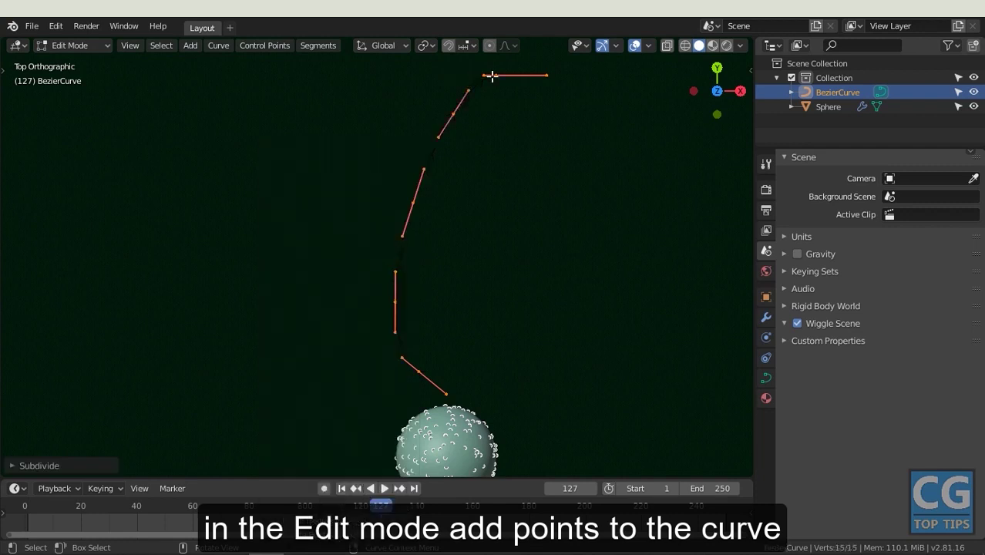
Drag the curve's points and handles into a long winding path
{"action": "left_click_drag", "start_coordinate": [509, 101], "coordinate": [644, 371]}
{"action": "left_click_drag", "start_coordinate": [501, 152], "coordinate": [572, 317]}
{"action": "left_click_drag", "start_coordinate": [396, 202], "coordinate": [440, 134]}
{"action": "mouse_move", "coordinate": [394, 302]}
{"action": "left_mouse_down"}
{"action": "mouse_move", "coordinate": [286, 231]}
{"action": "mouse_move", "coordinate": [323, 132]}
{"action": "left_mouse_up"}
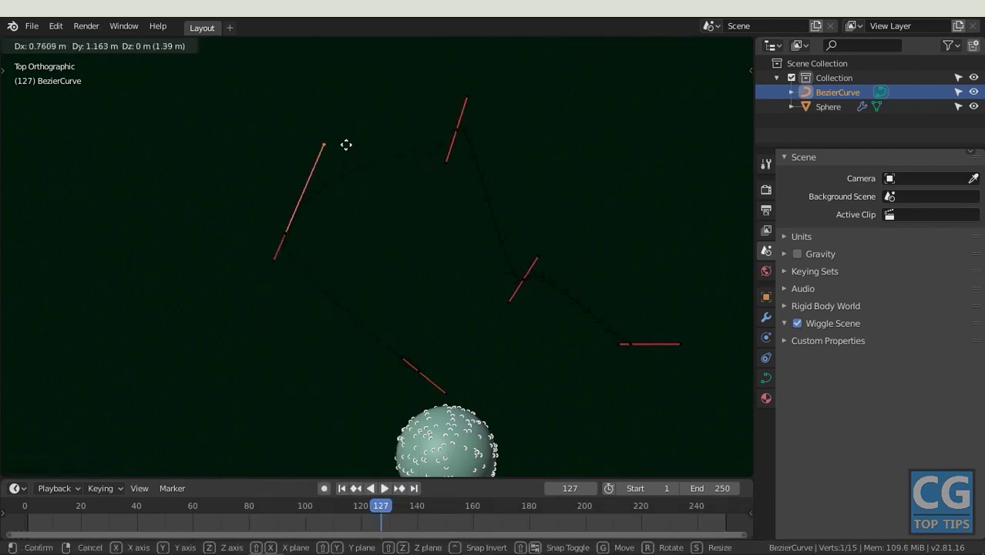
{"action": "left_click_drag", "start_coordinate": [448, 162], "coordinate": [519, 164]}
{"action": "mouse_move", "coordinate": [509, 302]}
{"action": "left_mouse_down"}
{"action": "mouse_move", "coordinate": [379, 271]}
{"action": "mouse_move", "coordinate": [392, 268]}
{"action": "left_mouse_up"}
{"action": "left_click_drag", "start_coordinate": [547, 281], "coordinate": [598, 366]}
{"action": "key", "text": "Tab"}
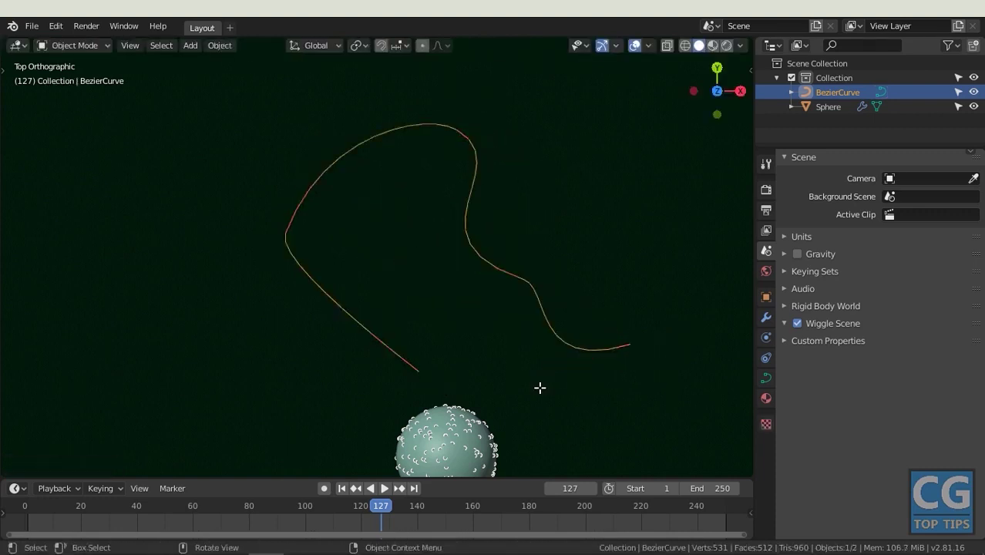
{"action": "middle_click_drag", "start_coordinate": [540, 388], "coordinate": [381, 265]}
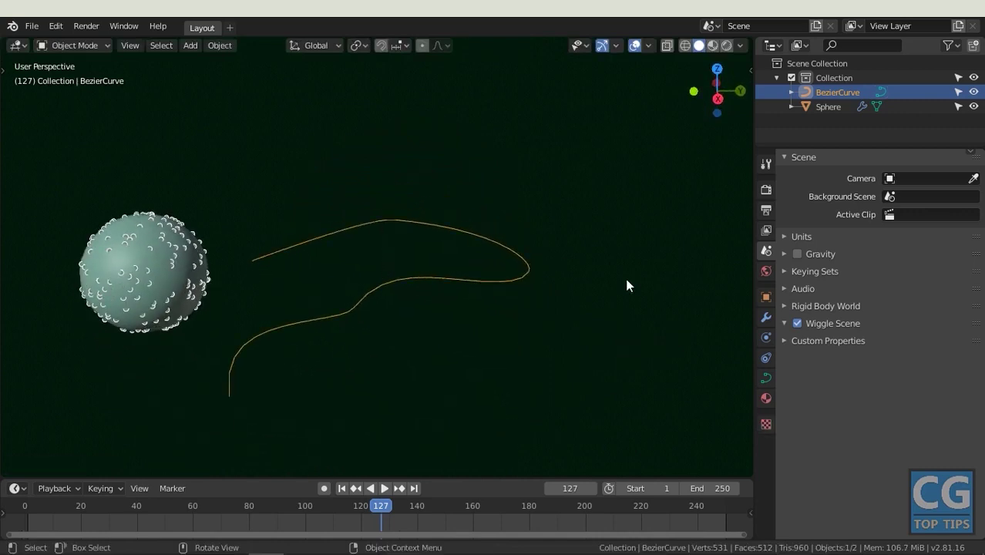
Add a Curve-shaped Force field to the curve with strength -15, flow 2, noise 10
{"action": "left_click", "coordinate": [767, 338]}
{"action": "left_click", "coordinate": [834, 179]}
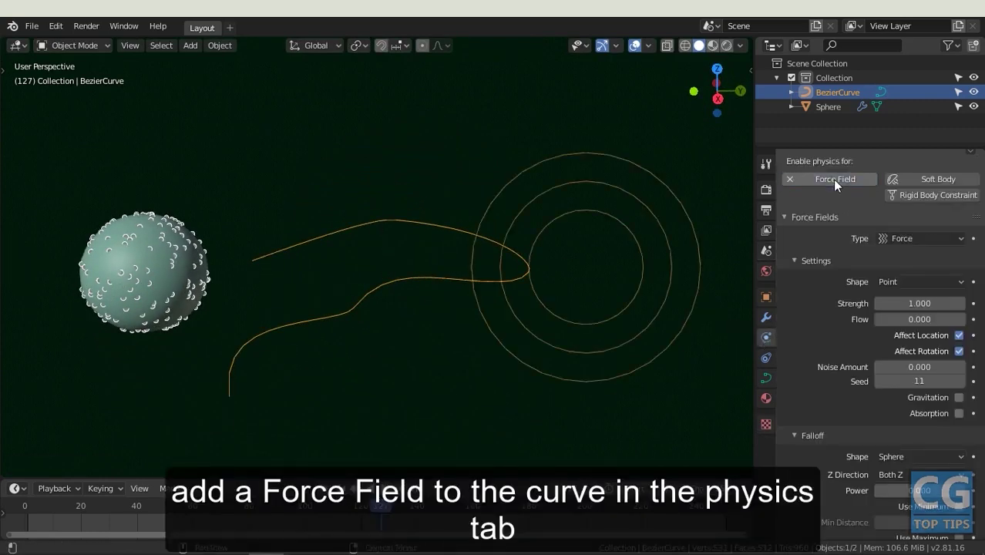
{"action": "left_click", "coordinate": [908, 238]}
{"action": "left_click", "coordinate": [903, 272]}
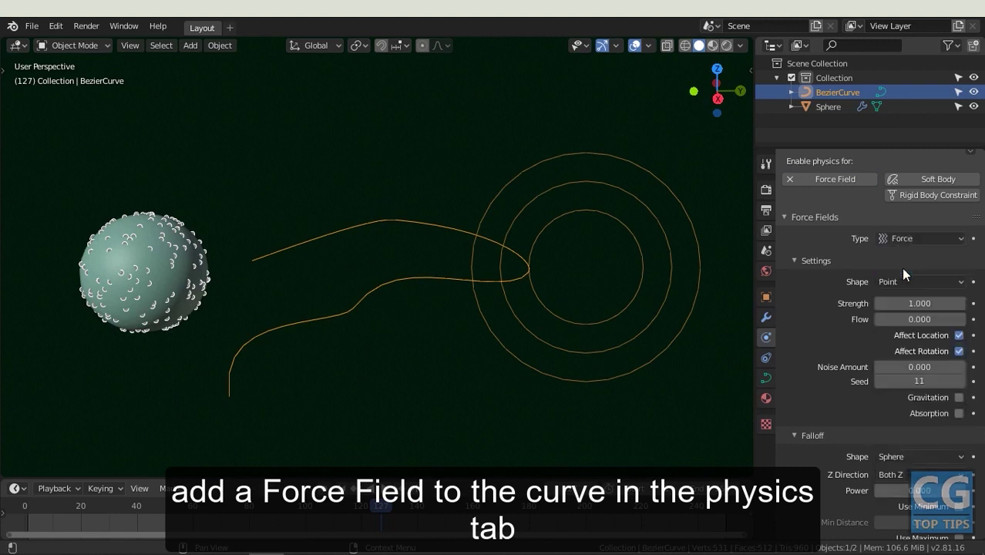
{"action": "left_click", "coordinate": [905, 281]}
{"action": "left_click", "coordinate": [907, 347]}
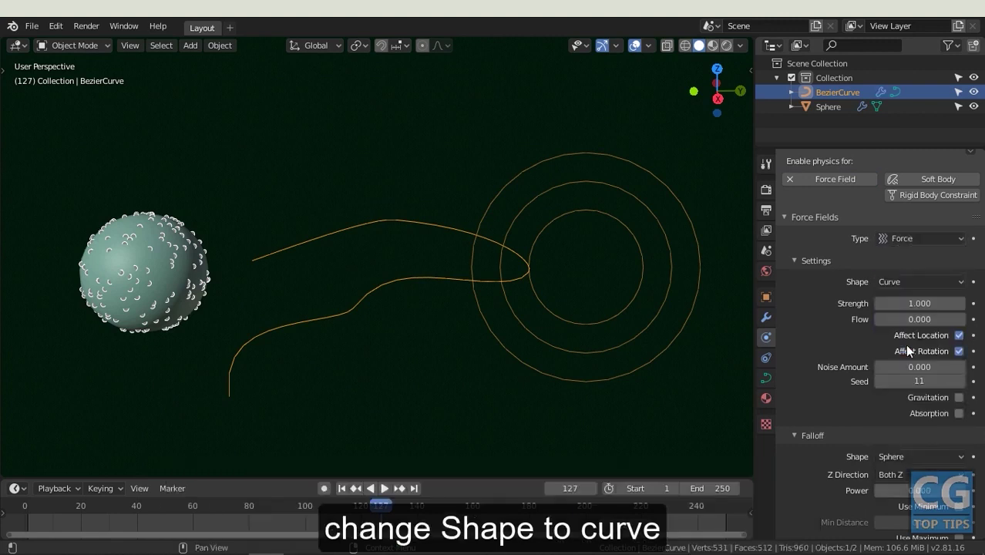
{"action": "left_click", "coordinate": [921, 303]}
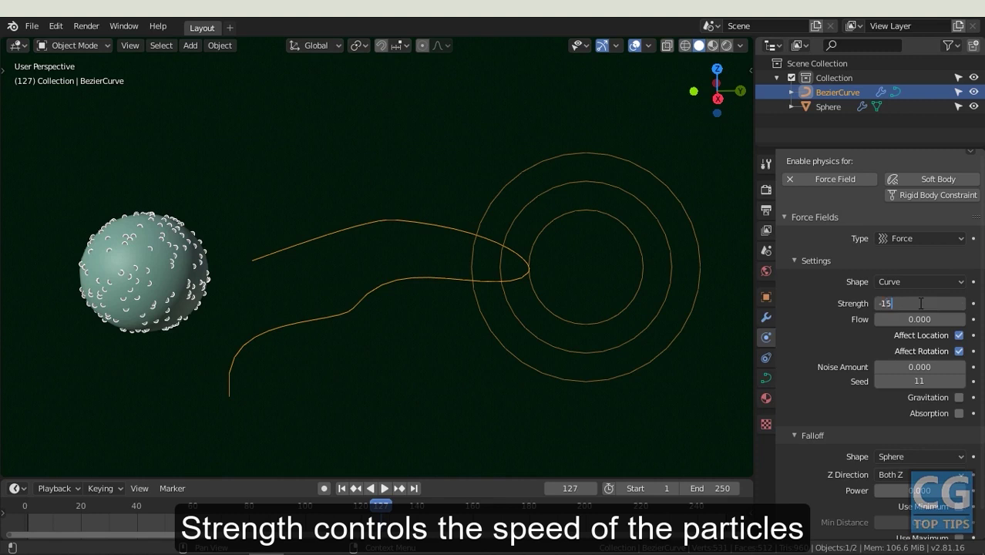
{"action": "left_click", "coordinate": [922, 317]}
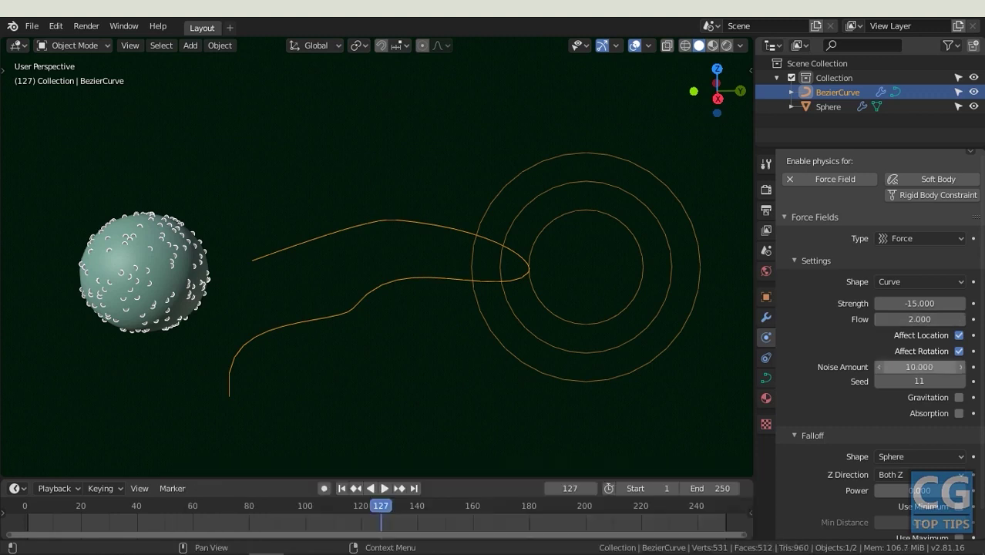
Rewind to the first frame and play the particles streaming along the curve
{"action": "left_click", "coordinate": [343, 489]}
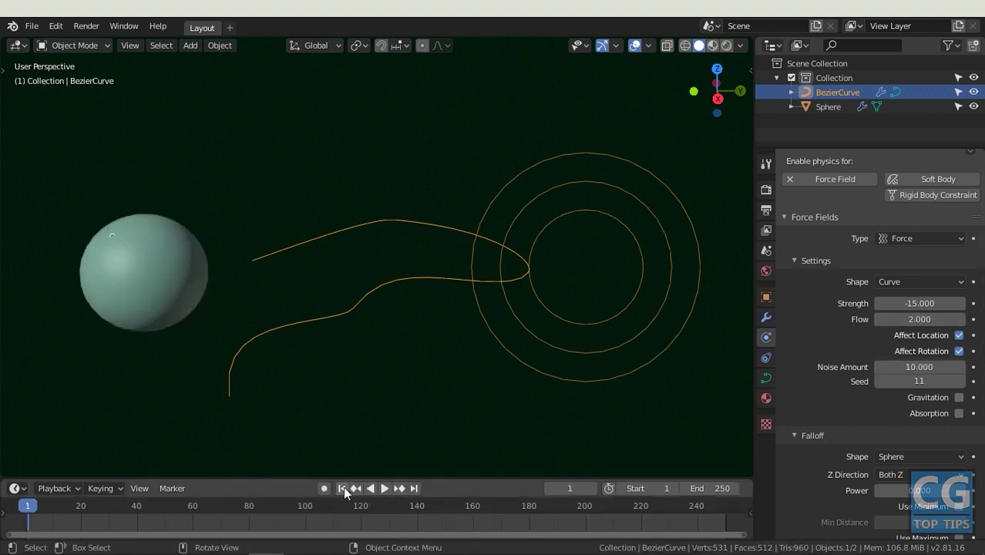
{"action": "left_click", "coordinate": [387, 488]}
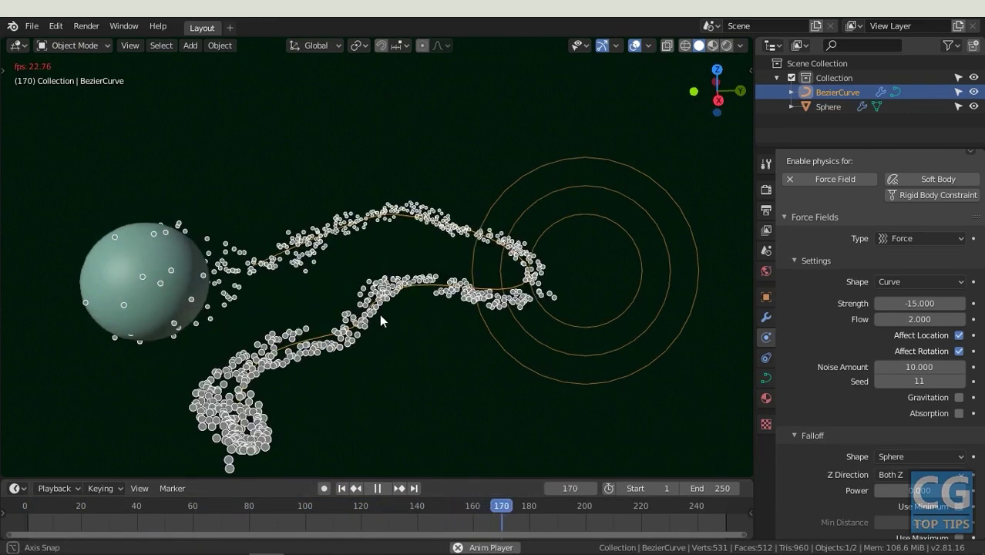
{"action": "middle_click_drag", "start_coordinate": [380, 315], "coordinate": [443, 312]}
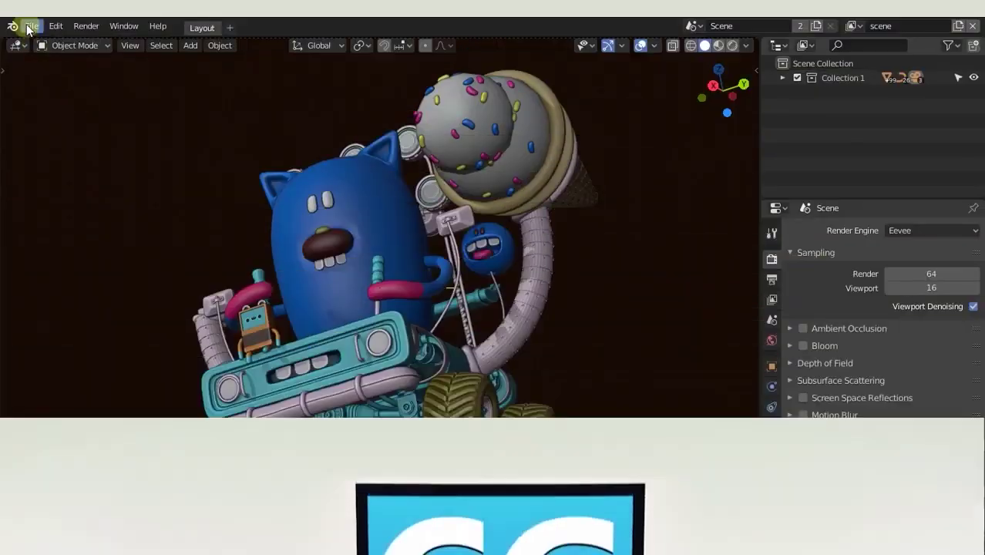
Make all linked data local with the Make Local command
{"action": "left_click", "coordinate": [31, 26]}
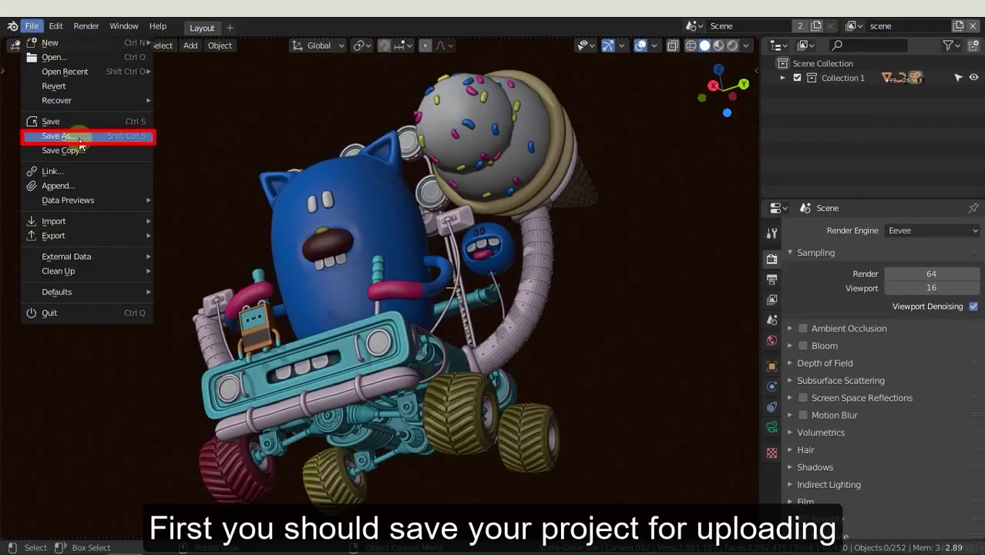
{"action": "key", "text": "F3"}
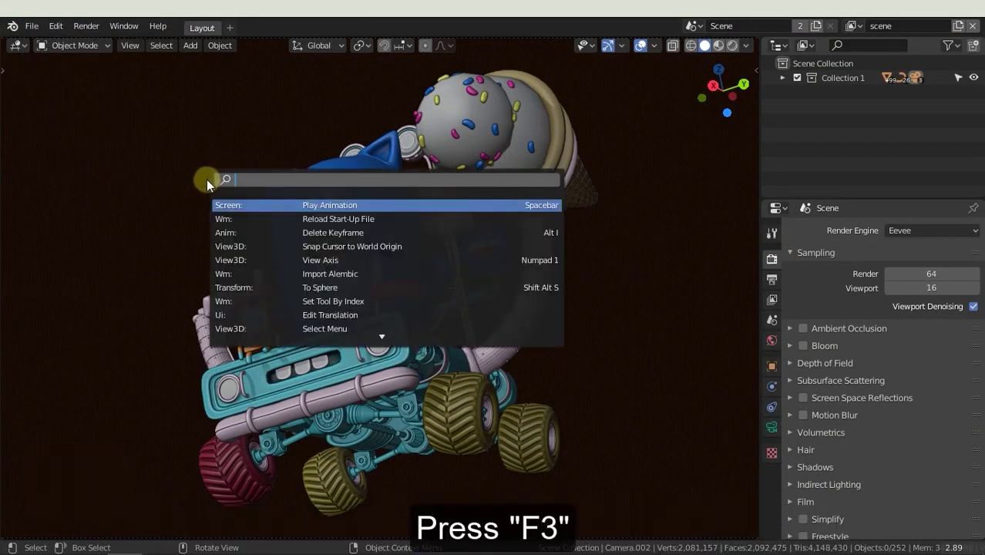
{"action": "type", "text": "make loca"}
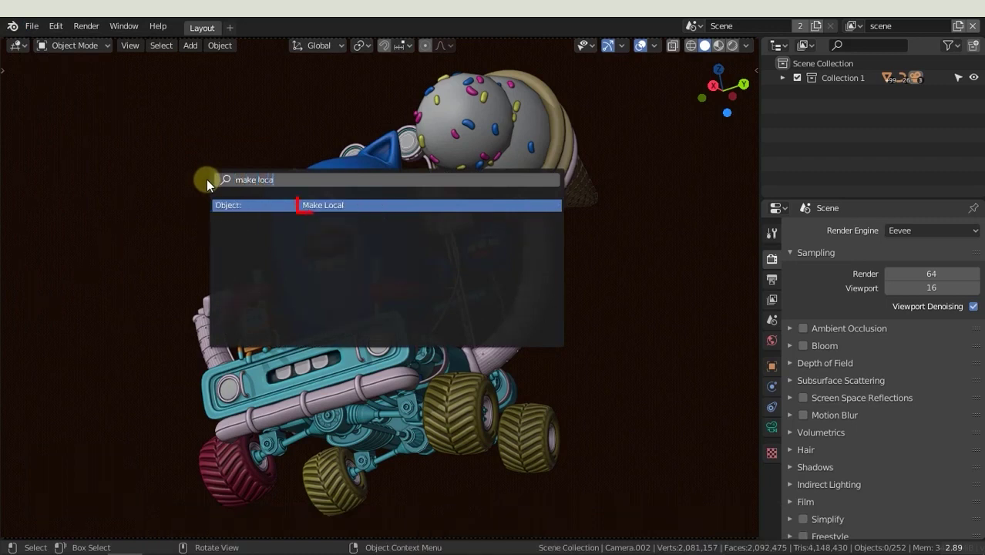
{"action": "type", "text": "l"}
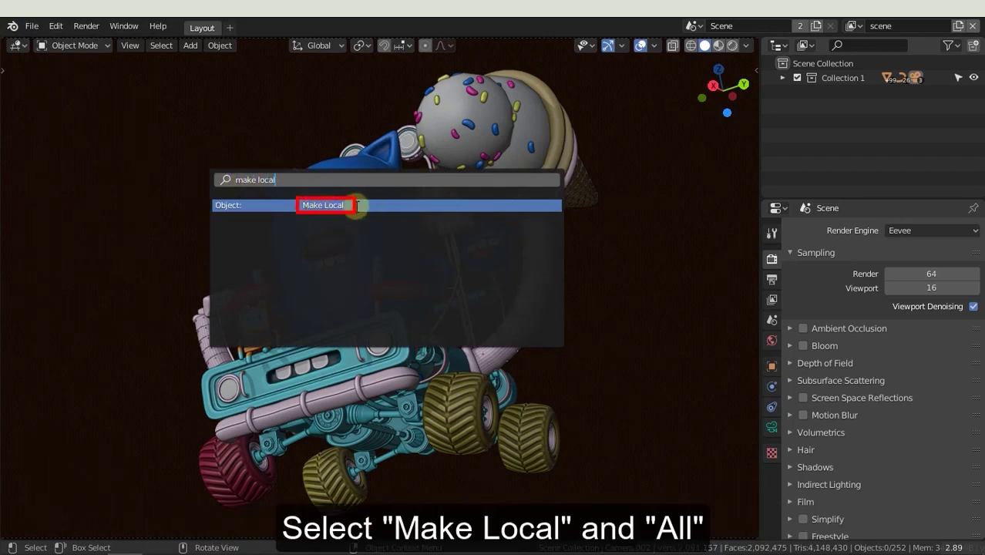
{"action": "left_click", "coordinate": [357, 206]}
{"action": "left_click", "coordinate": [277, 262]}
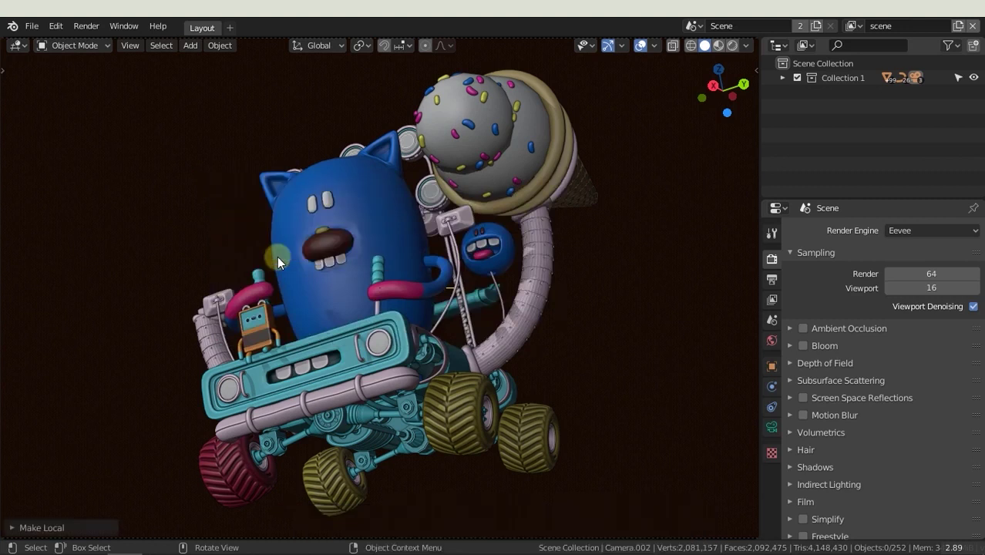
Run Pack Blender Libraries from the F3 search
{"action": "key", "text": "F3"}
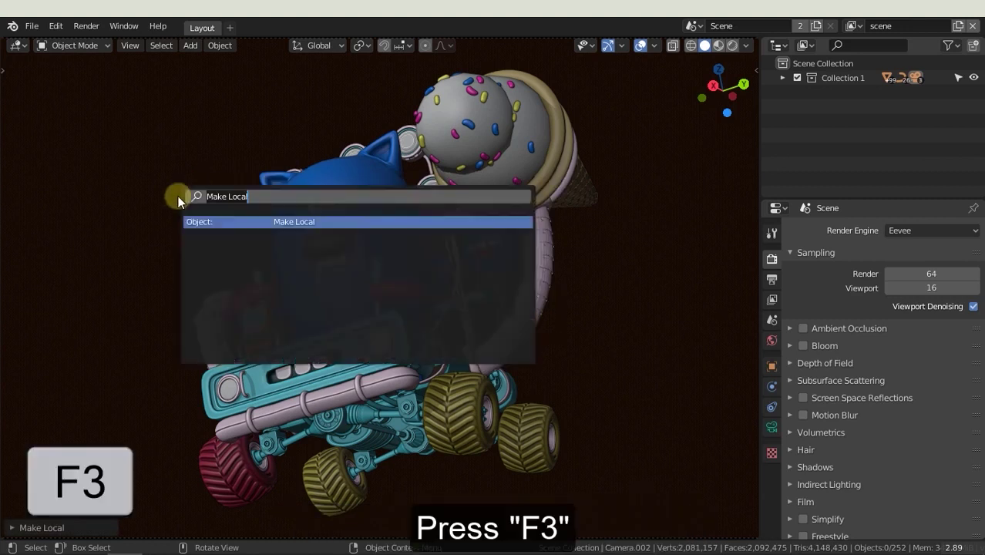
{"action": "type", "text": "pack bl"}
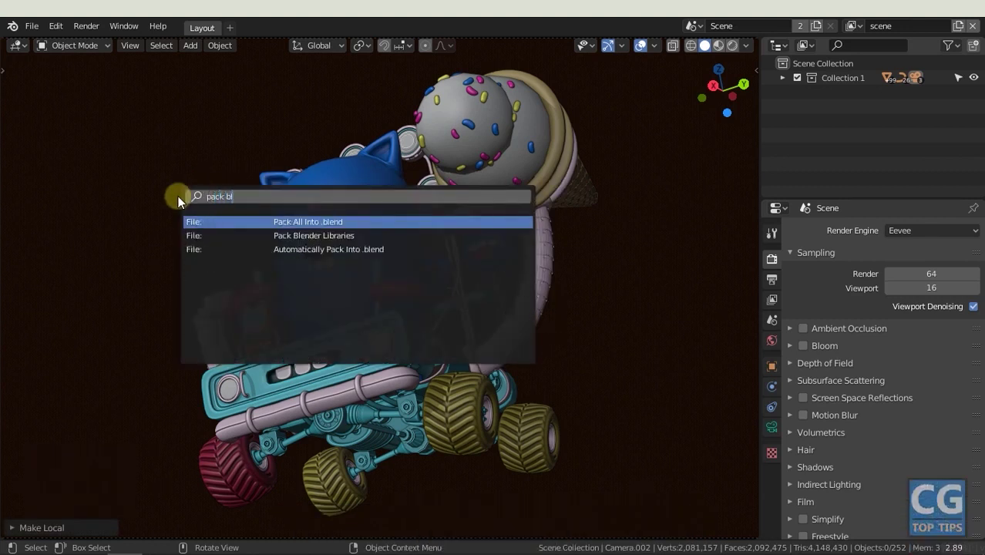
{"action": "type", "text": "ender"}
{"action": "type", "text": " lib"}
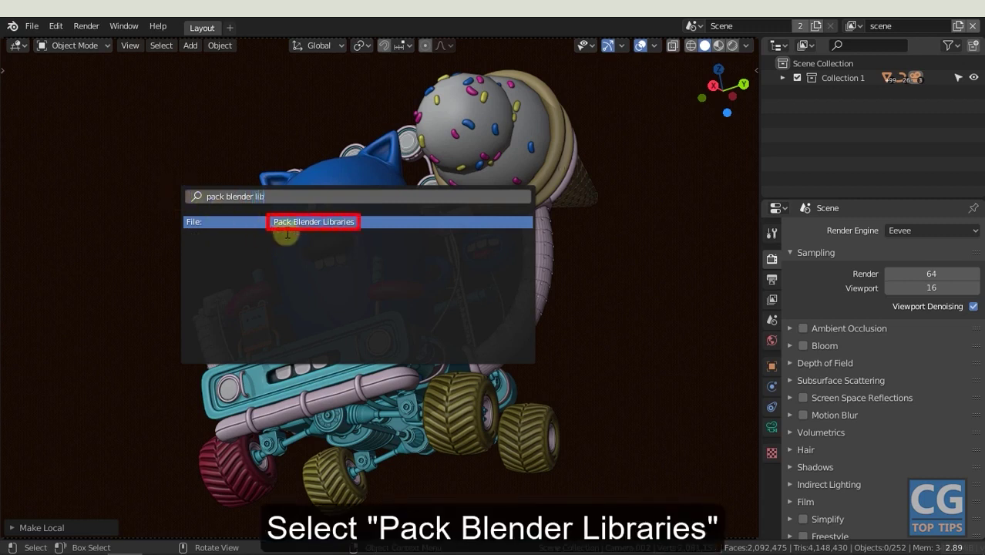
{"action": "left_click", "coordinate": [377, 221]}
Pack all external data into the .blend, also via File > External Data
{"action": "key", "text": "F3"}
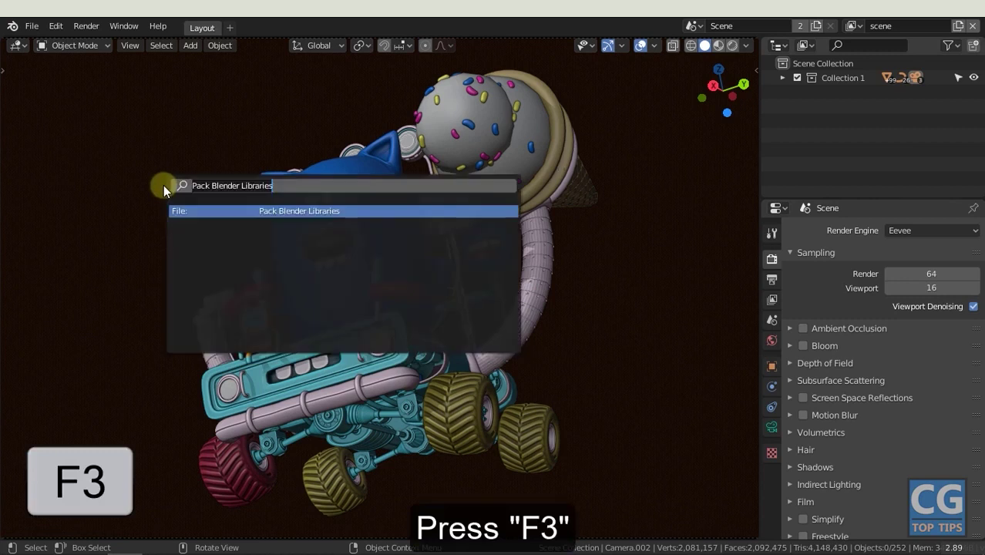
{"action": "type", "text": "pack all"}
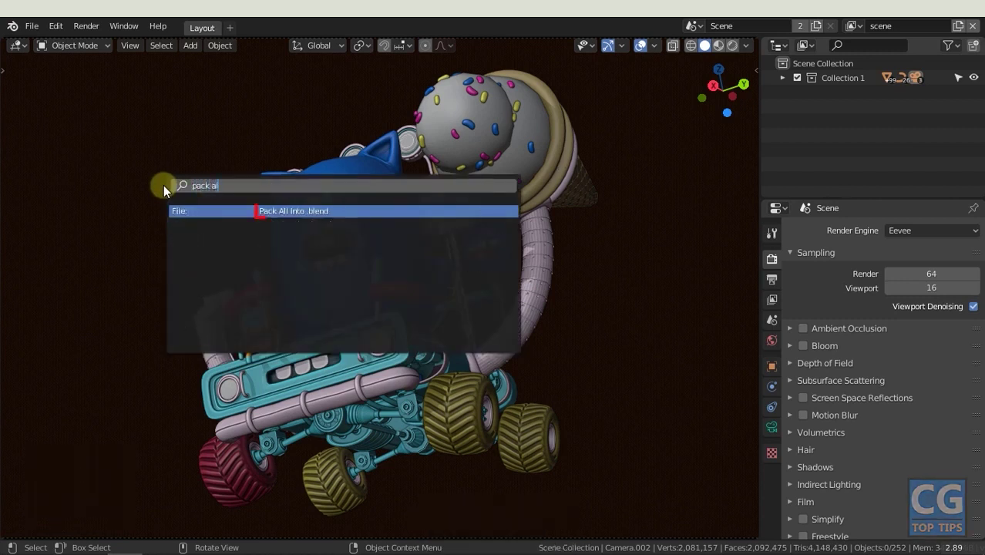
{"action": "left_click", "coordinate": [351, 210]}
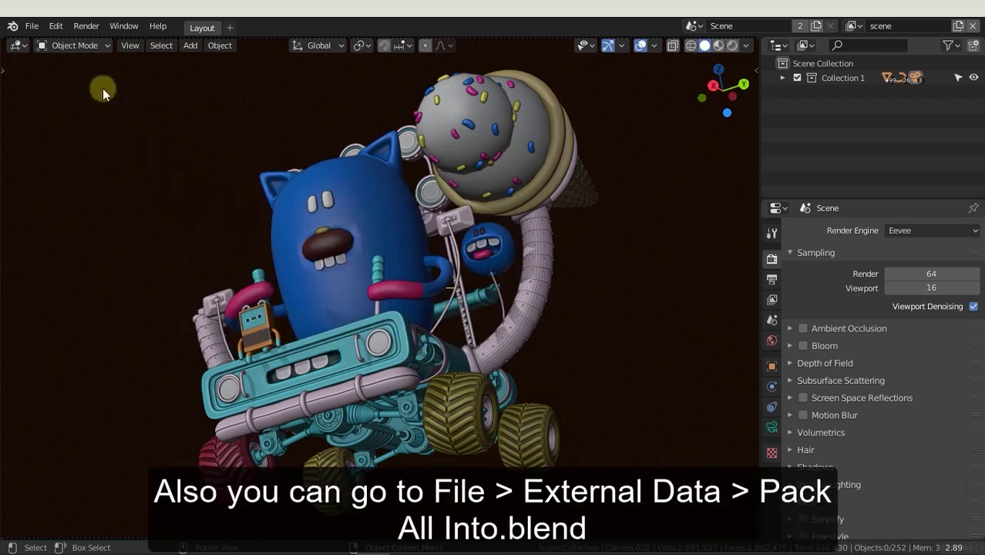
{"action": "left_click", "coordinate": [34, 26]}
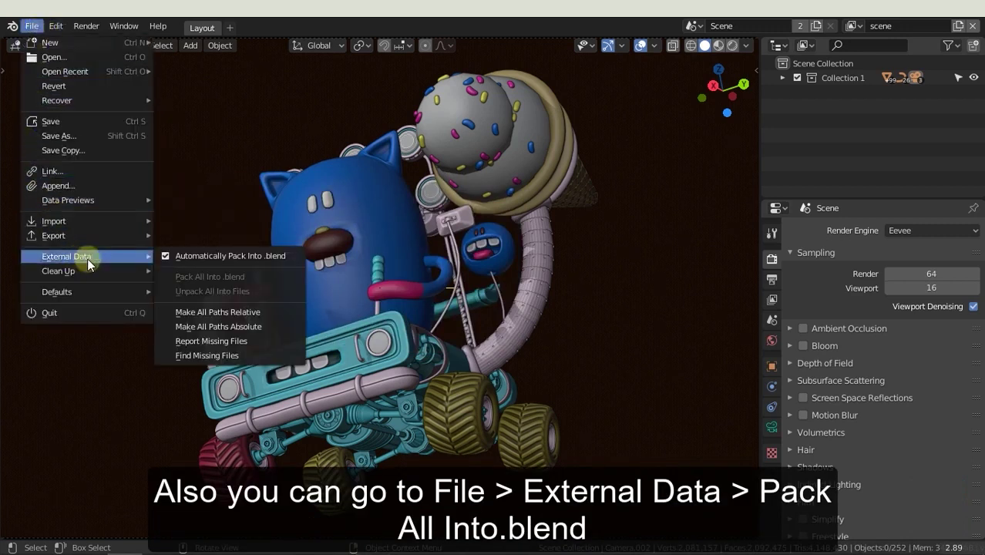
{"action": "mouse_move", "coordinate": [66, 256]}
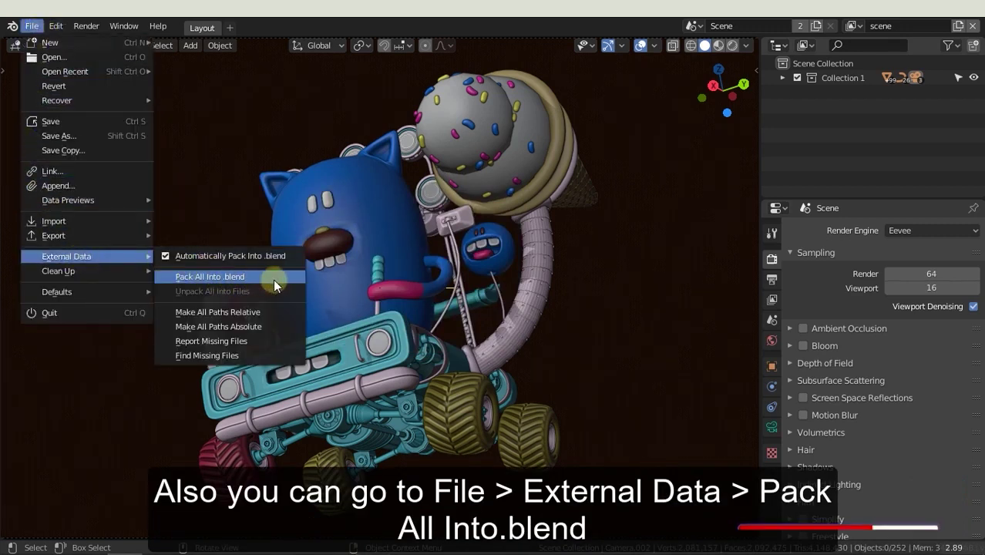
{"action": "left_click", "coordinate": [274, 281]}
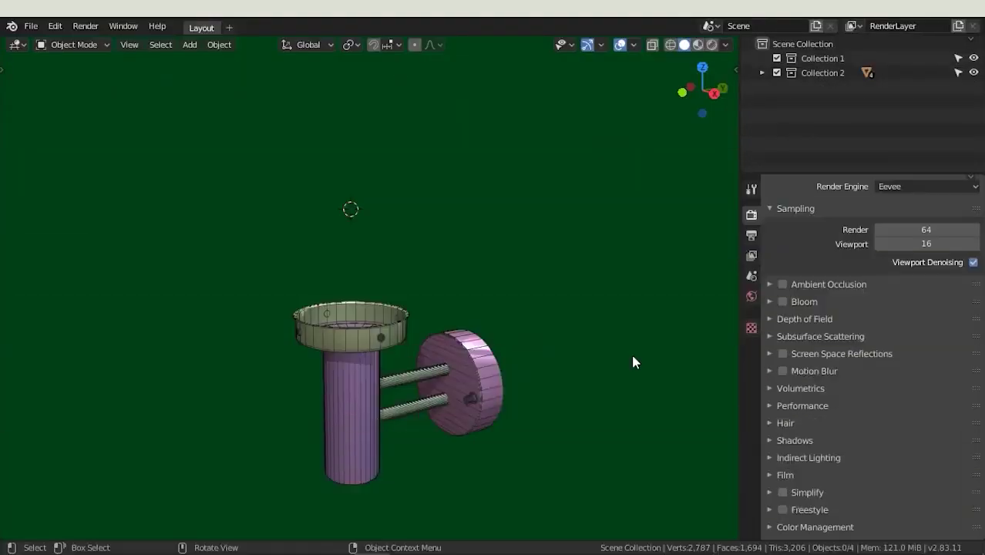
Add a cube and scale it down to sit above the lamp base
{"action": "left_click", "coordinate": [197, 45]}
{"action": "mouse_move", "coordinate": [209, 62]}
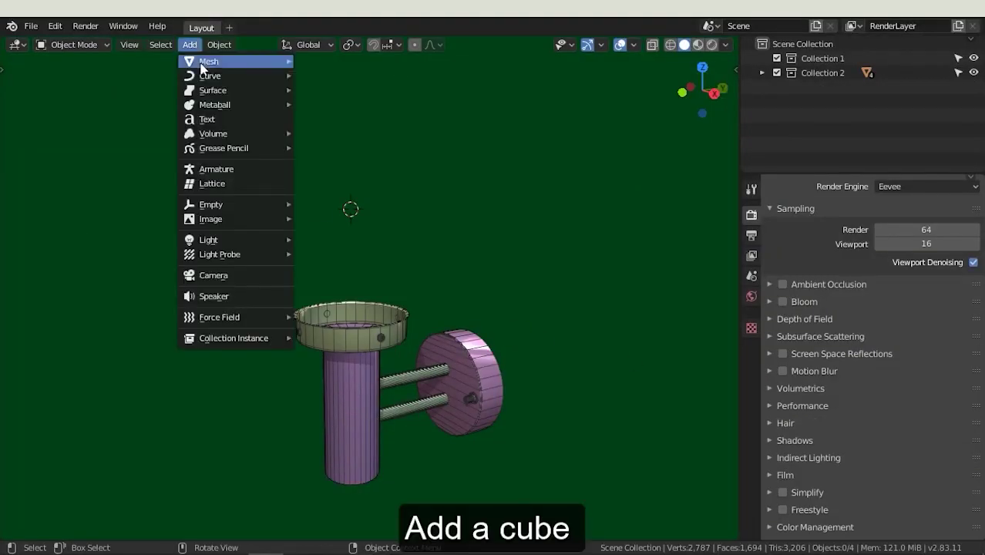
{"action": "left_click", "coordinate": [324, 74]}
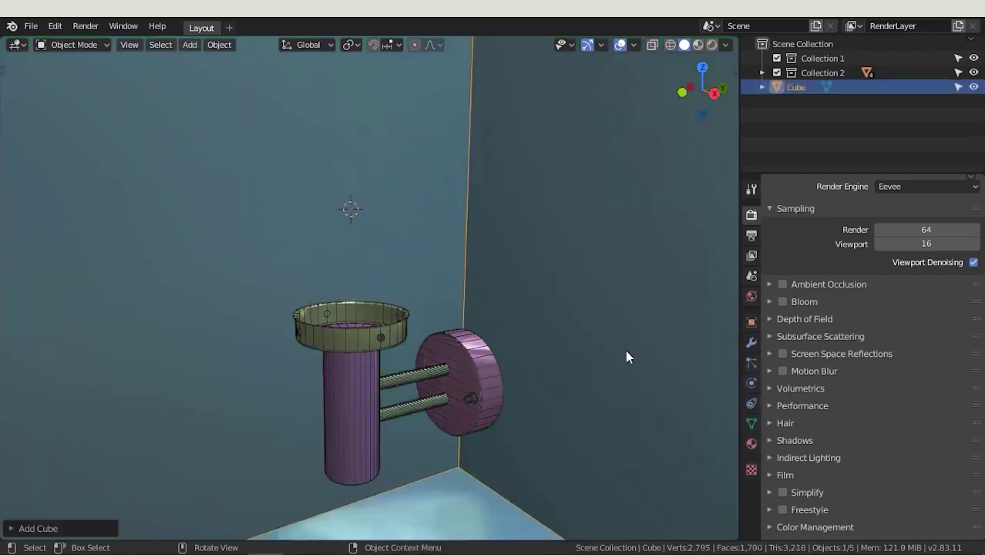
{"action": "key", "text": "s"}
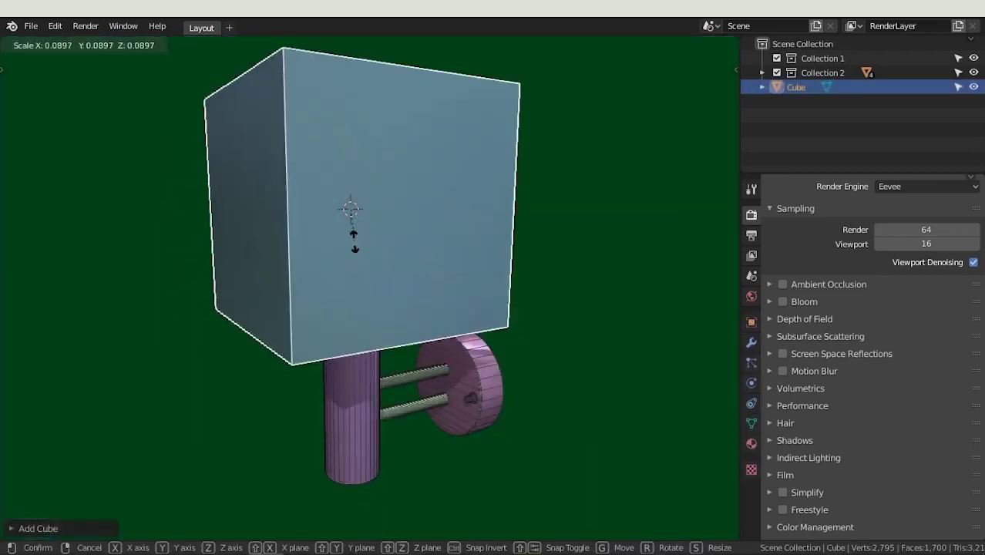
{"action": "left_click", "coordinate": [355, 248]}
Add a Subdivision Surface modifier at viewport level 4 and enlarge the sphere
{"action": "left_click", "coordinate": [750, 343]}
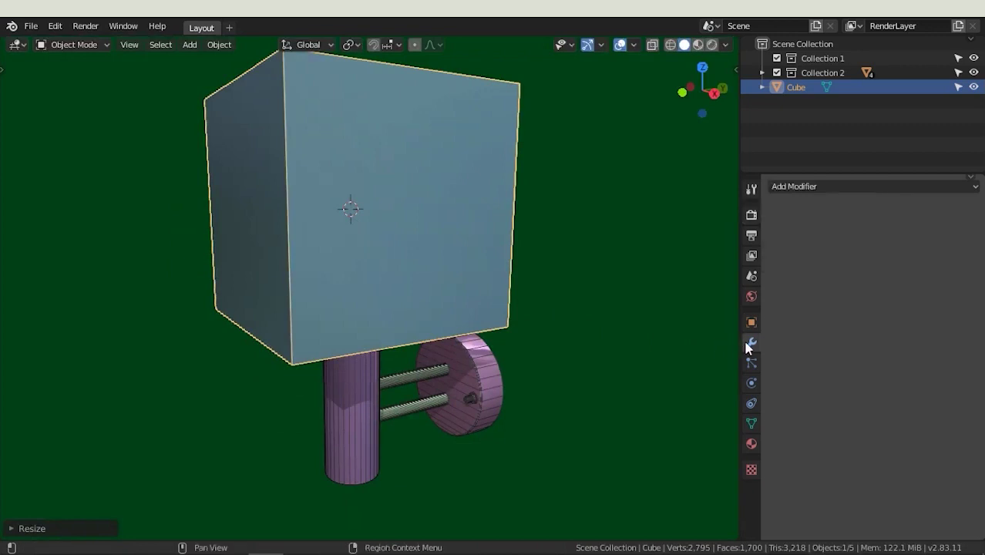
{"action": "left_click", "coordinate": [844, 187]}
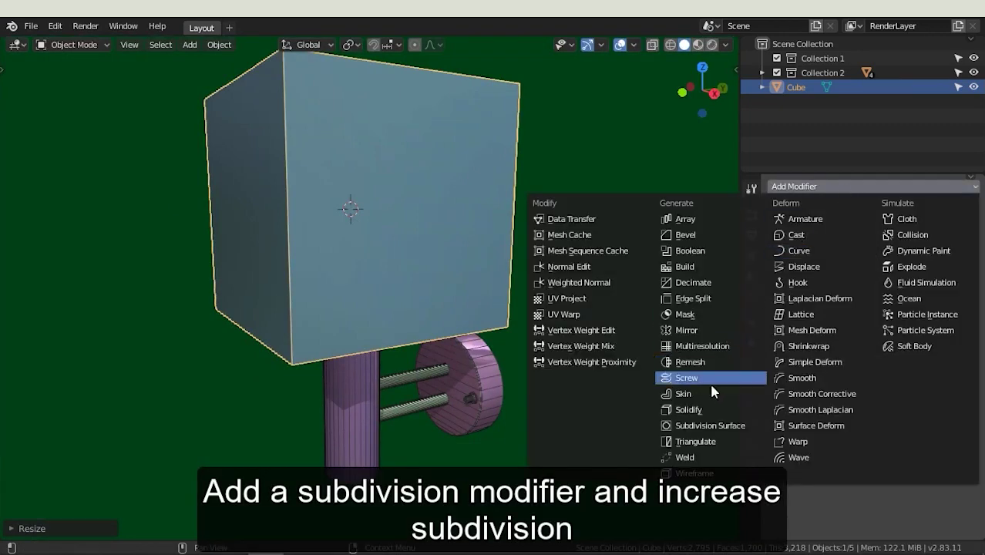
{"action": "left_click", "coordinate": [711, 429]}
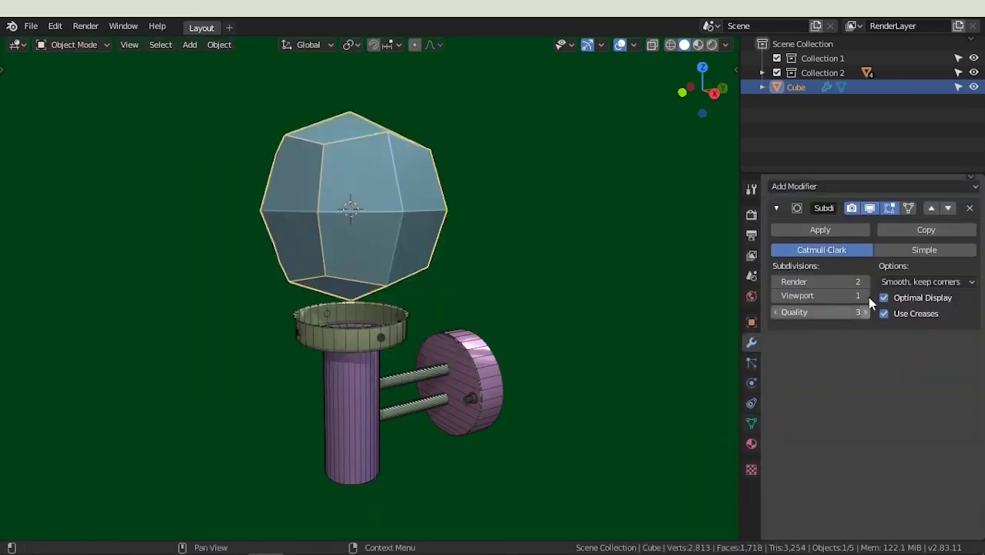
{"action": "left_click", "coordinate": [864, 296]}
{"action": "left_click", "coordinate": [864, 295]}
{"action": "left_click", "coordinate": [865, 296]}
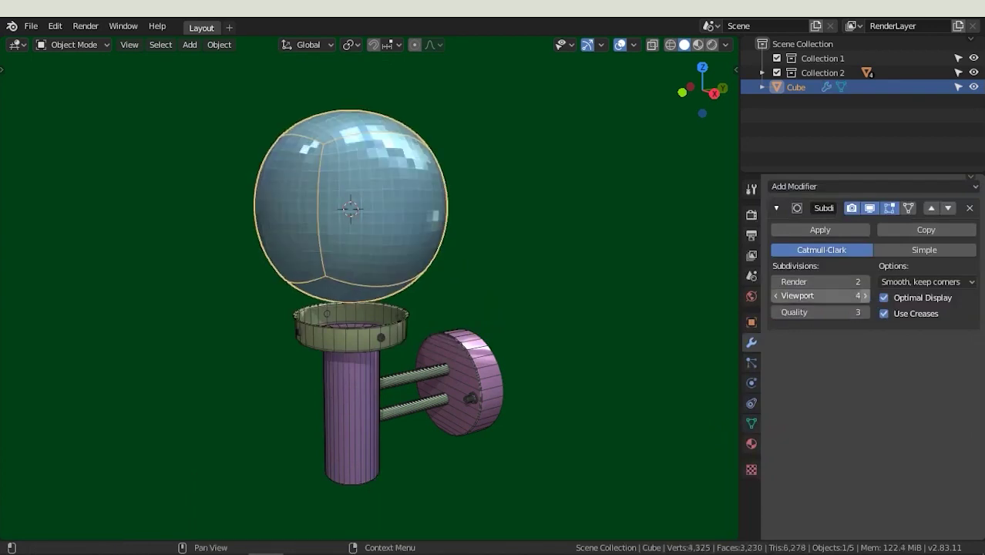
{"action": "key", "text": "s"}
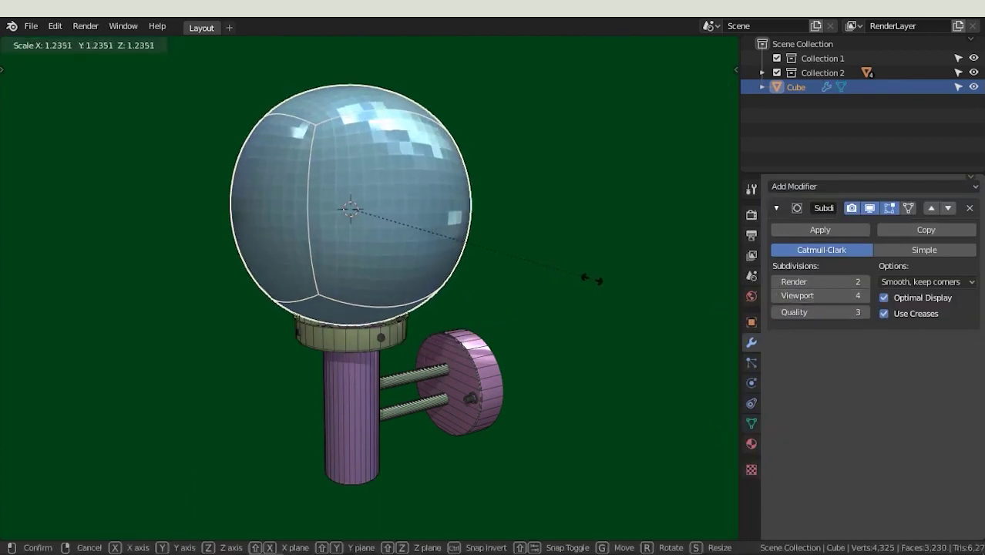
{"action": "left_click", "coordinate": [599, 282]}
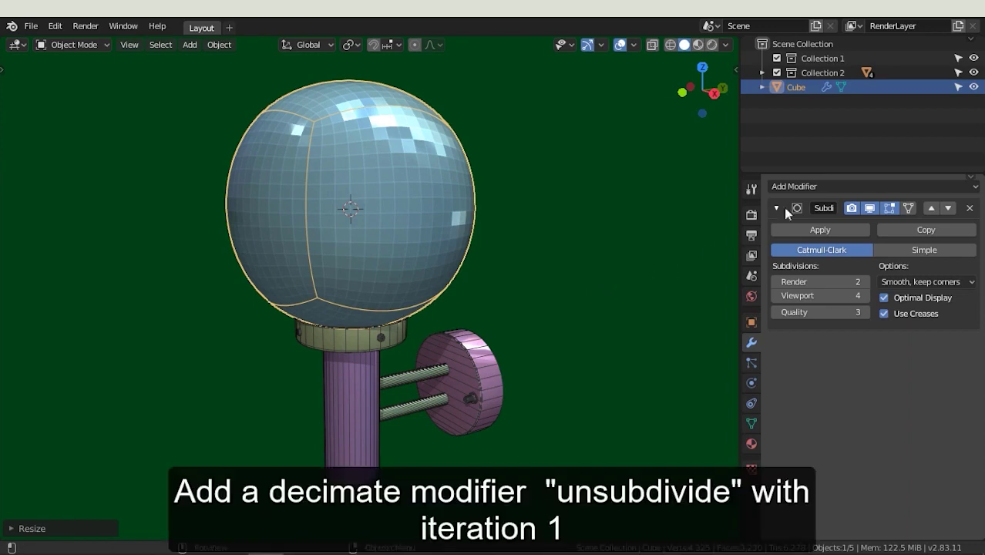
Add a Decimate modifier set to Un-Subdivide with 1 iteration
{"action": "left_click", "coordinate": [797, 189]}
{"action": "left_click", "coordinate": [695, 283]}
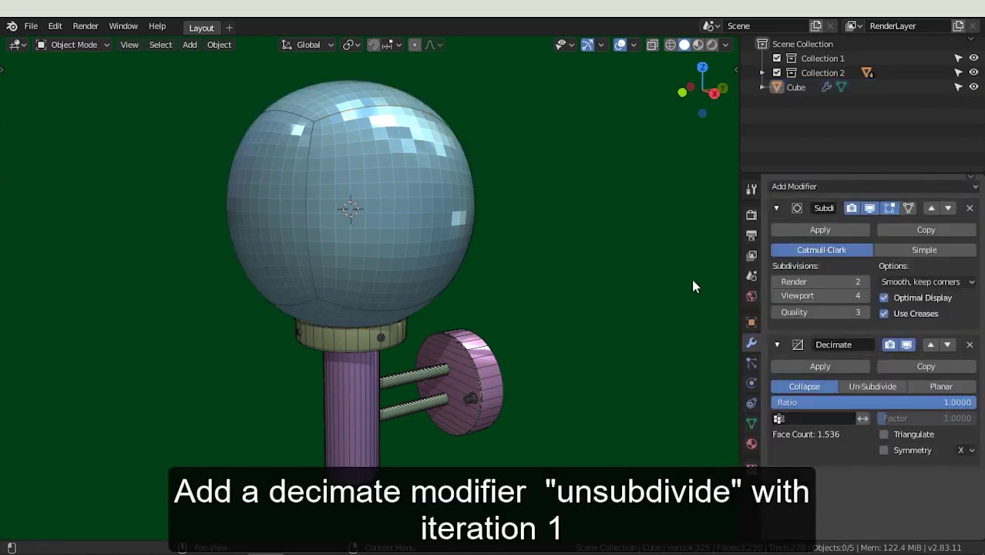
{"action": "left_click", "coordinate": [876, 385]}
{"action": "left_click", "coordinate": [970, 403]}
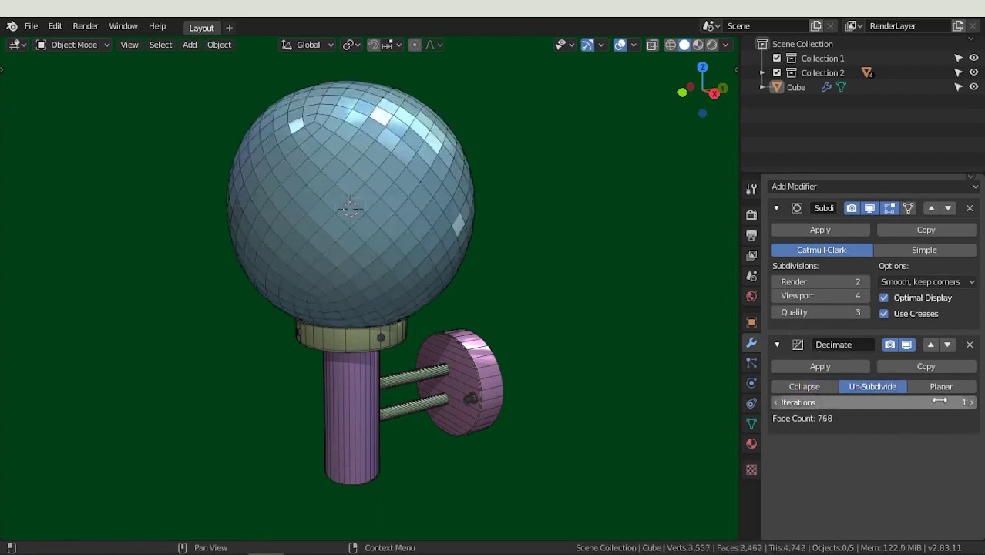
{"action": "left_click", "coordinate": [773, 209]}
{"action": "left_click", "coordinate": [783, 228]}
Add a Cast modifier to the sphere and collapse its panel
{"action": "left_click", "coordinate": [794, 185]}
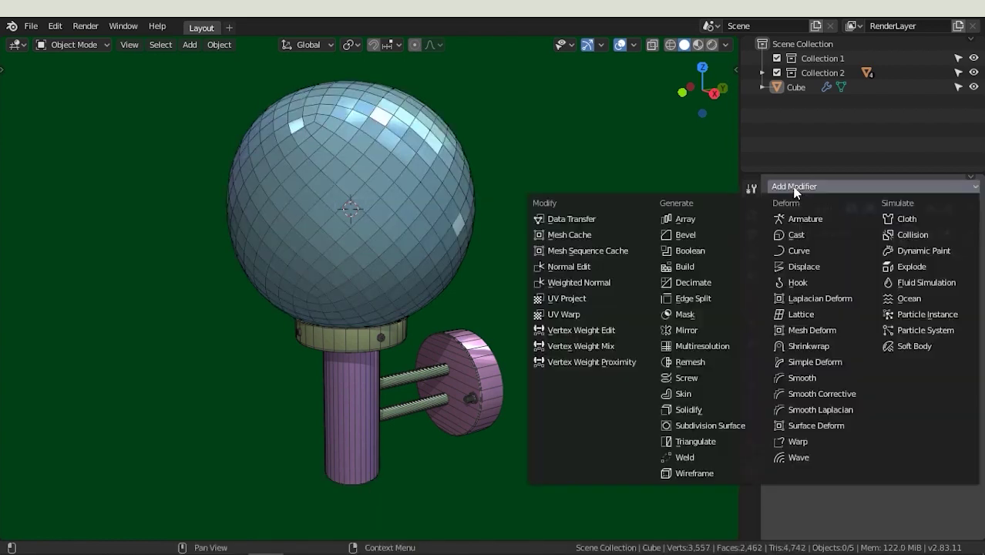
{"action": "left_click", "coordinate": [802, 231]}
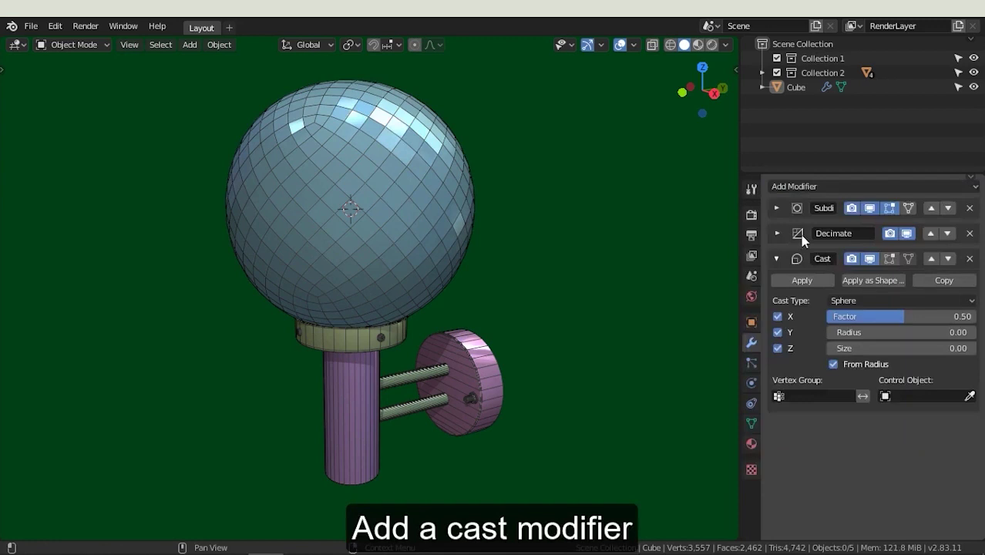
{"action": "left_click", "coordinate": [778, 259]}
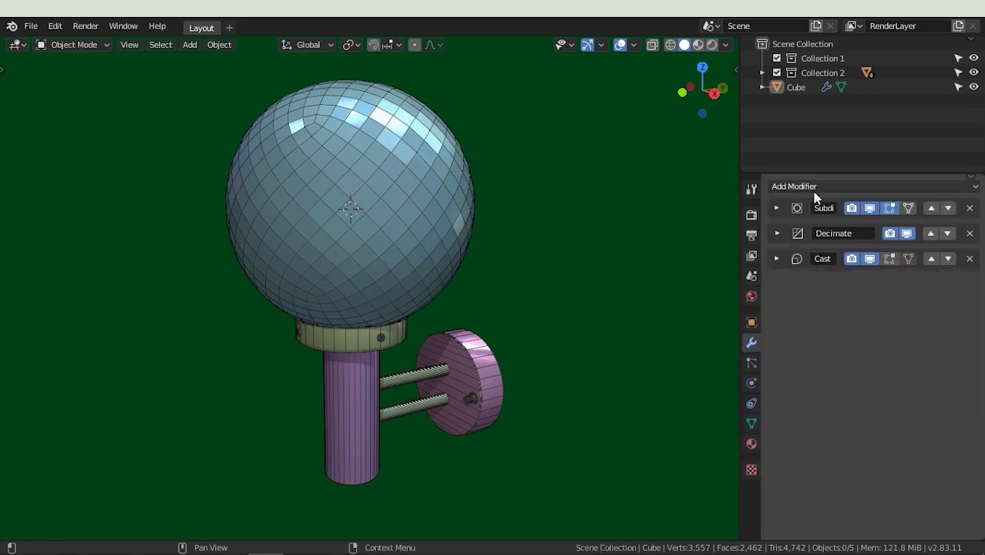
Add a Wireframe modifier with thickness 0.0428, then a Bevel modifier
{"action": "left_click", "coordinate": [809, 186]}
{"action": "left_click", "coordinate": [695, 472]}
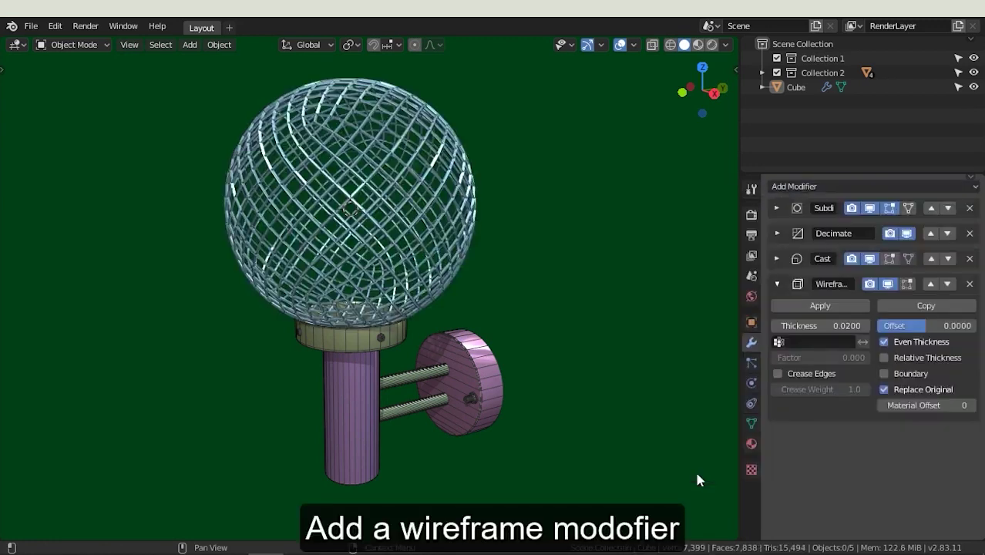
{"action": "left_click_drag", "start_coordinate": [821, 325], "coordinate": [856, 326]}
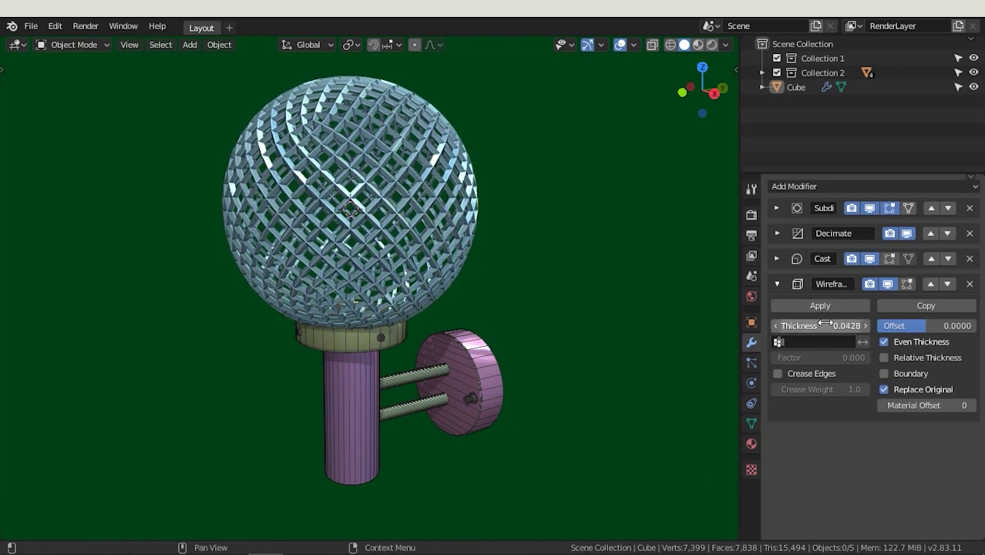
{"action": "left_click", "coordinate": [799, 188]}
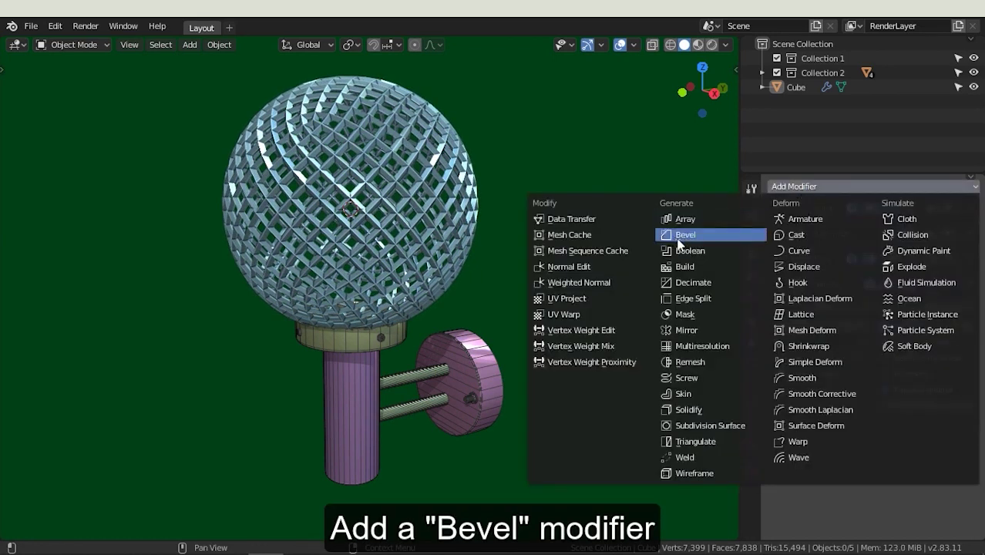
{"action": "left_click", "coordinate": [680, 241]}
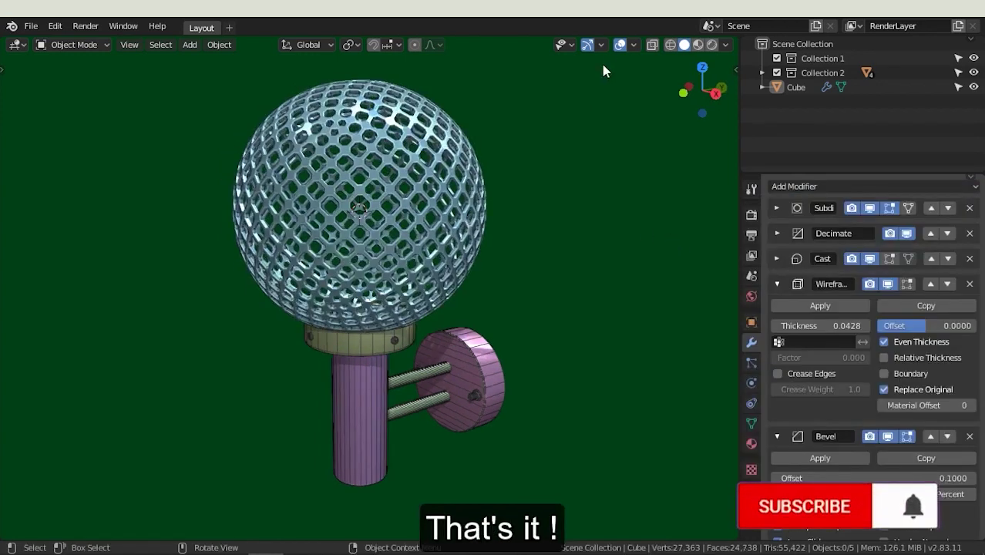
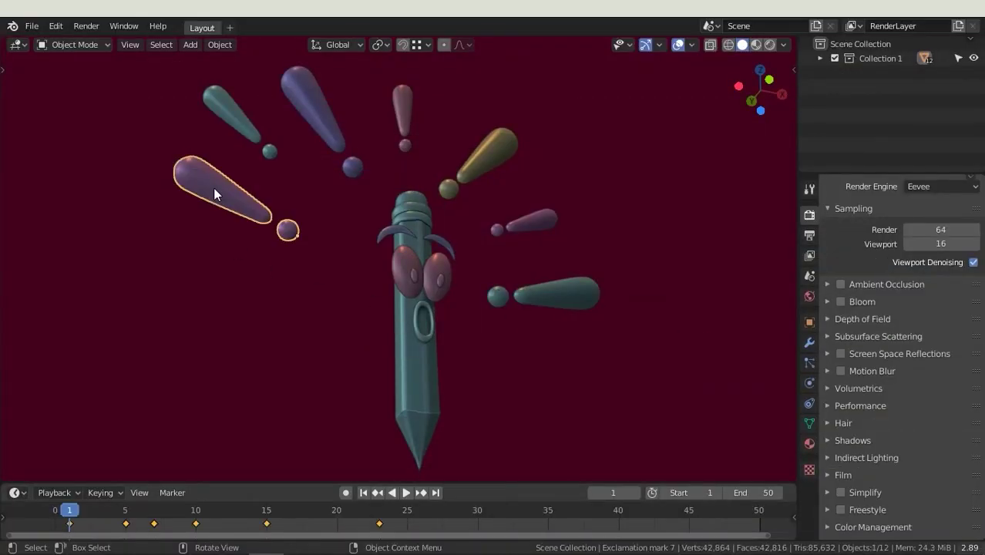
Select the teal exclamation mark, preview the timeline animation, and rewind to frame 1
{"action": "left_click", "coordinate": [243, 131]}
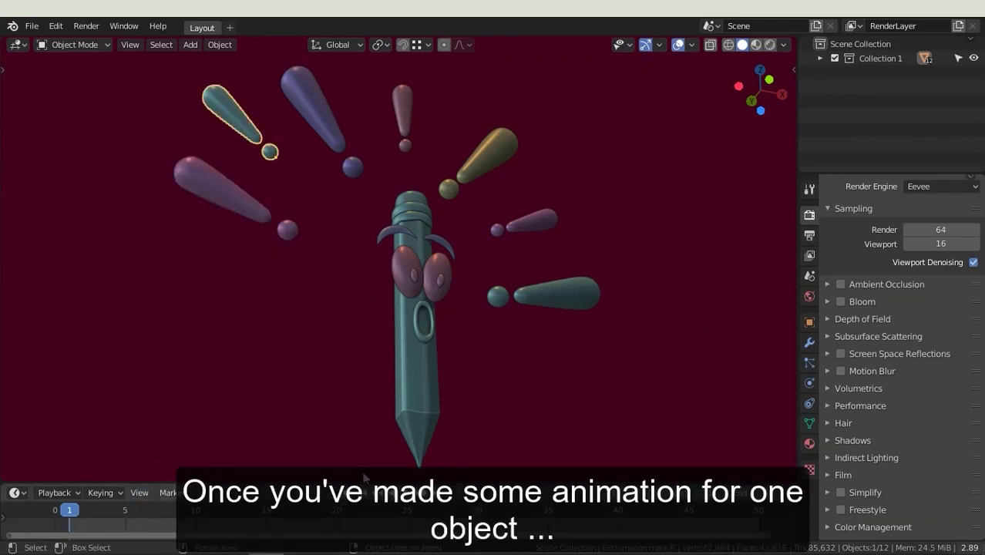
{"action": "left_click", "coordinate": [407, 493]}
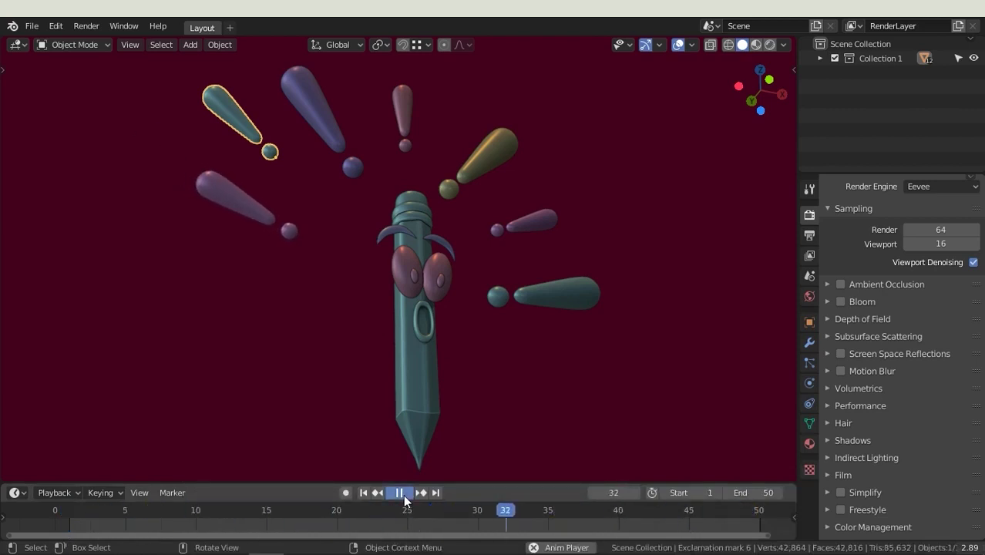
{"action": "left_click", "coordinate": [403, 493]}
{"action": "left_click", "coordinate": [364, 493]}
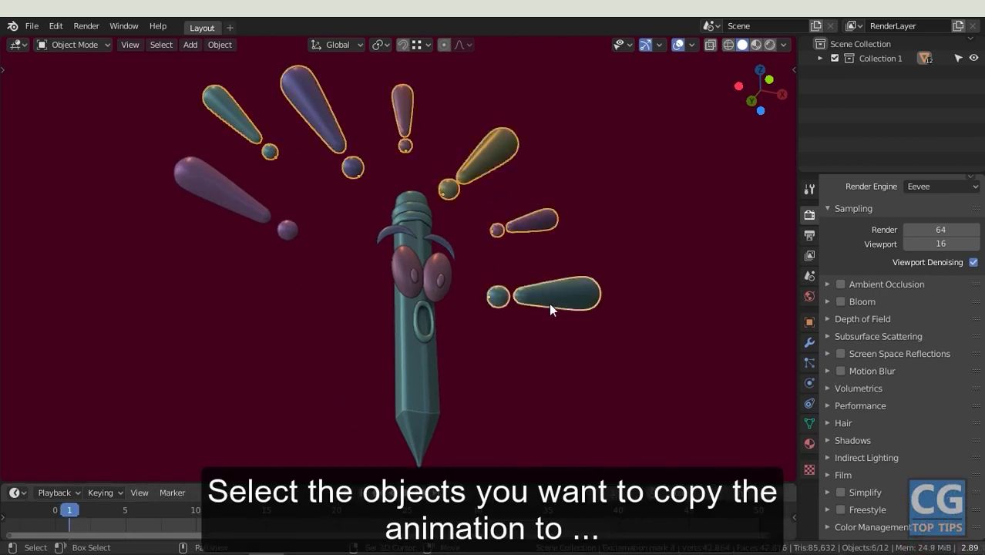
Link the purple mark's animation to the other marks with Ctrl+L, then make each copy single-user
{"action": "left_click", "coordinate": [221, 205], "text": "shift"}
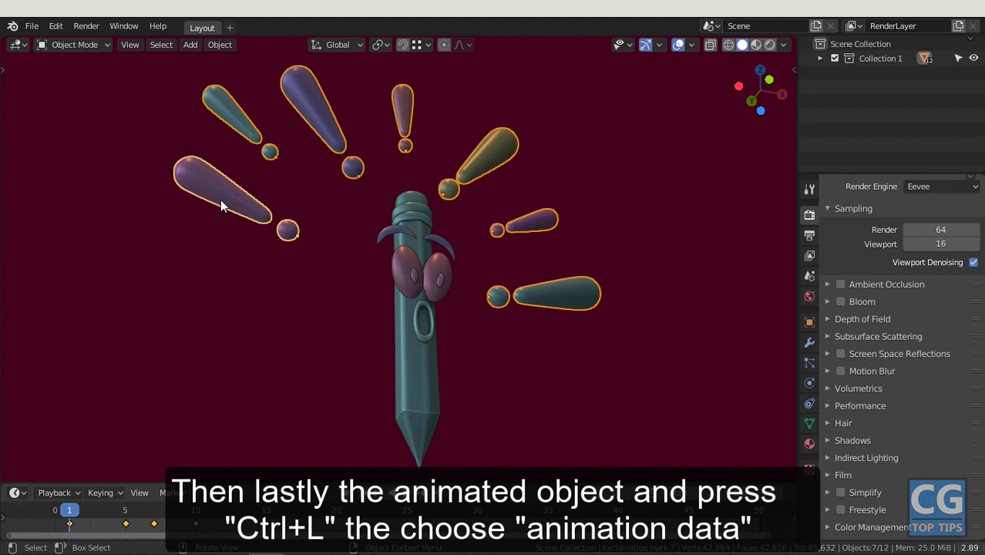
{"action": "key", "text": "ctrl+l"}
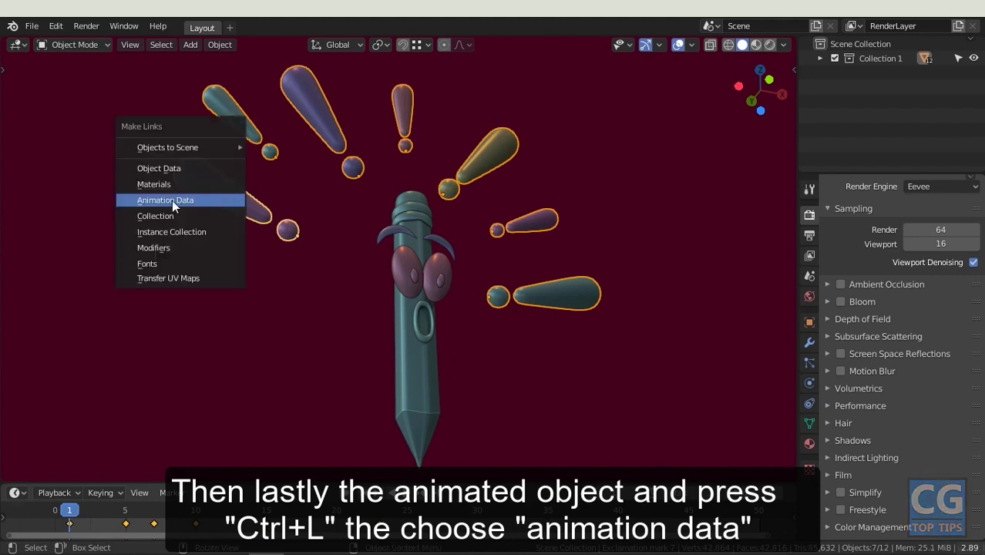
{"action": "left_click", "coordinate": [175, 201]}
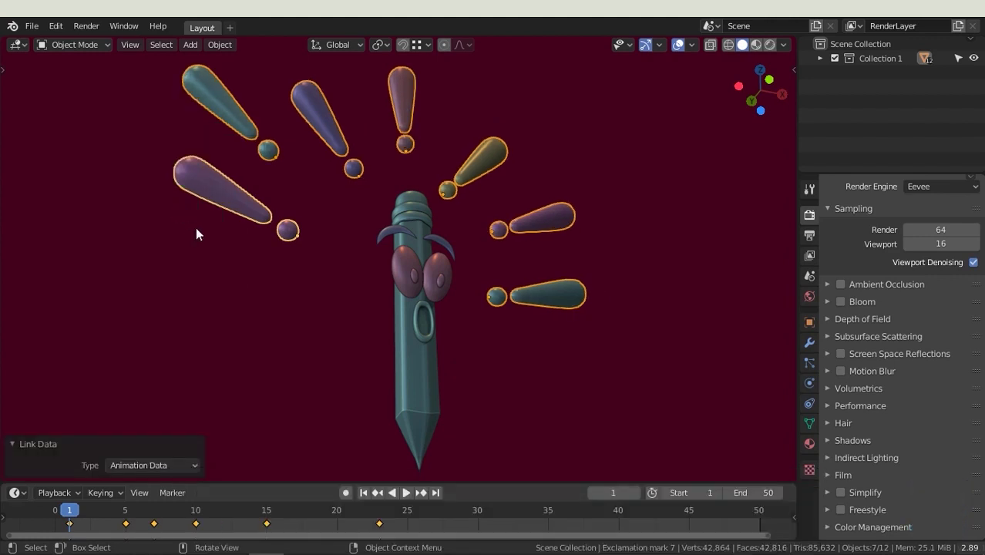
{"action": "left_click", "coordinate": [406, 492]}
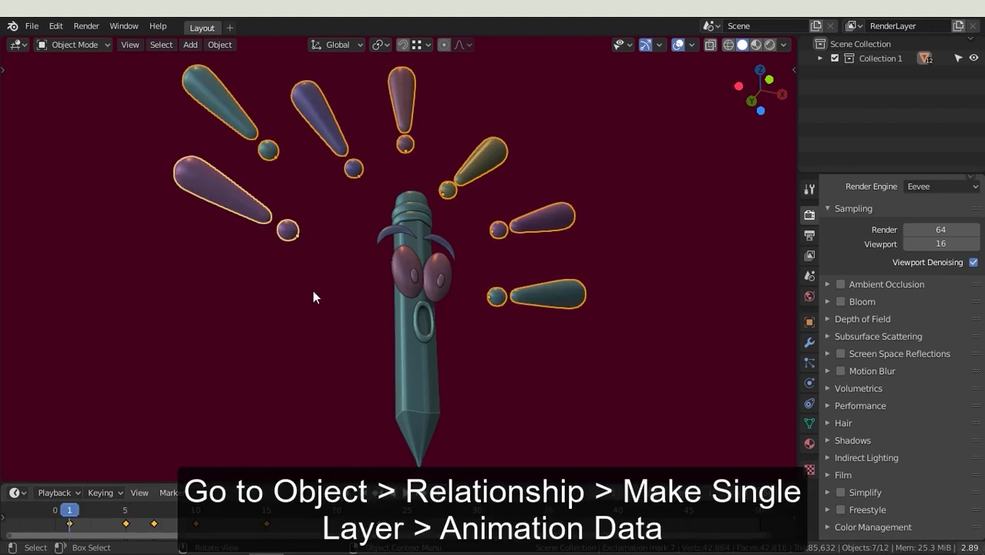
{"action": "left_click", "coordinate": [219, 43]}
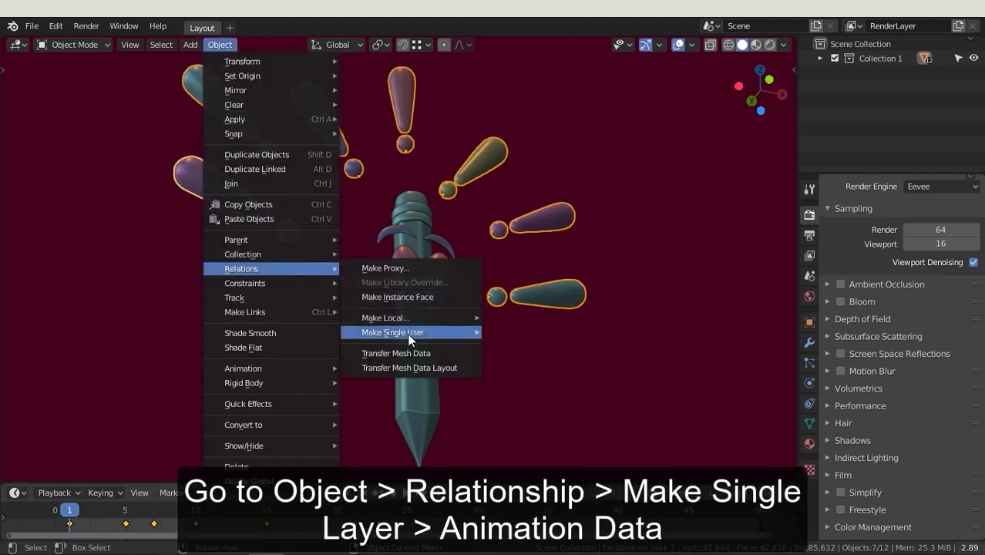
{"action": "mouse_move", "coordinate": [393, 332]}
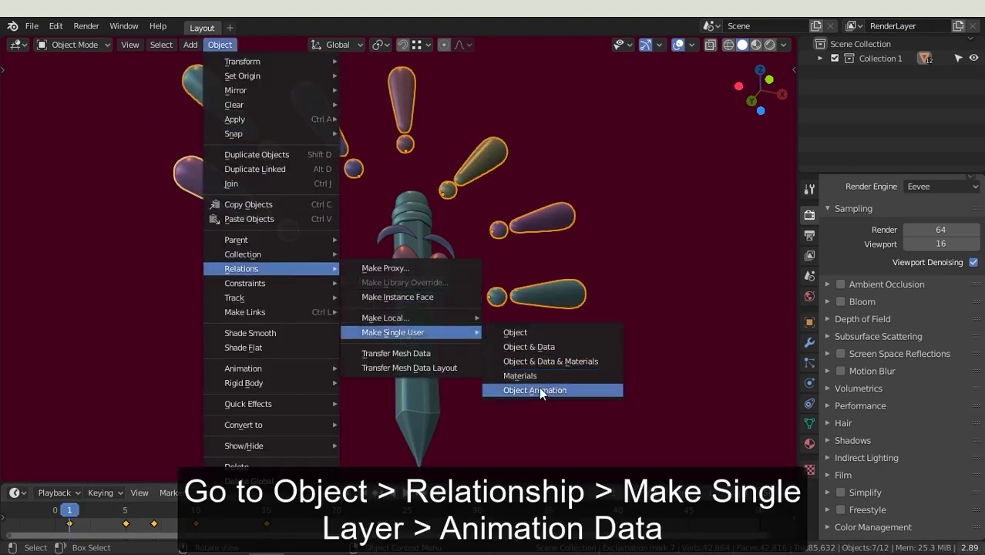
{"action": "left_click", "coordinate": [539, 390]}
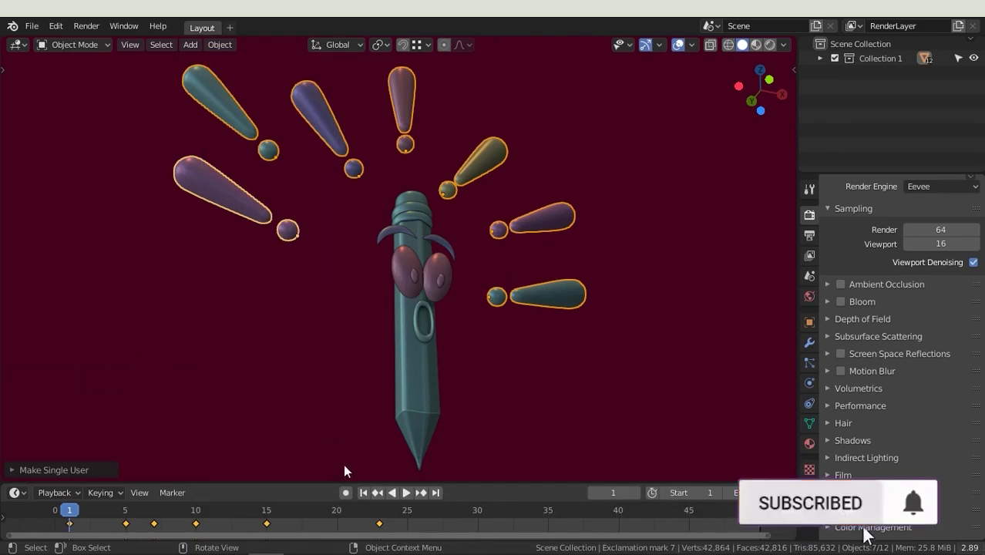
Shift the keyframes of the top-left exclamation mark and the next one to later frames
{"action": "left_click", "coordinate": [406, 494]}
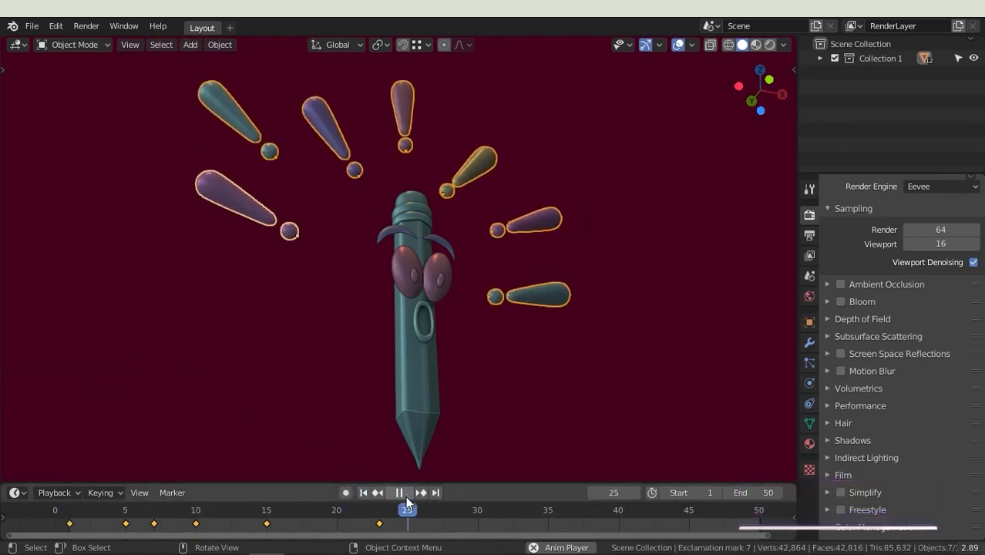
{"action": "key", "text": "Escape"}
{"action": "left_click", "coordinate": [230, 122]}
{"action": "left_click_drag", "start_coordinate": [72, 525], "coordinate": [147, 523]}
{"action": "left_click", "coordinate": [312, 115]}
{"action": "left_click_drag", "start_coordinate": [232, 524], "coordinate": [675, 534]}
Offset the bottom-right mark's keyframes about 23 frames later and play the staggered animation
{"action": "left_click", "coordinate": [401, 100]}
{"action": "left_click", "coordinate": [532, 222]}
{"action": "left_click", "coordinate": [560, 295]}
{"action": "left_click_drag", "start_coordinate": [378, 524], "coordinate": [781, 523]}
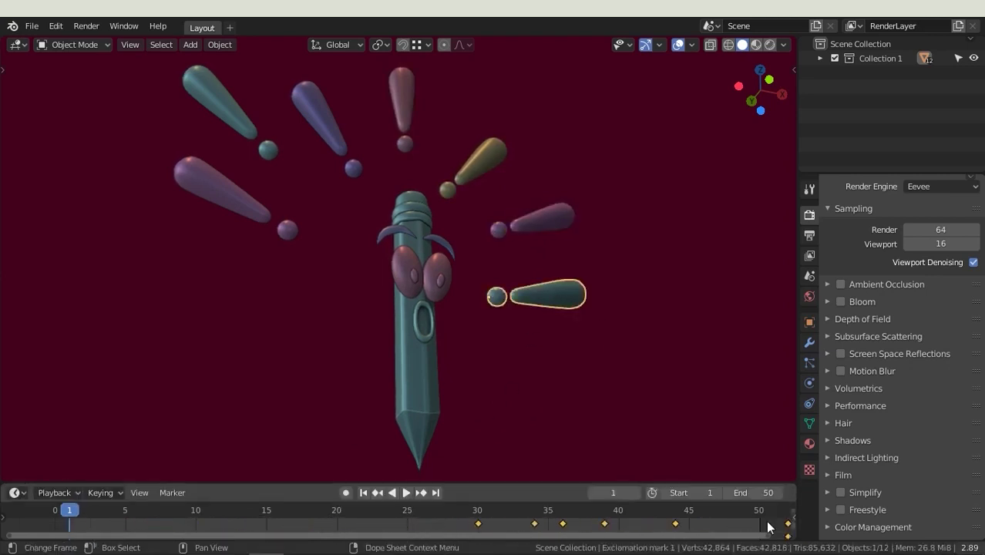
{"action": "left_click", "coordinate": [406, 494]}
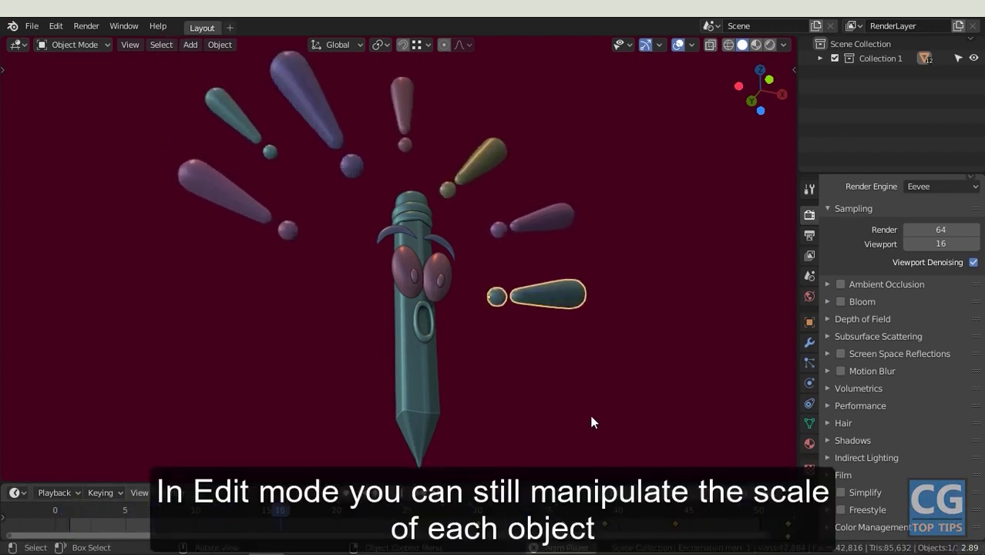
{"action": "left_click", "coordinate": [593, 422]}
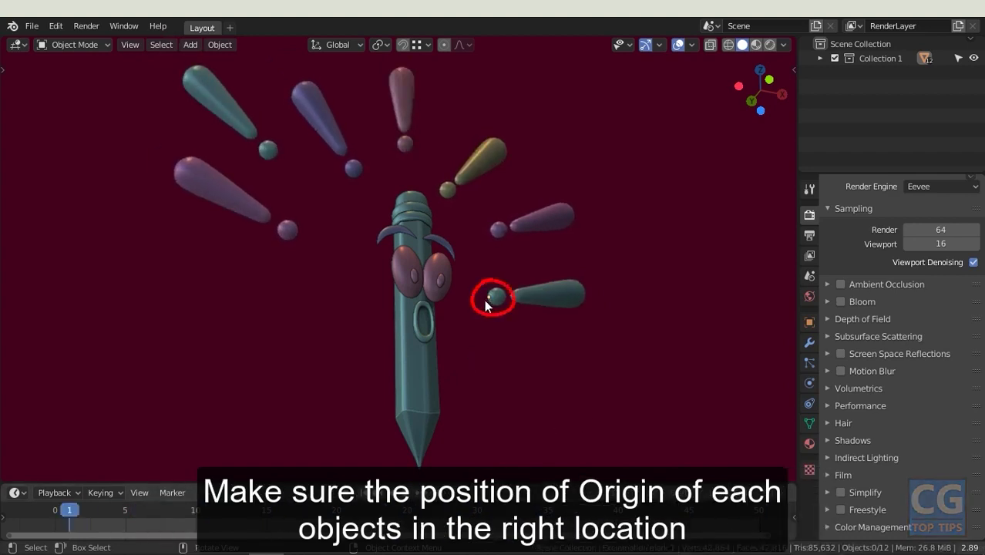
{"action": "left_click", "coordinate": [497, 240]}
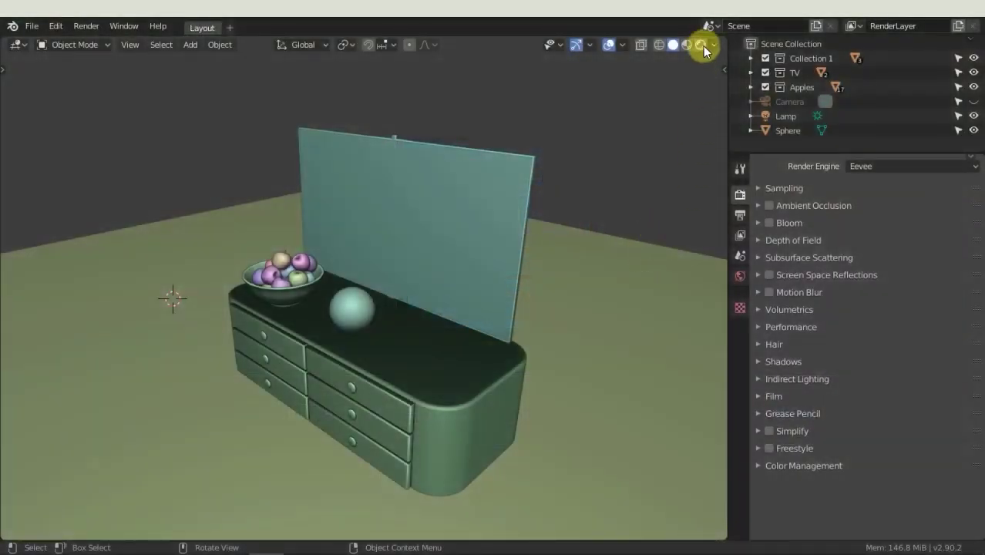
Switch the viewport to Rendered shading with Screen Space Reflections enabled
{"action": "left_click", "coordinate": [702, 45]}
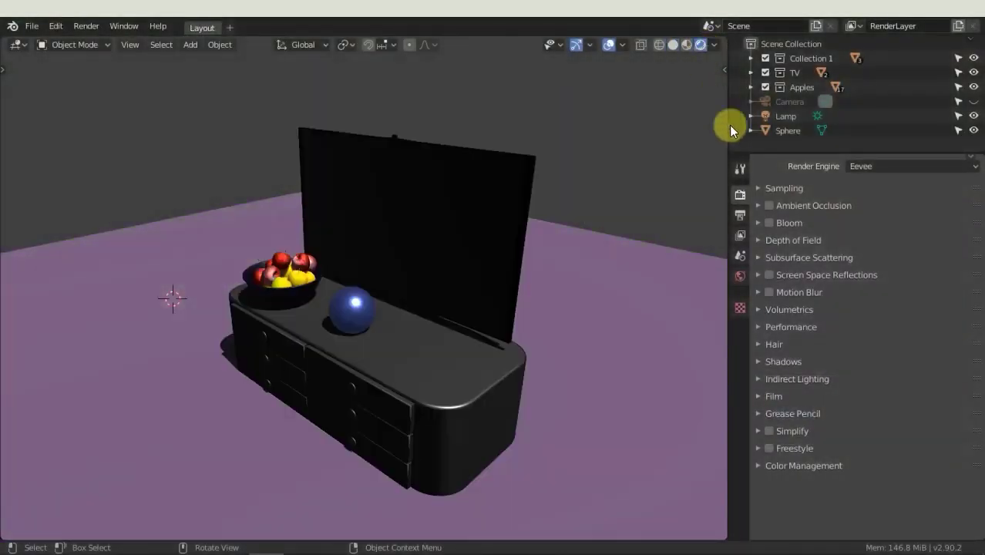
{"action": "left_click", "coordinate": [770, 275]}
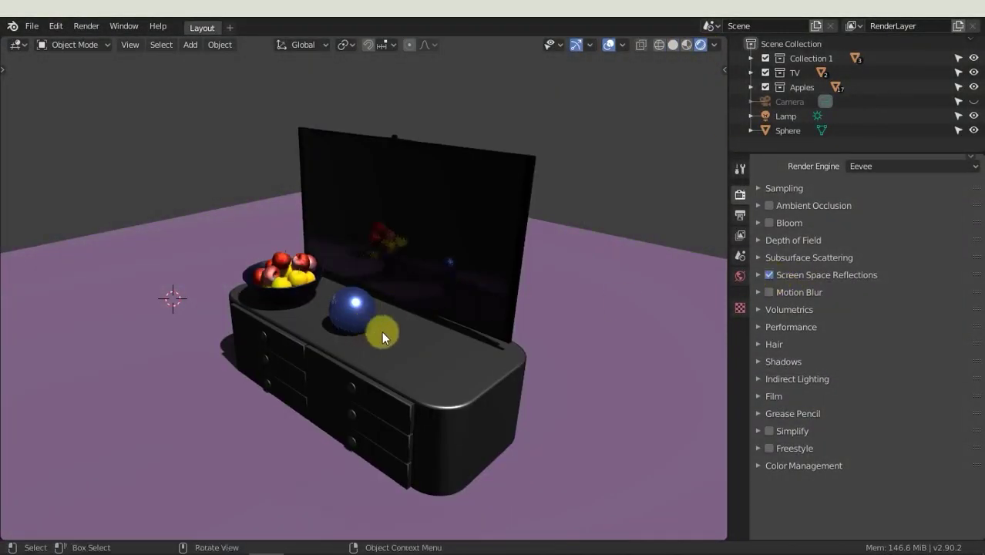
{"action": "middle_click_drag", "start_coordinate": [382, 331], "coordinate": [368, 338]}
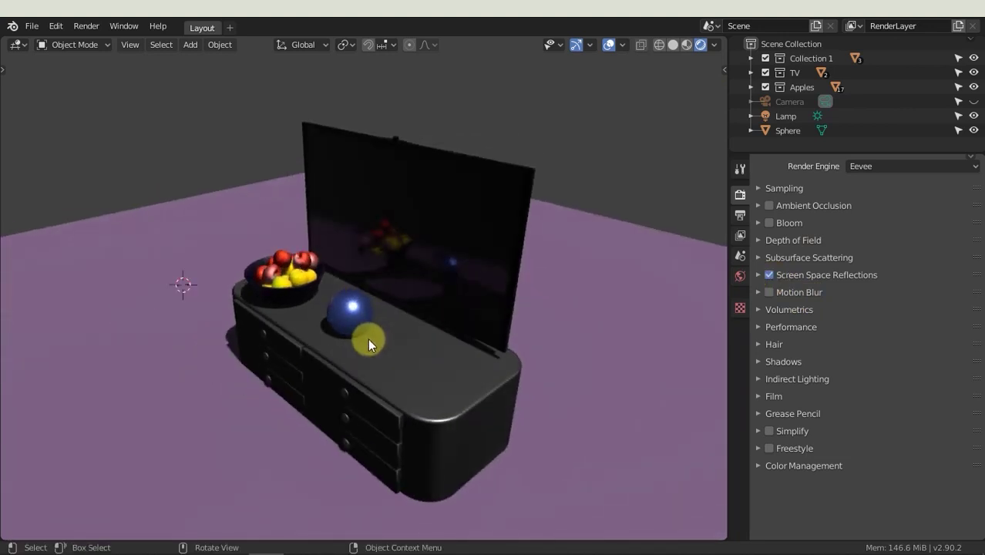
Snap the 3D cursor to the TV's origin
{"action": "left_click", "coordinate": [409, 221]}
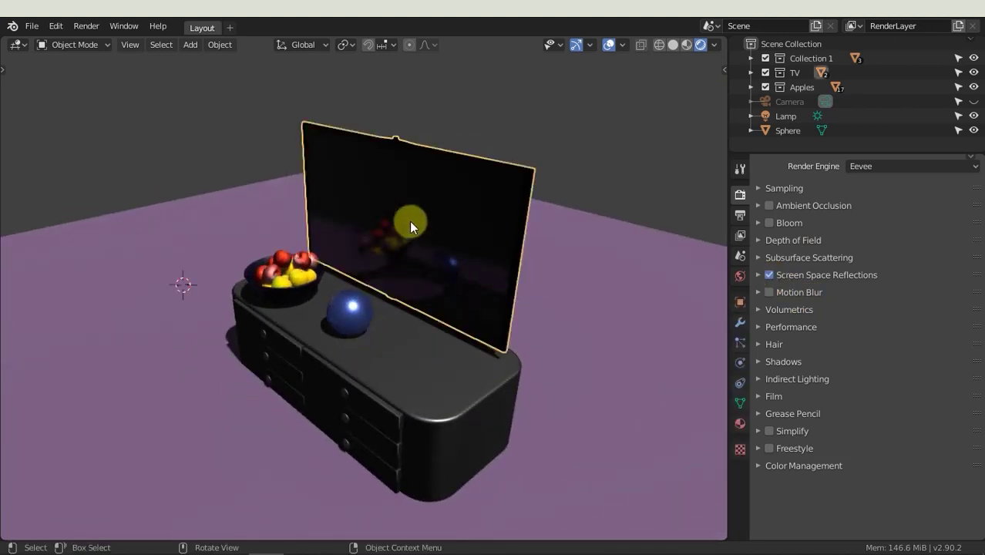
{"action": "key", "text": "shift+s"}
{"action": "left_click", "coordinate": [409, 300]}
{"action": "left_click", "coordinate": [191, 45]}
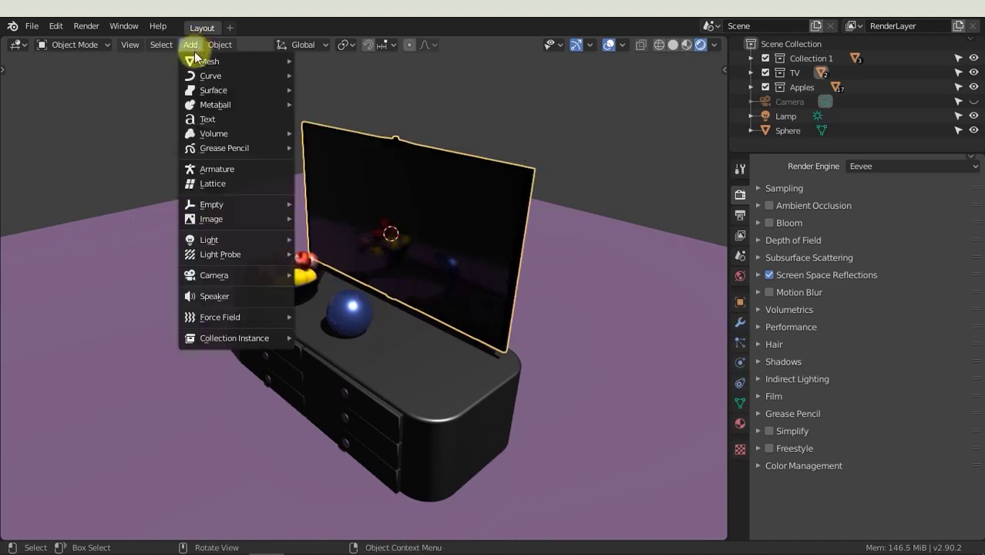
Add a Box reflection cubemap scaled around the scene, with clipping start 0.500
{"action": "left_click", "coordinate": [315, 252]}
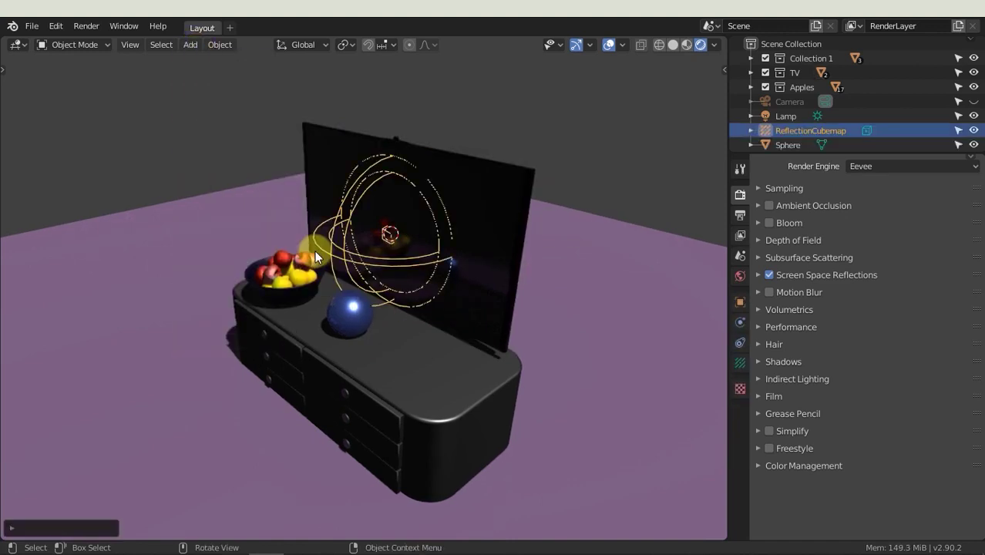
{"action": "left_click", "coordinate": [742, 360]}
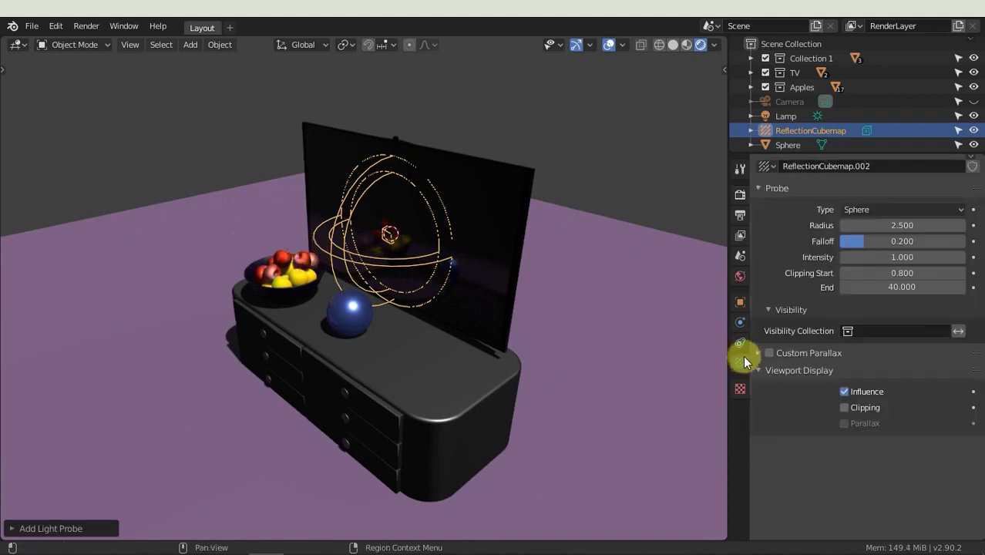
{"action": "left_click", "coordinate": [855, 218]}
{"action": "left_click", "coordinate": [856, 242]}
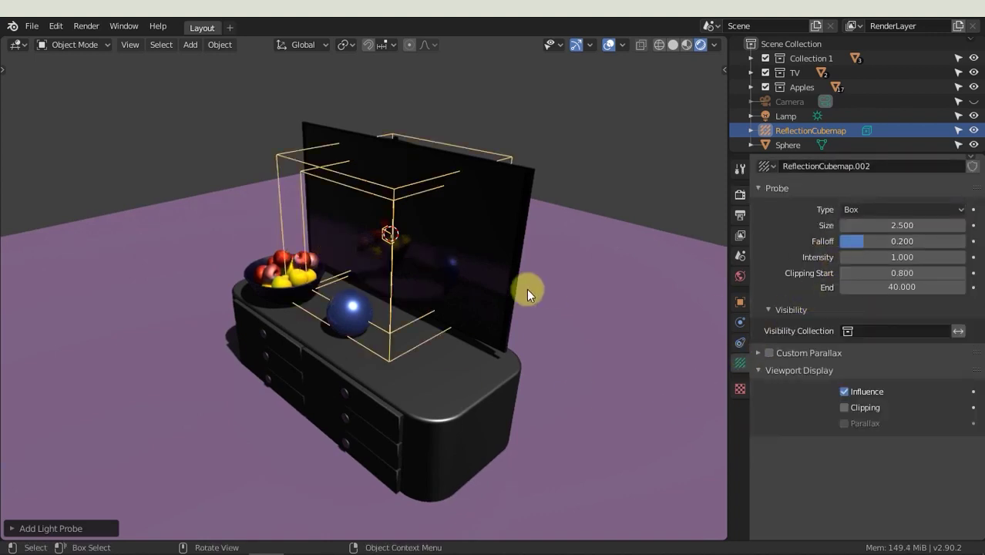
{"action": "key", "text": "s"}
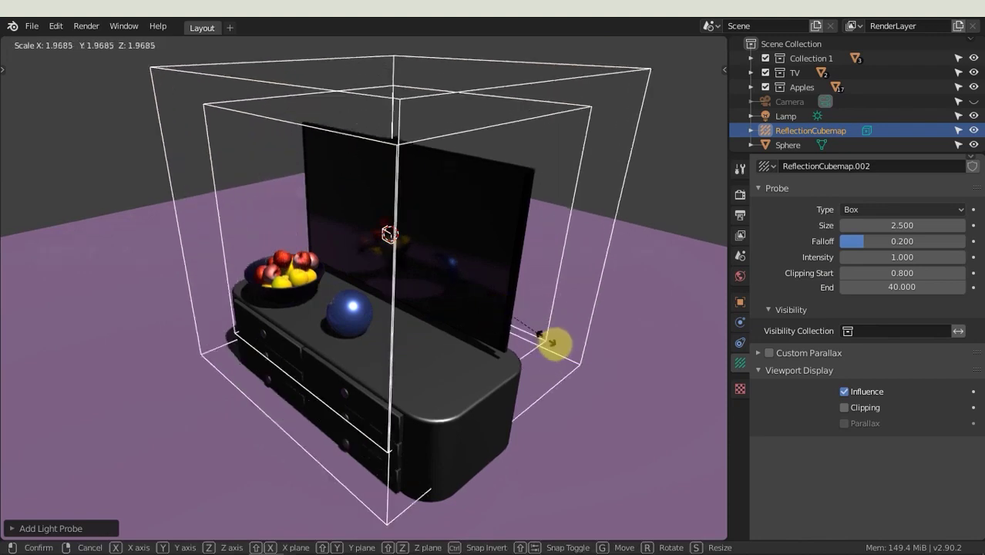
{"action": "left_click", "coordinate": [589, 364]}
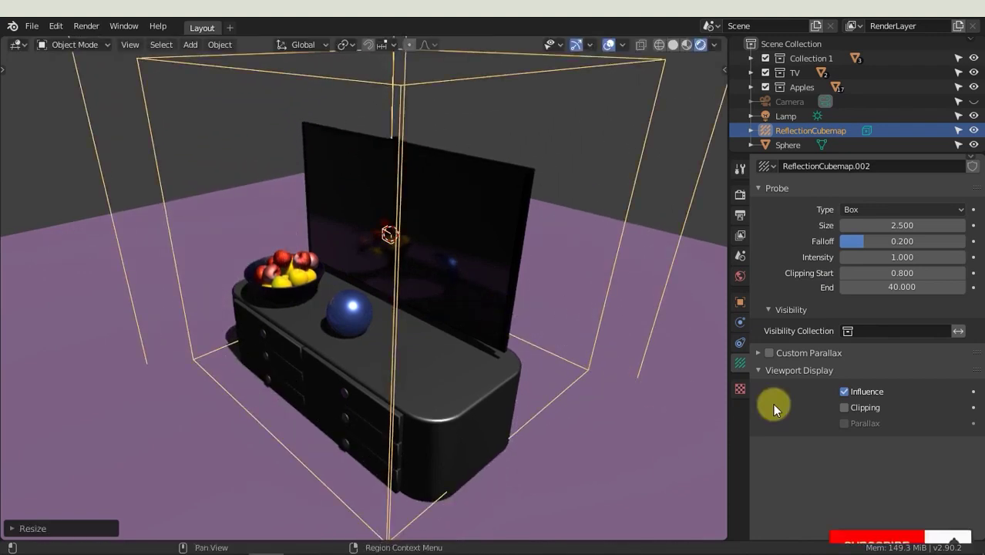
{"action": "left_click", "coordinate": [844, 408]}
{"action": "left_click_drag", "start_coordinate": [888, 273], "coordinate": [878, 276]}
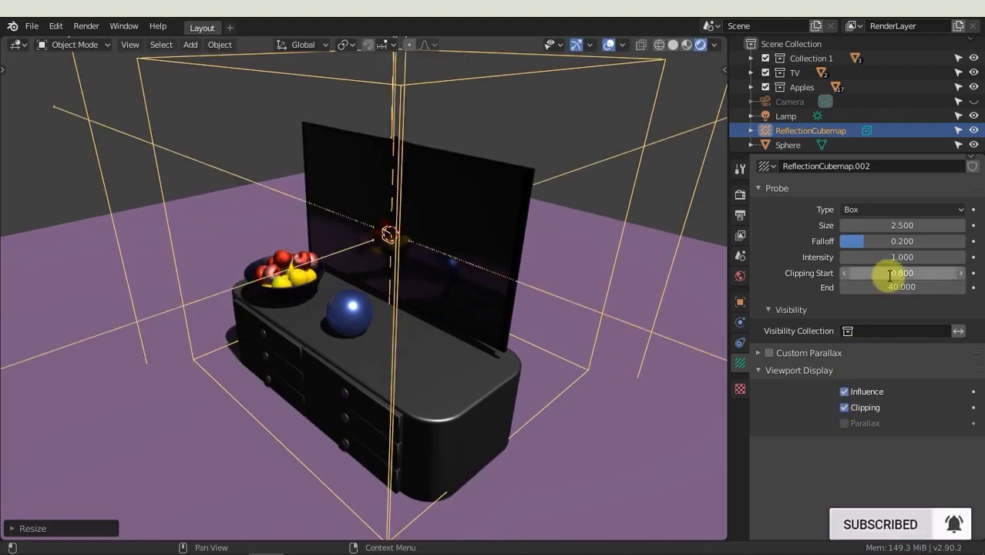
Bake the indirect lighting in render settings and hide the probe
{"action": "left_click", "coordinate": [740, 195]}
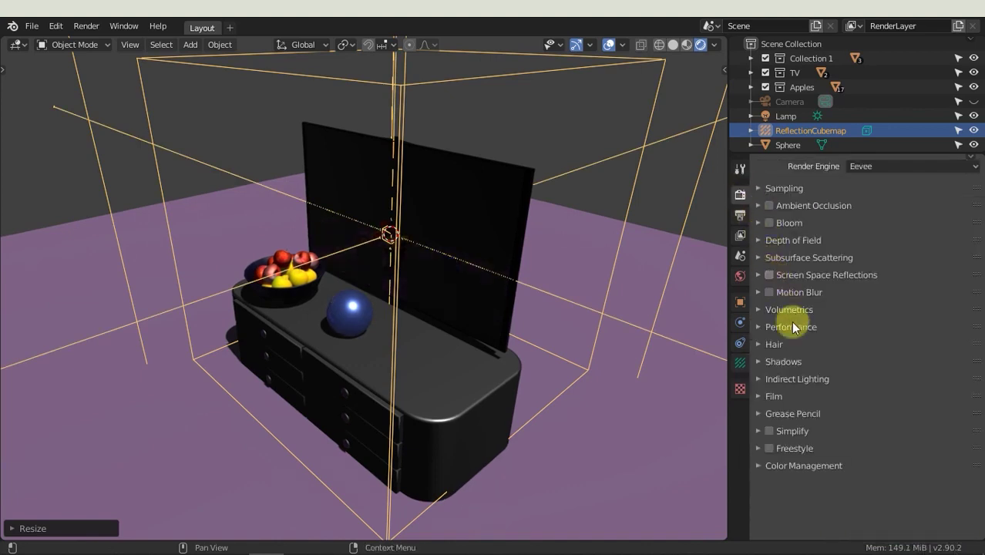
{"action": "left_click", "coordinate": [776, 376]}
{"action": "scroll", "coordinate": [778, 377], "scroll_direction": "down", "scroll_amount": 4}
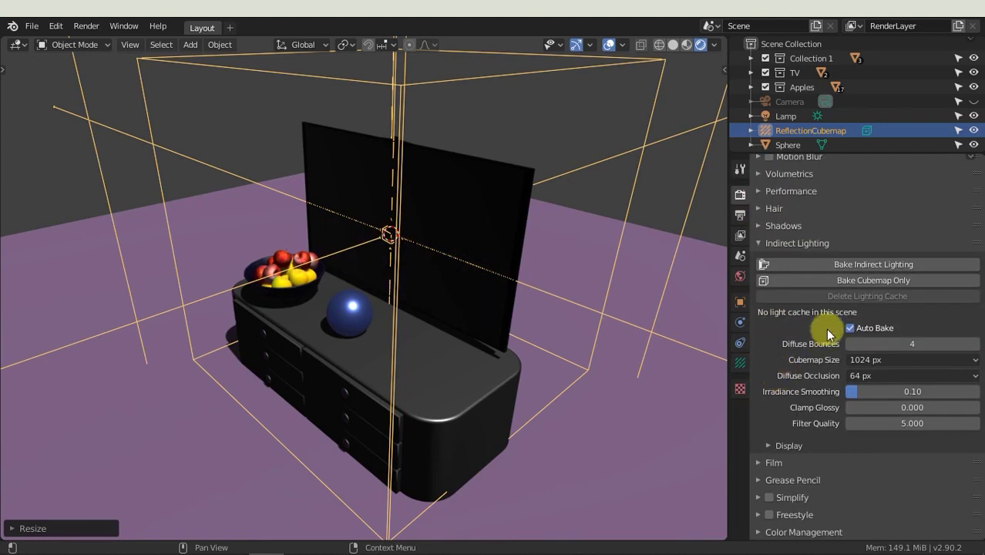
{"action": "left_click", "coordinate": [860, 264]}
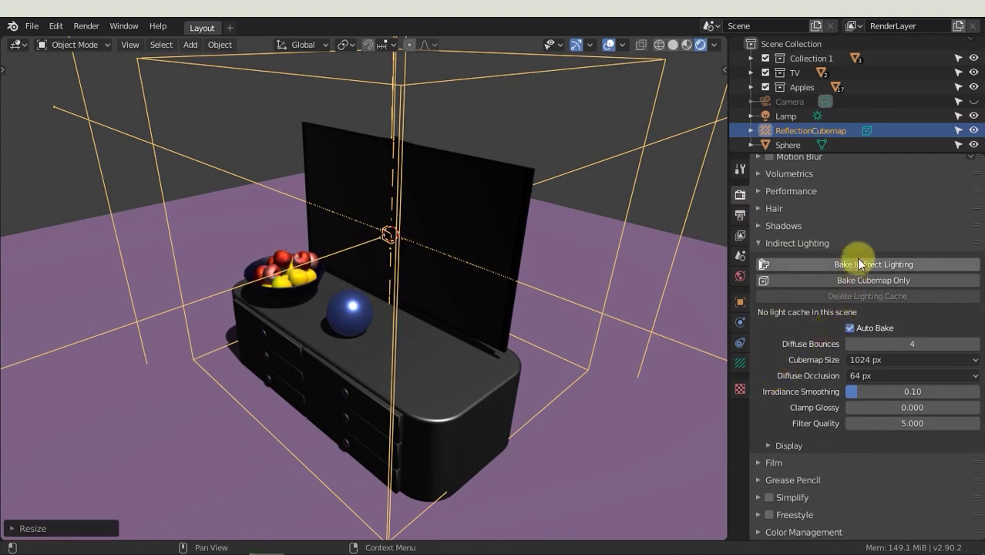
{"action": "key", "text": "h"}
{"action": "mouse_move", "coordinate": [640, 192]}
{"action": "middle_mouse_down"}
{"action": "mouse_move", "coordinate": [475, 276]}
{"action": "mouse_move", "coordinate": [515, 264]}
{"action": "mouse_move", "coordinate": [543, 309]}
{"action": "mouse_move", "coordinate": [441, 271]}
{"action": "middle_mouse_up"}
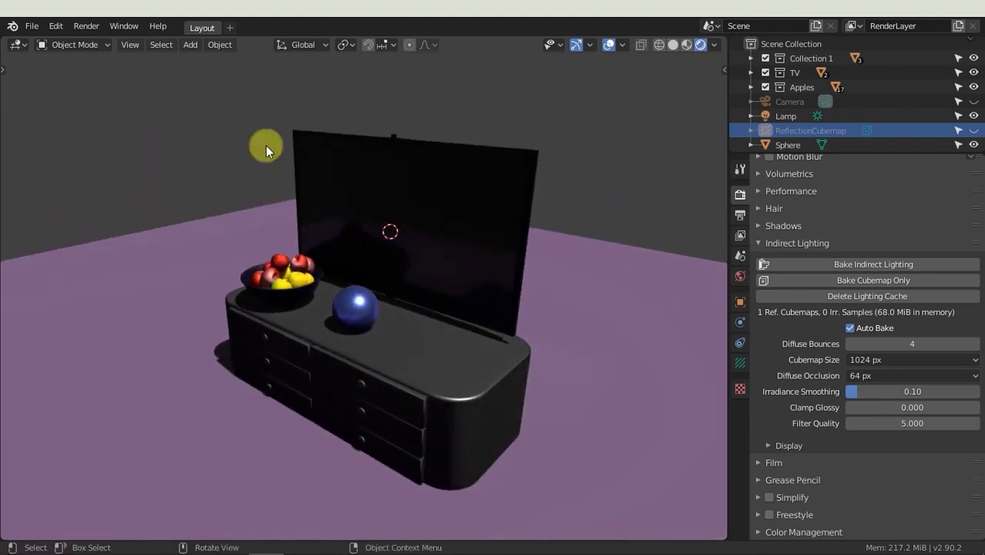
Add a Reflection Plane probe rotated 90° on the X axis
{"action": "left_click", "coordinate": [192, 45]}
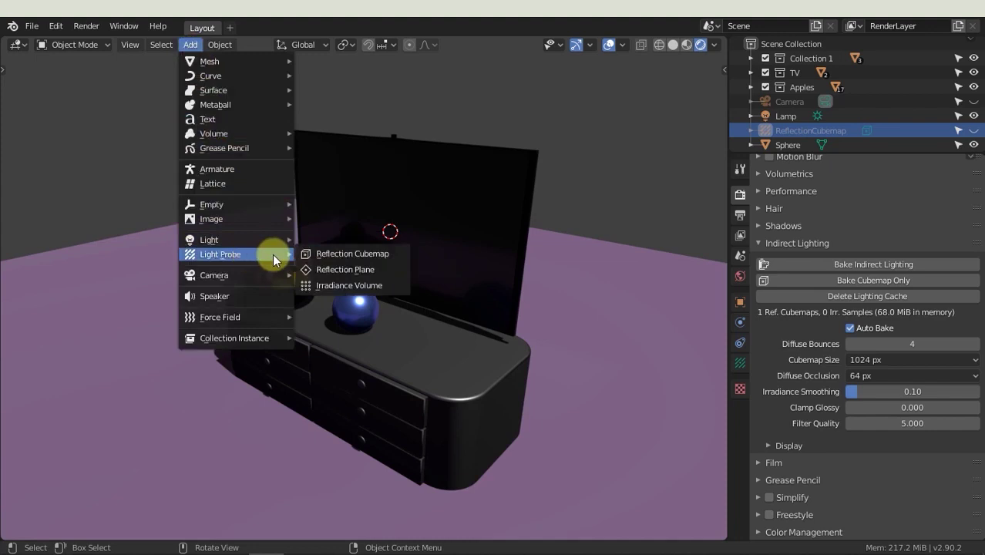
{"action": "left_click", "coordinate": [319, 268]}
{"action": "type", "text": "r"}
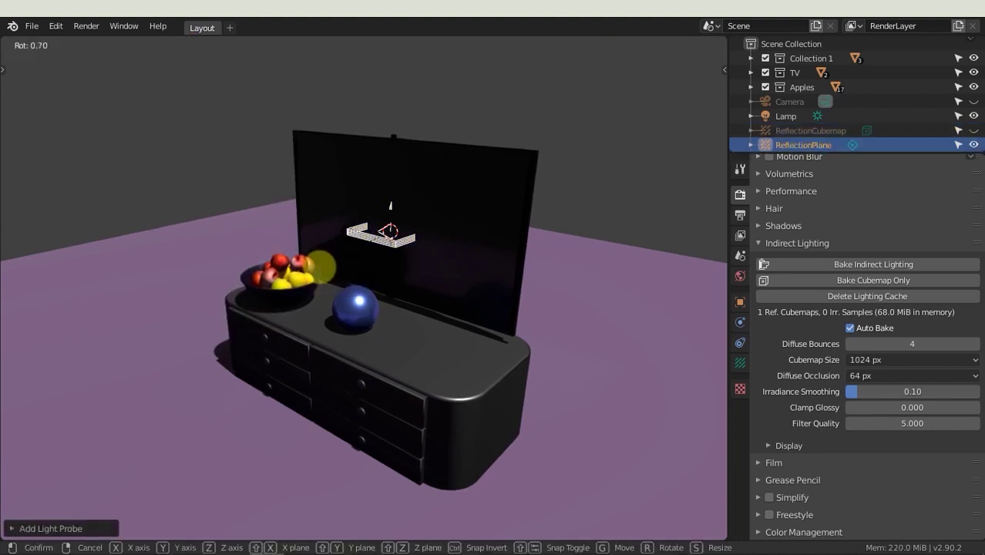
{"action": "type", "text": "x90"}
{"action": "key", "text": "Return"}
Scale the reflection plane along X and Z to fit the TV screen
{"action": "key", "text": "s"}
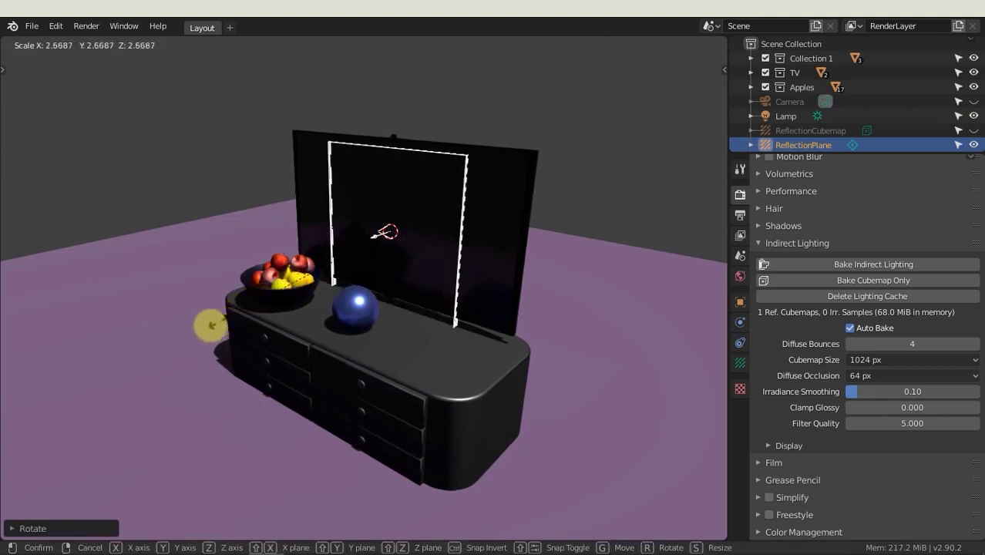
{"action": "left_click", "coordinate": [211, 325]}
{"action": "key", "text": "s"}
{"action": "key", "text": "x"}
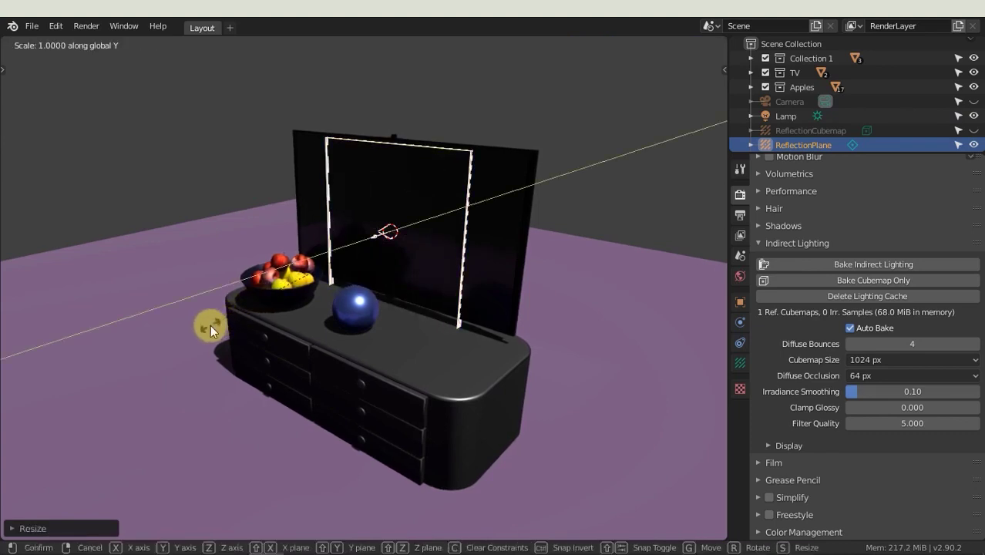
{"action": "left_click", "coordinate": [87, 318]}
{"action": "key", "text": "s"}
{"action": "key", "text": "z"}
{"action": "left_click", "coordinate": [97, 315]}
{"action": "key", "text": "s"}
{"action": "key", "text": "z"}
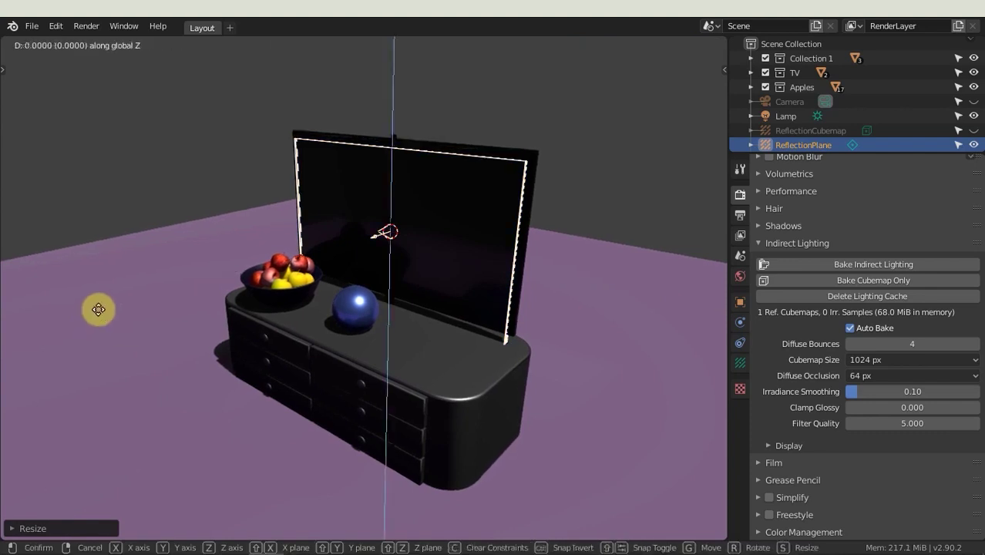
{"action": "left_click", "coordinate": [133, 300]}
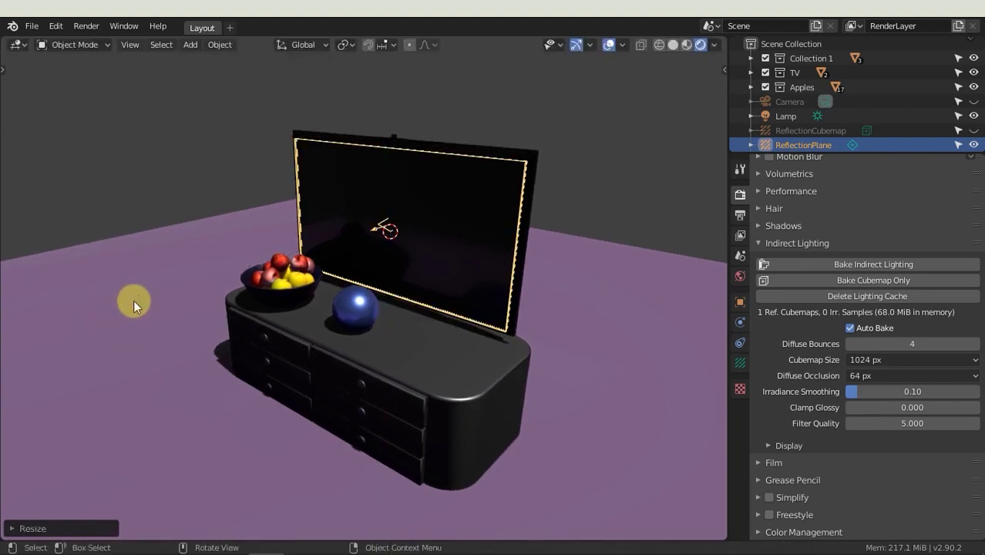
{"action": "key", "text": "s"}
{"action": "key", "text": "z"}
{"action": "left_click", "coordinate": [137, 297]}
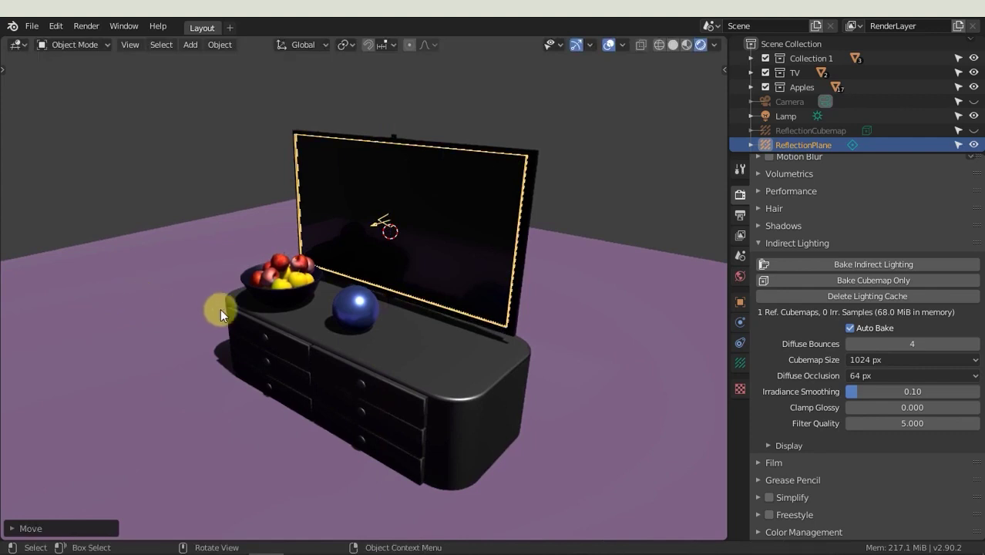
Delete the baked lighting cache and move the plane along Y just in front of the screen
{"action": "left_click", "coordinate": [730, 361]}
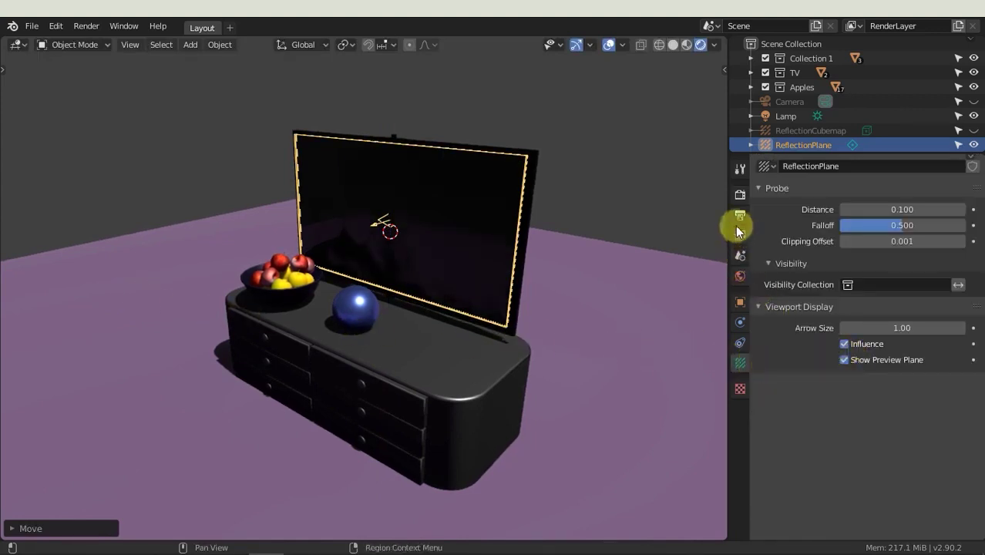
{"action": "left_click", "coordinate": [740, 194]}
{"action": "left_click", "coordinate": [861, 298]}
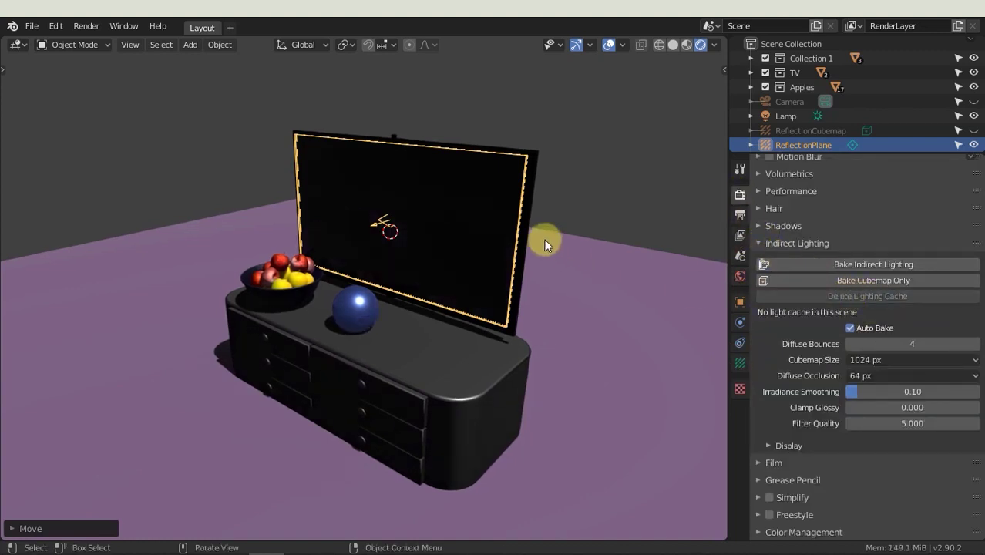
{"action": "key", "text": "g"}
{"action": "key", "text": "y"}
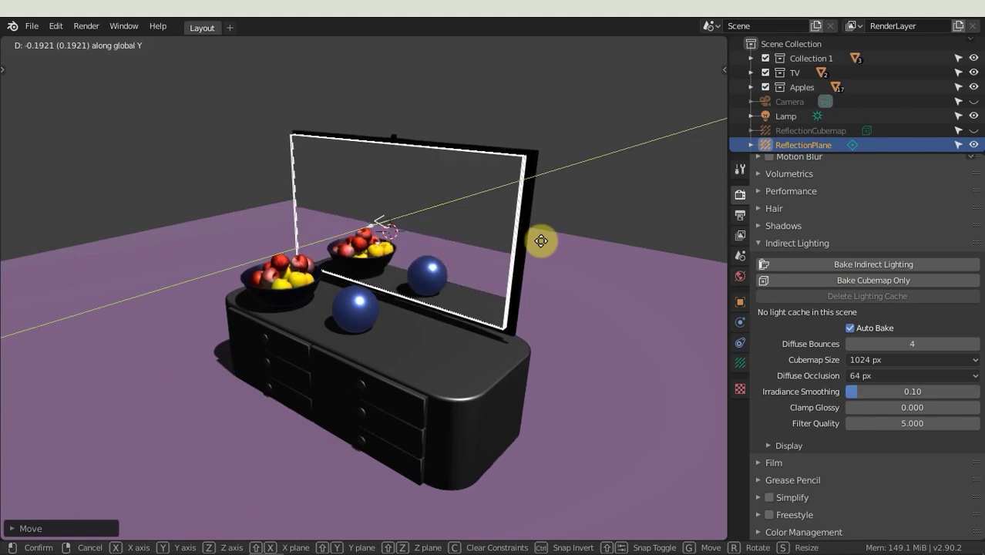
{"action": "left_click", "coordinate": [546, 233]}
{"action": "left_click", "coordinate": [569, 204]}
{"action": "mouse_move", "coordinate": [562, 208]}
{"action": "middle_mouse_down"}
{"action": "mouse_move", "coordinate": [576, 209]}
{"action": "mouse_move", "coordinate": [514, 206]}
{"action": "mouse_move", "coordinate": [517, 255]}
{"action": "mouse_move", "coordinate": [615, 226]}
{"action": "mouse_move", "coordinate": [513, 215]}
{"action": "middle_mouse_up"}
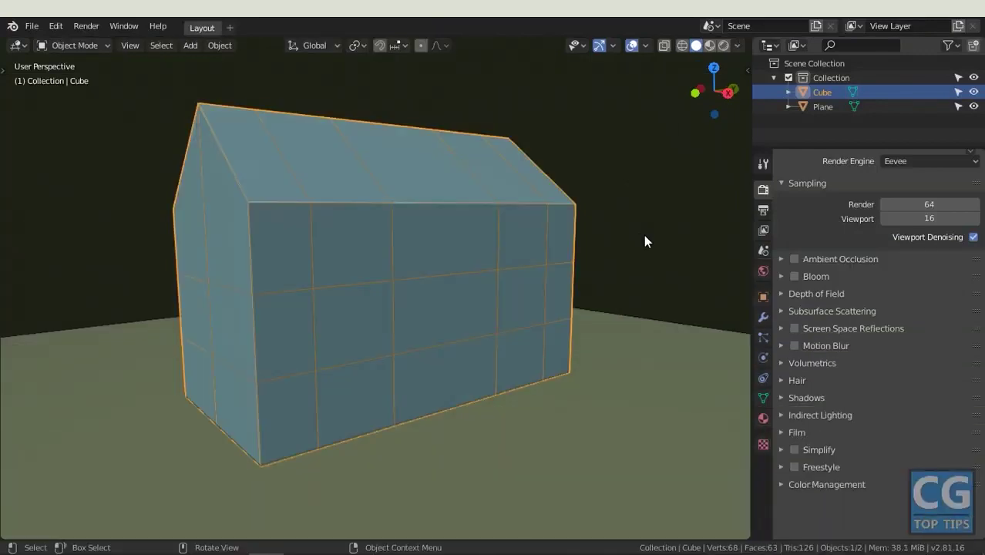
Enter Edit Mode on the house and select three faces on the front wall
{"action": "left_click", "coordinate": [645, 238]}
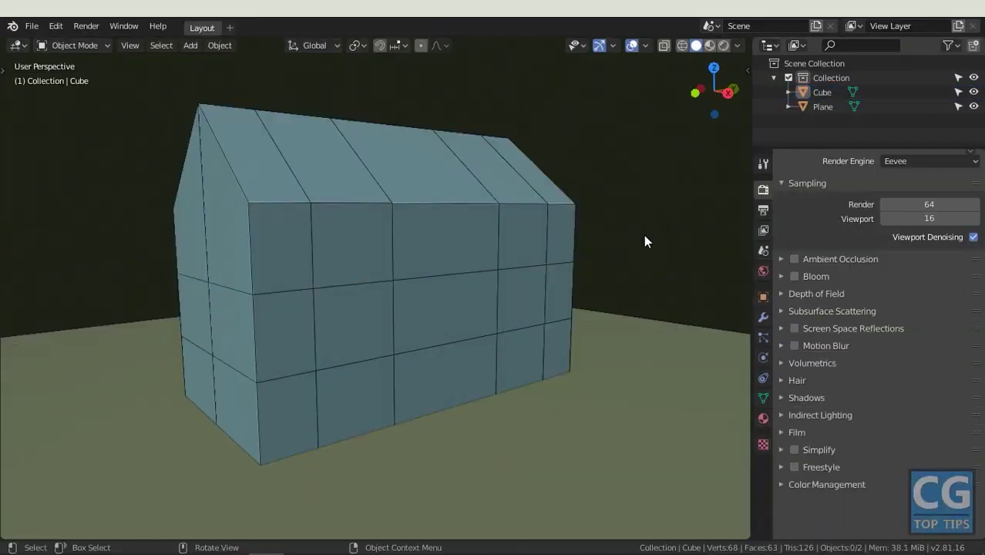
{"action": "left_click", "coordinate": [528, 249]}
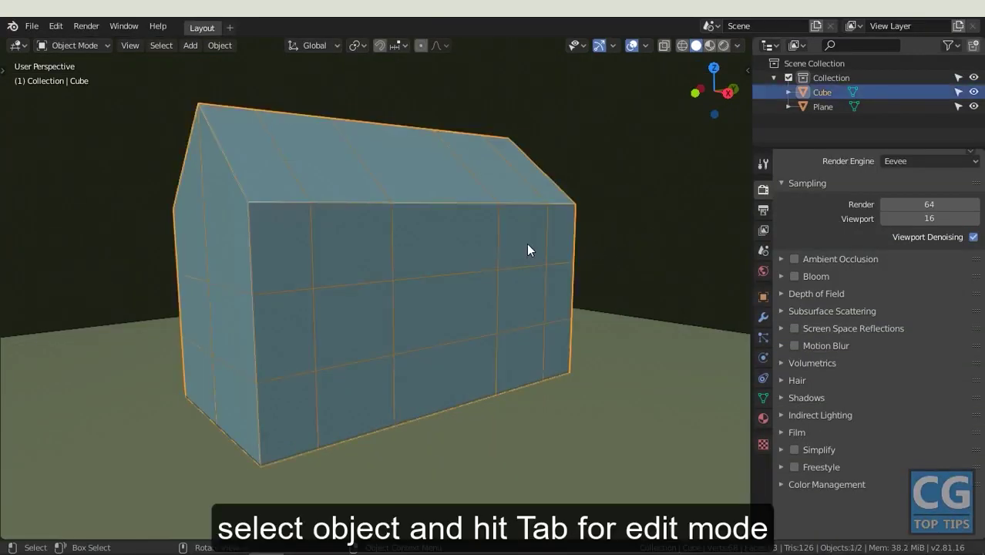
{"action": "key", "text": "Tab"}
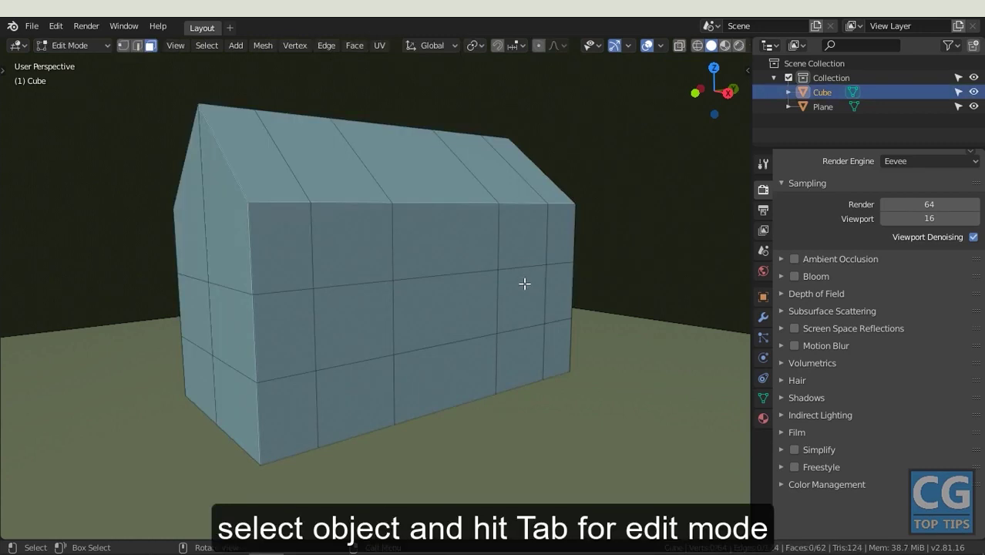
{"action": "left_click", "coordinate": [524, 295]}
{"action": "left_click", "coordinate": [465, 299], "text": "shift"}
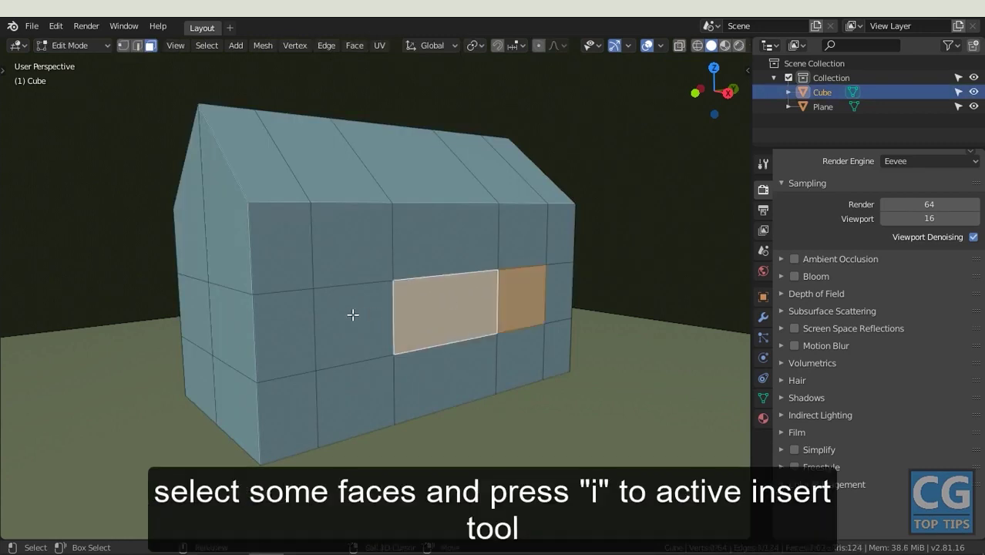
{"action": "left_click", "coordinate": [352, 315], "text": "shift"}
Inset the three faces individually and extrude them 0.175 m into the wall
{"action": "key", "text": "i"}
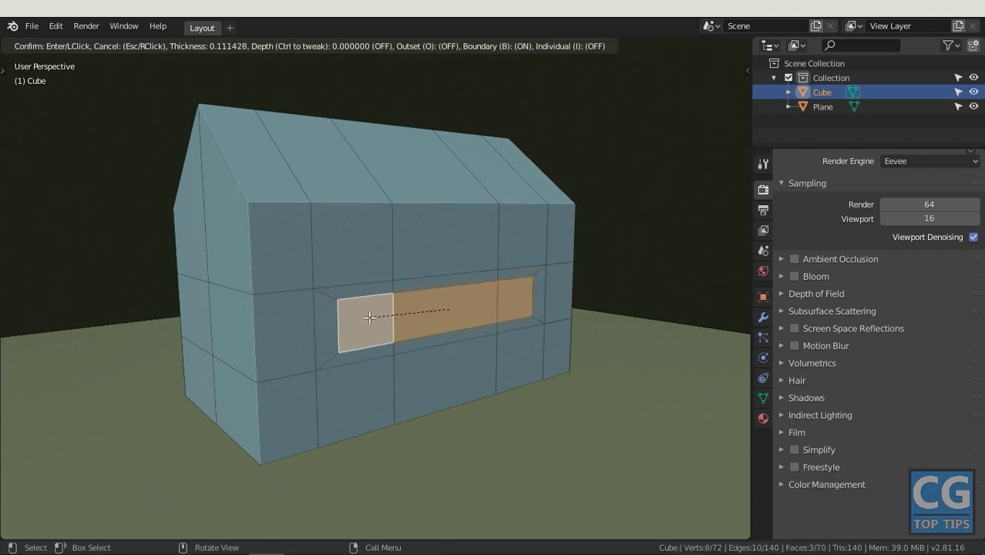
{"action": "key", "text": "Escape"}
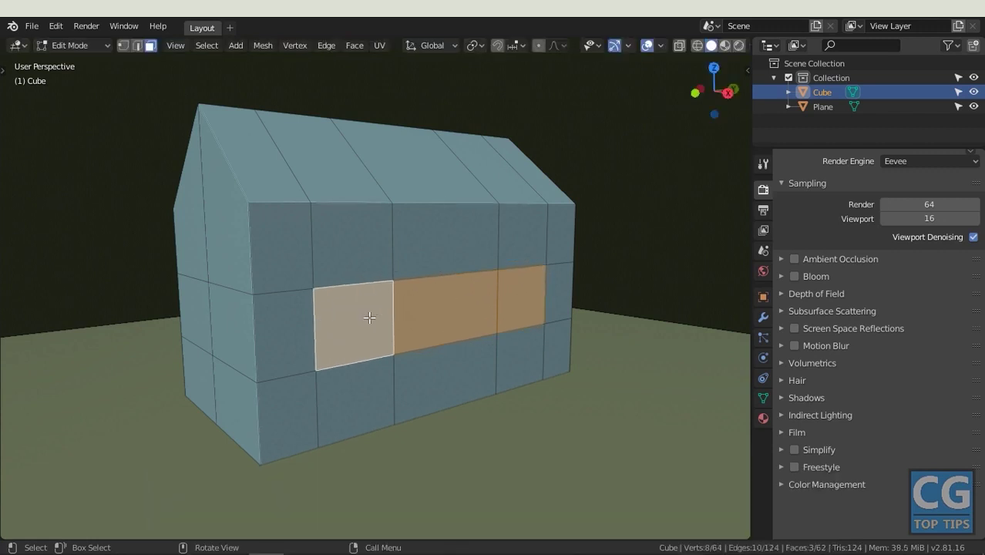
{"action": "key", "text": "i"}
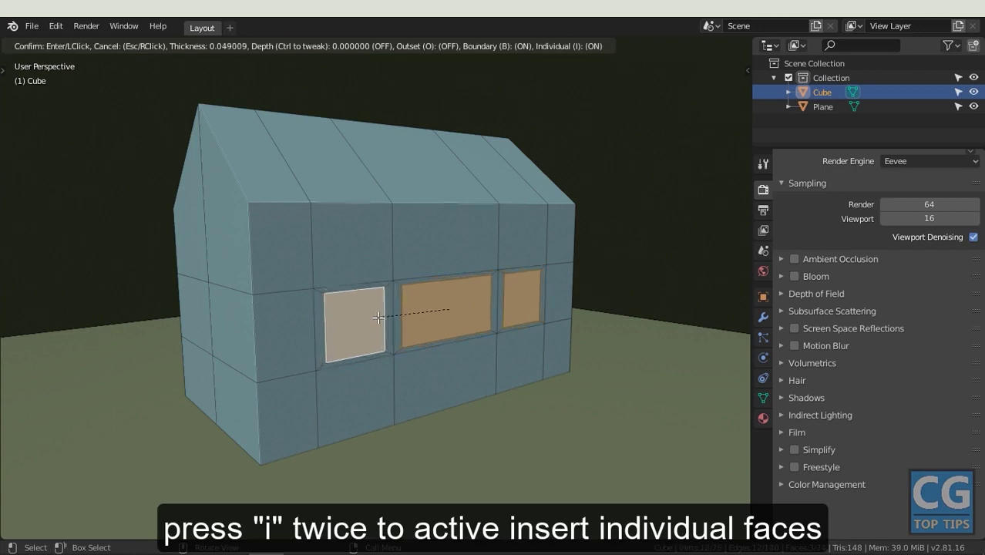
{"action": "left_click", "coordinate": [379, 317]}
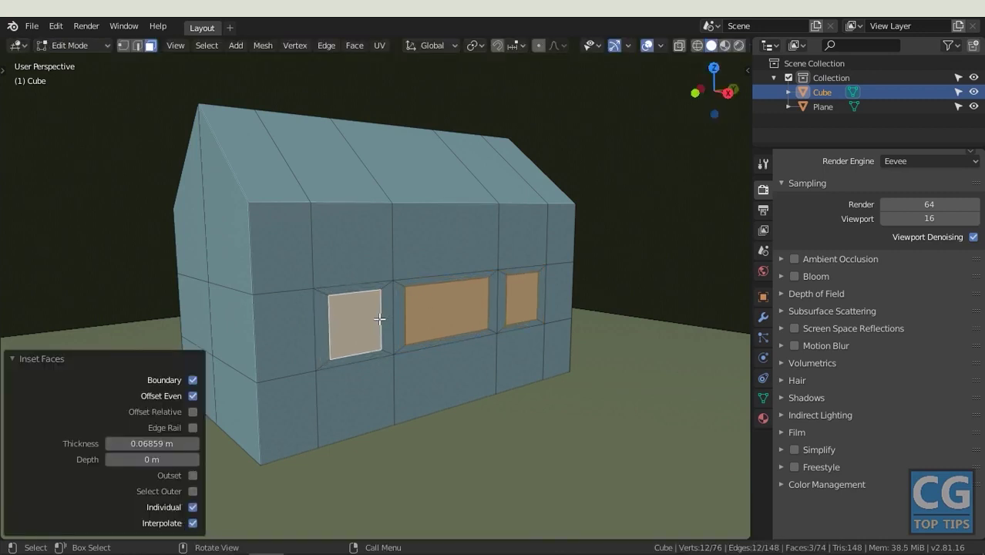
{"action": "key", "text": "e"}
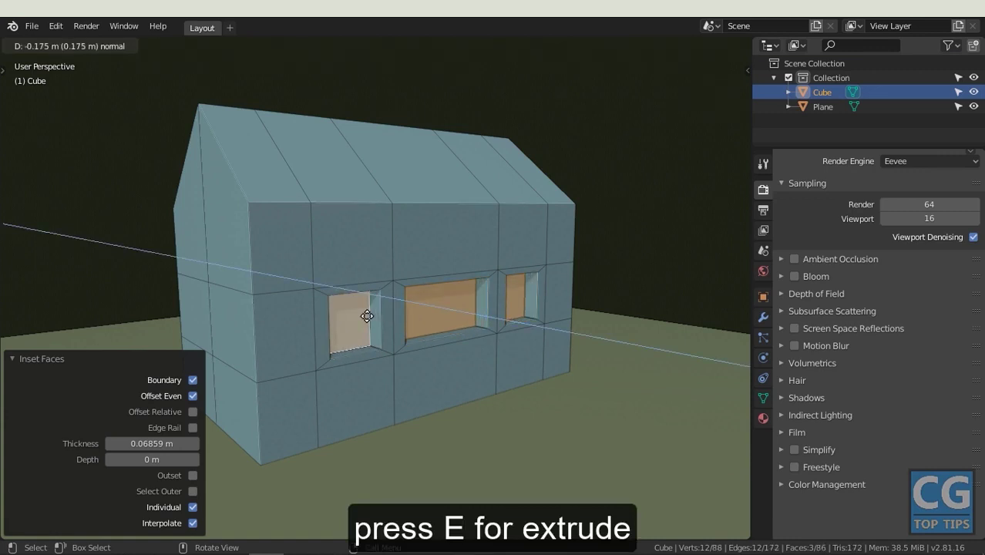
{"action": "left_click", "coordinate": [367, 316]}
{"action": "mouse_move", "coordinate": [367, 316]}
{"action": "middle_mouse_down"}
{"action": "mouse_move", "coordinate": [338, 308]}
{"action": "mouse_move", "coordinate": [318, 322]}
{"action": "middle_mouse_up"}
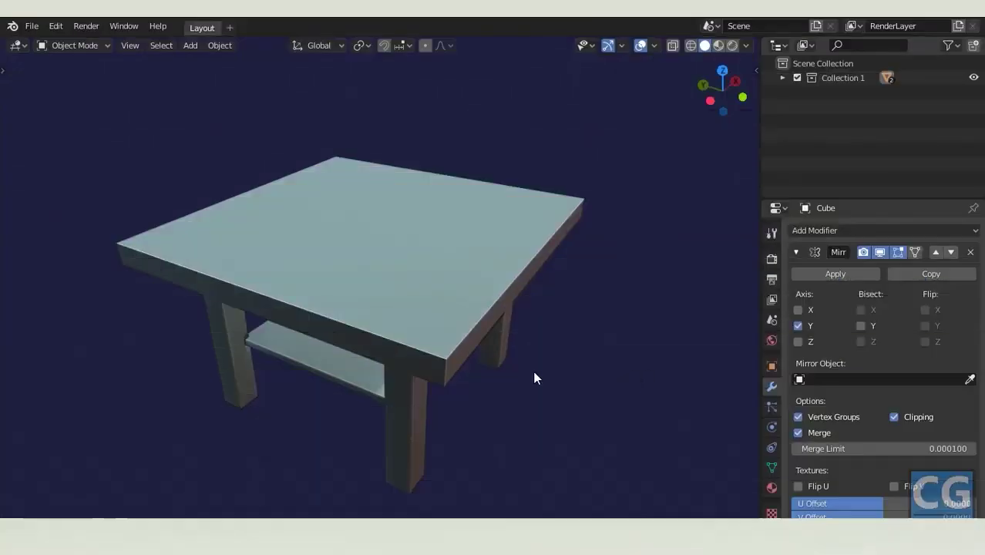
Inset the tabletop with Boundary off, extrude it down along Z, then undo
{"action": "left_click", "coordinate": [89, 48]}
{"action": "left_click", "coordinate": [94, 80]}
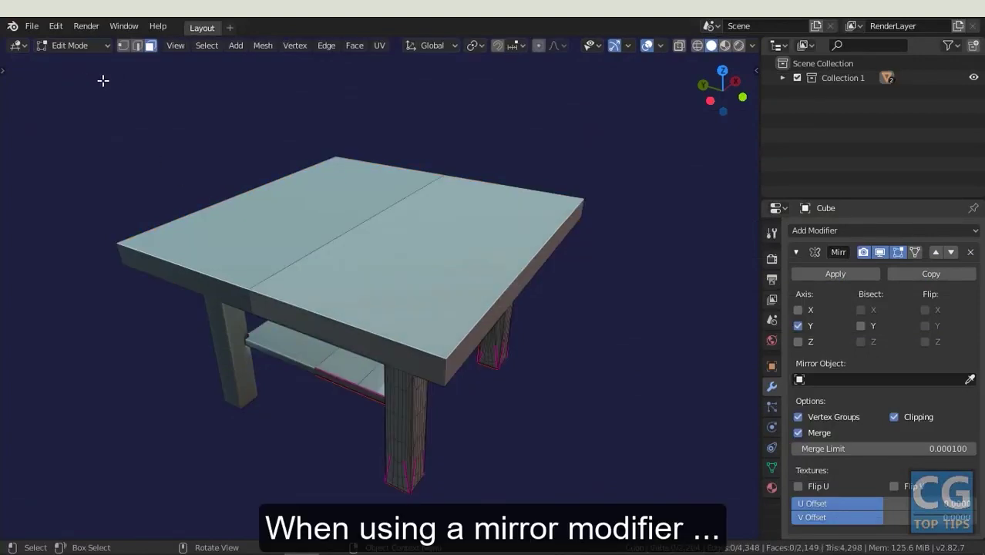
{"action": "left_click", "coordinate": [440, 264]}
{"action": "key", "text": "i"}
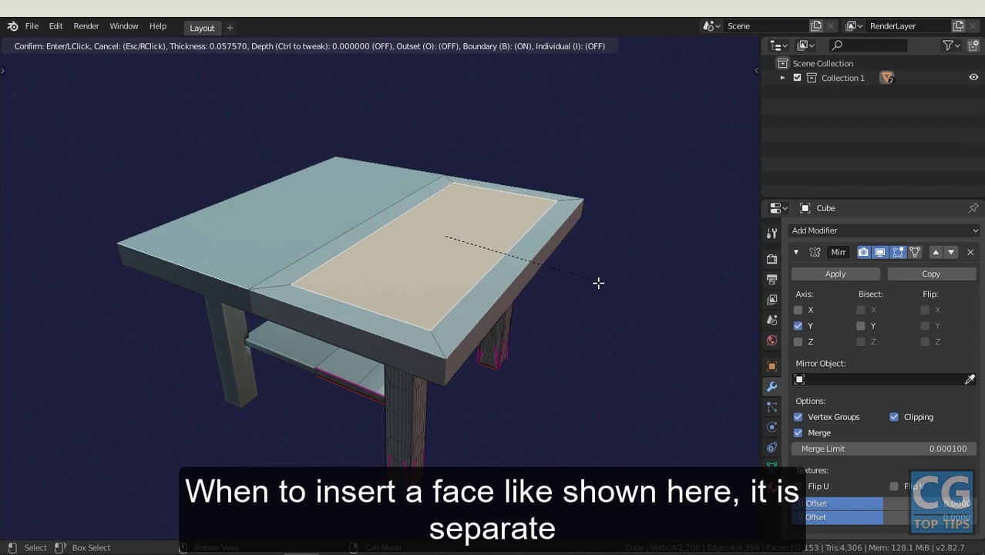
{"action": "key", "text": "b"}
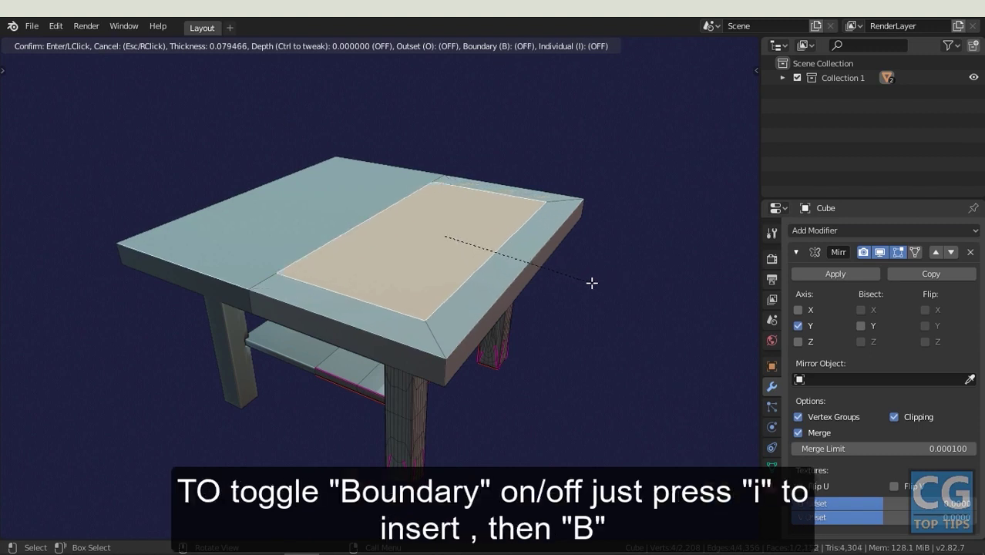
{"action": "left_click", "coordinate": [587, 284]}
{"action": "key", "text": "e"}
{"action": "key", "text": "z"}
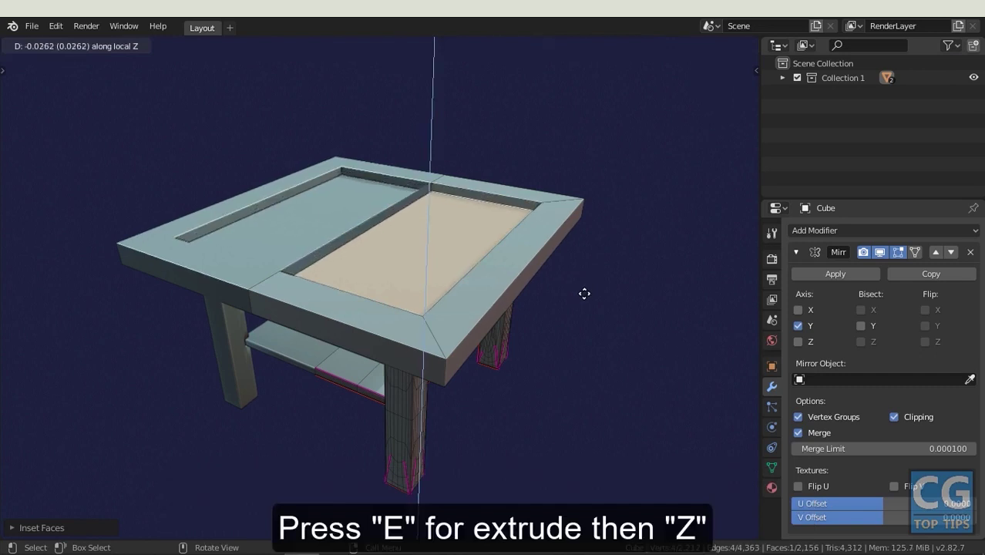
{"action": "left_click", "coordinate": [585, 297]}
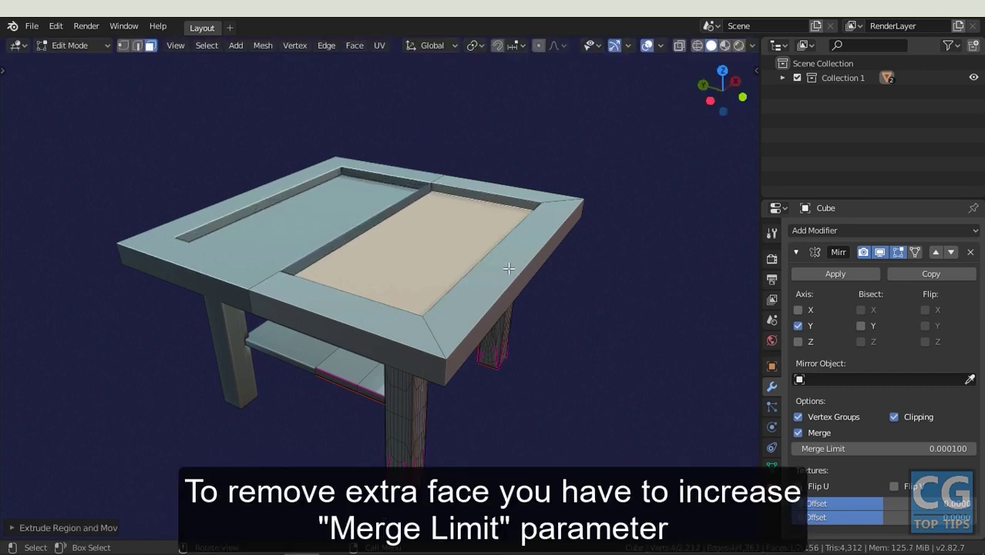
{"action": "key", "text": "ctrl+z"}
Set the Mirror Merge Limit to 0.003 and extrude the tabletop groove again
{"action": "left_click", "coordinate": [914, 449]}
{"action": "type", "text": "0.003"}
{"action": "key", "text": "Return"}
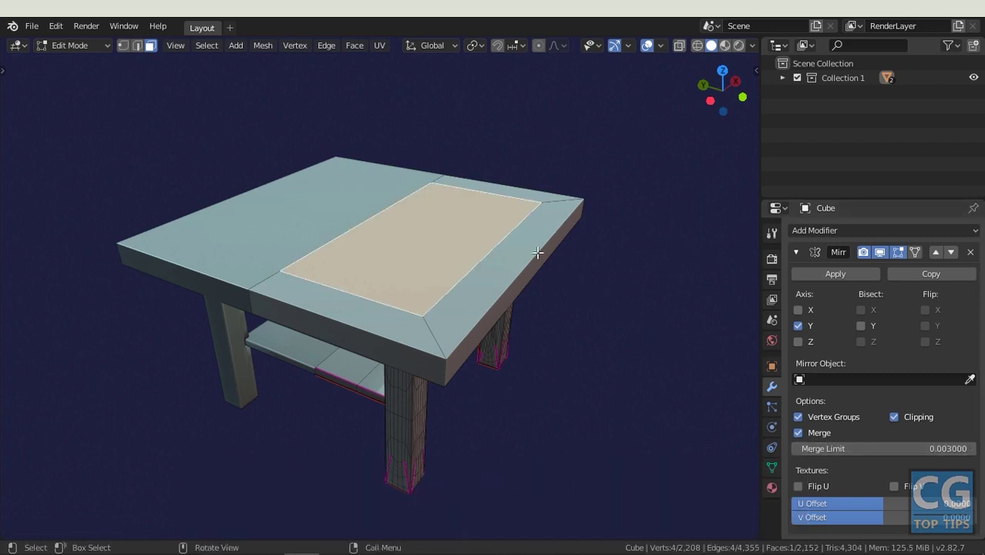
{"action": "key", "text": "e"}
{"action": "left_click", "coordinate": [582, 280]}
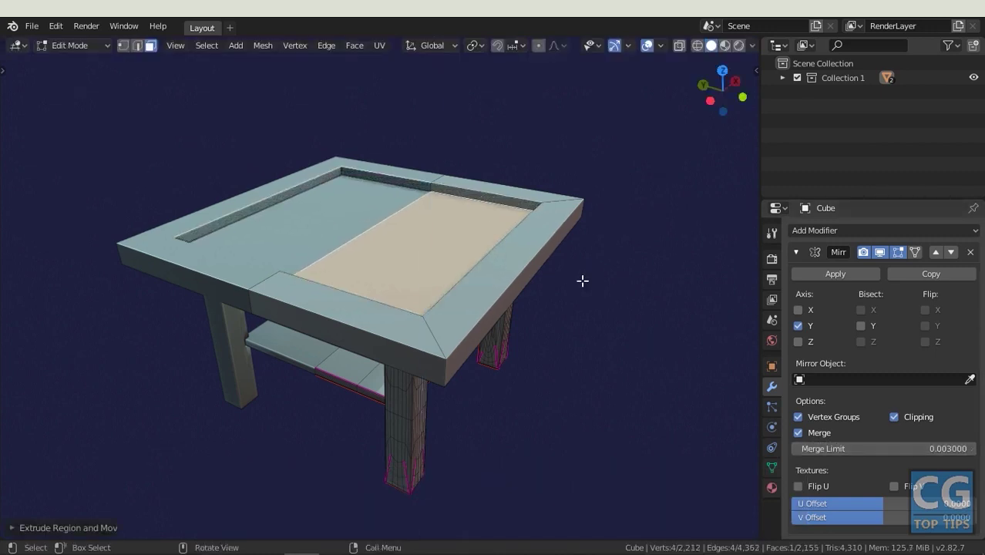
{"action": "key", "text": "Tab"}
{"action": "mouse_move", "coordinate": [366, 248]}
{"action": "middle_mouse_down"}
{"action": "mouse_move", "coordinate": [415, 329]}
{"action": "mouse_move", "coordinate": [452, 318]}
{"action": "middle_mouse_up"}
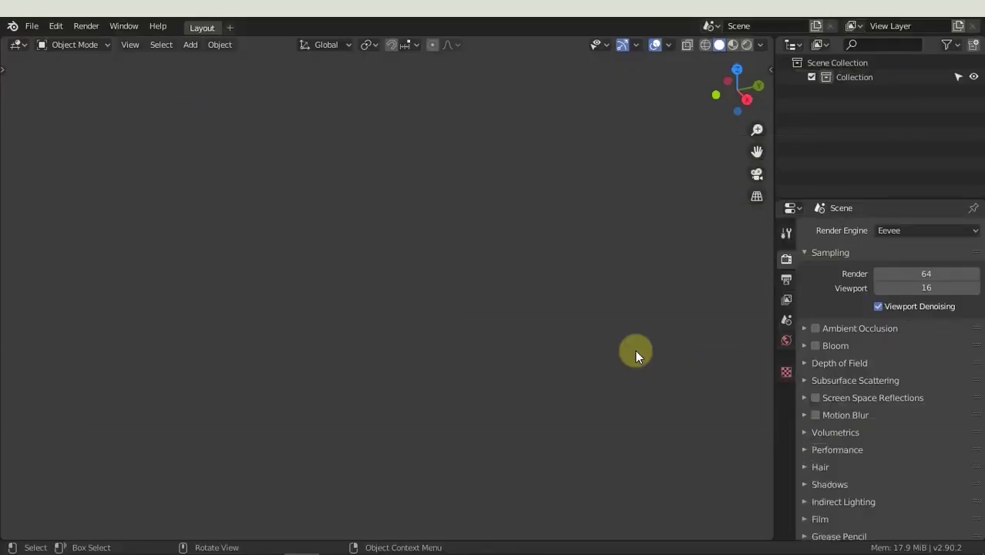
Split the viewport into extra areas and turn the bottom one into a Video Sequencer
{"action": "left_click_drag", "start_coordinate": [6, 542], "coordinate": [8, 371]}
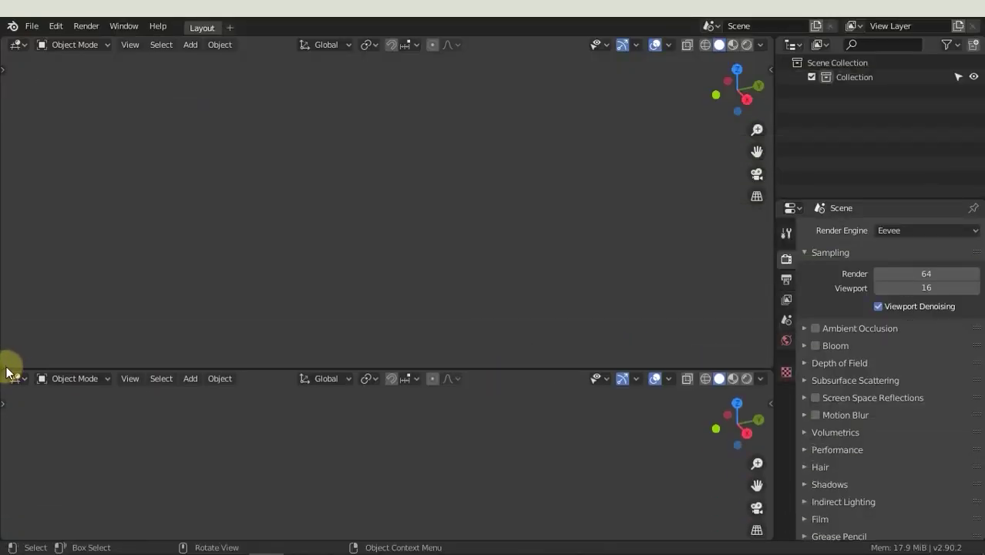
{"action": "left_click_drag", "start_coordinate": [6, 334], "coordinate": [13, 276]}
{"action": "left_click", "coordinate": [17, 377]}
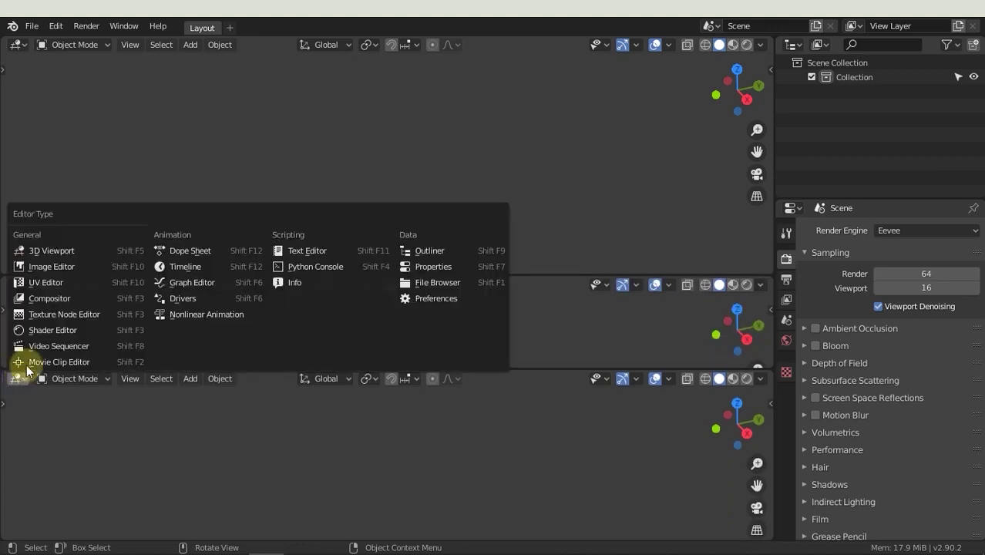
{"action": "left_click", "coordinate": [54, 347]}
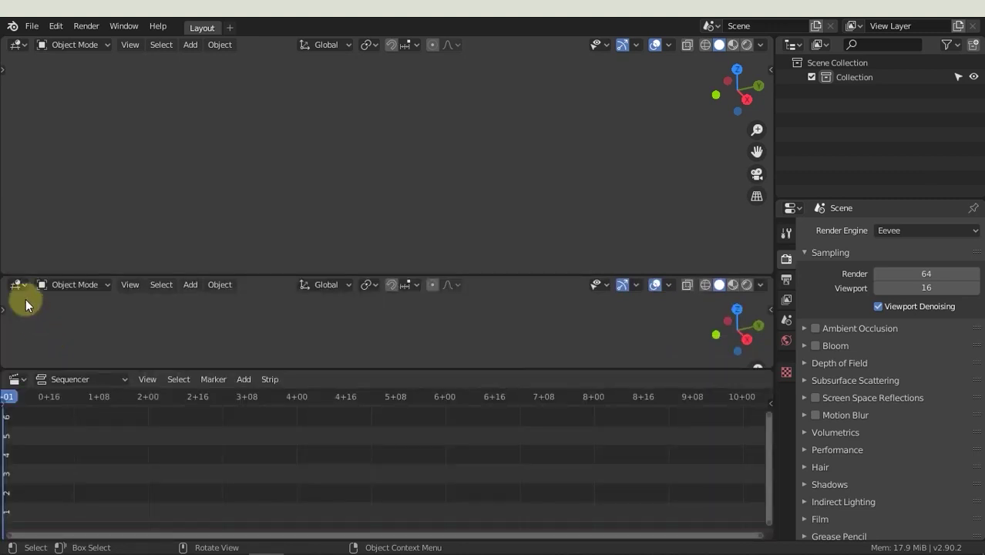
{"action": "left_click", "coordinate": [17, 284]}
Add Voice Track.mp3 as a sound strip
{"action": "left_click", "coordinate": [176, 351]}
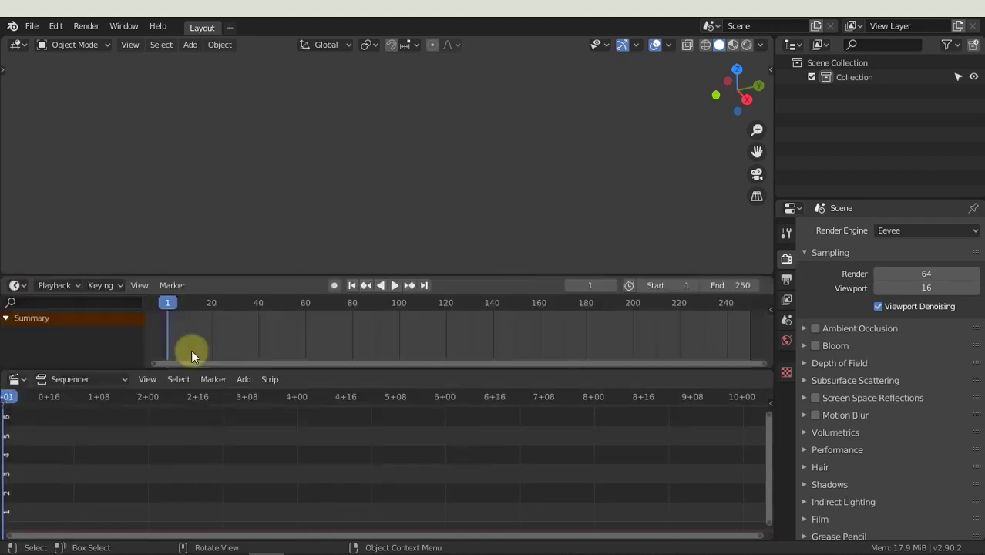
{"action": "left_click", "coordinate": [244, 379]}
{"action": "left_click", "coordinate": [317, 301]}
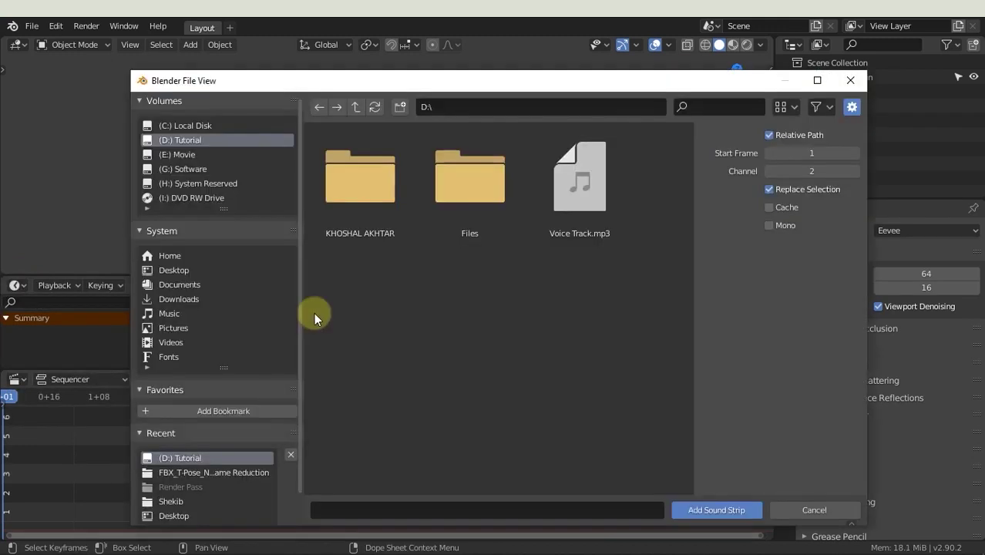
{"action": "left_click", "coordinate": [582, 210]}
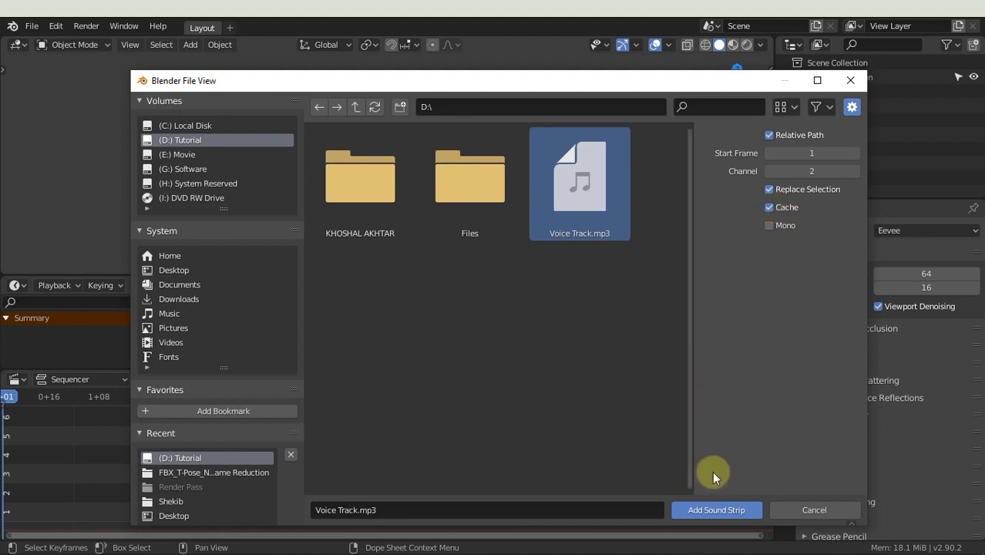
{"action": "left_click", "coordinate": [712, 510]}
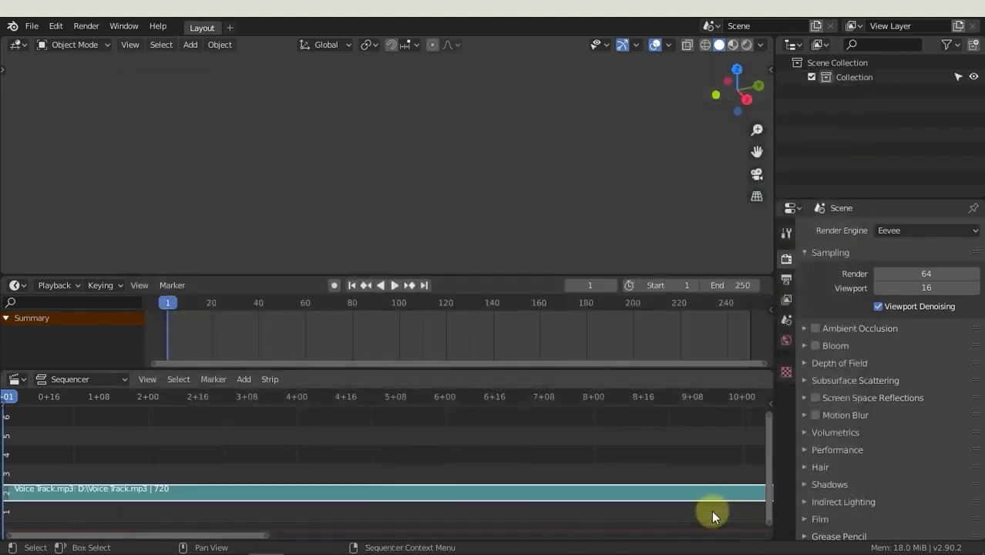
Turn on Display Waveform for the voice strip and zoom in on it
{"action": "left_click", "coordinate": [772, 404]}
{"action": "left_click", "coordinate": [646, 514]}
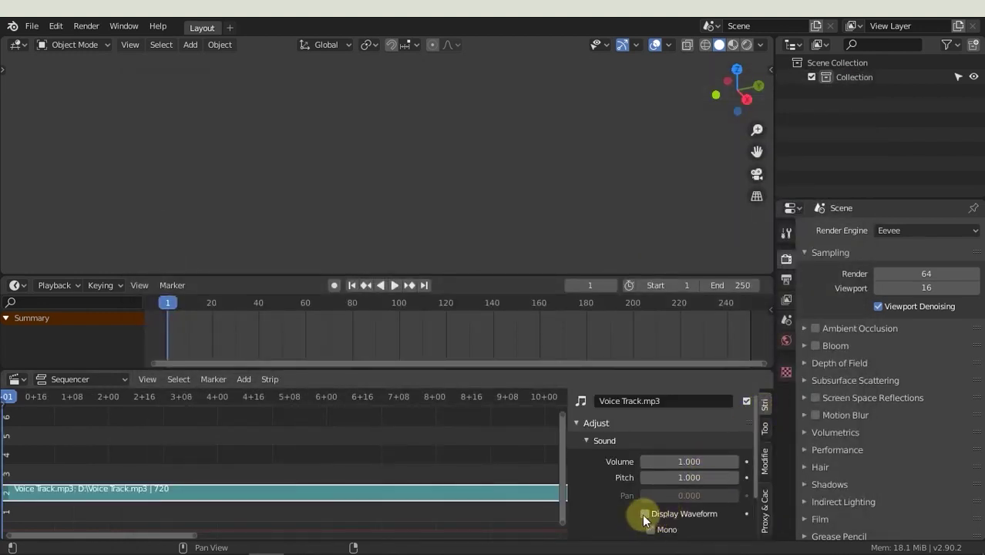
{"action": "left_click_drag", "start_coordinate": [571, 464], "coordinate": [789, 462]}
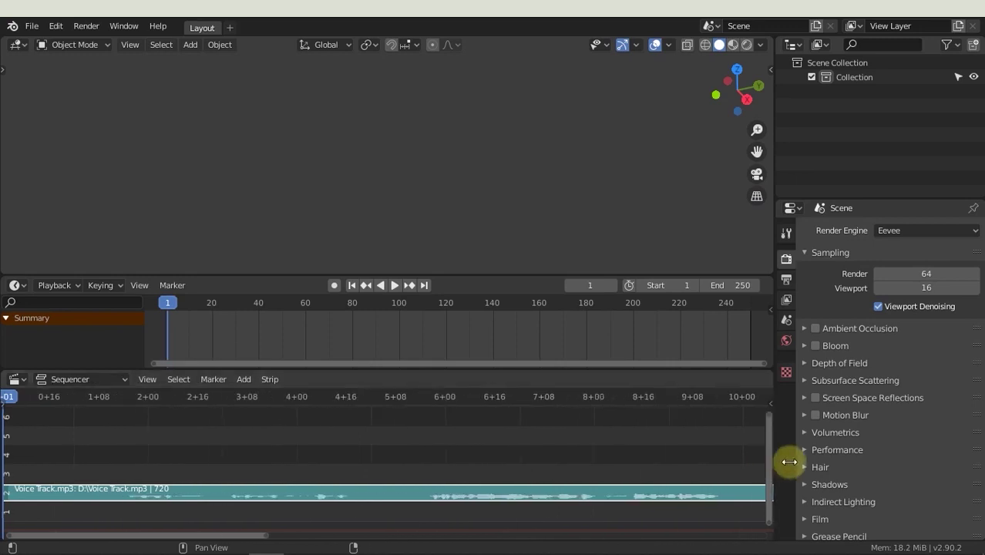
{"action": "left_click_drag", "start_coordinate": [148, 304], "coordinate": [6, 302]}
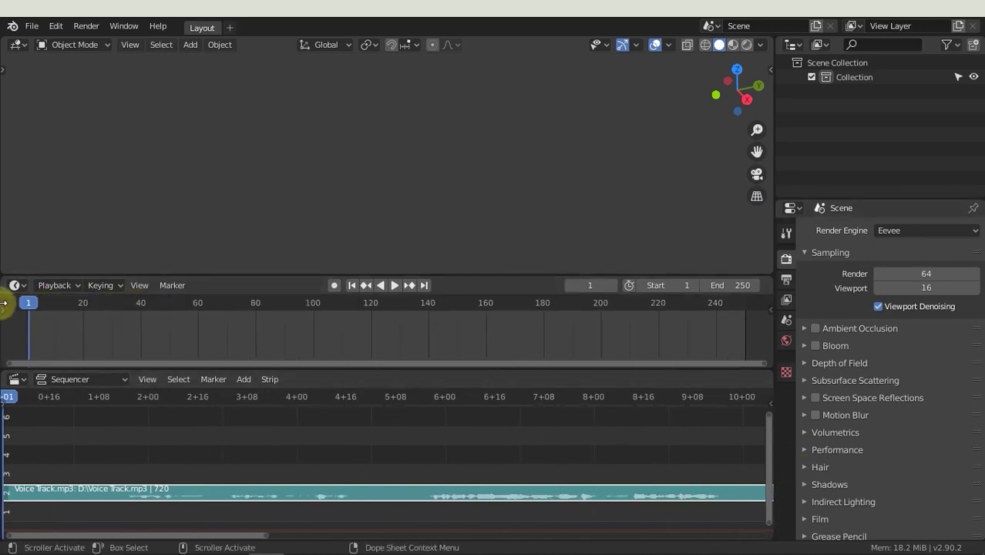
{"action": "mouse_move", "coordinate": [183, 445]}
{"action": "middle_mouse_down", "text": "ctrl"}
{"action": "mouse_move", "coordinate": [238, 452]}
{"action": "mouse_move", "coordinate": [258, 414]}
{"action": "middle_mouse_up", "text": "ctrl"}
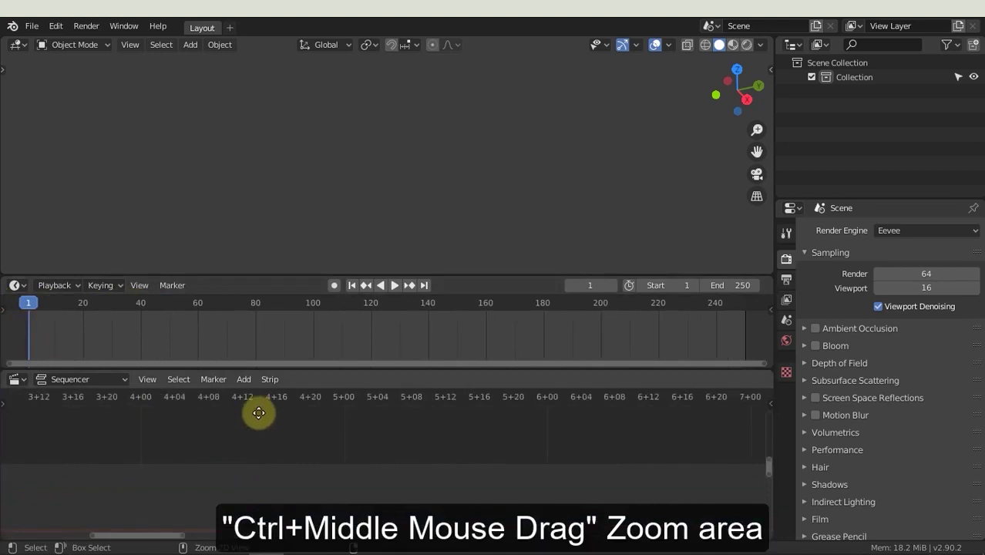
{"action": "mouse_move", "coordinate": [164, 491]}
{"action": "middle_mouse_down", "text": "ctrl"}
{"action": "mouse_move", "coordinate": [292, 388]}
{"action": "mouse_move", "coordinate": [460, 458]}
{"action": "mouse_move", "coordinate": [188, 502]}
{"action": "mouse_move", "coordinate": [202, 472]}
{"action": "mouse_move", "coordinate": [543, 470]}
{"action": "mouse_move", "coordinate": [466, 471]}
{"action": "middle_mouse_up", "text": "ctrl"}
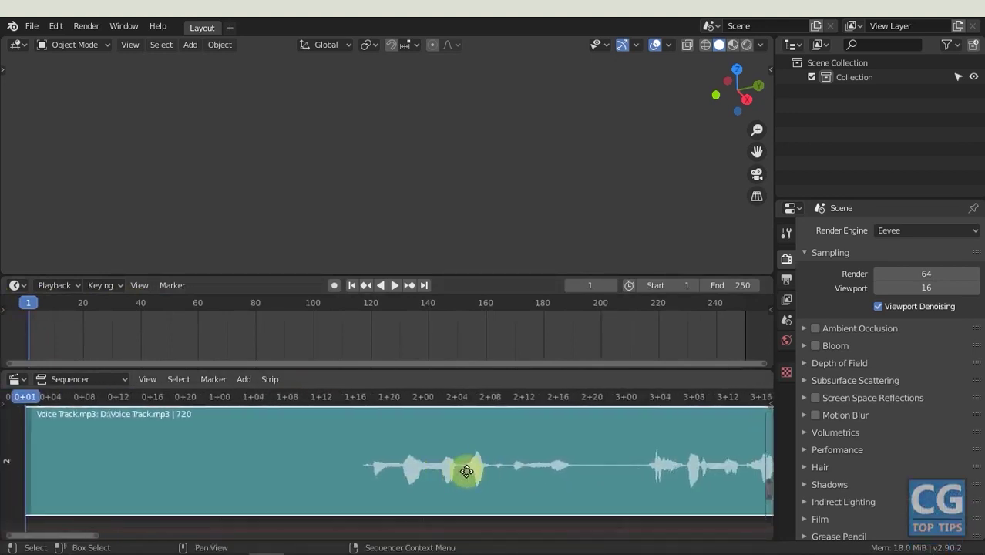
Blade the strip where speech begins, delete the silent piece, and slide the rest to the start
{"action": "left_click", "coordinate": [4, 402]}
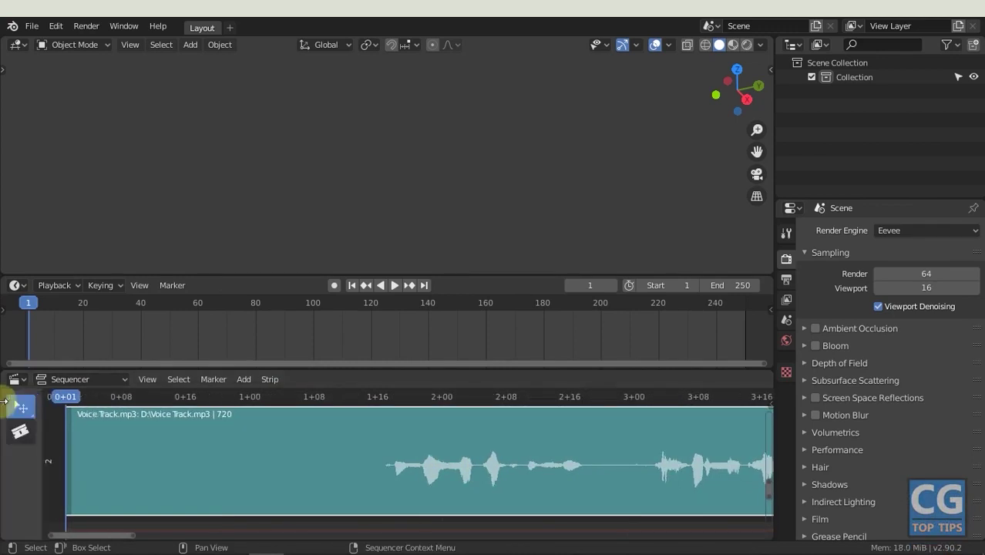
{"action": "left_click", "coordinate": [20, 434]}
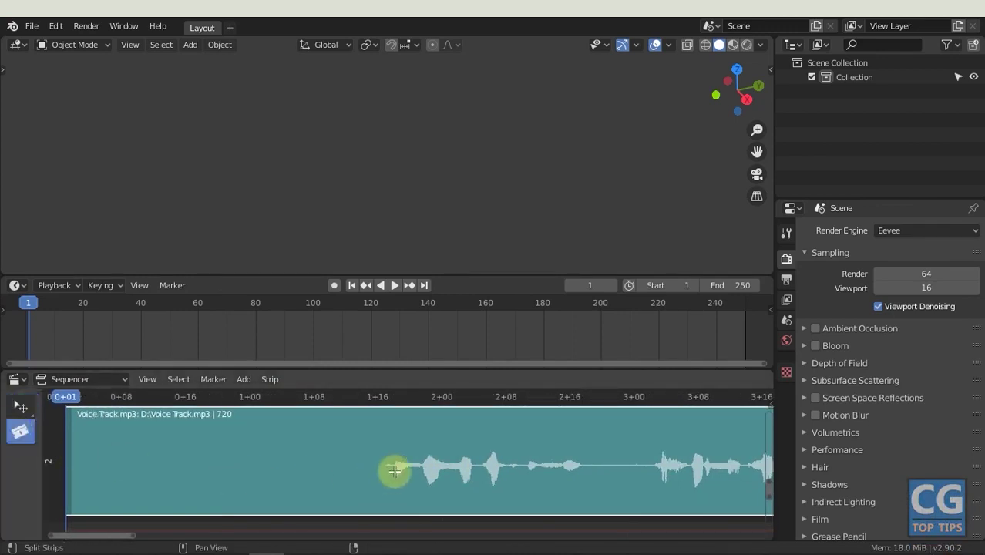
{"action": "left_click", "coordinate": [381, 455]}
{"action": "left_click", "coordinate": [20, 406]}
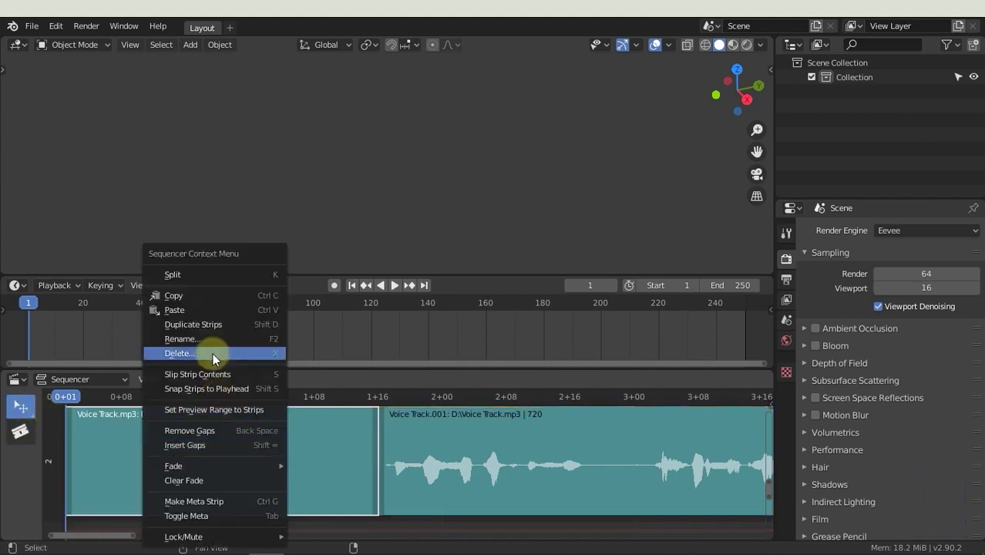
{"action": "left_click", "coordinate": [213, 353]}
{"action": "left_click", "coordinate": [212, 353]}
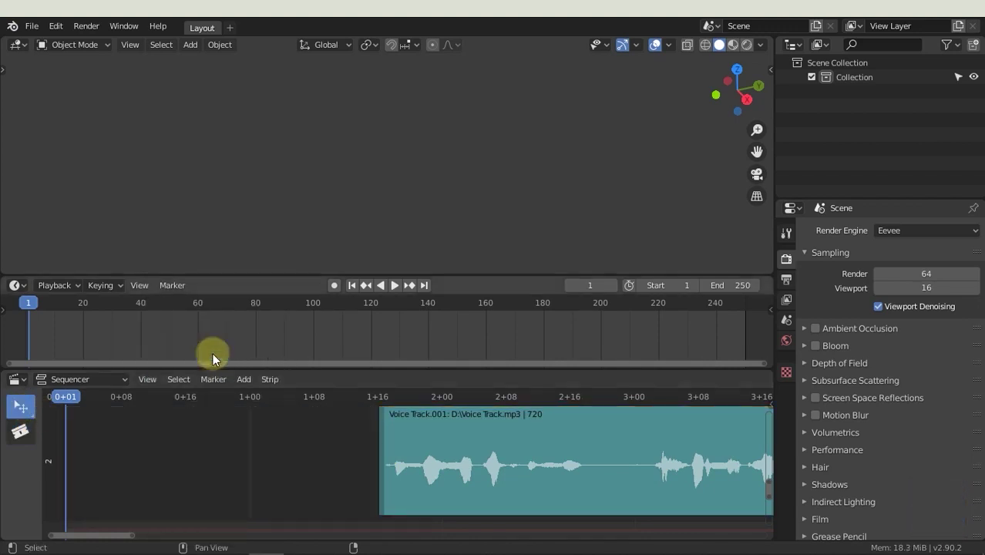
{"action": "left_click_drag", "start_coordinate": [418, 434], "coordinate": [154, 434]}
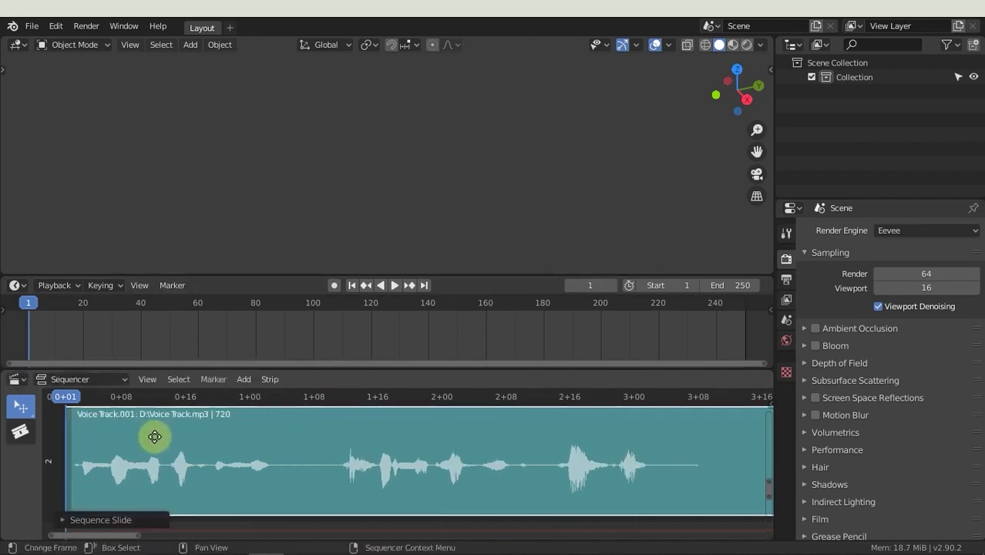
In Playback, enable Audio Scrubbing and set Sync to AV-sync
{"action": "left_click", "coordinate": [58, 285]}
{"action": "left_click", "coordinate": [42, 332]}
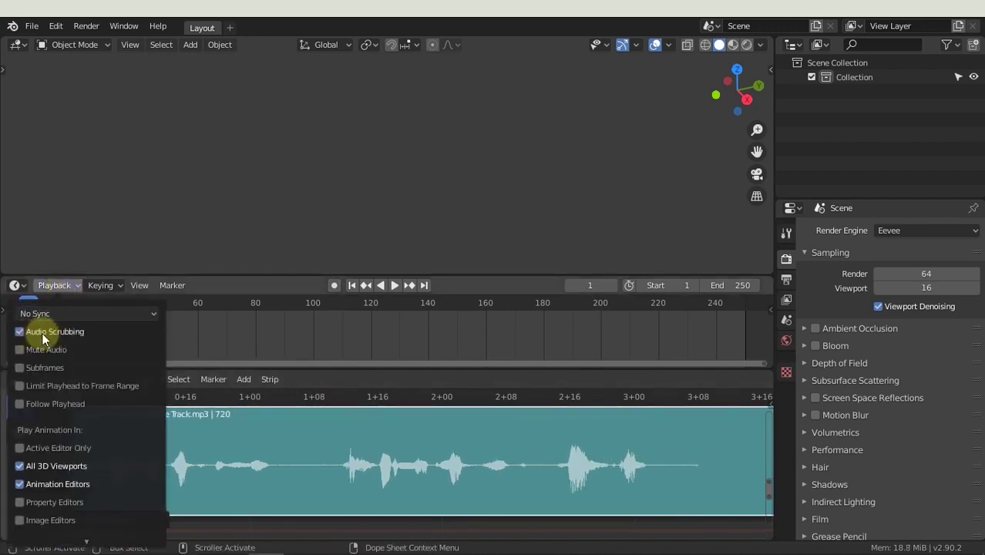
{"action": "left_click", "coordinate": [70, 315]}
{"action": "left_click", "coordinate": [49, 363]}
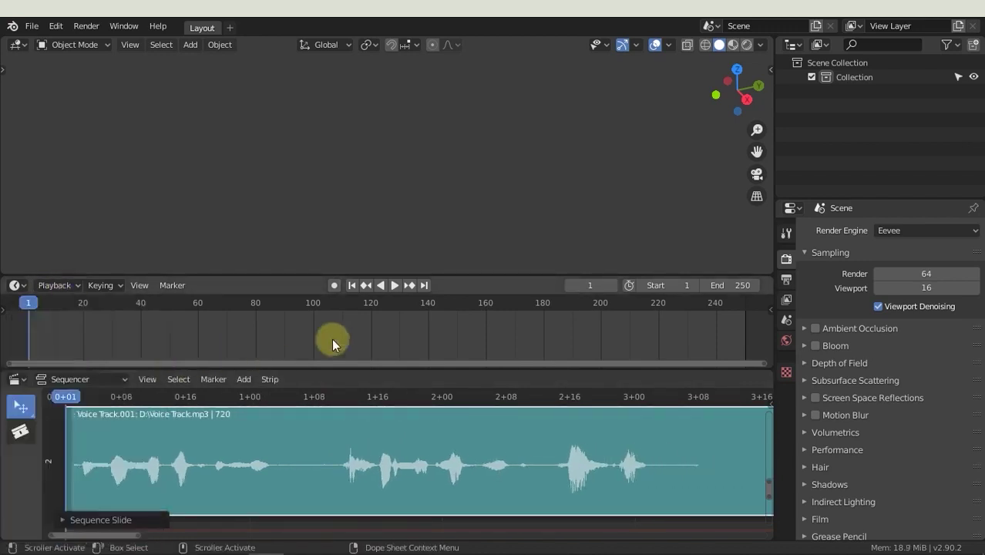
Play the voice track from the start and add markers at frames 2 and 26
{"action": "left_click", "coordinate": [394, 285]}
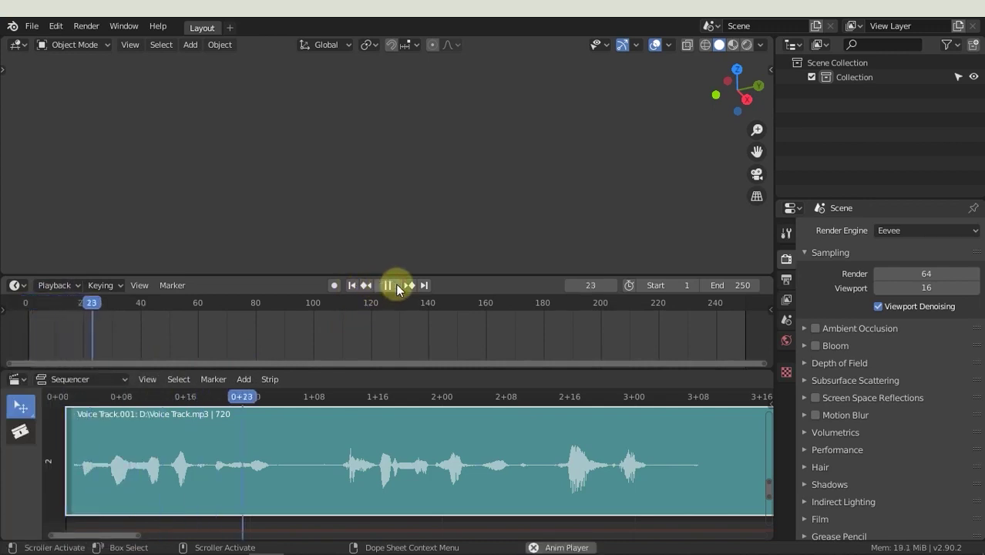
{"action": "left_click", "coordinate": [393, 285]}
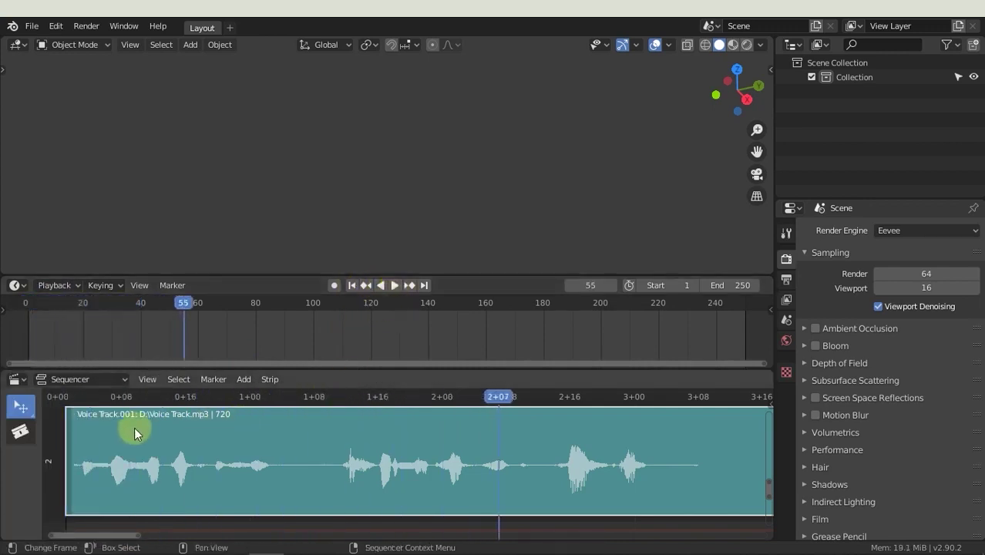
{"action": "left_click", "coordinate": [73, 399]}
{"action": "key", "text": "space"}
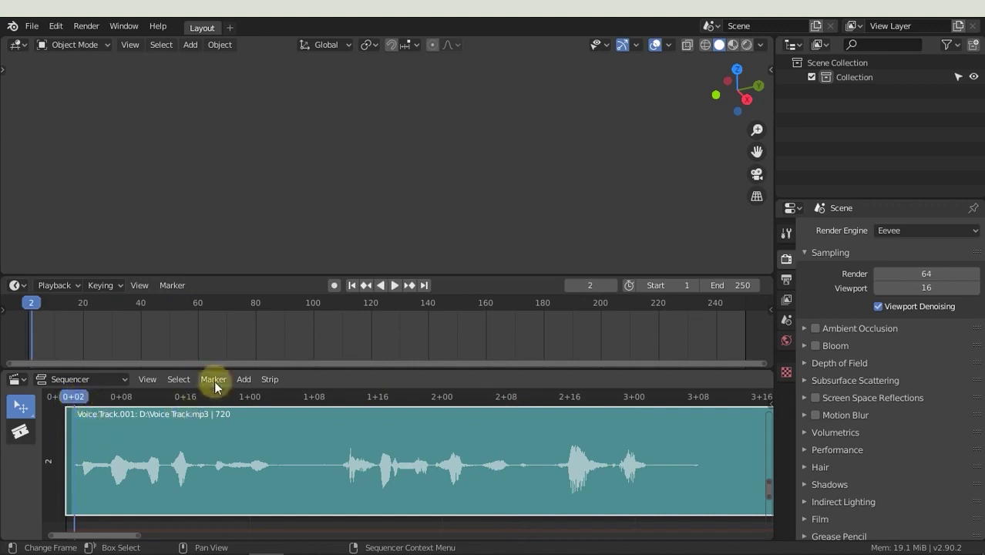
{"action": "left_click", "coordinate": [213, 379]}
{"action": "left_click", "coordinate": [220, 359]}
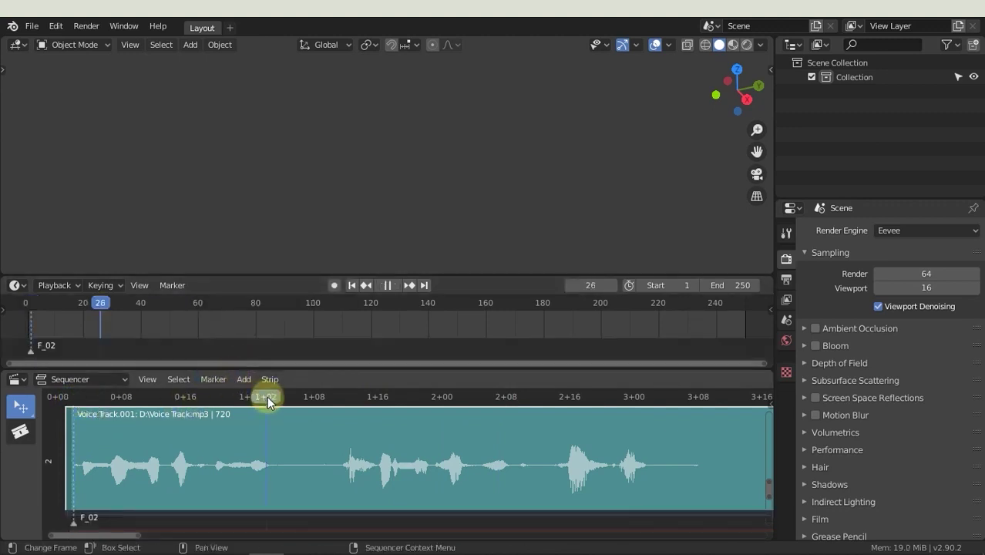
{"action": "left_click", "coordinate": [216, 379]}
{"action": "left_click", "coordinate": [228, 364]}
Add markers at frames 36 and 56 where the next voice phrases begin
{"action": "left_click_drag", "start_coordinate": [313, 396], "coordinate": [346, 396]}
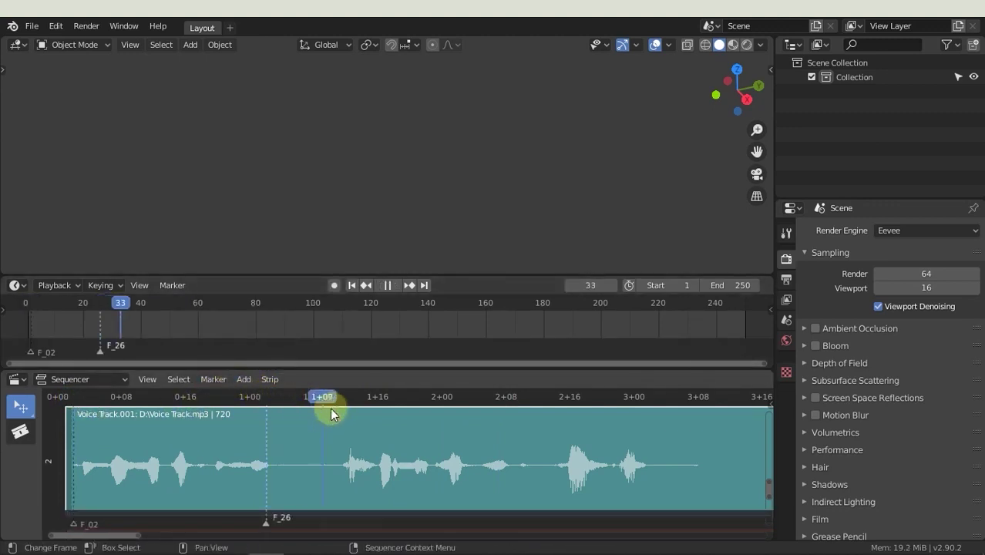
{"action": "left_click", "coordinate": [214, 379]}
{"action": "left_click", "coordinate": [235, 363]}
{"action": "key", "text": "space"}
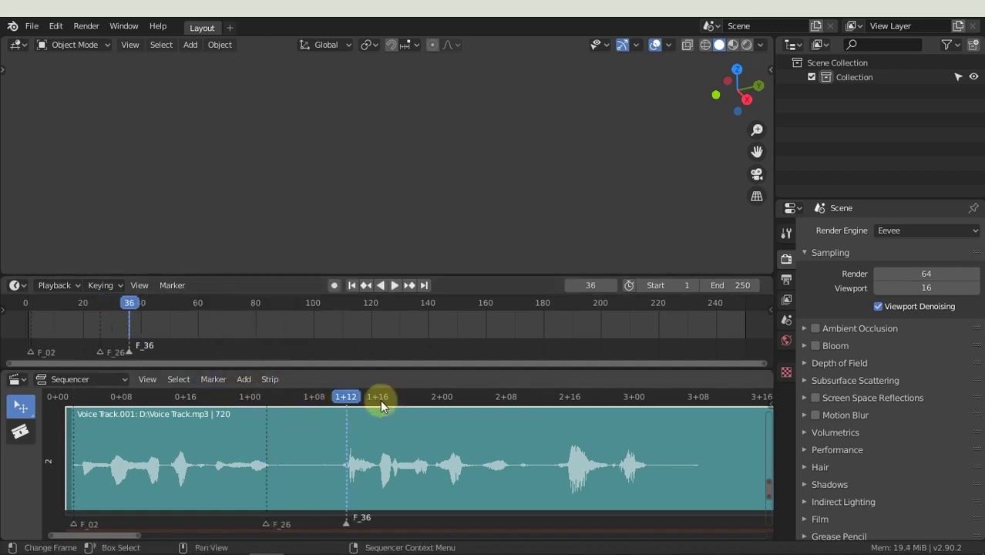
{"action": "left_click", "coordinate": [210, 378]}
{"action": "left_click", "coordinate": [227, 363]}
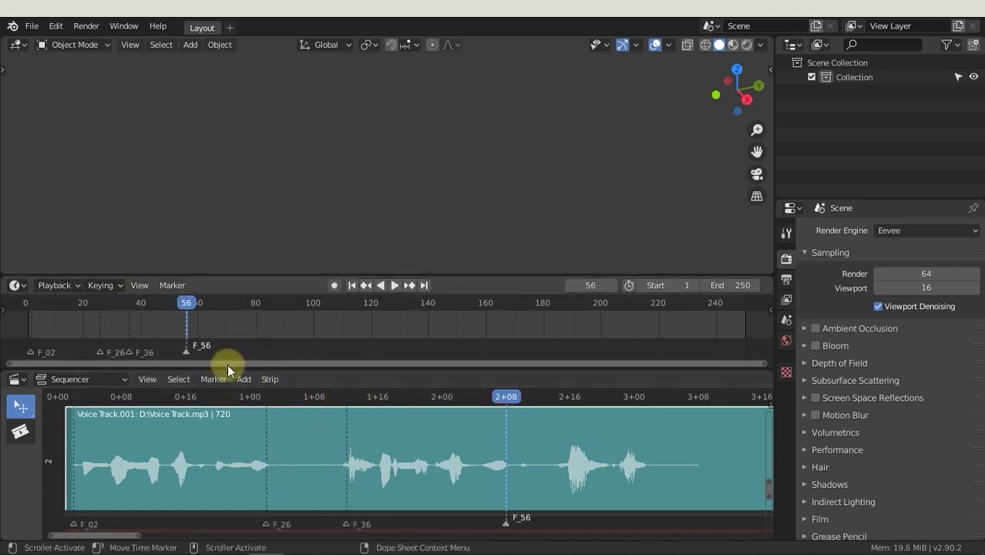
Replay the track from frame one to check markers F_02, F_26, F_36 and F_56
{"action": "left_click", "coordinate": [352, 285]}
{"action": "left_click", "coordinate": [394, 285]}
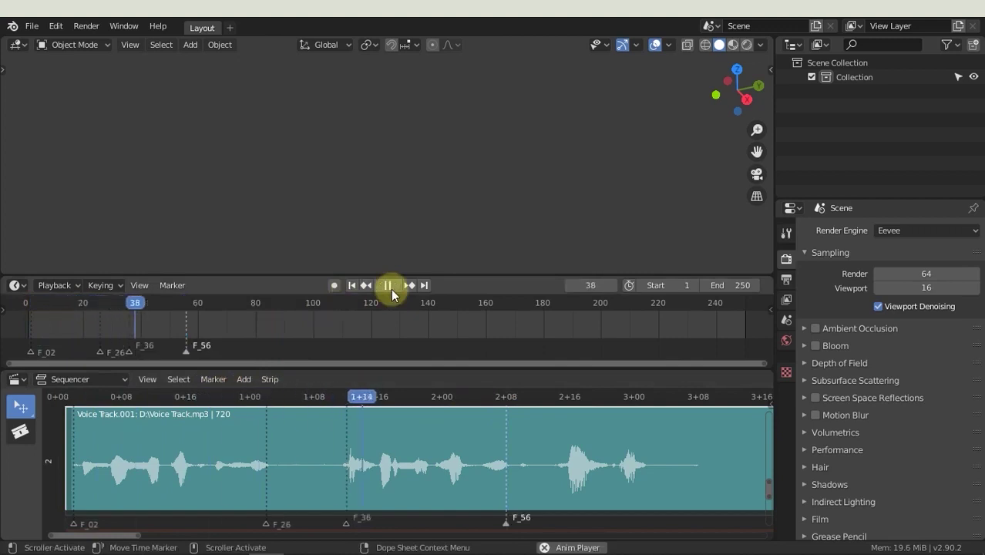
{"action": "left_click", "coordinate": [389, 285]}
{"action": "scroll", "coordinate": [286, 334], "scroll_direction": "up", "scroll_amount": 3}
{"action": "scroll", "coordinate": [223, 339], "scroll_direction": "up", "scroll_amount": 2}
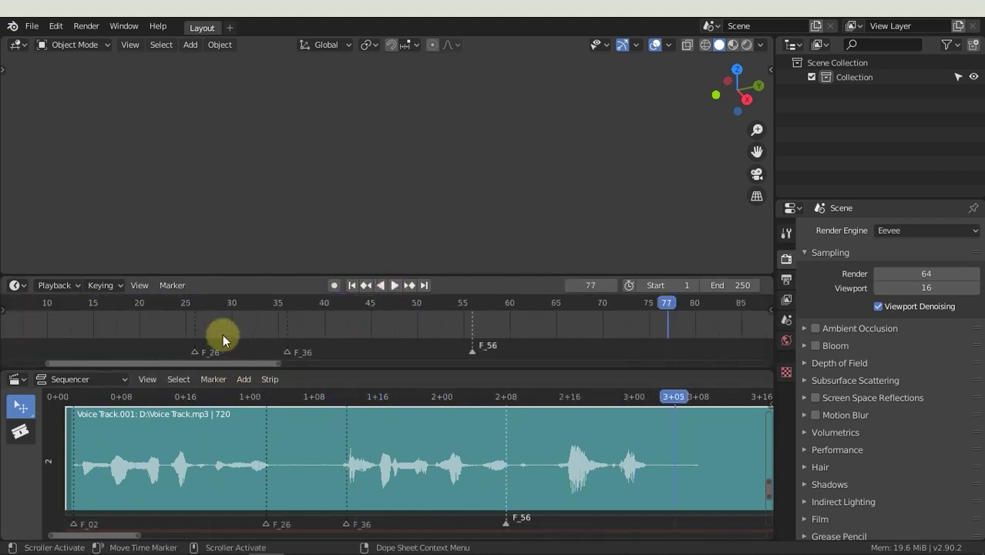
{"action": "middle_click_drag", "start_coordinate": [223, 339], "coordinate": [257, 341]}
{"action": "scroll", "coordinate": [256, 340], "scroll_direction": "down", "scroll_amount": 1}
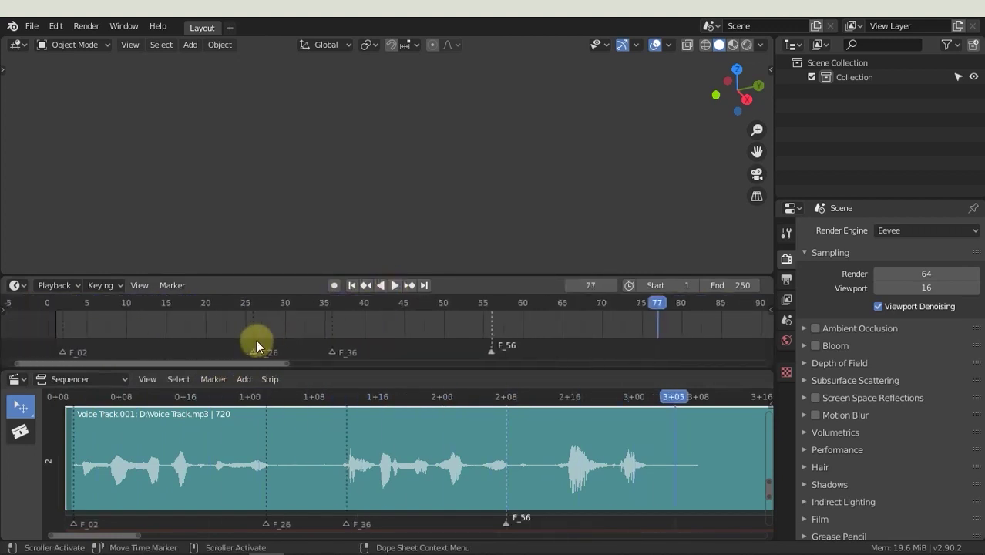
{"action": "middle_click_drag", "start_coordinate": [255, 345], "coordinate": [264, 340]}
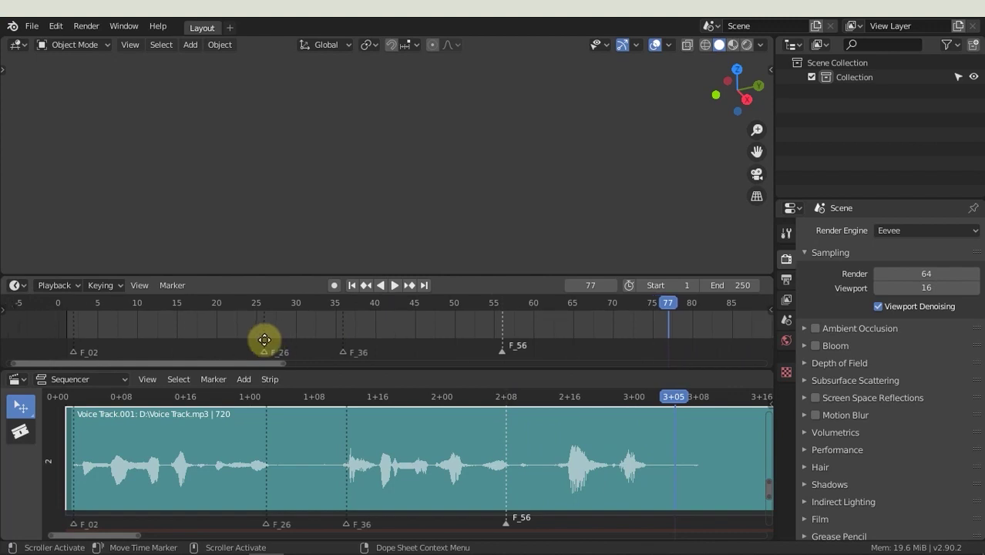
{"action": "left_click", "coordinate": [352, 286]}
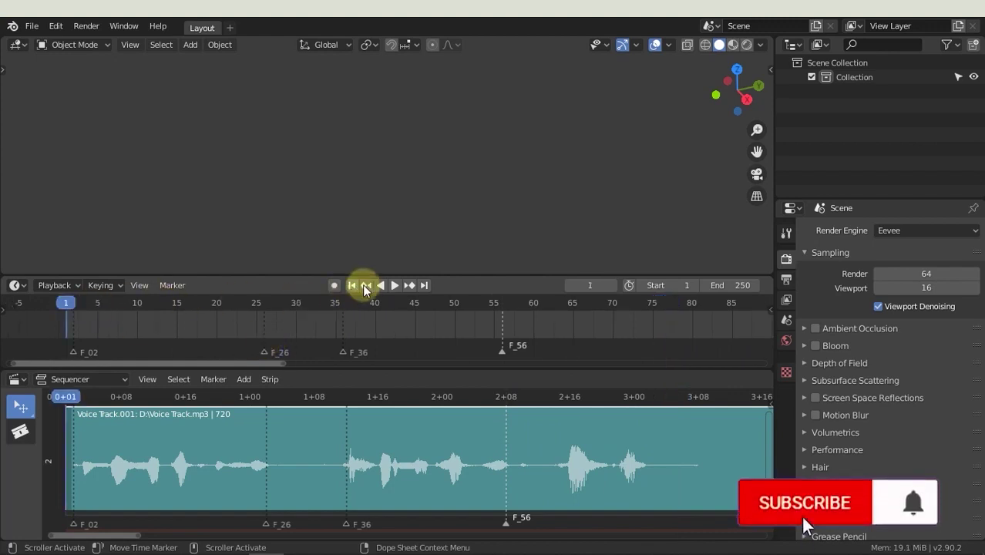
{"action": "left_click", "coordinate": [394, 285]}
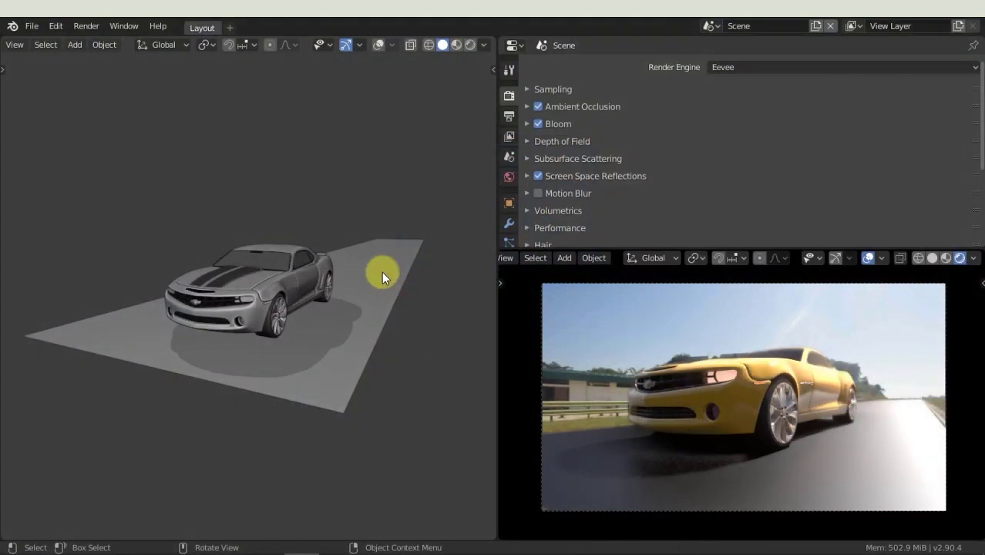
Preview the scene with the ground plane hidden, then show Material.002's nodes in the Shader Editor
{"action": "key", "text": "h"}
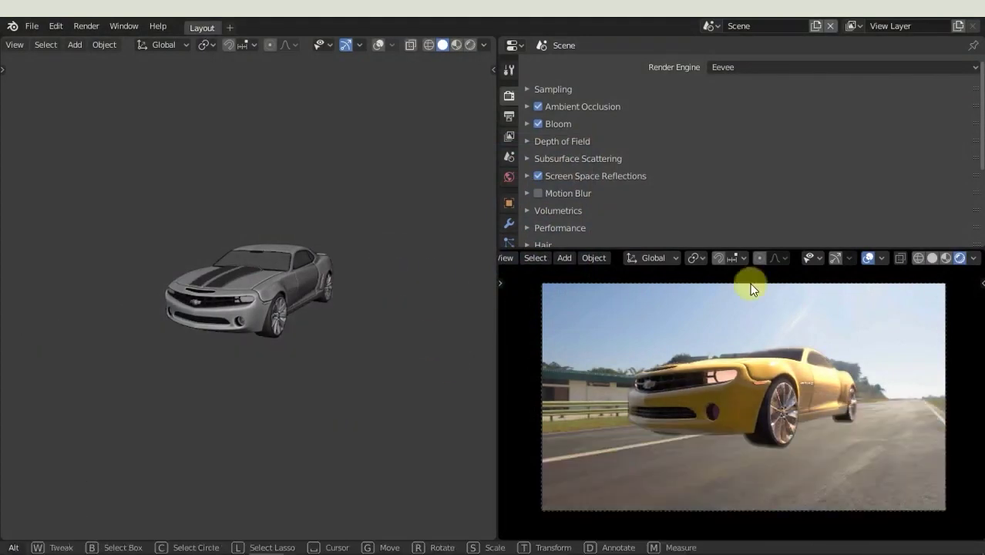
{"action": "left_click", "coordinate": [868, 257]}
{"action": "left_click", "coordinate": [868, 257]}
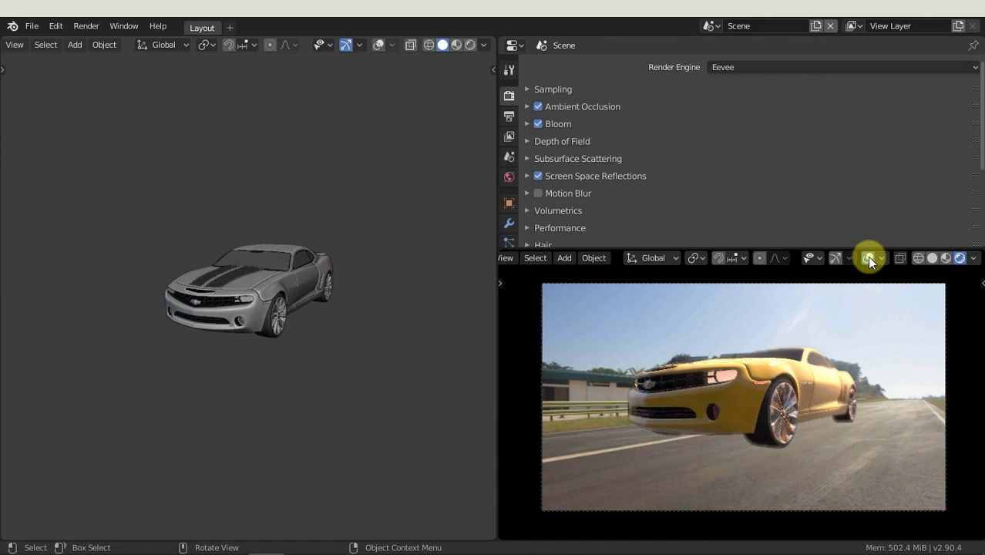
{"action": "key", "text": "alt+h"}
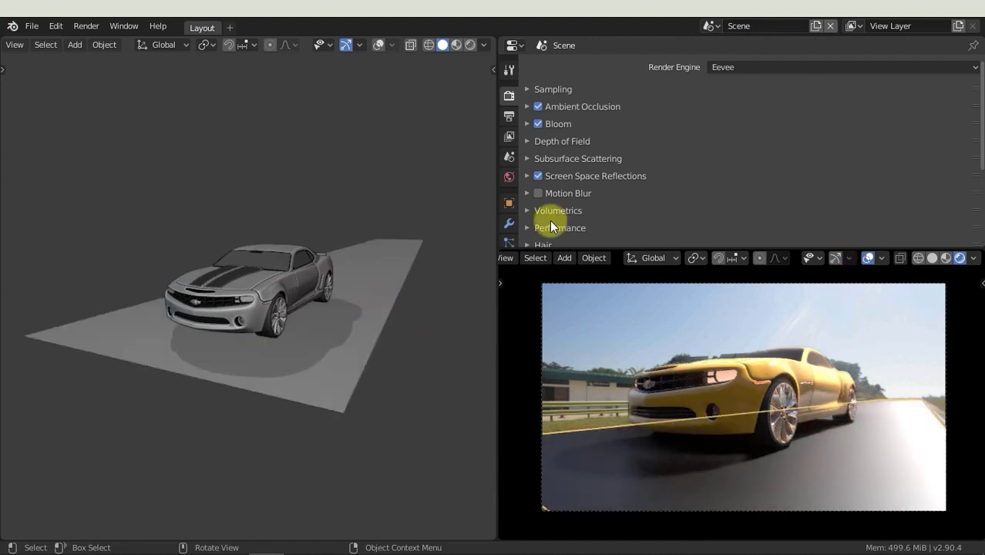
{"action": "left_click", "coordinate": [513, 43]}
{"action": "left_click", "coordinate": [533, 182]}
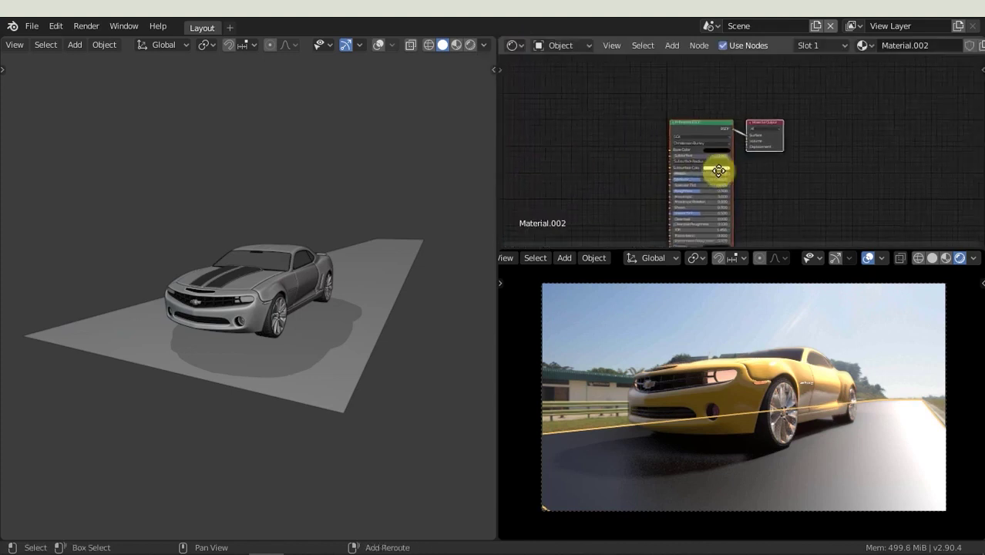
Maximize the node editor with Ctrl+Space and delete the Principled BSDF node
{"action": "middle_click_drag", "start_coordinate": [719, 171], "coordinate": [725, 160]}
{"action": "key", "text": "ctrl+space"}
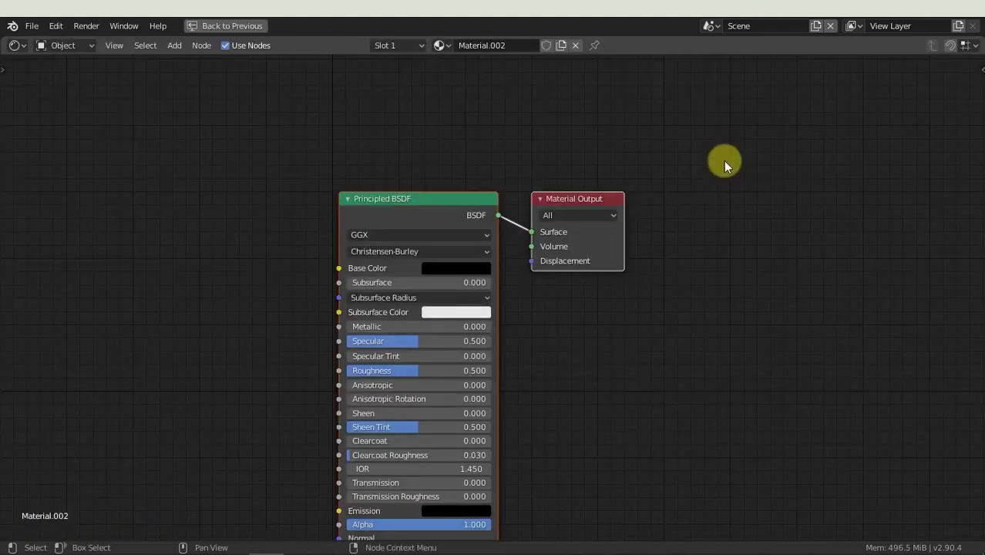
{"action": "left_click_drag", "start_coordinate": [579, 199], "coordinate": [770, 165]}
{"action": "left_click", "coordinate": [633, 159]}
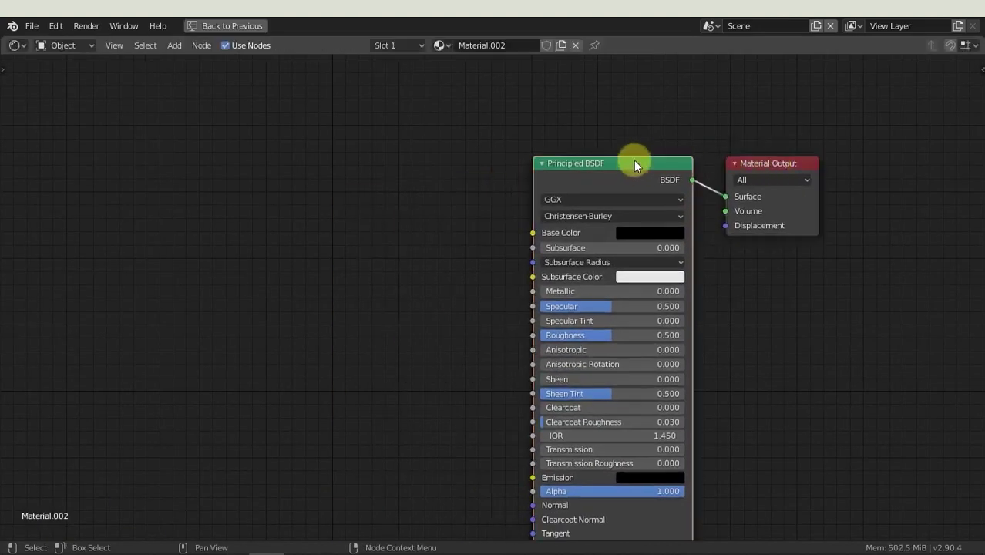
{"action": "right_click", "coordinate": [634, 160]}
{"action": "left_click", "coordinate": [633, 160]}
Add a Diffuse BSDF node followed by a Shader to RGB node
{"action": "left_click", "coordinate": [174, 45]}
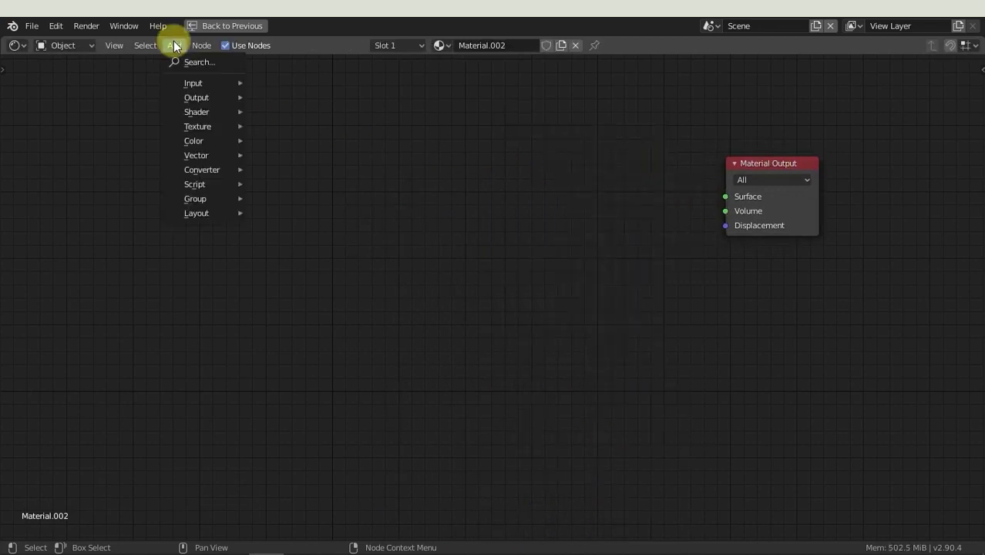
{"action": "type", "text": "diffu"}
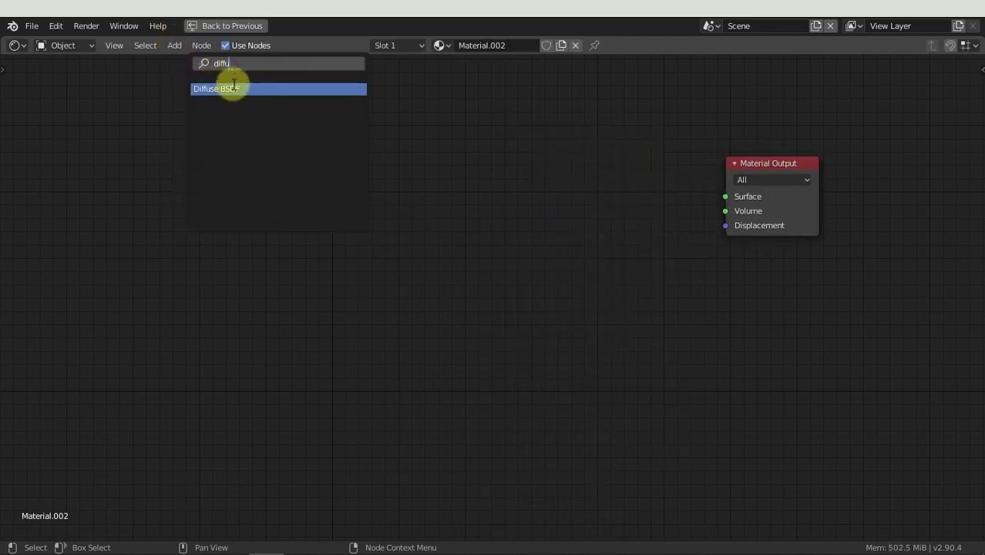
{"action": "left_click", "coordinate": [232, 86]}
{"action": "left_click", "coordinate": [248, 162]}
{"action": "left_click", "coordinate": [176, 47]}
{"action": "left_click", "coordinate": [187, 61]}
{"action": "type", "text": "rgb"}
{"action": "left_click", "coordinate": [239, 168]}
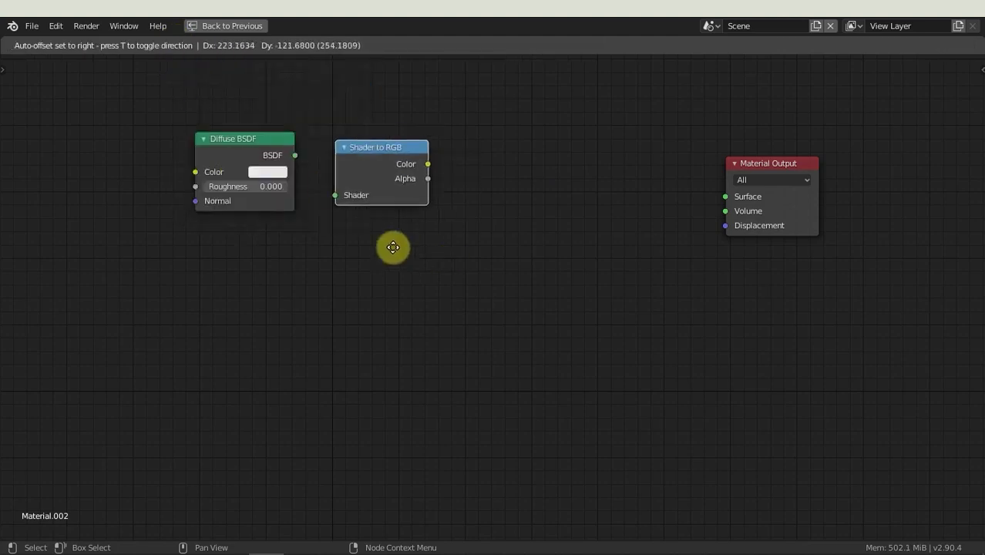
{"action": "left_click", "coordinate": [382, 239]}
Add a ColorRamp and a Mix Shader, moving Material Output to make room
{"action": "left_click", "coordinate": [175, 45]}
{"action": "left_click", "coordinate": [194, 63]}
{"action": "type", "text": "ramp"}
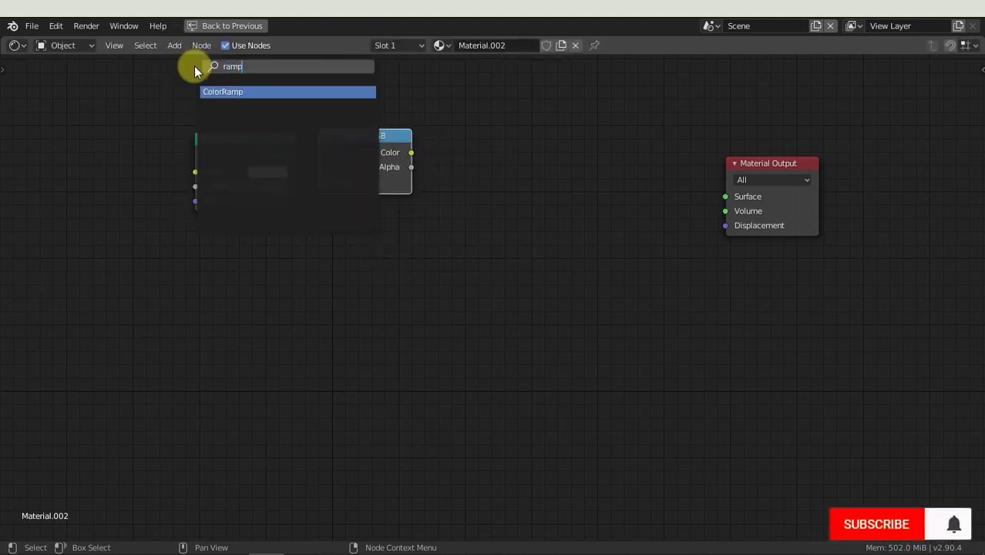
{"action": "left_click", "coordinate": [231, 93]}
{"action": "left_click", "coordinate": [489, 161]}
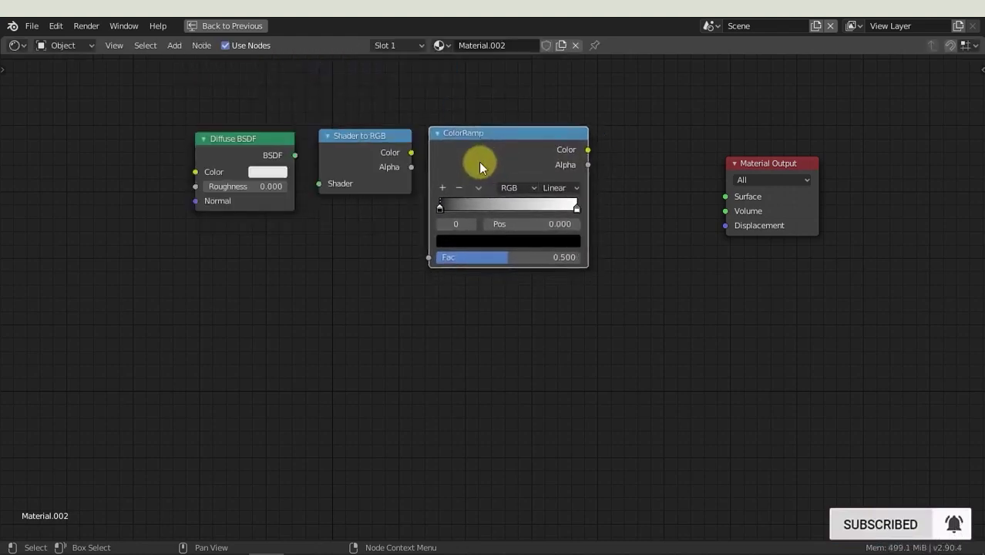
{"action": "left_click", "coordinate": [174, 44]}
{"action": "left_click", "coordinate": [187, 61]}
{"action": "type", "text": "mix"}
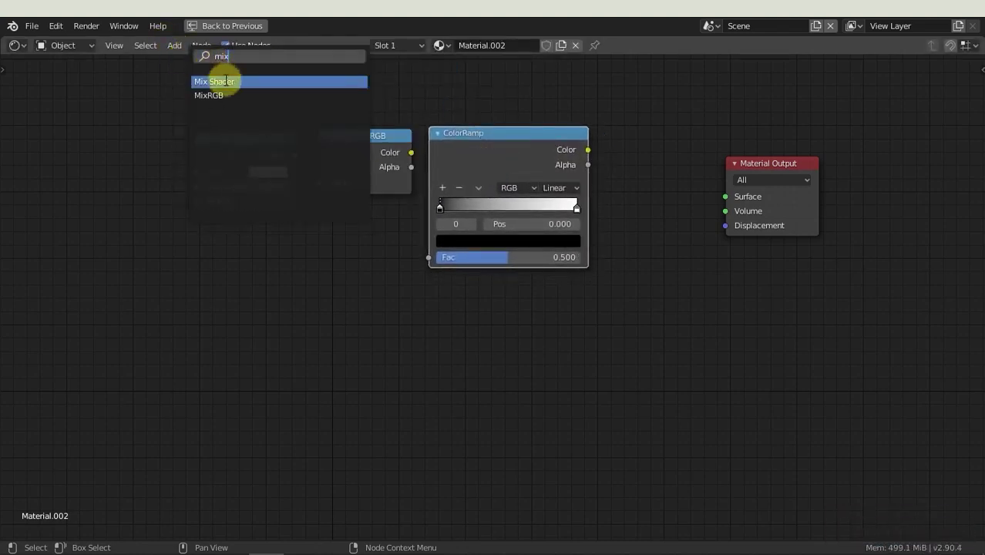
{"action": "left_click", "coordinate": [219, 81]}
{"action": "left_click", "coordinate": [714, 248]}
{"action": "left_click_drag", "start_coordinate": [781, 160], "coordinate": [851, 232]}
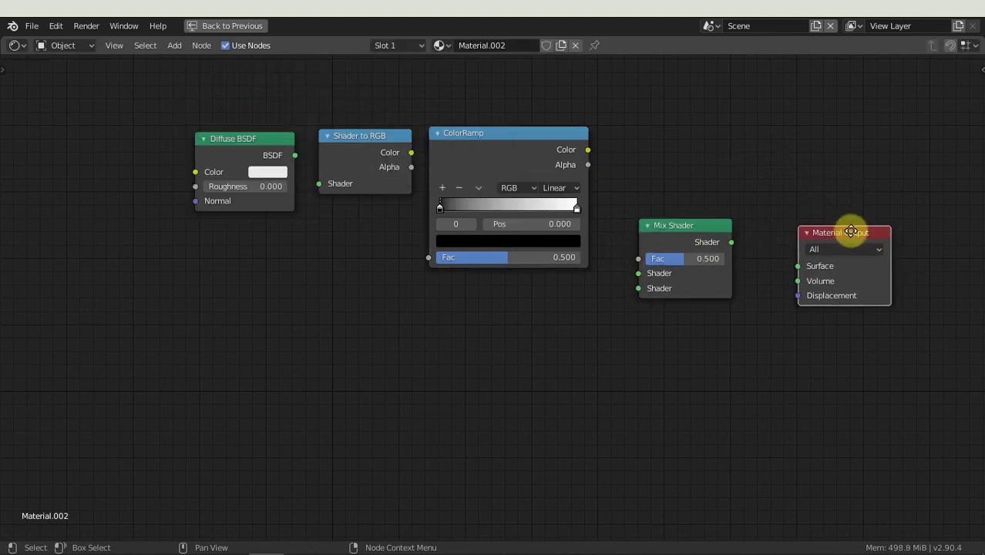
Add a Transparent BSDF and a second Diffuse BSDF, rearranging the Diffuse–ColorRamp chain
{"action": "left_click", "coordinate": [182, 47]}
{"action": "left_click", "coordinate": [183, 60]}
{"action": "type", "text": "trans"}
{"action": "left_click", "coordinate": [222, 98]}
{"action": "left_click", "coordinate": [589, 479]}
{"action": "left_click_drag", "start_coordinate": [524, 95], "coordinate": [255, 244]}
{"action": "left_click_drag", "start_coordinate": [235, 133], "coordinate": [180, 115]}
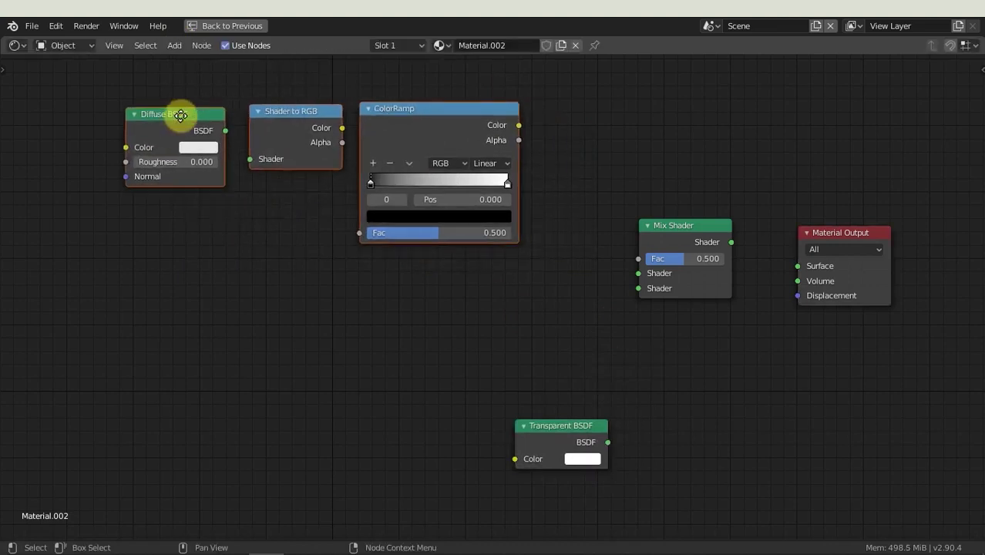
{"action": "left_click", "coordinate": [176, 45]}
{"action": "left_click", "coordinate": [185, 60]}
{"action": "type", "text": "diff"}
{"action": "left_click", "coordinate": [207, 87]}
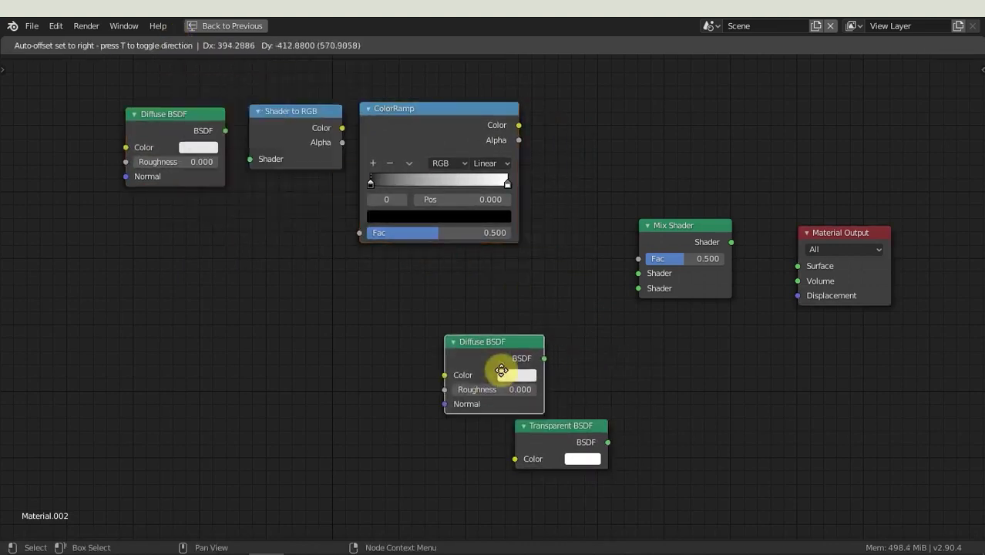
{"action": "left_click", "coordinate": [509, 353]}
Link Shader to RGB through ColorRamp into Mix factor, and plug black Diffuse and Transparent into the Mix
{"action": "left_click_drag", "start_coordinate": [342, 142], "coordinate": [359, 232]}
{"action": "left_click_drag", "start_coordinate": [519, 125], "coordinate": [638, 259]}
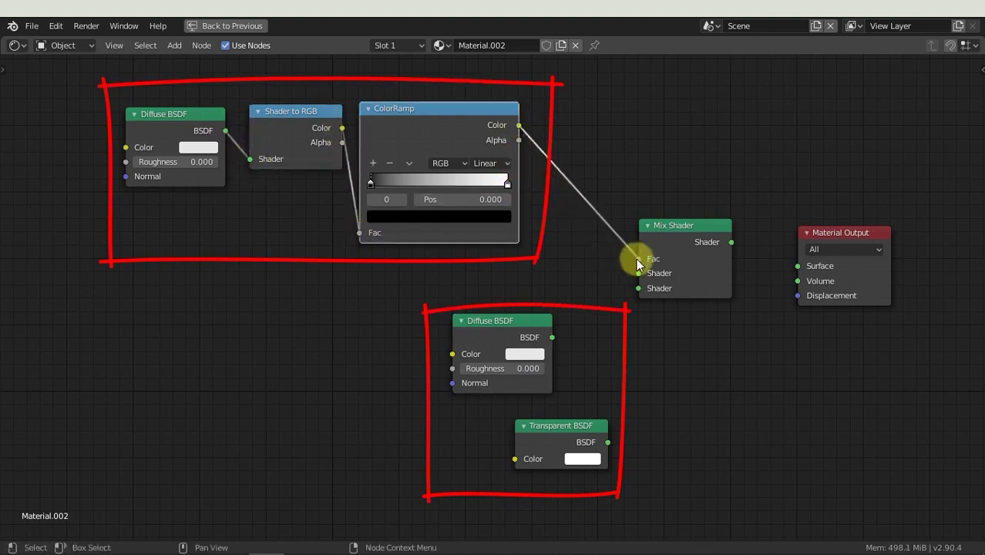
{"action": "left_click", "coordinate": [525, 354]}
{"action": "left_click_drag", "start_coordinate": [618, 170], "coordinate": [618, 287]}
{"action": "left_click_drag", "start_coordinate": [552, 337], "coordinate": [638, 273]}
{"action": "left_click_drag", "start_coordinate": [608, 442], "coordinate": [634, 295]}
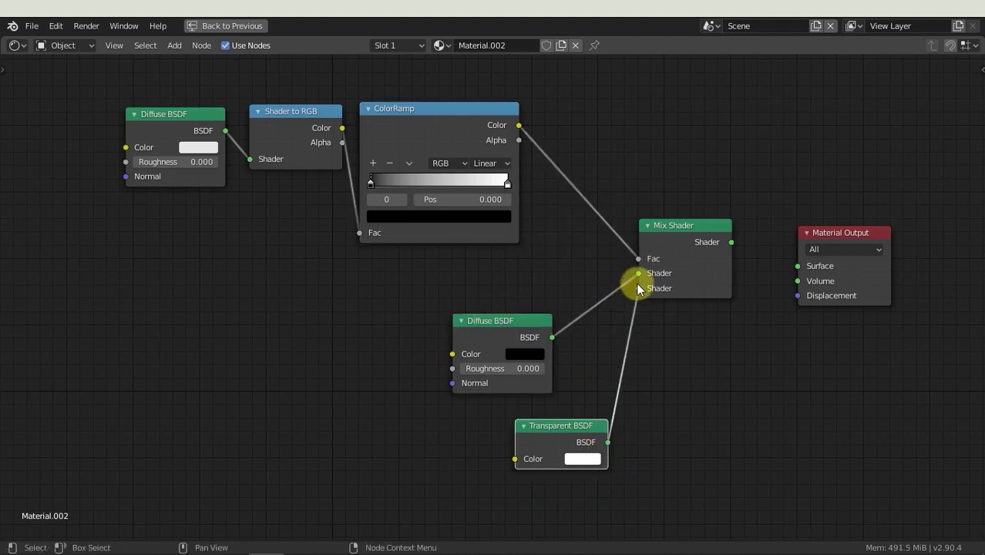
{"action": "key", "text": "ctrl+space"}
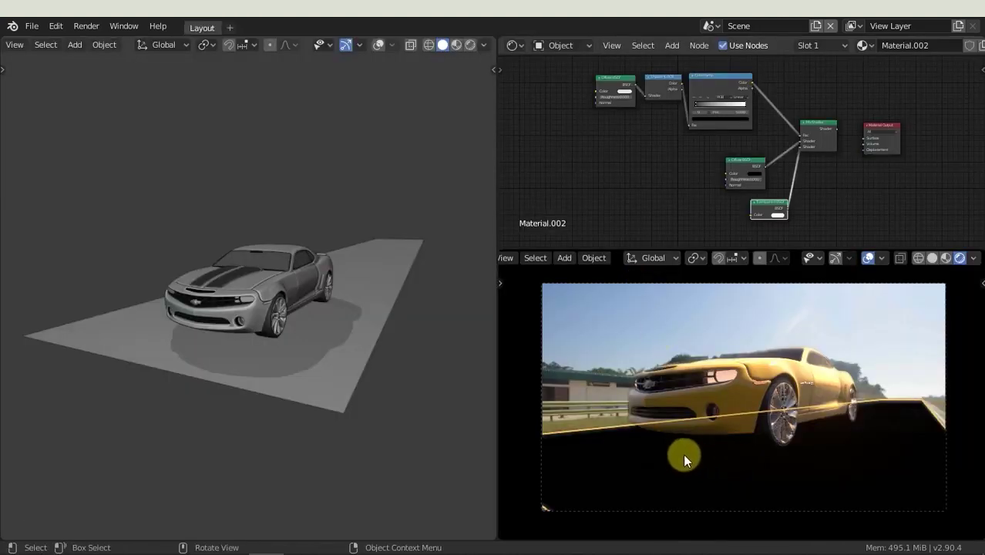
Connect the Mix Shader to Material Output and set Material.002's Blend Mode to Alpha Blend
{"action": "left_click_drag", "start_coordinate": [836, 128], "coordinate": [862, 137]}
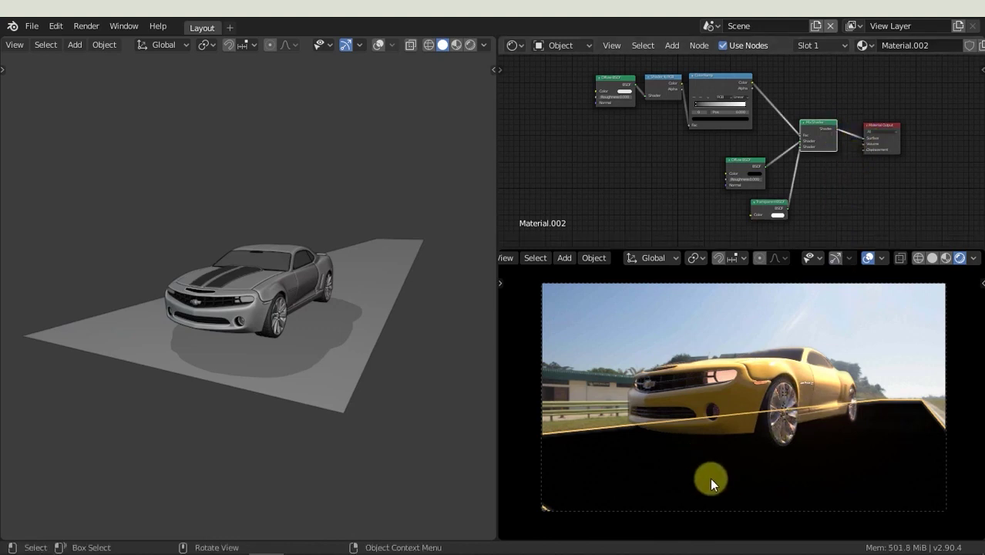
{"action": "left_click", "coordinate": [512, 45]}
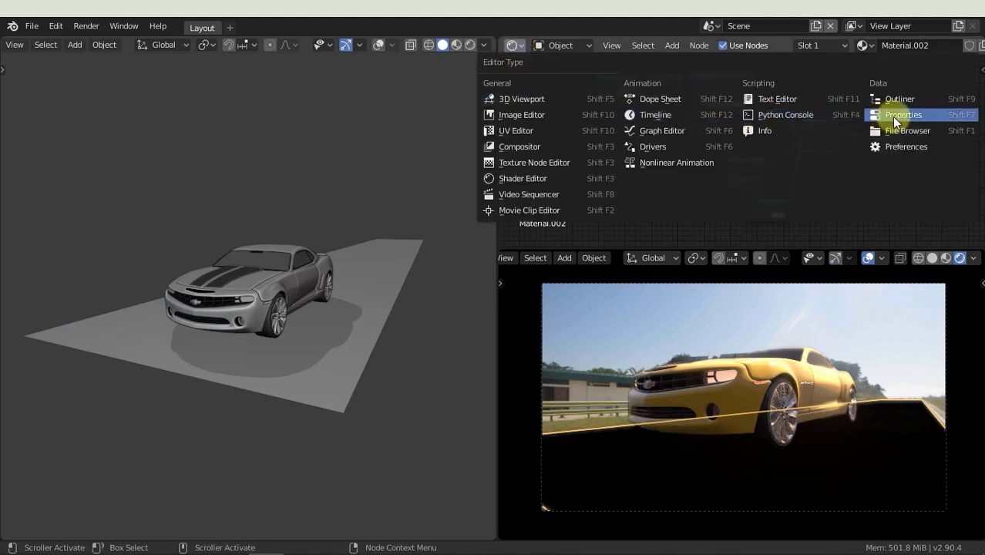
{"action": "left_click", "coordinate": [892, 116]}
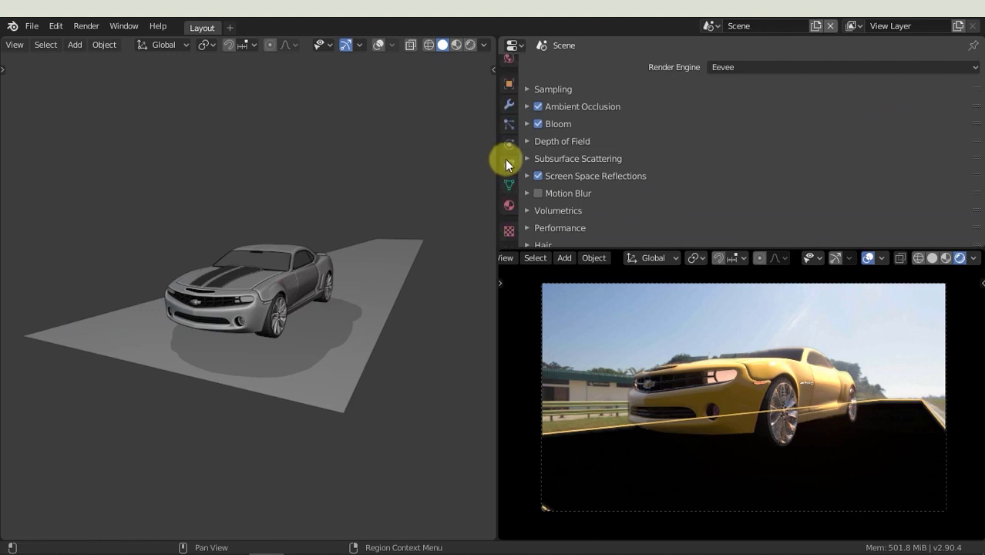
{"action": "left_click", "coordinate": [509, 205]}
{"action": "left_click", "coordinate": [550, 106]}
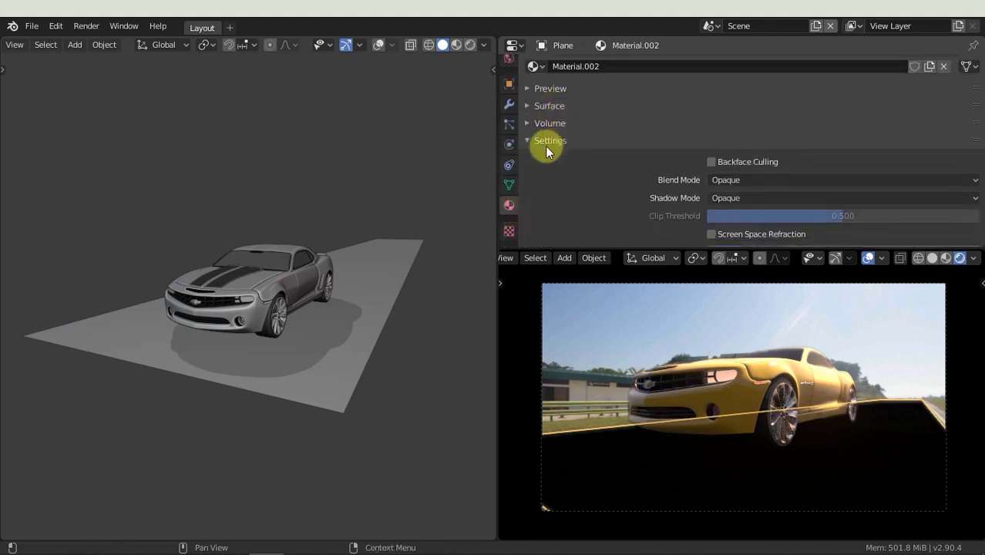
{"action": "left_click", "coordinate": [738, 181]}
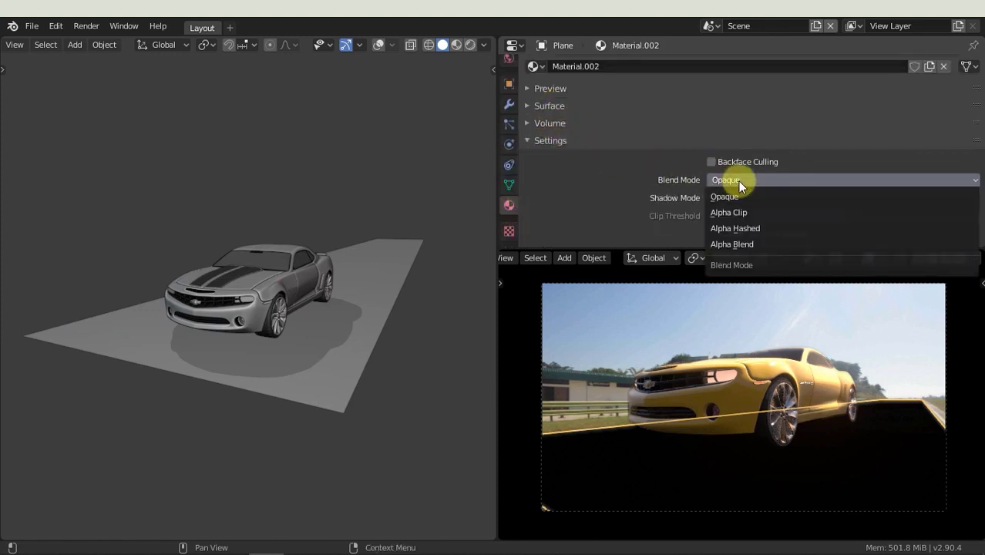
{"action": "left_click", "coordinate": [744, 246]}
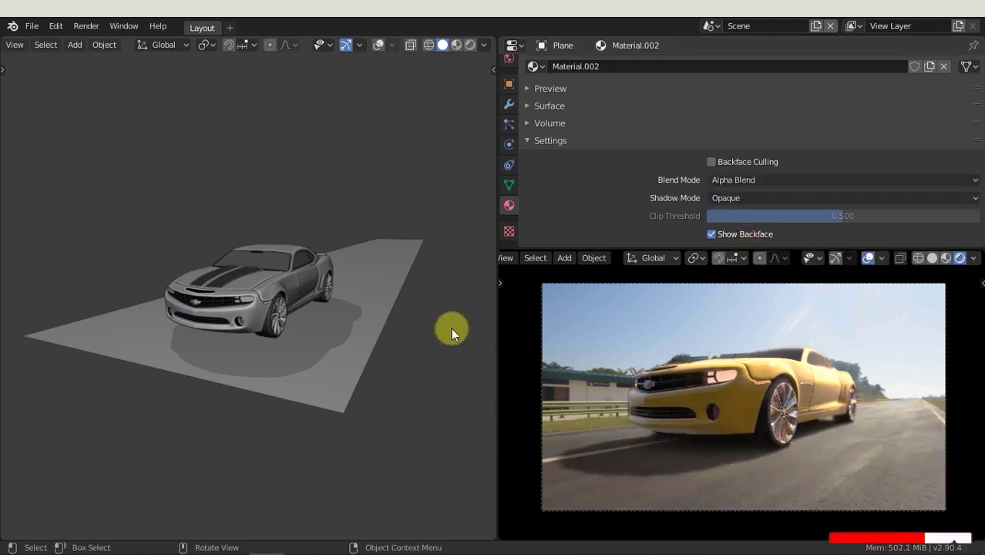
{"action": "key", "text": "ctrl+space"}
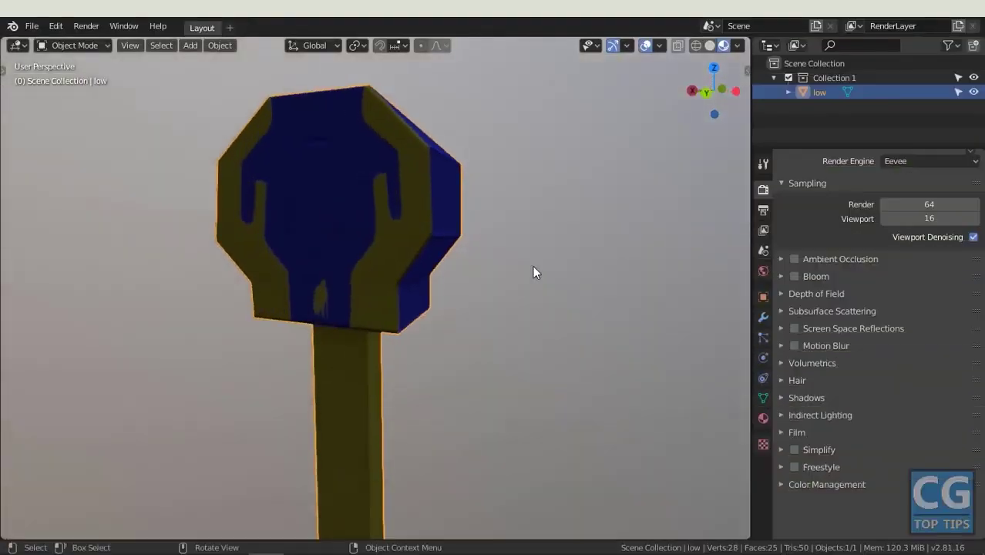
In Edit Mode, scale the mailbox's right-side vertices to 0 along Y
{"action": "mouse_move", "coordinate": [534, 272]}
{"action": "middle_mouse_down"}
{"action": "mouse_move", "coordinate": [464, 288]}
{"action": "mouse_move", "coordinate": [456, 306]}
{"action": "middle_mouse_up"}
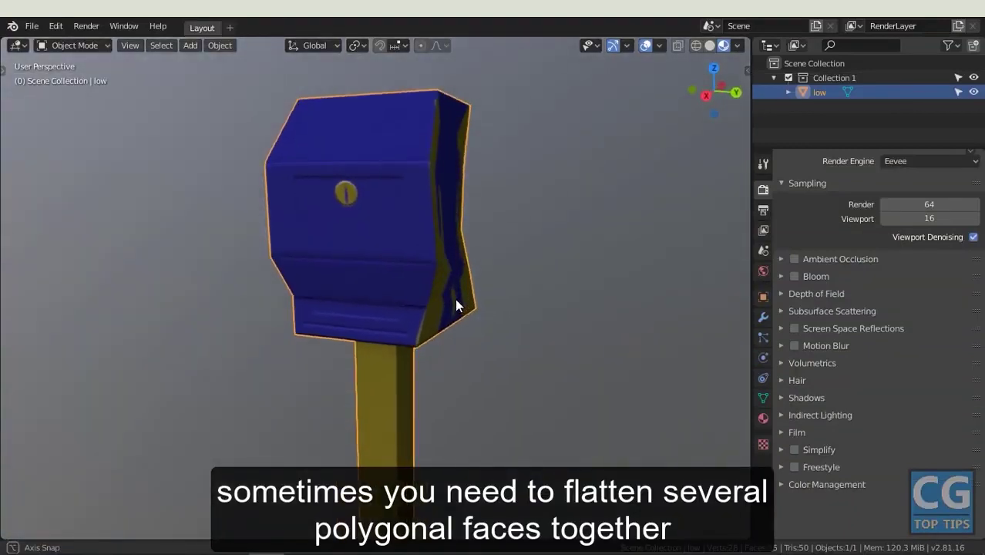
{"action": "left_click", "coordinate": [78, 48]}
{"action": "left_click", "coordinate": [75, 77]}
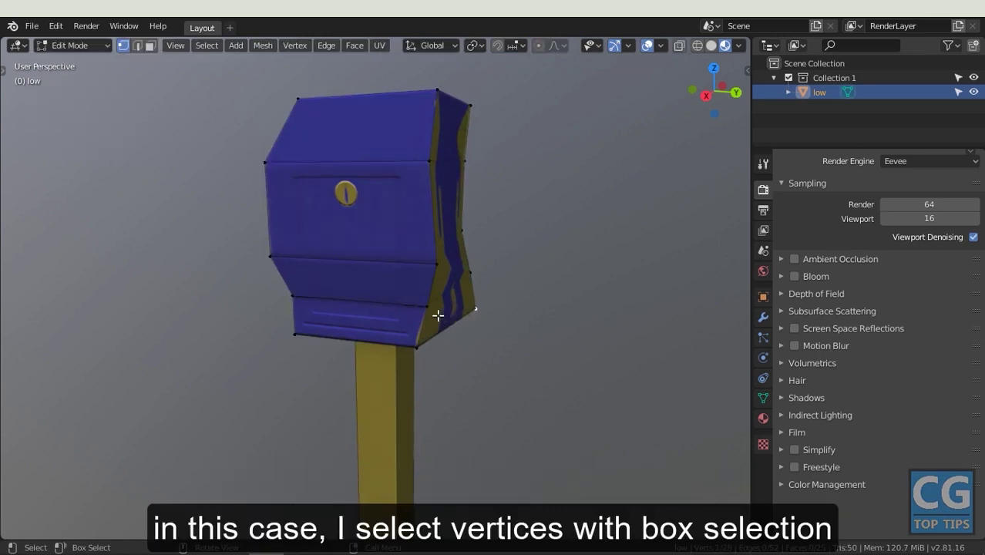
{"action": "mouse_move", "coordinate": [546, 79]}
{"action": "left_mouse_down"}
{"action": "mouse_move", "coordinate": [400, 336]}
{"action": "mouse_move", "coordinate": [394, 367]}
{"action": "left_mouse_up"}
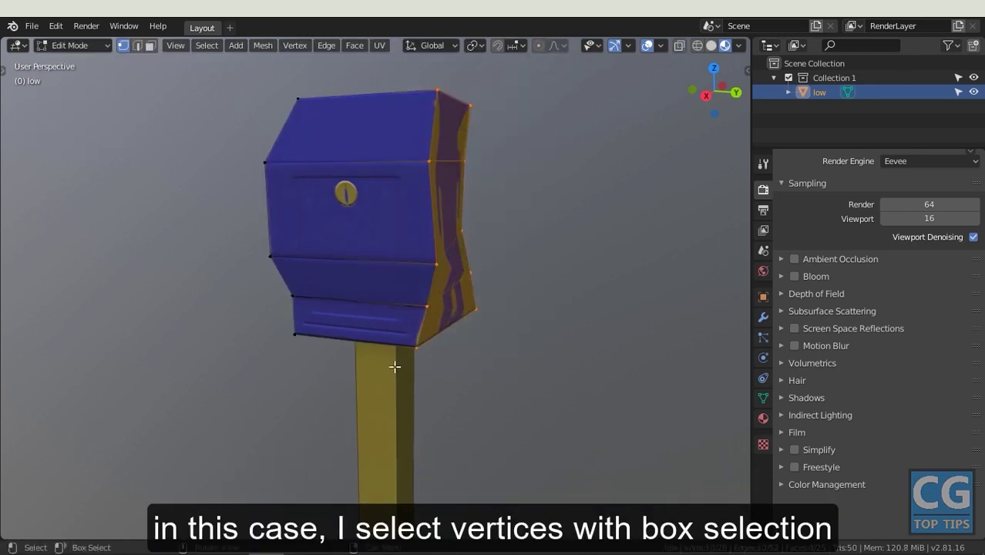
{"action": "key", "text": "s"}
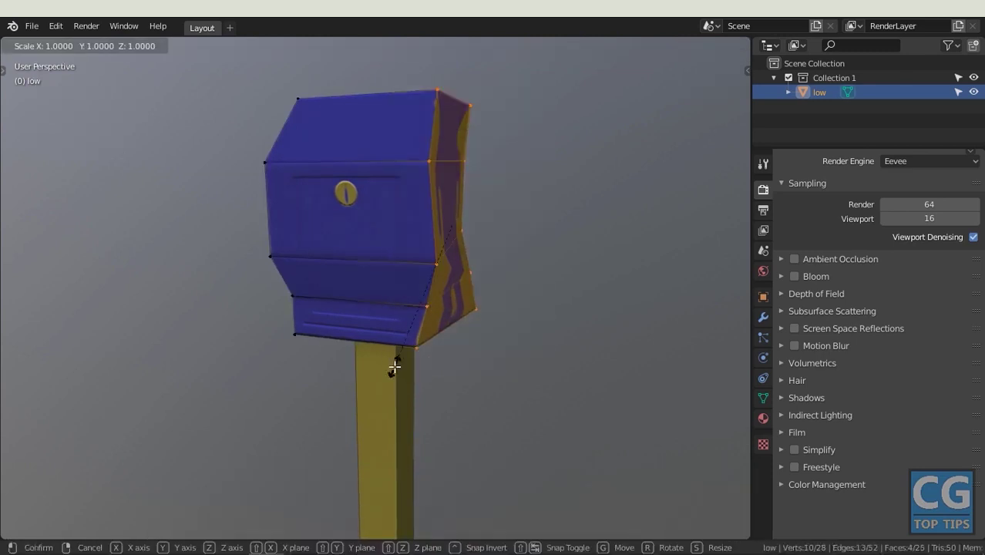
{"action": "key", "text": "y"}
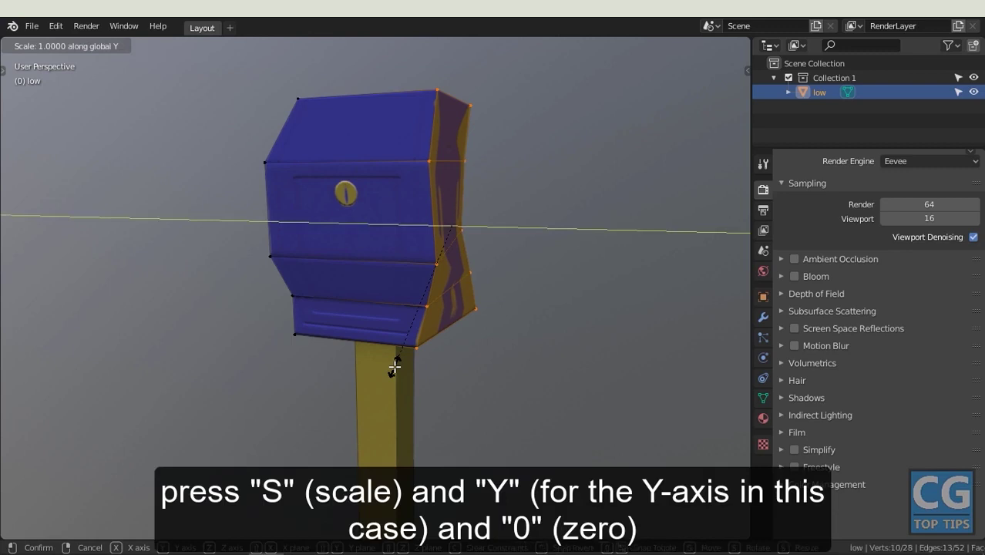
{"action": "key", "text": "0"}
{"action": "key", "text": "Return"}
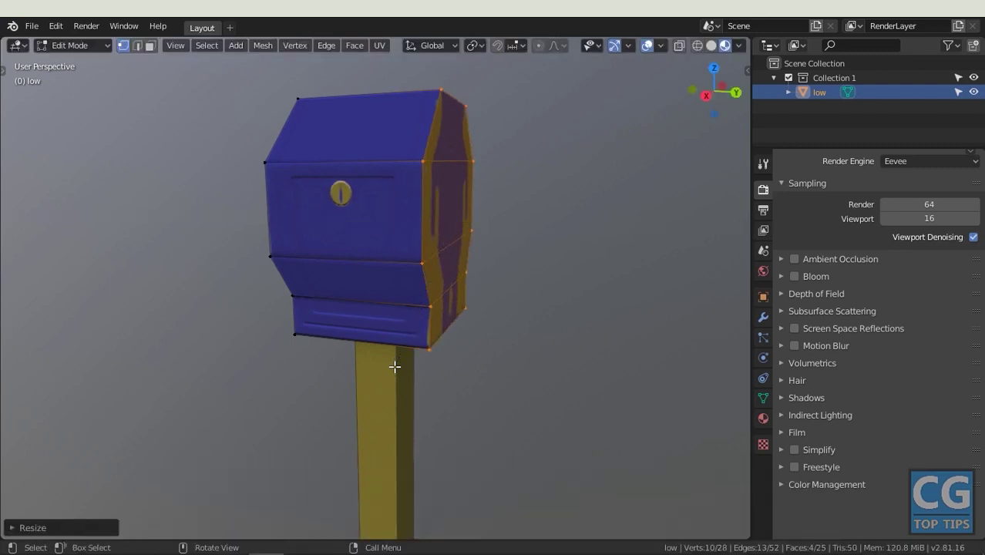
Return to Object Mode, deselect the mailbox and orbit to inspect the flattened side
{"action": "mouse_move", "coordinate": [488, 276]}
{"action": "middle_mouse_down"}
{"action": "mouse_move", "coordinate": [400, 260]}
{"action": "mouse_move", "coordinate": [477, 242]}
{"action": "middle_mouse_up"}
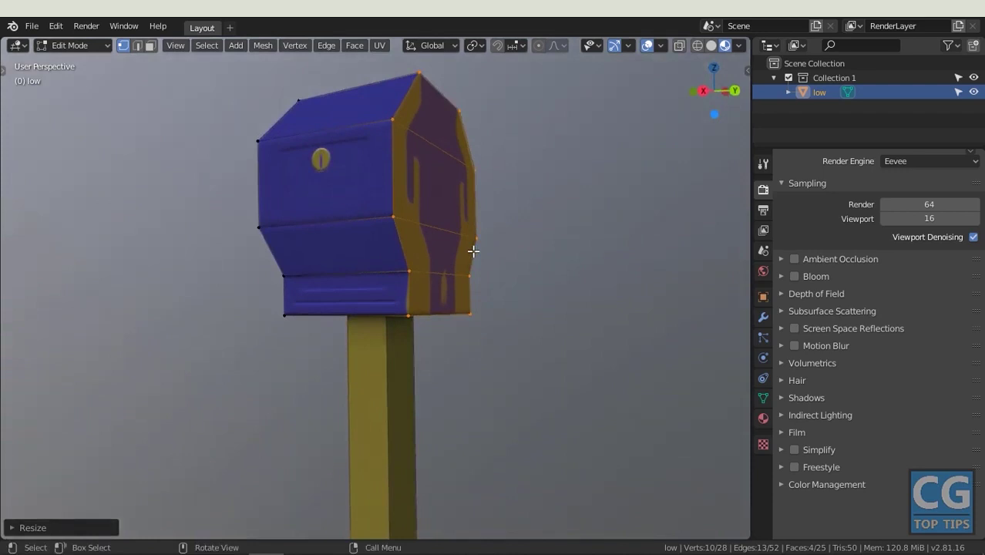
{"action": "key", "text": "Tab"}
{"action": "mouse_move", "coordinate": [433, 265]}
{"action": "middle_mouse_down"}
{"action": "mouse_move", "coordinate": [439, 292]}
{"action": "mouse_move", "coordinate": [567, 288]}
{"action": "mouse_move", "coordinate": [426, 285]}
{"action": "middle_mouse_up"}
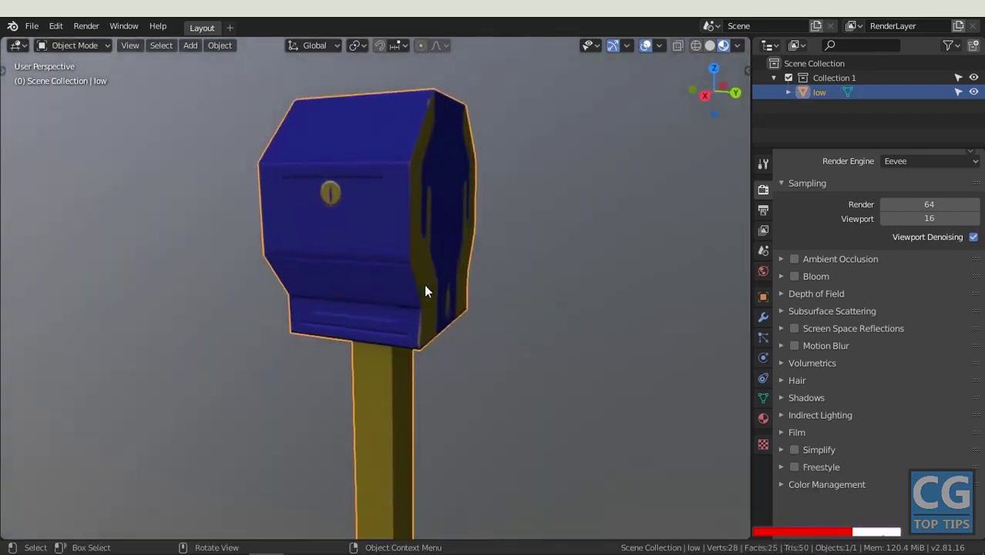
{"action": "left_click", "coordinate": [516, 263]}
{"action": "mouse_move", "coordinate": [517, 264]}
{"action": "middle_mouse_down"}
{"action": "mouse_move", "coordinate": [481, 337]}
{"action": "mouse_move", "coordinate": [592, 367]}
{"action": "middle_mouse_up"}
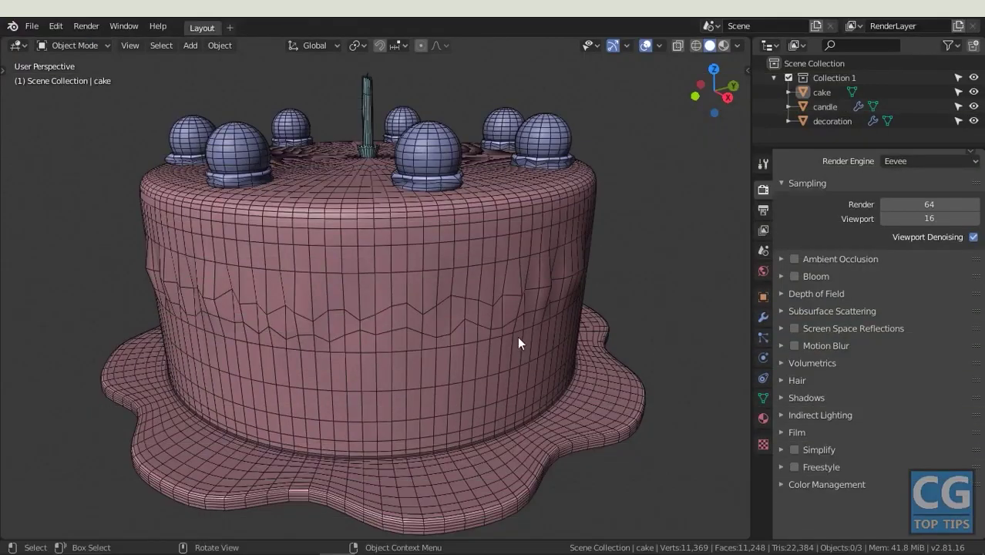
In Edit Mode, add two loop cuts around the cake, the second following the zigzag icing edge
{"action": "left_click", "coordinate": [506, 320]}
{"action": "key", "text": "Tab"}
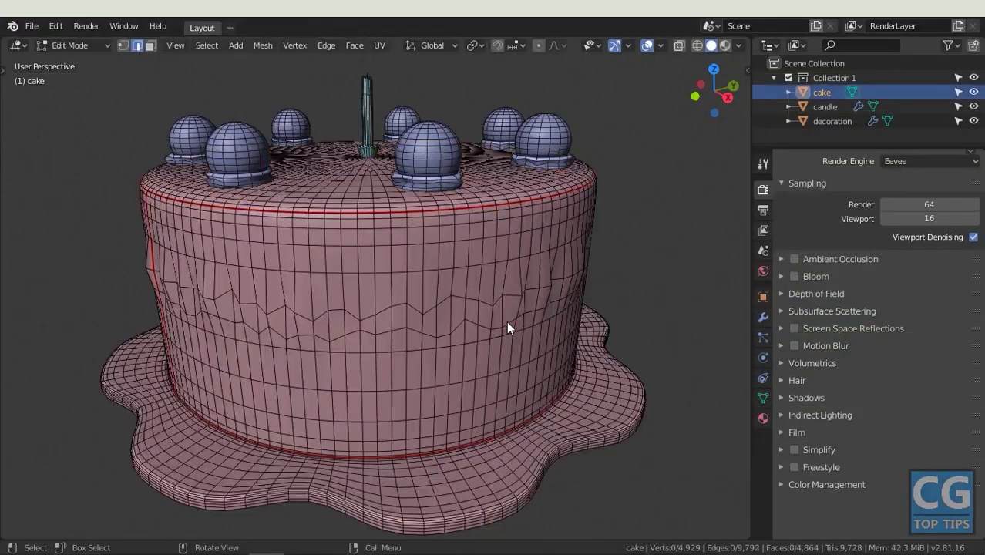
{"action": "scroll", "coordinate": [507, 321], "scroll_direction": "up", "scroll_amount": 3}
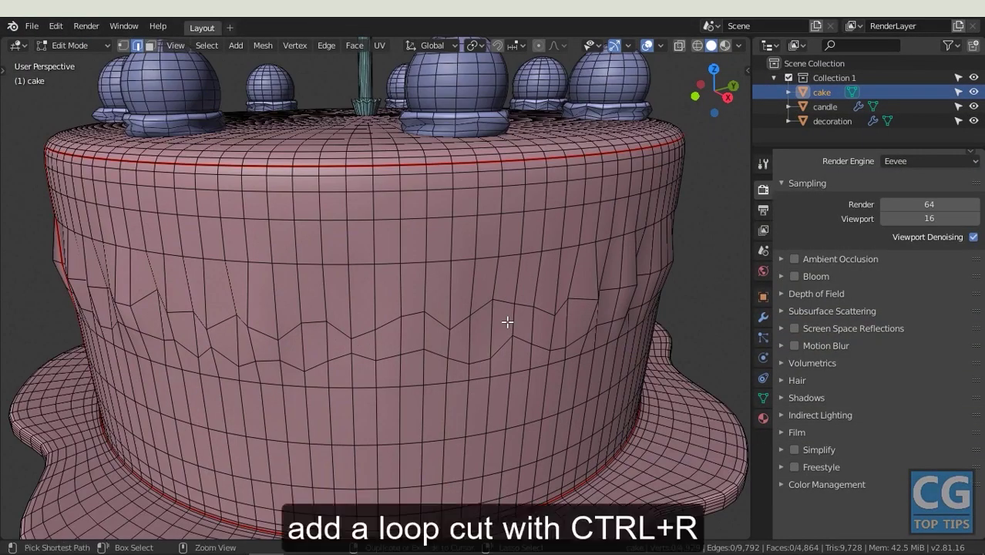
{"action": "key", "text": "ctrl+r"}
{"action": "left_click", "coordinate": [507, 322]}
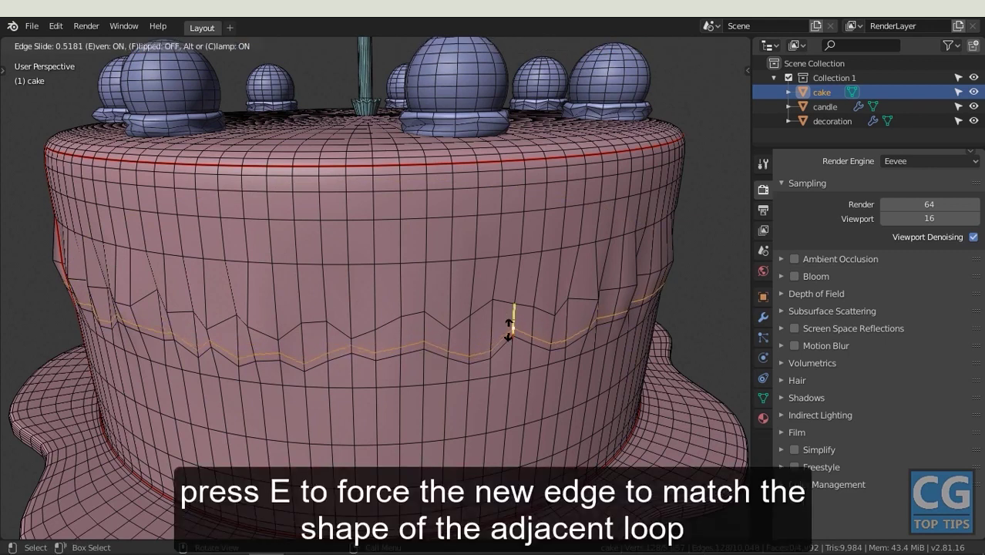
{"action": "left_click", "coordinate": [509, 328]}
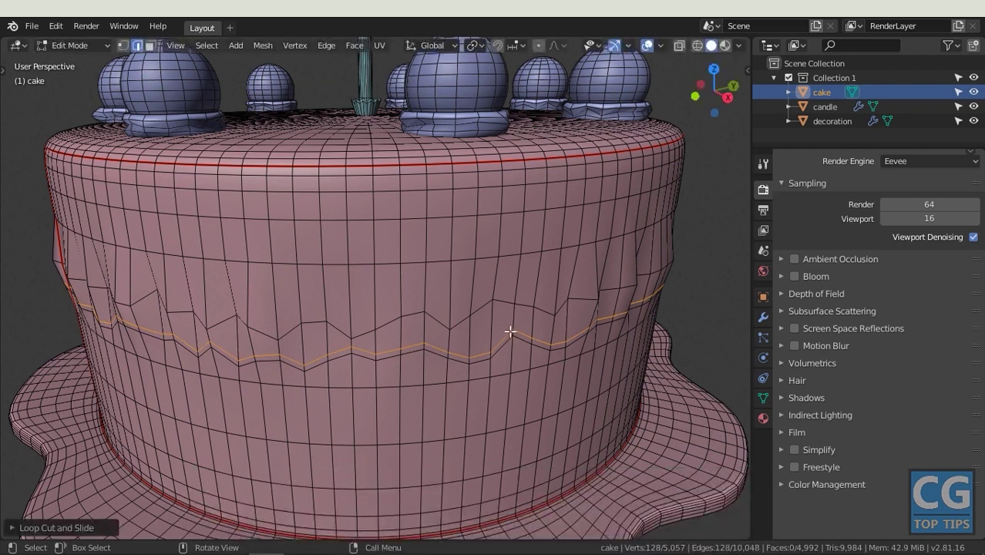
{"action": "key", "text": "ctrl+r"}
{"action": "left_click", "coordinate": [514, 325]}
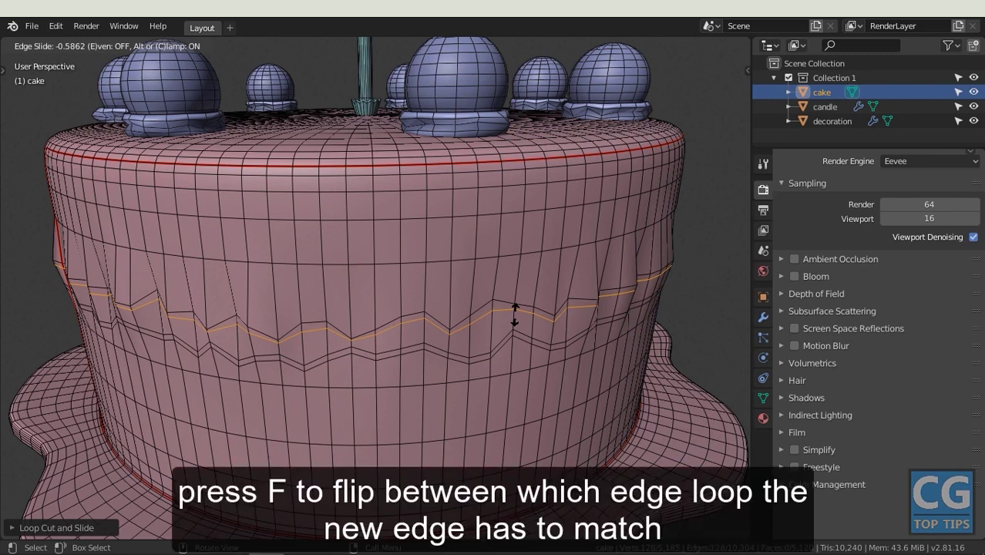
{"action": "key", "text": "e"}
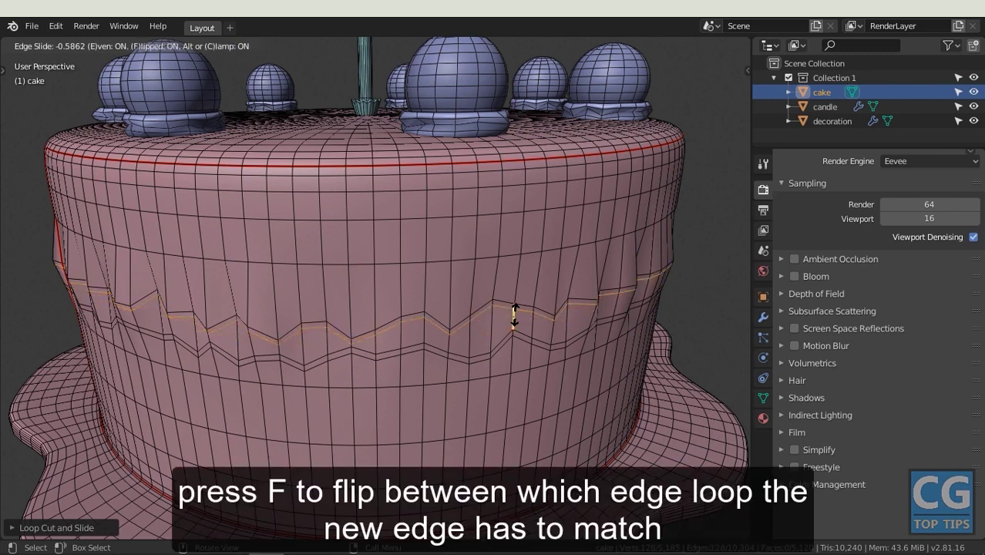
{"action": "left_click", "coordinate": [515, 316]}
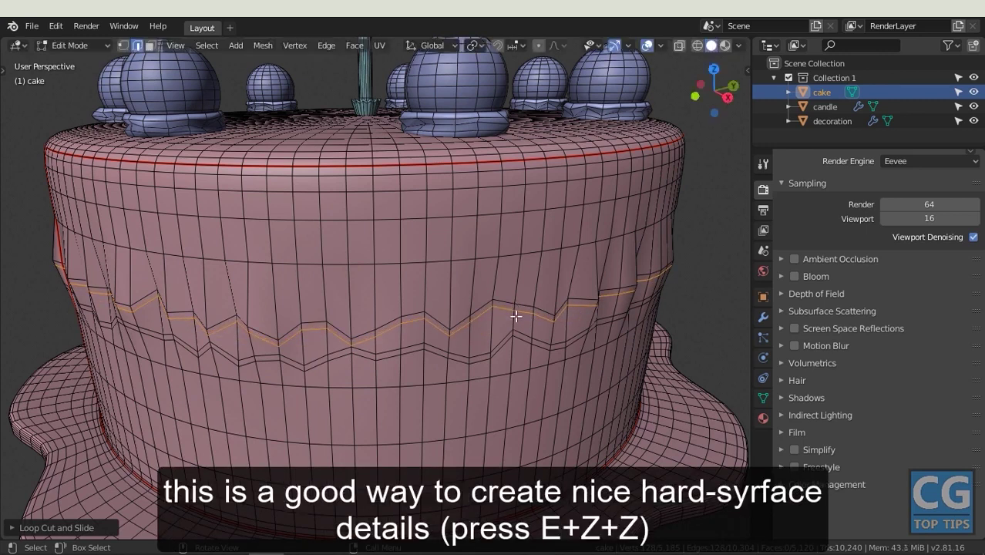
Extrude the zigzag face ring along normals, lower it on Z, and exit Edit Mode
{"action": "key", "text": "3"}
{"action": "left_click", "coordinate": [515, 316], "text": "alt"}
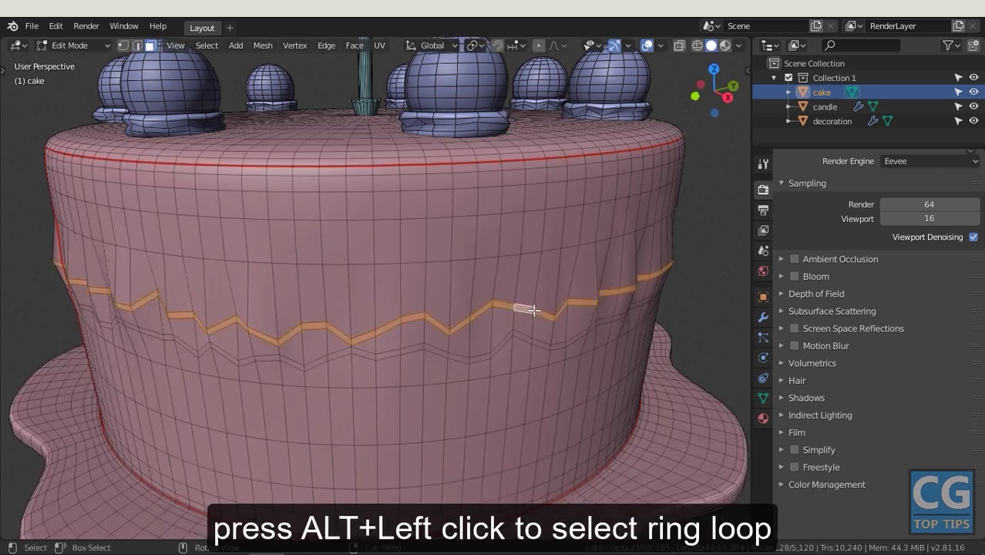
{"action": "key", "text": "alt+e"}
{"action": "left_click", "coordinate": [533, 309]}
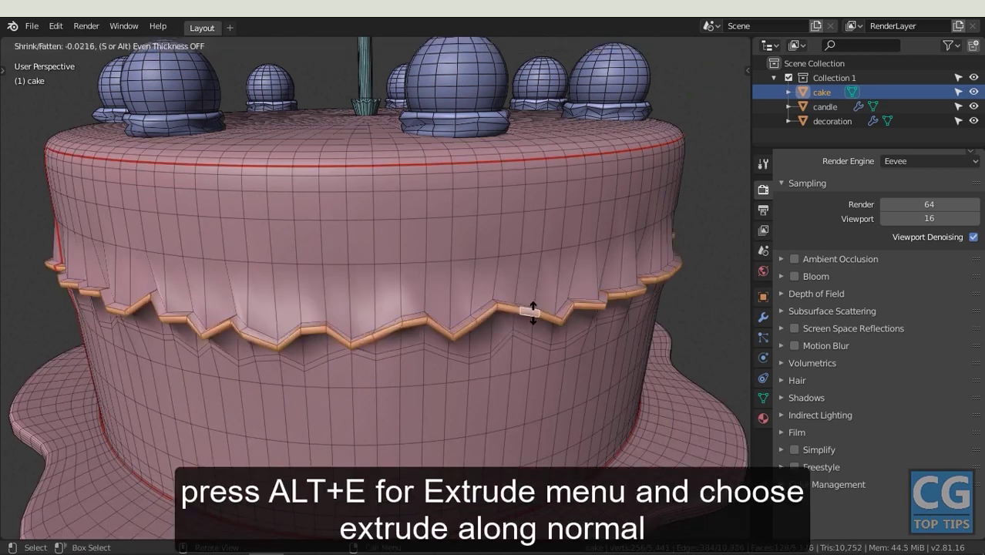
{"action": "left_click", "coordinate": [532, 313]}
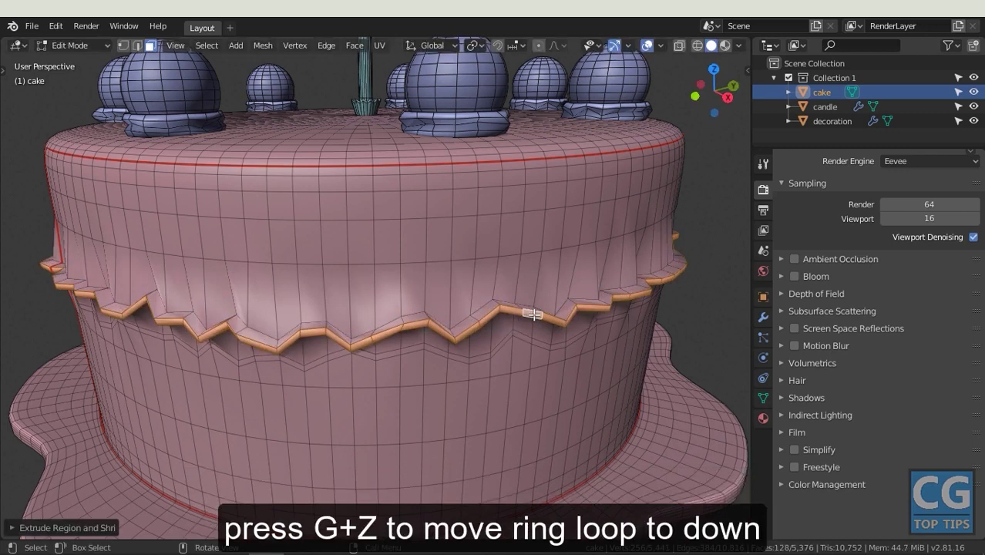
{"action": "key", "text": "g"}
{"action": "key", "text": "z"}
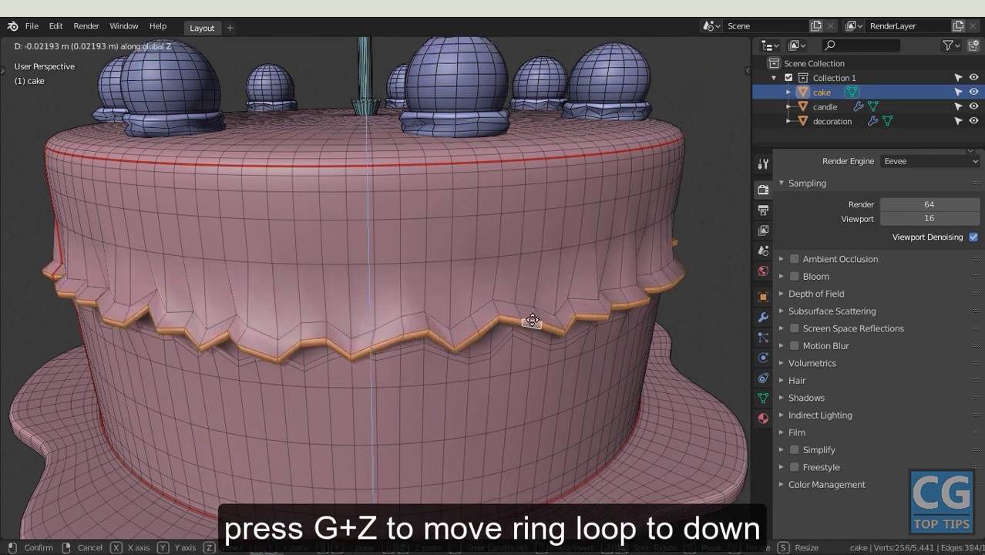
{"action": "left_click", "coordinate": [532, 321]}
{"action": "key", "text": "Tab"}
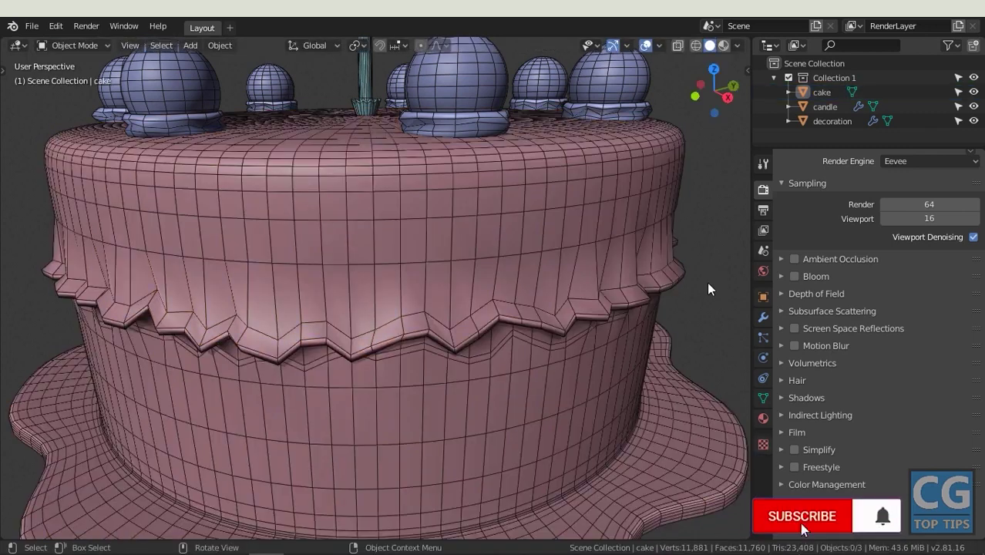
{"action": "scroll", "coordinate": [707, 286], "scroll_direction": "down", "scroll_amount": 4}
{"action": "middle_click_drag", "start_coordinate": [693, 288], "coordinate": [669, 310]}
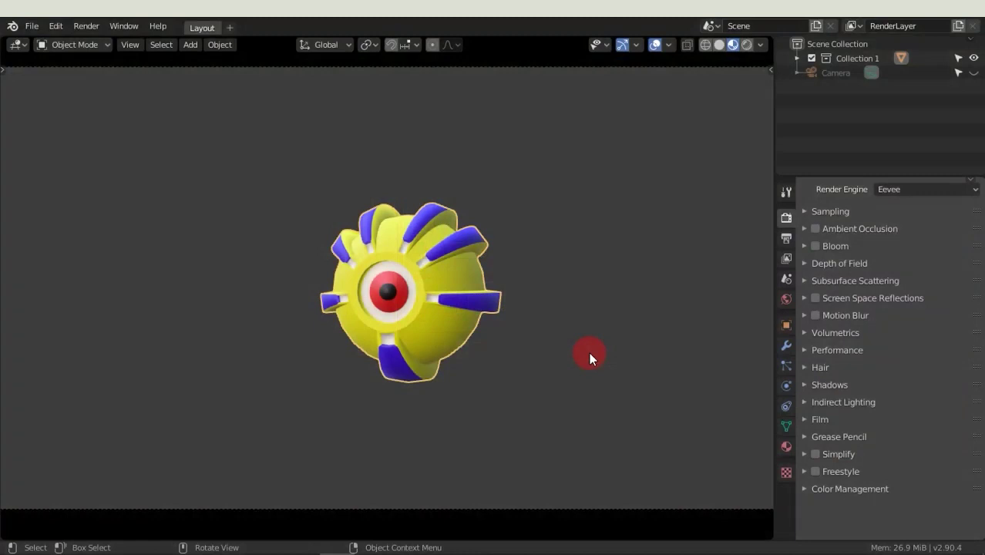
Show viewport statistics, Shift+D two creature copies to upper and lower right, and select both
{"action": "left_click", "coordinate": [670, 46]}
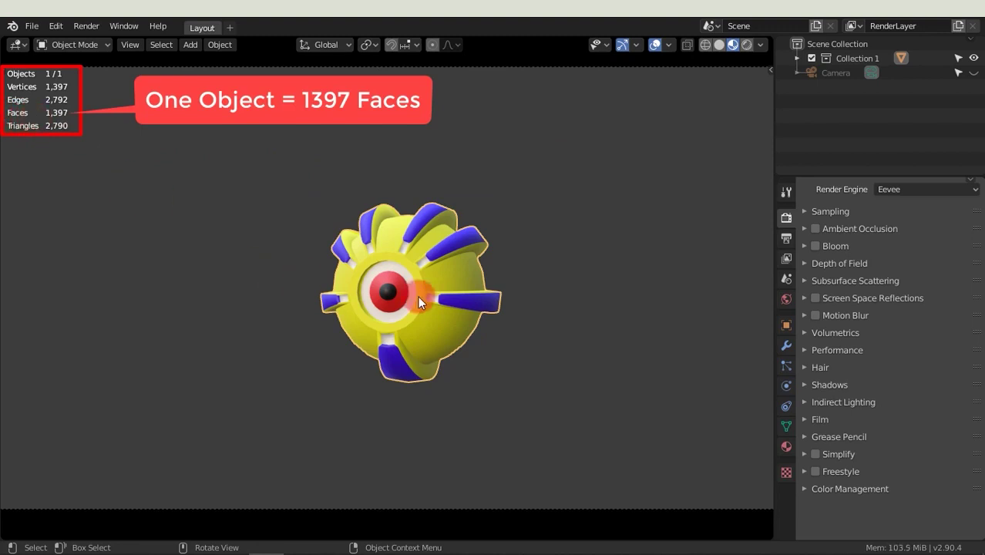
{"action": "key", "text": "shift+d"}
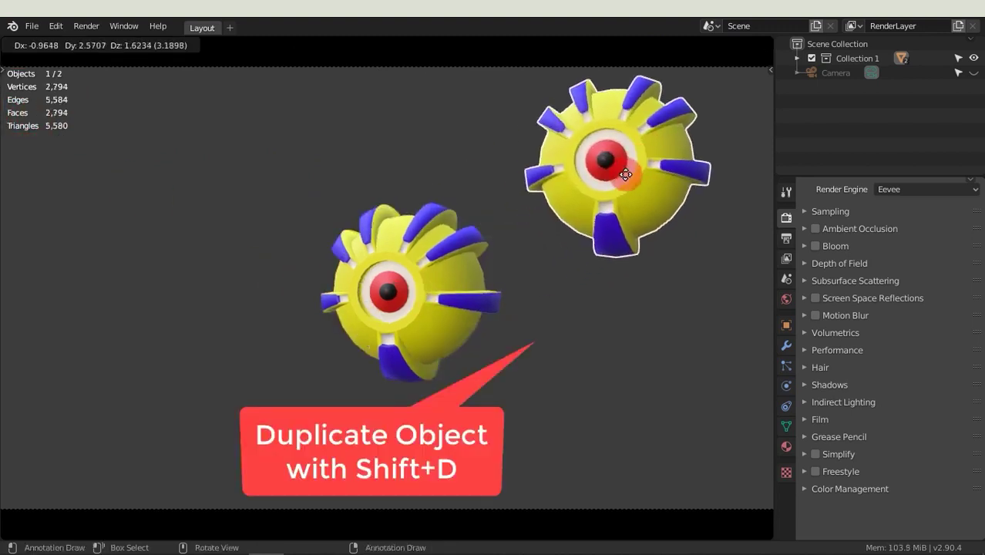
{"action": "left_click", "coordinate": [624, 175]}
{"action": "key", "text": "shift+d"}
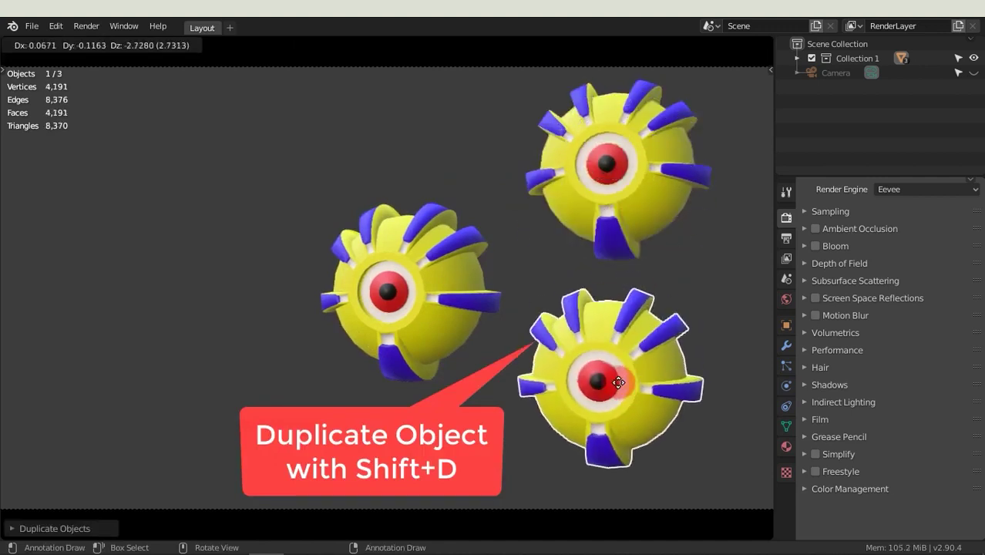
{"action": "left_click", "coordinate": [629, 384]}
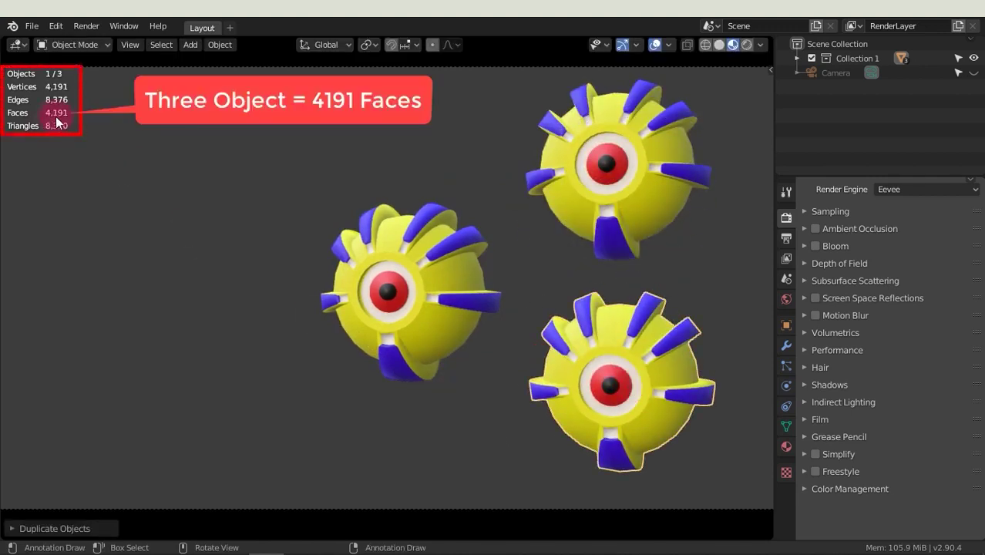
{"action": "left_click_drag", "start_coordinate": [769, 121], "coordinate": [628, 274], "text": "shift"}
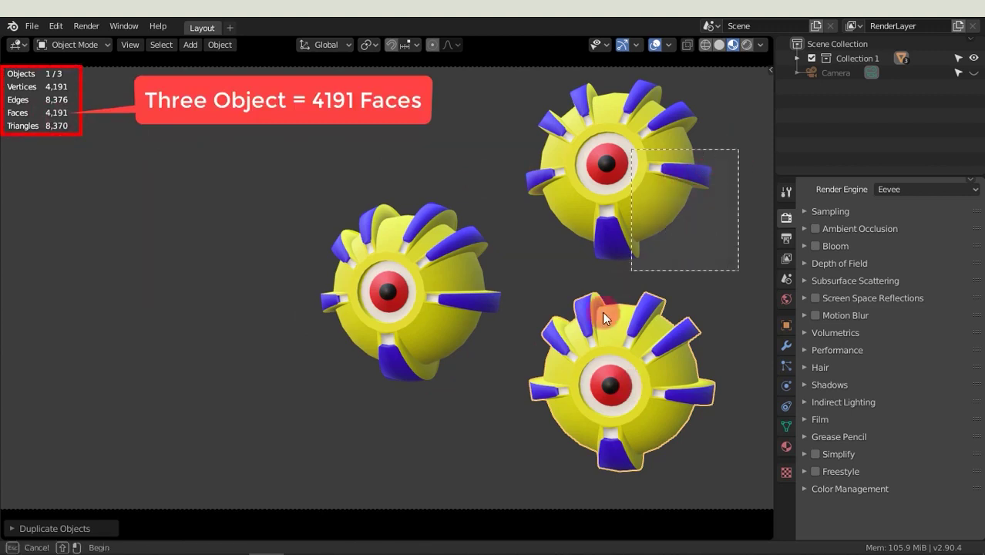
{"action": "right_click", "coordinate": [579, 395]}
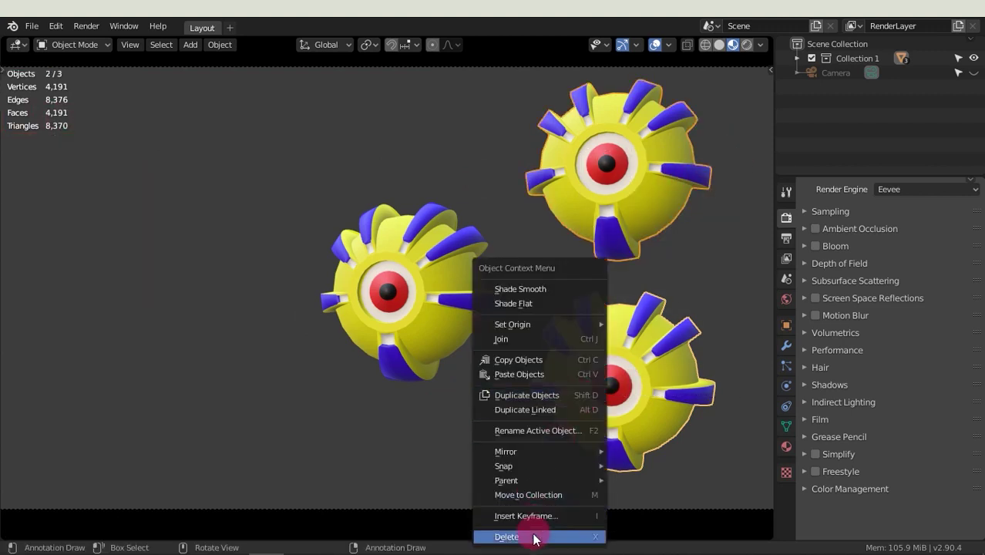
Delete the two full copies and place four Alt+D linked duplicates around the original eyeball creature
{"action": "left_click", "coordinate": [532, 536]}
{"action": "left_click", "coordinate": [405, 280]}
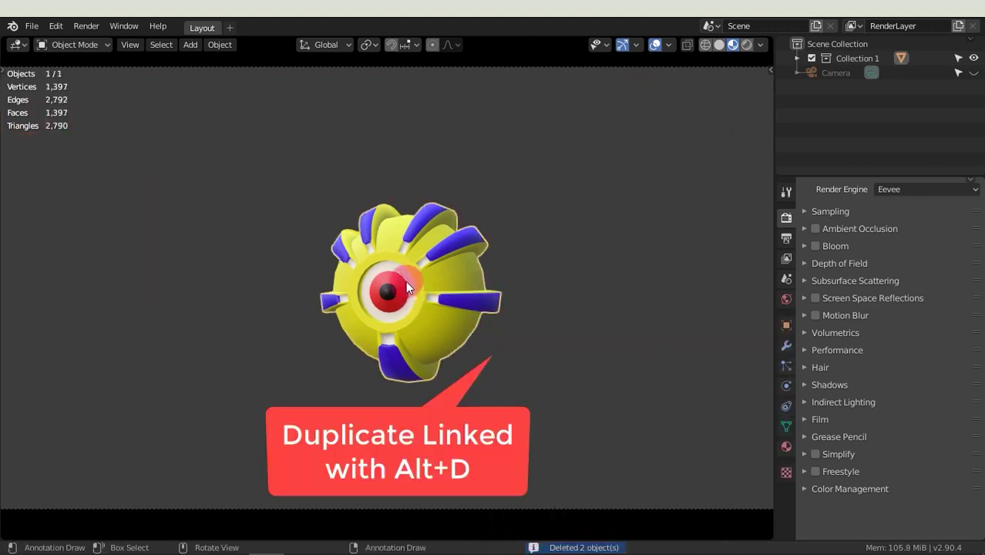
{"action": "key", "text": "alt+d"}
{"action": "left_click", "coordinate": [613, 153]}
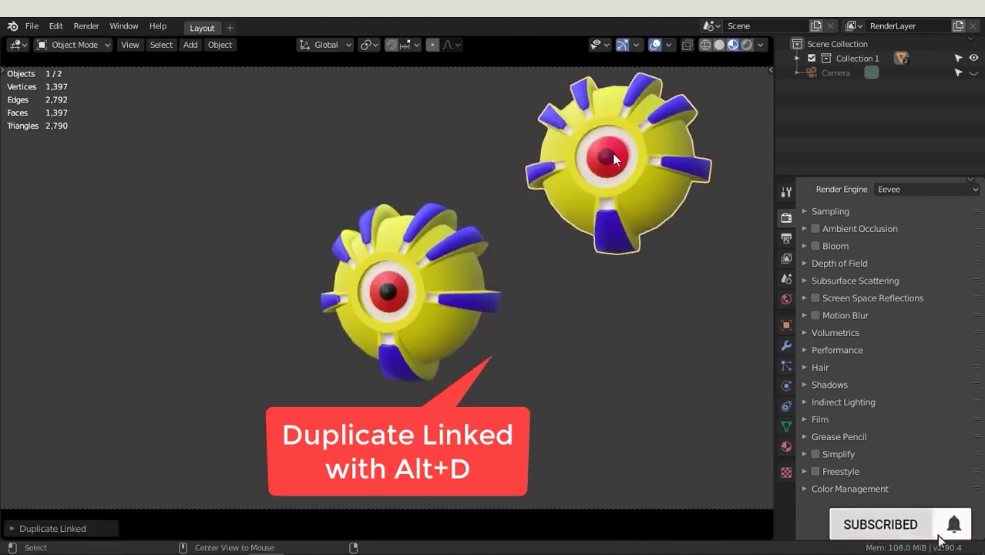
{"action": "key", "text": "alt+d"}
{"action": "left_click", "coordinate": [621, 375]}
{"action": "key", "text": "alt+d"}
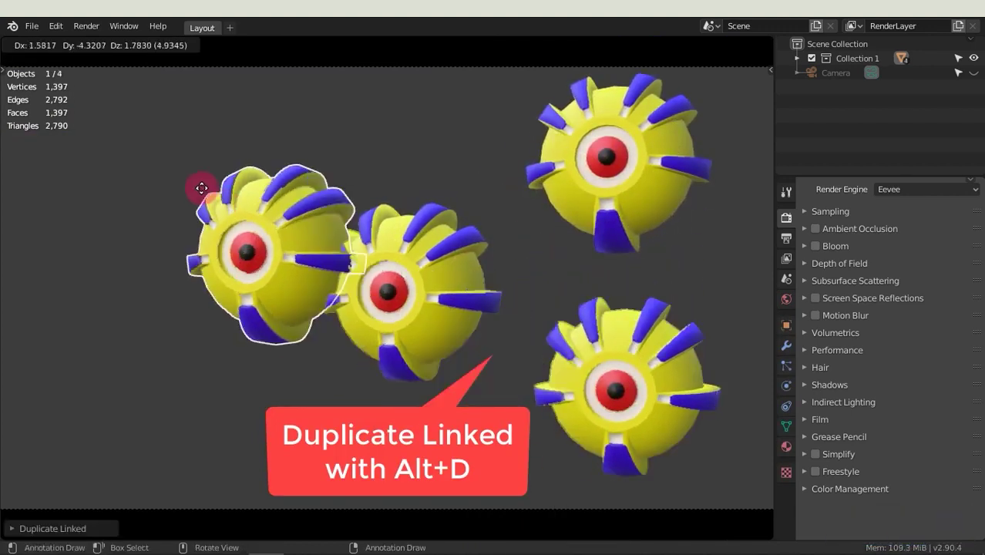
{"action": "left_click", "coordinate": [165, 159]}
{"action": "key", "text": "alt+d"}
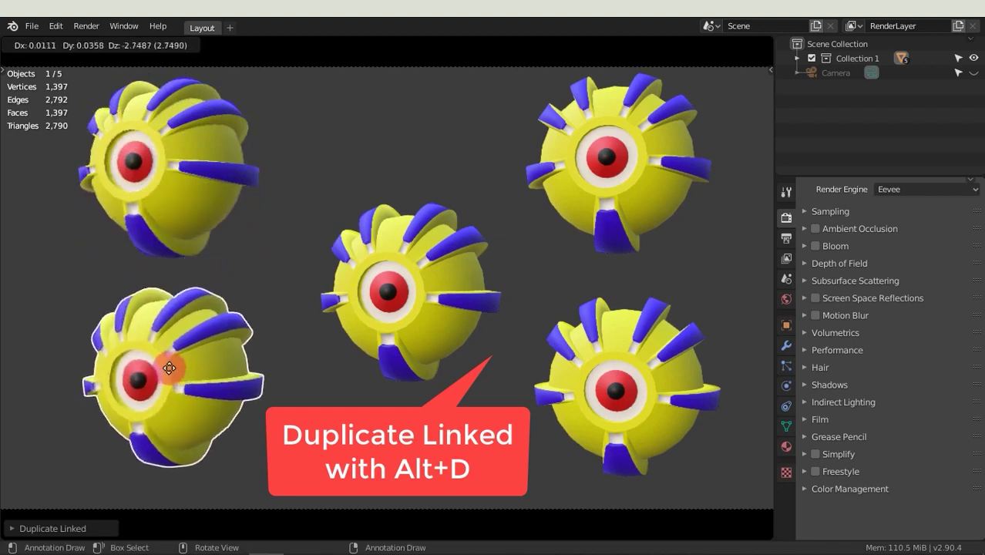
{"action": "left_click", "coordinate": [166, 384]}
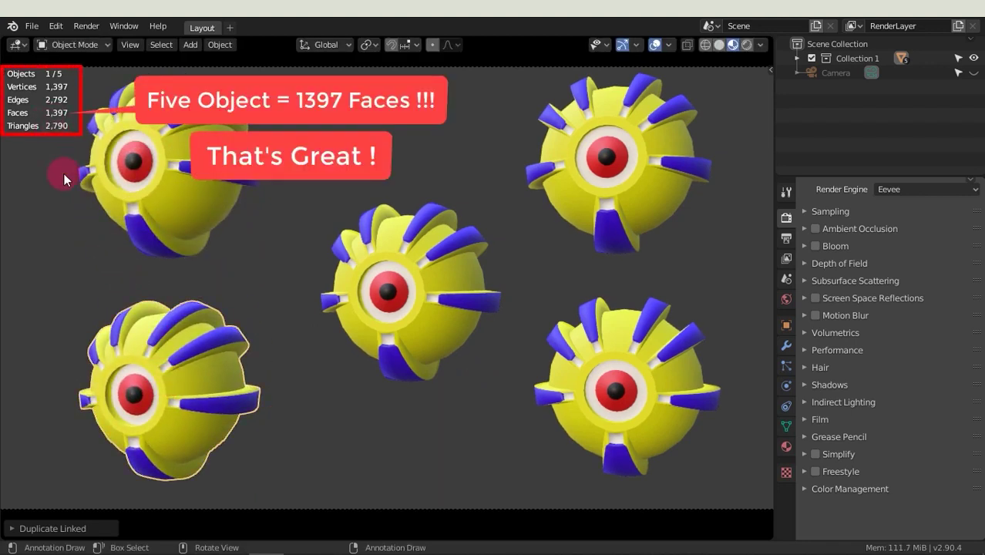
Make the four linked copies single-user for Object, Data and Materials, then deselect everything
{"action": "left_click", "coordinate": [167, 341]}
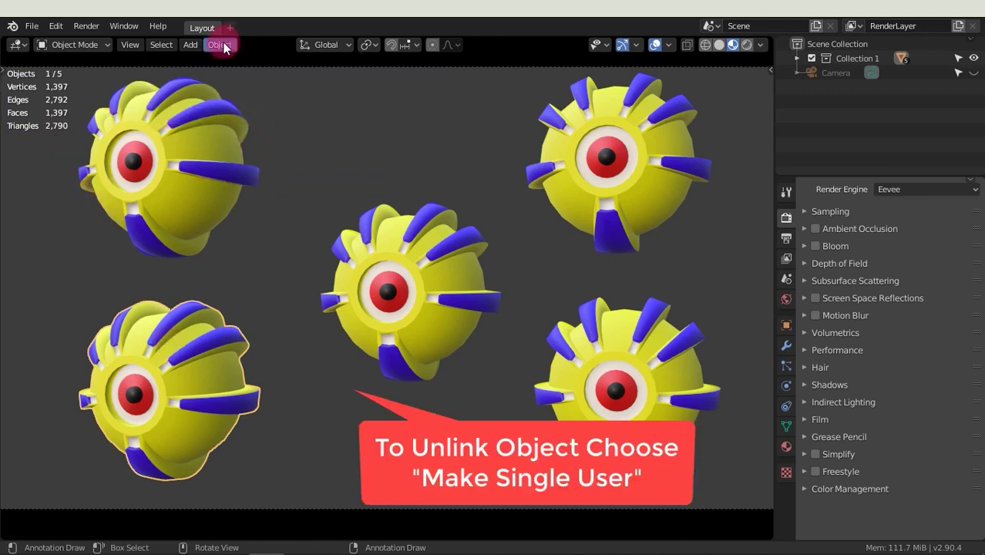
{"action": "left_click", "coordinate": [220, 44]}
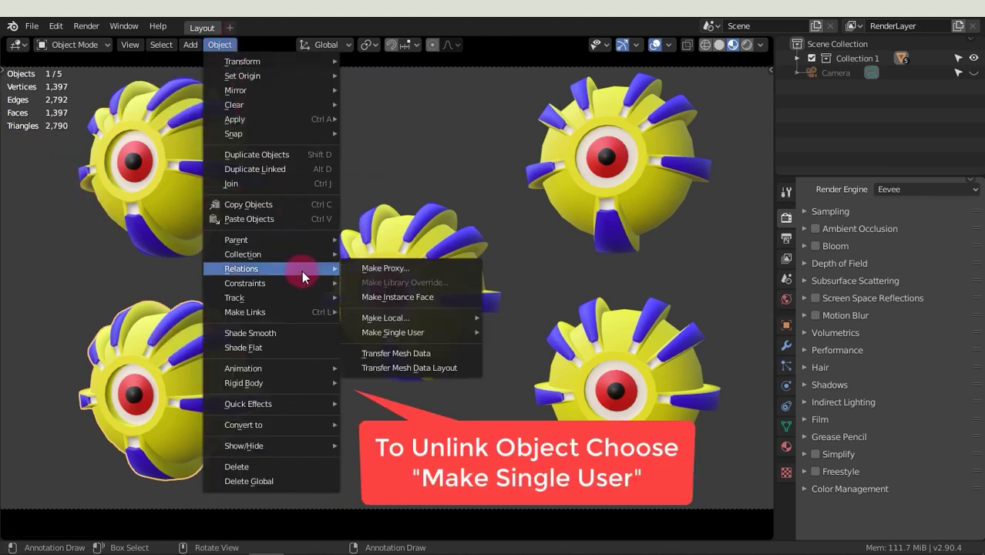
{"action": "mouse_move", "coordinate": [393, 332]}
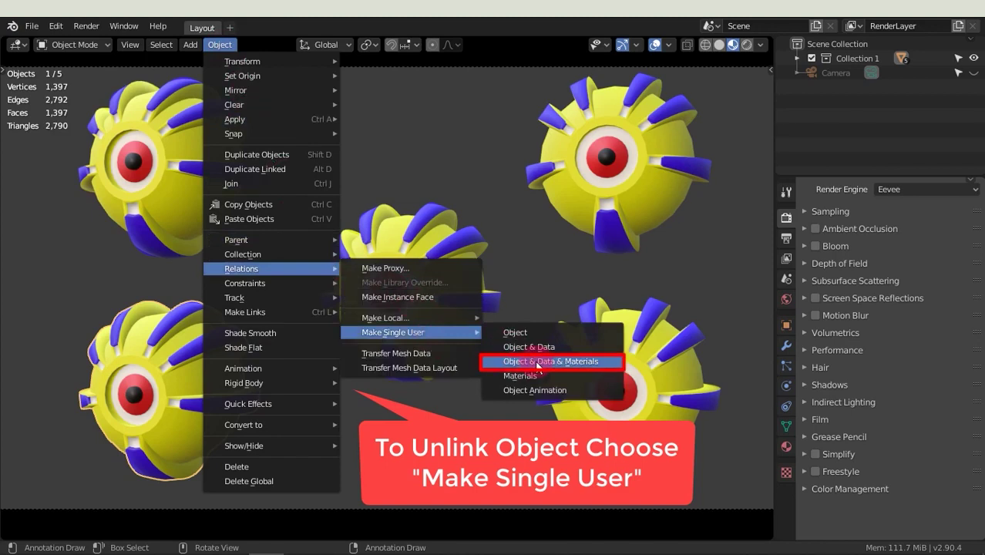
{"action": "left_click", "coordinate": [538, 365]}
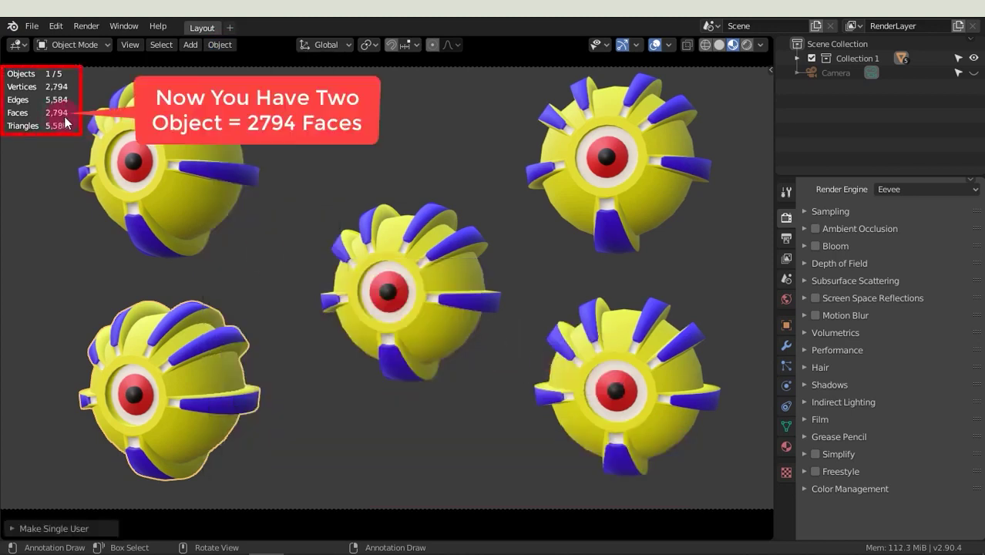
{"action": "left_click", "coordinate": [590, 180]}
{"action": "left_click", "coordinate": [626, 350], "text": "shift"}
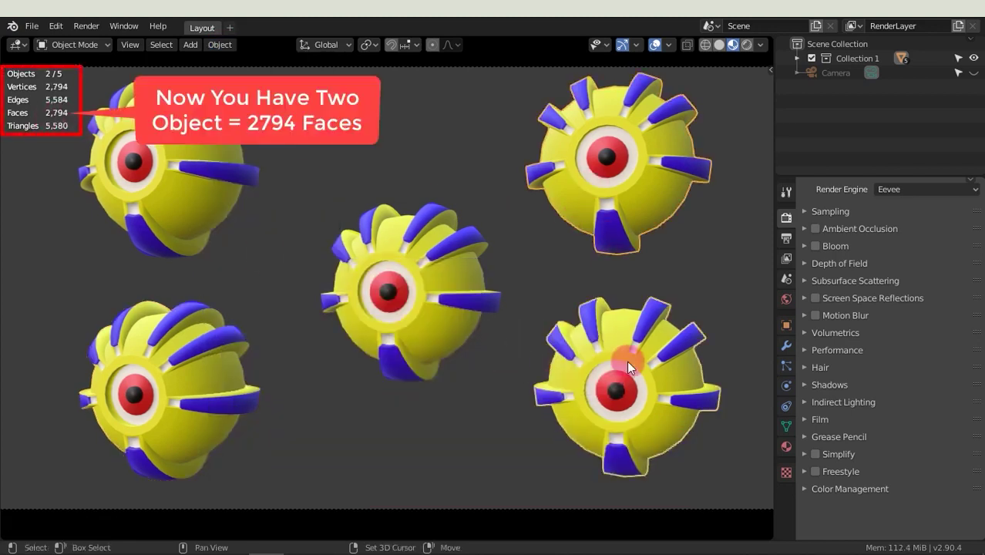
{"action": "left_click", "coordinate": [212, 91], "text": "shift"}
{"action": "left_click", "coordinate": [220, 44]}
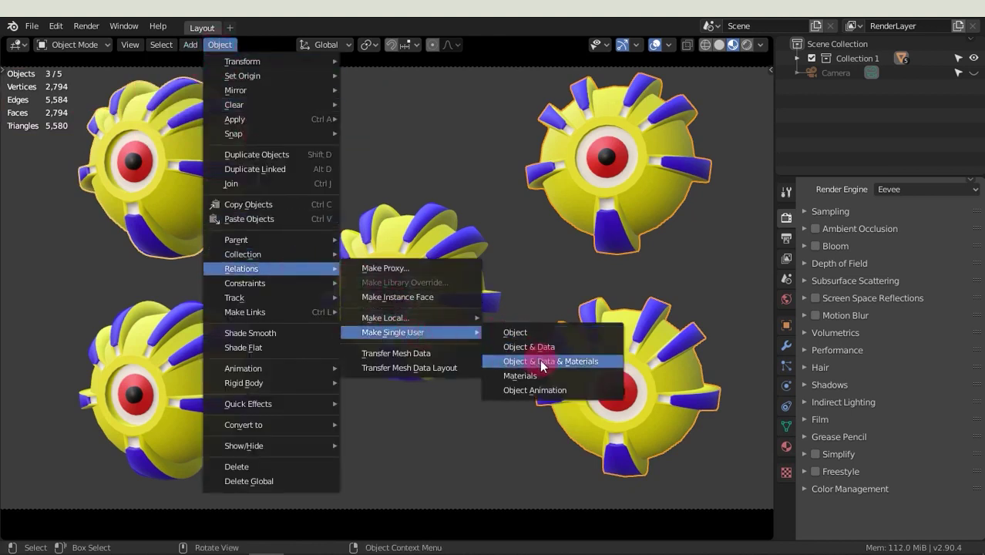
{"action": "mouse_move", "coordinate": [393, 332]}
{"action": "left_click", "coordinate": [539, 361]}
{"action": "left_click", "coordinate": [540, 362]}
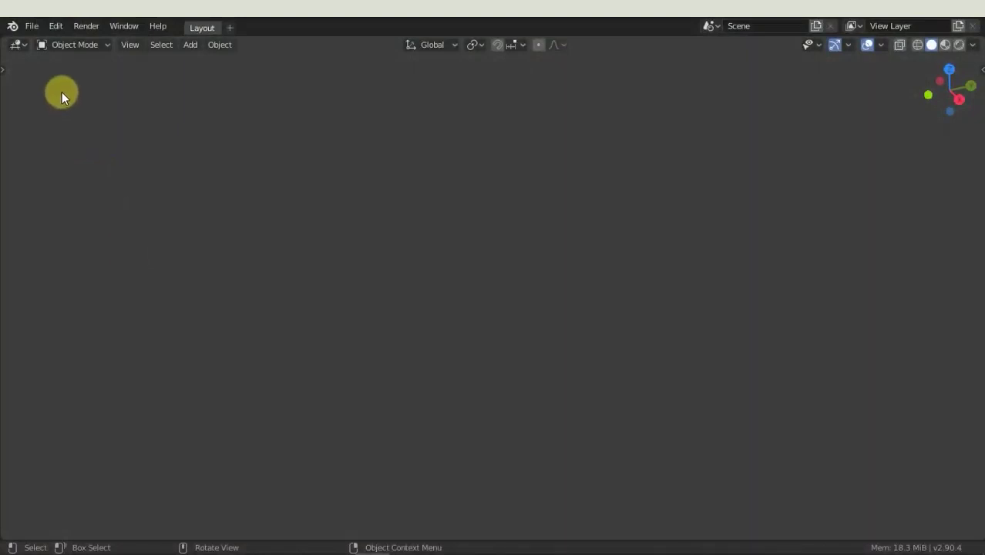
Search 'extra' in the Add-ons preferences and enable Add Mesh: Extra Objects
{"action": "left_click", "coordinate": [55, 26]}
{"action": "left_click", "coordinate": [93, 232]}
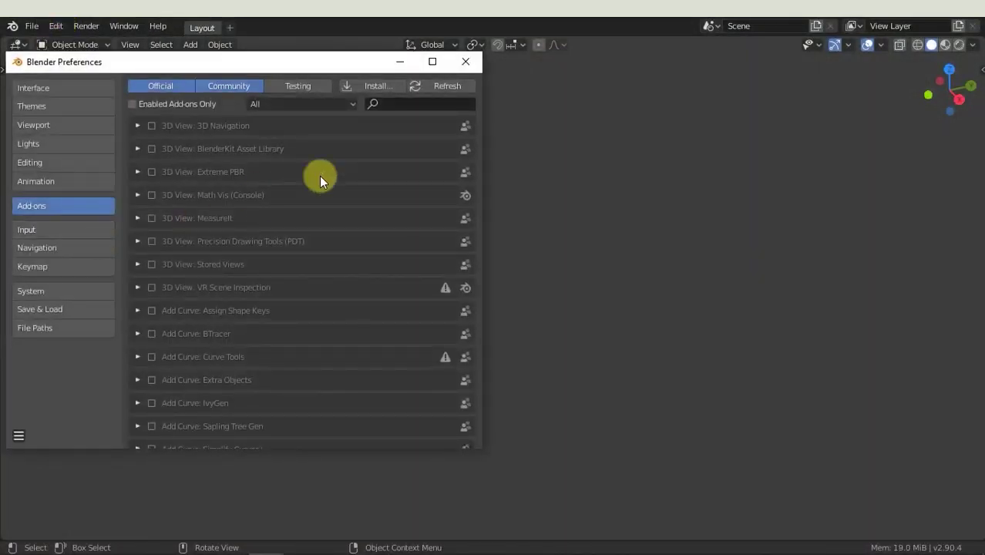
{"action": "type", "text": "extra"}
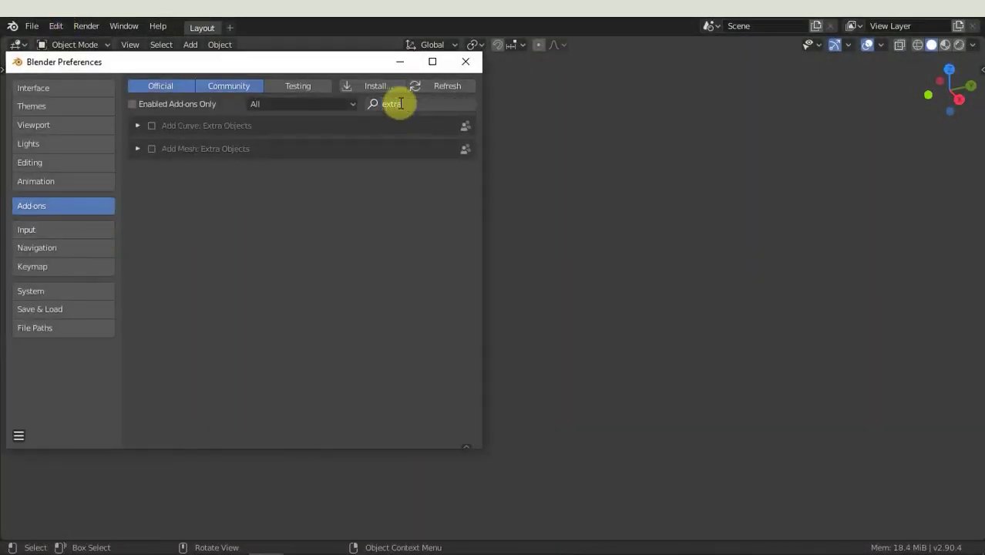
{"action": "left_click", "coordinate": [150, 149]}
{"action": "left_click", "coordinate": [151, 149]}
{"action": "left_click", "coordinate": [466, 62]}
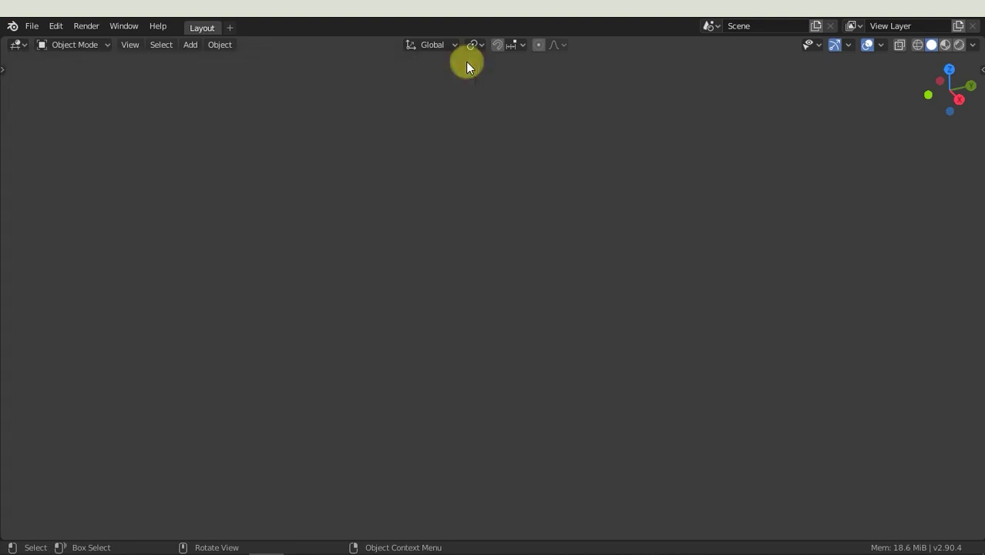
{"action": "left_click", "coordinate": [191, 44]}
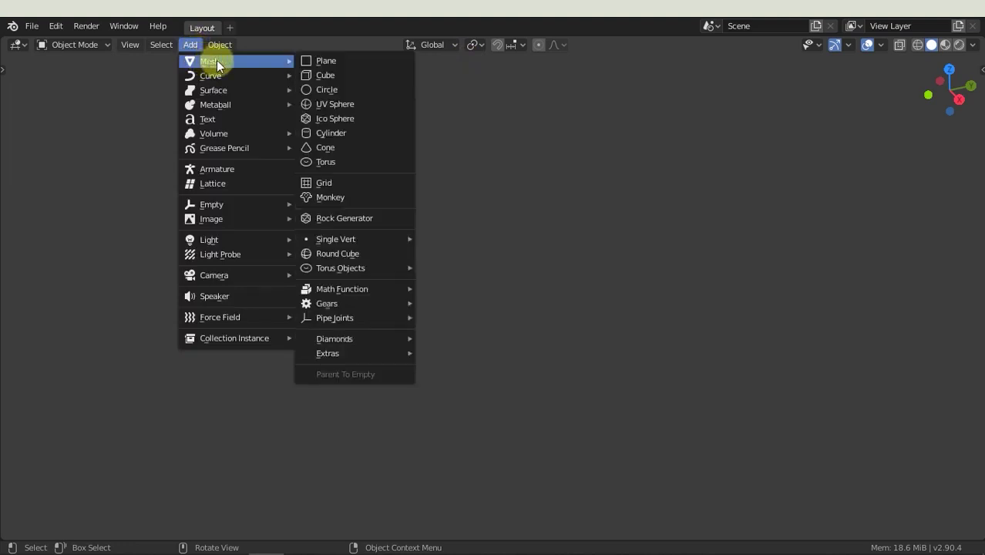
{"action": "mouse_move", "coordinate": [326, 304]}
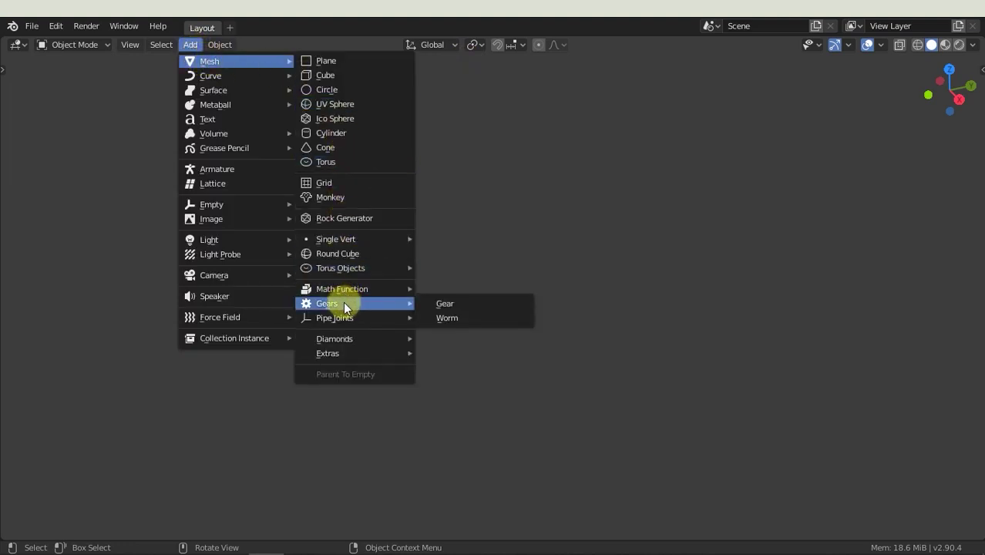
Add a gear, view it from the top, and hide the viewport grid
{"action": "left_click", "coordinate": [446, 303]}
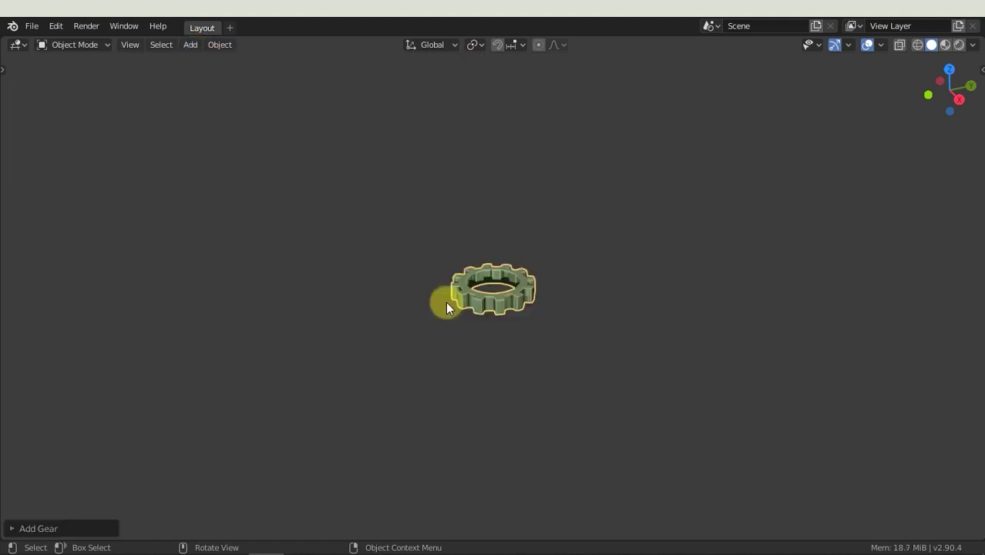
{"action": "mouse_move", "coordinate": [558, 204]}
{"action": "middle_mouse_down", "text": "alt"}
{"action": "mouse_move", "coordinate": [559, 260]}
{"action": "mouse_move", "coordinate": [424, 272]}
{"action": "middle_mouse_up", "text": "alt"}
{"action": "scroll", "coordinate": [561, 254], "scroll_direction": "up", "scroll_amount": 5}
{"action": "scroll", "coordinate": [563, 254], "scroll_direction": "up", "scroll_amount": 1}
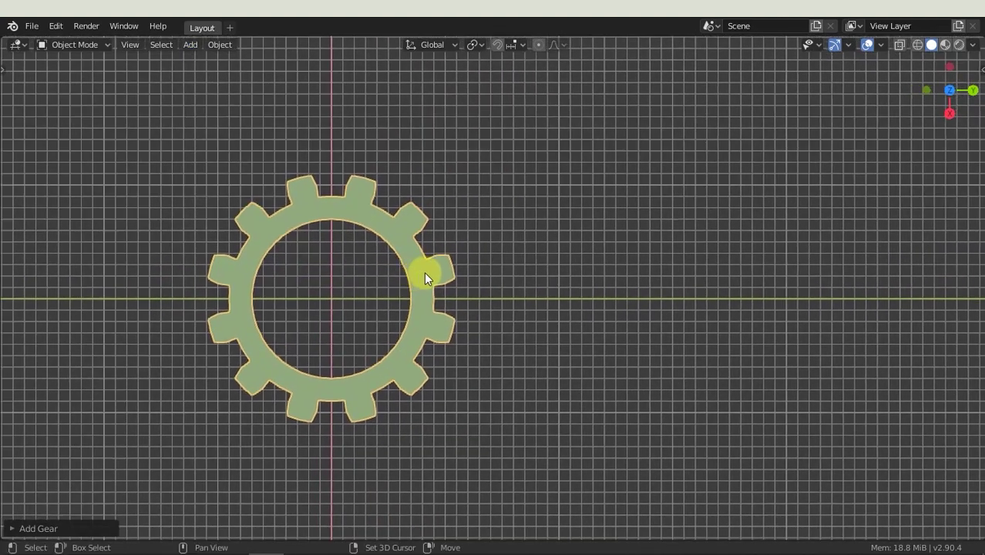
{"action": "left_click", "coordinate": [882, 45]}
{"action": "left_click", "coordinate": [801, 114]}
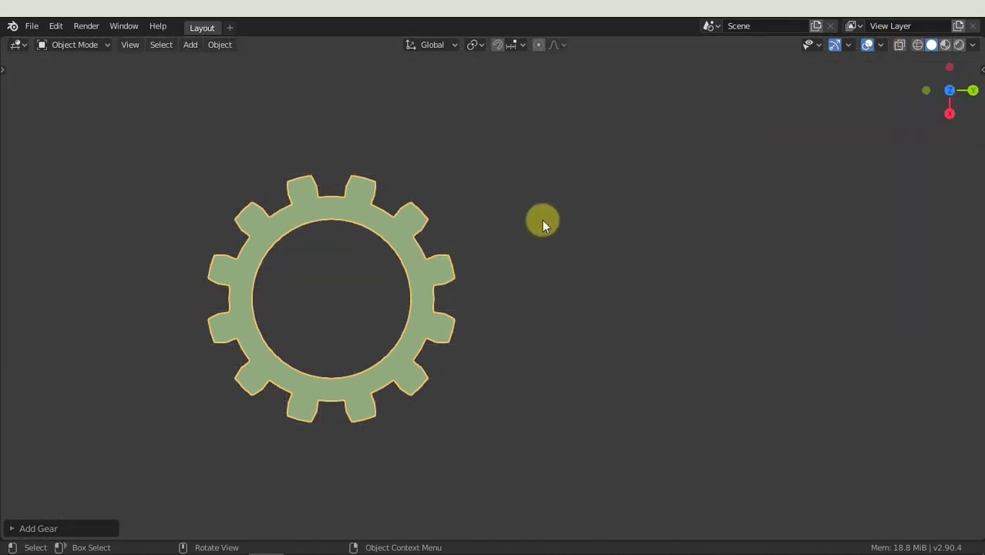
Duplicate the gear beside the first and rotate the copy 1.8° on Z so the teeth interlock
{"action": "key", "text": "shift+d"}
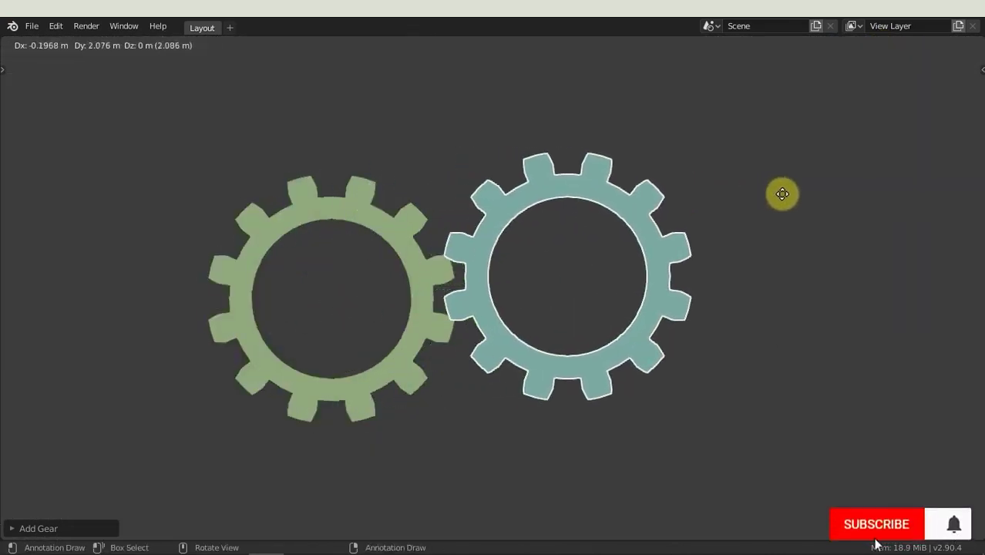
{"action": "left_click", "coordinate": [774, 189]}
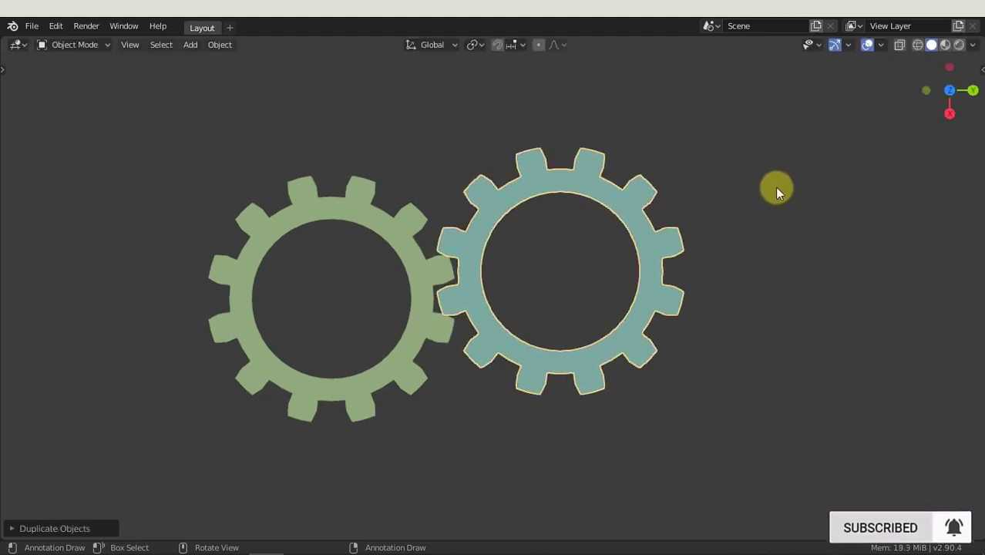
{"action": "left_click", "coordinate": [980, 69]}
{"action": "mouse_move", "coordinate": [887, 188]}
{"action": "left_mouse_down"}
{"action": "mouse_move", "coordinate": [901, 187]}
{"action": "mouse_move", "coordinate": [880, 188]}
{"action": "left_mouse_up"}
Copy the teal gear's Z rotation as a driver onto the green gear with expression rotation_euler * -1
{"action": "right_click", "coordinate": [880, 187]}
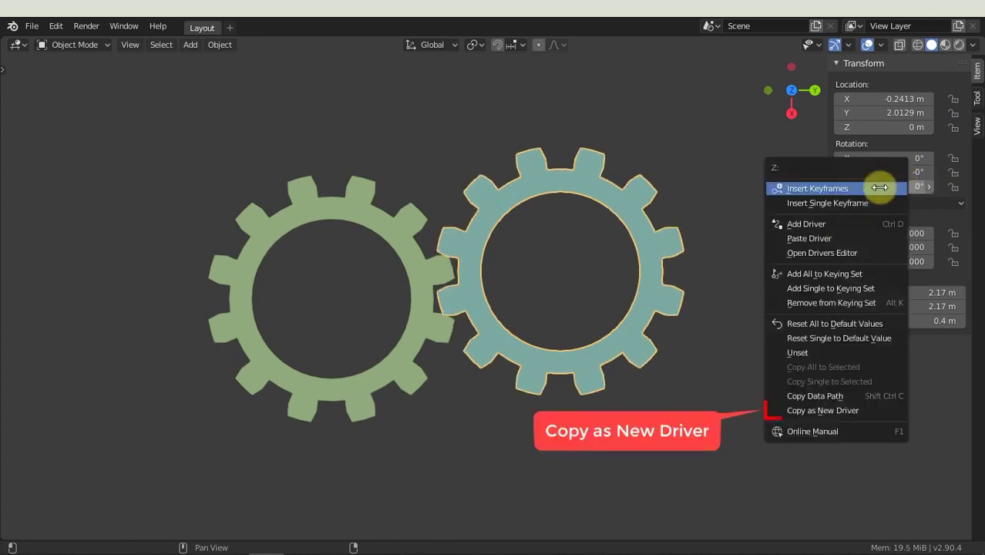
{"action": "left_click", "coordinate": [881, 412]}
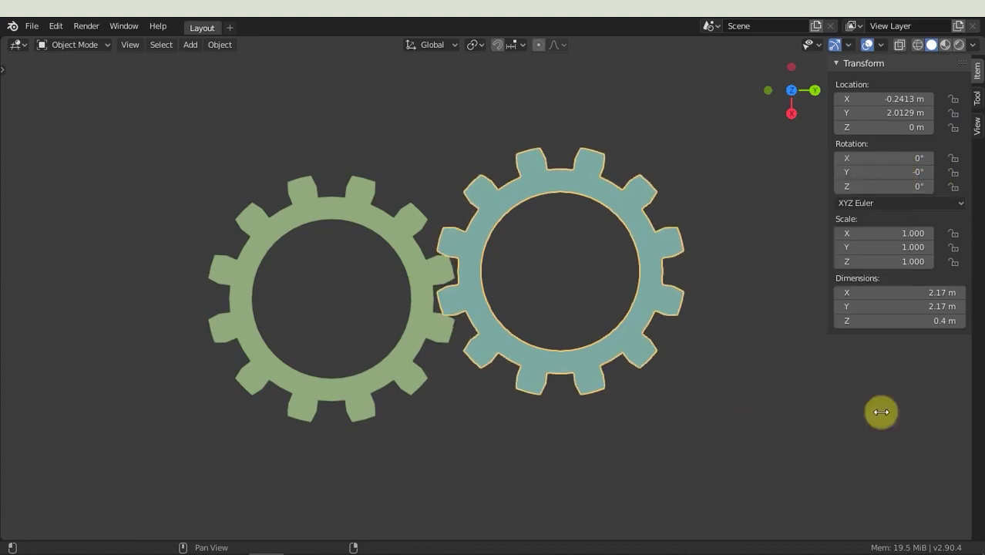
{"action": "left_click", "coordinate": [406, 355]}
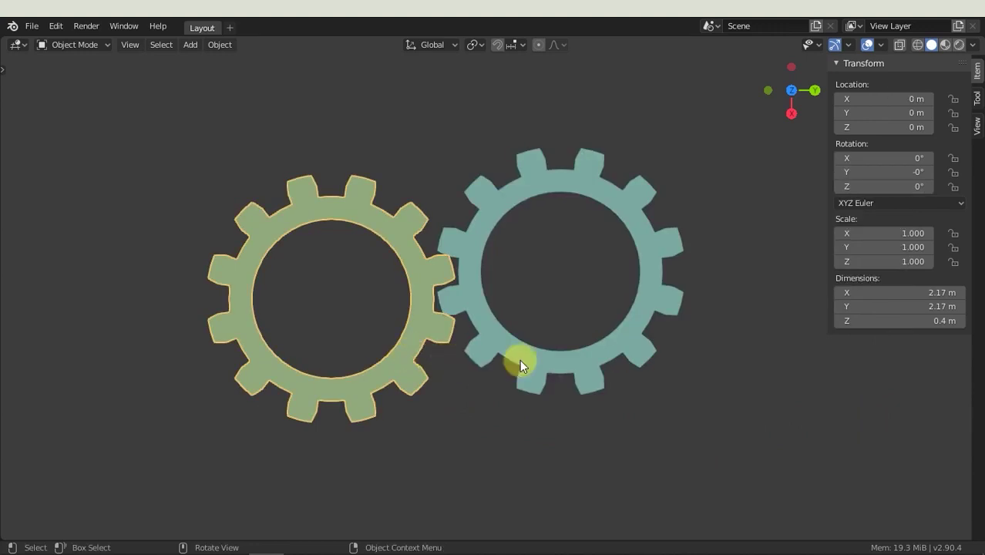
{"action": "right_click", "coordinate": [881, 185]}
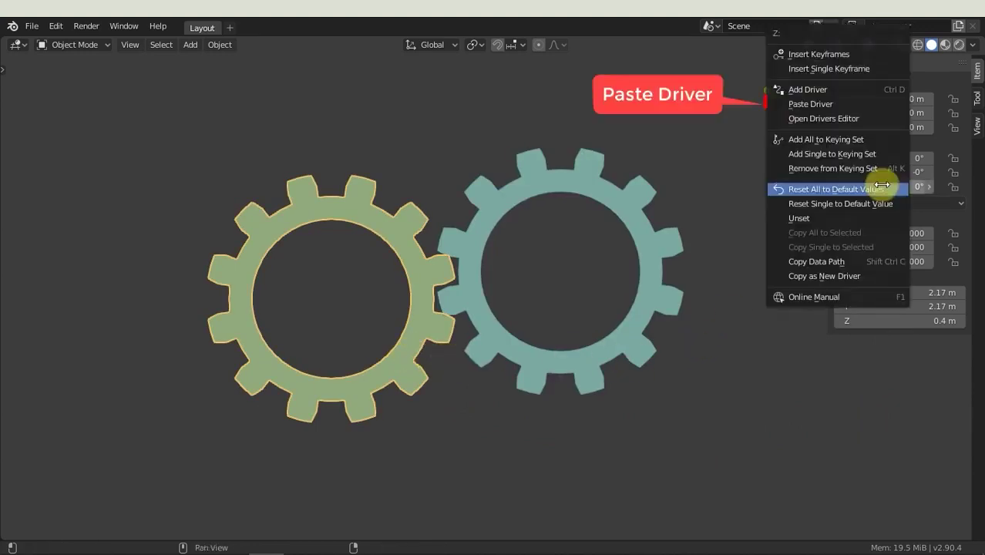
{"action": "left_click", "coordinate": [865, 102]}
{"action": "right_click", "coordinate": [886, 186]}
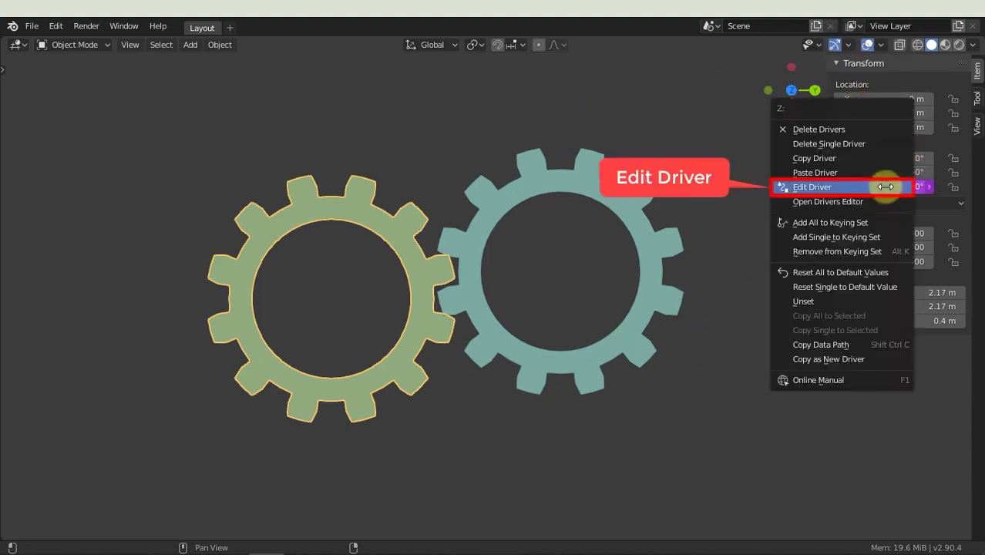
{"action": "left_click", "coordinate": [878, 189]}
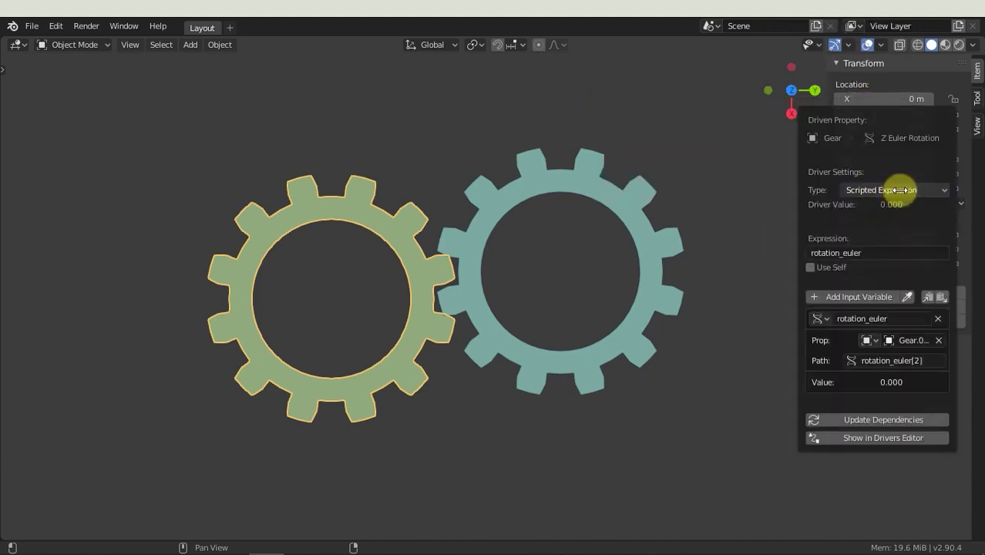
{"action": "left_click", "coordinate": [900, 189]}
{"action": "left_click", "coordinate": [896, 239]}
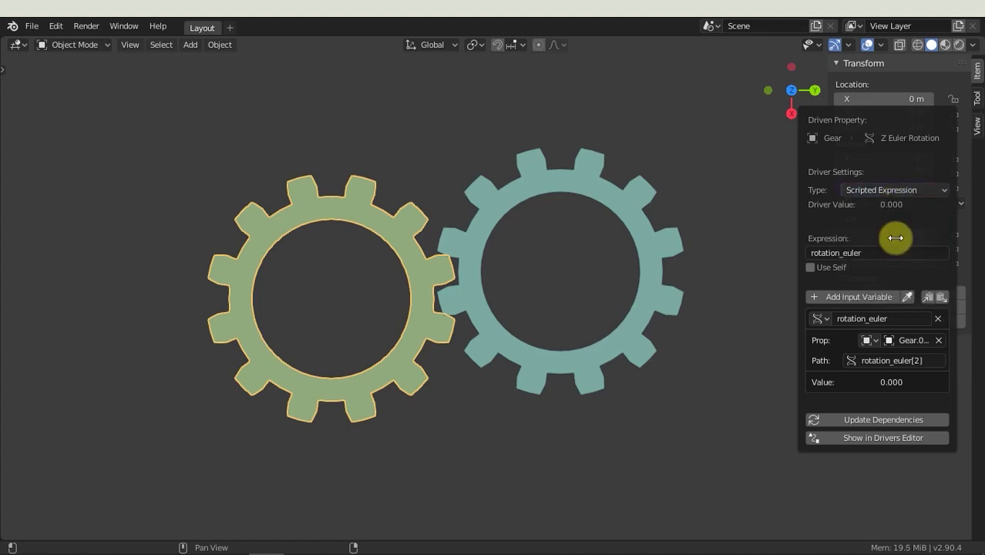
{"action": "left_click", "coordinate": [897, 250]}
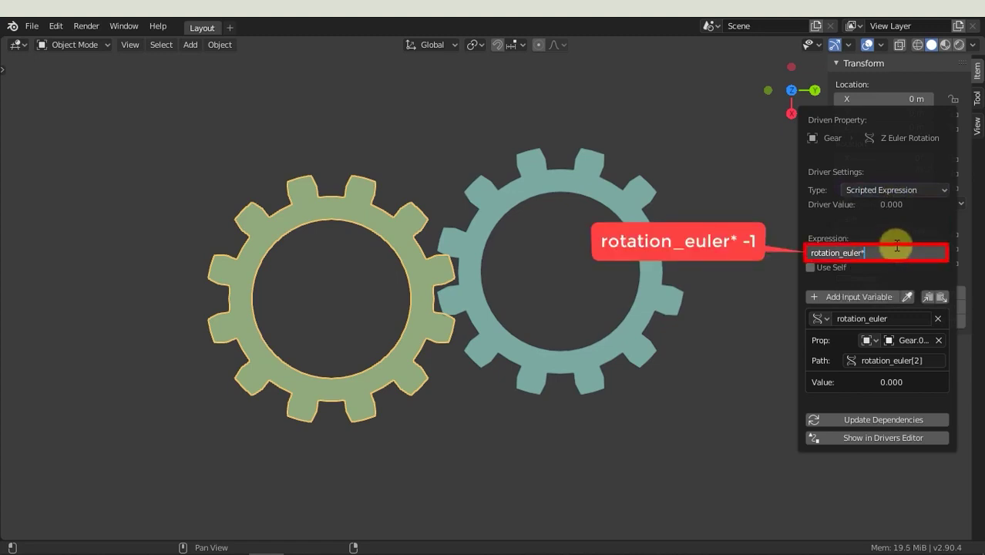
{"action": "type", "text": "* -1"}
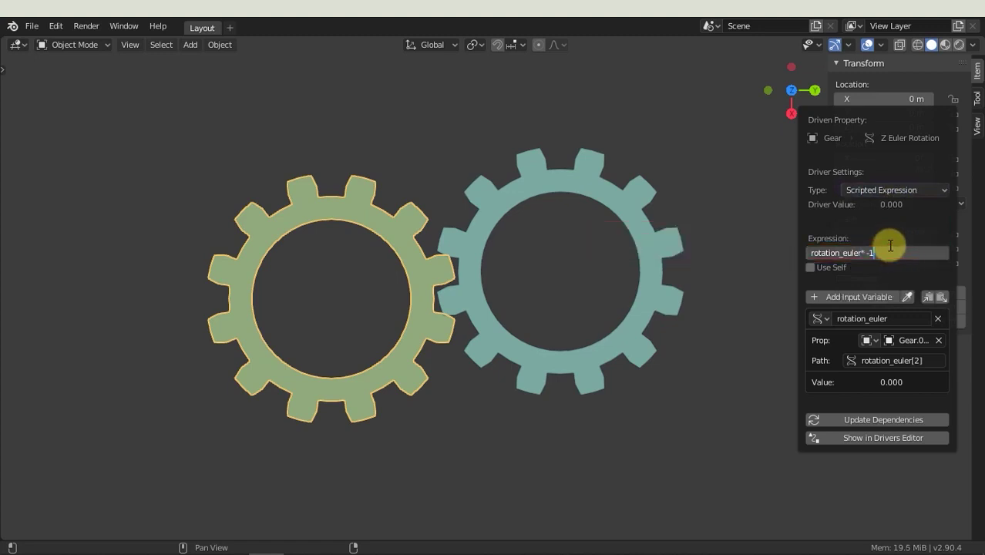
{"action": "key", "text": "Return"}
Rotate the teal gear on Z to test that the gears counter-rotate
{"action": "left_click", "coordinate": [623, 212]}
{"action": "key", "text": "r"}
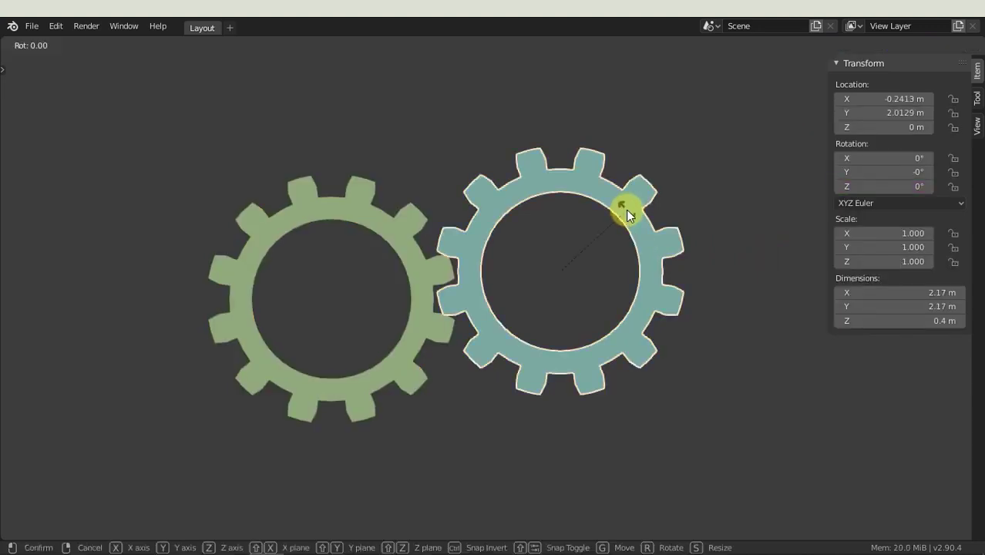
{"action": "key", "text": "z"}
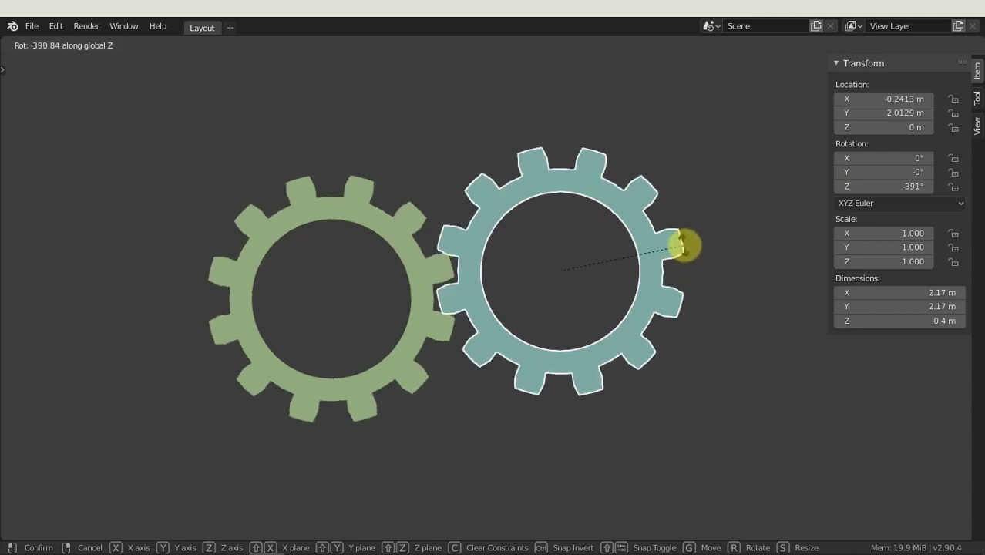
{"action": "right_click", "coordinate": [688, 244]}
{"action": "middle_click_drag", "start_coordinate": [647, 254], "coordinate": [637, 185]}
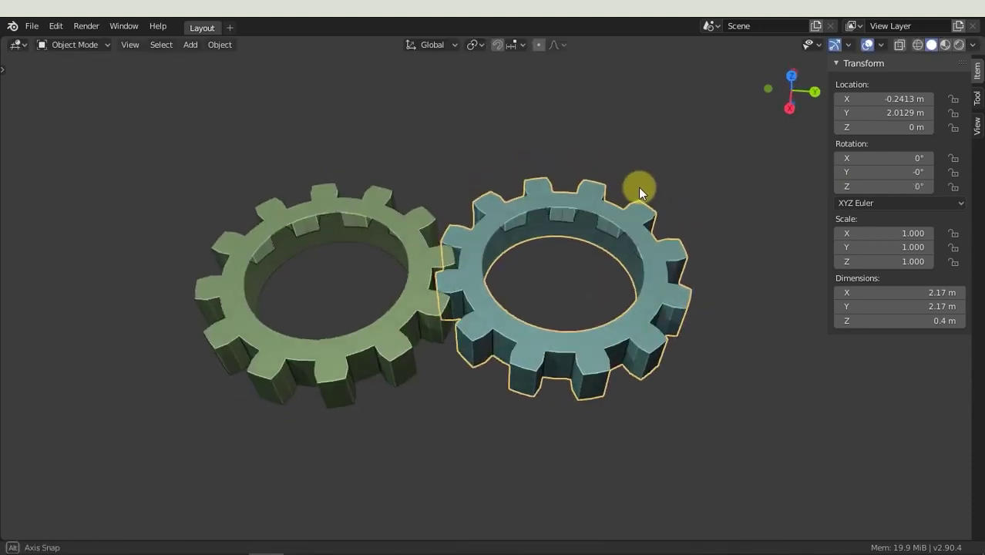
{"action": "key", "text": "r"}
{"action": "key", "text": "z"}
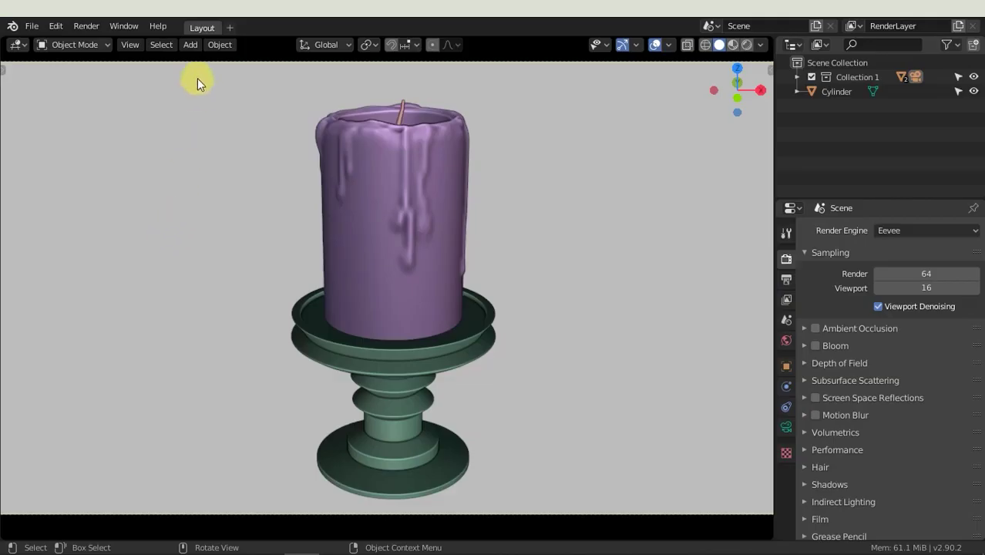
Add a Bezier curve, move it aside, and dissolve its default points in Edit Mode
{"action": "left_click", "coordinate": [192, 45]}
{"action": "mouse_move", "coordinate": [210, 76]}
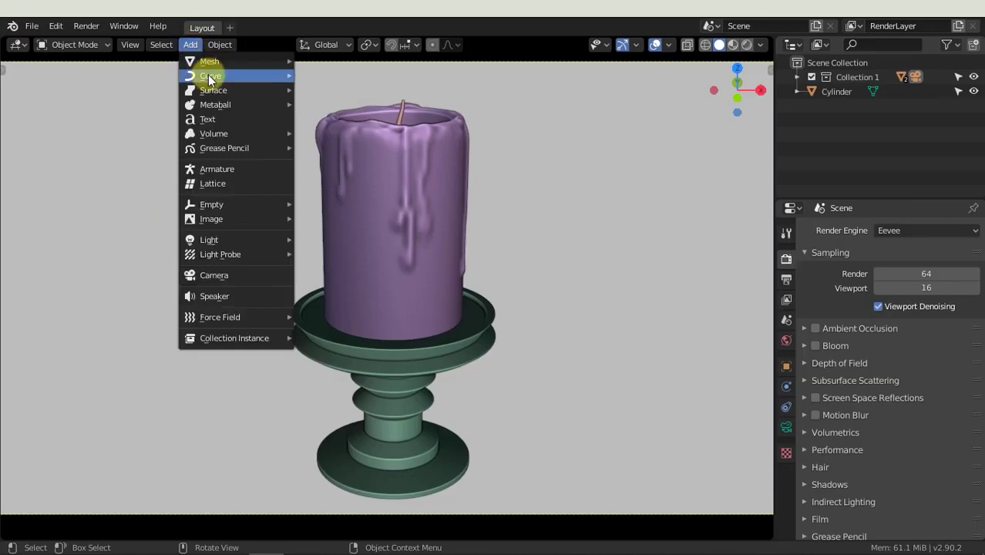
{"action": "left_click", "coordinate": [329, 75]}
{"action": "key", "text": "g"}
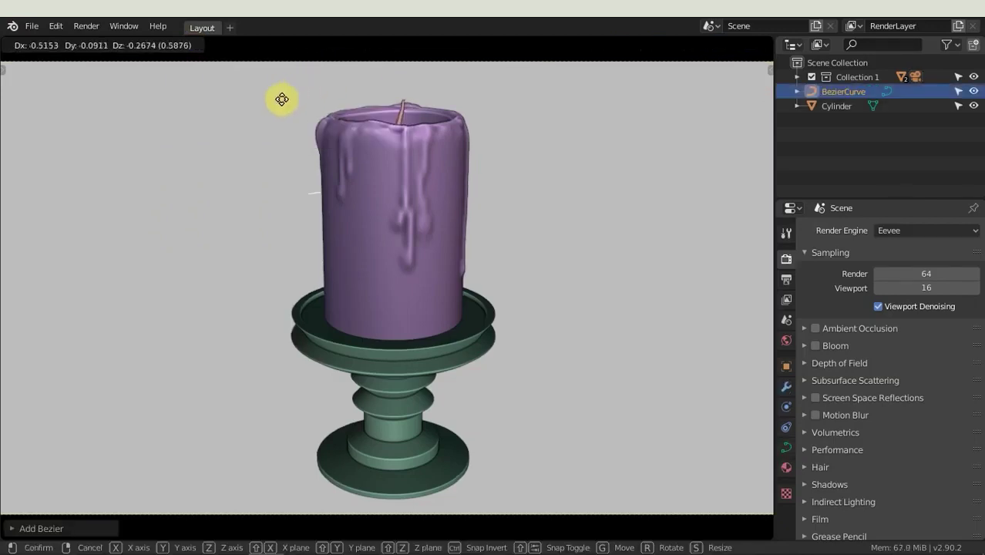
{"action": "left_click", "coordinate": [126, 160]}
{"action": "left_click", "coordinate": [77, 44]}
{"action": "left_click", "coordinate": [87, 75]}
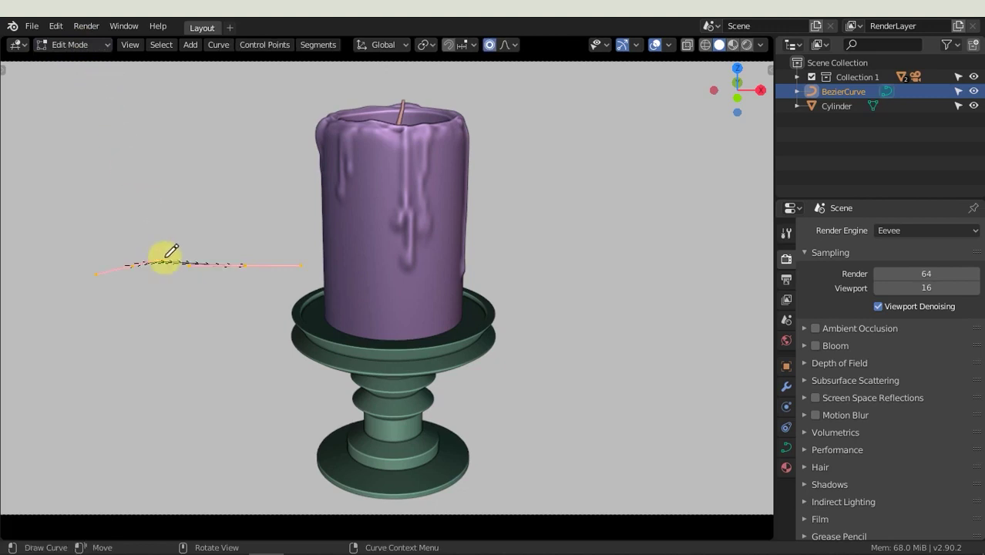
{"action": "right_click", "coordinate": [165, 250]}
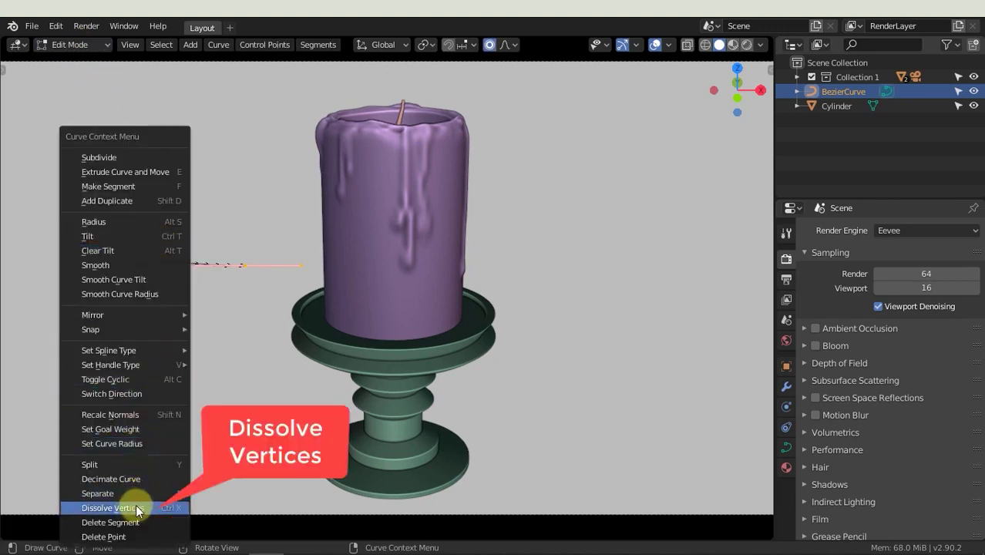
{"action": "left_click", "coordinate": [139, 504]}
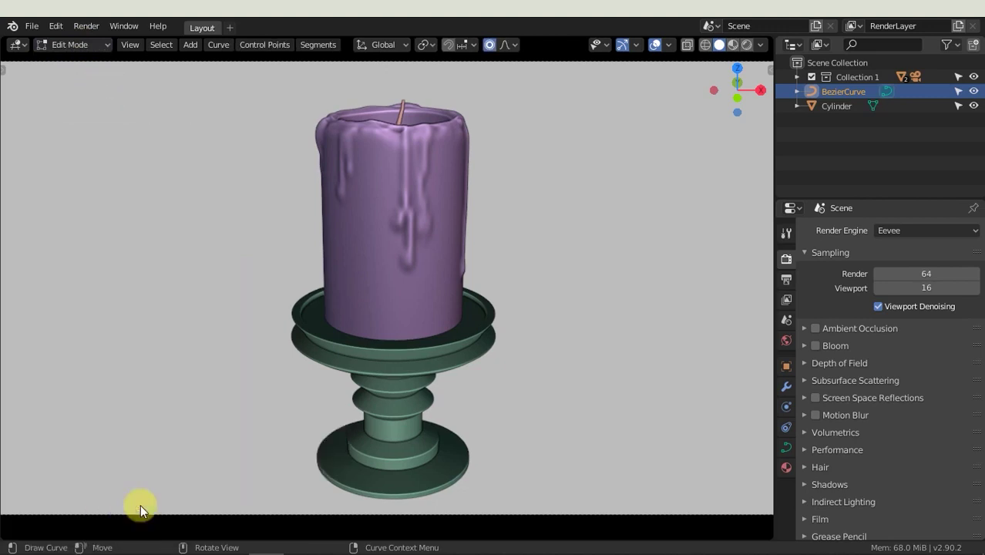
{"action": "left_click", "coordinate": [4, 73]}
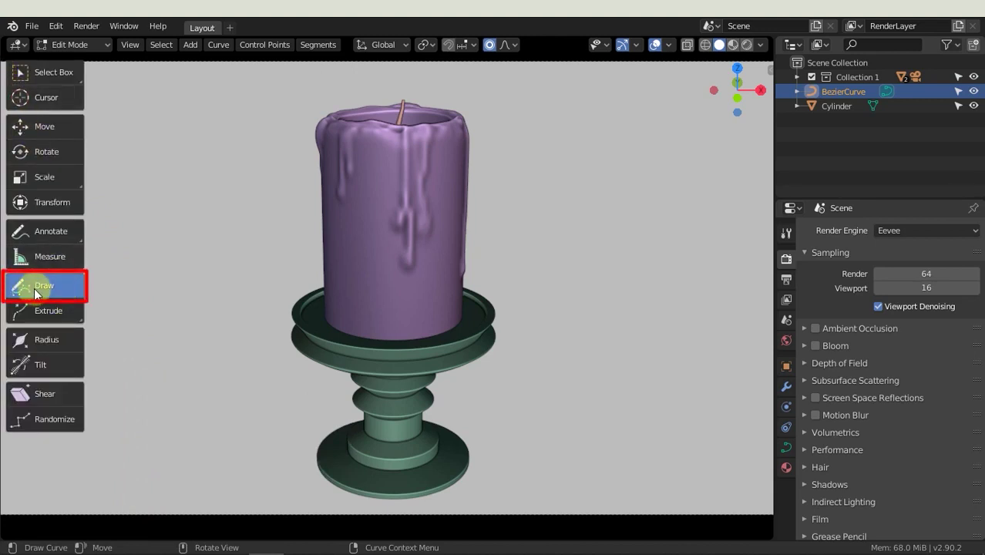
Set the Draw tool to project curves onto surfaces with a 0.50 offset
{"action": "left_click", "coordinate": [786, 232]}
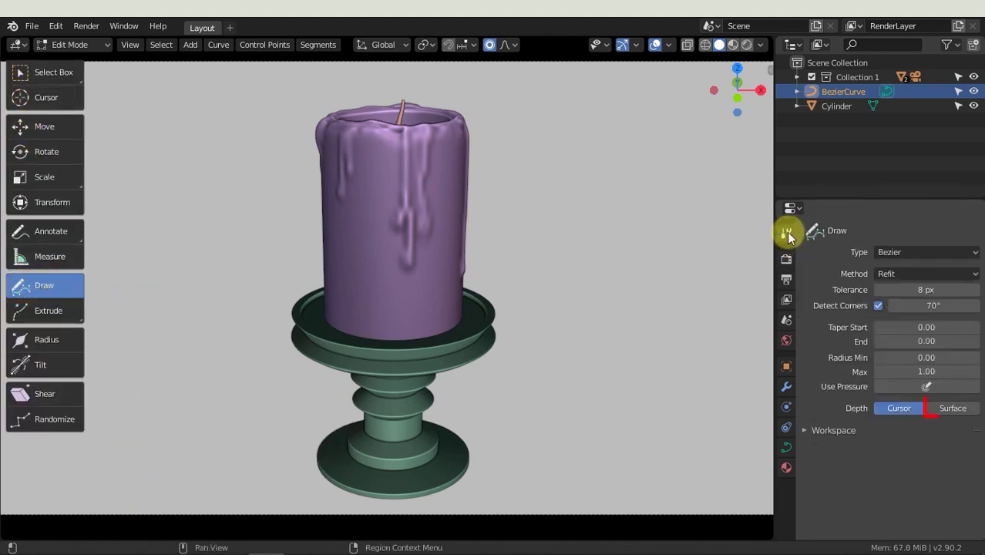
{"action": "left_click", "coordinate": [962, 413]}
{"action": "left_click", "coordinate": [932, 424]}
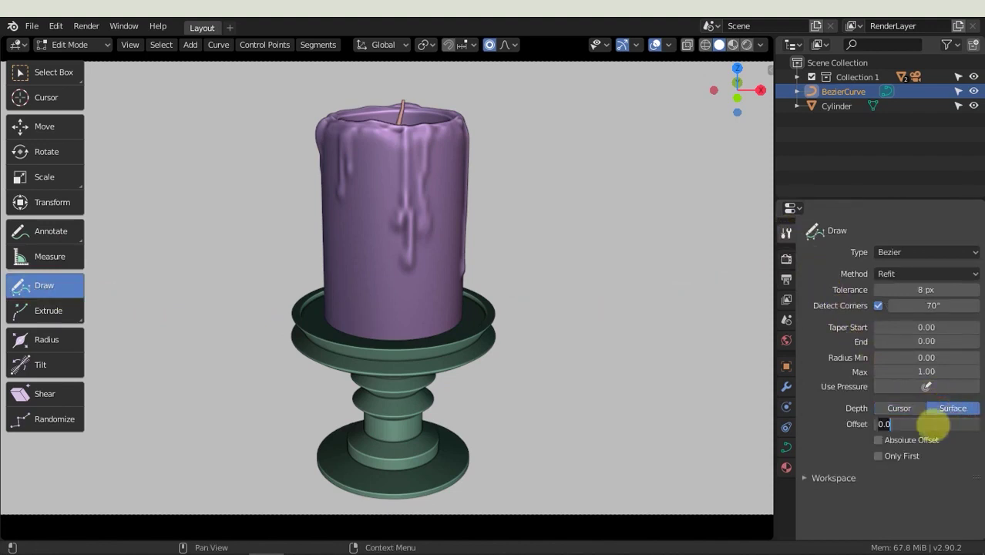
{"action": "type", "text": "0.5"}
{"action": "key", "text": "Return"}
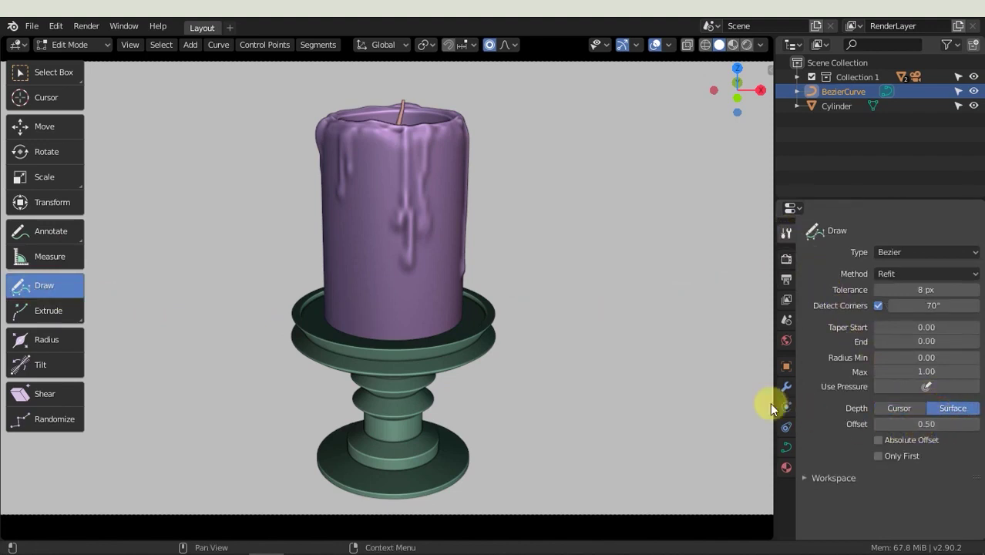
Draw two curves down the candle's right and left sides, then return to Object Mode
{"action": "mouse_move", "coordinate": [434, 126]}
{"action": "left_mouse_down"}
{"action": "mouse_move", "coordinate": [446, 345]}
{"action": "mouse_move", "coordinate": [433, 401]}
{"action": "left_mouse_up"}
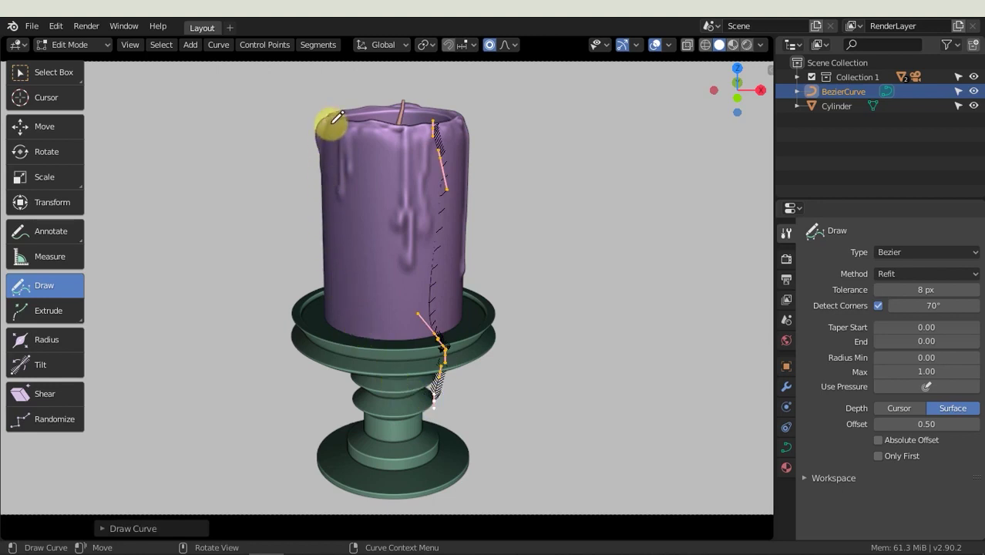
{"action": "left_click_drag", "start_coordinate": [337, 116], "coordinate": [334, 361]}
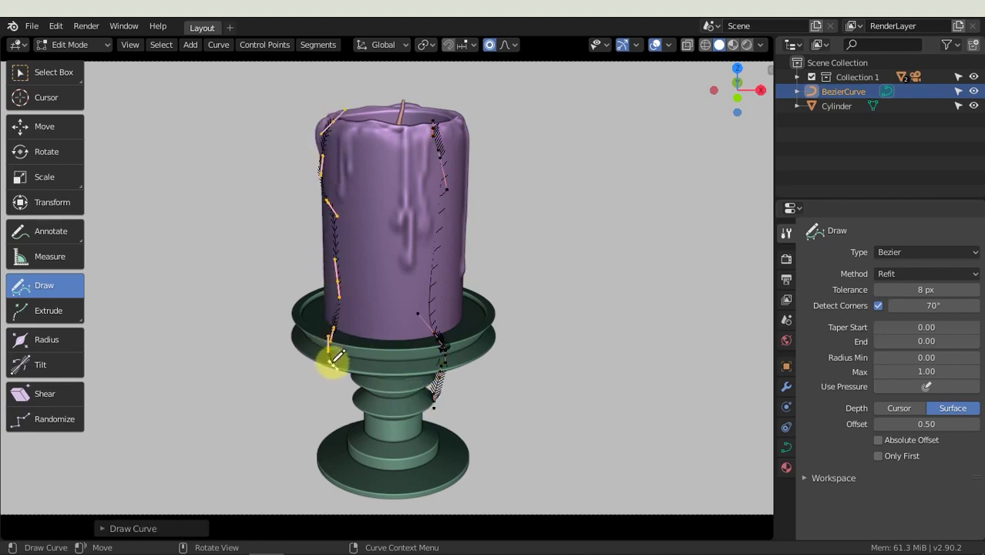
{"action": "left_click", "coordinate": [97, 44]}
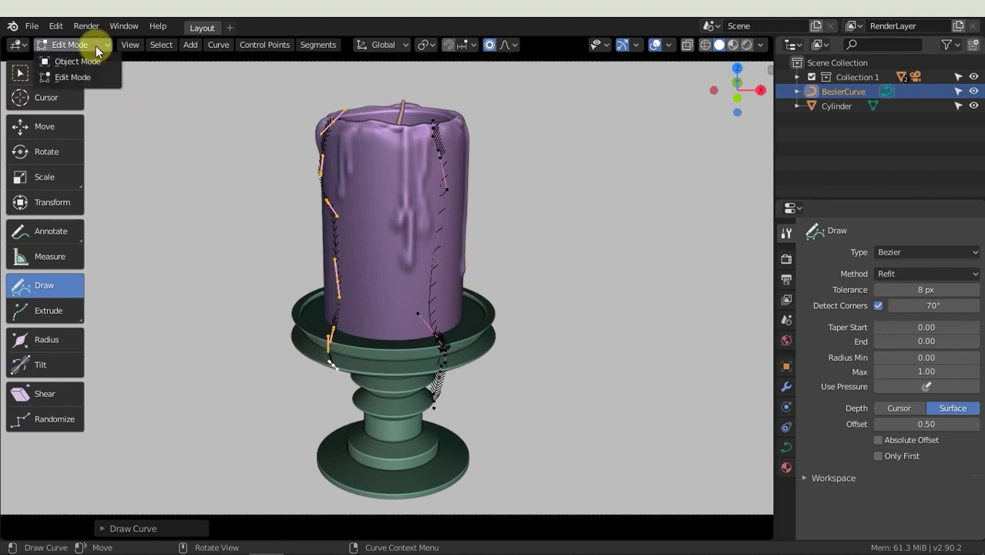
{"action": "left_click", "coordinate": [77, 61]}
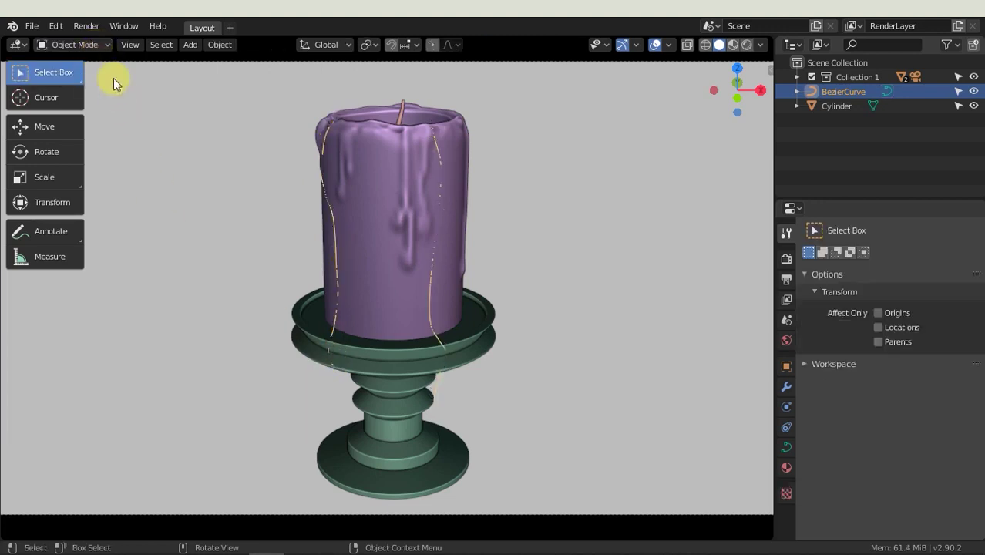
Set the curves' bevel depth to 0.036 and geometry offset to -0.035, and adjust Bevel End
{"action": "left_click", "coordinate": [786, 447]}
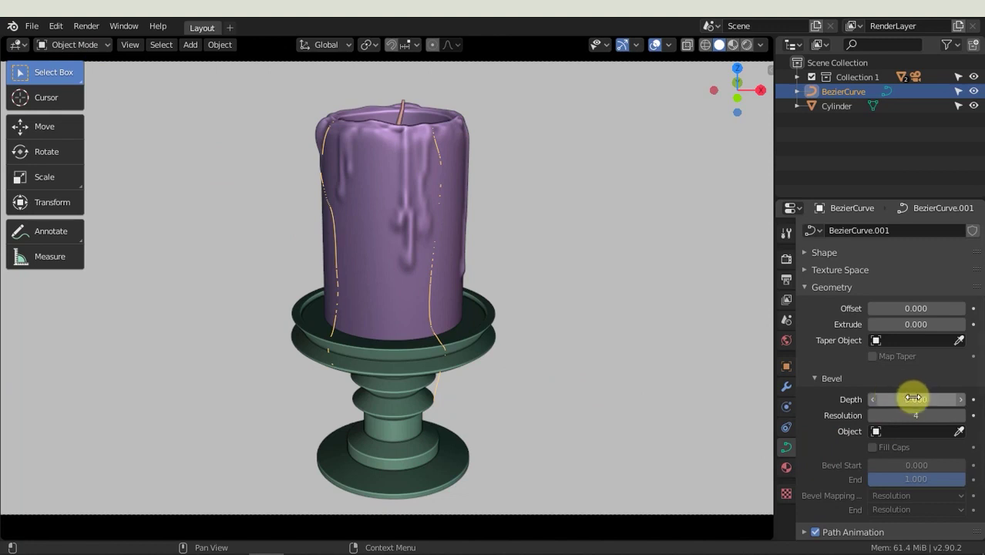
{"action": "left_click_drag", "start_coordinate": [913, 399], "coordinate": [945, 400]}
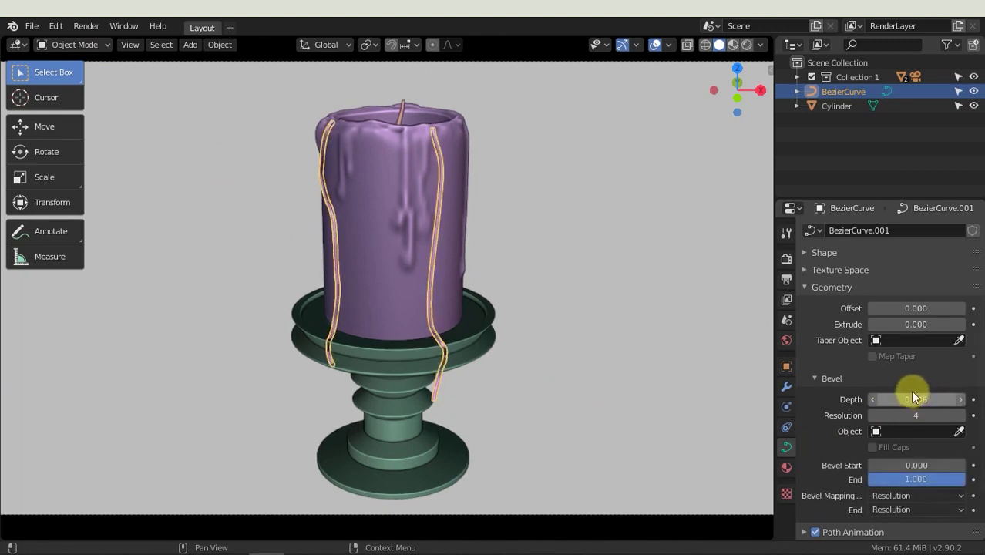
{"action": "mouse_move", "coordinate": [905, 308]}
{"action": "left_mouse_down"}
{"action": "mouse_move", "coordinate": [968, 308]}
{"action": "mouse_move", "coordinate": [848, 316]}
{"action": "mouse_move", "coordinate": [875, 323]}
{"action": "mouse_move", "coordinate": [875, 308]}
{"action": "mouse_move", "coordinate": [906, 308]}
{"action": "left_mouse_up"}
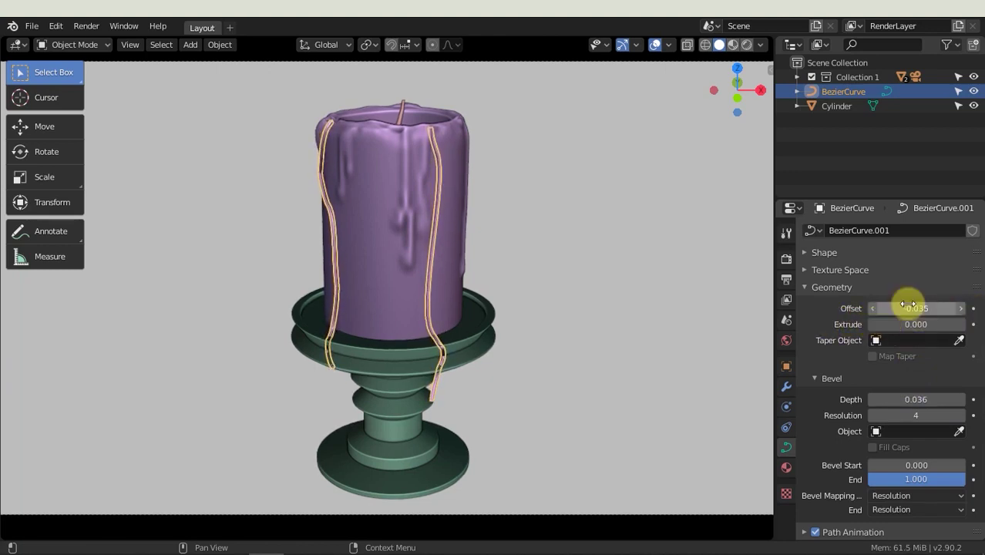
{"action": "mouse_move", "coordinate": [954, 479]}
{"action": "left_mouse_down"}
{"action": "mouse_move", "coordinate": [833, 482]}
{"action": "mouse_move", "coordinate": [970, 482]}
{"action": "left_mouse_up"}
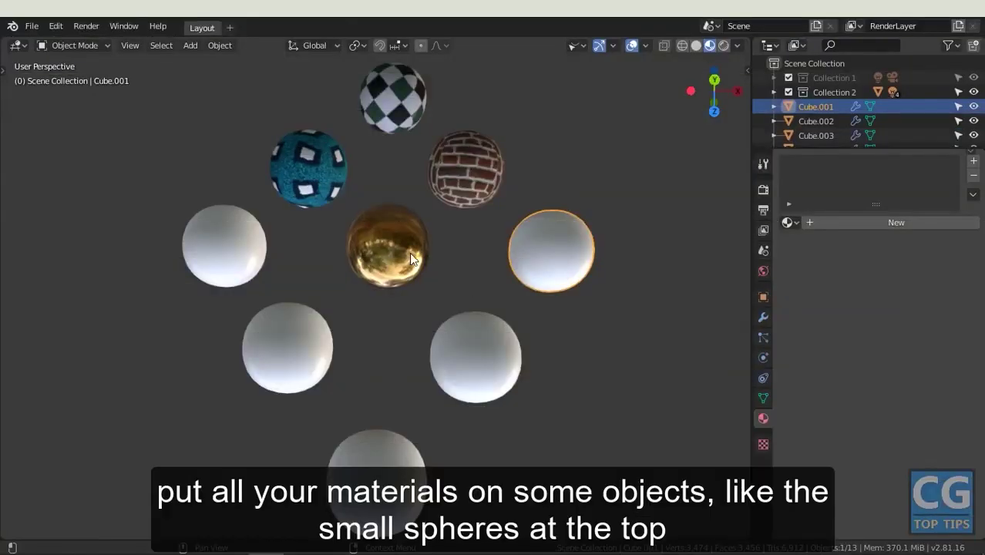
Drag brick_wall_5 and Metal07 from the brick and gold spheres onto two white spheres
{"action": "left_click", "coordinate": [410, 252]}
{"action": "left_click", "coordinate": [468, 172]}
{"action": "left_click", "coordinate": [396, 92]}
{"action": "left_click", "coordinate": [303, 171]}
{"action": "left_click", "coordinate": [568, 249]}
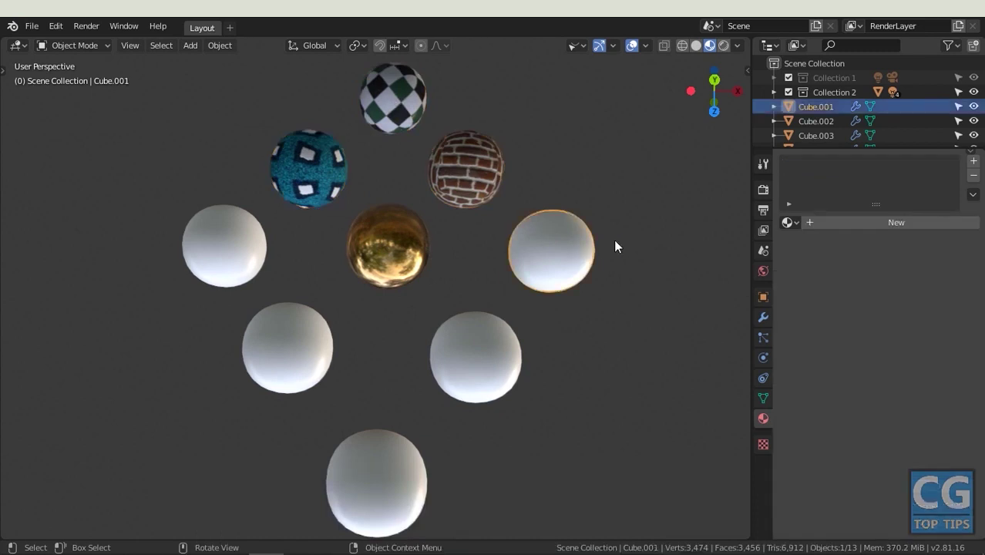
{"action": "left_click", "coordinate": [468, 169]}
{"action": "left_click_drag", "start_coordinate": [790, 225], "coordinate": [486, 347]}
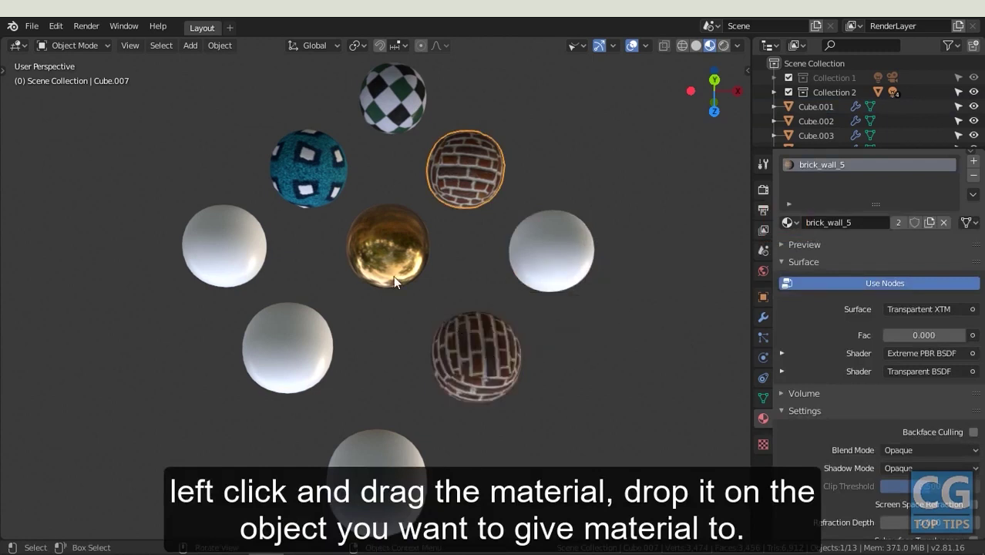
{"action": "left_click", "coordinate": [372, 243]}
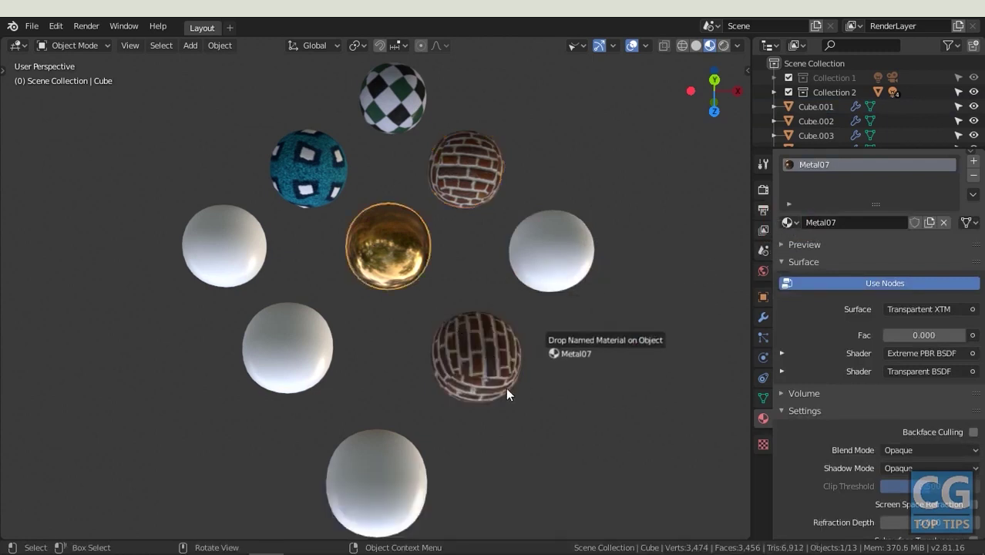
{"action": "left_click_drag", "start_coordinate": [789, 222], "coordinate": [387, 478]}
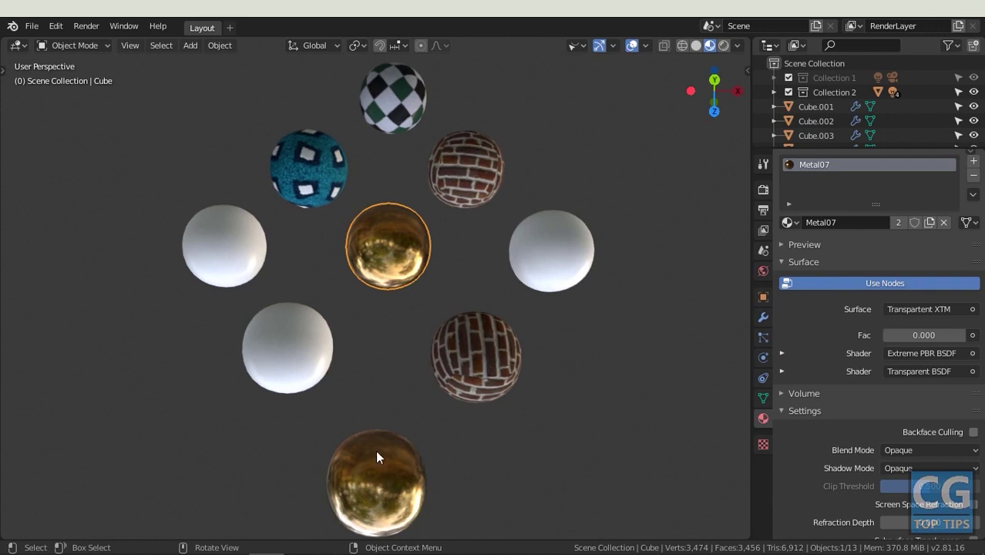
Give the remaining white spheres green_painted_wood and the Tiles60.004 checker material
{"action": "left_click", "coordinate": [299, 351]}
{"action": "left_click", "coordinate": [790, 224]}
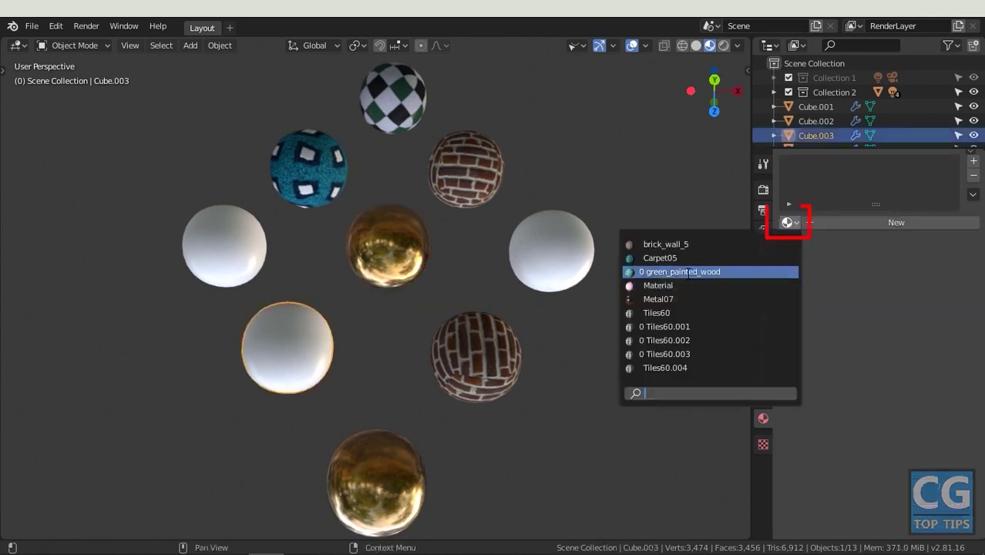
{"action": "left_click", "coordinate": [688, 272]}
{"action": "left_click_drag", "start_coordinate": [788, 223], "coordinate": [547, 257]}
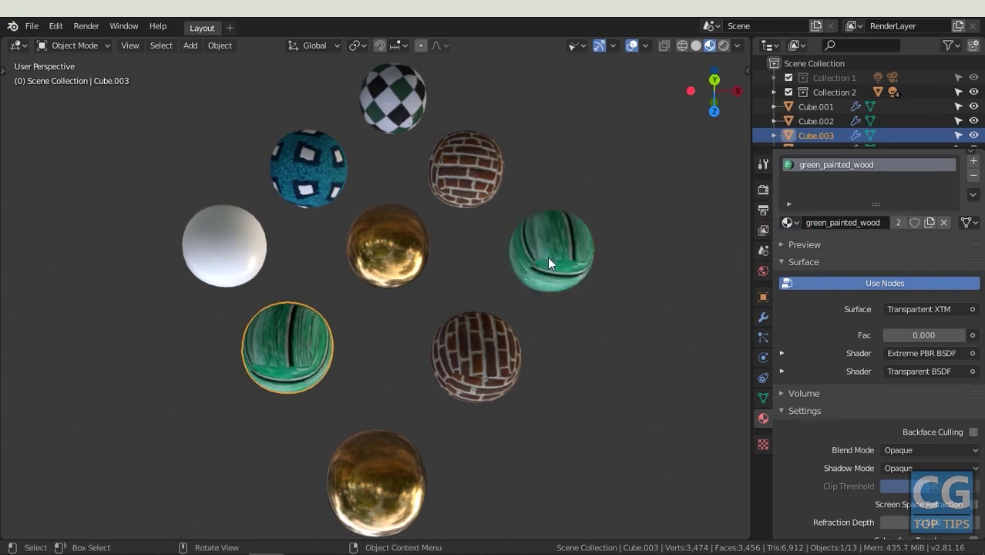
{"action": "left_click", "coordinate": [394, 115]}
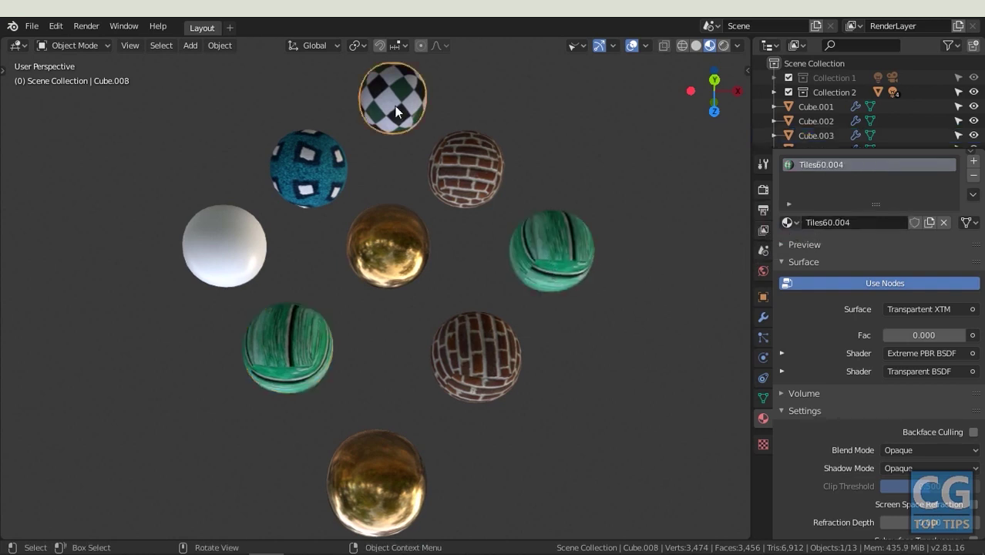
{"action": "left_click_drag", "start_coordinate": [788, 223], "coordinate": [229, 253]}
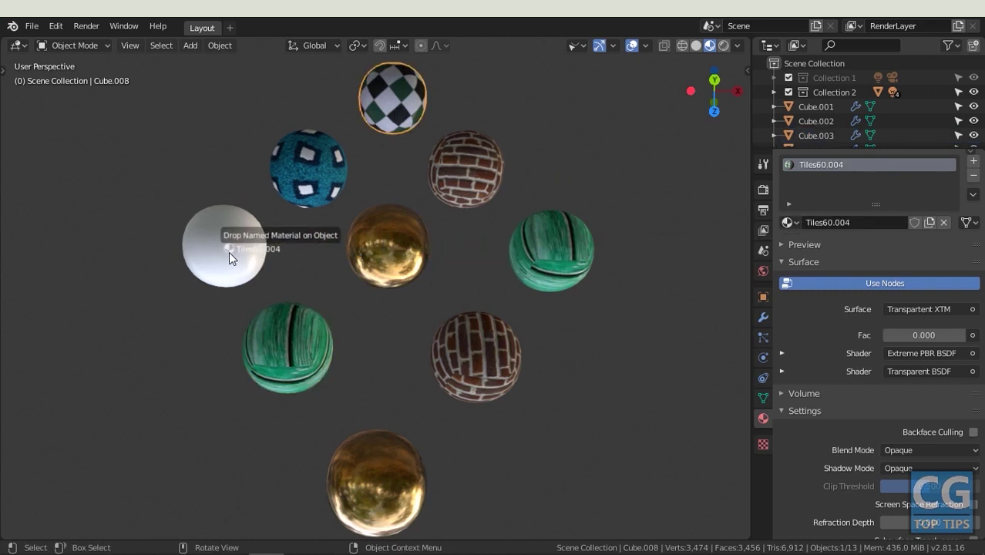
{"action": "mouse_move", "coordinate": [562, 327]}
{"action": "middle_mouse_down"}
{"action": "mouse_move", "coordinate": [418, 323]}
{"action": "mouse_move", "coordinate": [540, 292]}
{"action": "mouse_move", "coordinate": [600, 339]}
{"action": "mouse_move", "coordinate": [626, 332]}
{"action": "middle_mouse_up"}
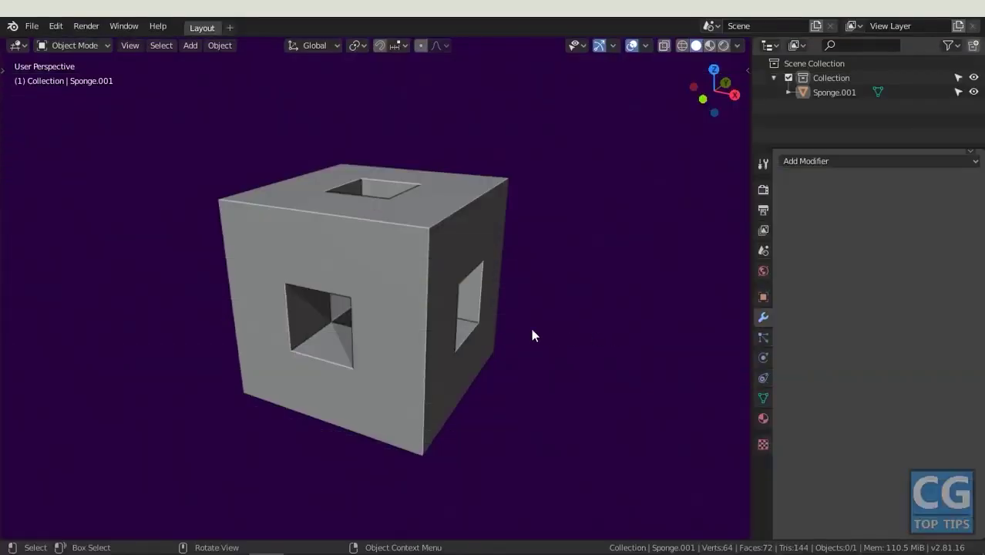
Add a Subdivision Surface modifier to the hollow cube with viewport level 3
{"action": "left_click", "coordinate": [447, 281]}
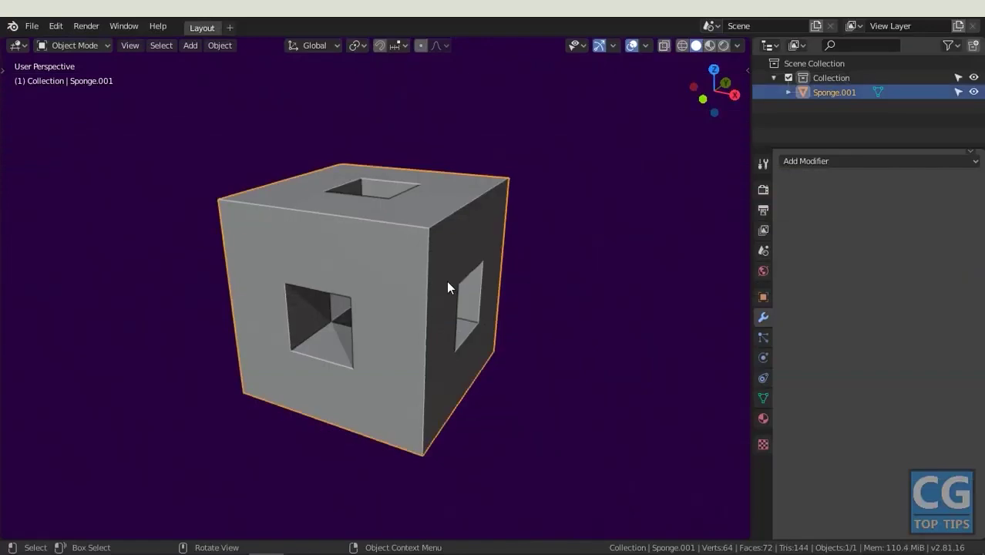
{"action": "left_click", "coordinate": [811, 164]}
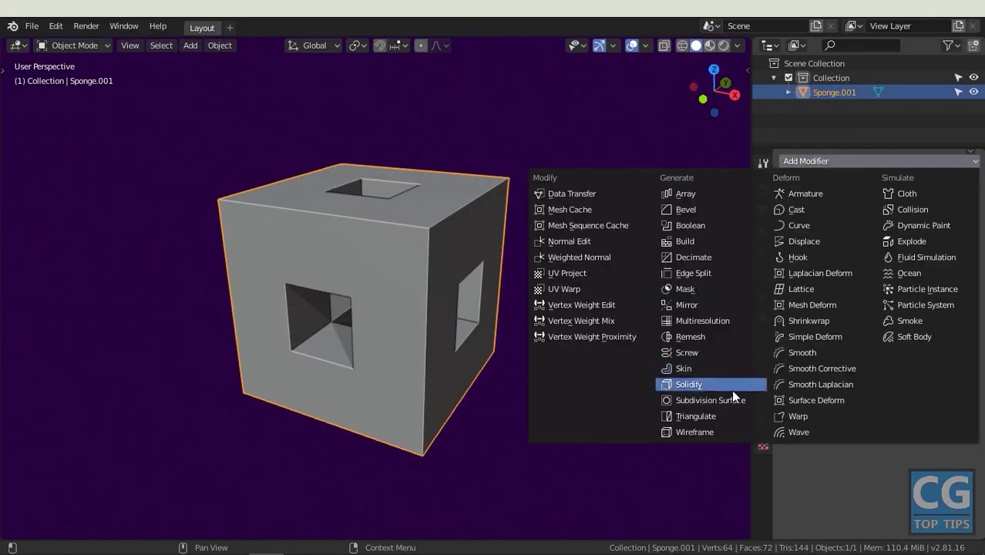
{"action": "left_click", "coordinate": [710, 399]}
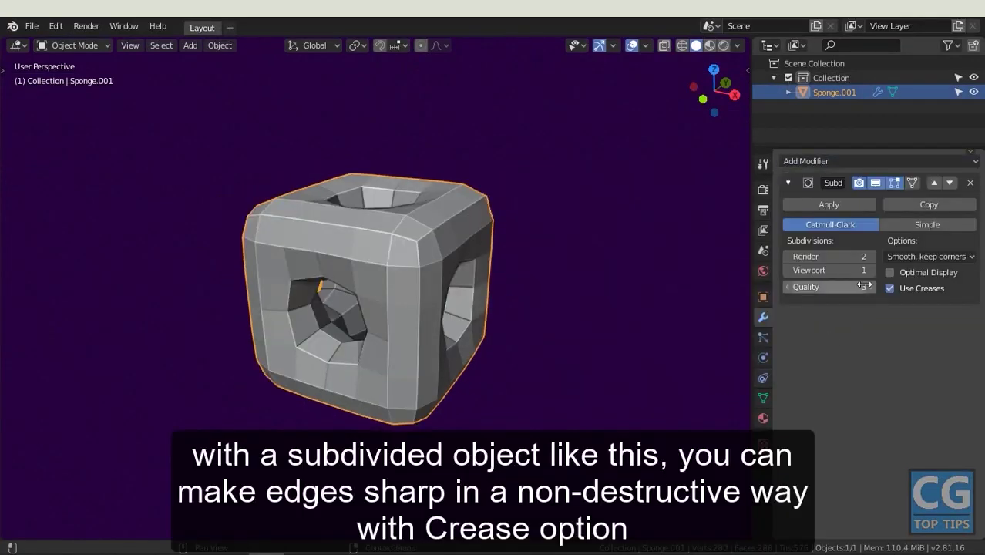
{"action": "left_click", "coordinate": [870, 270]}
{"action": "left_click", "coordinate": [870, 271]}
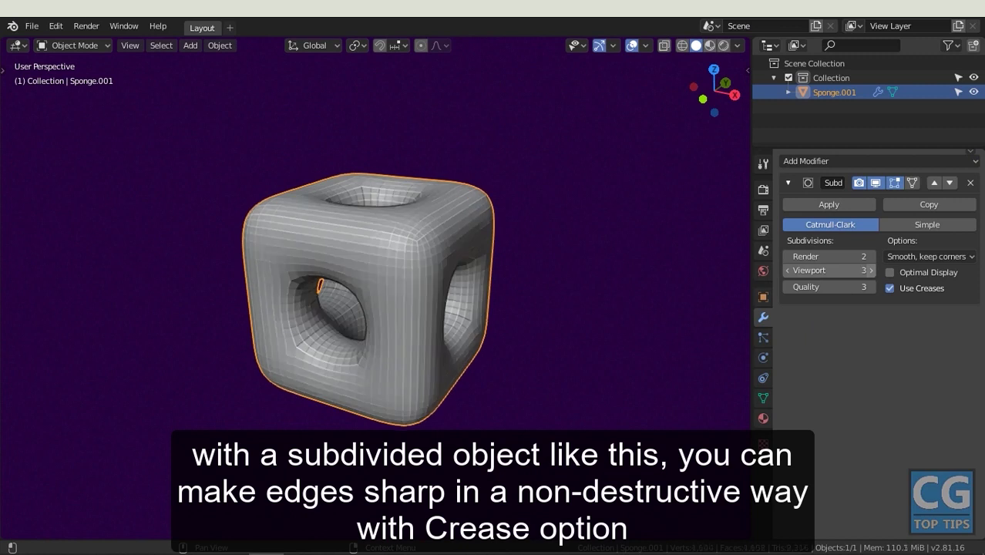
{"action": "left_click", "coordinate": [584, 338]}
{"action": "mouse_move", "coordinate": [584, 338]}
{"action": "middle_mouse_down"}
{"action": "mouse_move", "coordinate": [474, 308]}
{"action": "mouse_move", "coordinate": [513, 329]}
{"action": "middle_mouse_up"}
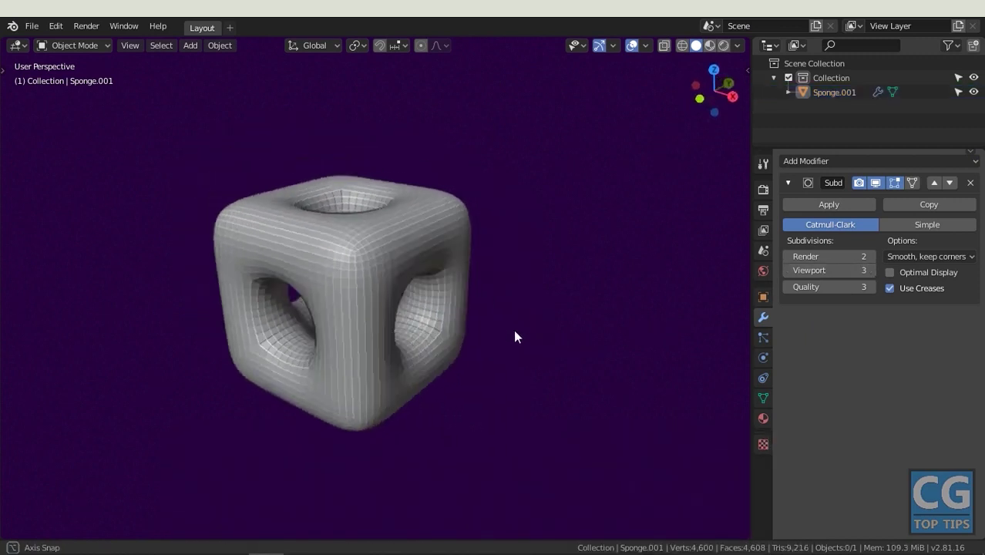
Fully crease a top edge plus the right face's corner and hole edge loops
{"action": "left_click", "coordinate": [414, 254]}
{"action": "key", "text": "Tab"}
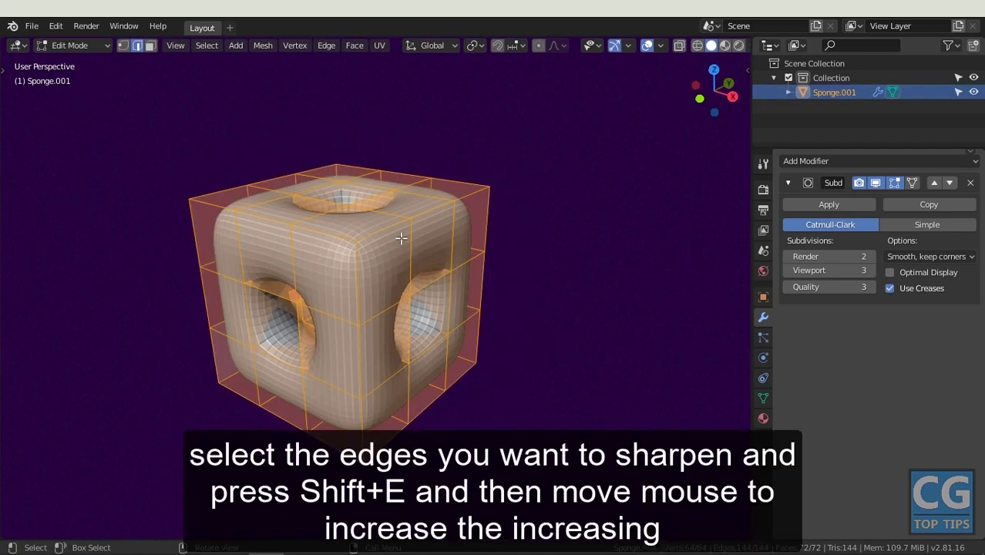
{"action": "left_click", "coordinate": [393, 226]}
{"action": "key", "text": "shift+e"}
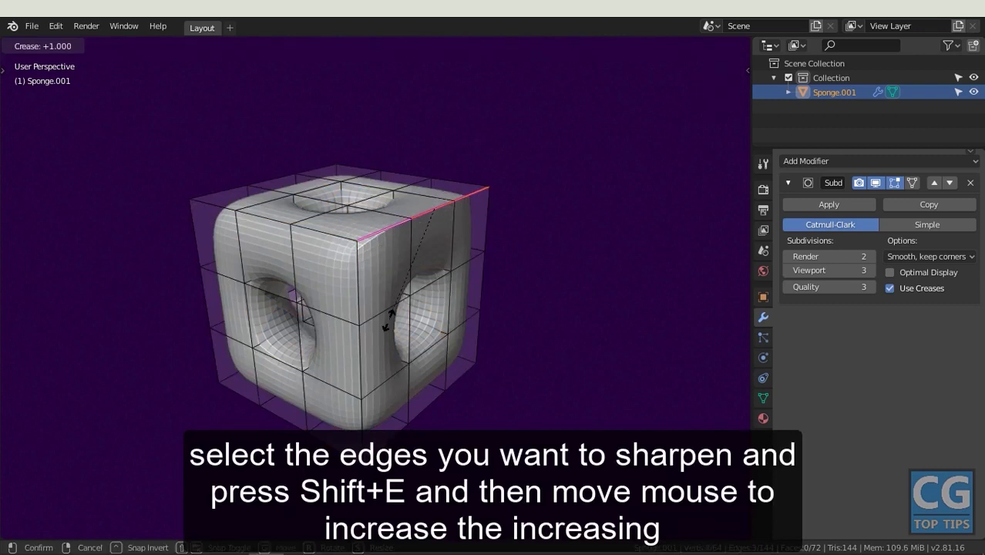
{"action": "left_click", "coordinate": [389, 321]}
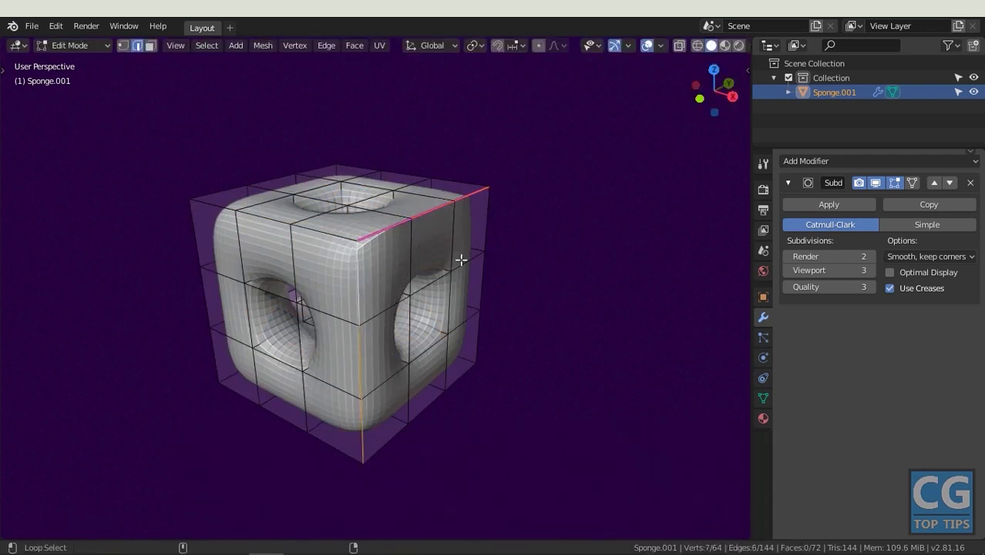
{"action": "left_click", "coordinate": [494, 281], "text": "alt"}
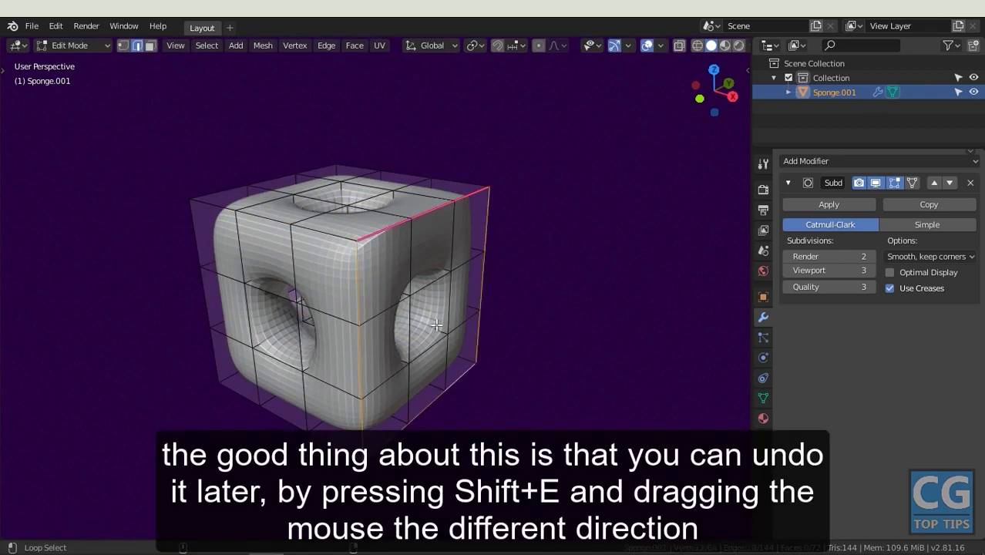
{"action": "left_click", "coordinate": [446, 300], "text": "alt+shift"}
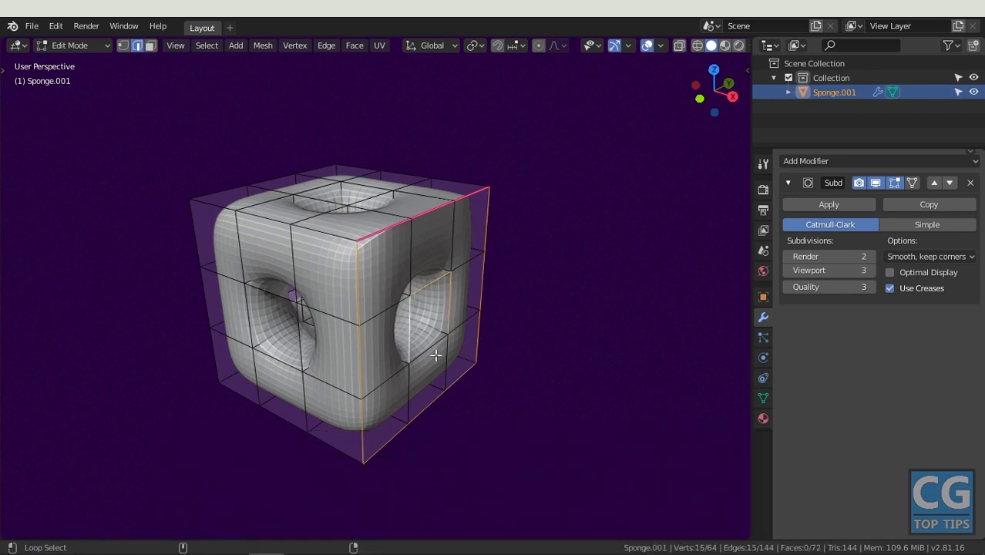
{"action": "key", "text": "shift+e"}
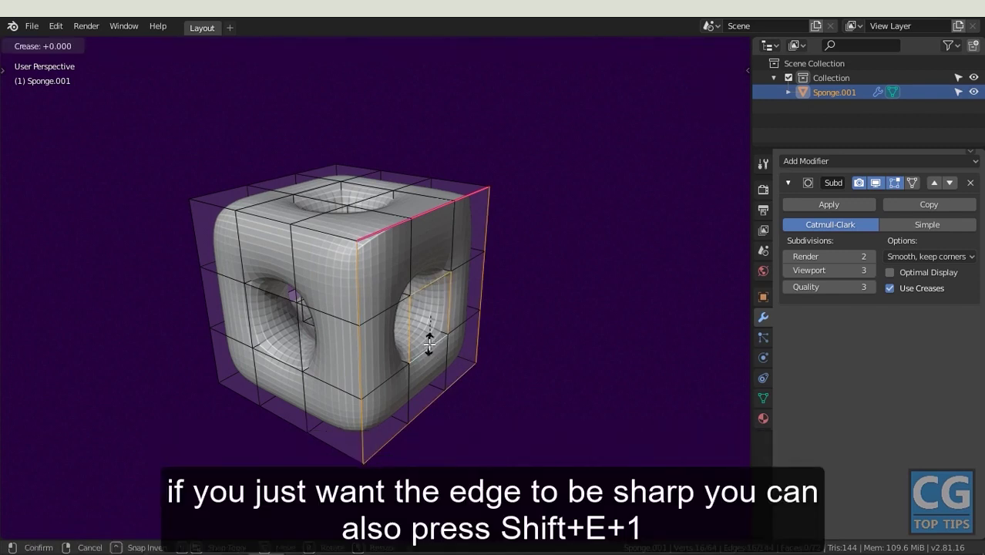
{"action": "key", "text": "1"}
{"action": "key", "text": "Return"}
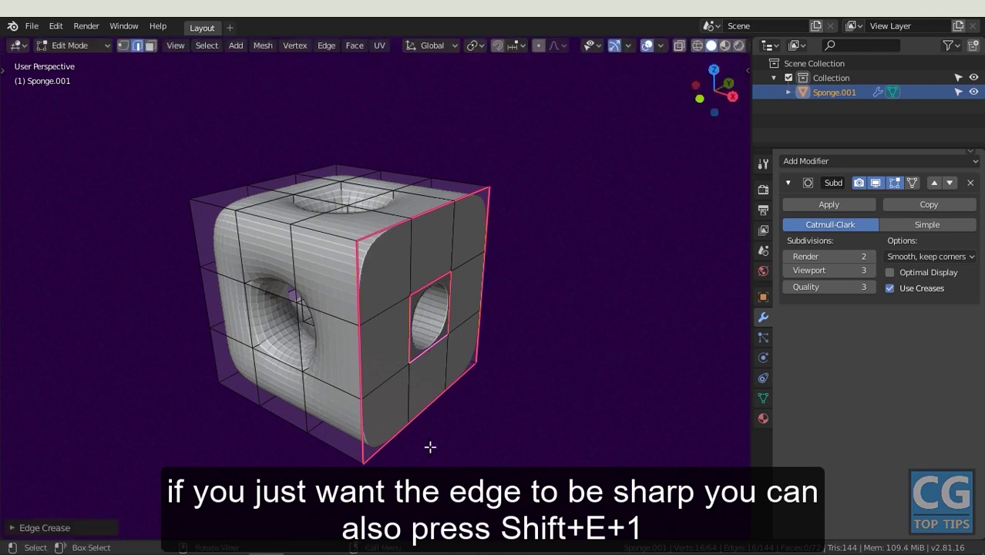
{"action": "key", "text": "Tab"}
{"action": "mouse_move", "coordinate": [432, 453]}
{"action": "middle_mouse_down"}
{"action": "mouse_move", "coordinate": [502, 439]}
{"action": "mouse_move", "coordinate": [429, 451]}
{"action": "mouse_move", "coordinate": [379, 425]}
{"action": "middle_mouse_up"}
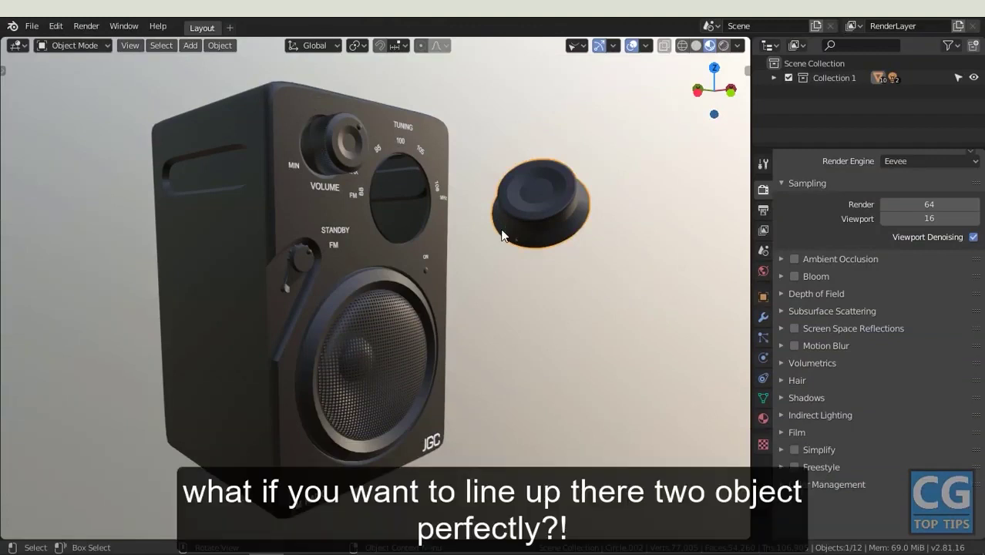
With the radio body selected, search 'copy' in Add-ons and enable Interface: Copy Attributes Menu
{"action": "left_click", "coordinate": [383, 260]}
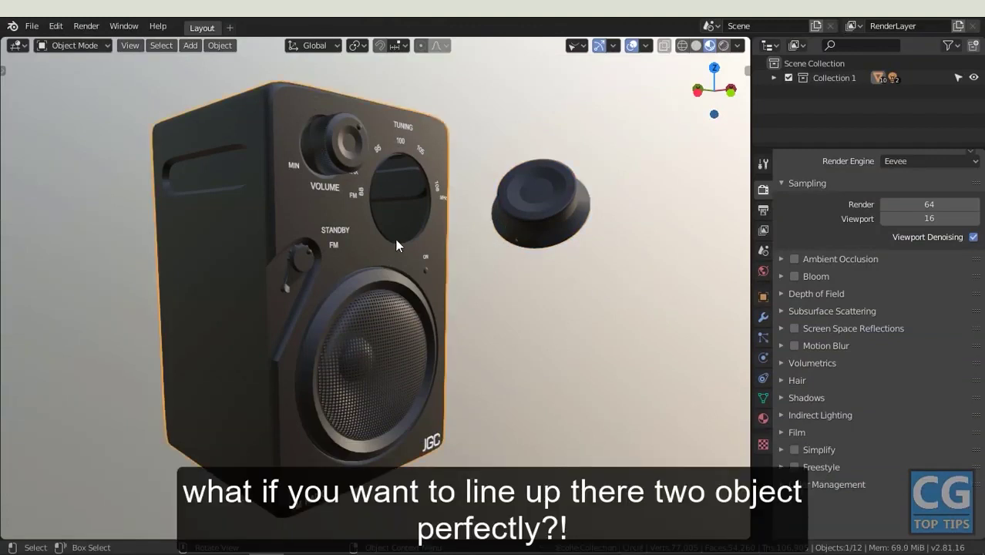
{"action": "left_click", "coordinate": [56, 26]}
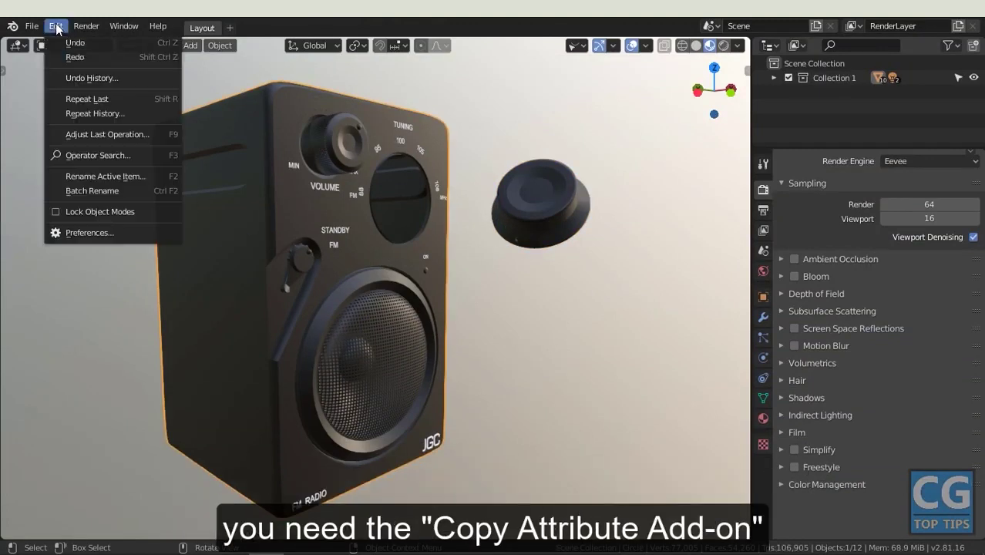
{"action": "left_click", "coordinate": [103, 235]}
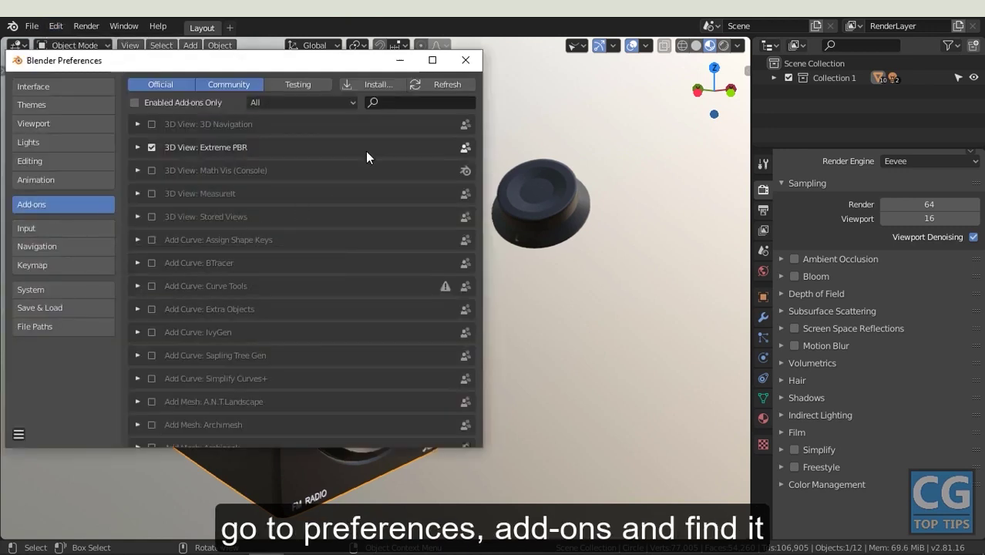
{"action": "left_click", "coordinate": [397, 104]}
{"action": "type", "text": "copy"}
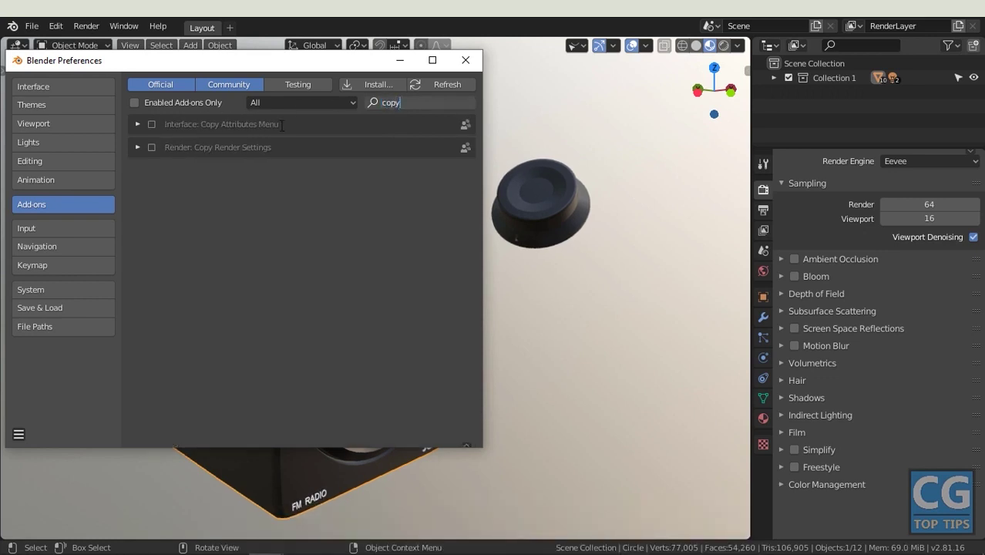
{"action": "key", "text": "Return"}
{"action": "left_click", "coordinate": [151, 125]}
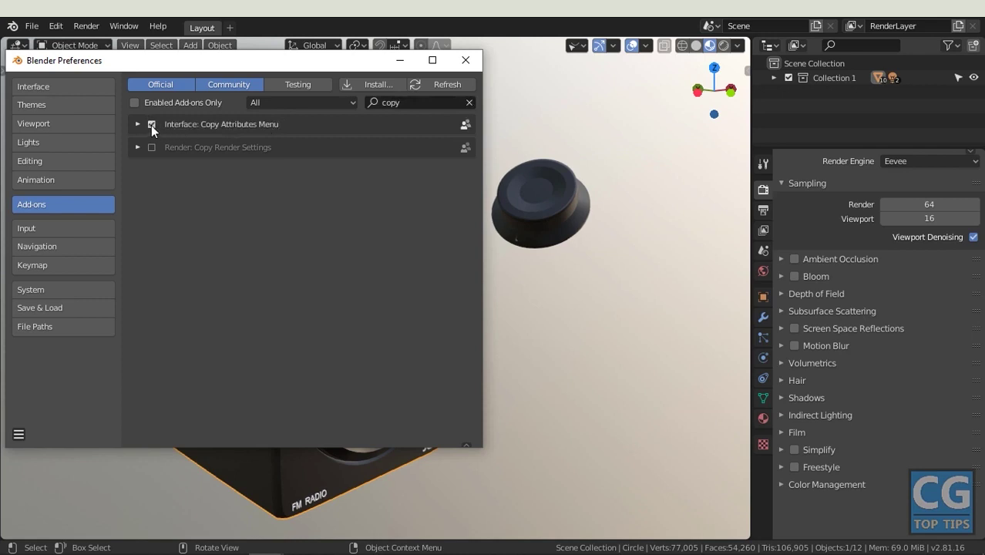
{"action": "left_click", "coordinate": [19, 436]}
Copy the radio's rotation onto the loose knob with Ctrl+C > Copy Rotation
{"action": "left_click", "coordinate": [466, 60]}
{"action": "left_click", "coordinate": [552, 219]}
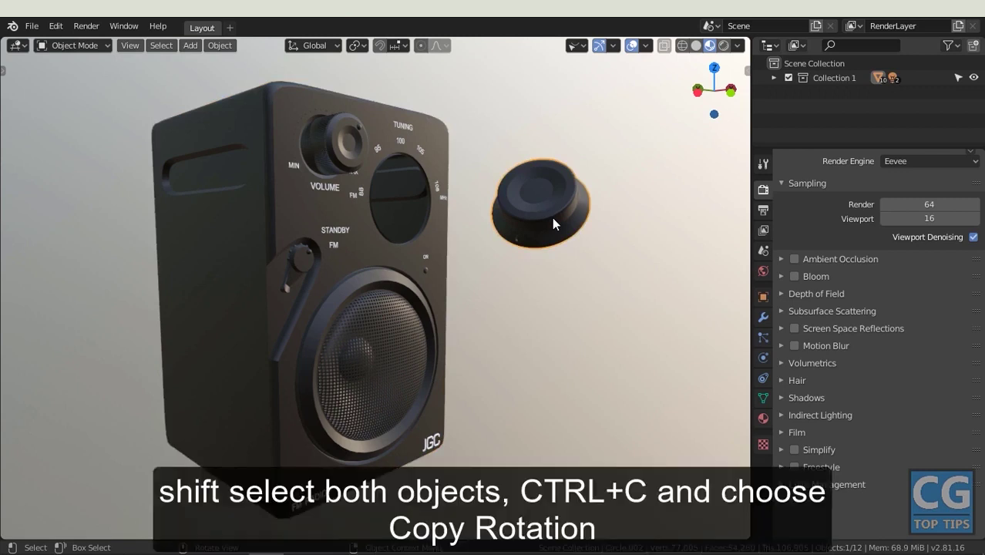
{"action": "left_click", "coordinate": [437, 223], "text": "shift"}
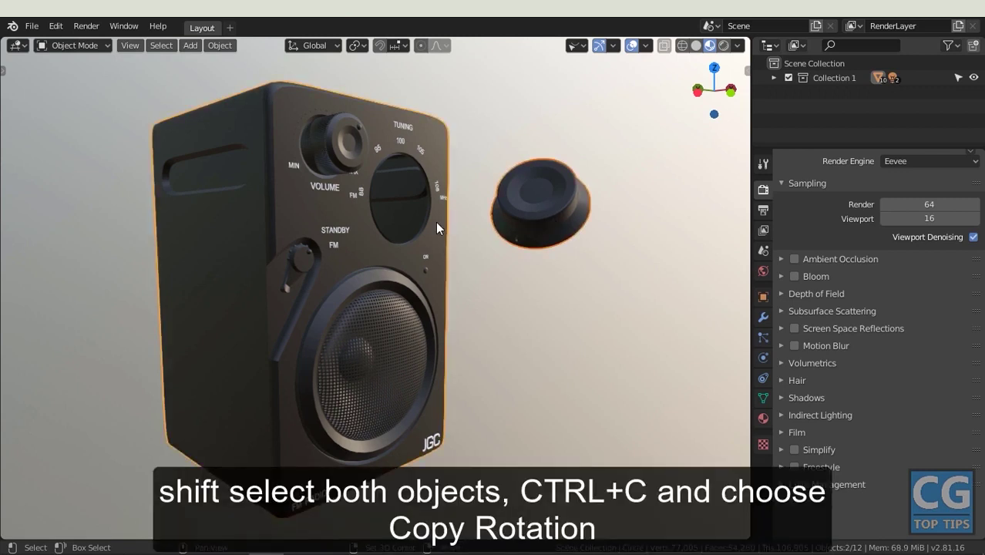
{"action": "key", "text": "ctrl+c"}
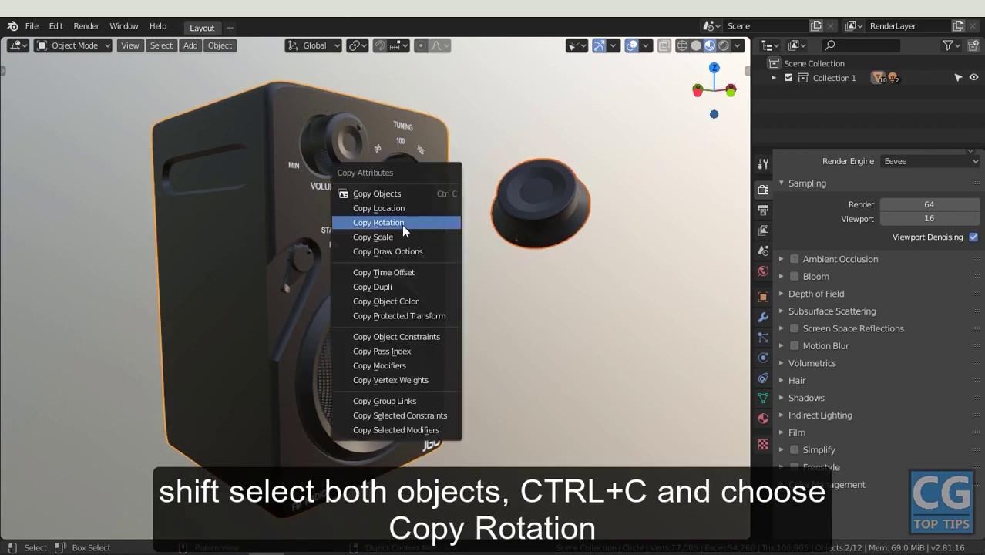
{"action": "left_click", "coordinate": [391, 224]}
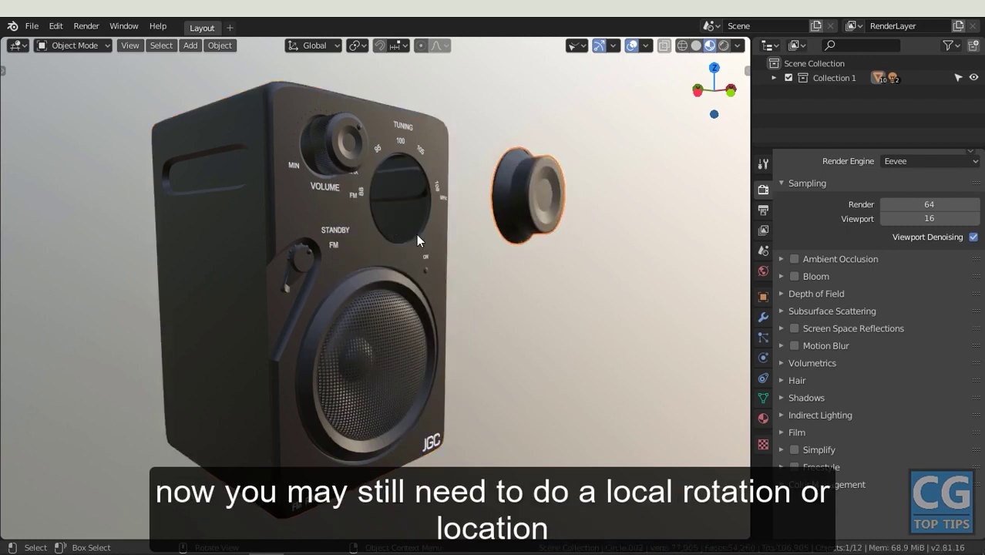
Move the knob along its local Y axis, then along X, onto the tuning dial
{"action": "key", "text": "KP_3"}
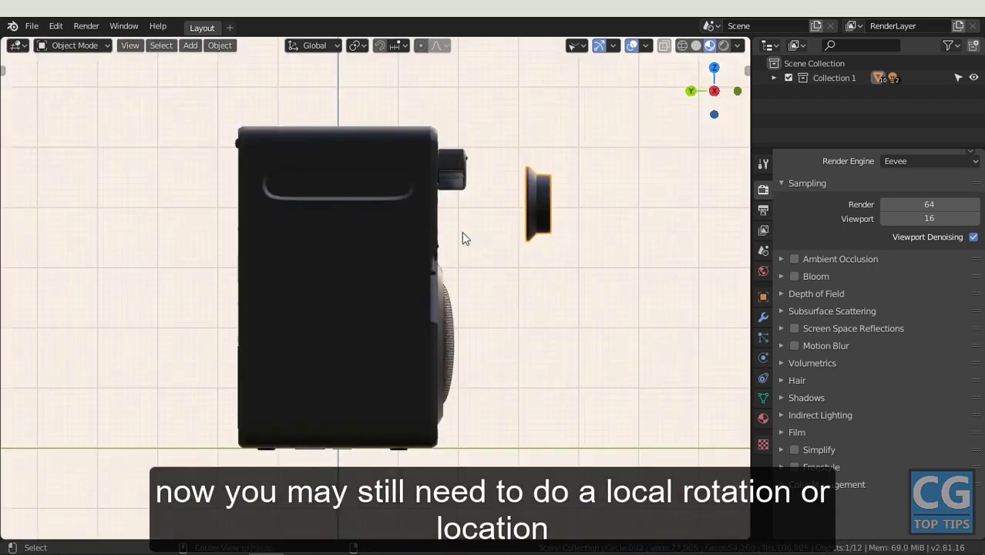
{"action": "key", "text": "g"}
{"action": "key", "text": "y"}
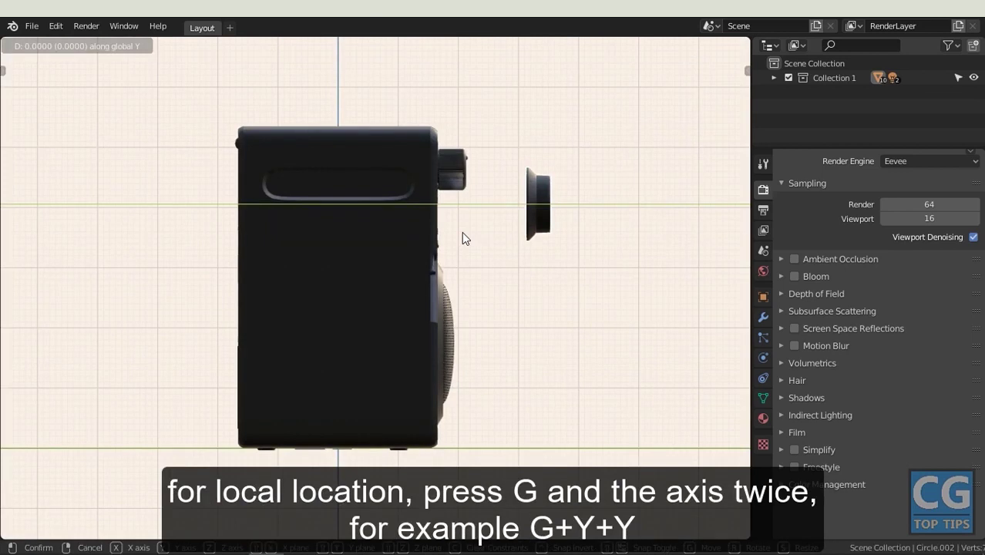
{"action": "left_click", "coordinate": [368, 237]}
{"action": "middle_click_drag", "start_coordinate": [367, 237], "coordinate": [251, 246]}
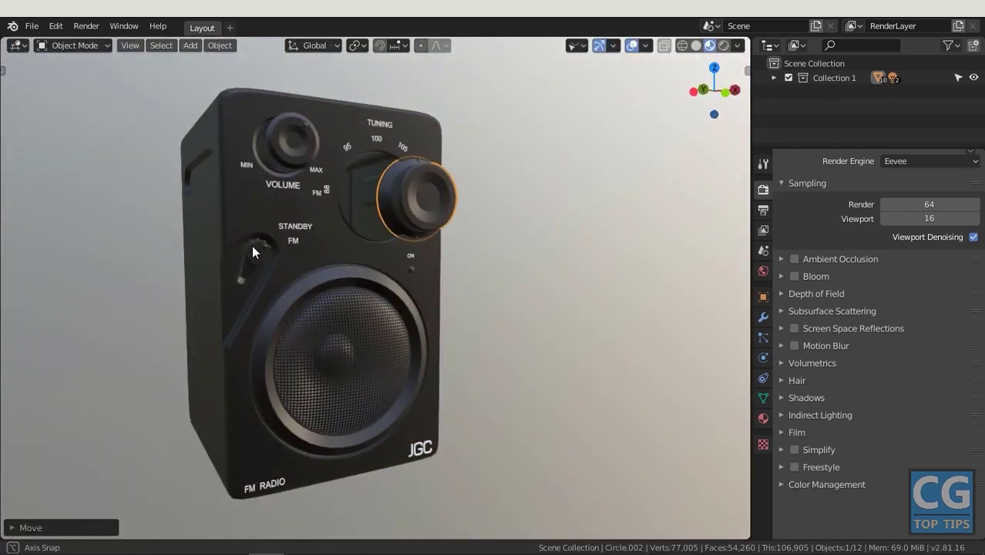
{"action": "key", "text": "g"}
{"action": "key", "text": "x"}
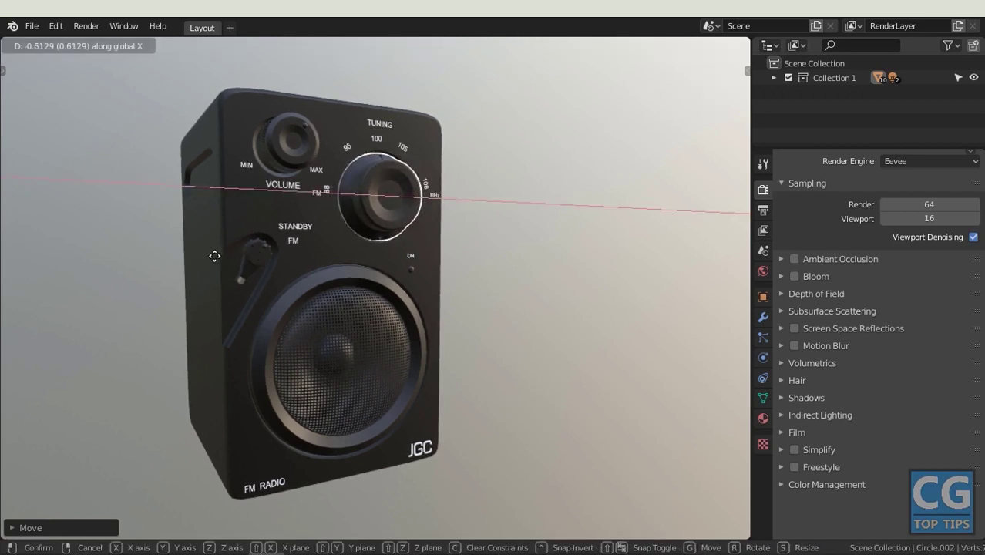
{"action": "left_click", "coordinate": [226, 256]}
{"action": "mouse_move", "coordinate": [346, 233]}
{"action": "middle_mouse_down"}
{"action": "mouse_move", "coordinate": [274, 238]}
{"action": "mouse_move", "coordinate": [289, 237]}
{"action": "middle_mouse_up"}
{"action": "left_click", "coordinate": [439, 219]}
{"action": "mouse_move", "coordinate": [439, 219]}
{"action": "middle_mouse_down"}
{"action": "mouse_move", "coordinate": [317, 252]}
{"action": "mouse_move", "coordinate": [279, 220]}
{"action": "mouse_move", "coordinate": [368, 202]}
{"action": "mouse_move", "coordinate": [445, 251]}
{"action": "mouse_move", "coordinate": [403, 224]}
{"action": "middle_mouse_up"}
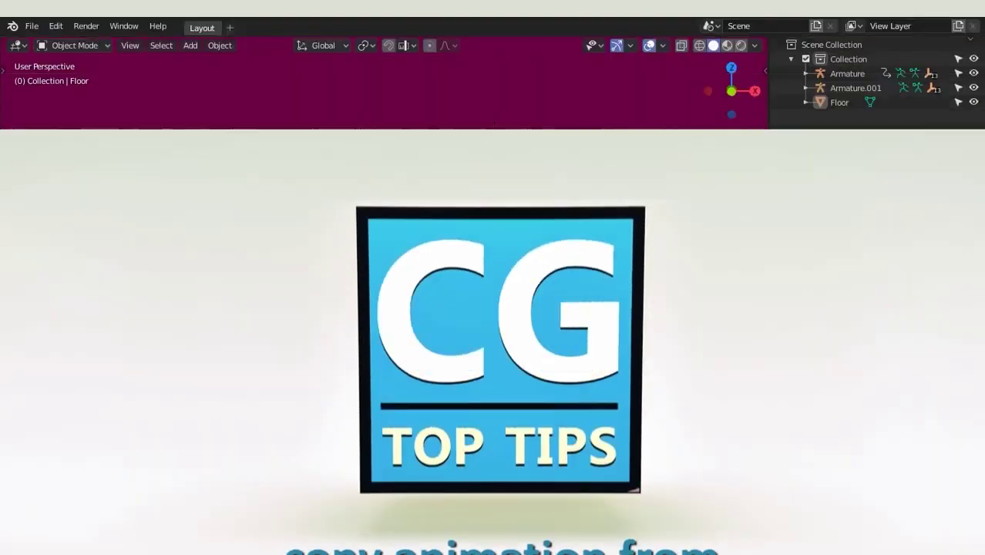
Select both armatures and preview the original animation, rewinding to frame 1
{"action": "left_click", "coordinate": [482, 242]}
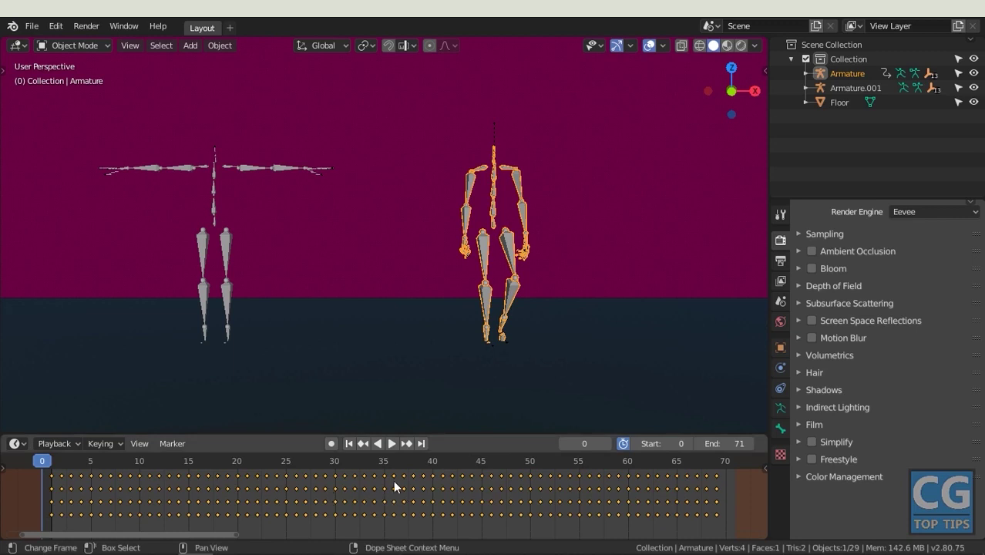
{"action": "left_click", "coordinate": [226, 247]}
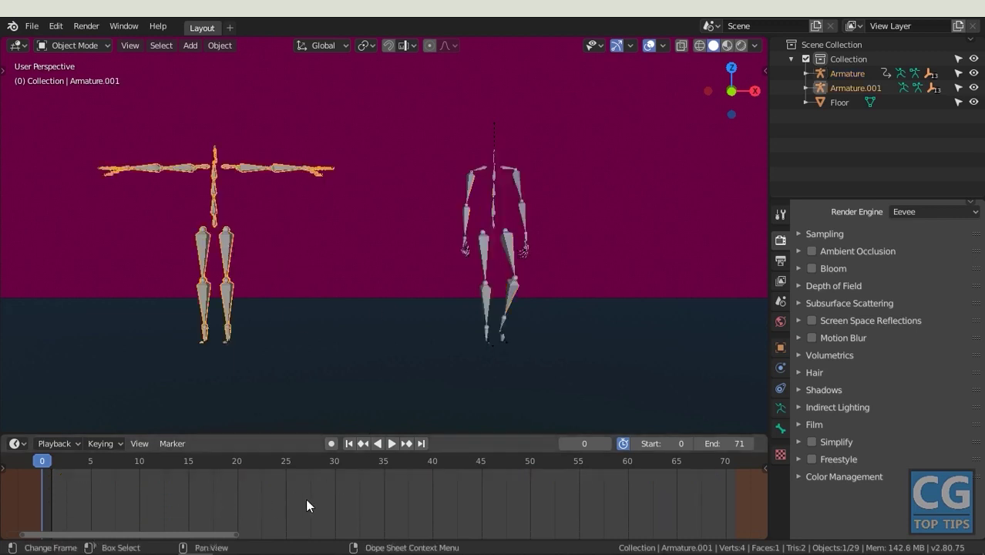
{"action": "left_click", "coordinate": [391, 443]}
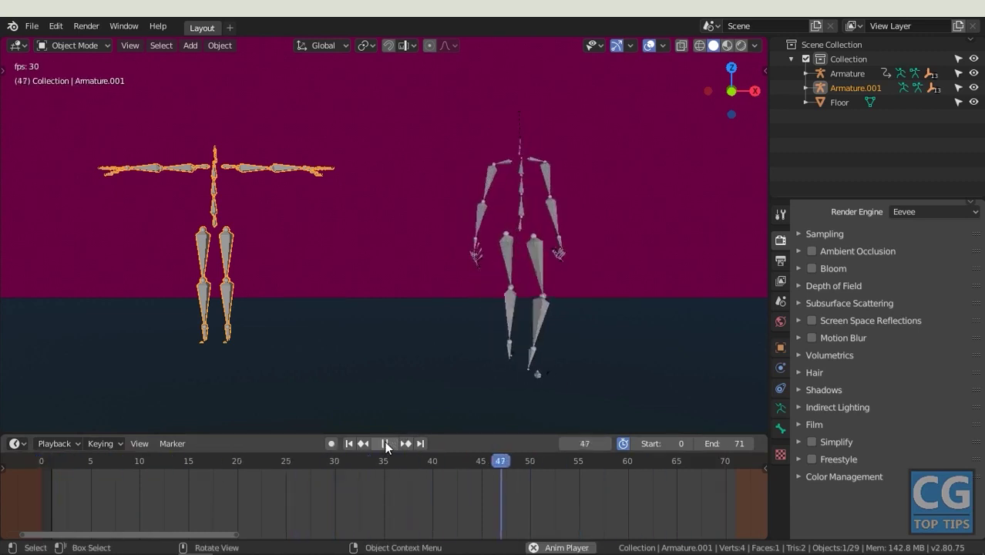
{"action": "left_click", "coordinate": [385, 444]}
{"action": "left_click", "coordinate": [348, 443]}
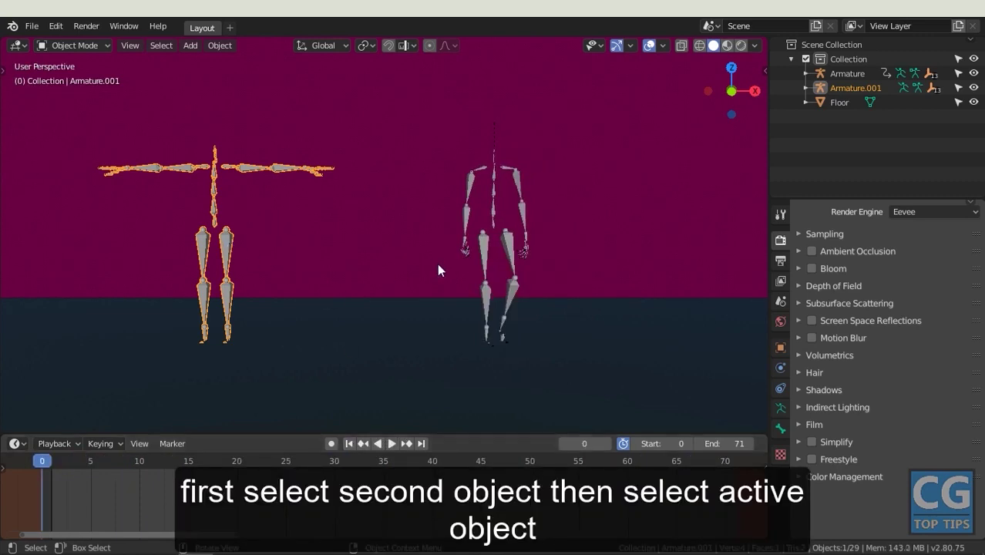
Link the right armature's Animation Data to the left armature and play from the start
{"action": "left_click", "coordinate": [484, 245], "text": "shift"}
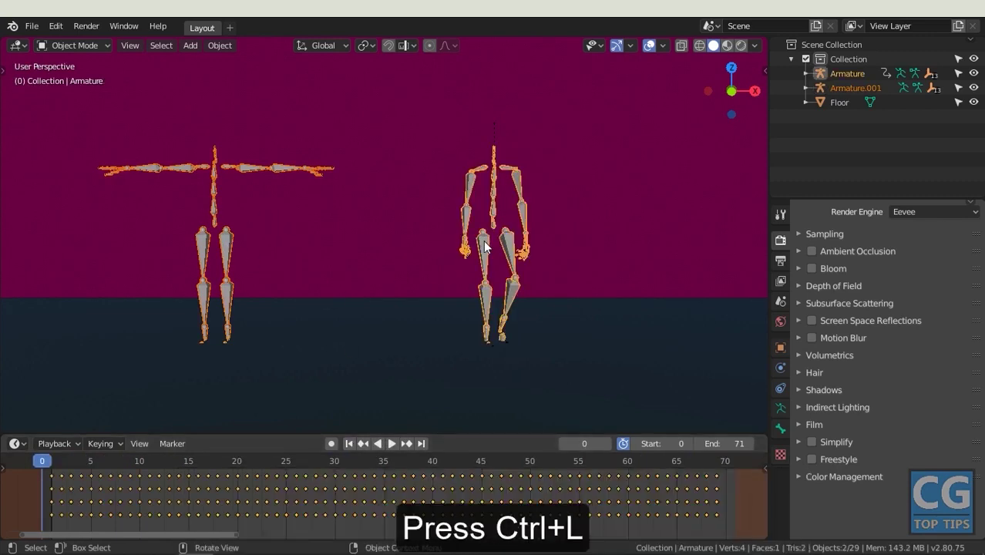
{"action": "key", "text": "ctrl+l"}
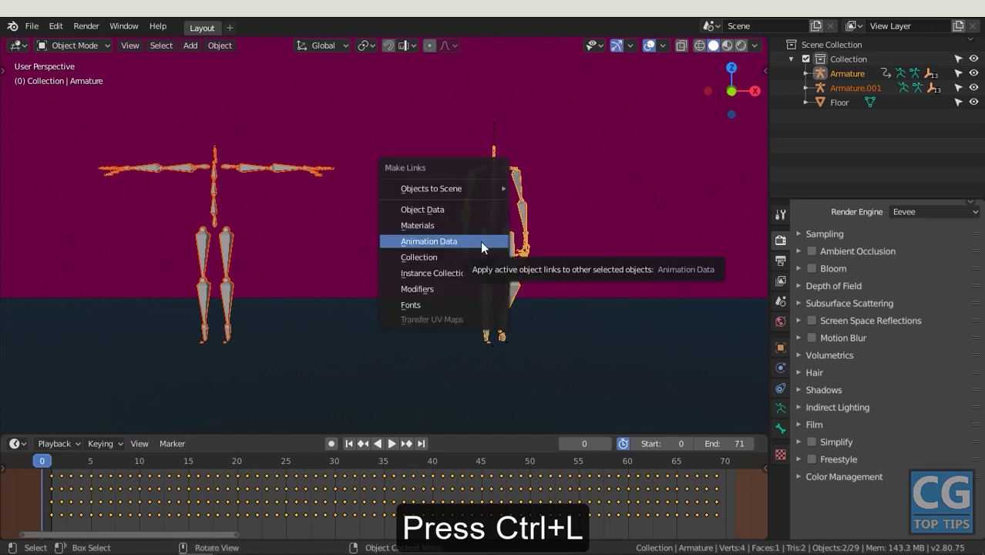
{"action": "left_click", "coordinate": [480, 241]}
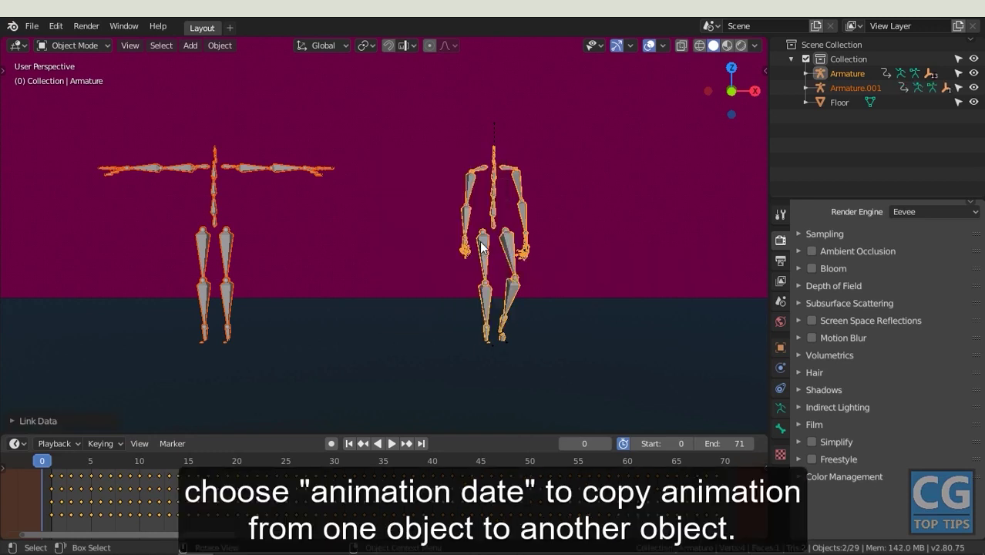
{"action": "left_click", "coordinate": [349, 444]}
{"action": "left_click", "coordinate": [392, 444]}
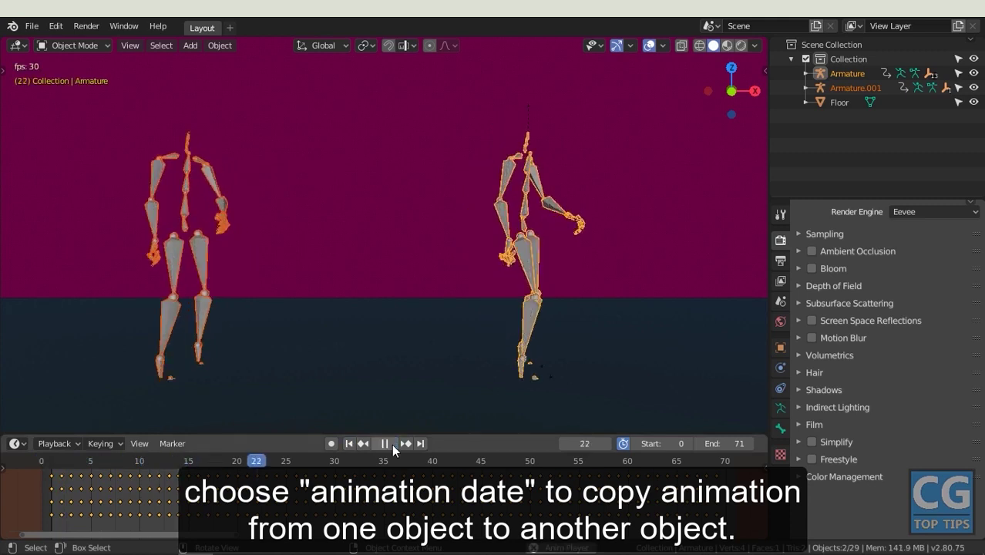
Compare each armature's keyframes and replay the shared animation
{"action": "left_click", "coordinate": [219, 263]}
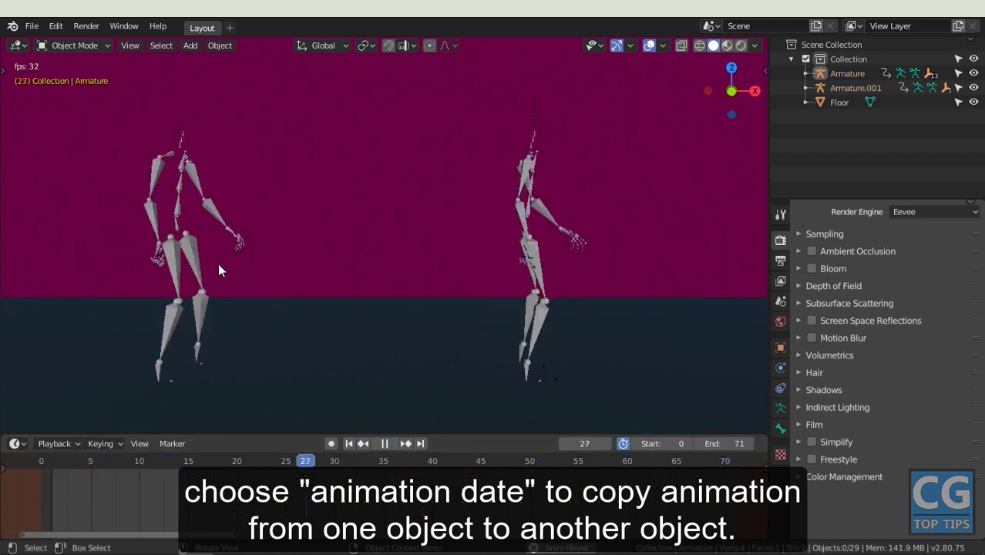
{"action": "left_click", "coordinate": [212, 255]}
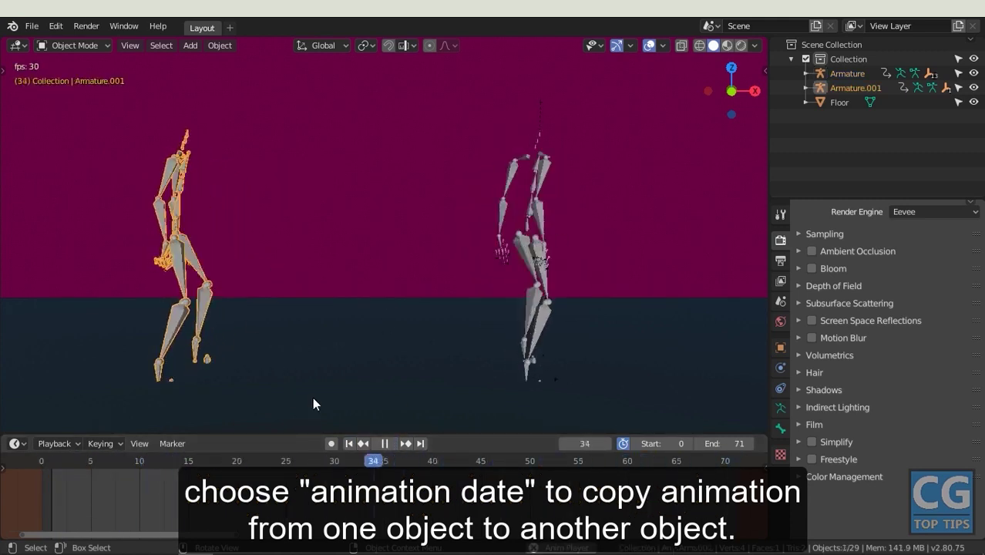
{"action": "left_click", "coordinate": [385, 445]}
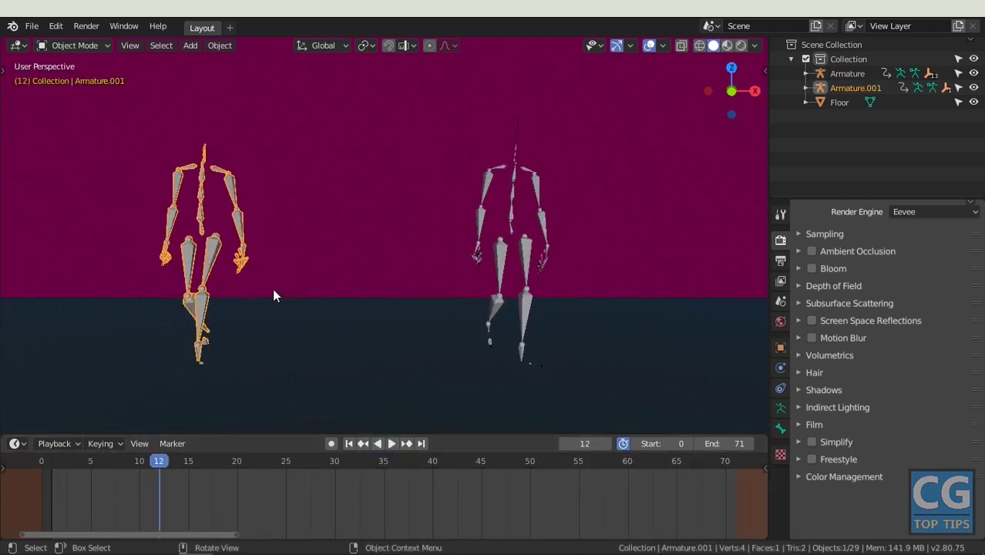
{"action": "left_click", "coordinate": [381, 270]}
{"action": "left_click", "coordinate": [500, 264]}
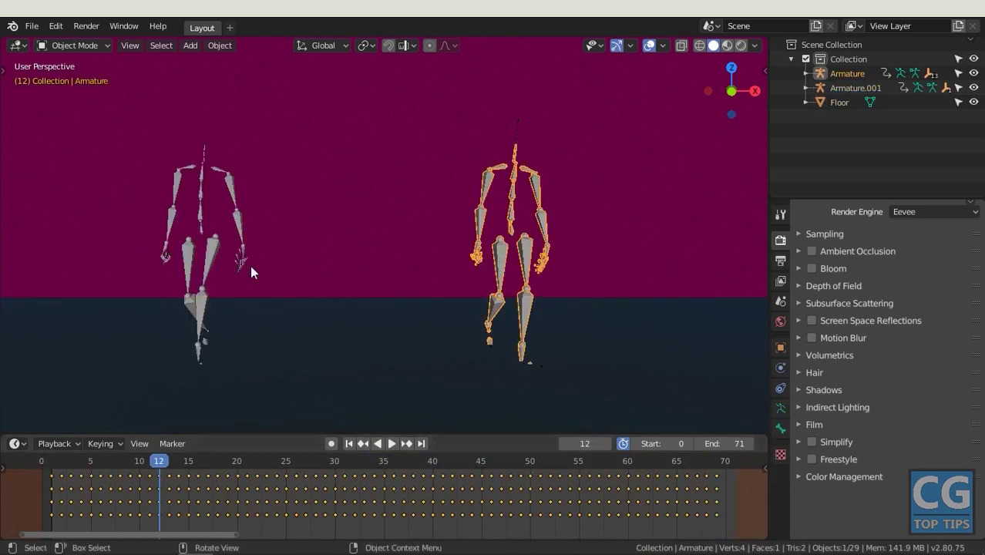
{"action": "left_click", "coordinate": [209, 254]}
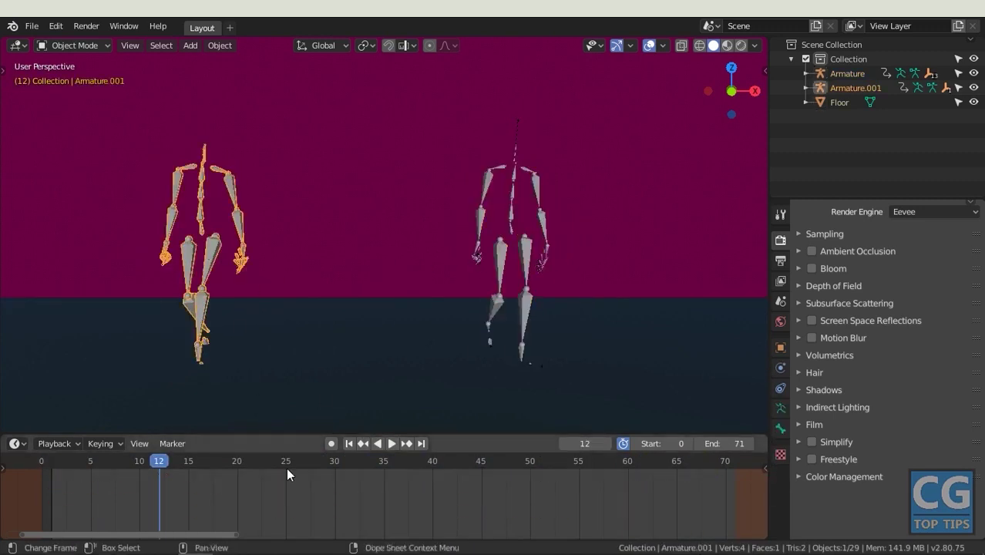
{"action": "left_click", "coordinate": [388, 444]}
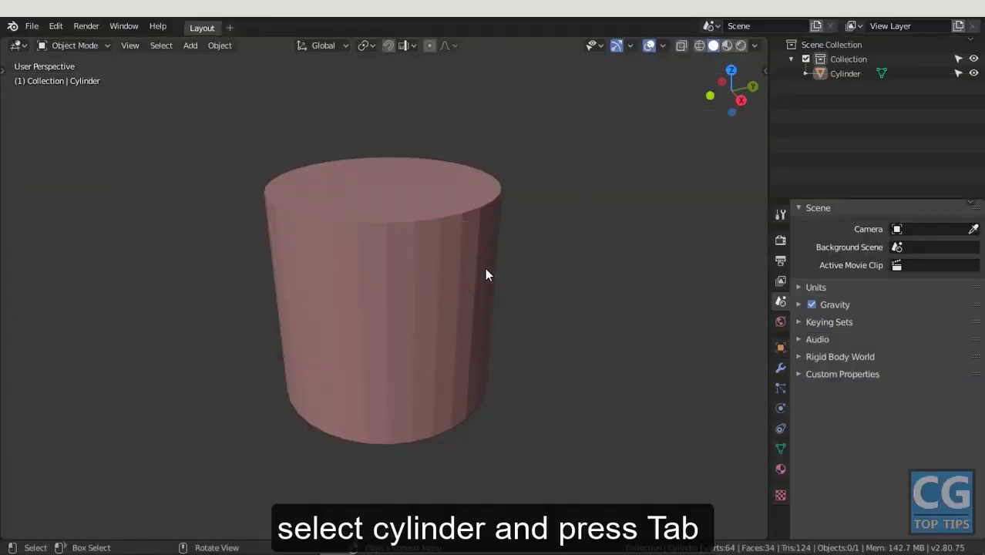
Select the cylinder's top rim edge loop in edge select mode
{"action": "left_click", "coordinate": [451, 255]}
{"action": "key", "text": "Tab"}
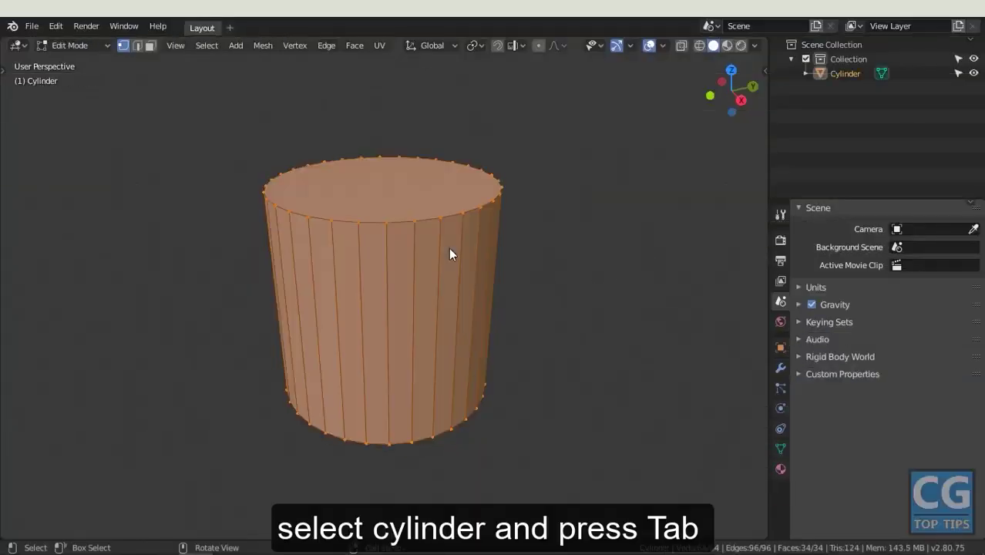
{"action": "key", "text": "2"}
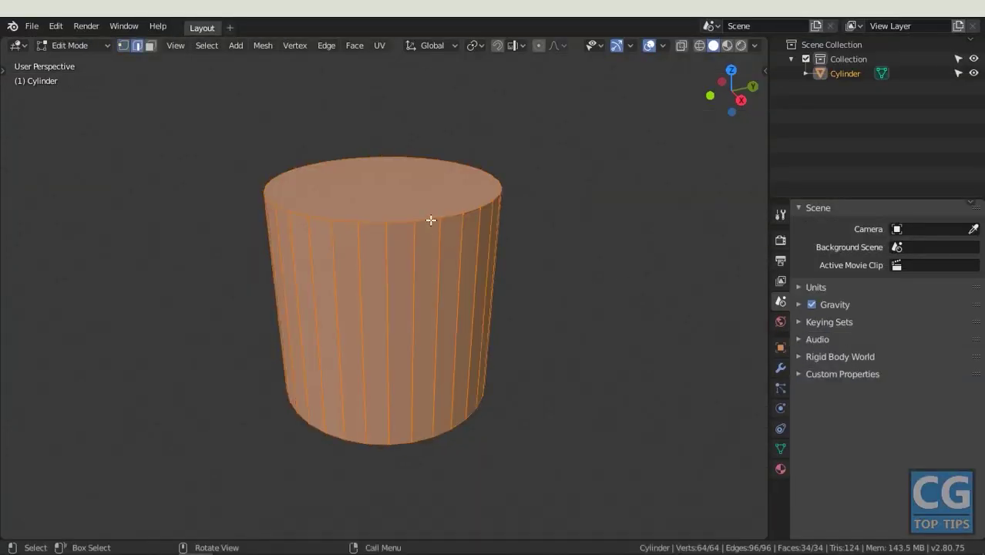
{"action": "left_click", "coordinate": [429, 218]}
{"action": "left_click", "coordinate": [429, 218], "text": "alt"}
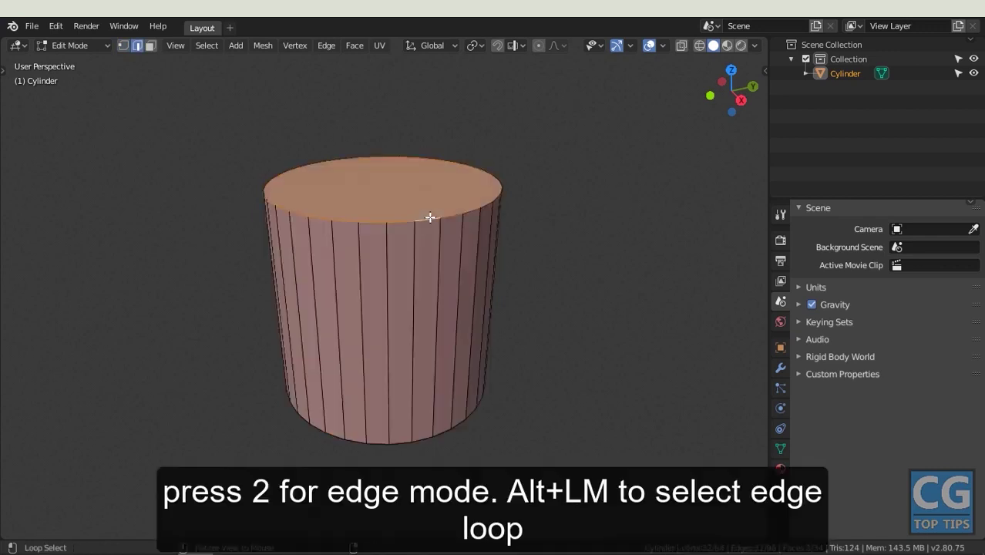
Bevel the top rim with added segments and a concave profile, then orbit to view it
{"action": "key", "text": "ctrl+b"}
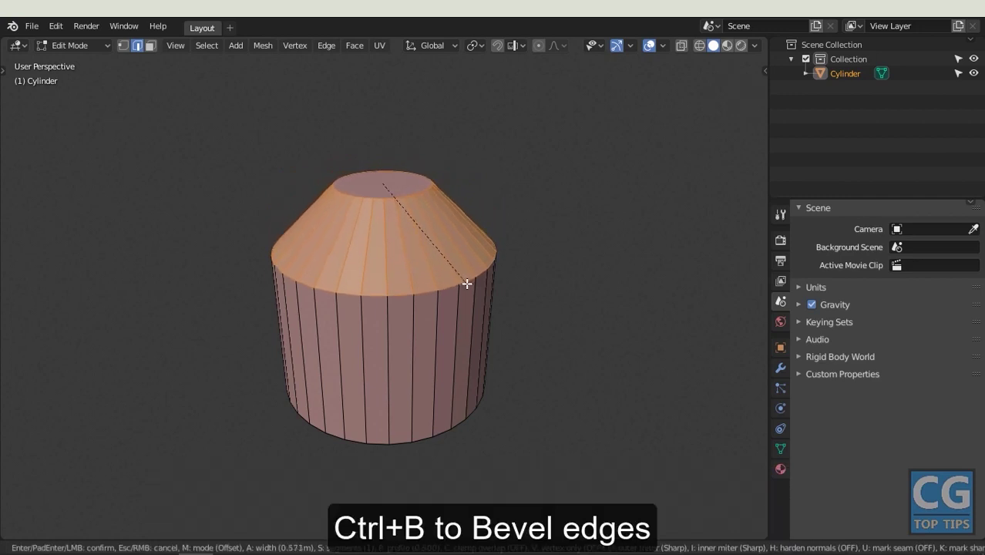
{"action": "scroll", "coordinate": [467, 278], "scroll_direction": "up", "scroll_amount": 2}
{"action": "scroll", "coordinate": [467, 279], "scroll_direction": "up", "scroll_amount": 1}
{"action": "scroll", "coordinate": [467, 278], "scroll_direction": "up", "scroll_amount": 1}
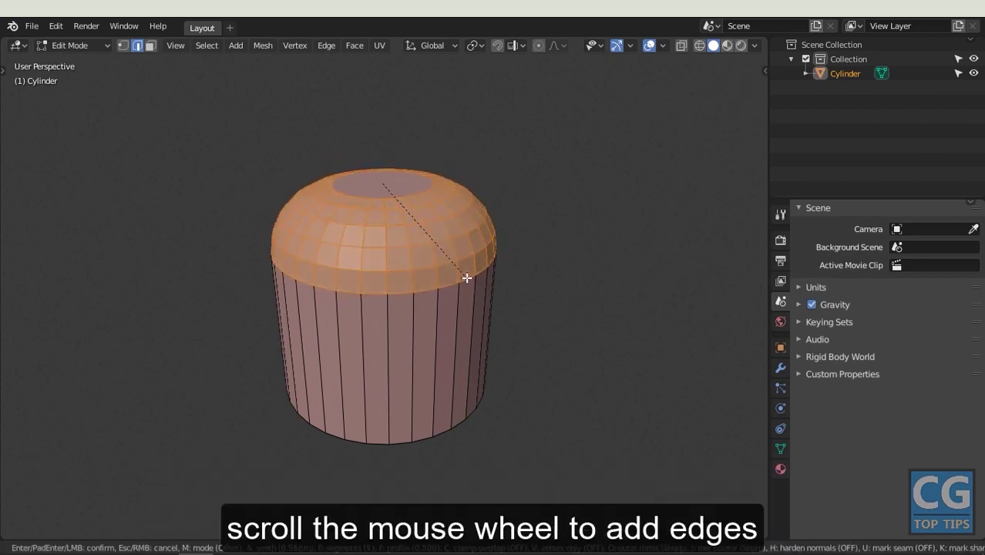
{"action": "key", "text": "p"}
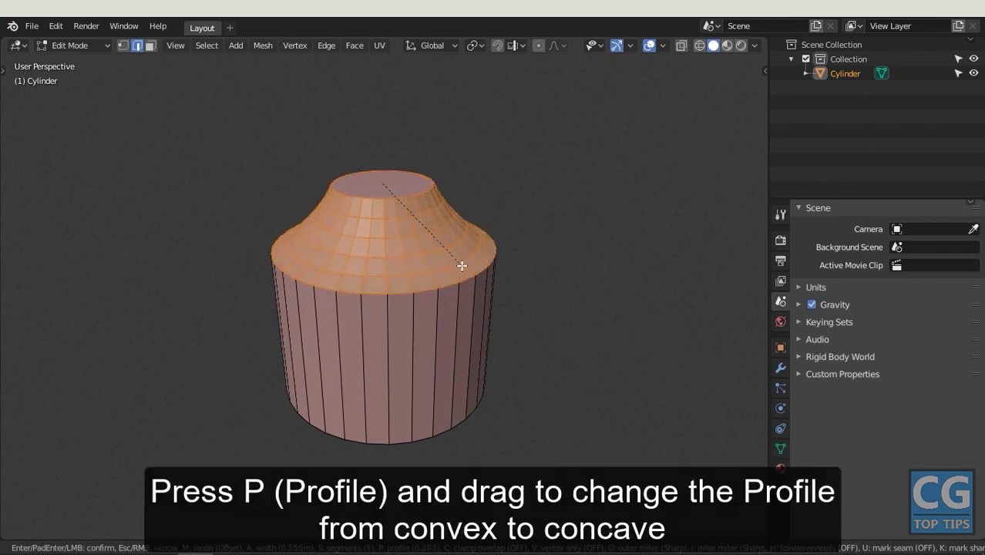
{"action": "left_click", "coordinate": [456, 260]}
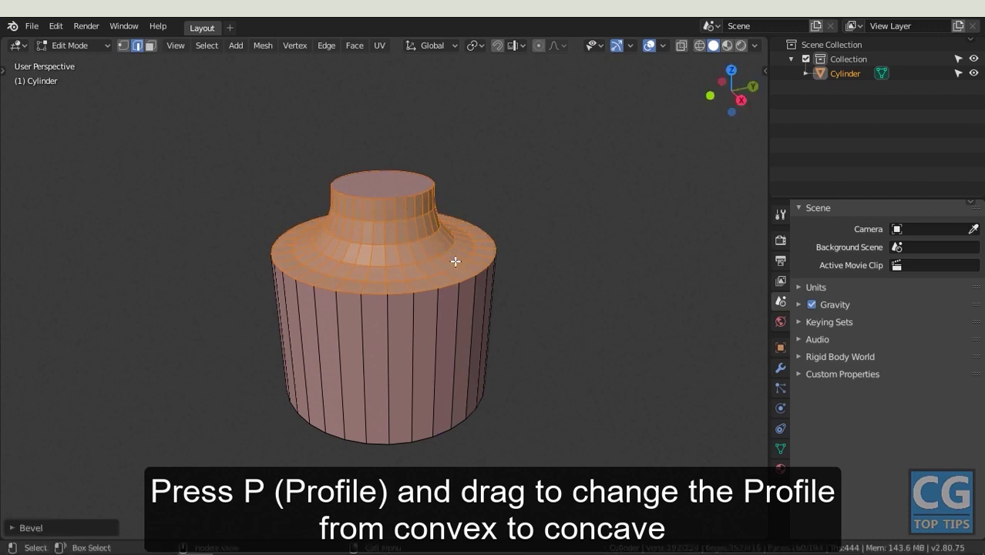
{"action": "mouse_move", "coordinate": [501, 285]}
{"action": "middle_mouse_down"}
{"action": "mouse_move", "coordinate": [434, 302]}
{"action": "mouse_move", "coordinate": [429, 233]}
{"action": "middle_mouse_up"}
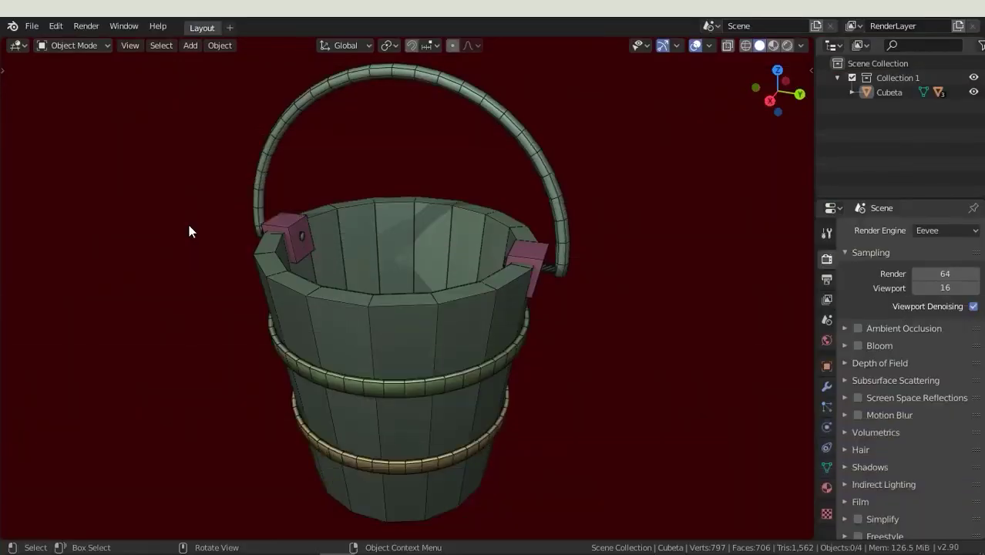
Put the bucket into Edit Mode and orbit around it, including the underside
{"action": "left_click", "coordinate": [338, 248]}
{"action": "left_click", "coordinate": [93, 44]}
{"action": "left_click", "coordinate": [85, 78]}
{"action": "mouse_move", "coordinate": [356, 271]}
{"action": "middle_mouse_down"}
{"action": "mouse_move", "coordinate": [373, 296]}
{"action": "mouse_move", "coordinate": [329, 327]}
{"action": "middle_mouse_up"}
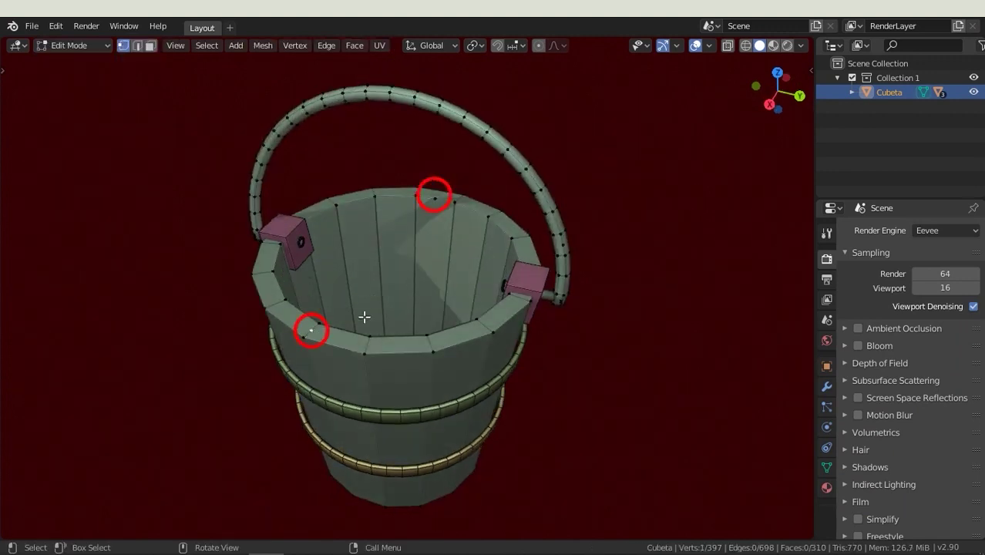
{"action": "mouse_move", "coordinate": [510, 417]}
{"action": "middle_mouse_down"}
{"action": "mouse_move", "coordinate": [497, 274]}
{"action": "mouse_move", "coordinate": [456, 280]}
{"action": "middle_mouse_up"}
{"action": "middle_click_drag", "start_coordinate": [478, 127], "coordinate": [461, 280]}
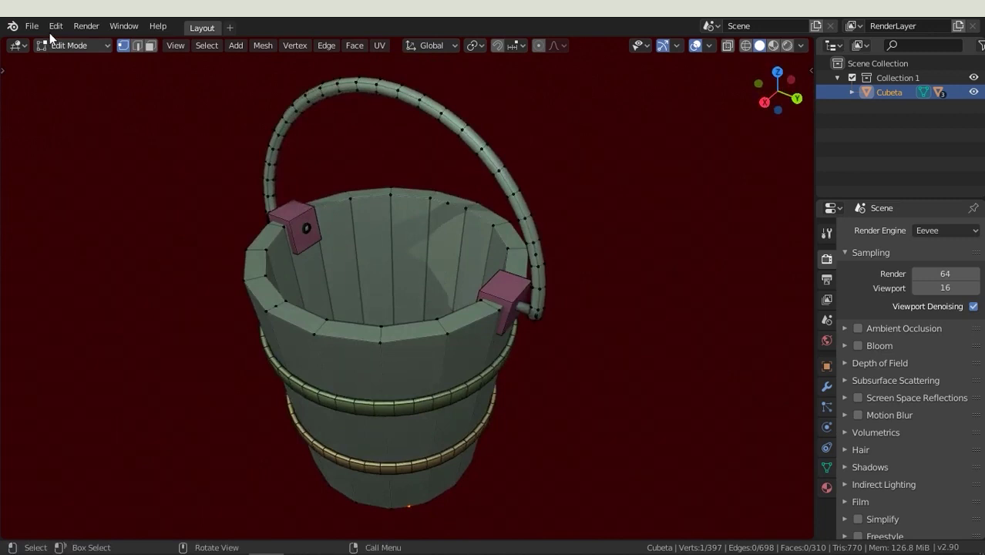
Set the 3D View theme Vertex Size to 5 px in Preferences
{"action": "left_click", "coordinate": [49, 31]}
{"action": "left_click", "coordinate": [88, 233]}
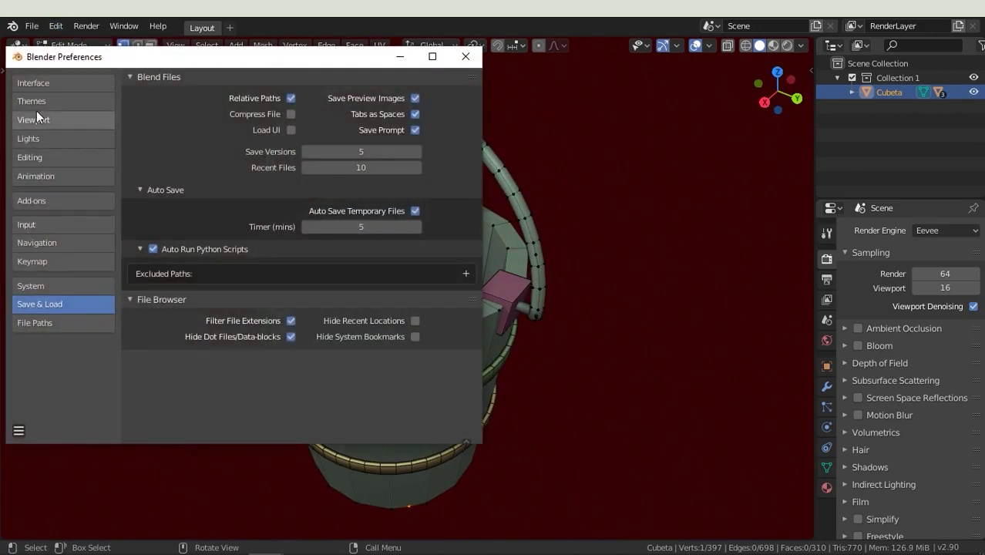
{"action": "left_click", "coordinate": [34, 102]}
{"action": "left_click", "coordinate": [163, 155]}
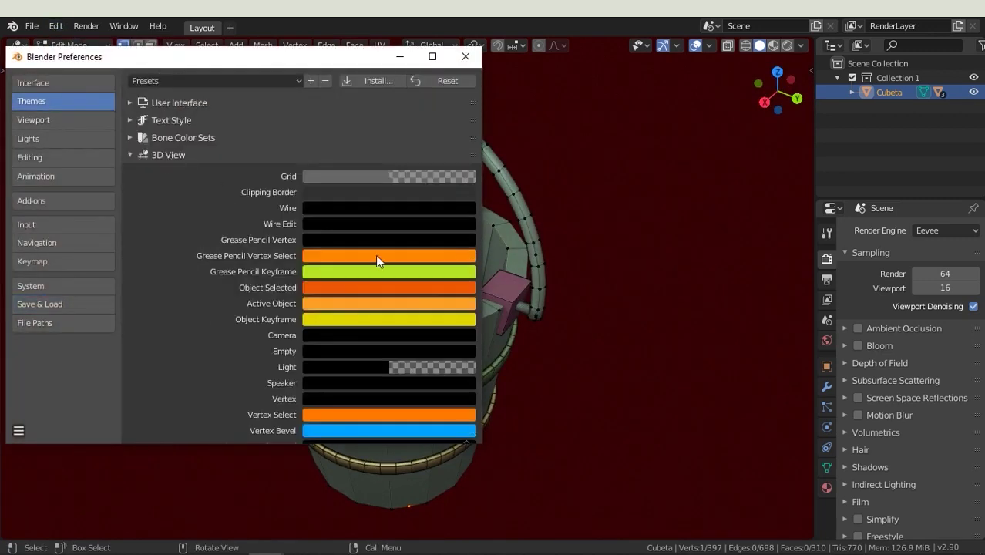
{"action": "scroll", "coordinate": [375, 255], "scroll_direction": "down", "scroll_amount": 5}
{"action": "scroll", "coordinate": [375, 257], "scroll_direction": "down", "scroll_amount": 8}
{"action": "scroll", "coordinate": [375, 258], "scroll_direction": "down", "scroll_amount": 2}
{"action": "scroll", "coordinate": [376, 256], "scroll_direction": "down", "scroll_amount": 5}
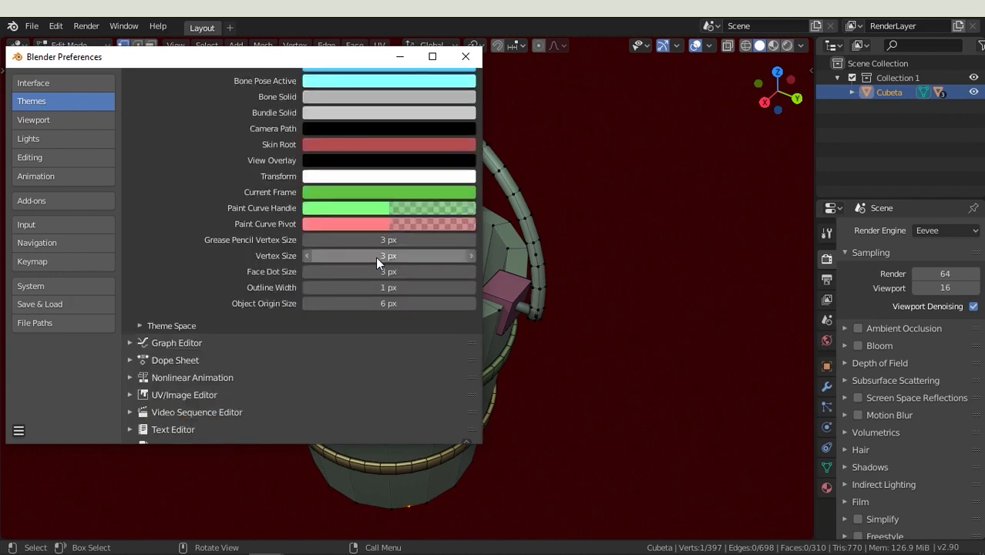
{"action": "left_click", "coordinate": [377, 256]}
{"action": "type", "text": "5"}
{"action": "key", "text": "Return"}
{"action": "left_click", "coordinate": [461, 60]}
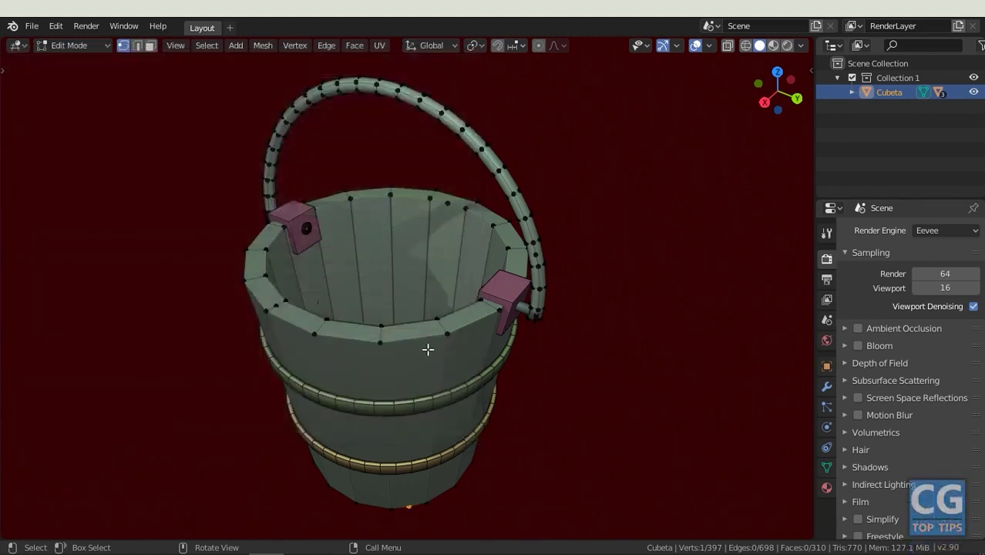
{"action": "middle_click_drag", "start_coordinate": [429, 346], "coordinate": [285, 305]}
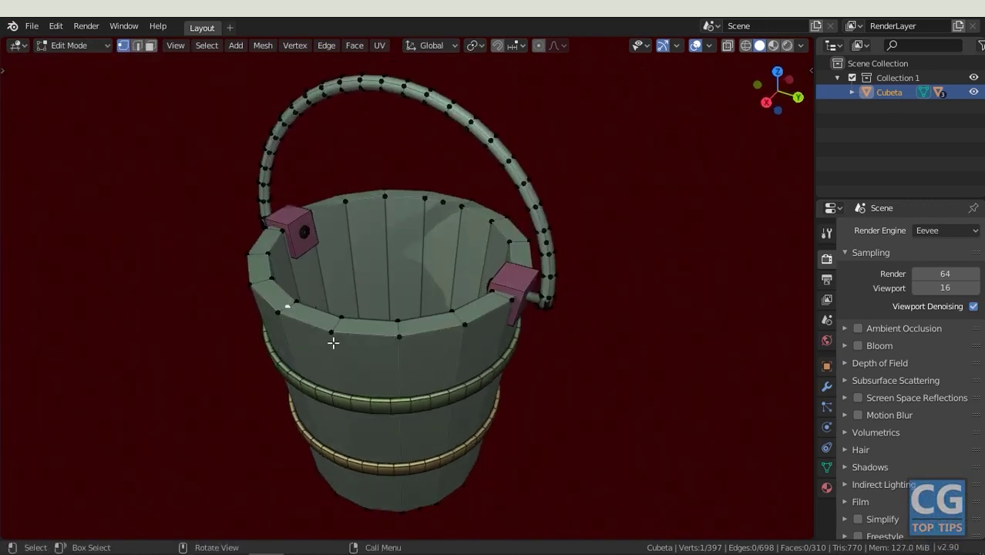
Select all bucket geometry and apply Limited Dissolve with a 0° Max Angle
{"action": "key", "text": "a"}
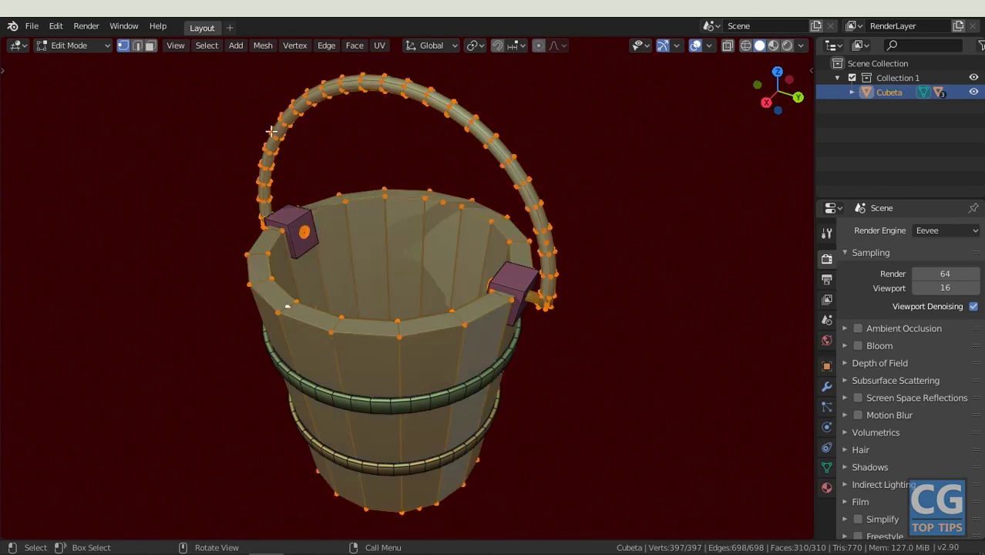
{"action": "left_click", "coordinate": [263, 45]}
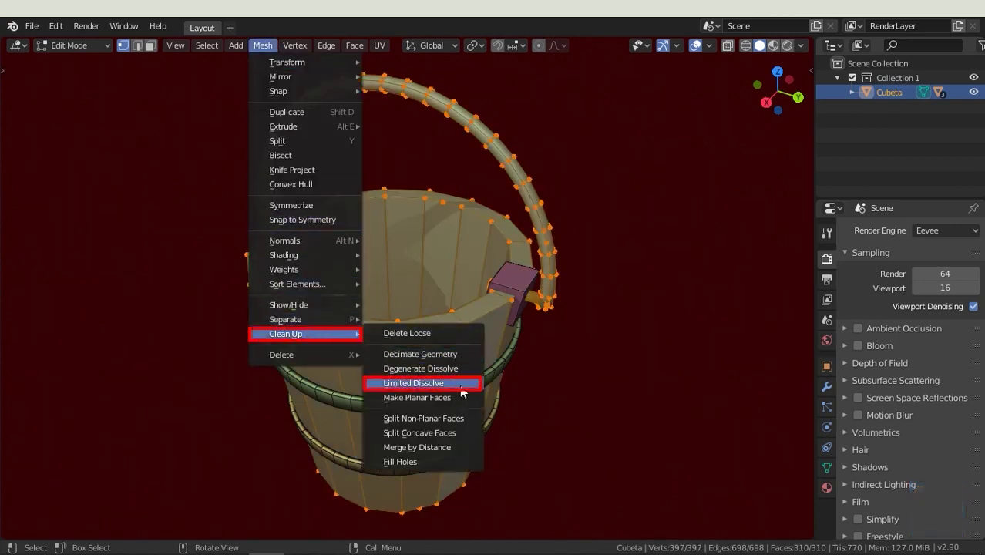
{"action": "left_click", "coordinate": [462, 386]}
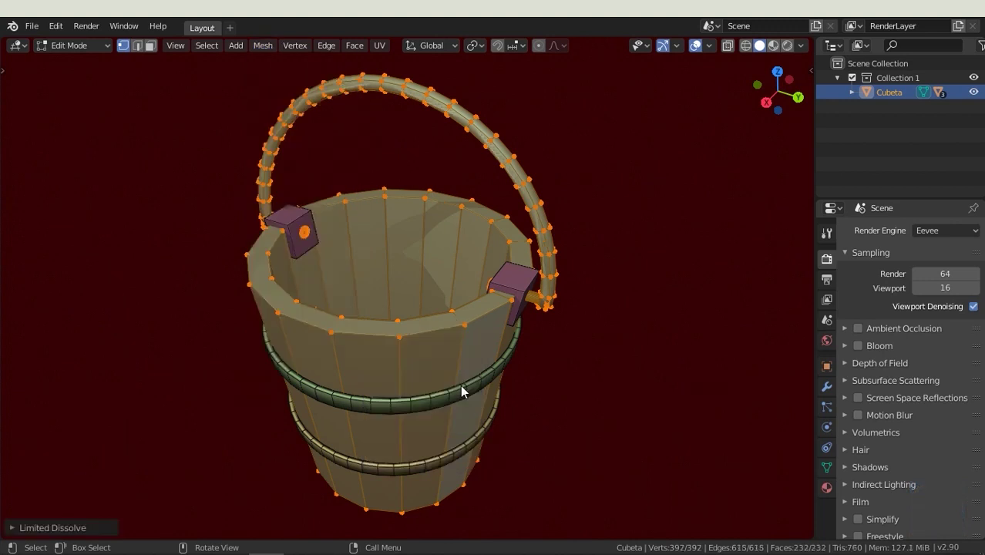
{"action": "left_click", "coordinate": [58, 528]}
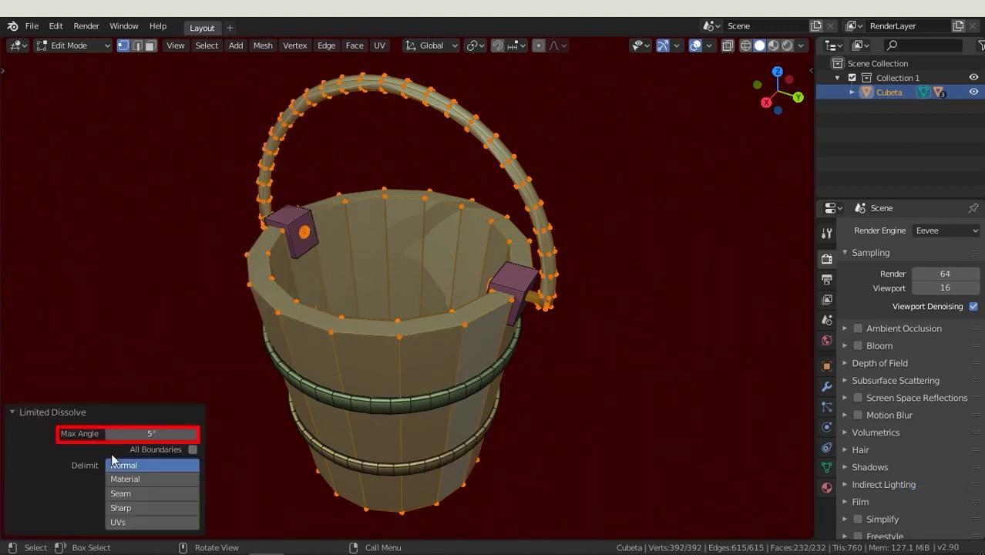
{"action": "left_click", "coordinate": [158, 436]}
{"action": "type", "text": "0"}
{"action": "key", "text": "Return"}
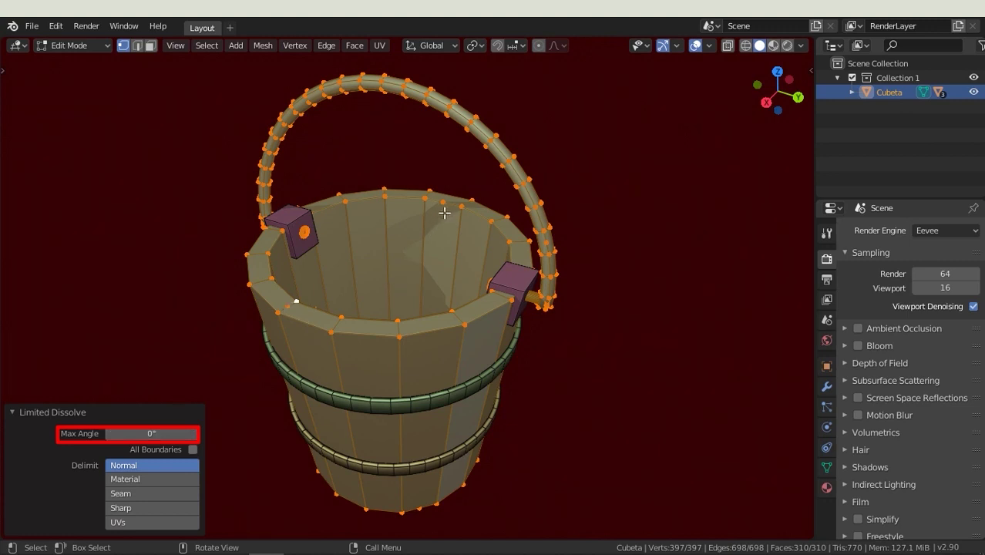
Enable All Boundaries for the dissolve, then return to Object Mode and deselect
{"action": "left_click", "coordinate": [193, 450]}
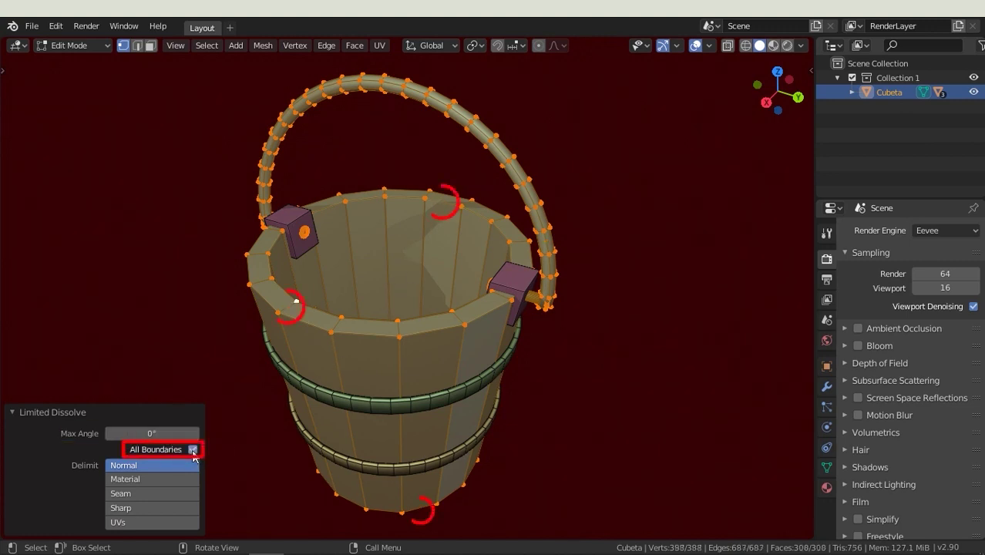
{"action": "left_click", "coordinate": [193, 450]}
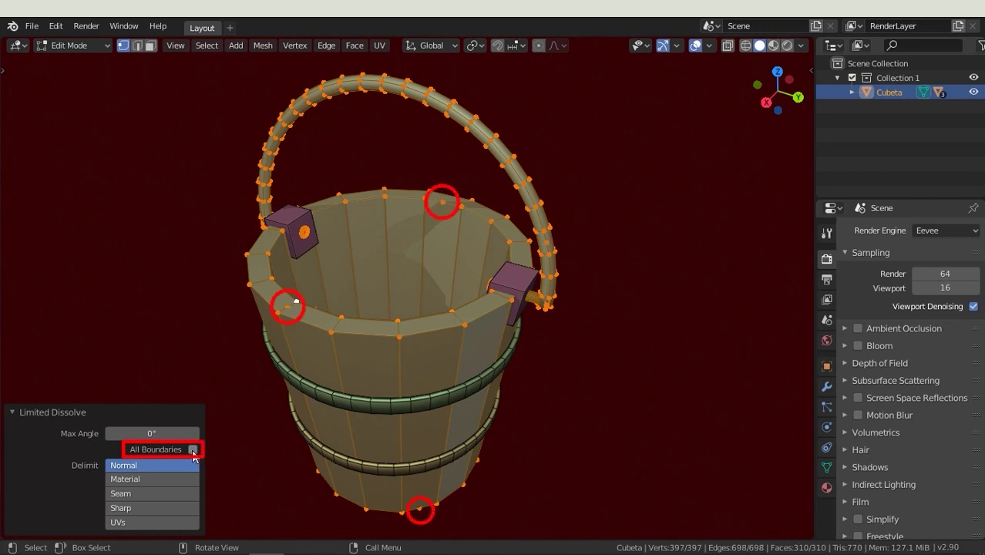
{"action": "left_click", "coordinate": [193, 450]}
{"action": "mouse_move", "coordinate": [478, 347]}
{"action": "middle_mouse_down"}
{"action": "mouse_move", "coordinate": [483, 339]}
{"action": "mouse_move", "coordinate": [497, 455]}
{"action": "middle_mouse_up"}
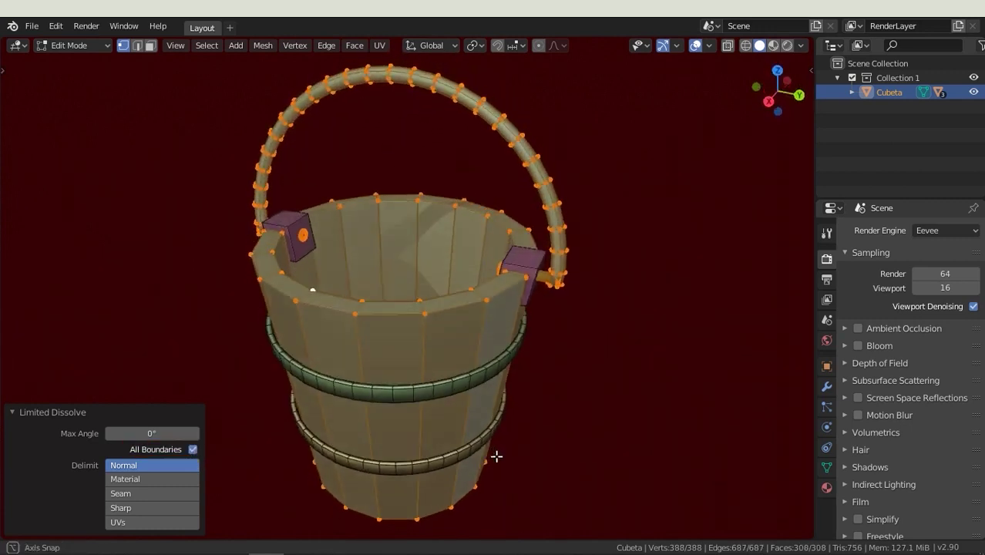
{"action": "left_click", "coordinate": [70, 411]}
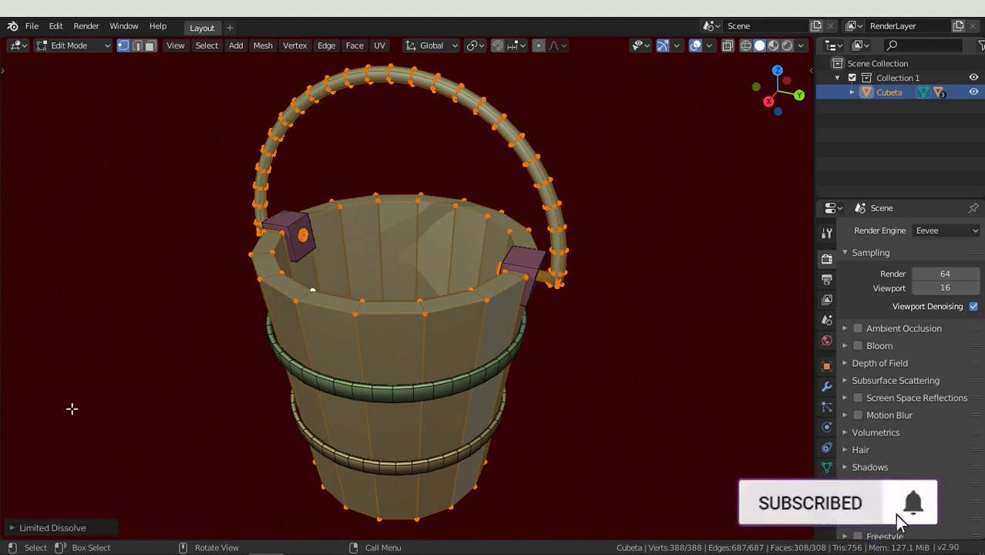
{"action": "left_click", "coordinate": [68, 46]}
{"action": "left_click", "coordinate": [110, 211]}
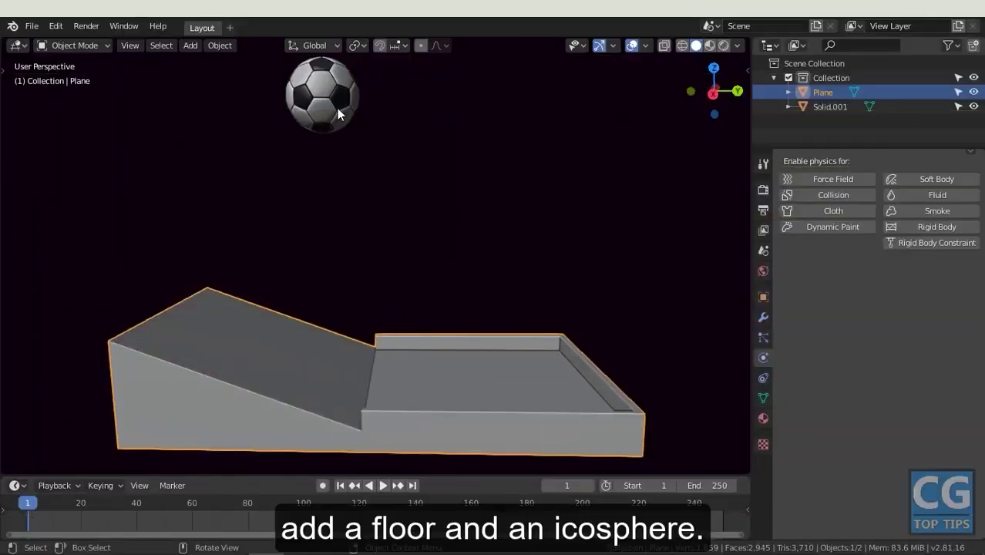
Preview the football's animation, then enable Collision physics on the floor
{"action": "left_click", "coordinate": [337, 108]}
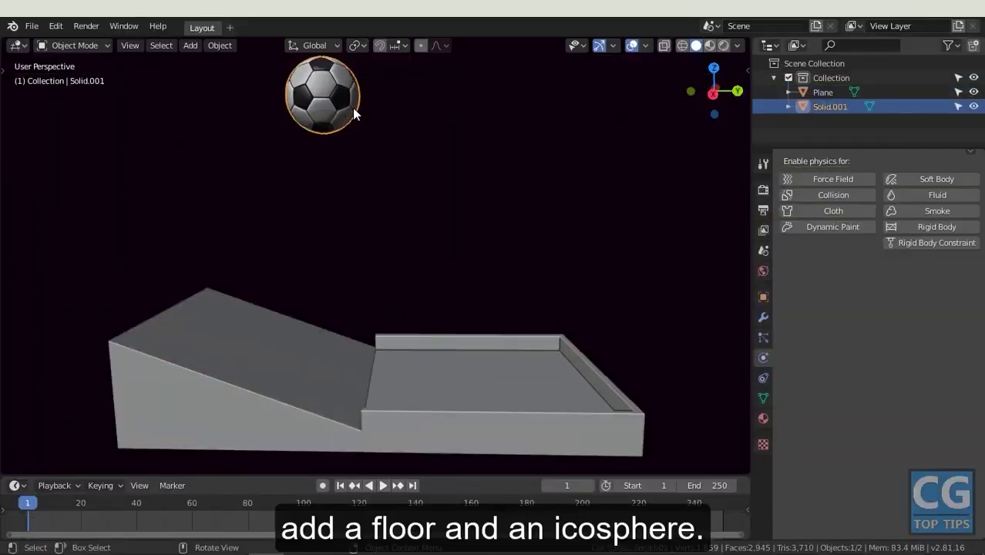
{"action": "left_click", "coordinate": [382, 485]}
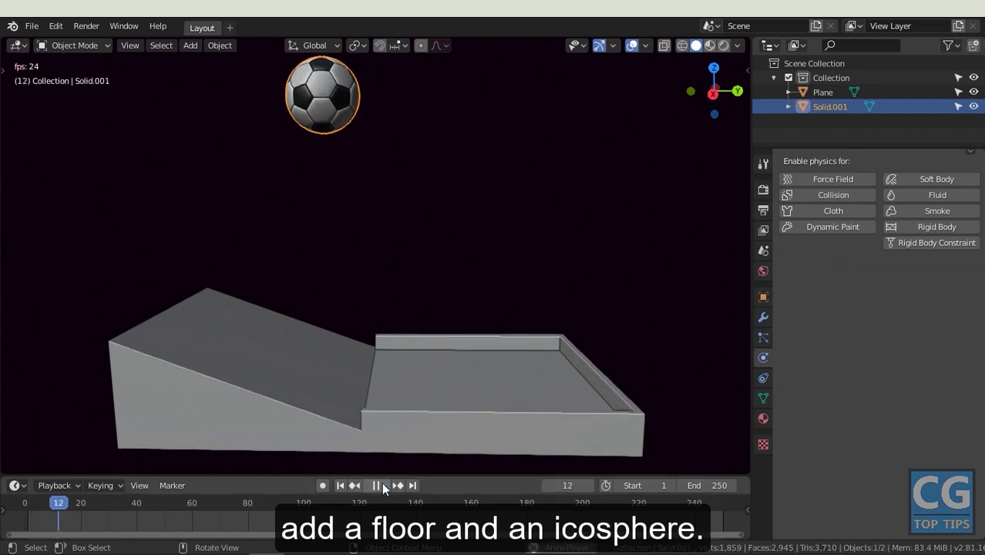
{"action": "left_click", "coordinate": [377, 484]}
{"action": "left_click", "coordinate": [340, 485]}
{"action": "left_click", "coordinate": [504, 416]}
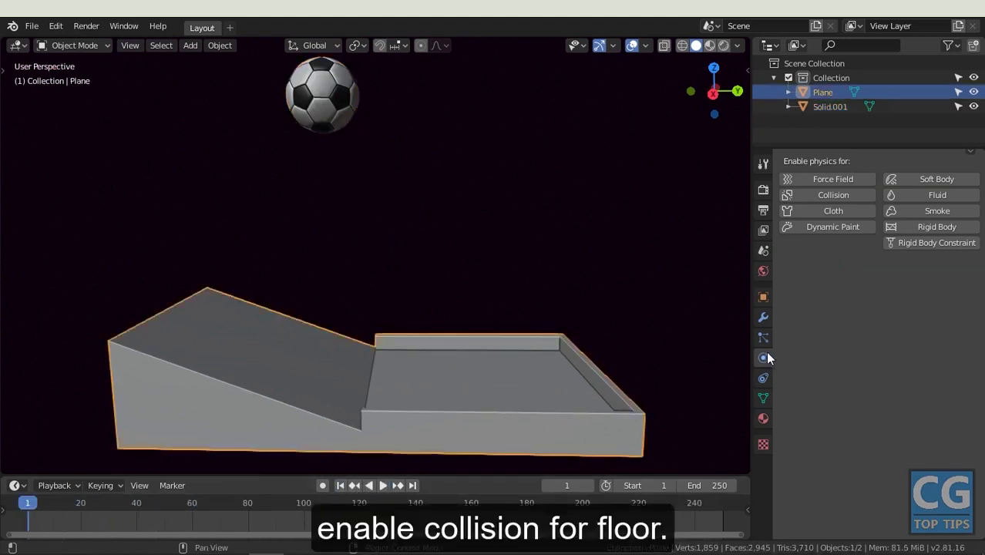
{"action": "left_click", "coordinate": [852, 192]}
Give the football Soft Body physics with Goal off and Pull/Push 0.95, then play it
{"action": "left_click", "coordinate": [339, 107]}
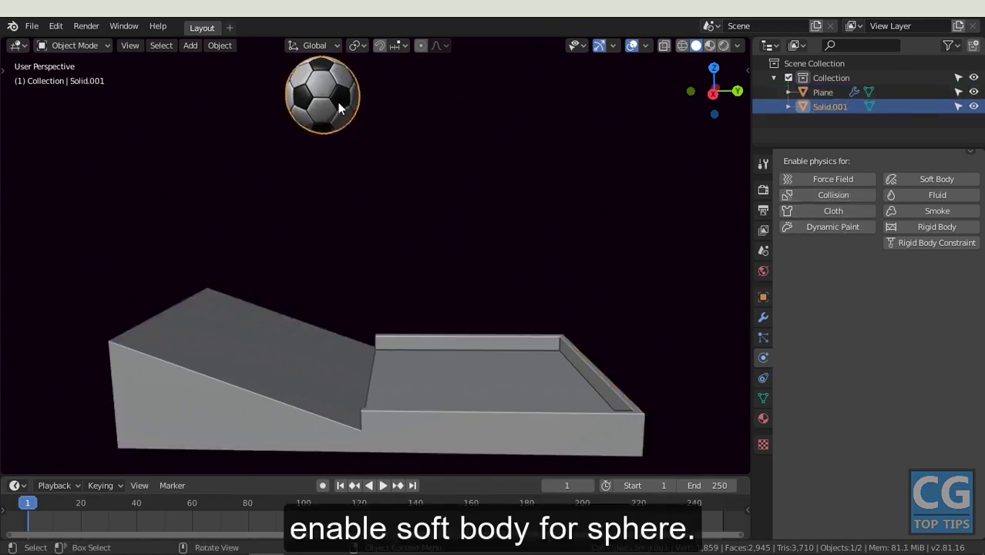
{"action": "left_click", "coordinate": [900, 181]}
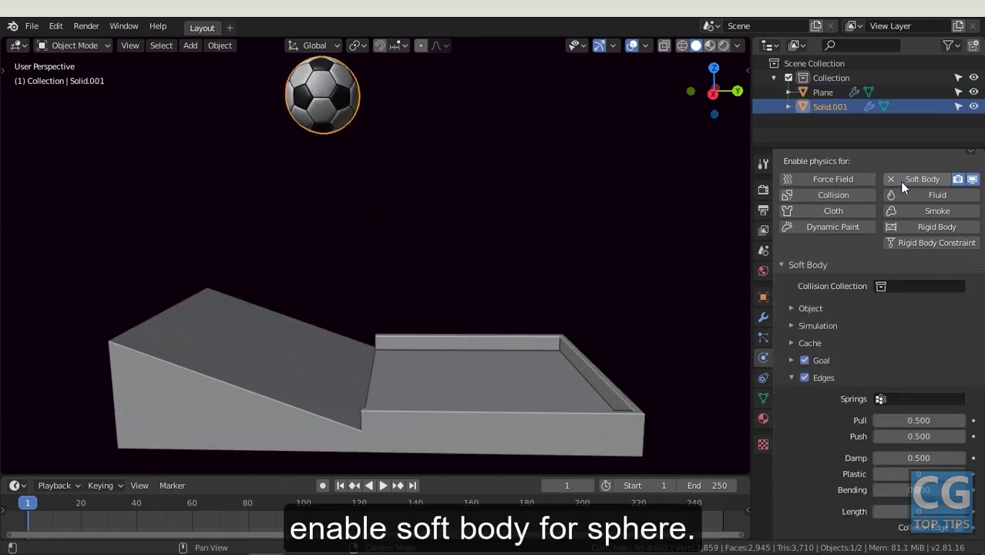
{"action": "left_click", "coordinate": [804, 361]}
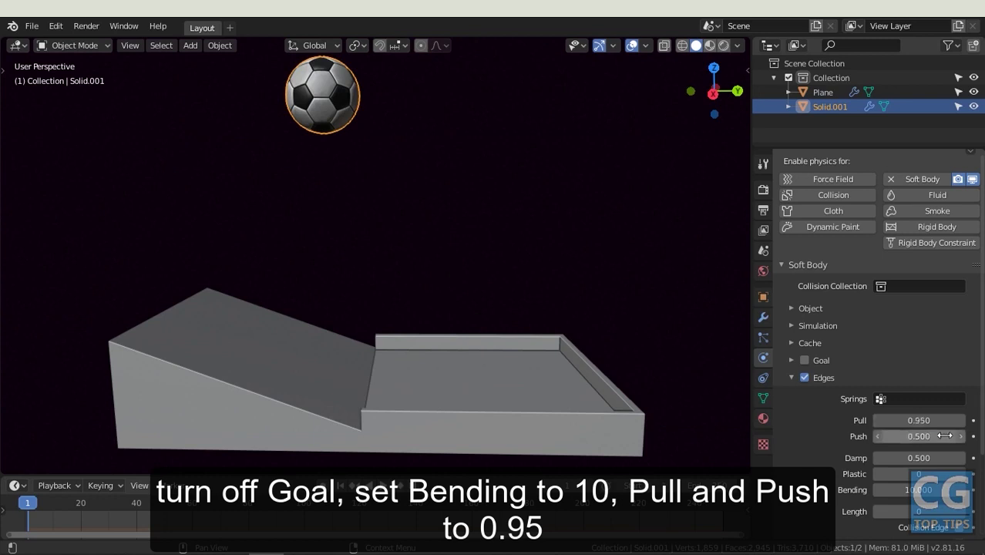
{"action": "type", "text": ".95"}
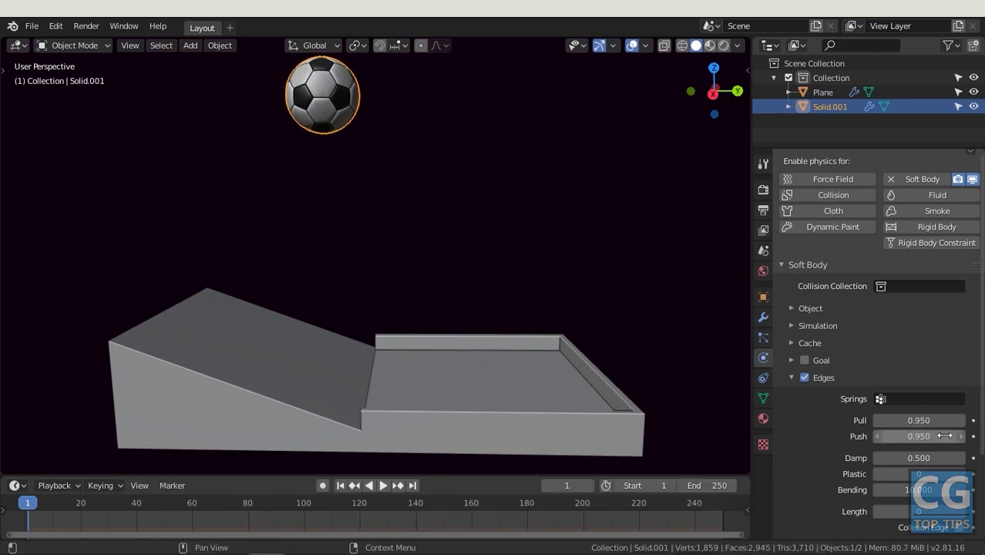
{"action": "left_click", "coordinate": [385, 464]}
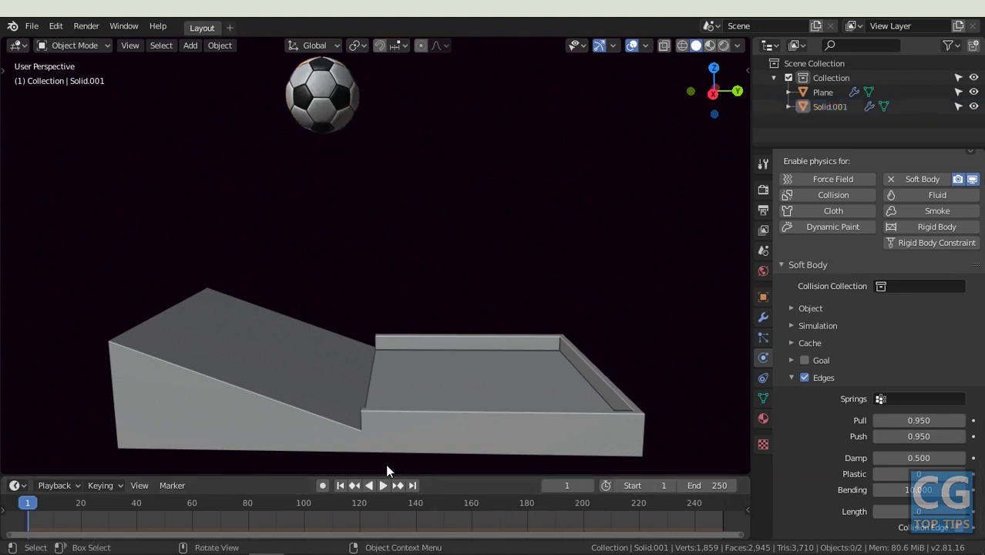
{"action": "left_click", "coordinate": [384, 486]}
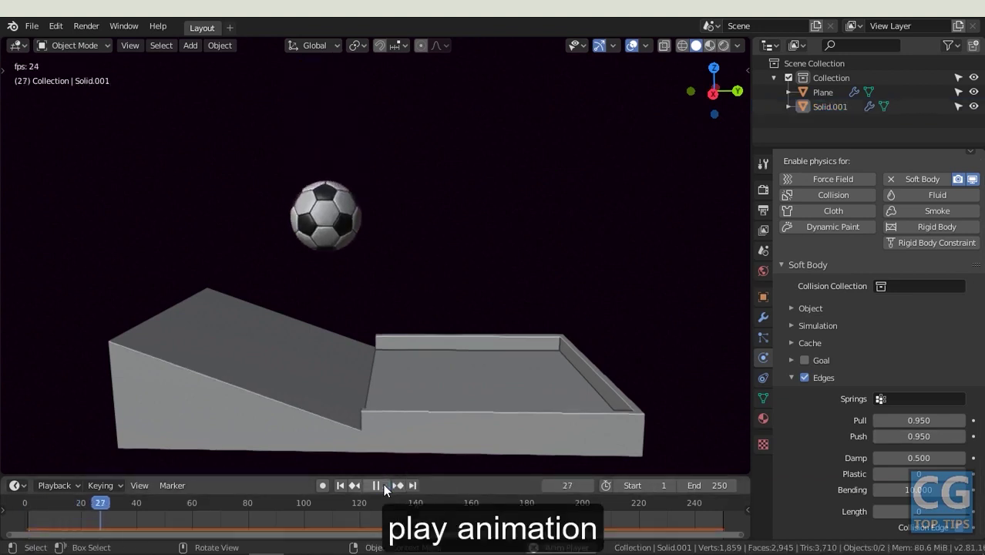
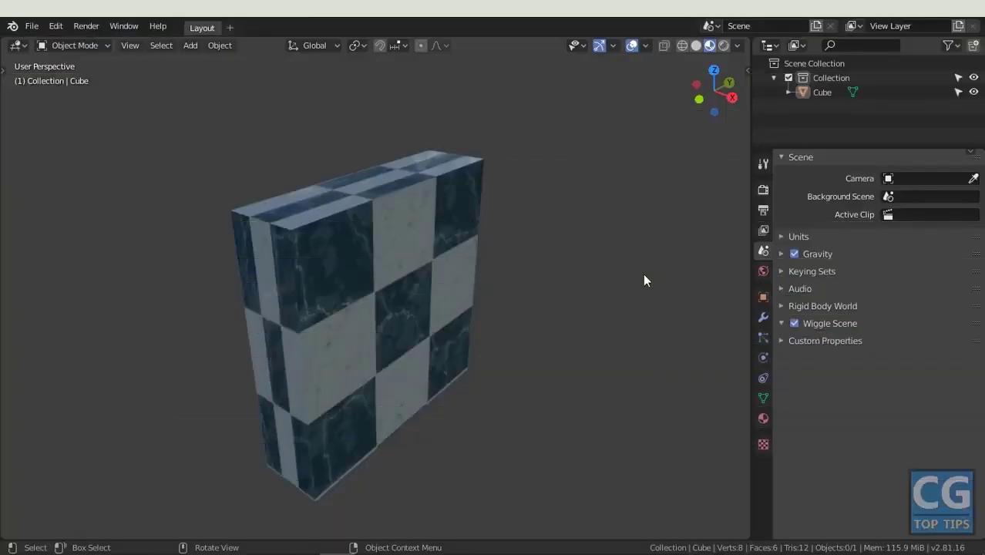
Enter Edit Mode on the checkered cube and add a loop cut across its front face
{"action": "left_click", "coordinate": [357, 254]}
{"action": "key", "text": "Tab"}
{"action": "key", "text": "ctrl+r"}
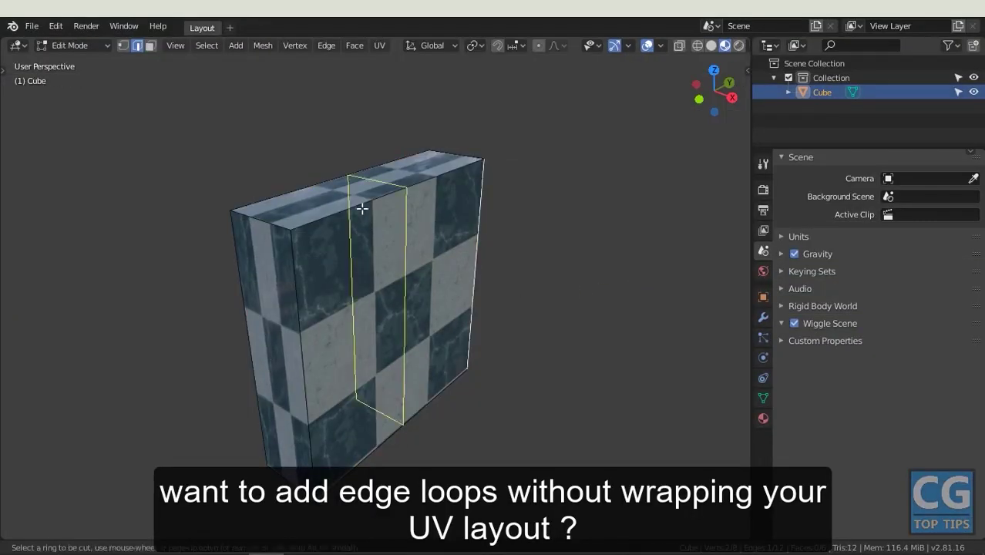
{"action": "left_click", "coordinate": [362, 208]}
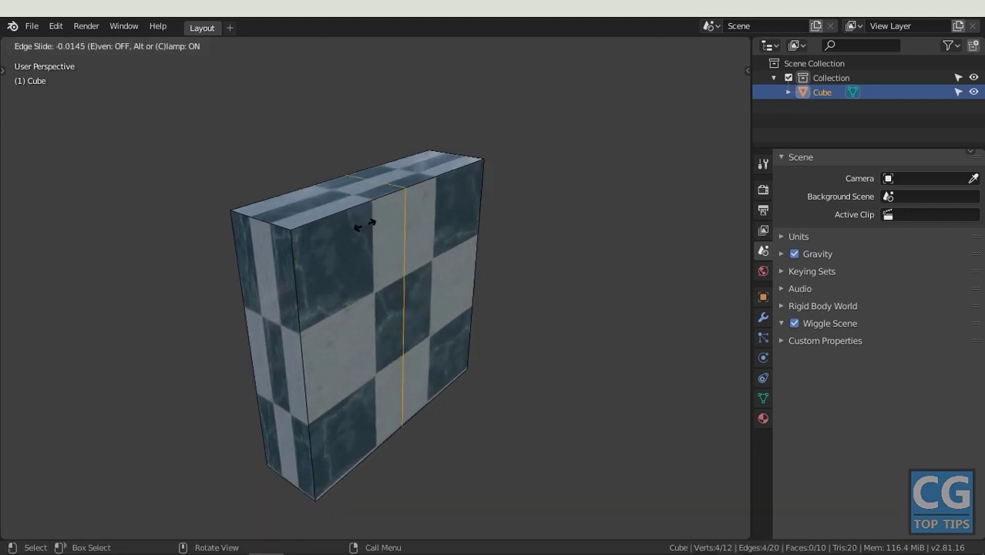
{"action": "left_click", "coordinate": [356, 227]}
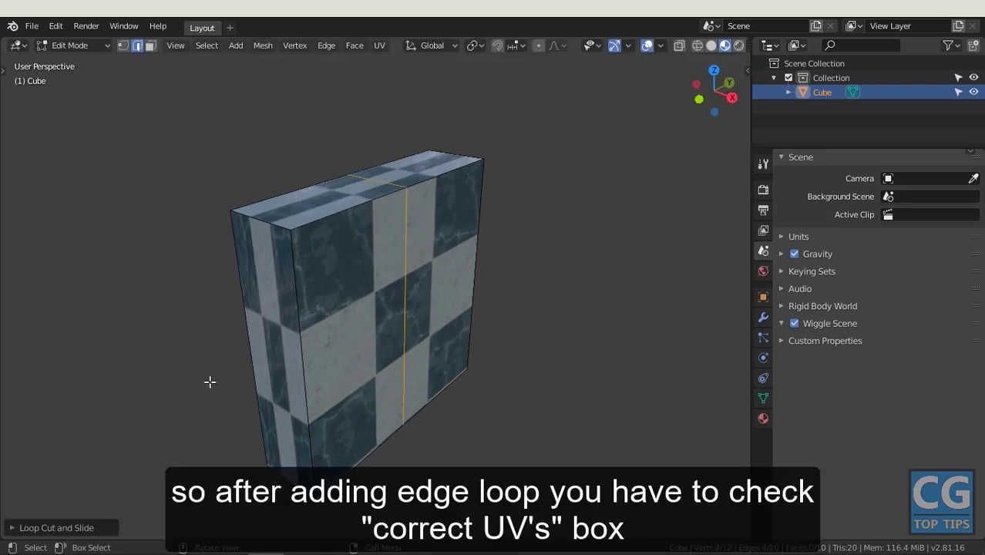
Enable Correct UVs for the loop cut and slide a new vertical edge loop into place
{"action": "left_click", "coordinate": [97, 532]}
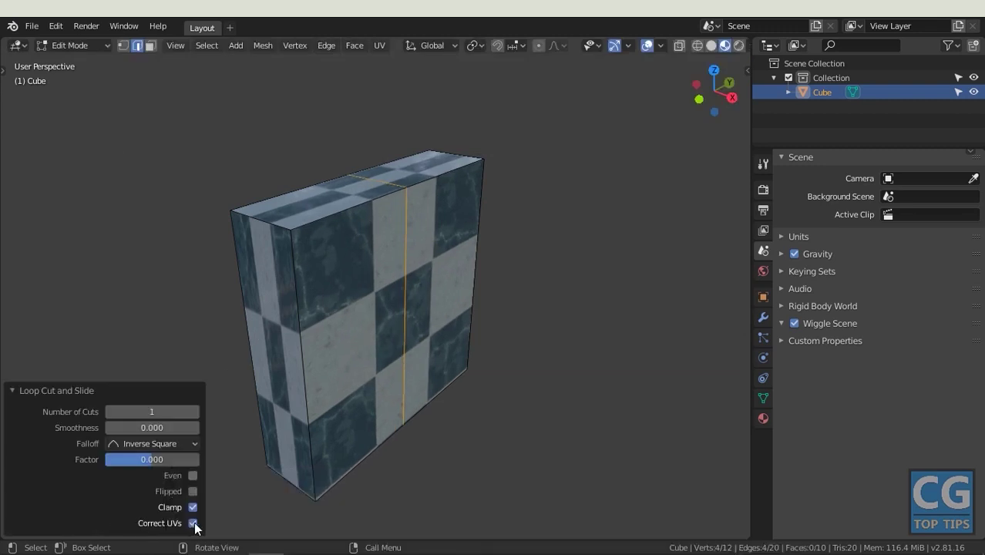
{"action": "left_click", "coordinate": [193, 524]}
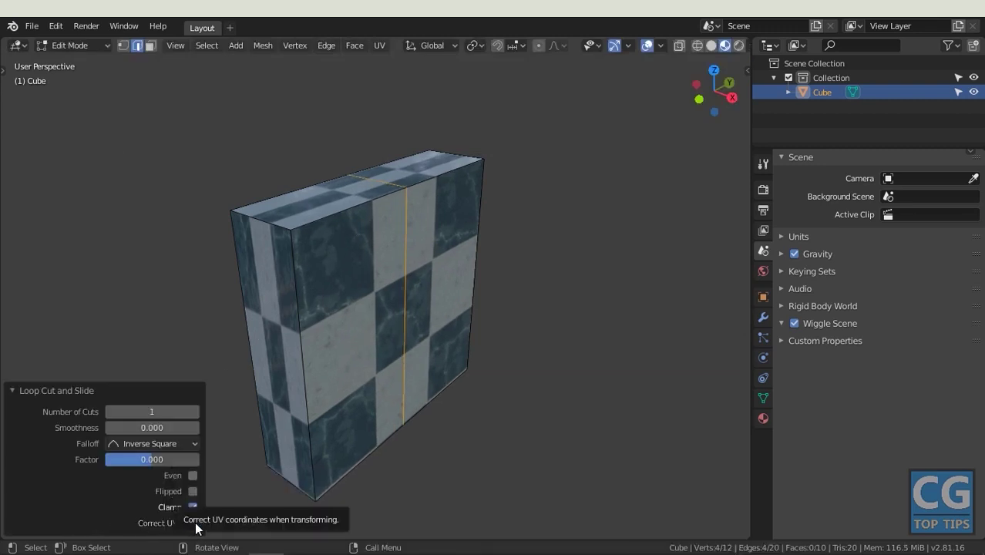
{"action": "left_click", "coordinate": [407, 251]}
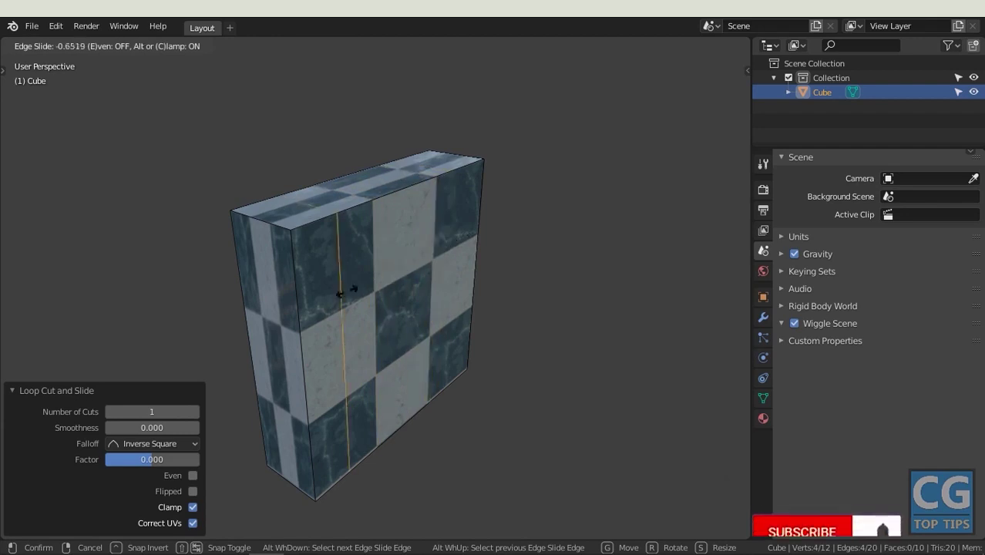
{"action": "left_click", "coordinate": [407, 262]}
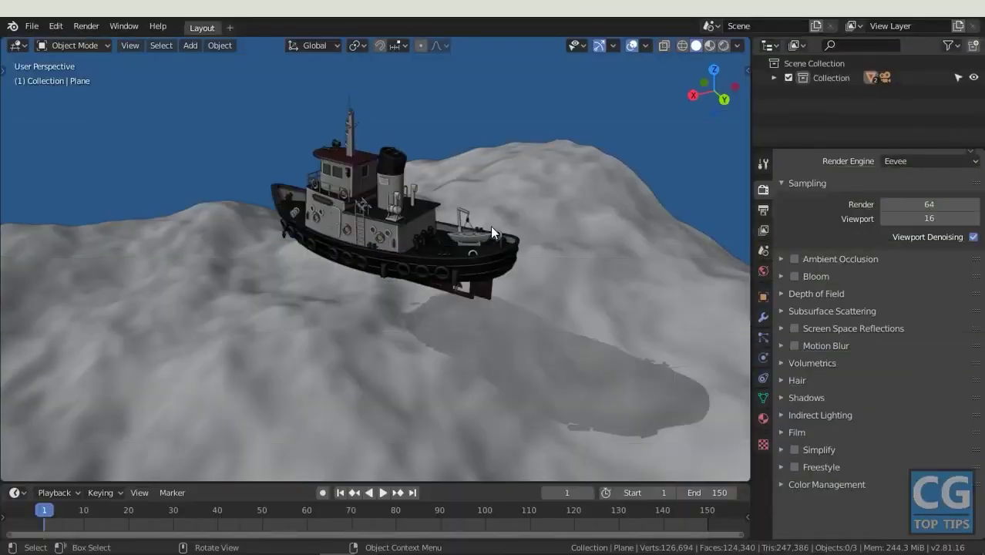
Preview the tugboat over the animated waves, then rewind to frame 1
{"action": "left_click", "coordinate": [438, 236]}
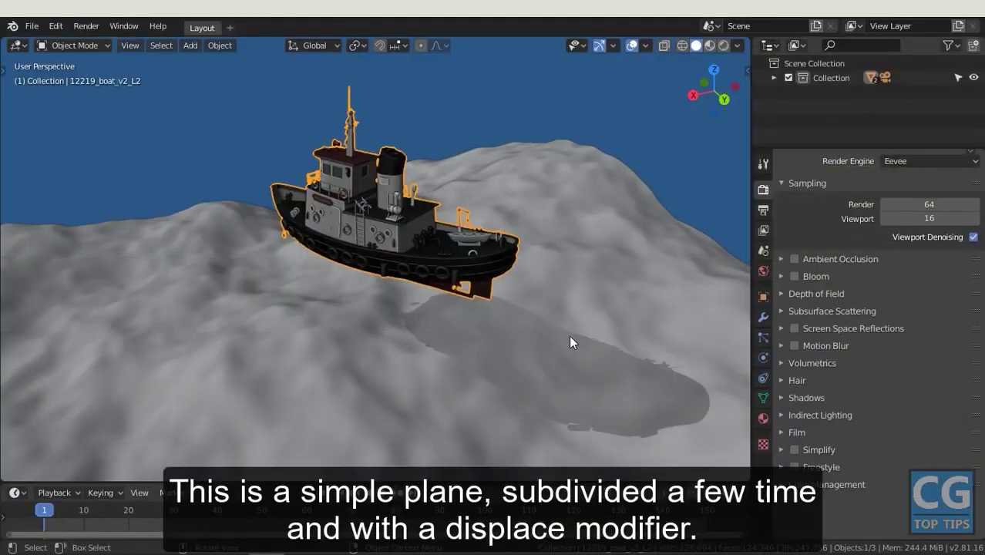
{"action": "left_click", "coordinate": [568, 336]}
{"action": "mouse_move", "coordinate": [561, 344]}
{"action": "middle_mouse_down"}
{"action": "mouse_move", "coordinate": [380, 326]}
{"action": "mouse_move", "coordinate": [519, 325]}
{"action": "mouse_move", "coordinate": [521, 379]}
{"action": "middle_mouse_up"}
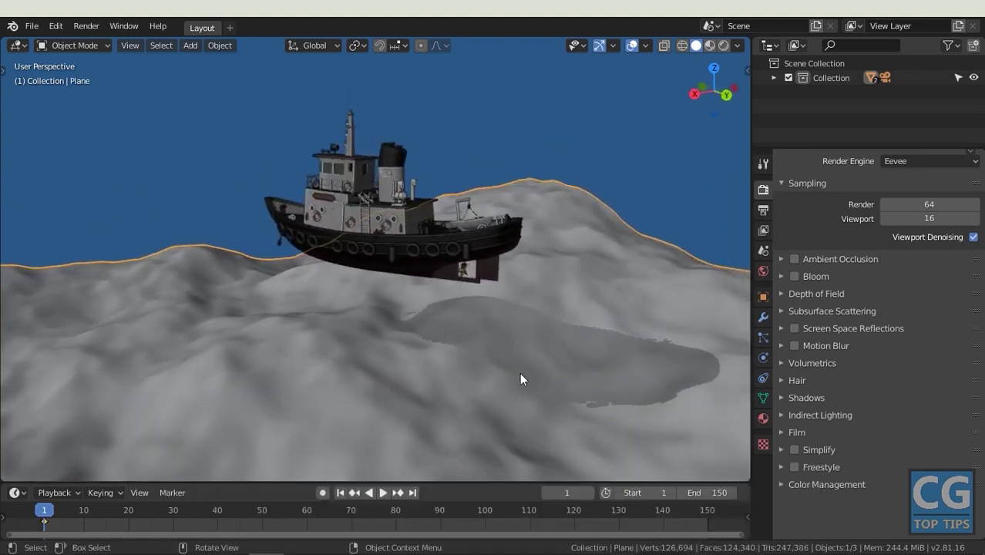
{"action": "left_click", "coordinate": [383, 493]}
{"action": "left_click", "coordinate": [271, 224]}
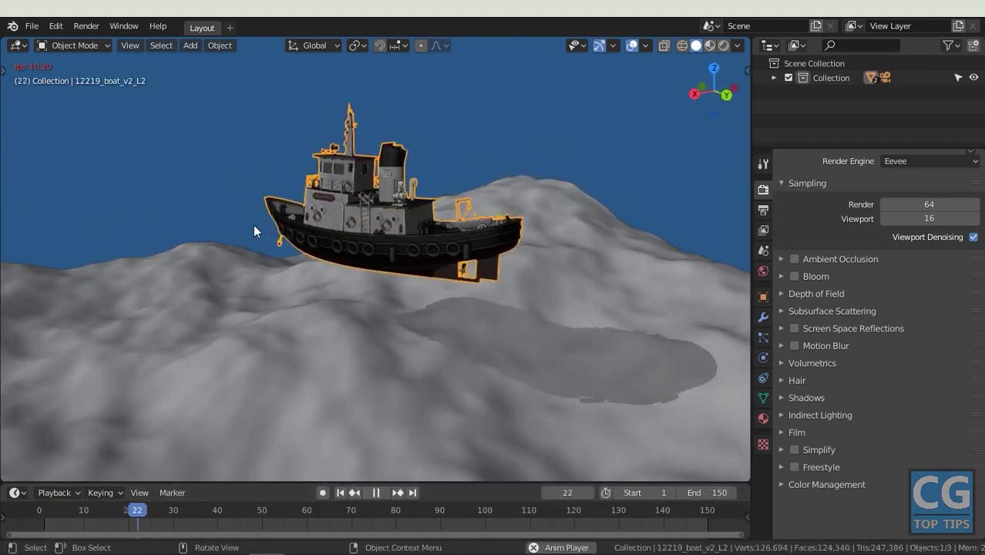
{"action": "left_click", "coordinate": [376, 493]}
{"action": "left_click", "coordinate": [341, 494]}
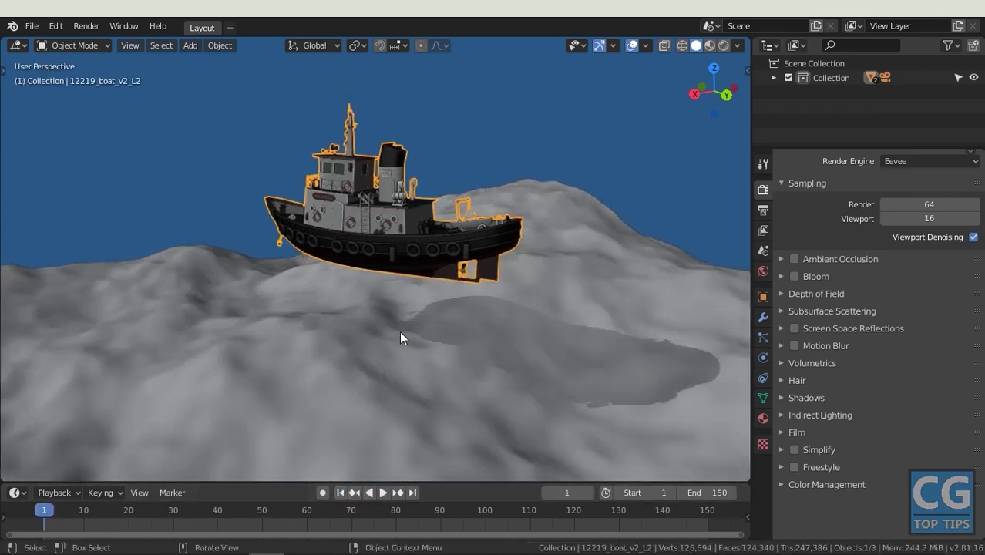
Vertex-parent the tugboat to three ocean plane vertices beneath it
{"action": "left_click", "coordinate": [399, 330]}
{"action": "key", "text": "Tab"}
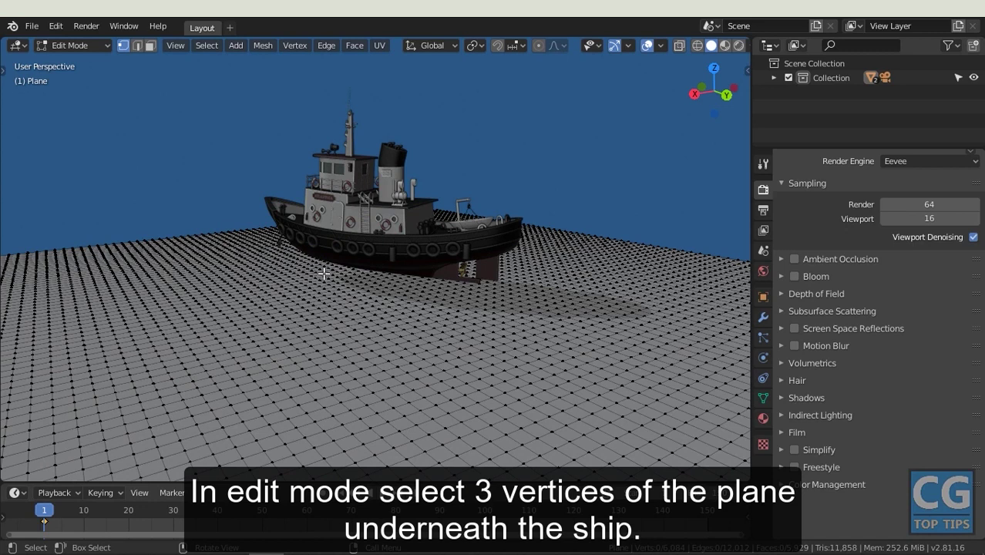
{"action": "left_click", "coordinate": [478, 294], "text": "shift"}
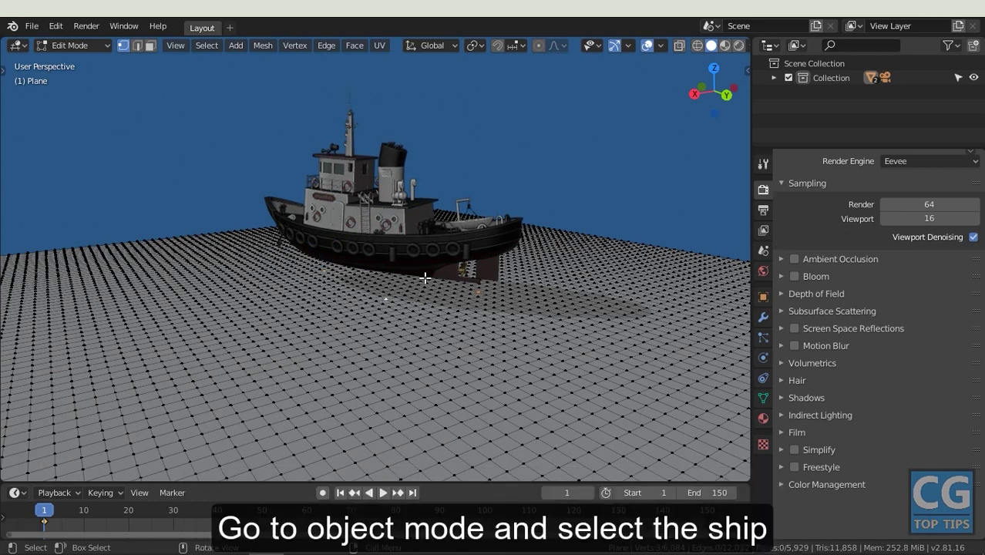
{"action": "key", "text": "Tab"}
{"action": "left_click", "coordinate": [418, 246]}
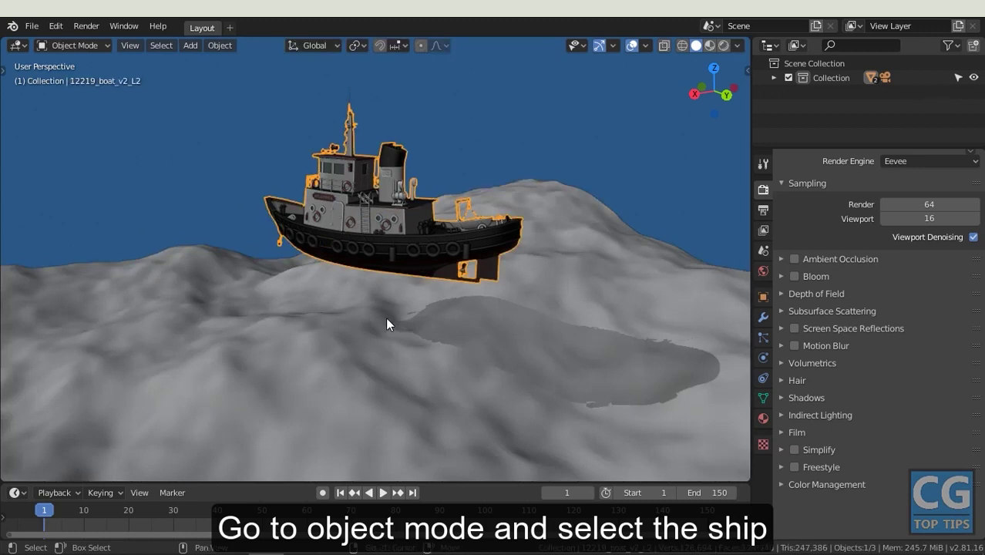
{"action": "left_click", "coordinate": [386, 318], "text": "shift"}
{"action": "key", "text": "Tab"}
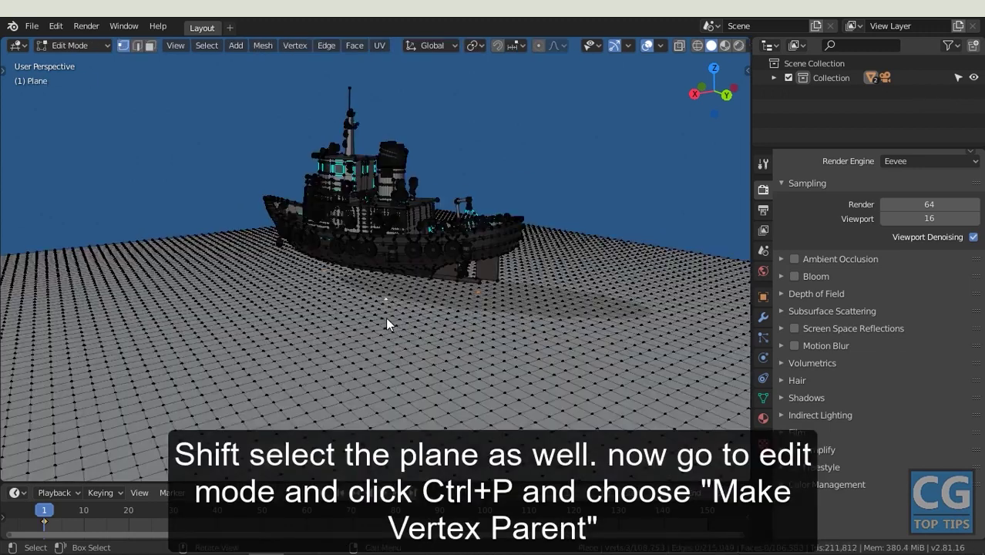
{"action": "key", "text": "ctrl+p"}
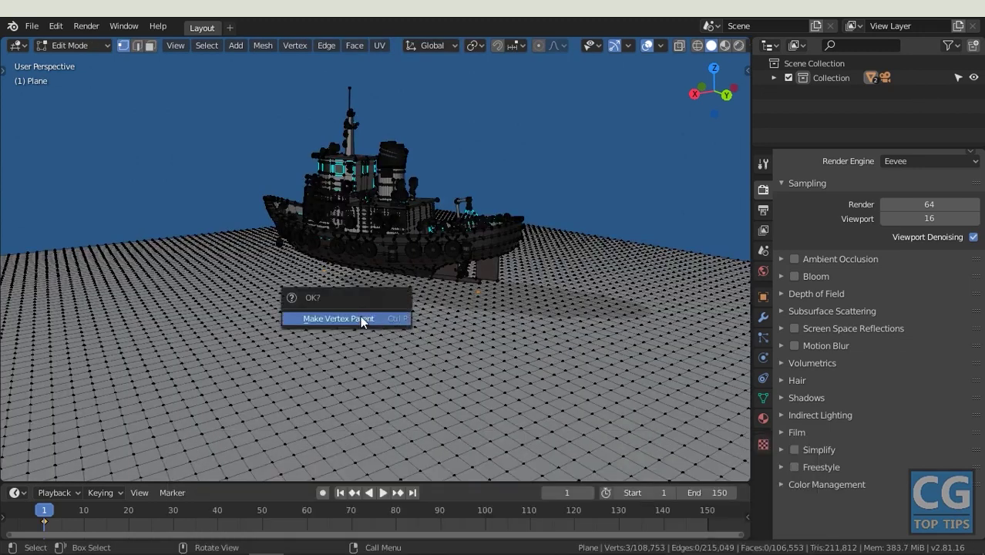
{"action": "left_click", "coordinate": [378, 317]}
{"action": "key", "text": "Tab"}
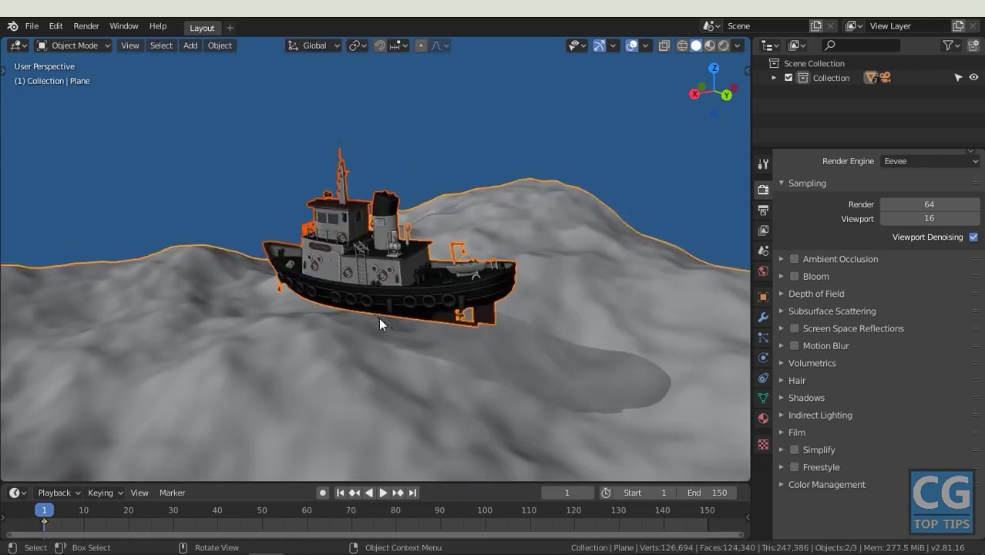
In camera view, play the animation and lower the tugboat along Z into the water
{"action": "key", "text": "KP_0"}
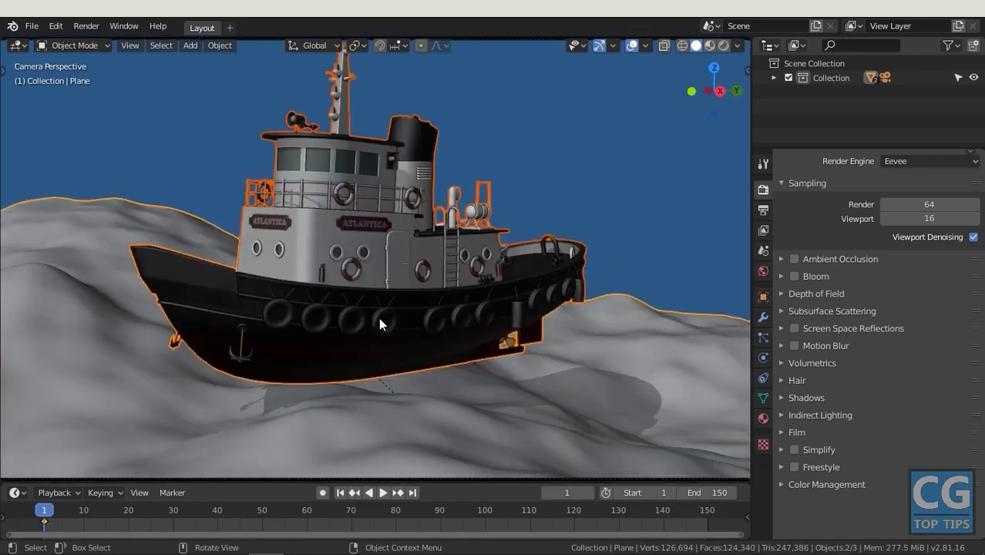
{"action": "left_click", "coordinate": [522, 202]}
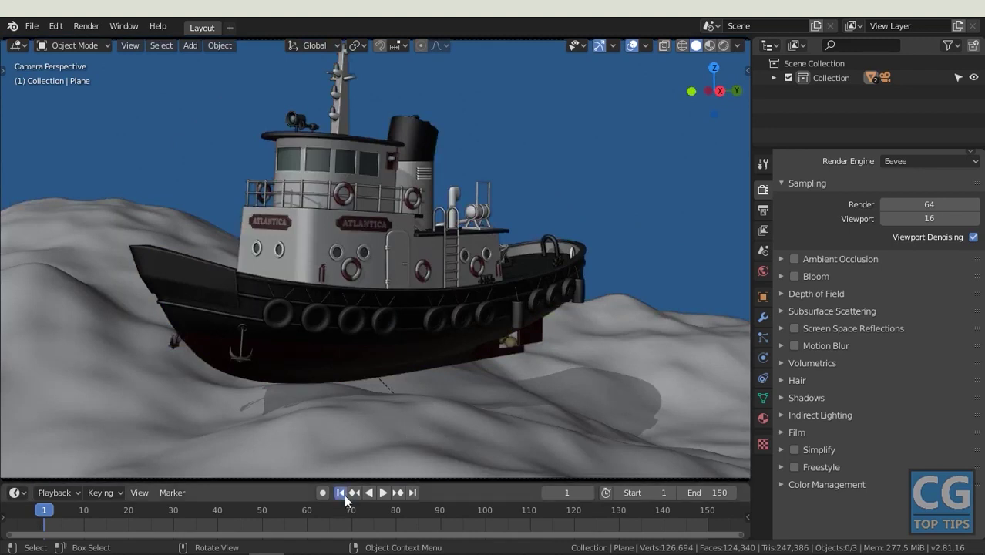
{"action": "left_click", "coordinate": [383, 493]}
{"action": "left_click", "coordinate": [394, 304]}
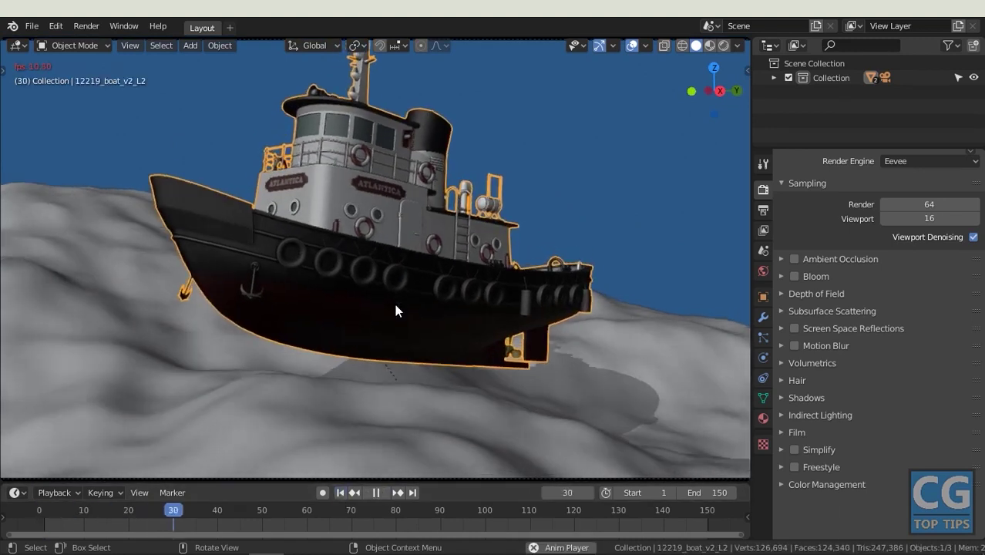
{"action": "key", "text": "g"}
{"action": "key", "text": "z"}
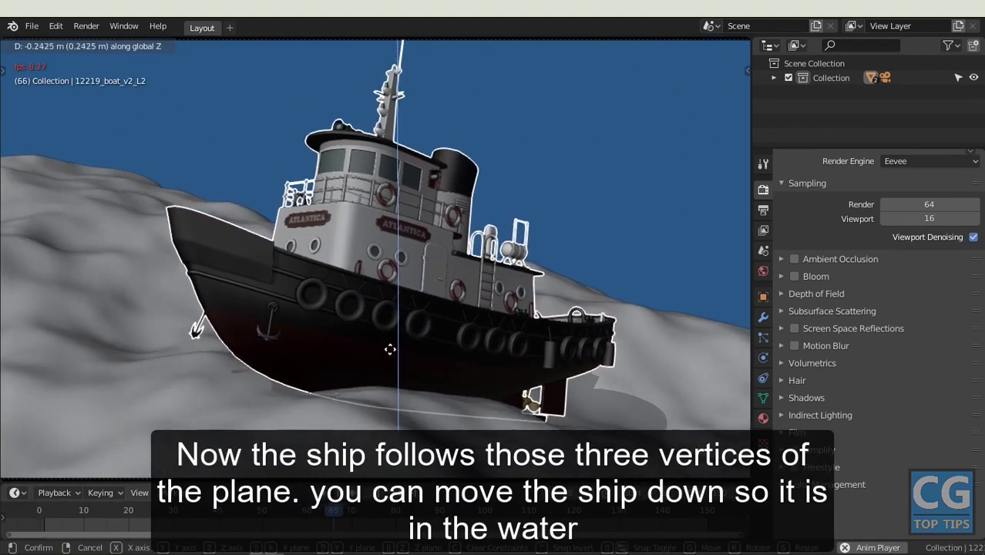
{"action": "left_click", "coordinate": [389, 350]}
{"action": "left_click", "coordinate": [640, 192]}
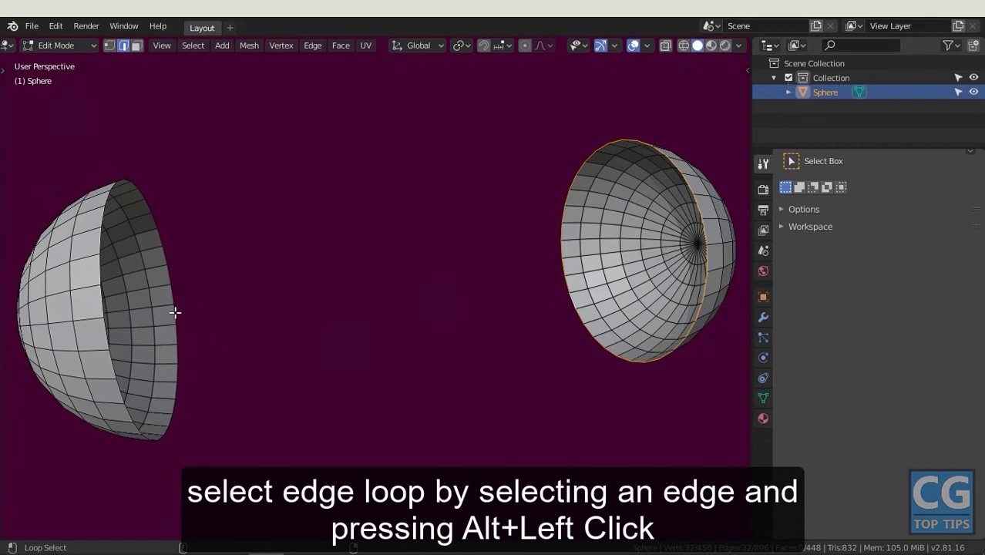
Bridge the two hemisphere edge loops and twist the bridged faces into an hourglass neck
{"action": "left_click", "coordinate": [312, 46]}
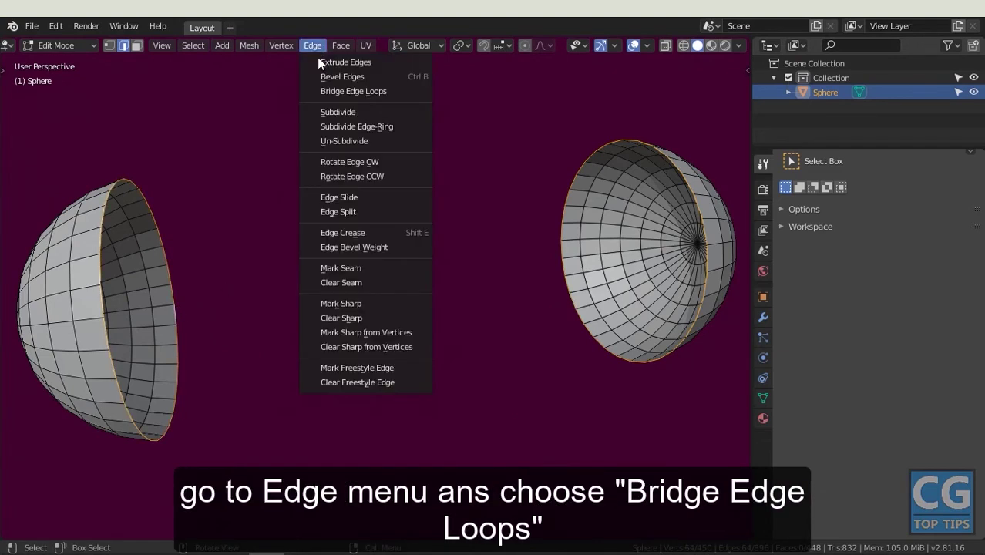
{"action": "left_click", "coordinate": [363, 91]}
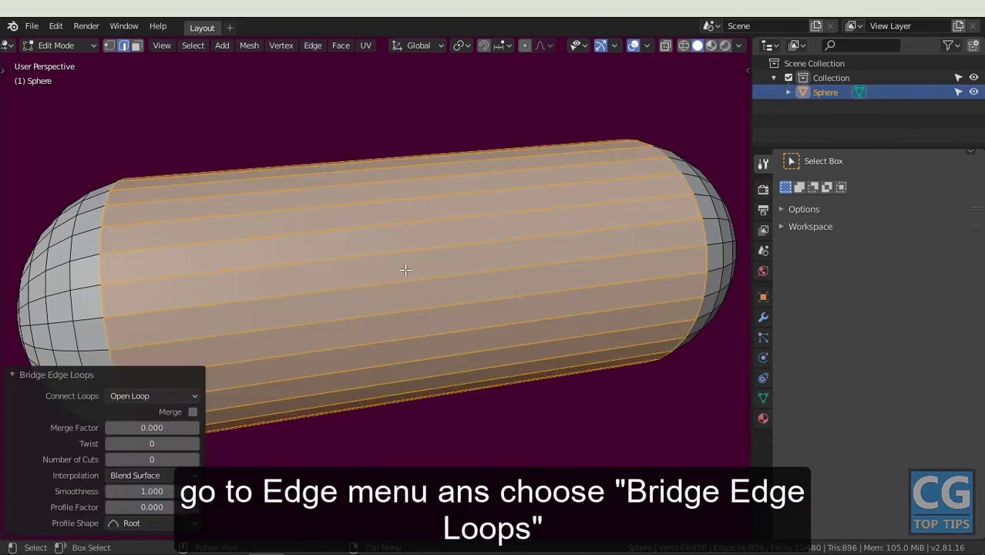
{"action": "middle_click_drag", "start_coordinate": [406, 358], "coordinate": [406, 283]}
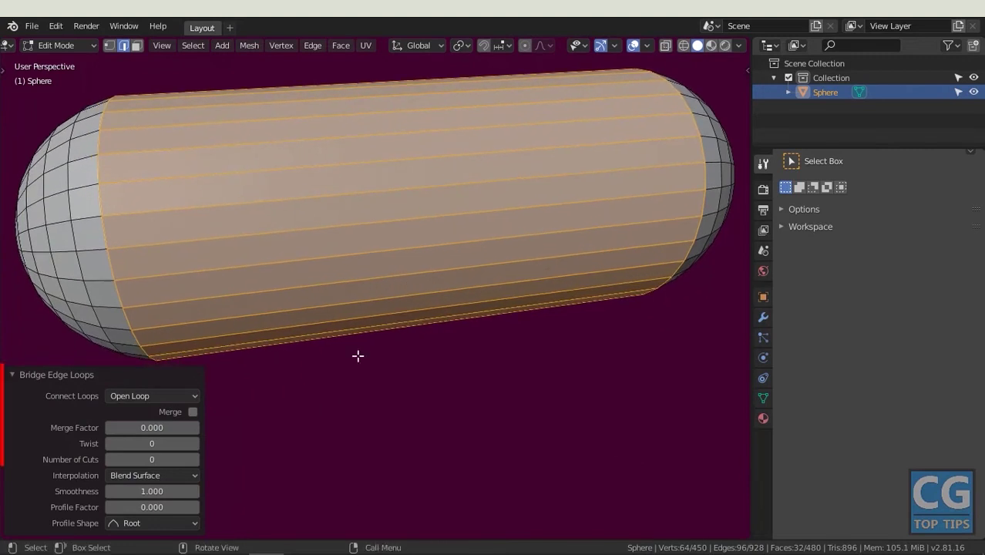
{"action": "mouse_move", "coordinate": [185, 445]}
{"action": "left_mouse_down"}
{"action": "mouse_move", "coordinate": [202, 444]}
{"action": "mouse_move", "coordinate": [199, 463]}
{"action": "left_mouse_up"}
Set the bridge interpolation to Blend Surface after trying Linear and Blend Path
{"action": "left_click", "coordinate": [193, 476]}
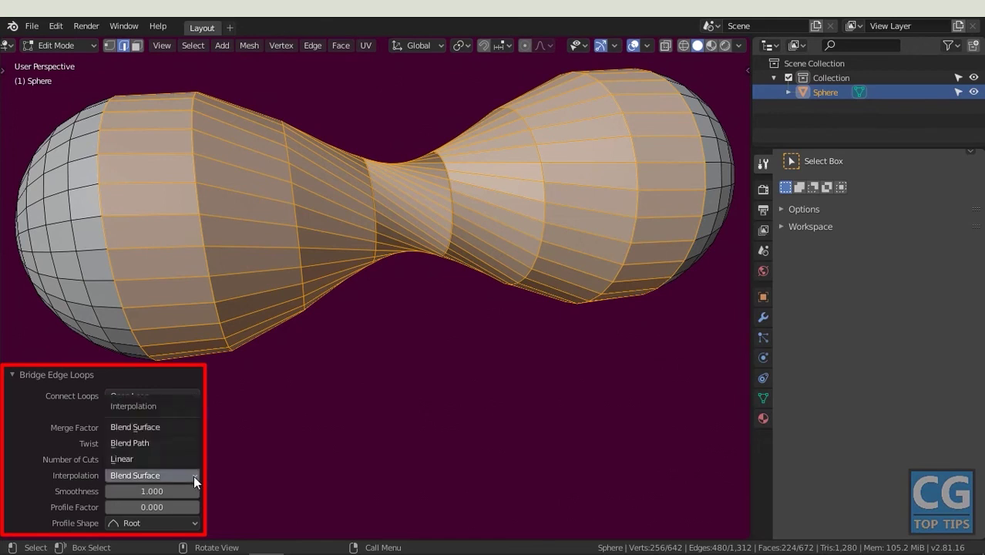
{"action": "left_click", "coordinate": [166, 458]}
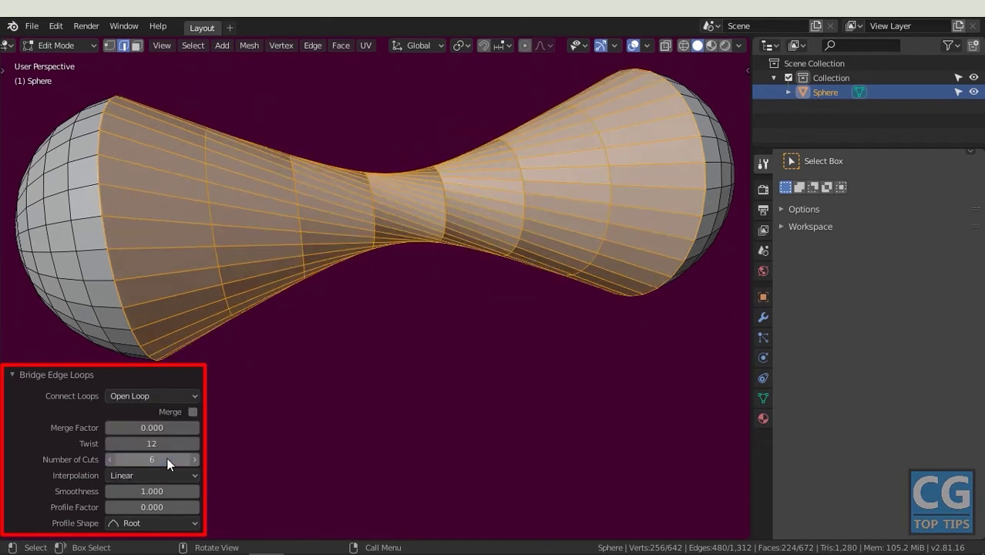
{"action": "left_click", "coordinate": [191, 475]}
{"action": "left_click", "coordinate": [175, 441]}
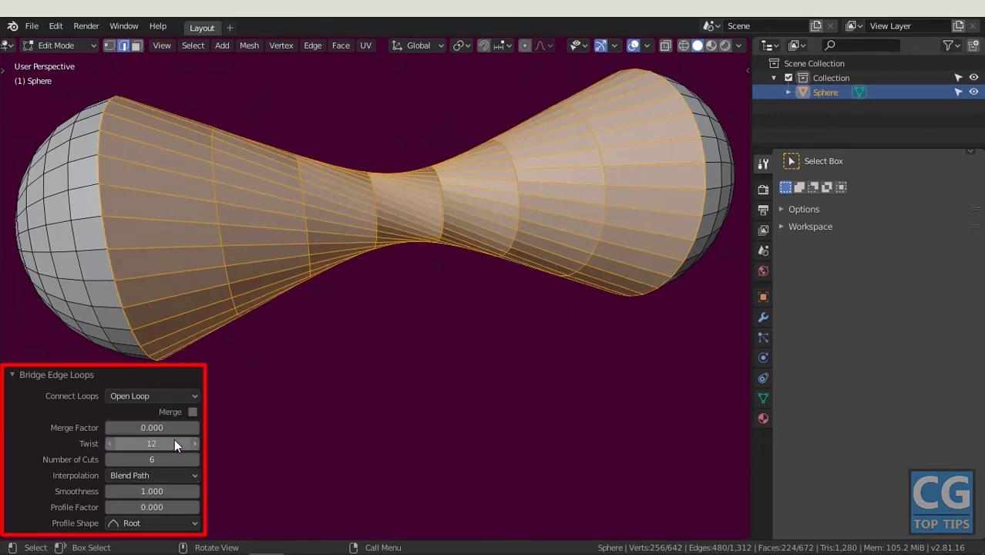
{"action": "left_click", "coordinate": [192, 474]}
{"action": "left_click", "coordinate": [178, 421]}
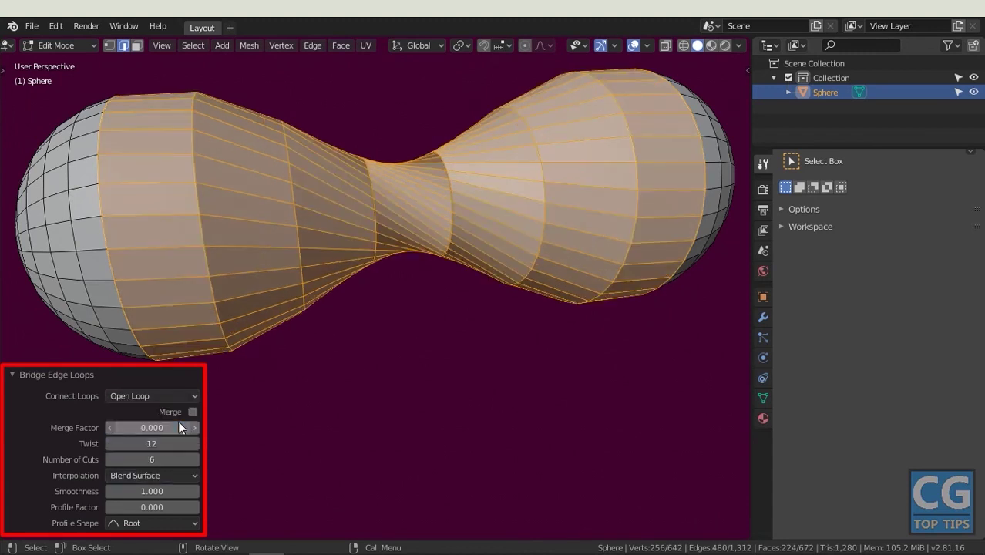
Deselect the mesh, return to Object Mode and apply Shade Smooth to the dumbbell
{"action": "left_click", "coordinate": [352, 375]}
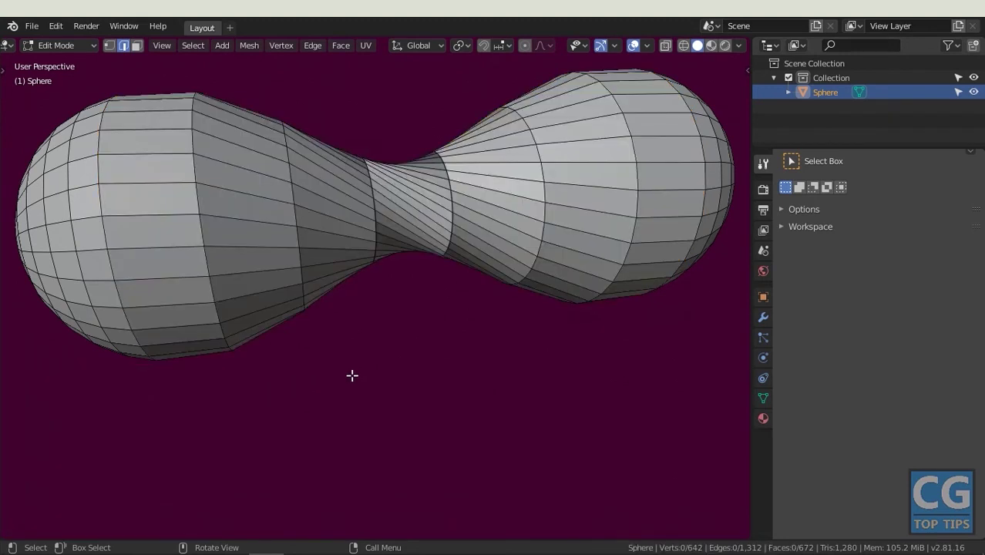
{"action": "middle_click_drag", "start_coordinate": [419, 325], "coordinate": [433, 288]}
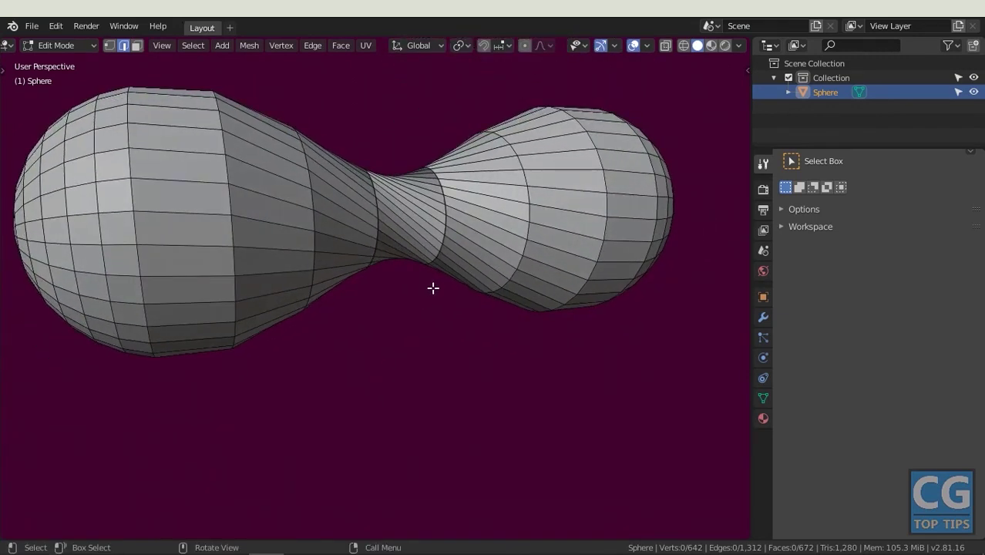
{"action": "key", "text": "Tab"}
{"action": "right_click", "coordinate": [392, 51]}
{"action": "left_click", "coordinate": [392, 51]}
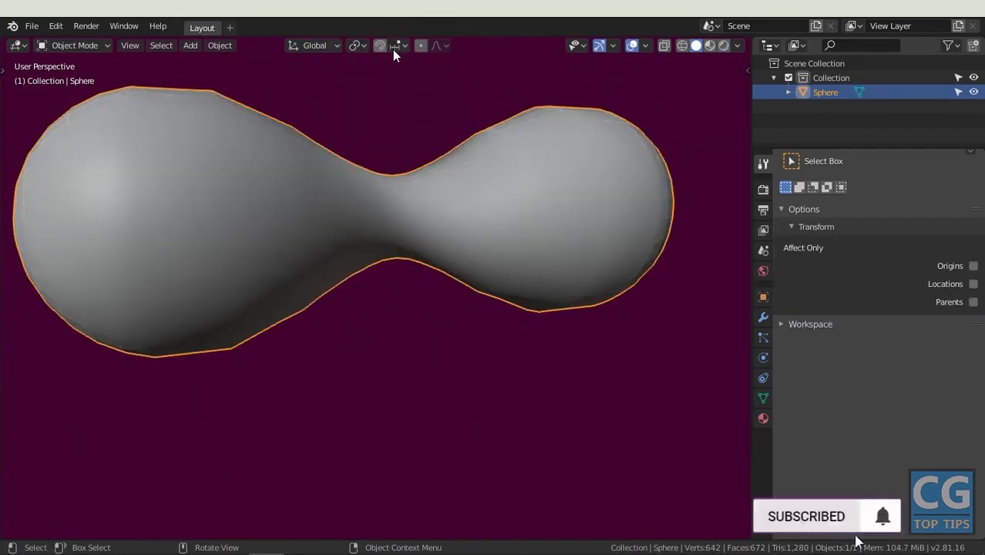
{"action": "mouse_move", "coordinate": [350, 330]}
{"action": "middle_mouse_down"}
{"action": "mouse_move", "coordinate": [398, 359]}
{"action": "mouse_move", "coordinate": [318, 302]}
{"action": "mouse_move", "coordinate": [362, 324]}
{"action": "mouse_move", "coordinate": [348, 214]}
{"action": "middle_mouse_up"}
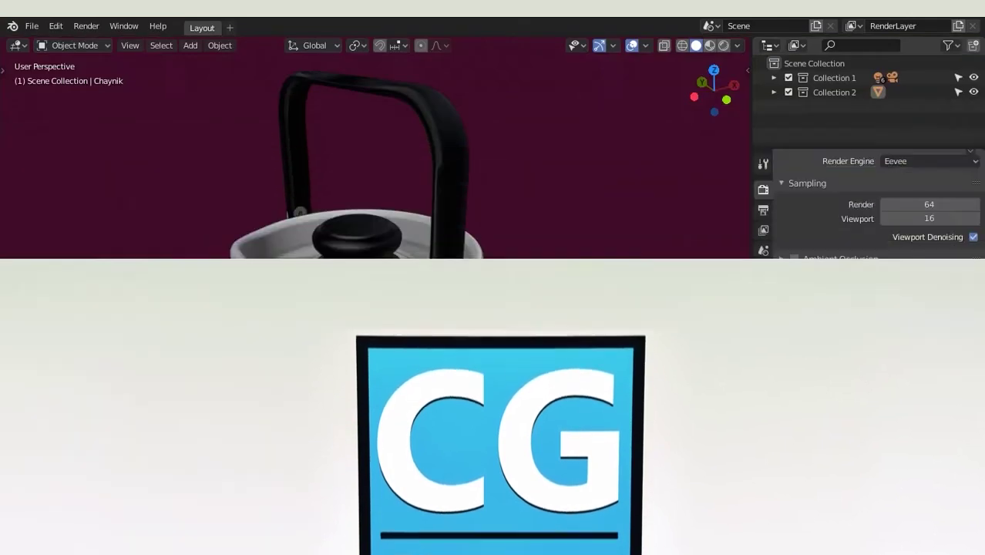
Select all of the kettle's mesh in Edit Mode and apply Mesh > Symmetrize
{"action": "left_click", "coordinate": [437, 326]}
{"action": "mouse_move", "coordinate": [437, 326]}
{"action": "middle_mouse_down"}
{"action": "mouse_move", "coordinate": [362, 326]}
{"action": "mouse_move", "coordinate": [467, 245]}
{"action": "mouse_move", "coordinate": [439, 339]}
{"action": "middle_mouse_up"}
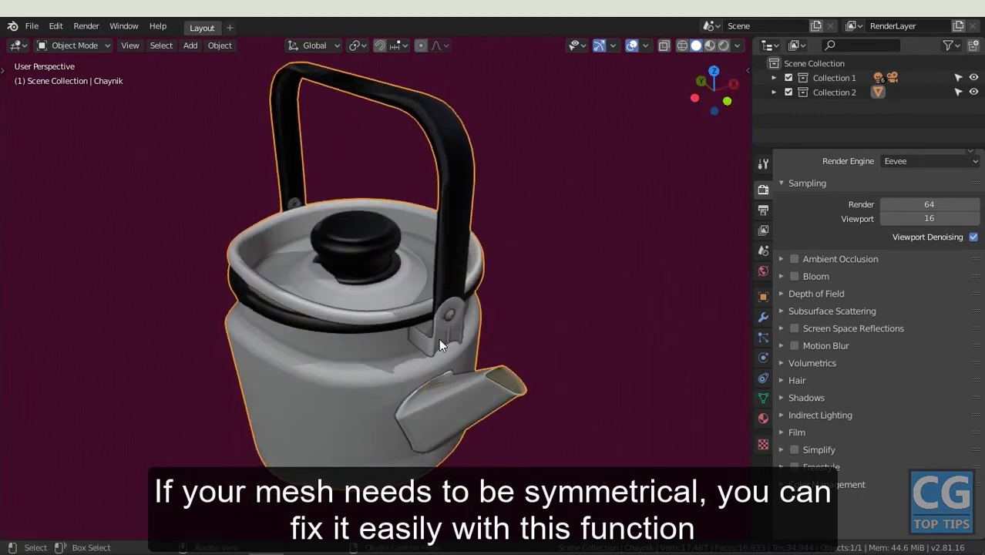
{"action": "key", "text": "Tab"}
{"action": "key", "text": "a"}
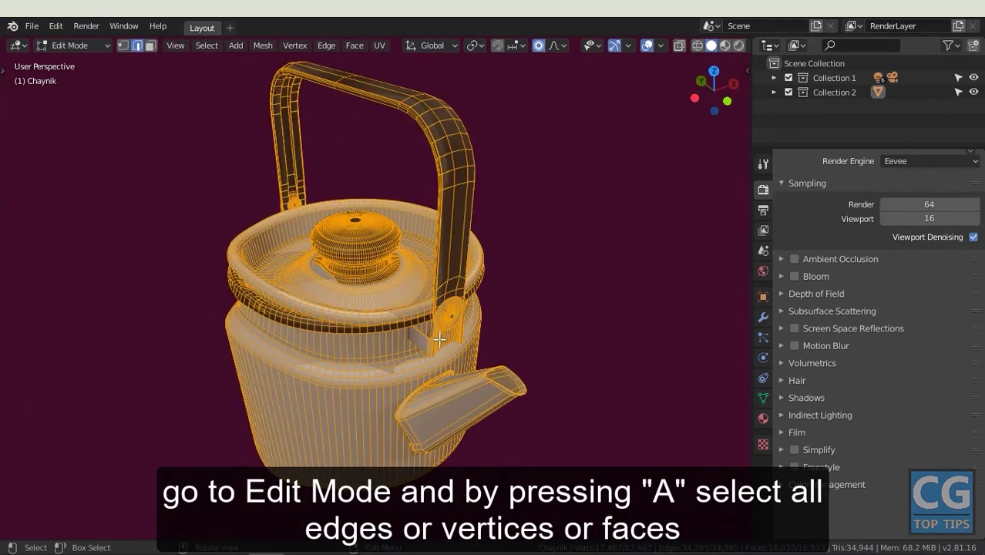
{"action": "left_click", "coordinate": [262, 47]}
{"action": "left_click", "coordinate": [330, 205]}
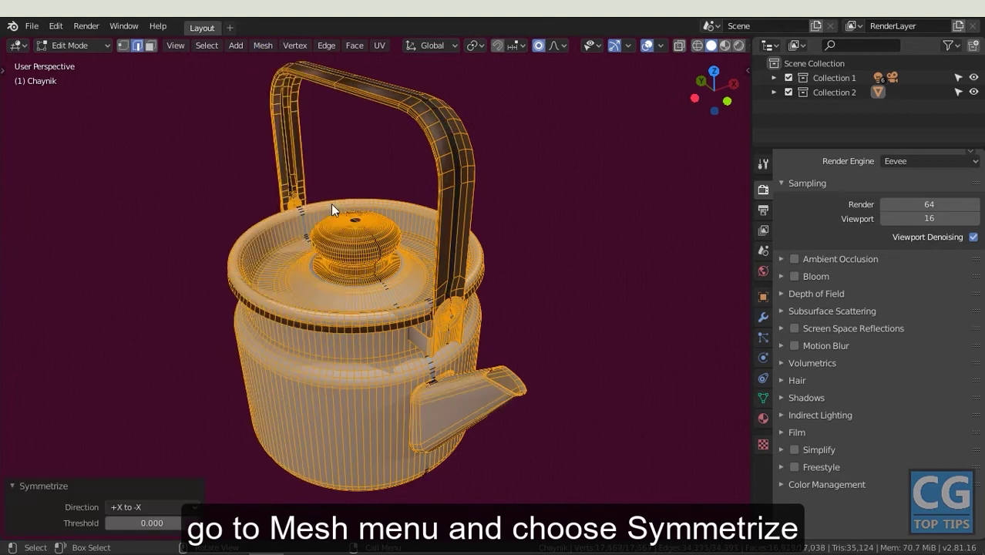
Set the Symmetrize direction to +X to -X, deselect, and return to Object Mode
{"action": "left_click", "coordinate": [167, 511]}
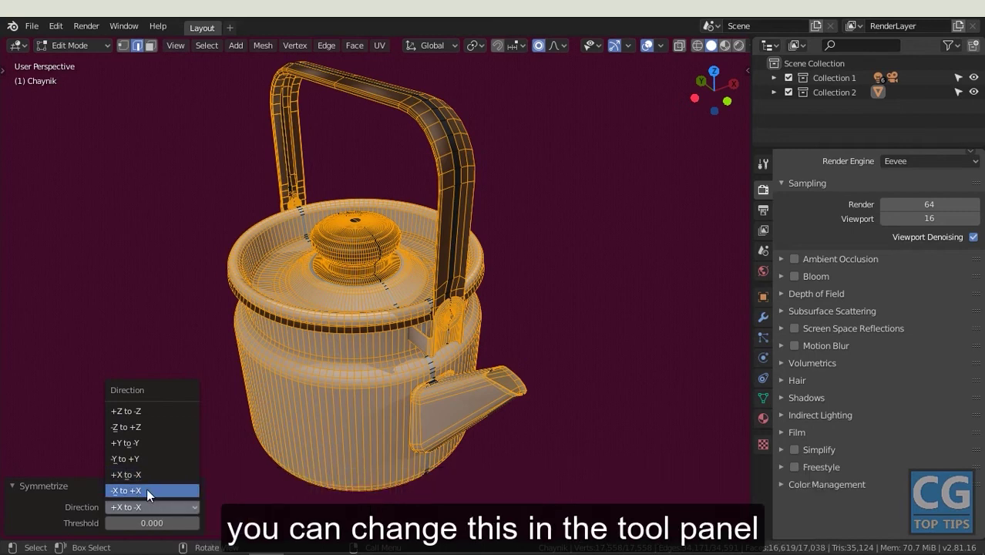
{"action": "left_click", "coordinate": [146, 489]}
{"action": "mouse_move", "coordinate": [439, 336]}
{"action": "middle_mouse_down"}
{"action": "mouse_move", "coordinate": [468, 319]}
{"action": "mouse_move", "coordinate": [385, 324]}
{"action": "middle_mouse_up"}
{"action": "left_click", "coordinate": [159, 505]}
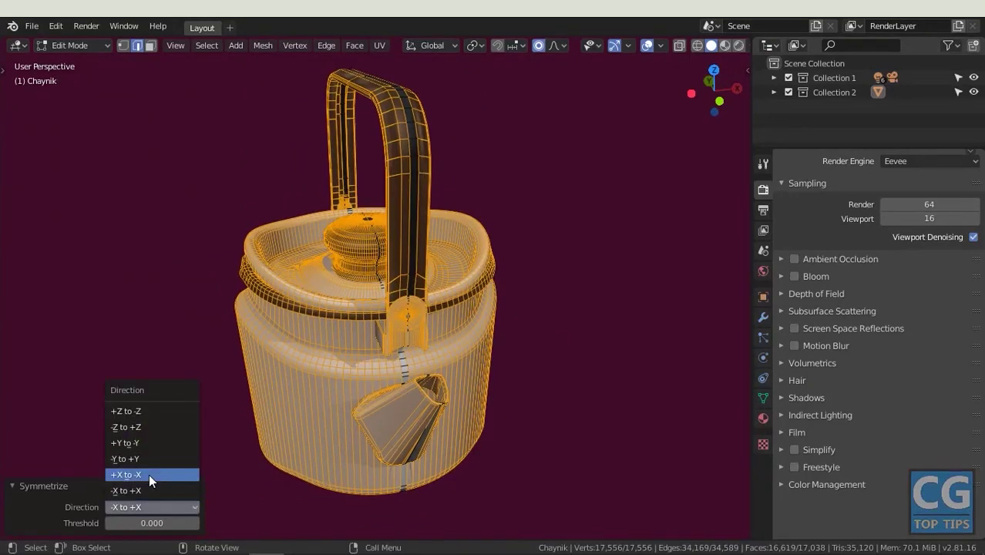
{"action": "left_click", "coordinate": [149, 474]}
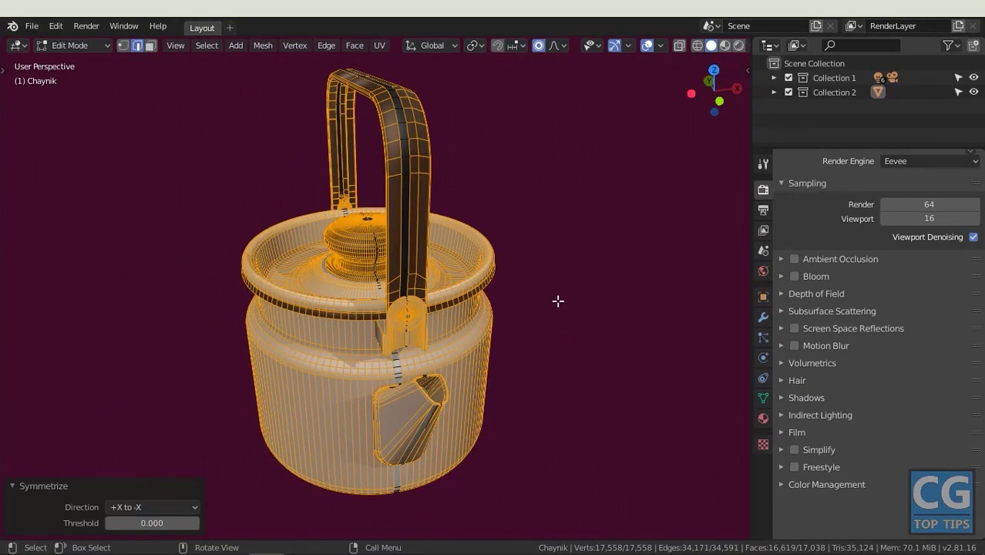
{"action": "key", "text": "alt+a"}
{"action": "mouse_move", "coordinate": [537, 300]}
{"action": "middle_mouse_down"}
{"action": "mouse_move", "coordinate": [578, 296]}
{"action": "mouse_move", "coordinate": [451, 299]}
{"action": "middle_mouse_up"}
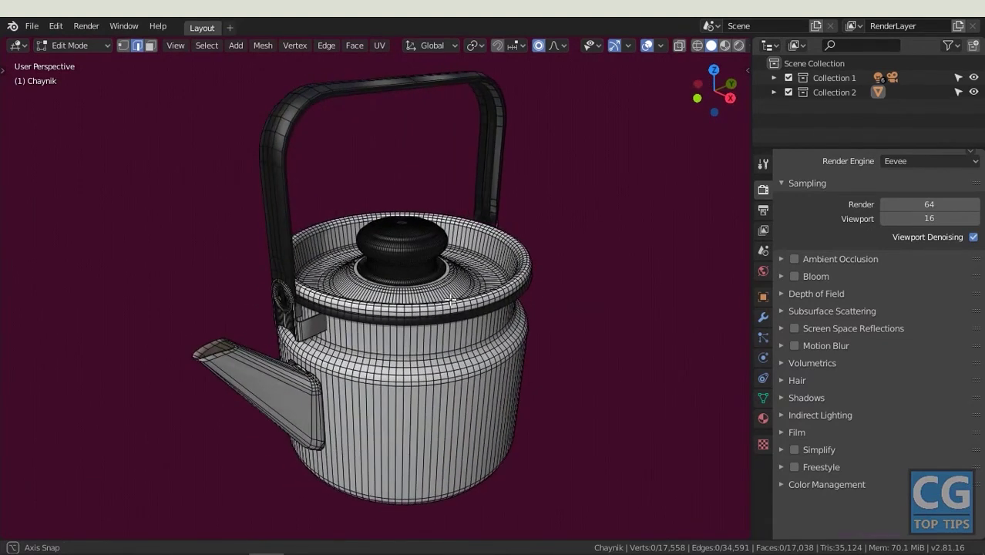
{"action": "key", "text": "Tab"}
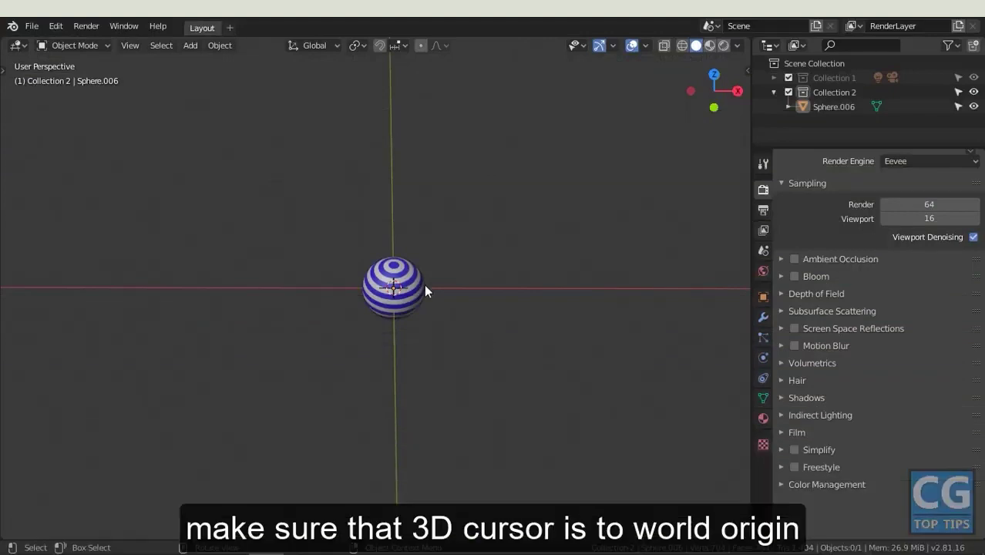
Move the striped sphere along X and set its origin to the 3D cursor at world centre
{"action": "left_click", "coordinate": [414, 279]}
{"action": "key", "text": "g"}
{"action": "key", "text": "x"}
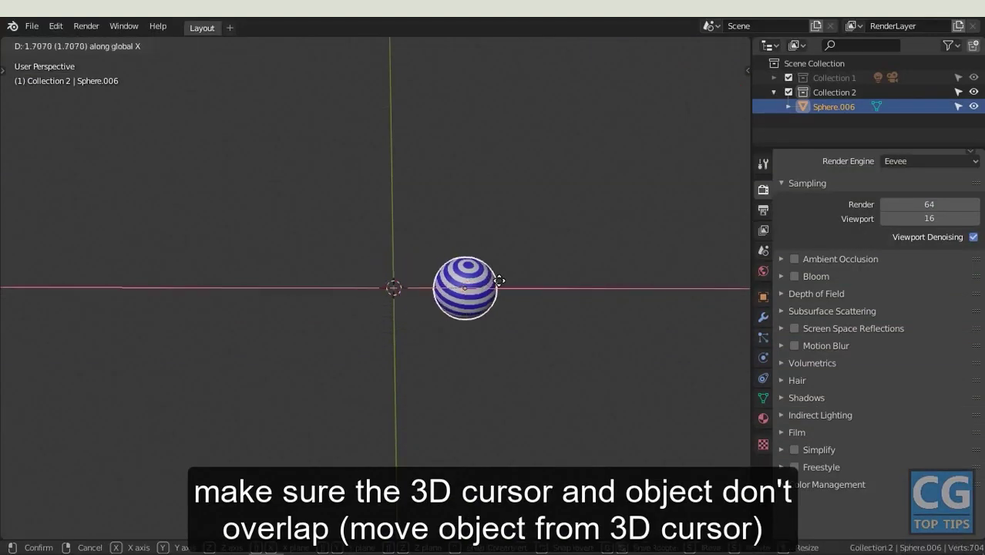
{"action": "left_click", "coordinate": [628, 287]}
{"action": "right_click", "coordinate": [628, 287]}
{"action": "mouse_move", "coordinate": [559, 282]}
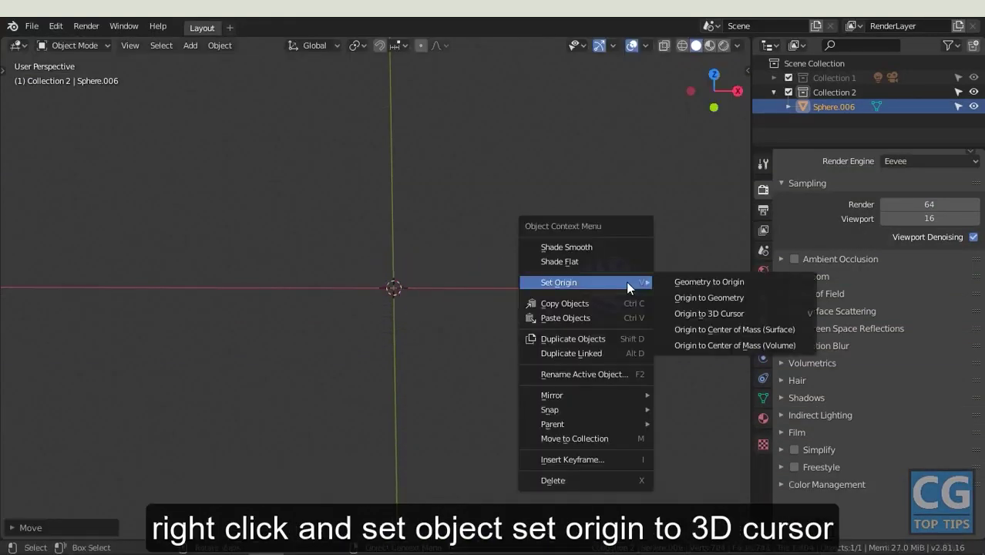
{"action": "left_click", "coordinate": [708, 313]}
Duplicate the sphere rotated 30° around the origin and repeat with Shift+R
{"action": "key", "text": "shift+d"}
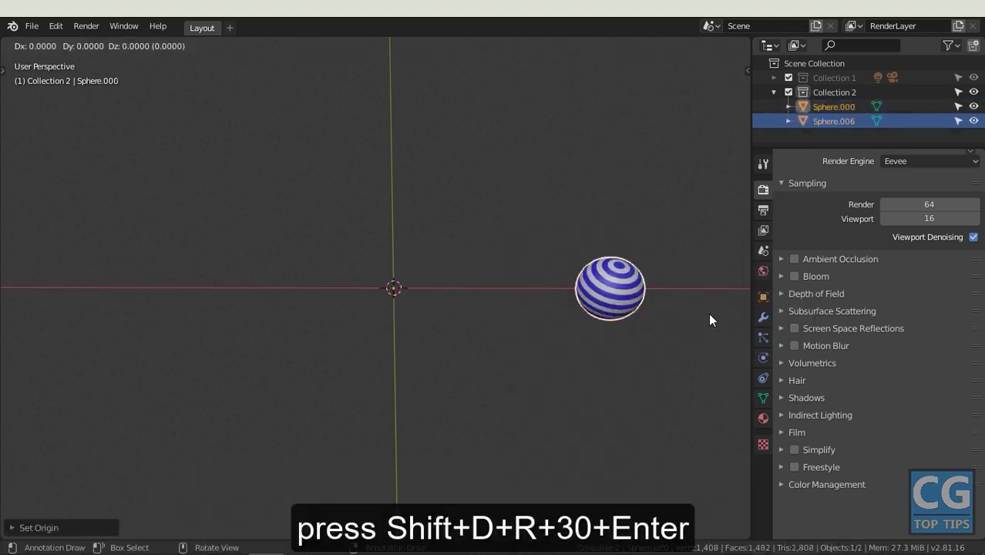
{"action": "type", "text": "30"}
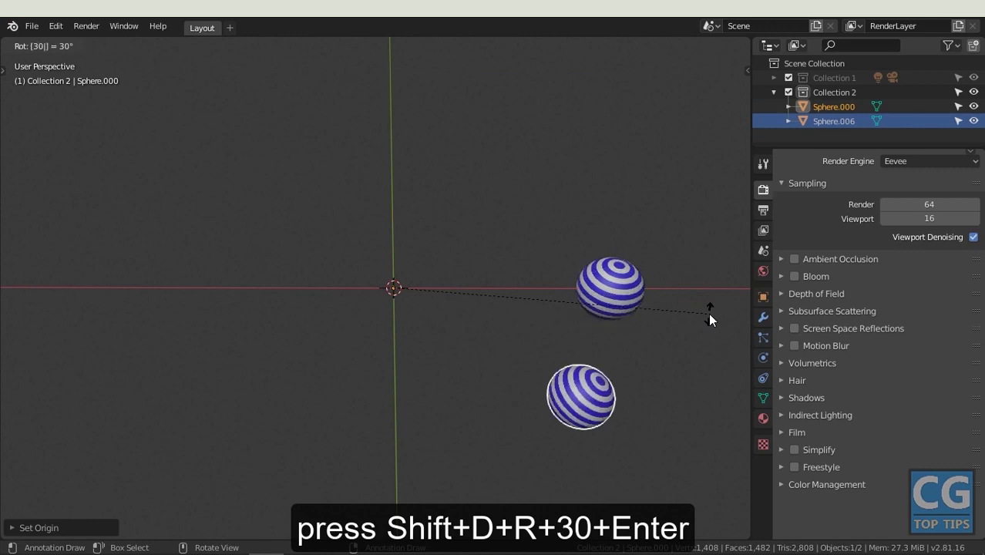
{"action": "key", "text": "Return"}
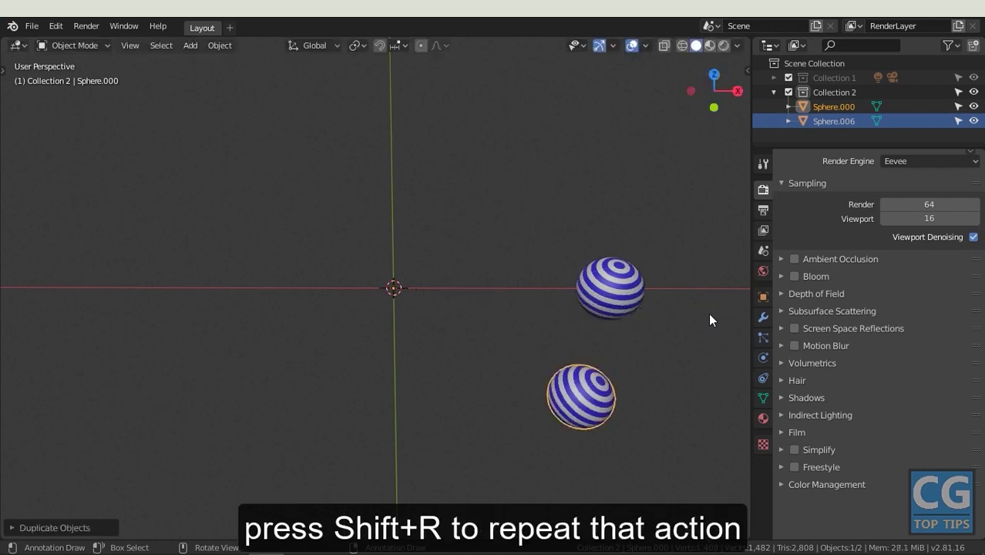
{"action": "key", "text": "shift+r"}
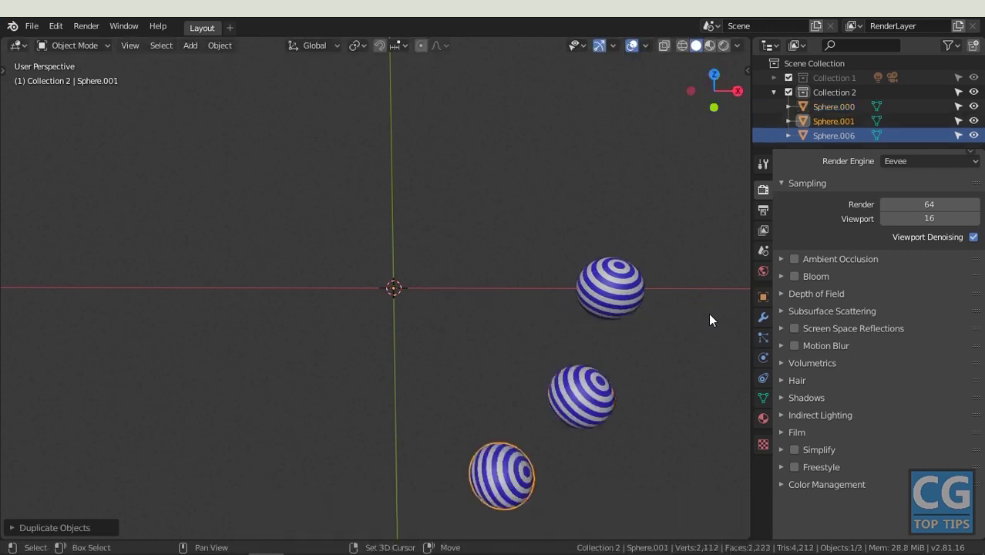
{"action": "key", "text": "shift+r"}
{"action": "key", "text": "shift+r"}
{"action": "key", "text": "shift+r"}
{"action": "key", "text": "shift+r"}
{"action": "key", "text": "shift+r"}
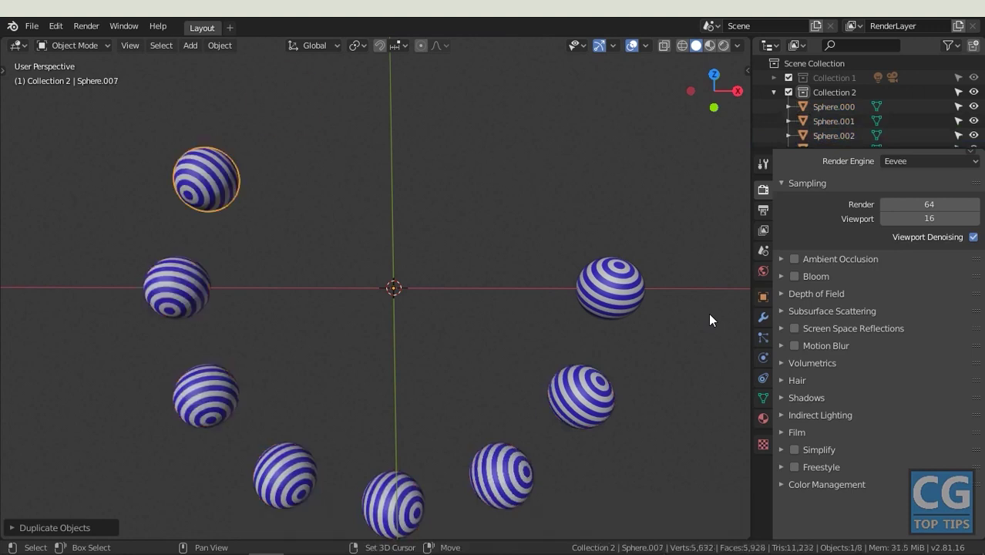
{"action": "key", "text": "shift+r"}
{"action": "key", "text": "shift+r"}
{"action": "key", "text": "shift+r"}
{"action": "key", "text": "shift+r"}
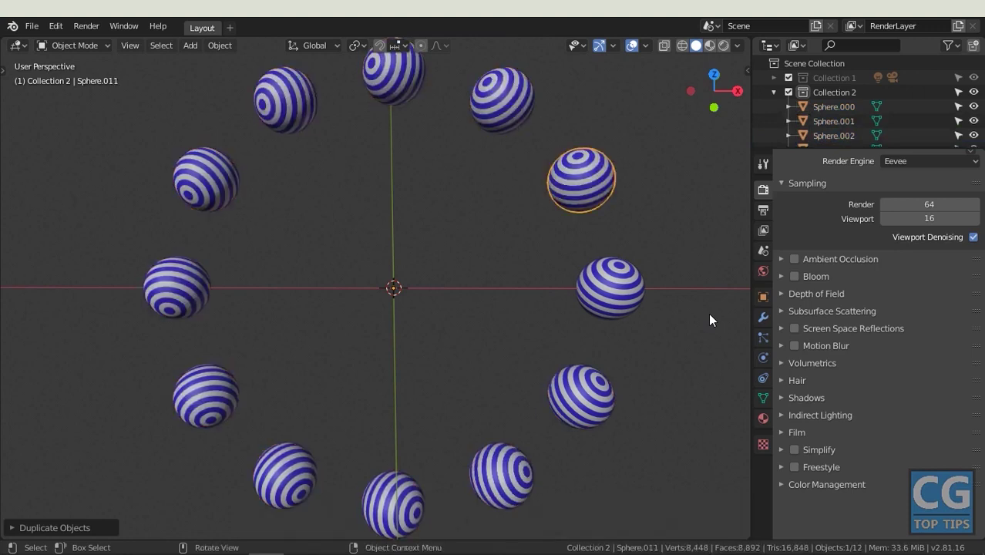
{"action": "left_click", "coordinate": [709, 313]}
{"action": "mouse_move", "coordinate": [708, 313]}
{"action": "middle_mouse_down"}
{"action": "mouse_move", "coordinate": [612, 217]}
{"action": "mouse_move", "coordinate": [629, 219]}
{"action": "middle_mouse_up"}
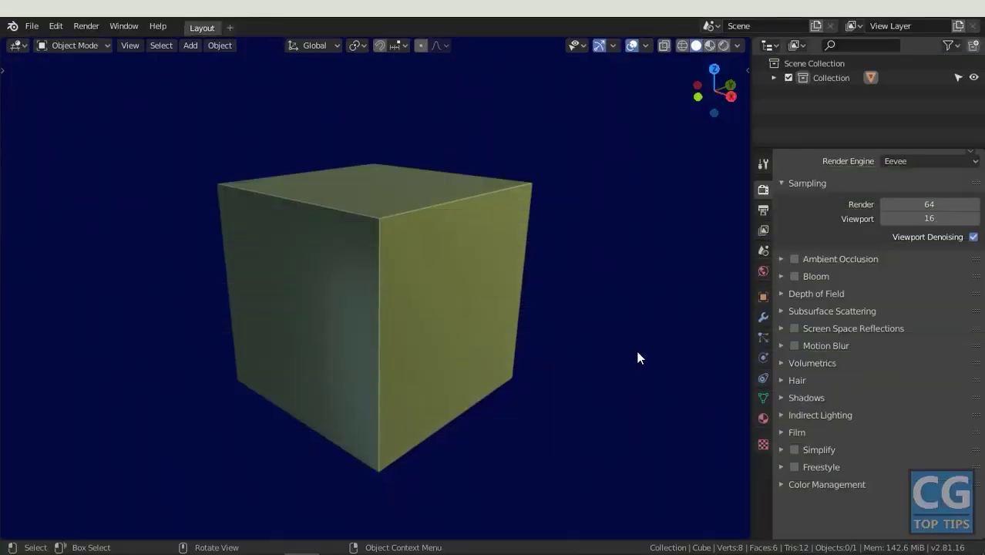
Add a Subdivision Surface modifier with 3 viewport levels to the yellow cube
{"action": "left_click", "coordinate": [466, 316]}
{"action": "left_click", "coordinate": [754, 318]}
{"action": "left_click", "coordinate": [889, 159]}
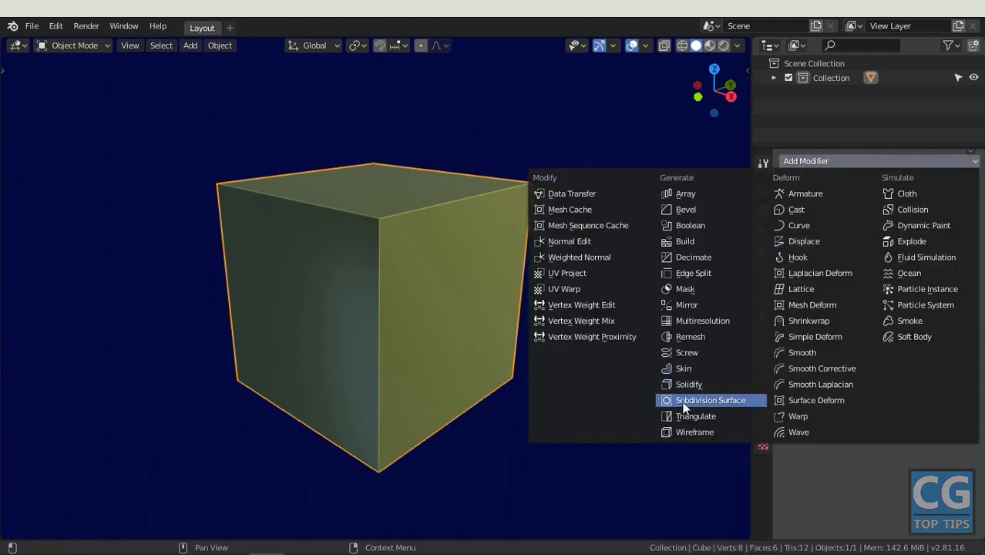
{"action": "left_click", "coordinate": [683, 402]}
{"action": "left_click", "coordinate": [872, 270]}
{"action": "left_click", "coordinate": [871, 270]}
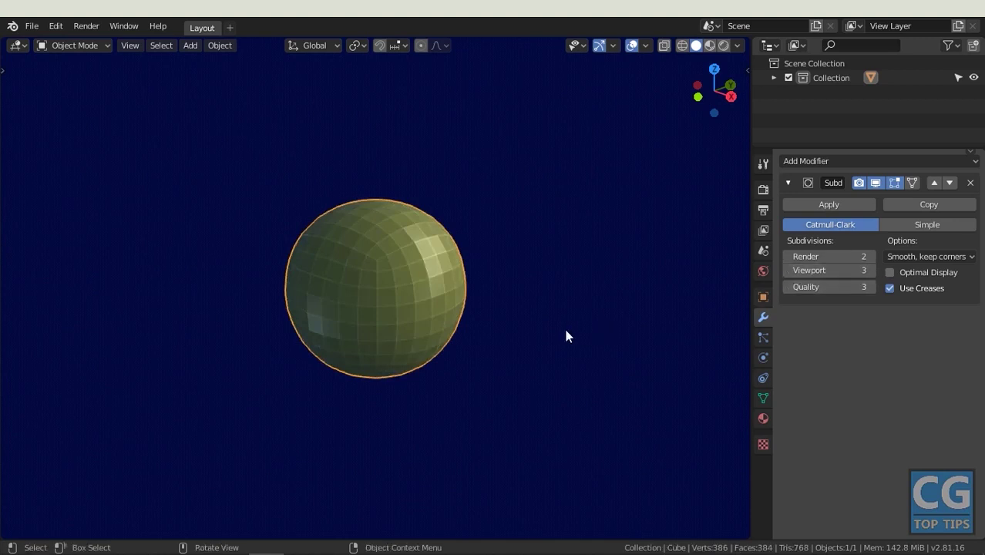
{"action": "key", "text": "KP_1"}
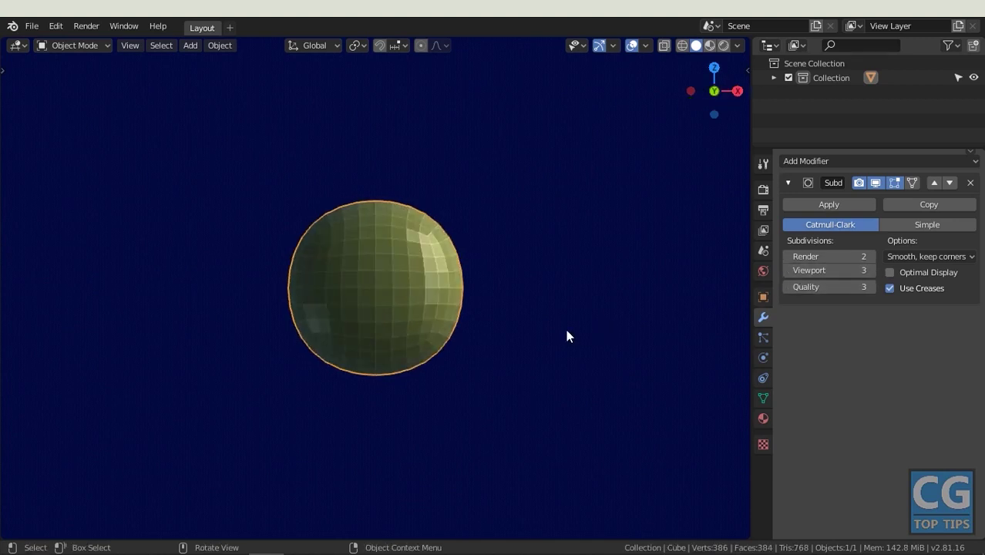
Add a Cast modifier with factor 1.00 and toggle it to compare the shapes
{"action": "left_click", "coordinate": [829, 161]}
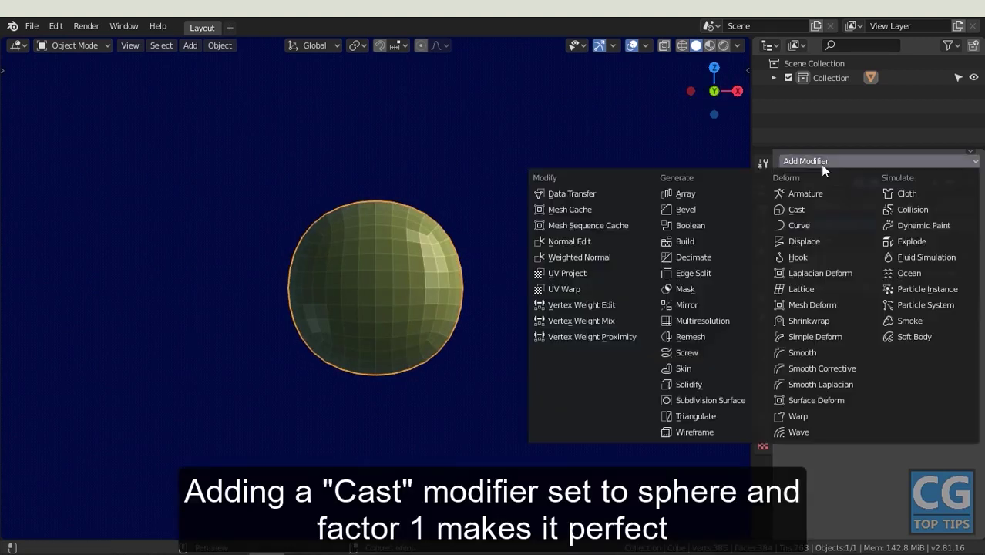
{"action": "left_click", "coordinate": [813, 211]}
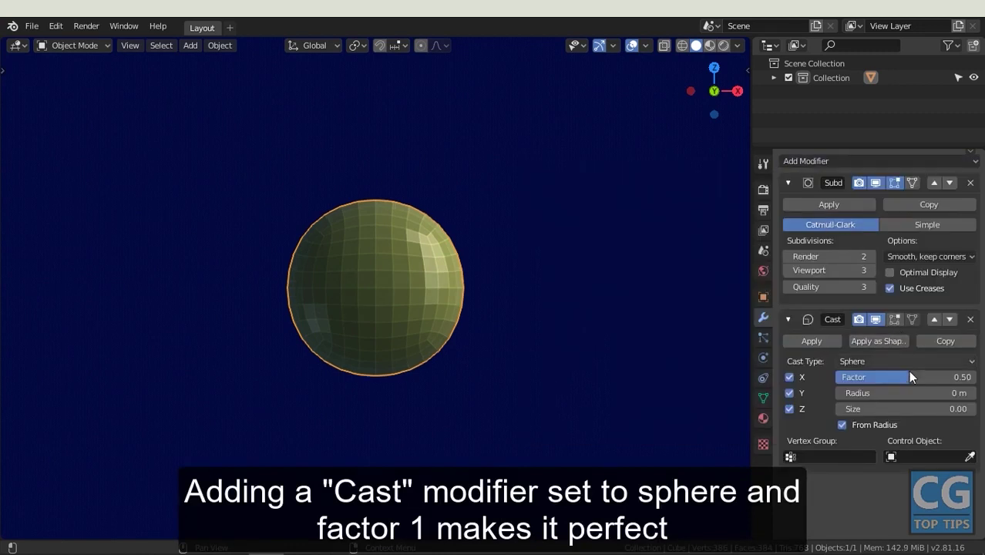
{"action": "left_click", "coordinate": [909, 375]}
{"action": "type", "text": "1"}
{"action": "key", "text": "Return"}
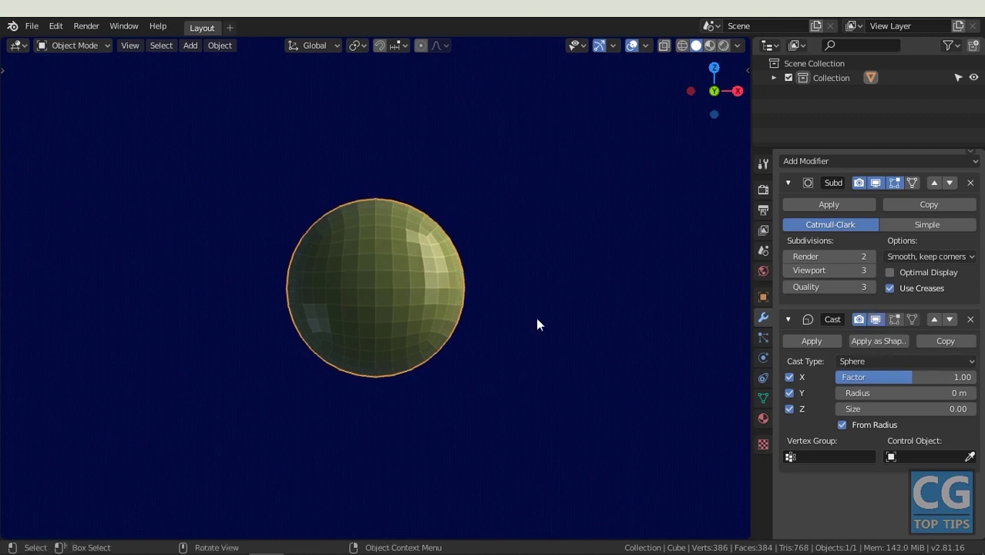
{"action": "scroll", "coordinate": [536, 319], "scroll_direction": "up", "scroll_amount": 4}
{"action": "left_click", "coordinate": [877, 319]}
{"action": "left_click", "coordinate": [877, 320]}
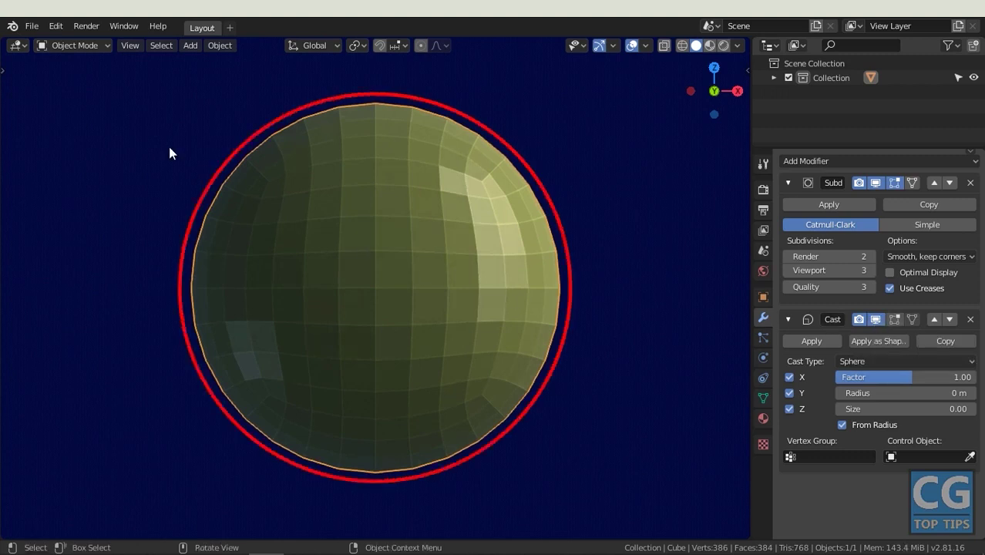
In Edit Mode, deselect all and enable On Cage on the Subdivision modifier
{"action": "left_click", "coordinate": [100, 45]}
{"action": "left_click", "coordinate": [94, 77]}
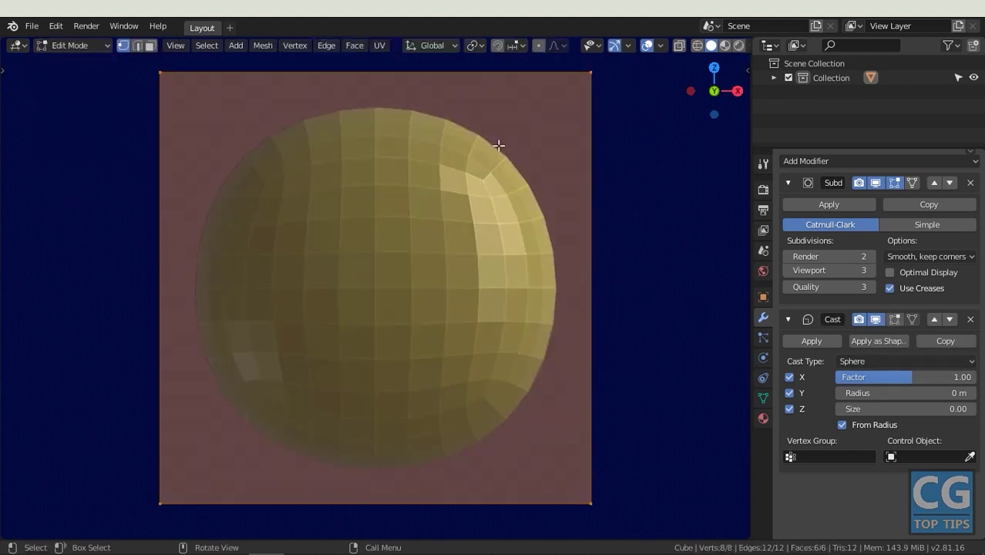
{"action": "key", "text": "alt+a"}
{"action": "left_click", "coordinate": [910, 184]}
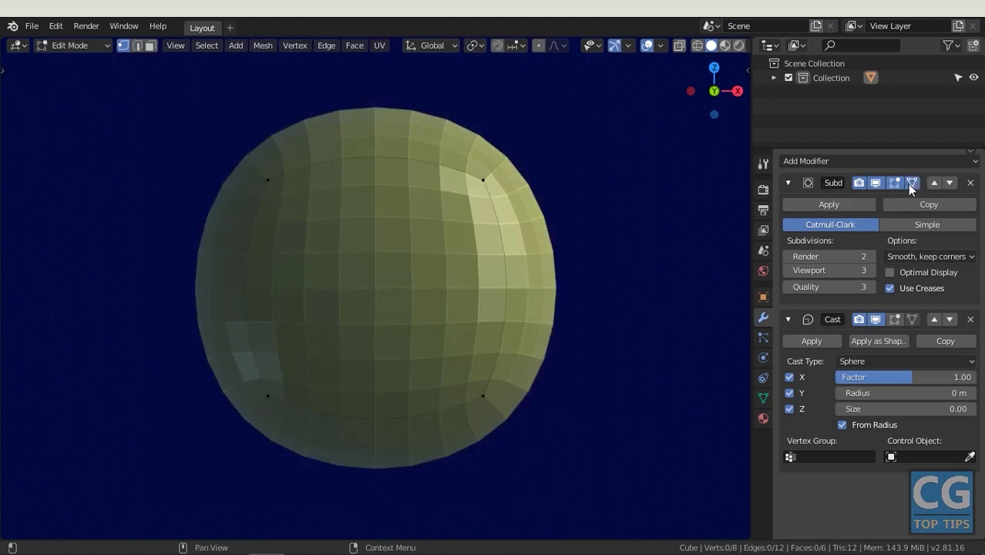
{"action": "mouse_move", "coordinate": [553, 235]}
{"action": "middle_mouse_down"}
{"action": "mouse_move", "coordinate": [505, 266]}
{"action": "mouse_move", "coordinate": [520, 256]}
{"action": "mouse_move", "coordinate": [398, 263]}
{"action": "mouse_move", "coordinate": [382, 220]}
{"action": "mouse_move", "coordinate": [516, 285]}
{"action": "middle_mouse_up"}
{"action": "key", "text": "Tab"}
{"action": "scroll", "coordinate": [519, 256], "scroll_direction": "down", "scroll_amount": 3}
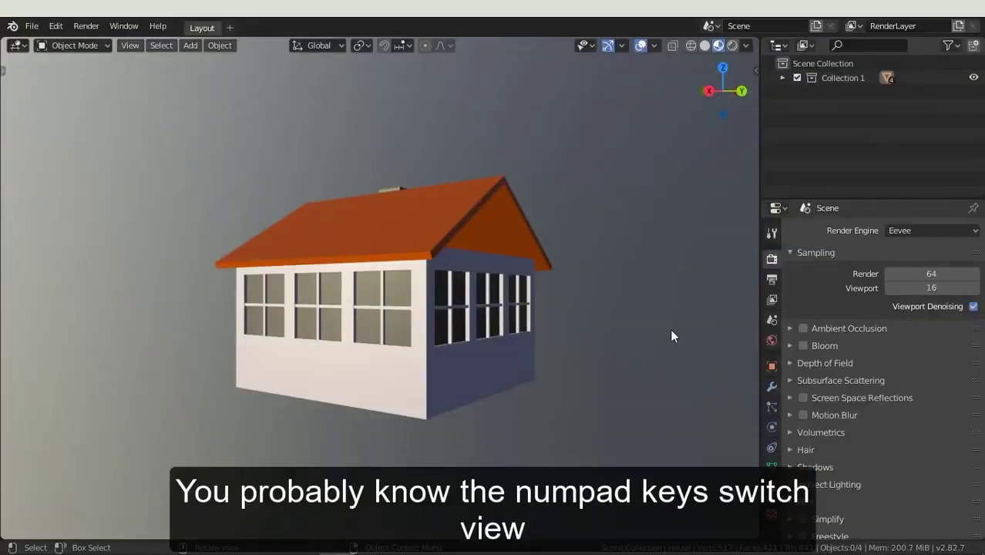
Orbit around to the house's far side, then check its front and side orthographic views
{"action": "mouse_move", "coordinate": [638, 330]}
{"action": "middle_mouse_down"}
{"action": "mouse_move", "coordinate": [597, 340]}
{"action": "mouse_move", "coordinate": [611, 321]}
{"action": "mouse_move", "coordinate": [539, 330]}
{"action": "mouse_move", "coordinate": [591, 325]}
{"action": "mouse_move", "coordinate": [543, 333]}
{"action": "mouse_move", "coordinate": [541, 198]}
{"action": "mouse_move", "coordinate": [538, 250]}
{"action": "mouse_move", "coordinate": [552, 259]}
{"action": "mouse_move", "coordinate": [560, 294]}
{"action": "mouse_move", "coordinate": [488, 266]}
{"action": "mouse_move", "coordinate": [449, 204]}
{"action": "mouse_move", "coordinate": [430, 141]}
{"action": "middle_mouse_up"}
{"action": "mouse_move", "coordinate": [681, 301]}
{"action": "middle_mouse_down", "text": "alt"}
{"action": "mouse_move", "coordinate": [516, 314]}
{"action": "mouse_move", "coordinate": [526, 280]}
{"action": "mouse_move", "coordinate": [550, 354]}
{"action": "mouse_move", "coordinate": [538, 318]}
{"action": "middle_mouse_up", "text": "alt"}
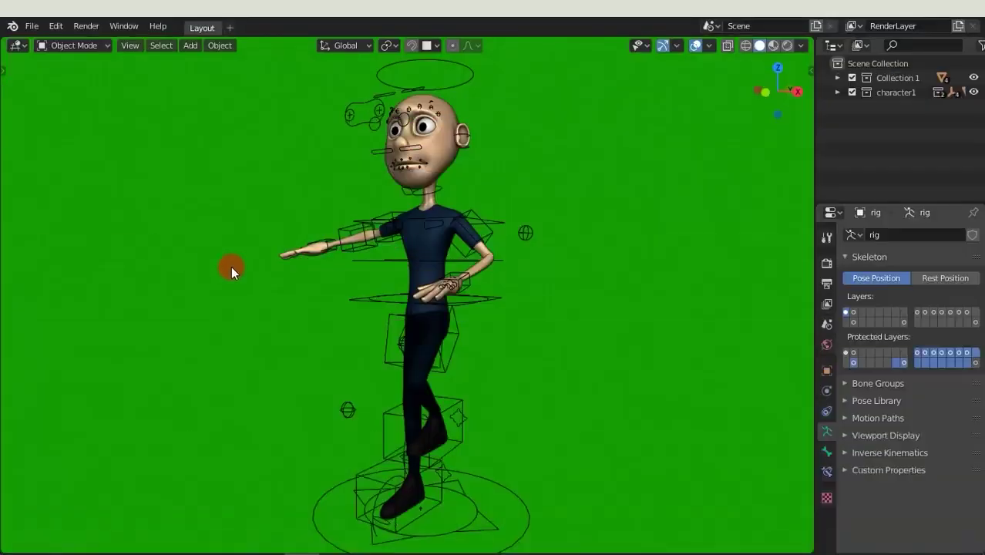
In Pose Mode, reset the hand control's location and rotation and the leg control's location
{"action": "left_click", "coordinate": [350, 293]}
{"action": "left_click", "coordinate": [80, 48]}
{"action": "left_click", "coordinate": [84, 97]}
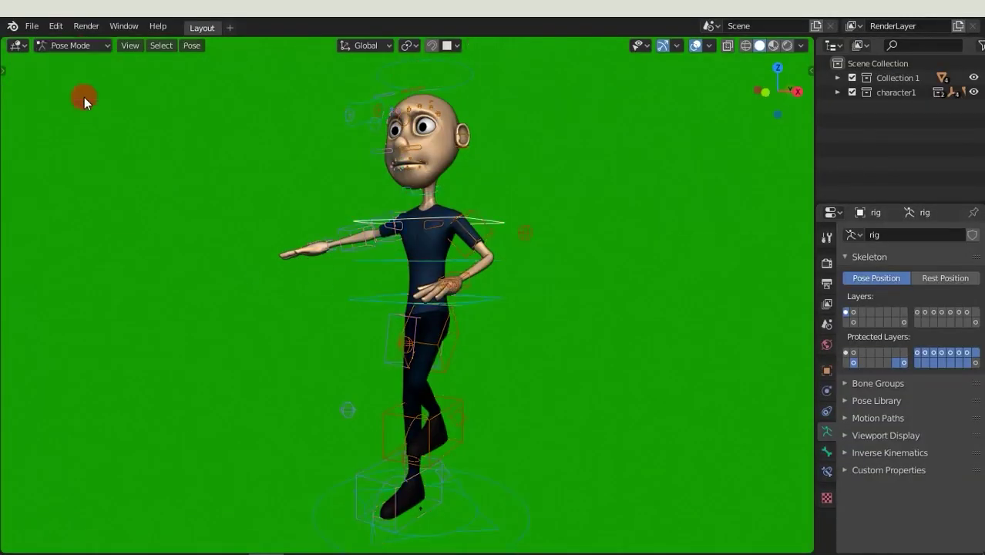
{"action": "left_click", "coordinate": [460, 271]}
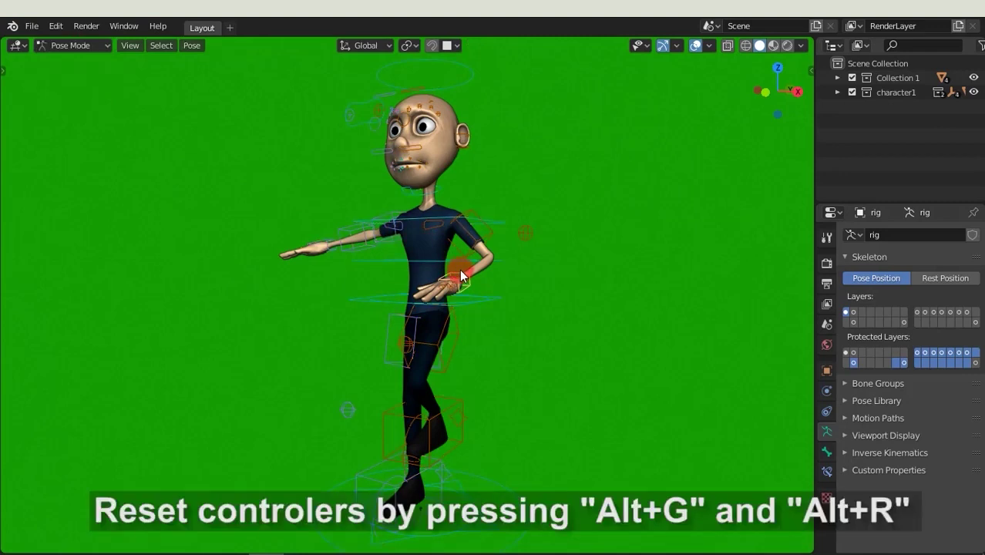
{"action": "key", "text": "alt+g"}
{"action": "key", "text": "alt+r"}
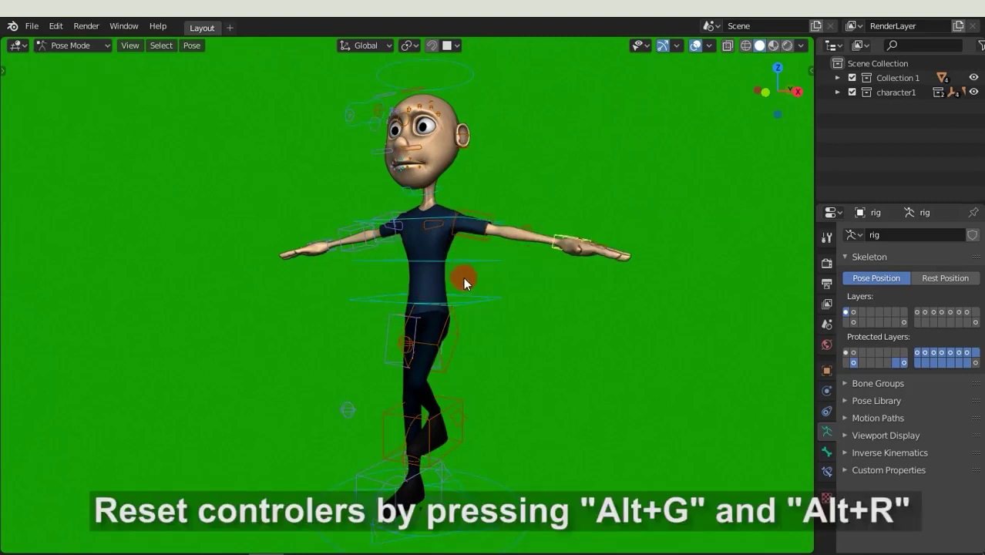
{"action": "left_click", "coordinate": [453, 410]}
{"action": "key", "text": "alt+g"}
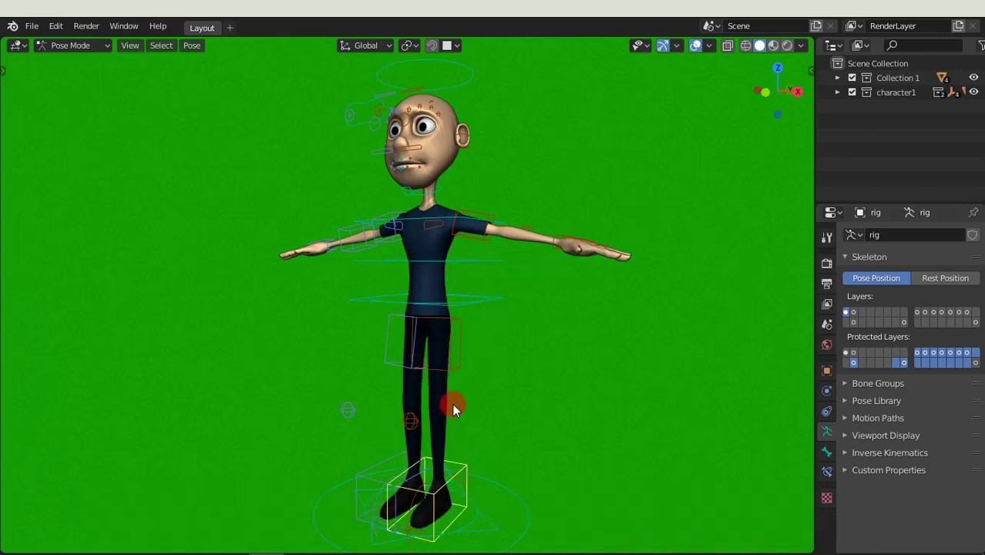
Create a John_Rigged collection and move Collection 1 and character1 into it
{"action": "left_click", "coordinate": [884, 78]}
{"action": "right_click", "coordinate": [881, 68]}
{"action": "left_click", "coordinate": [875, 62]}
{"action": "double_click", "coordinate": [892, 107]}
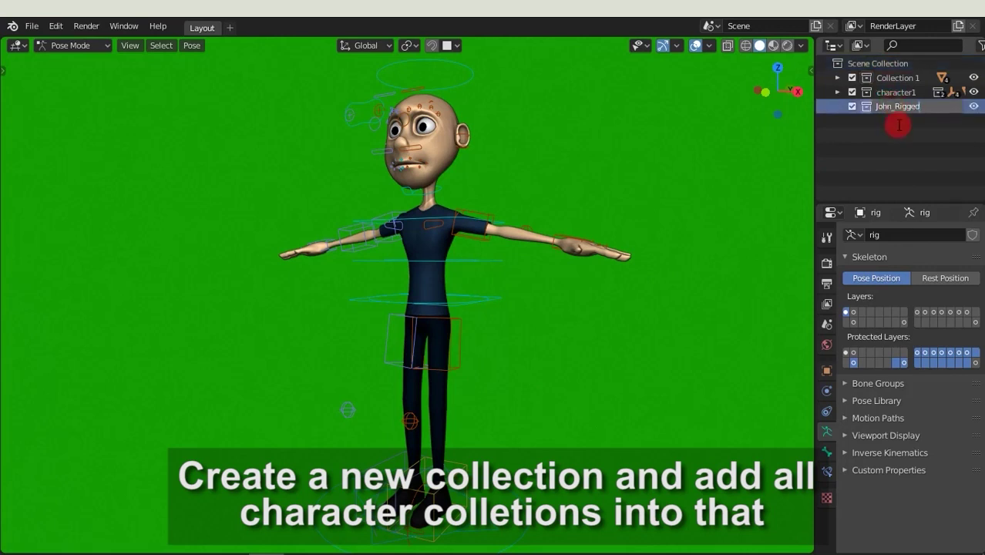
{"action": "key", "text": "Return"}
{"action": "left_click", "coordinate": [890, 92], "text": "shift"}
{"action": "left_click_drag", "start_coordinate": [891, 93], "coordinate": [895, 110]}
{"action": "left_click", "coordinate": [837, 77]}
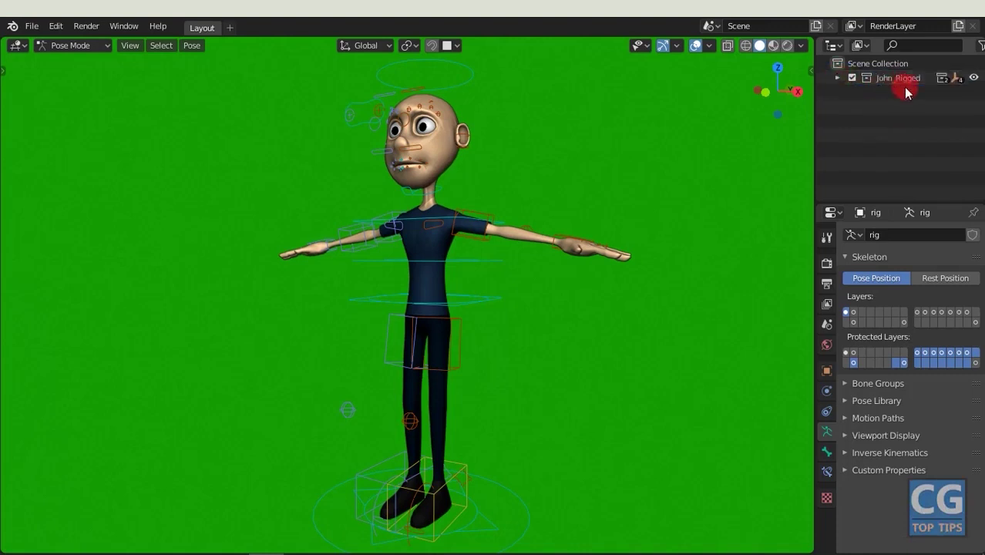
Save the rigged project and start a new General scene
{"action": "left_click", "coordinate": [31, 26]}
{"action": "left_click", "coordinate": [47, 122]}
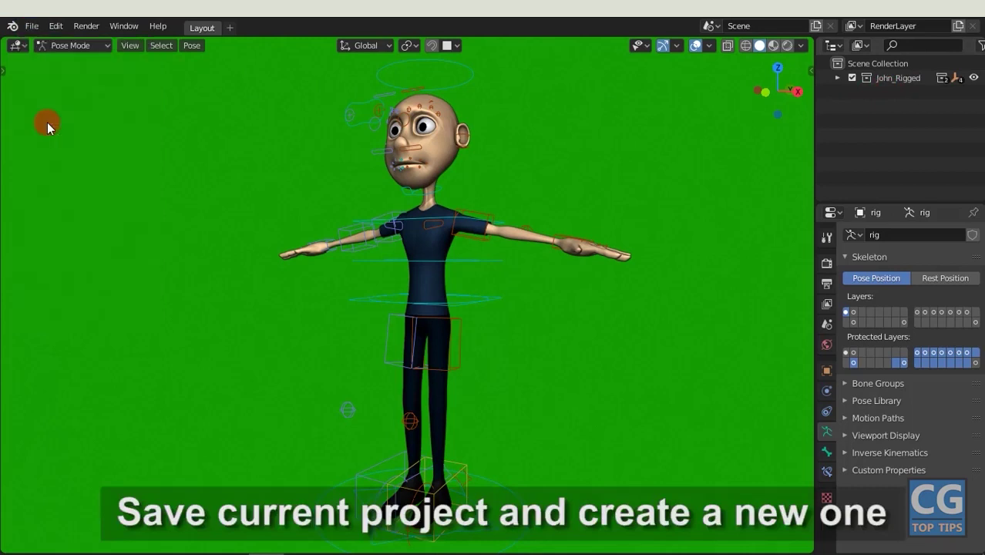
{"action": "left_click", "coordinate": [32, 25]}
{"action": "mouse_move", "coordinate": [49, 42]}
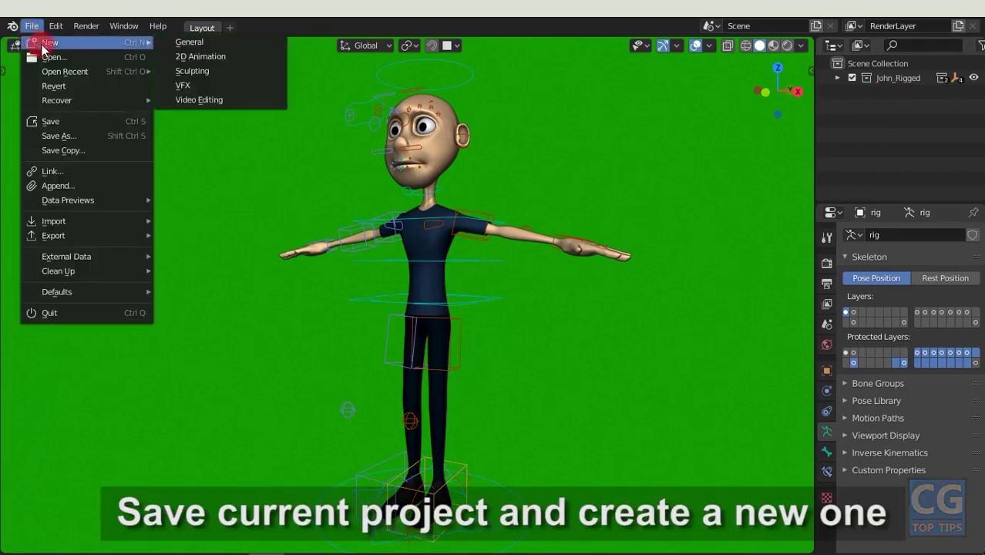
{"action": "left_click", "coordinate": [191, 43]}
Link the John_Rigged collection from John_Character Rigged.blend into the new scene
{"action": "left_click", "coordinate": [31, 25]}
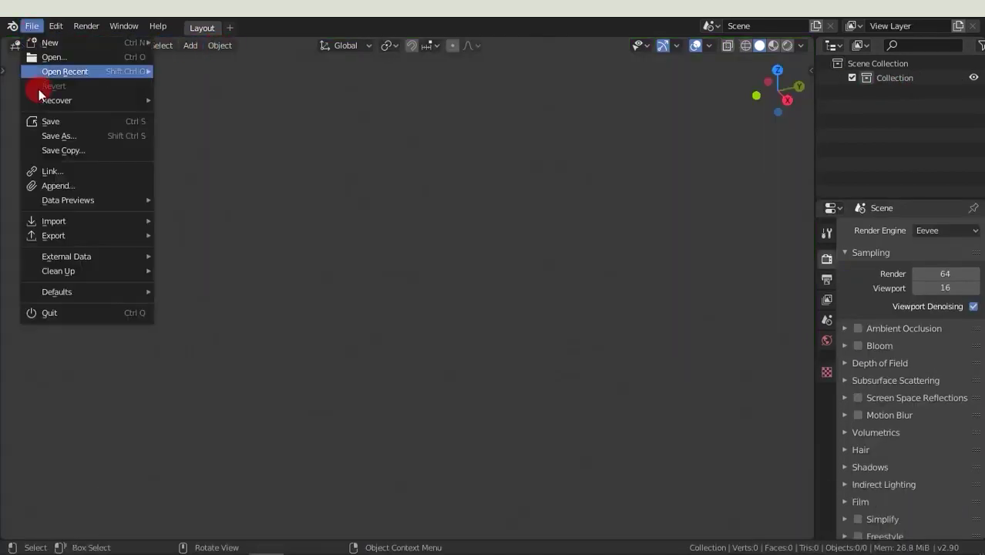
{"action": "left_click", "coordinate": [75, 174]}
{"action": "left_click", "coordinate": [369, 328]}
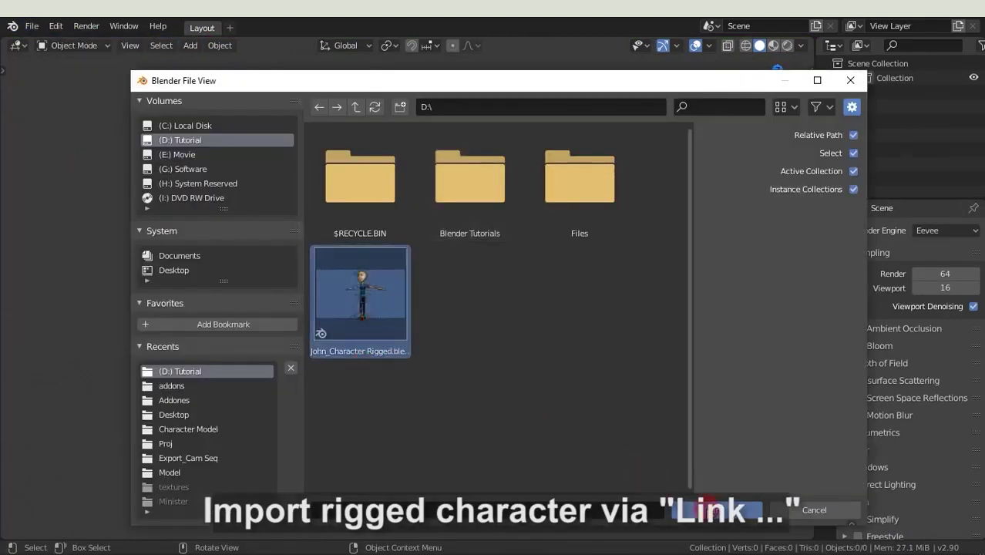
{"action": "left_click", "coordinate": [705, 507]}
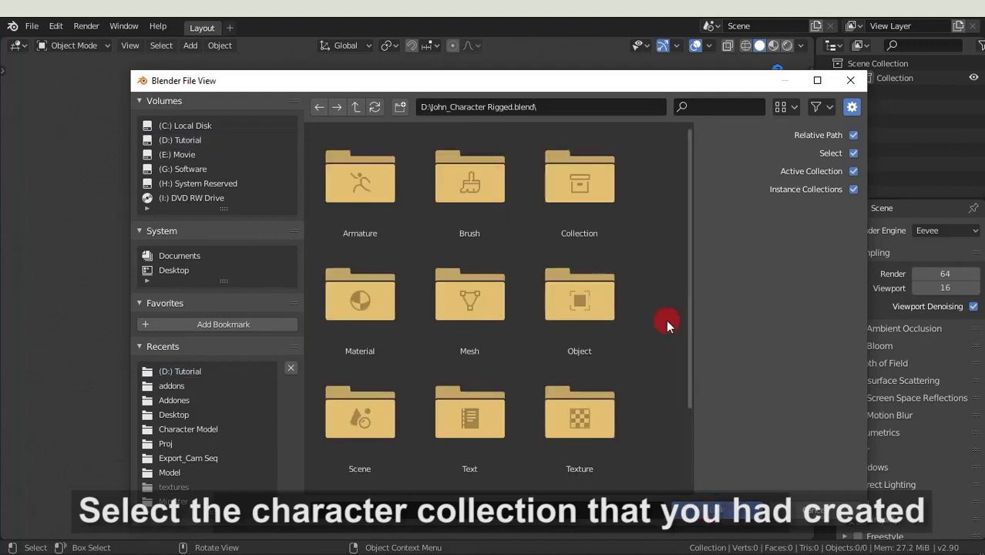
{"action": "left_click", "coordinate": [588, 239]}
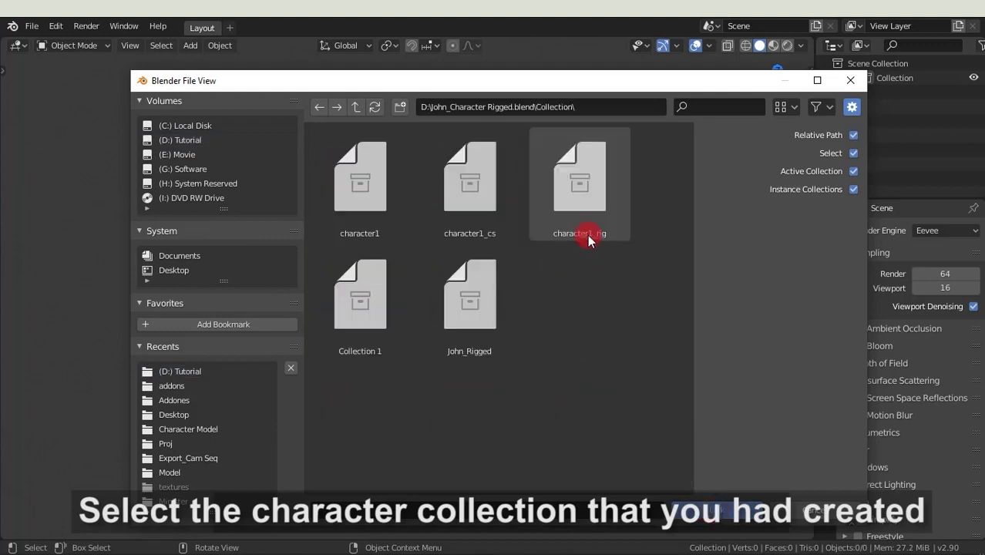
{"action": "left_click", "coordinate": [488, 301]}
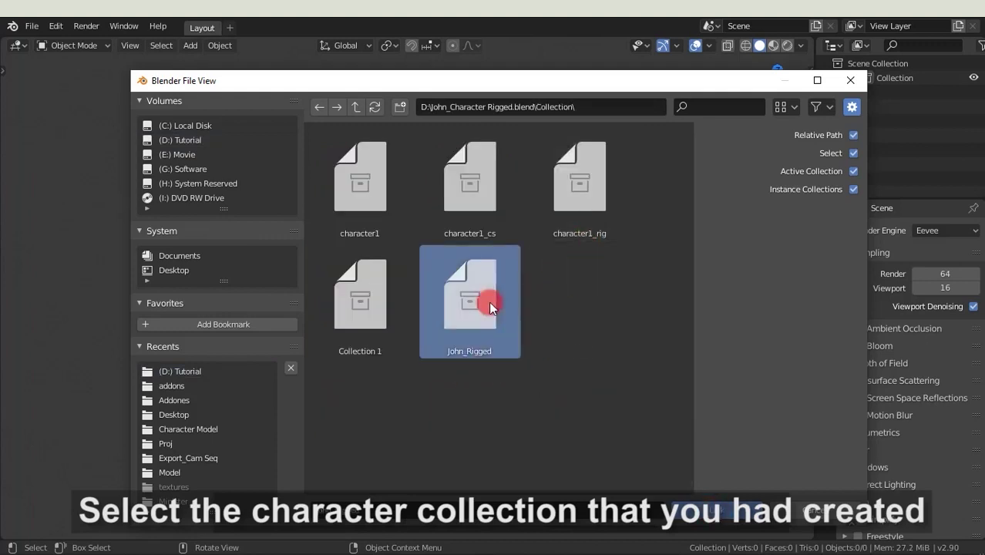
{"action": "left_click", "coordinate": [734, 509]}
{"action": "mouse_move", "coordinate": [522, 369]}
{"action": "middle_mouse_down"}
{"action": "mouse_move", "coordinate": [440, 189]}
{"action": "mouse_move", "coordinate": [476, 335]}
{"action": "mouse_move", "coordinate": [482, 265]}
{"action": "middle_mouse_up"}
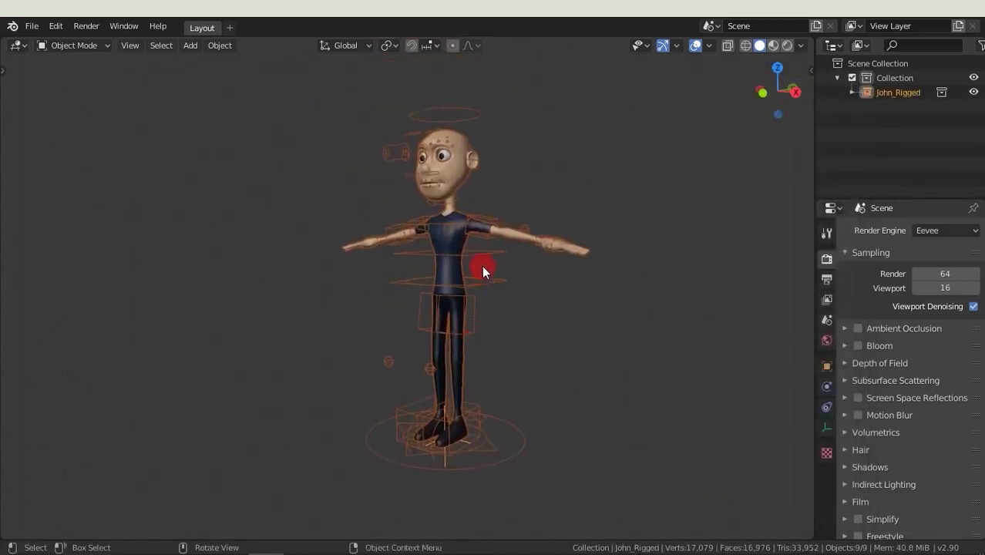
Make a proxy of the linked John_Rigged character from its rig object
{"action": "left_click", "coordinate": [852, 93]}
{"action": "left_click", "coordinate": [902, 93]}
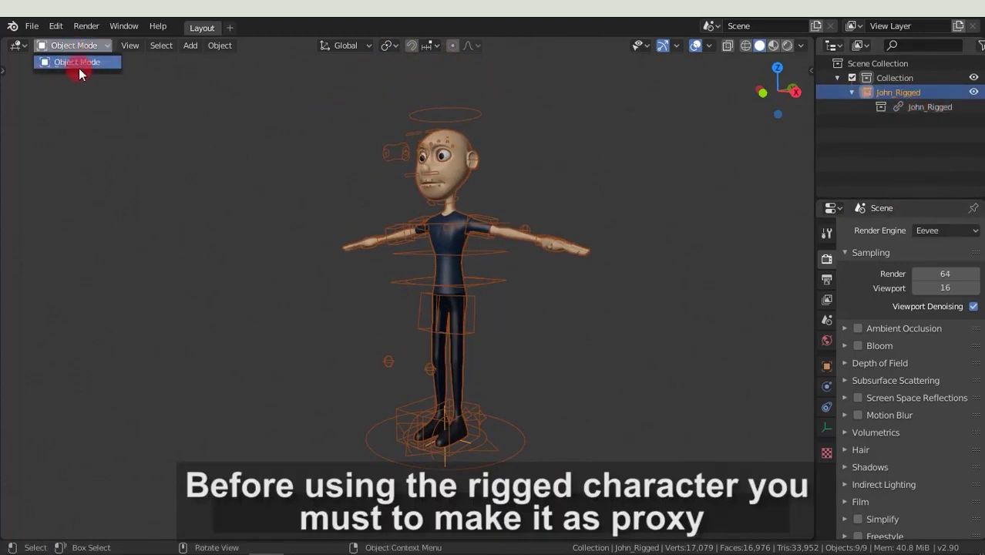
{"action": "left_click", "coordinate": [219, 47]}
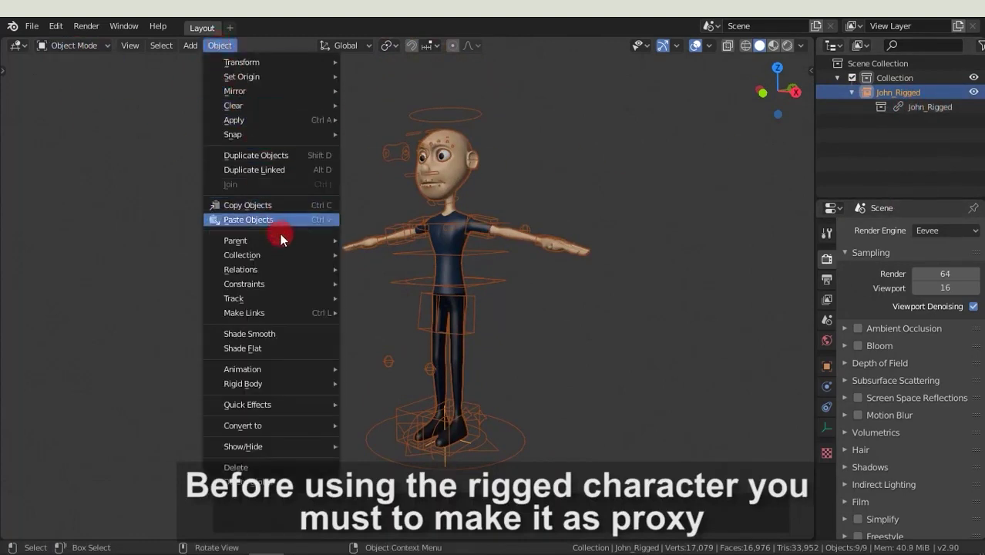
{"action": "left_click", "coordinate": [382, 268]}
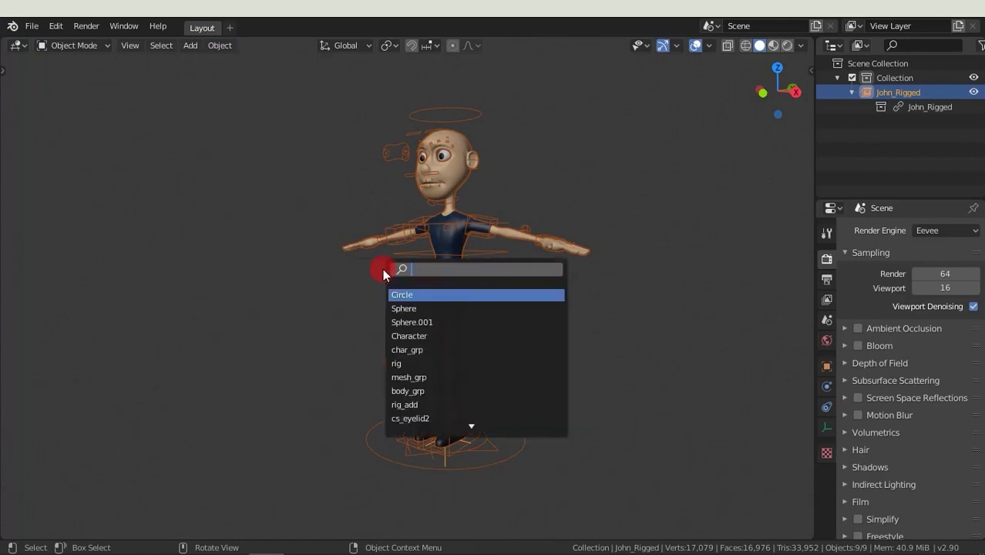
{"action": "type", "text": "rig"}
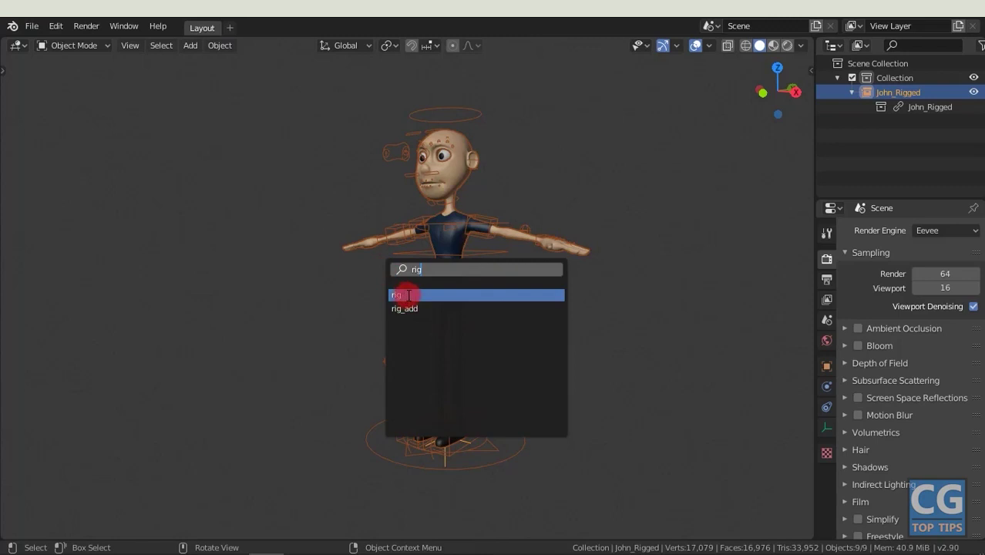
{"action": "left_click", "coordinate": [408, 295]}
Put the new John_Rigged_proxy into Pose Mode
{"action": "left_click", "coordinate": [887, 121]}
{"action": "left_click", "coordinate": [851, 121]}
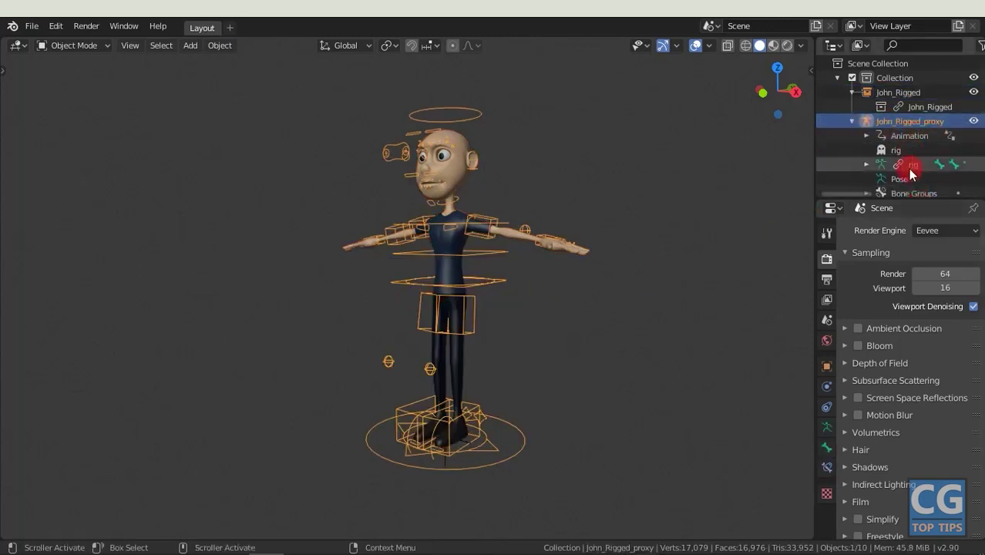
{"action": "left_click", "coordinate": [90, 48]}
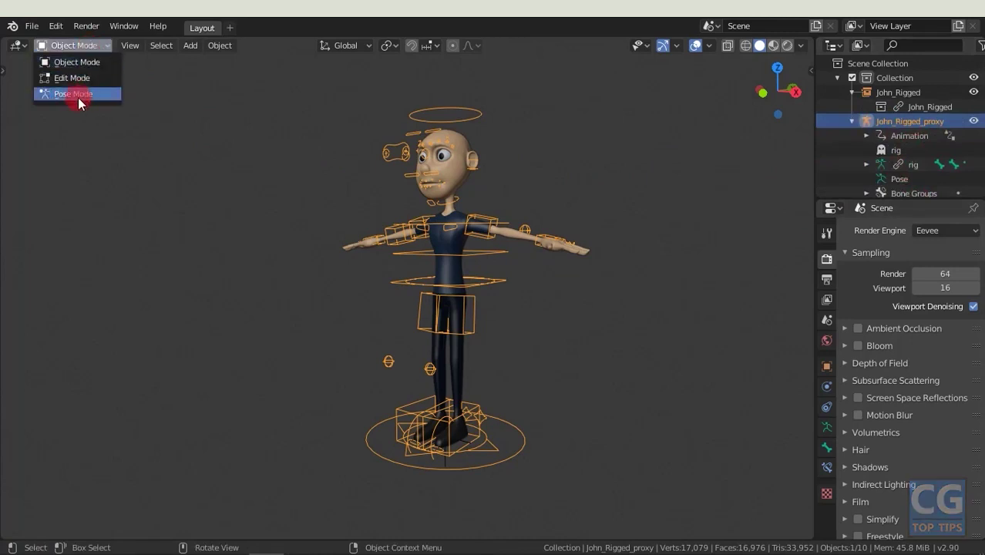
{"action": "left_click", "coordinate": [78, 98]}
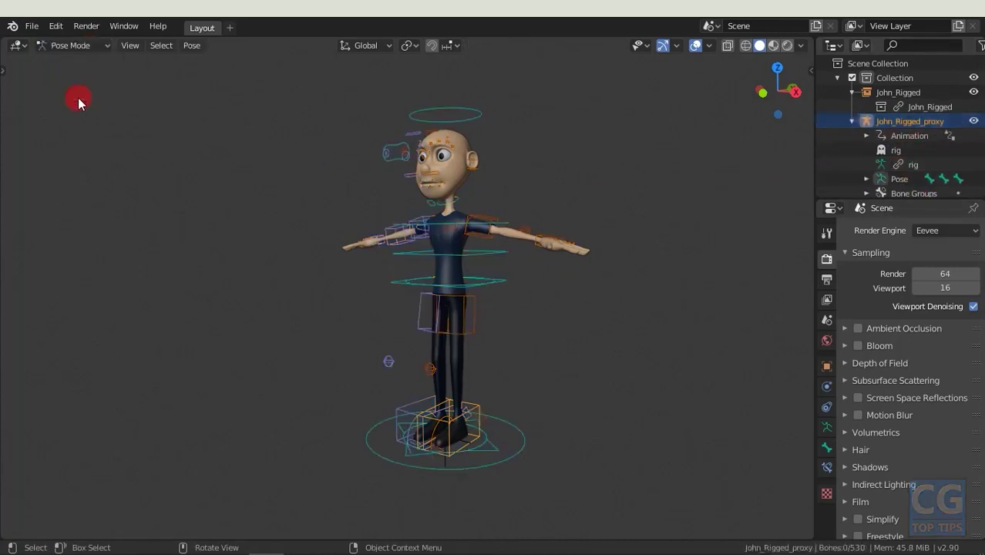
{"action": "left_click", "coordinate": [453, 104]}
{"action": "key", "text": "r"}
{"action": "key", "text": "r"}
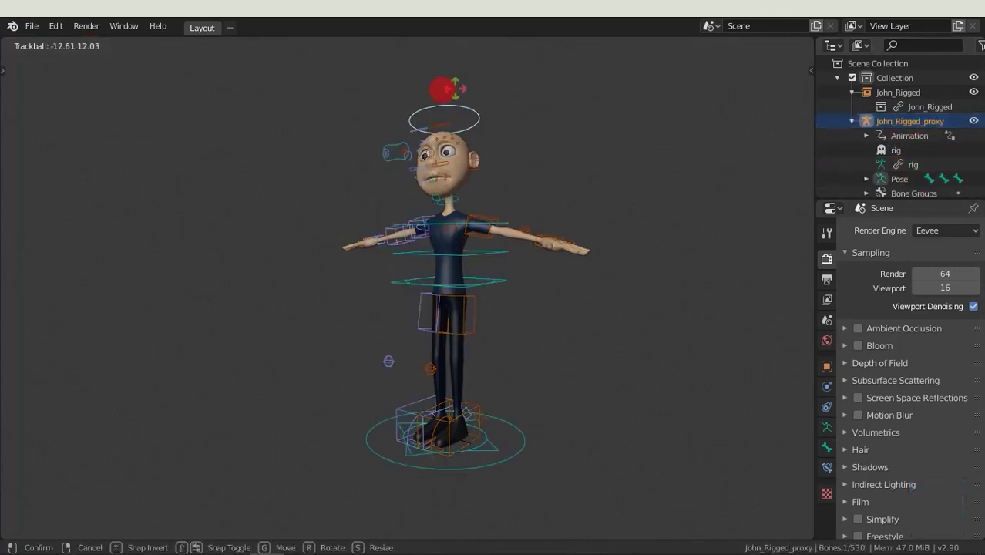
{"action": "right_click", "coordinate": [538, 228]}
Lower the right hand control to bring the arm down, and raise the left foot control
{"action": "left_click", "coordinate": [538, 229]}
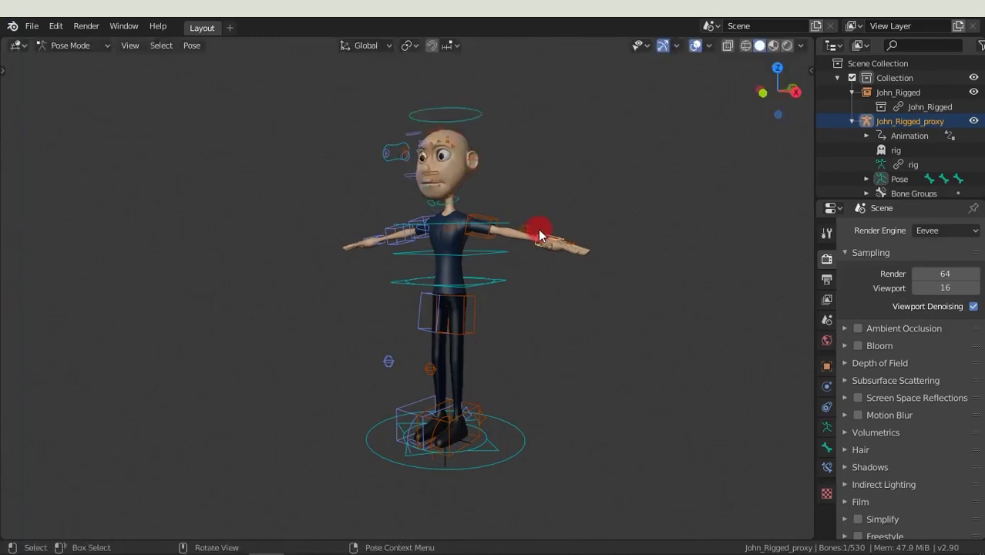
{"action": "left_click_drag", "start_coordinate": [538, 229], "coordinate": [505, 316]}
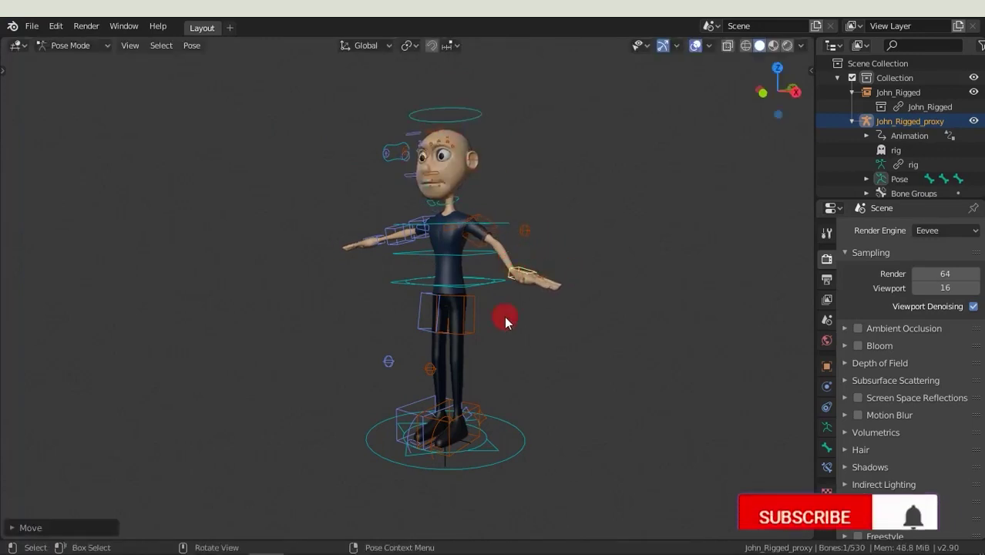
{"action": "left_click", "coordinate": [472, 399]}
{"action": "key", "text": "g"}
{"action": "left_click", "coordinate": [481, 364]}
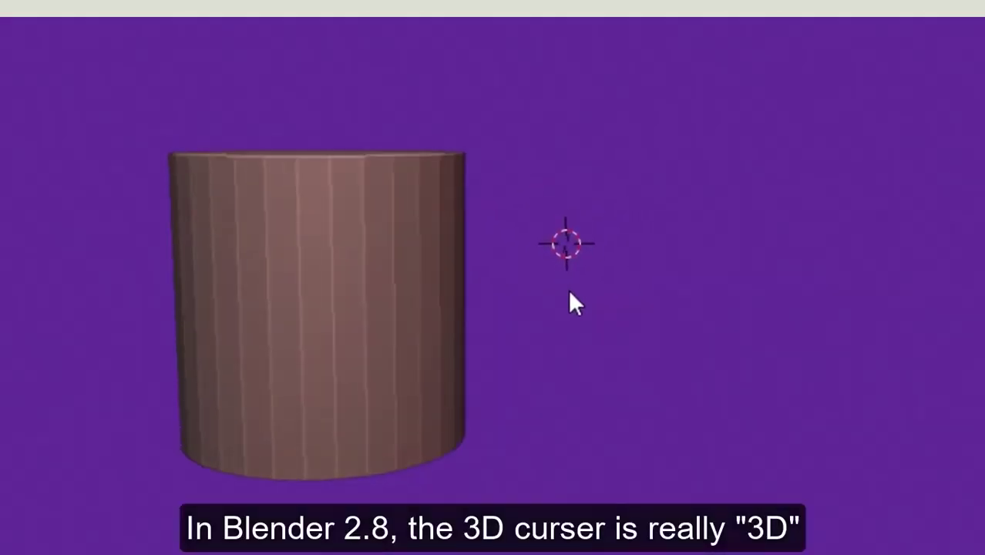
In front view (Numpad 1), place the 3D cursor just beside the cylinder's right edge
{"action": "mouse_move", "coordinate": [569, 290]}
{"action": "middle_mouse_down"}
{"action": "mouse_move", "coordinate": [633, 428]}
{"action": "mouse_move", "coordinate": [430, 290]}
{"action": "middle_mouse_up"}
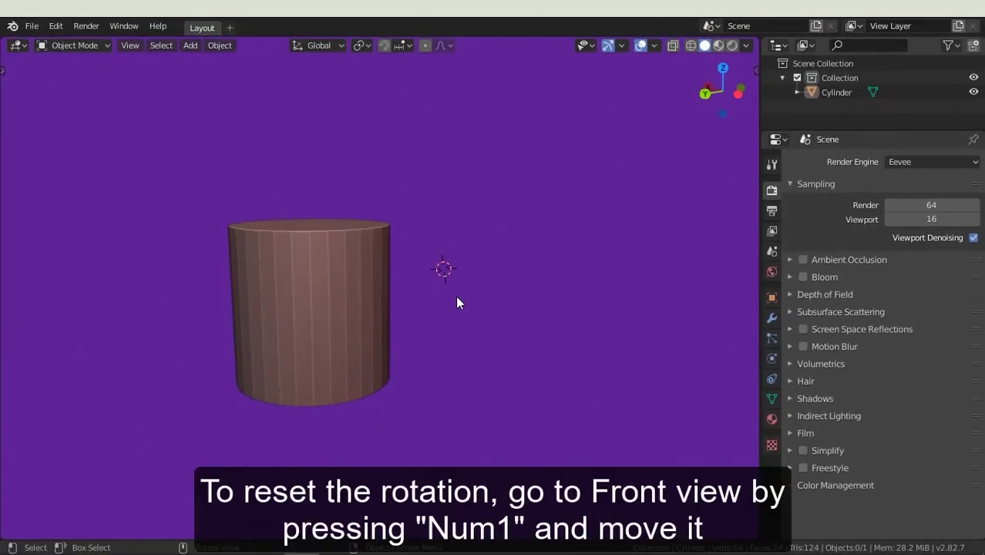
{"action": "key", "text": "KP_1"}
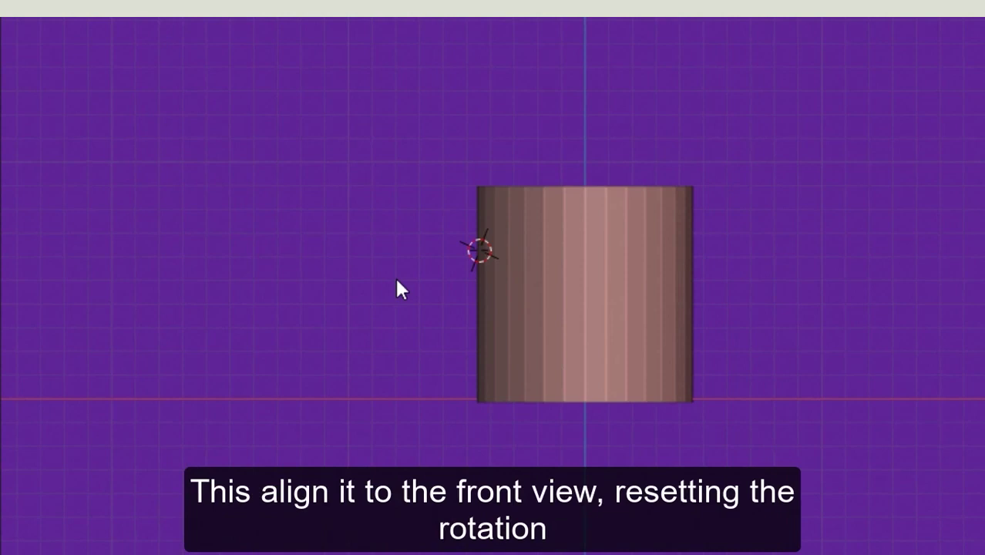
{"action": "left_click", "coordinate": [395, 279]}
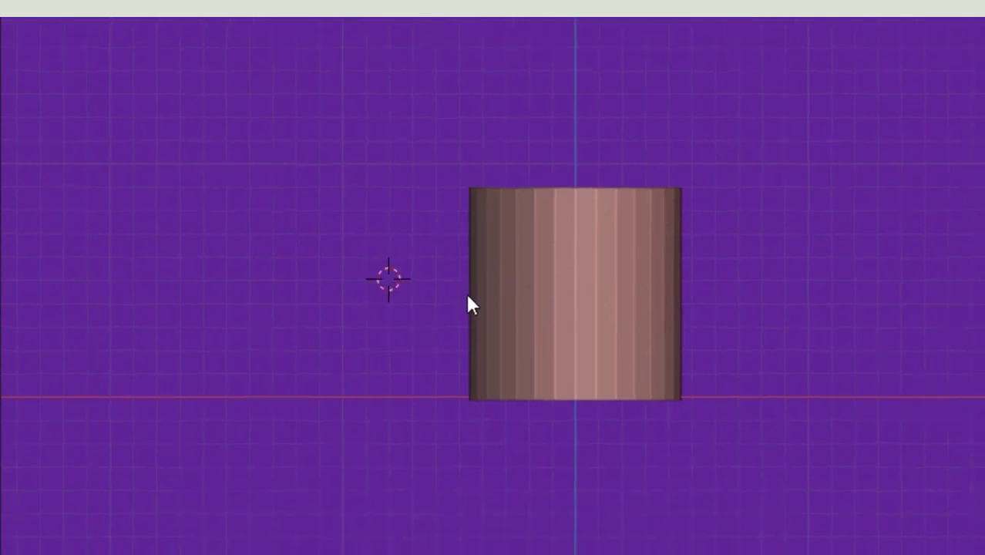
{"action": "middle_click_drag", "start_coordinate": [429, 302], "coordinate": [538, 304]}
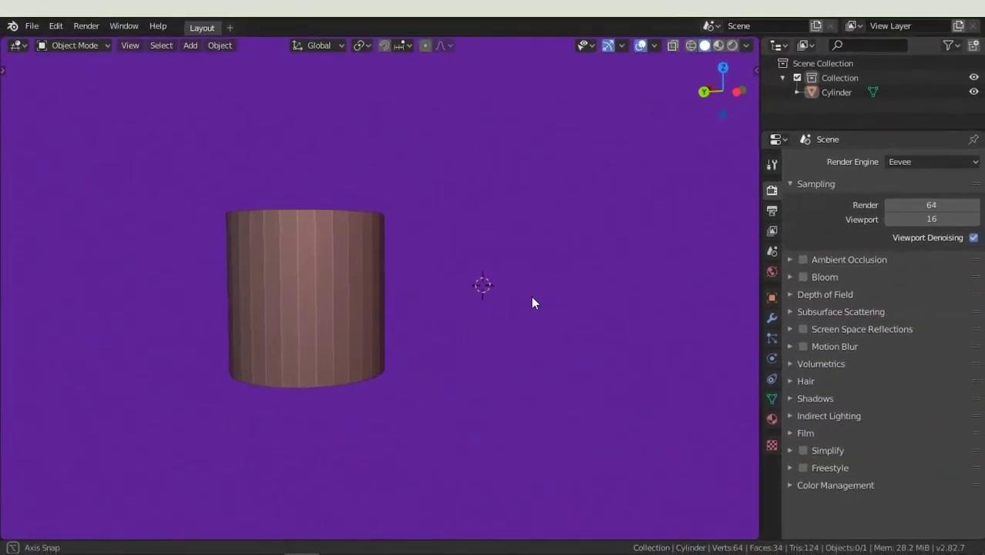
{"action": "right_click_drag", "start_coordinate": [483, 289], "coordinate": [406, 287], "text": "shift"}
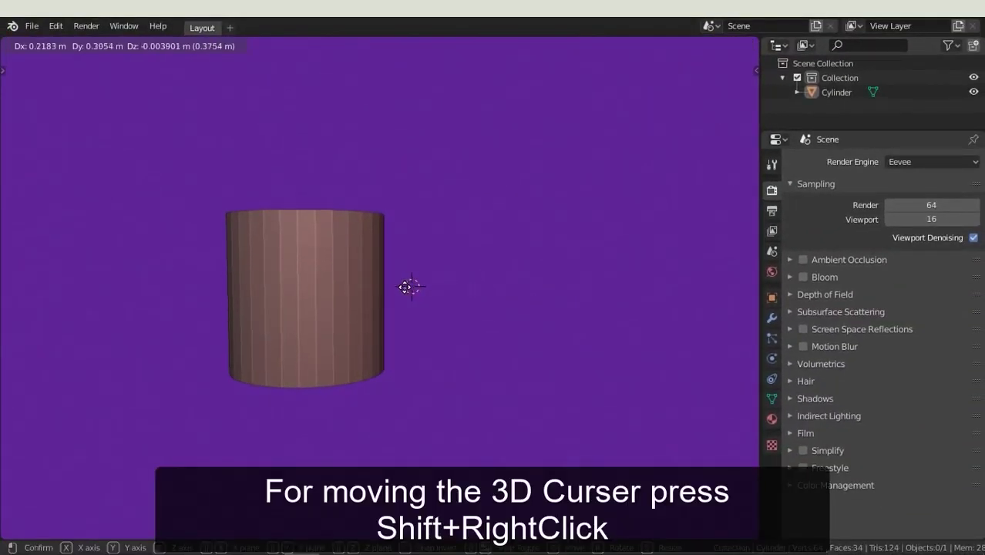
{"action": "scroll", "coordinate": [382, 315], "scroll_direction": "up", "scroll_amount": 2}
{"action": "scroll", "coordinate": [385, 305], "scroll_direction": "up", "scroll_amount": 5}
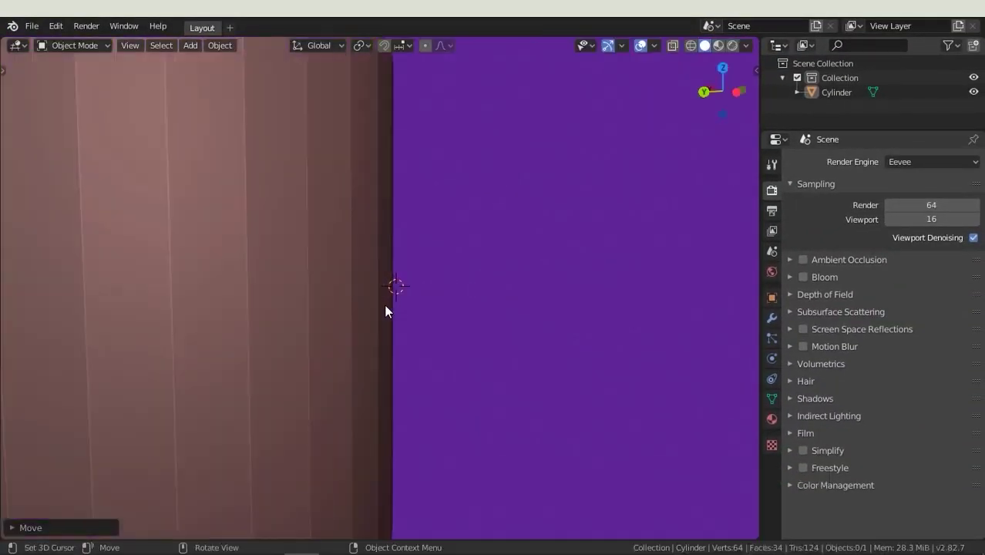
{"action": "scroll", "coordinate": [367, 322], "scroll_direction": "down", "scroll_amount": 2}
{"action": "scroll", "coordinate": [417, 320], "scroll_direction": "down", "scroll_amount": 1}
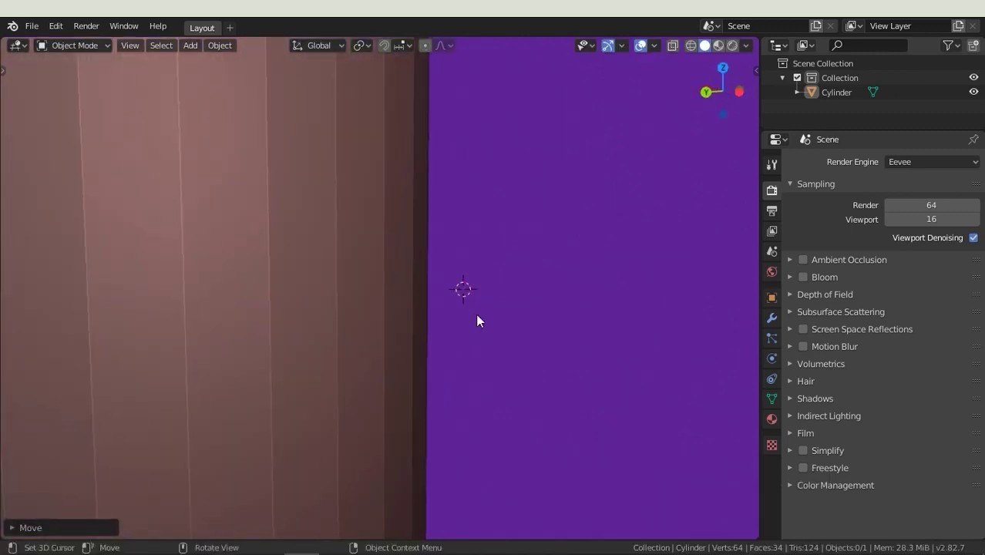
{"action": "scroll", "coordinate": [475, 318], "scroll_direction": "down", "scroll_amount": 3}
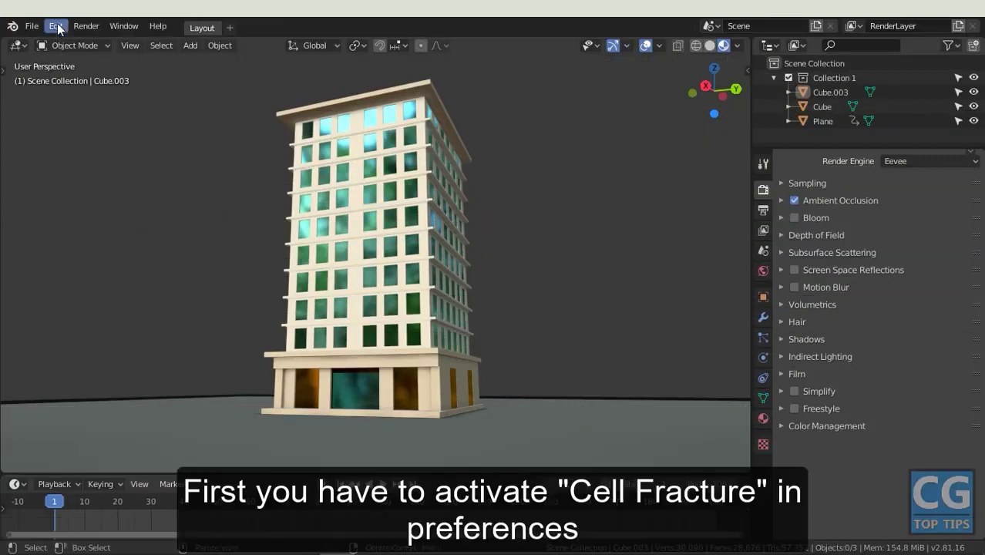
Enable the Cell Fracture add-on, found by searching 'cell' in Preferences
{"action": "left_click", "coordinate": [57, 27]}
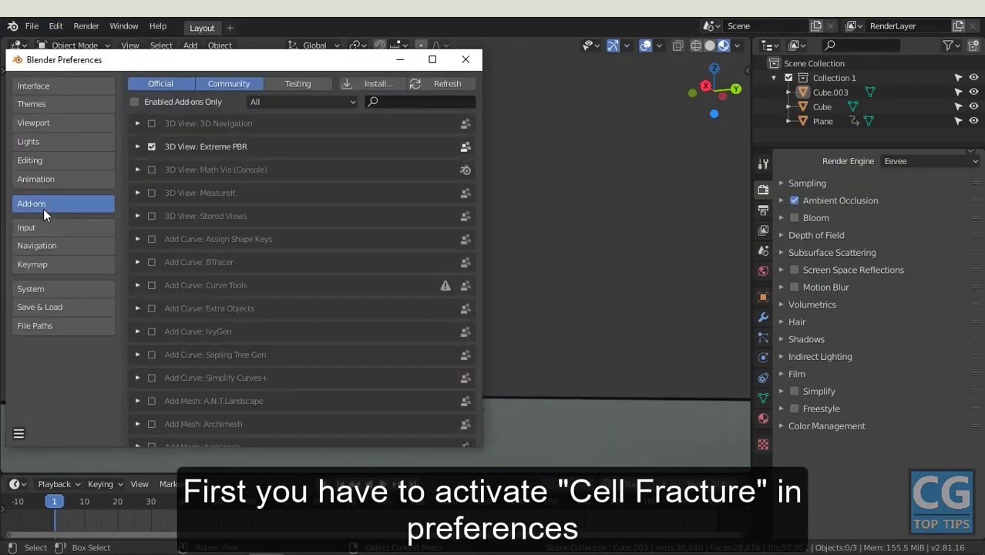
{"action": "left_click", "coordinate": [419, 103]}
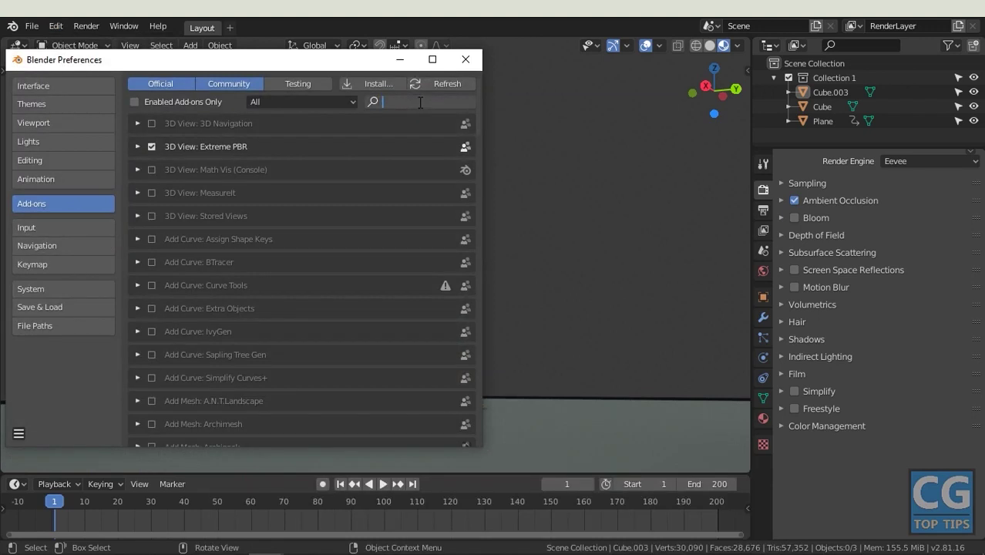
{"action": "type", "text": "cell"}
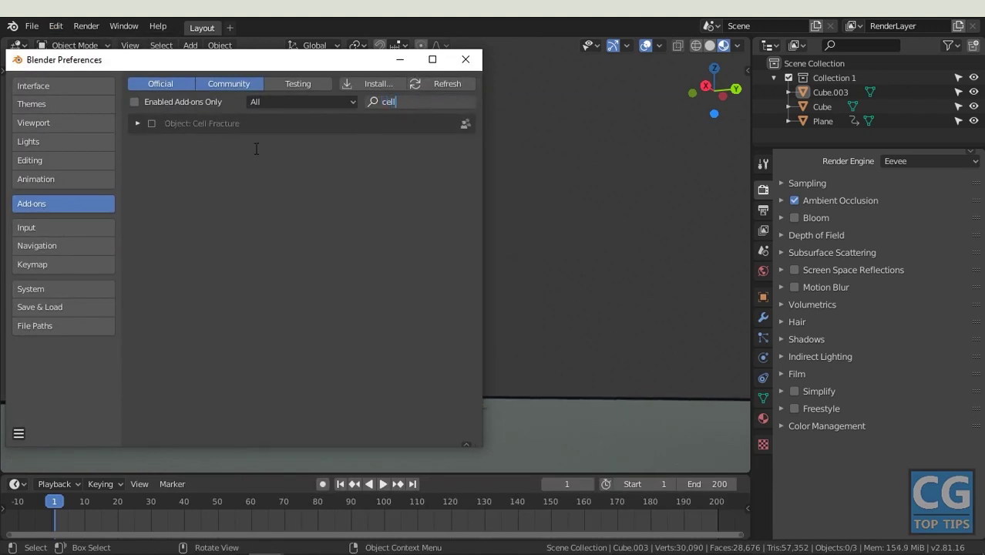
{"action": "left_click", "coordinate": [148, 124]}
{"action": "left_click", "coordinate": [151, 124]}
{"action": "left_click", "coordinate": [138, 124]}
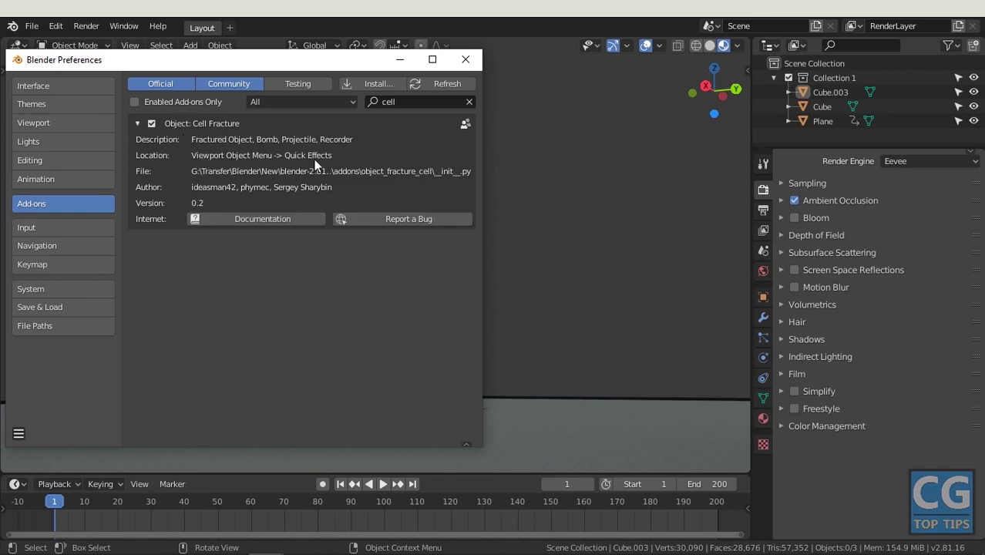
{"action": "left_click", "coordinate": [466, 59]}
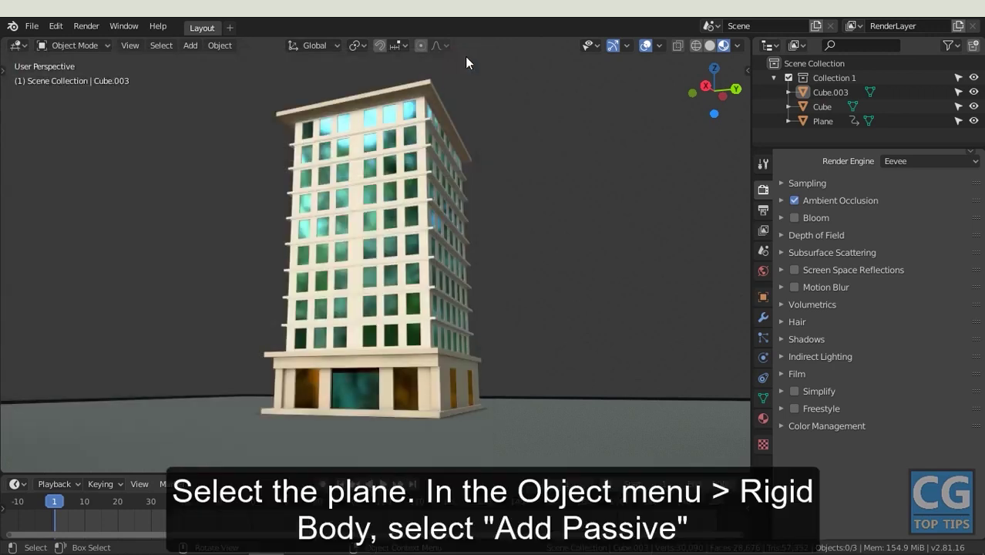
Make the ground Plane and the building base Cube.003 passive rigid bodies
{"action": "left_click", "coordinate": [543, 431]}
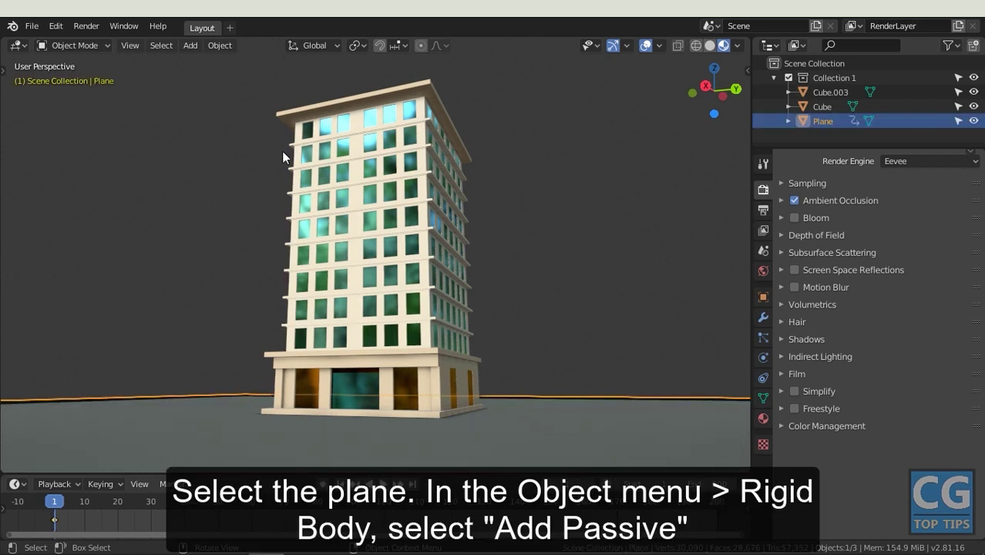
{"action": "left_click", "coordinate": [224, 51]}
{"action": "mouse_move", "coordinate": [244, 384]}
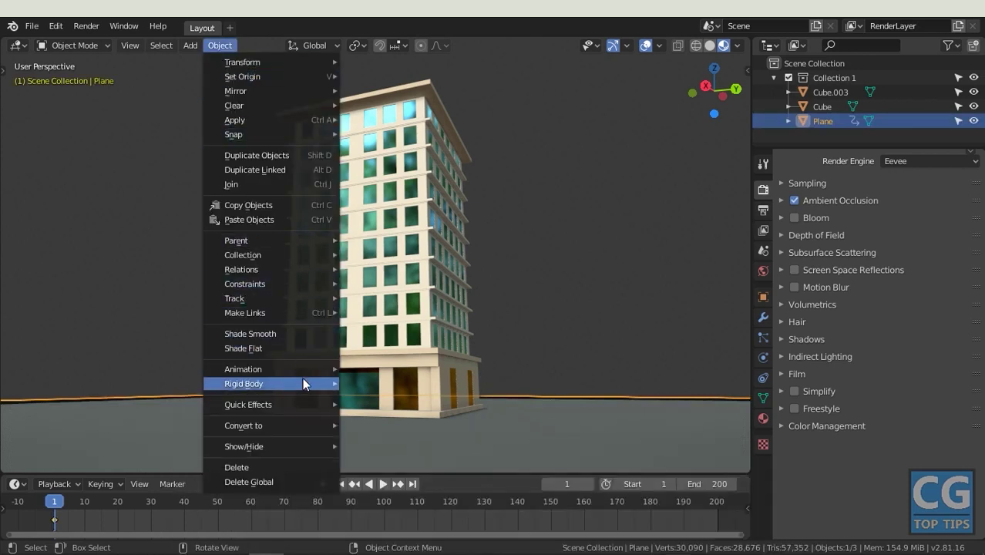
{"action": "left_click", "coordinate": [381, 397]}
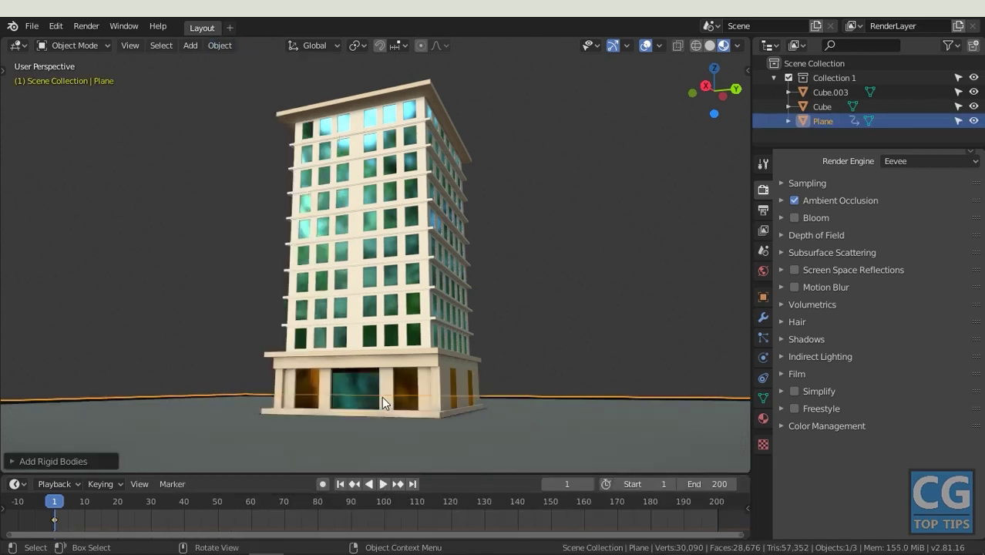
{"action": "left_click", "coordinate": [430, 373]}
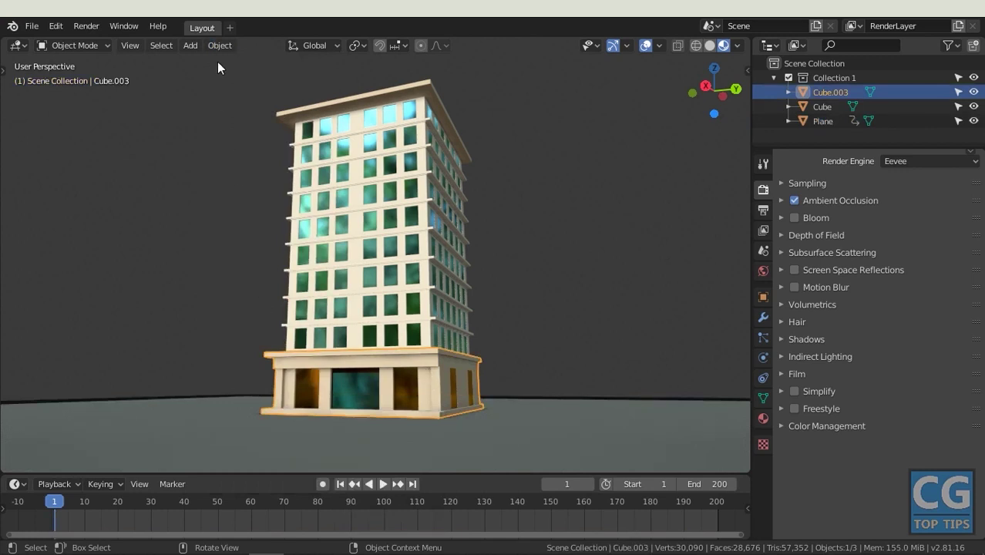
{"action": "left_click", "coordinate": [219, 47]}
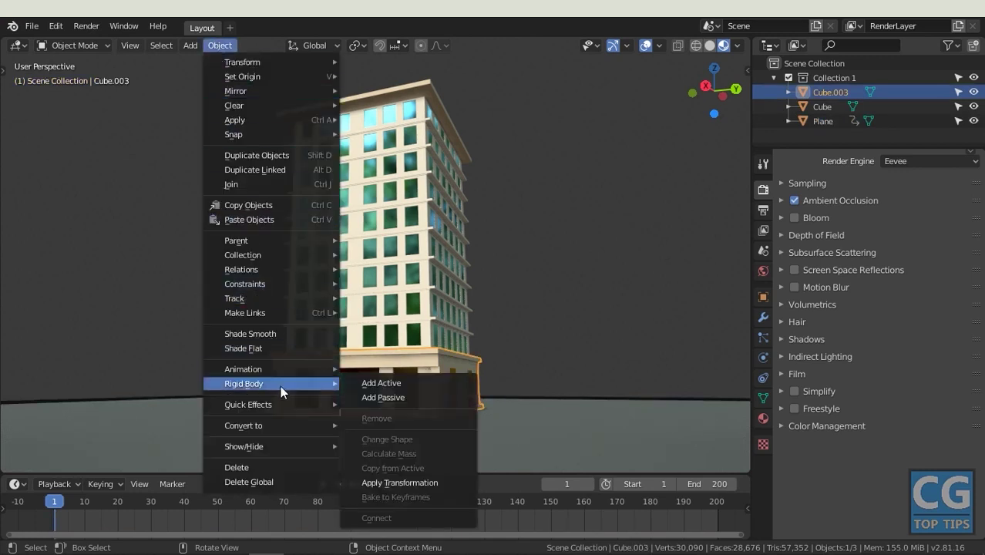
{"action": "left_click", "coordinate": [387, 399]}
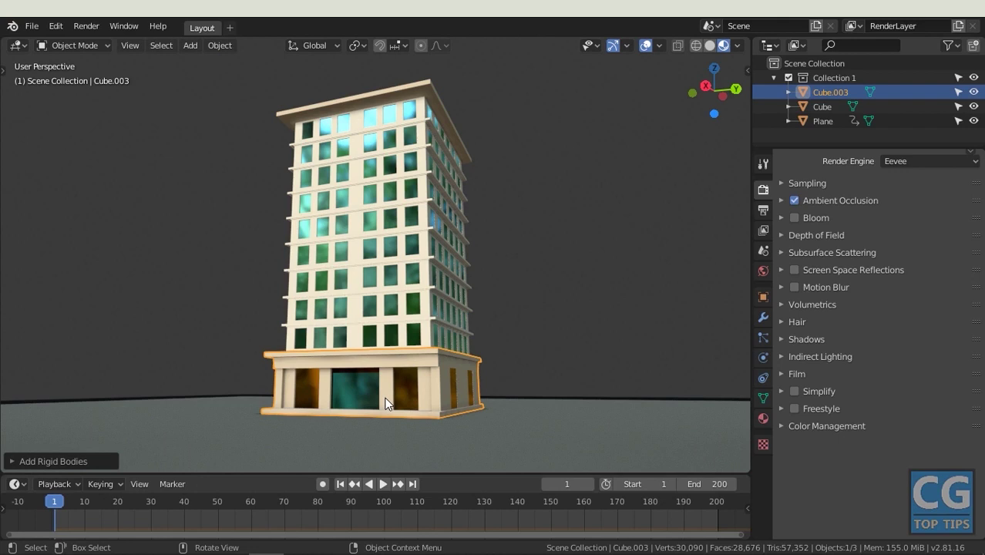
{"action": "left_click", "coordinate": [422, 206]}
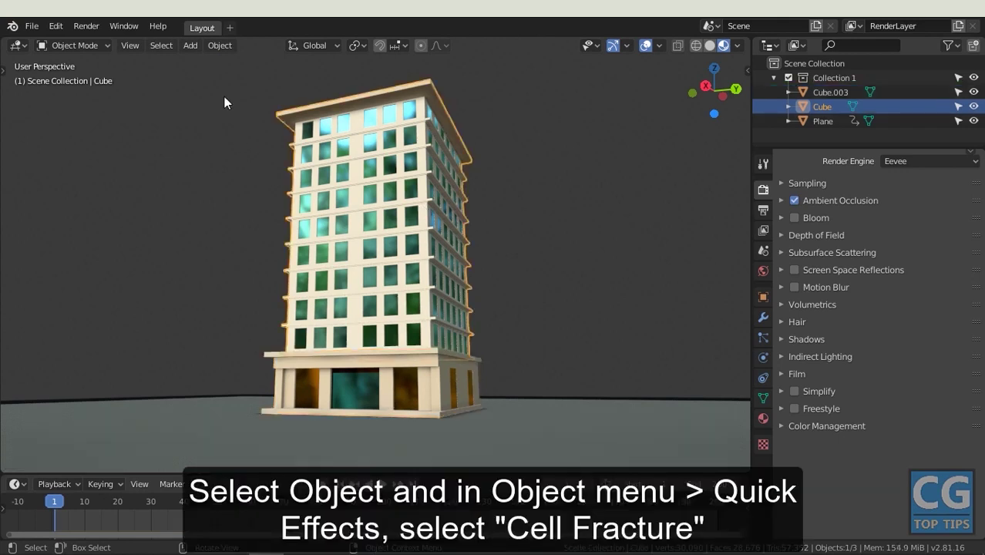
Shatter the tower Cube with Cell Fracture and delete the original tower
{"action": "left_click", "coordinate": [215, 46]}
{"action": "mouse_move", "coordinate": [249, 405]}
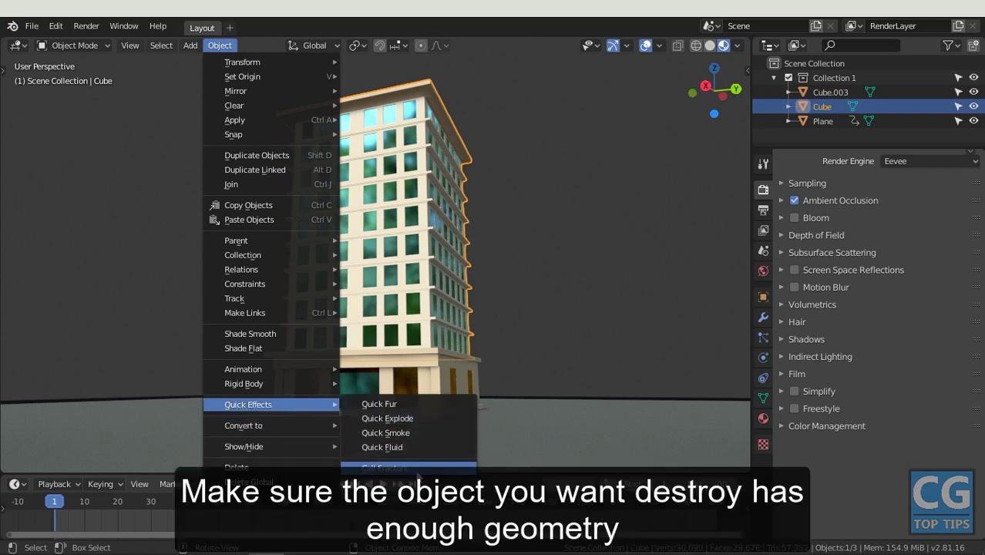
{"action": "left_click", "coordinate": [394, 467]}
{"action": "left_click_drag", "start_coordinate": [409, 152], "coordinate": [409, 49]}
{"action": "left_click", "coordinate": [417, 424]}
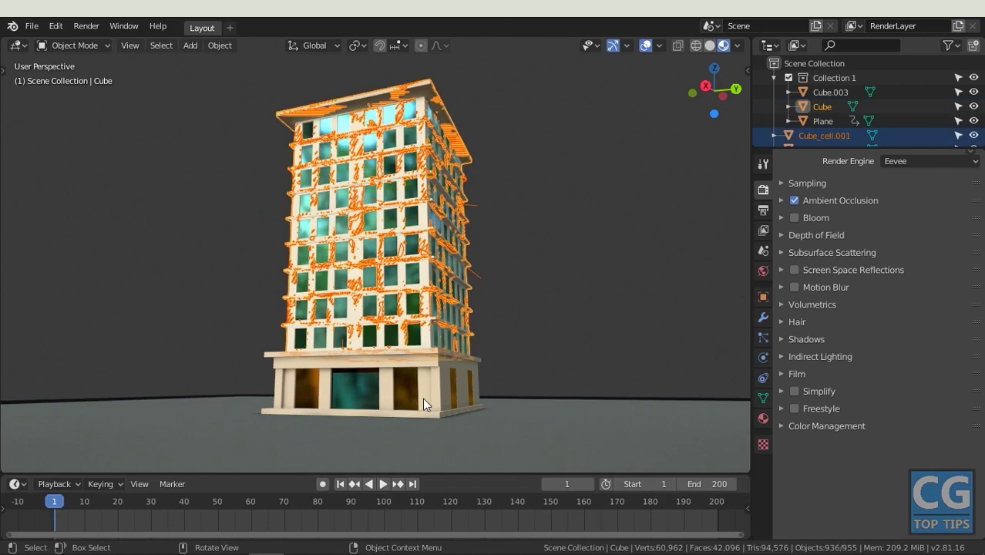
{"action": "left_click", "coordinate": [543, 273]}
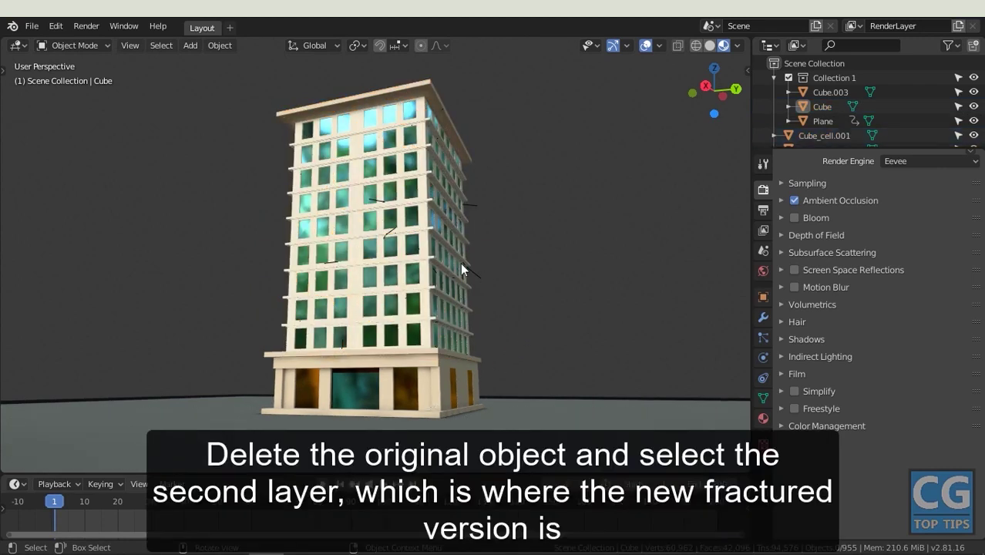
{"action": "left_click", "coordinate": [426, 243]}
{"action": "key", "text": "x"}
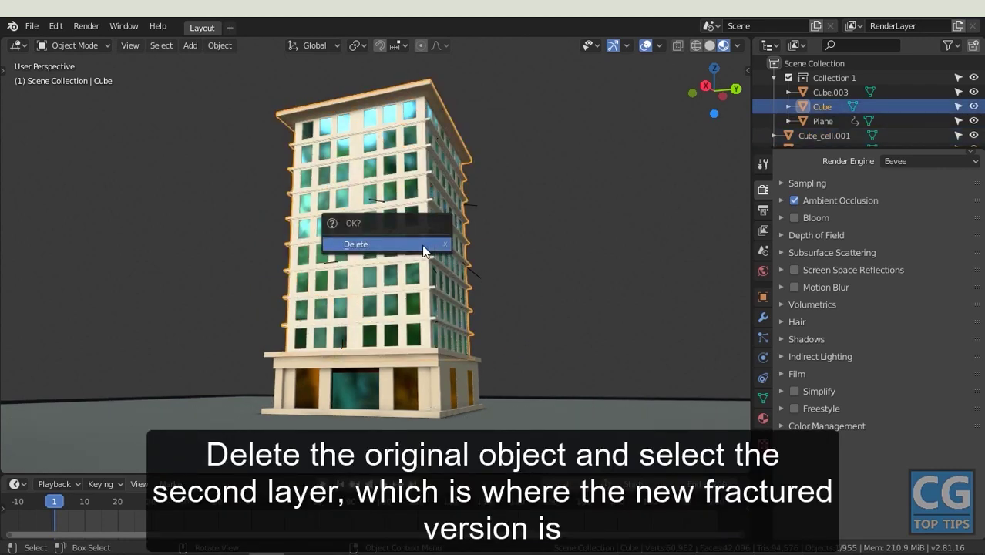
{"action": "left_click", "coordinate": [422, 246]}
Make all Cube_cell pieces active rigid bodies and play the collapse animation
{"action": "left_click_drag", "start_coordinate": [518, 58], "coordinate": [225, 344]}
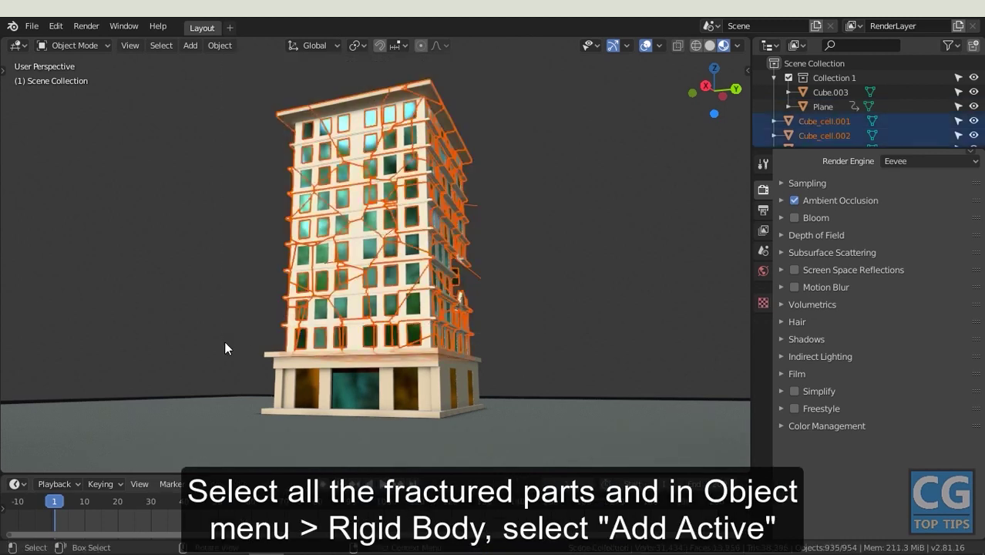
{"action": "left_click", "coordinate": [219, 45]}
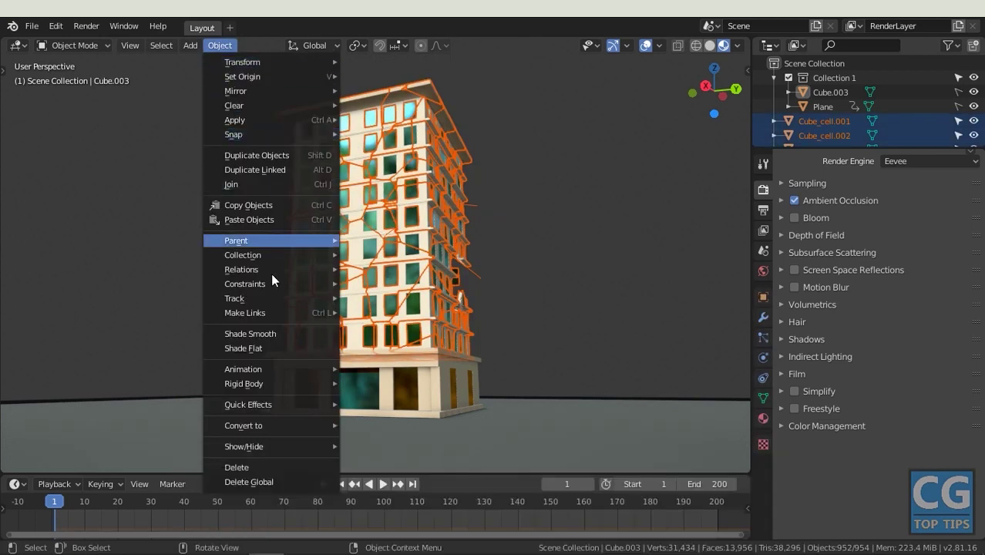
{"action": "mouse_move", "coordinate": [243, 383]}
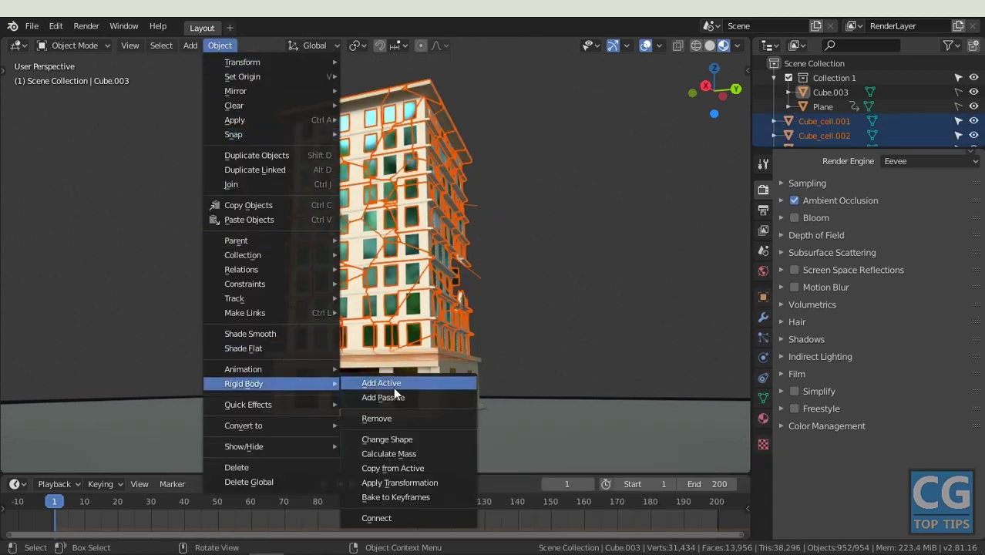
{"action": "left_click", "coordinate": [393, 385]}
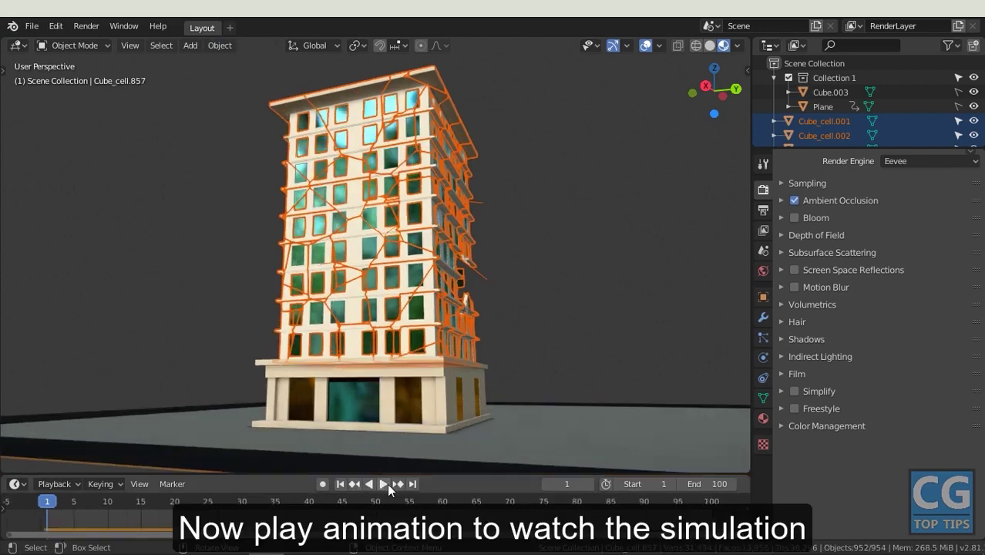
{"action": "left_click", "coordinate": [385, 484]}
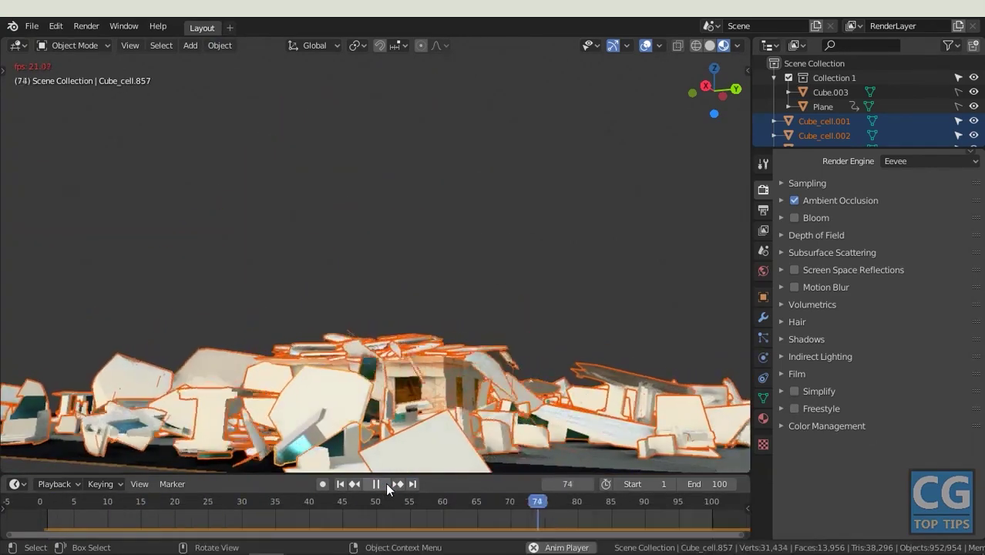
{"action": "middle_click_drag", "start_coordinate": [605, 279], "coordinate": [546, 168]}
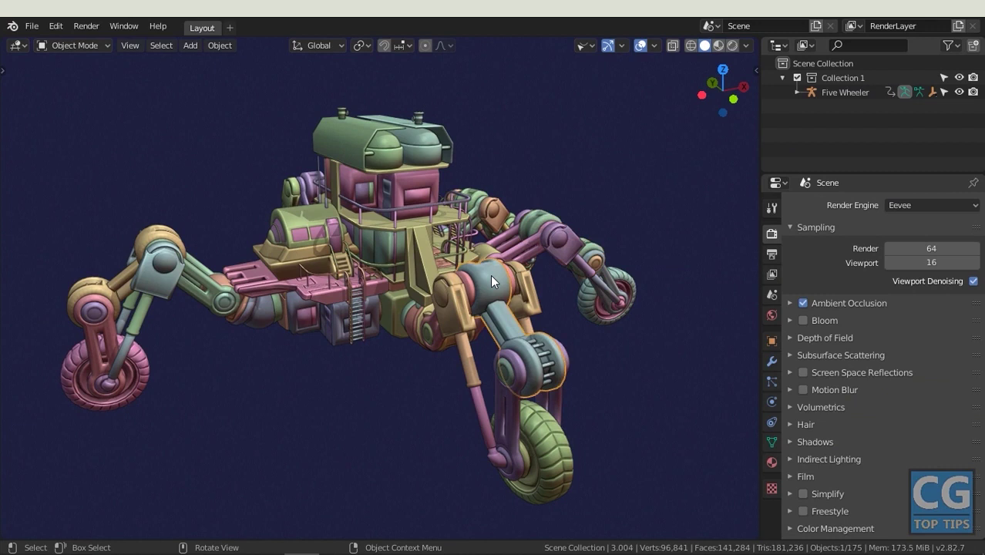
Reveal the pink wheel Plane.013 in the outliner and turn off its selectability
{"action": "left_click", "coordinate": [333, 282]}
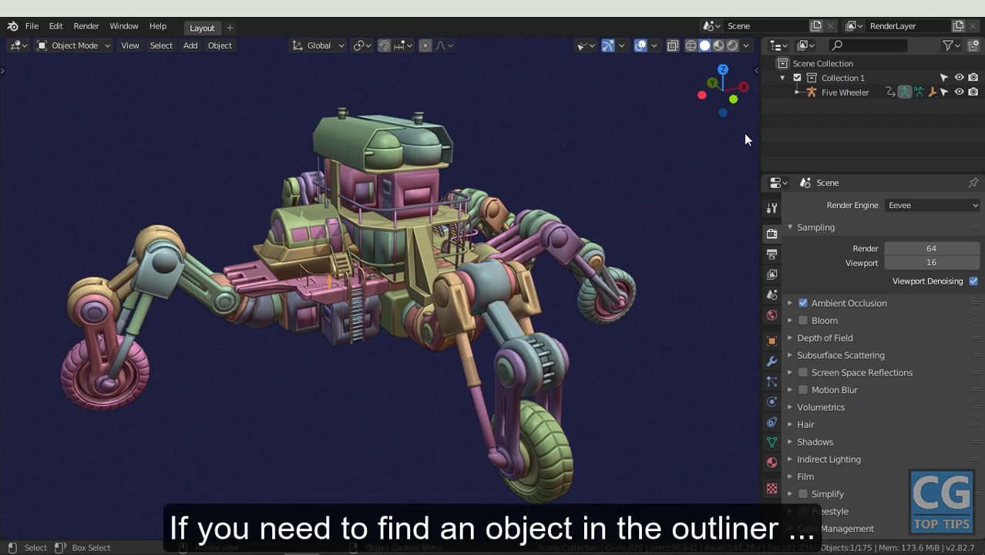
{"action": "left_click", "coordinate": [797, 92]}
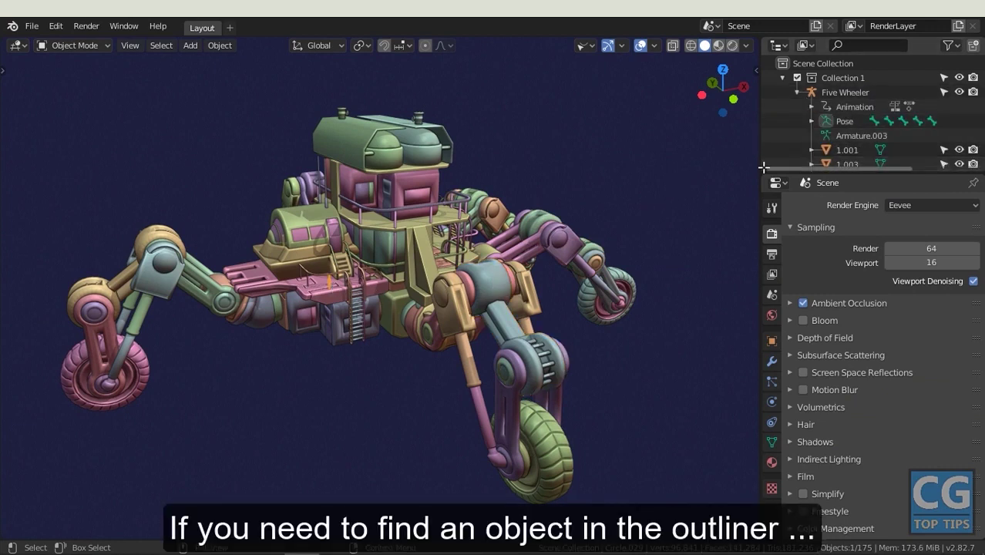
{"action": "left_click_drag", "start_coordinate": [763, 167], "coordinate": [785, 197]}
{"action": "mouse_move", "coordinate": [982, 136]}
{"action": "left_mouse_down"}
{"action": "mouse_move", "coordinate": [982, 274]}
{"action": "mouse_move", "coordinate": [982, 62]}
{"action": "left_mouse_up"}
{"action": "left_click", "coordinate": [422, 185]}
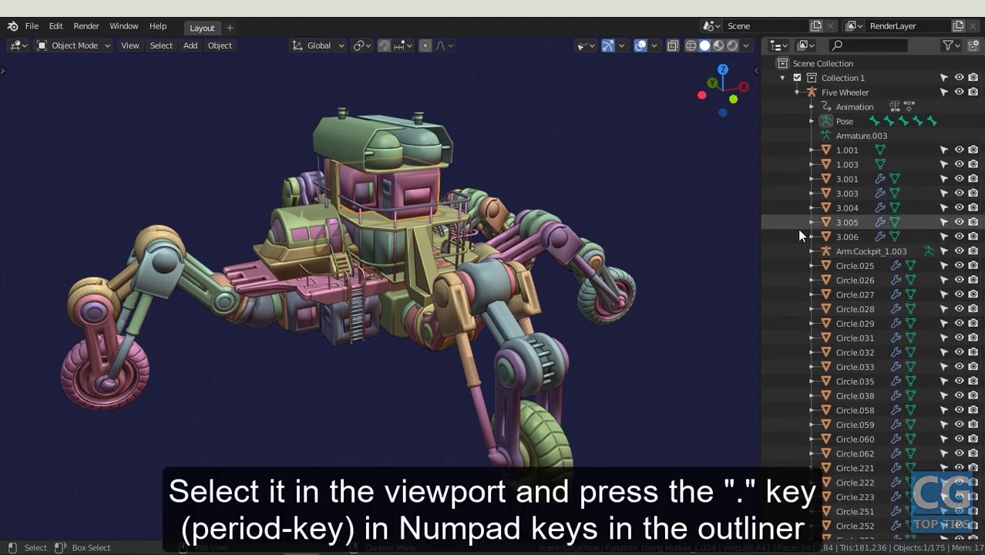
{"action": "key", "text": "KP_Decimal"}
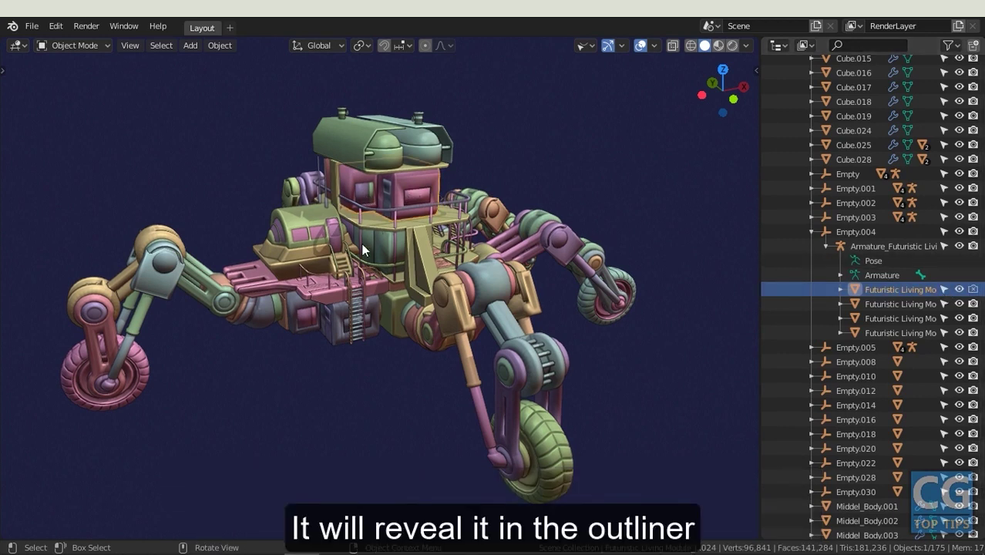
{"action": "left_click", "coordinate": [145, 376]}
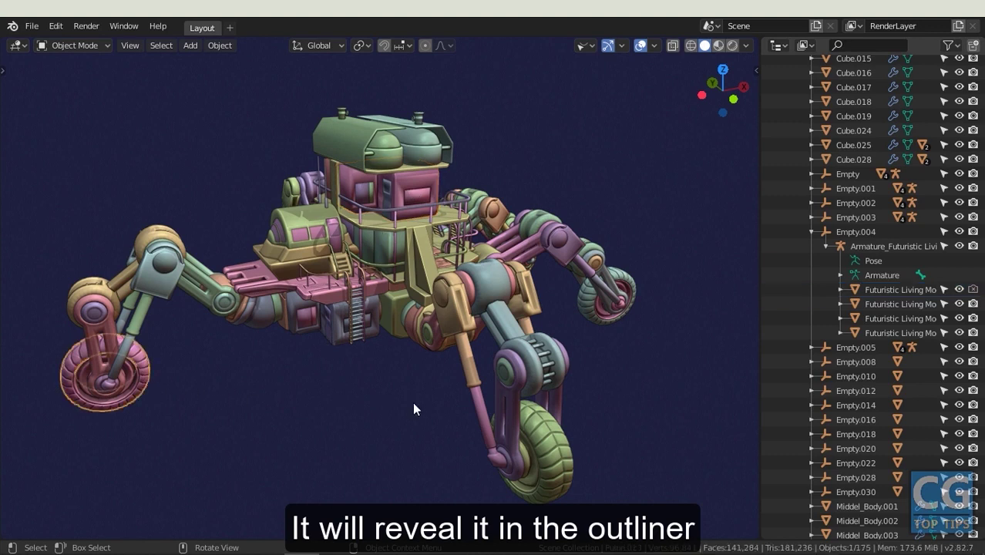
{"action": "key", "text": "period"}
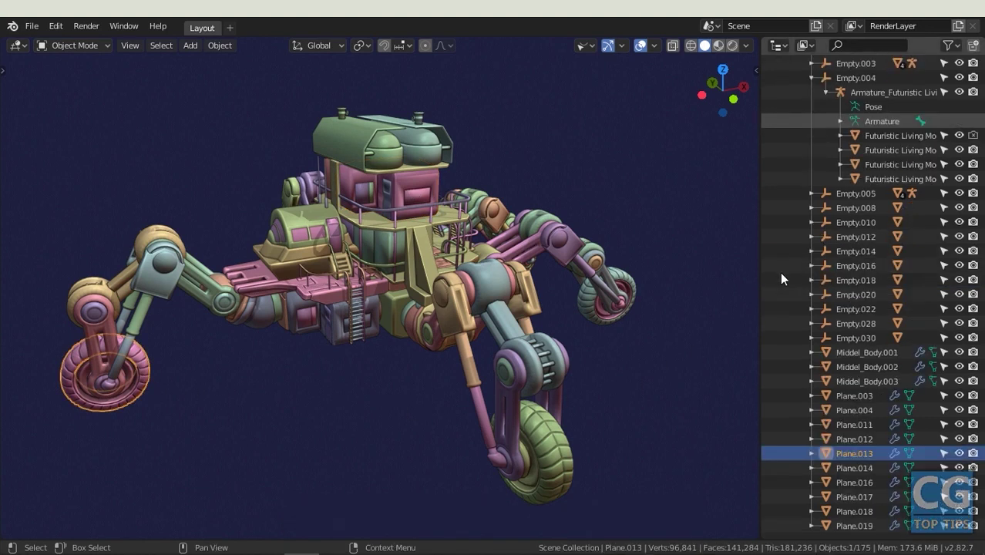
{"action": "left_click", "coordinate": [942, 453]}
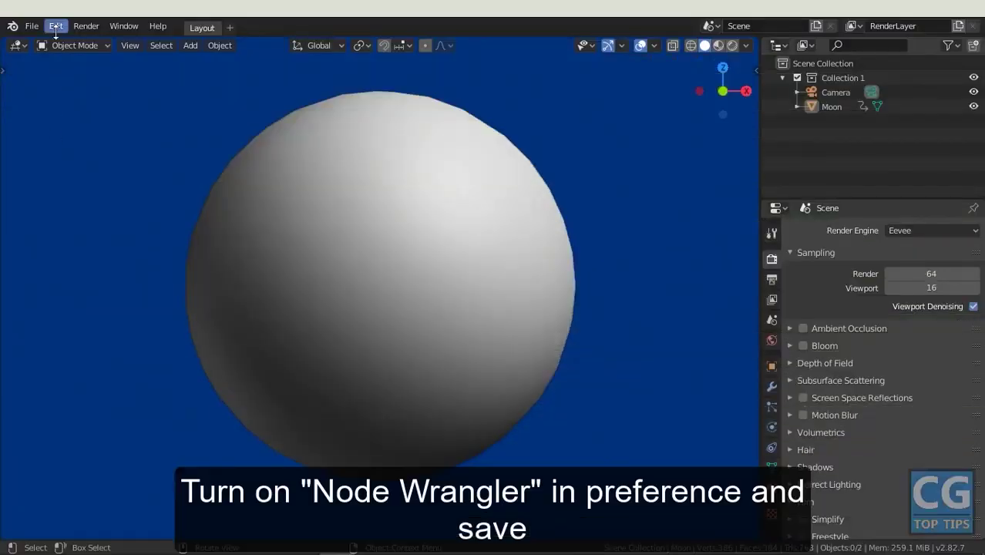
Enable Node: Node Wrangler via a 'wr' add-on search, then split the 3D view top and bottom
{"action": "left_click", "coordinate": [56, 28]}
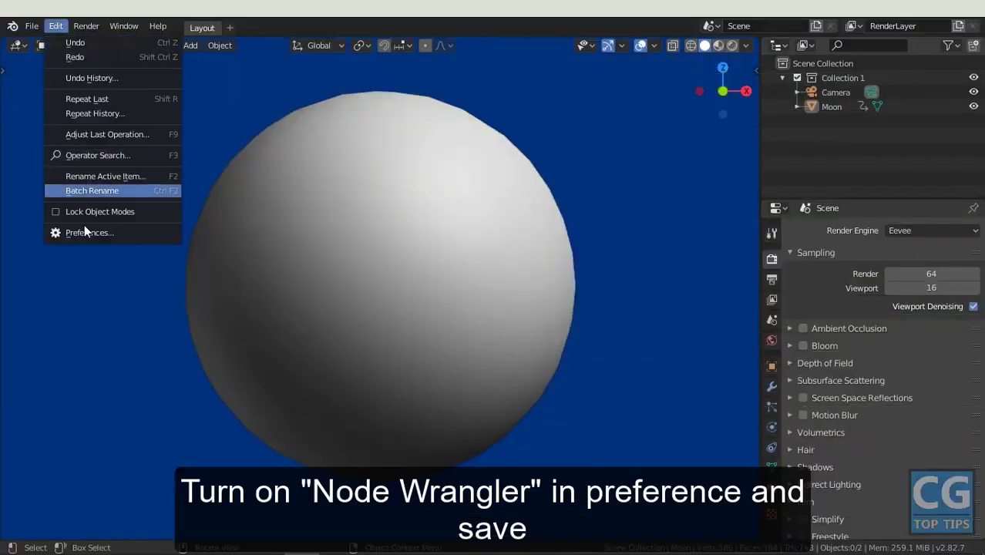
{"action": "left_click", "coordinate": [84, 228]}
{"action": "left_click", "coordinate": [84, 203]}
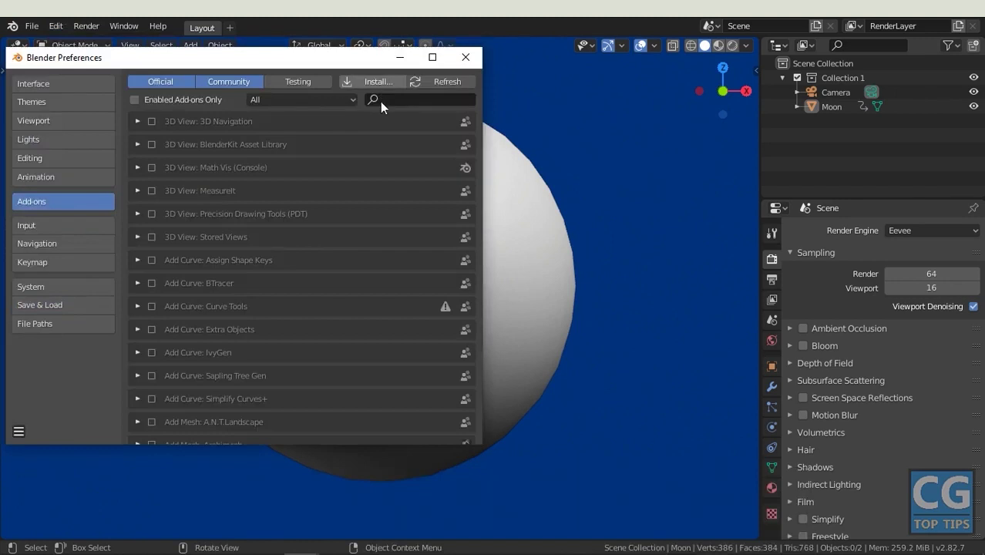
{"action": "left_click", "coordinate": [389, 100]}
{"action": "type", "text": "wrang"}
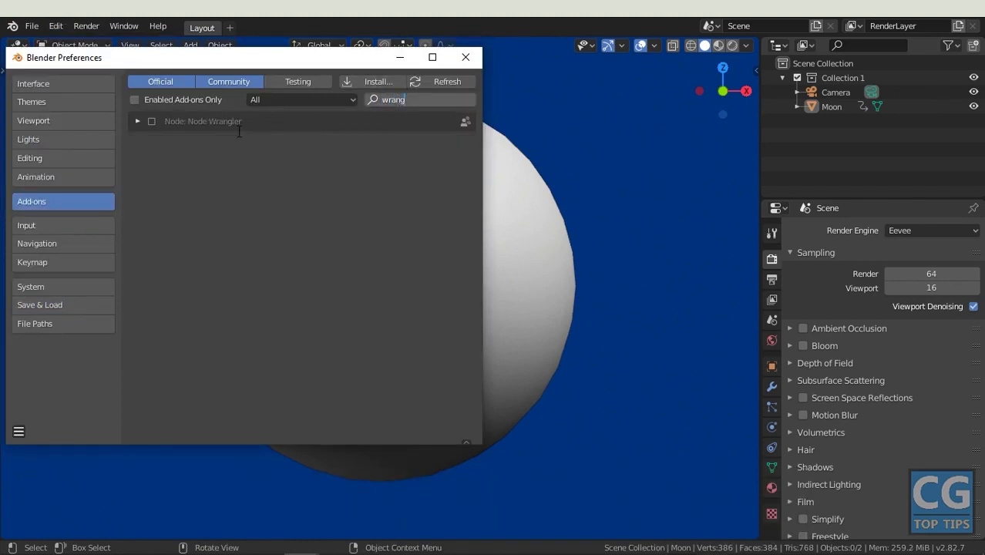
{"action": "left_click", "coordinate": [152, 120]}
{"action": "left_click", "coordinate": [151, 121]}
{"action": "left_click", "coordinate": [465, 57]}
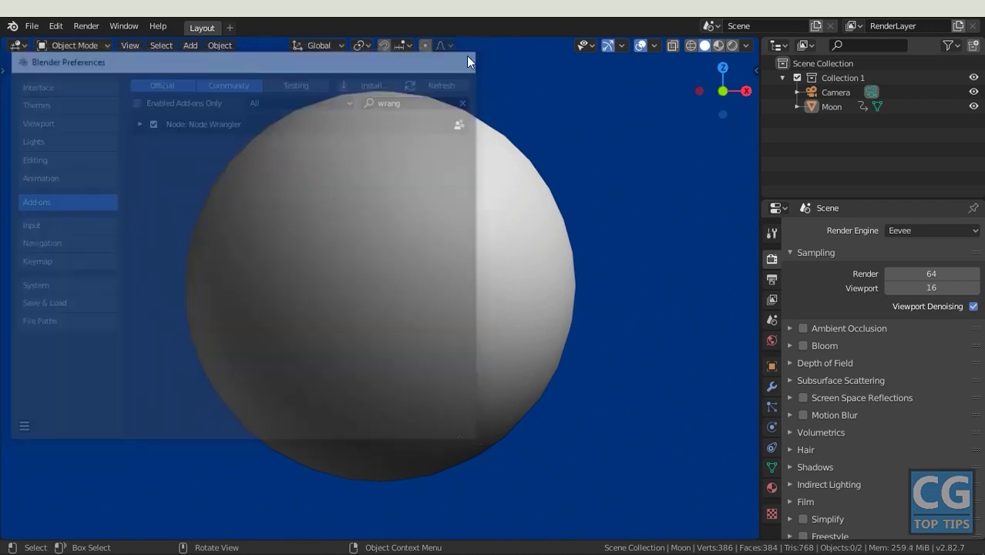
{"action": "left_click_drag", "start_coordinate": [5, 538], "coordinate": [75, 282]}
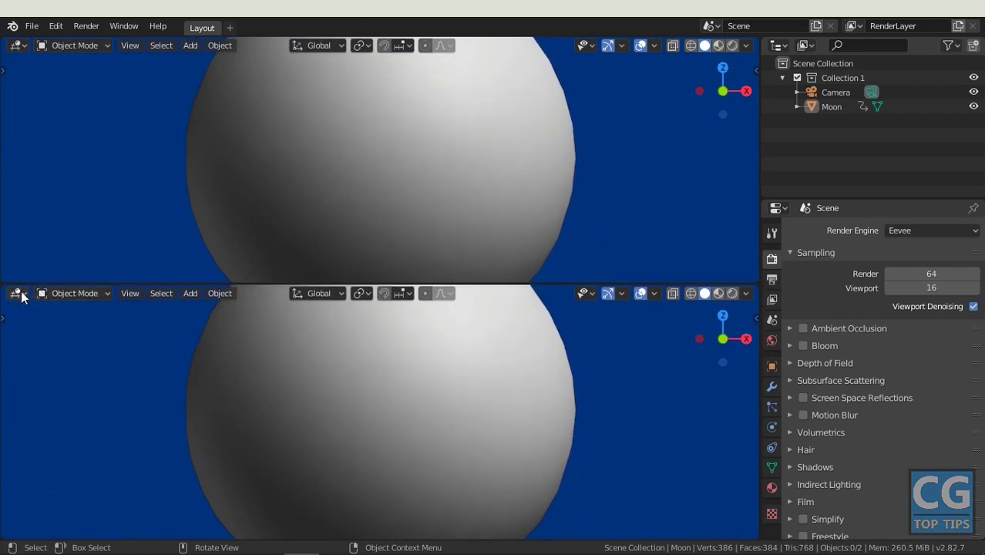
Turn the lower area into the Shader Editor with the Principled BSDF node in view
{"action": "left_click", "coordinate": [17, 293]}
{"action": "left_click", "coordinate": [50, 393]}
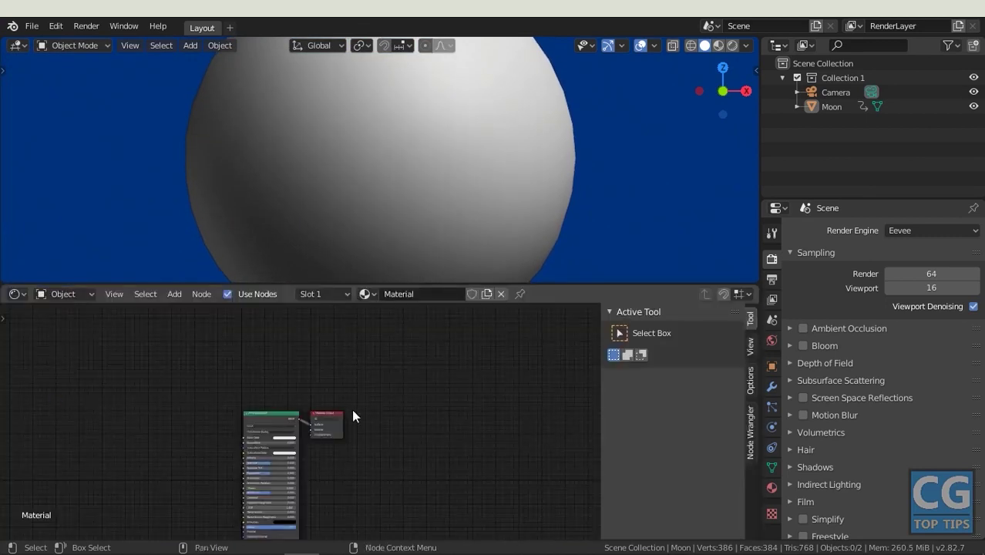
{"action": "middle_click_drag", "start_coordinate": [353, 416], "coordinate": [512, 409]}
{"action": "scroll", "coordinate": [371, 437], "scroll_direction": "up", "scroll_amount": 4}
{"action": "scroll", "coordinate": [371, 437], "scroll_direction": "up", "scroll_amount": 1}
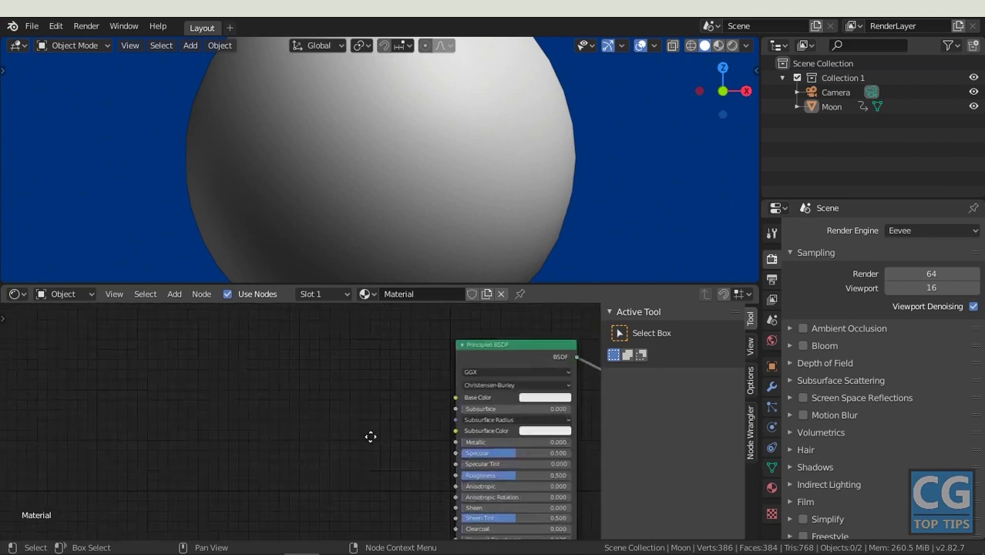
{"action": "middle_click_drag", "start_coordinate": [371, 437], "coordinate": [360, 449]}
{"action": "scroll", "coordinate": [516, 149], "scroll_direction": "down", "scroll_amount": 4}
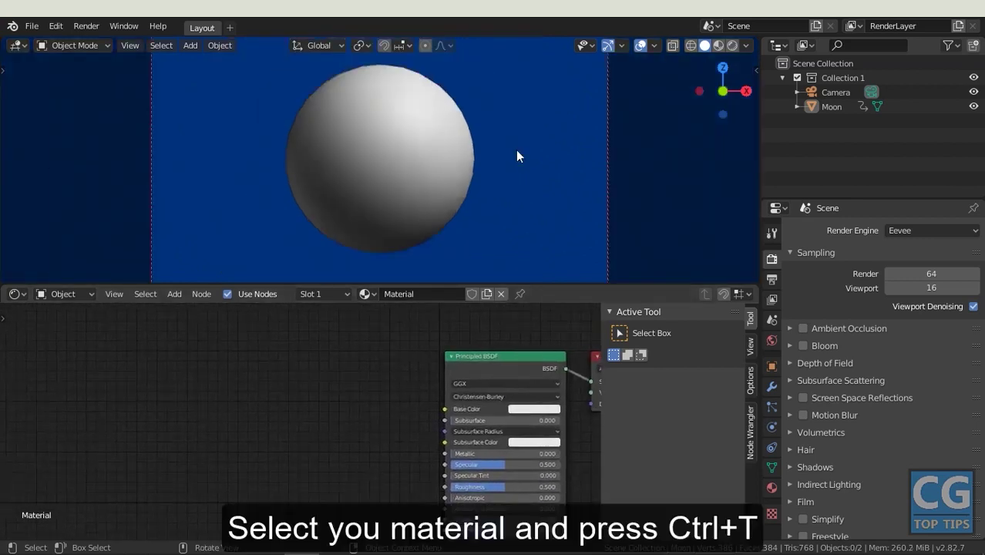
Add Texture Coordinate, Mapping and Image Texture nodes to the Principled BSDF with Ctrl+T
{"action": "left_click", "coordinate": [485, 364]}
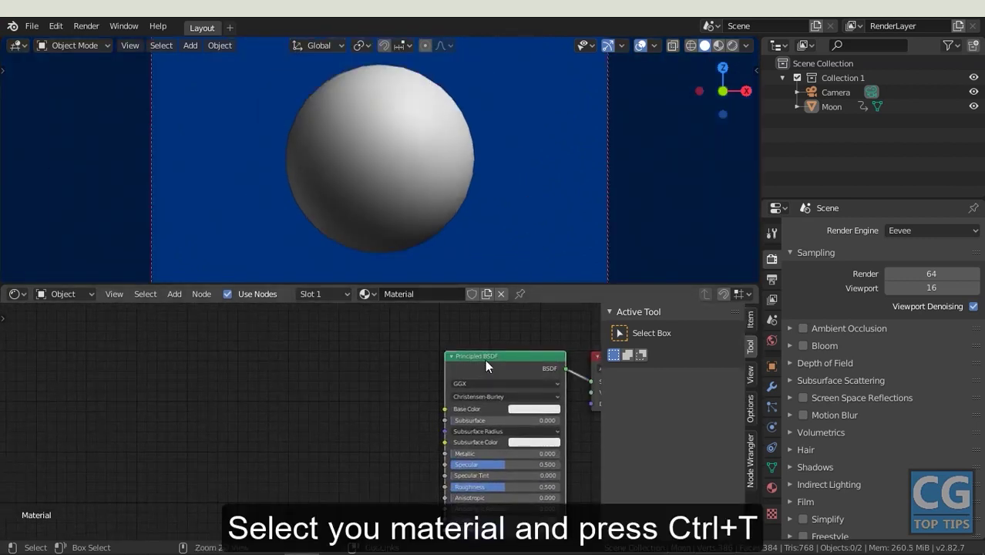
{"action": "key", "text": "ctrl+t"}
{"action": "key", "text": "g"}
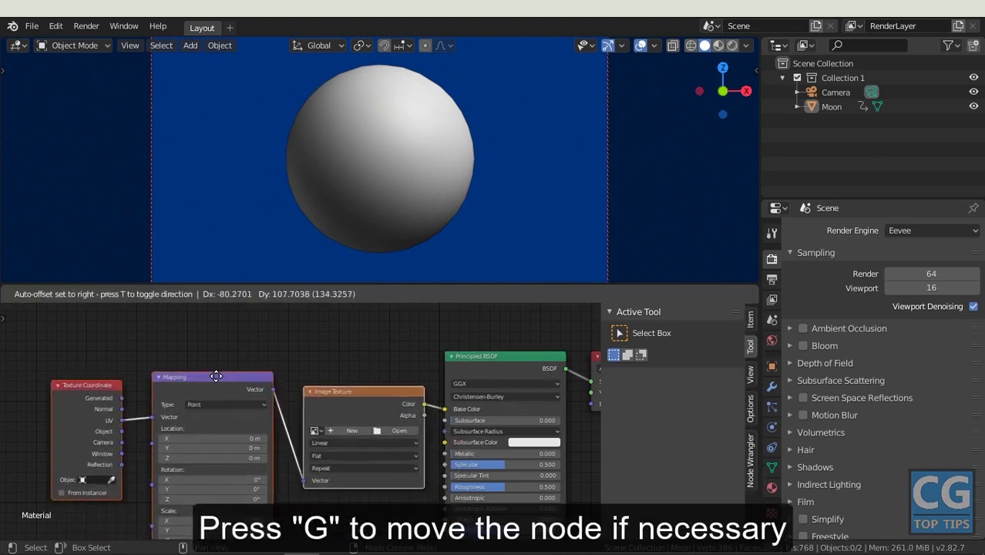
{"action": "left_click", "coordinate": [201, 358]}
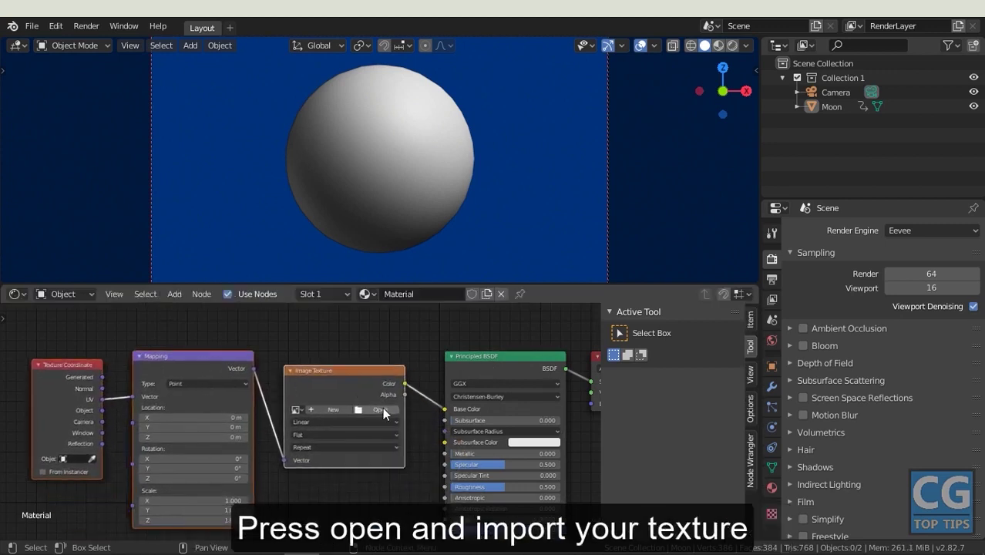
{"action": "left_click", "coordinate": [381, 409]}
Load Diffuse_2K.png into the Image Texture node and maximise the 3D view on the moon
{"action": "left_click", "coordinate": [361, 193]}
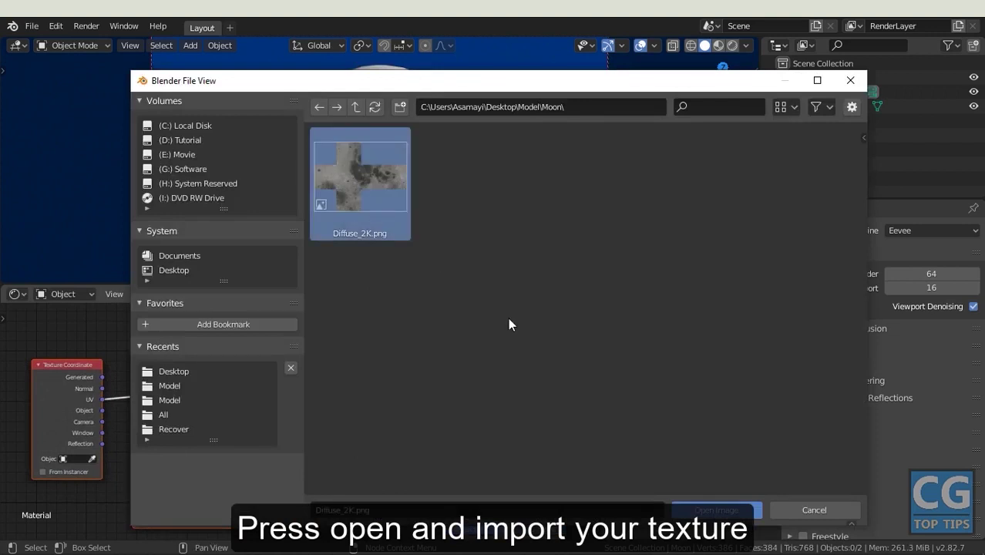
{"action": "left_click", "coordinate": [715, 511]}
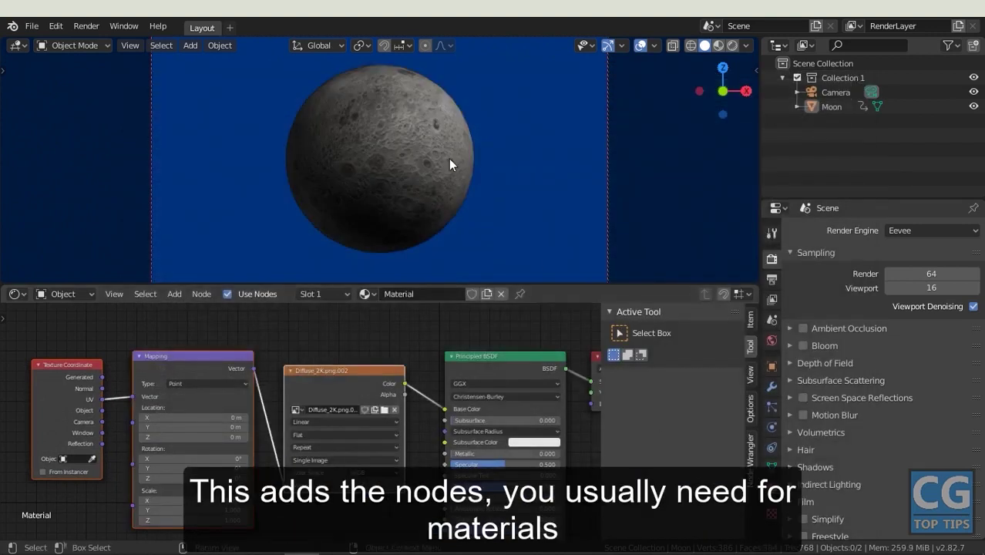
{"action": "middle_click_drag", "start_coordinate": [474, 141], "coordinate": [450, 144]}
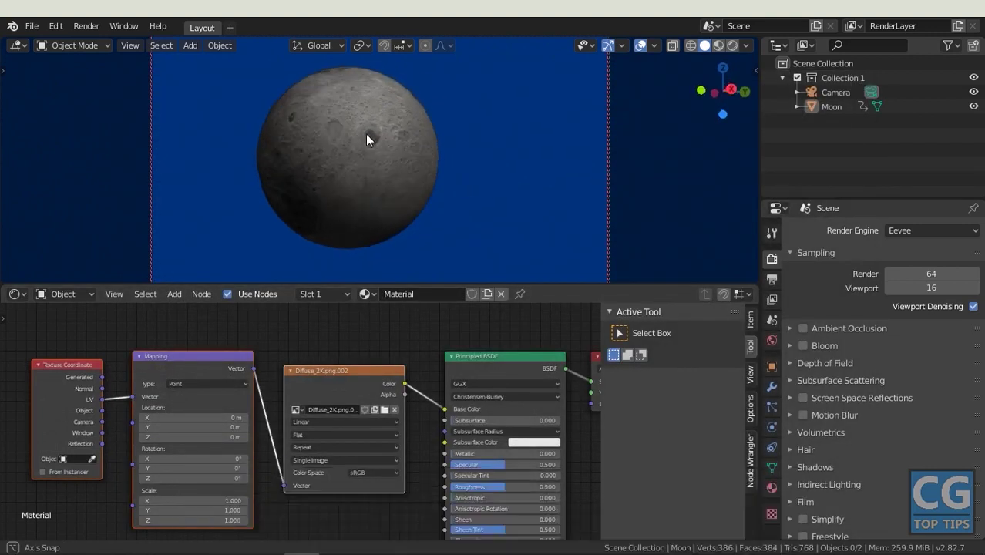
{"action": "key", "text": "ctrl+space"}
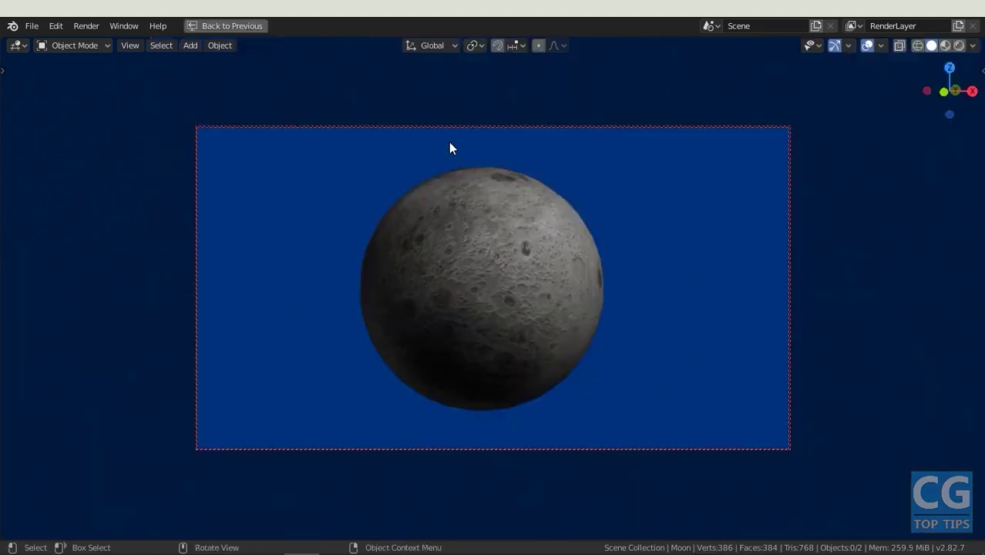
{"action": "scroll", "coordinate": [557, 238], "scroll_direction": "up", "scroll_amount": 1}
{"action": "scroll", "coordinate": [559, 240], "scroll_direction": "up", "scroll_amount": 1}
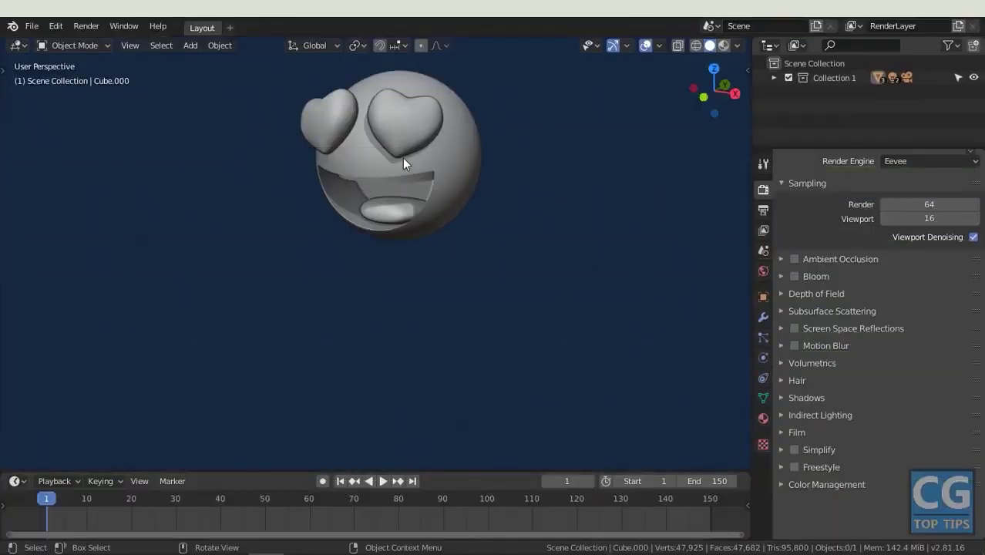
{"action": "left_click", "coordinate": [403, 159]}
Add Quick Fluid to the heart-eyes emoji, bake the domain, and play the liquid settling
{"action": "left_click", "coordinate": [220, 45]}
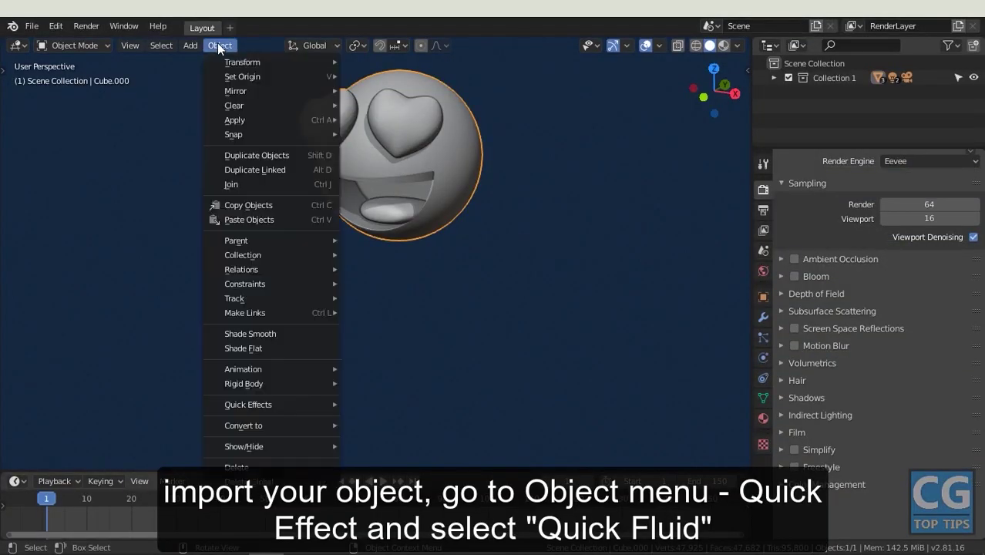
{"action": "mouse_move", "coordinate": [248, 405]}
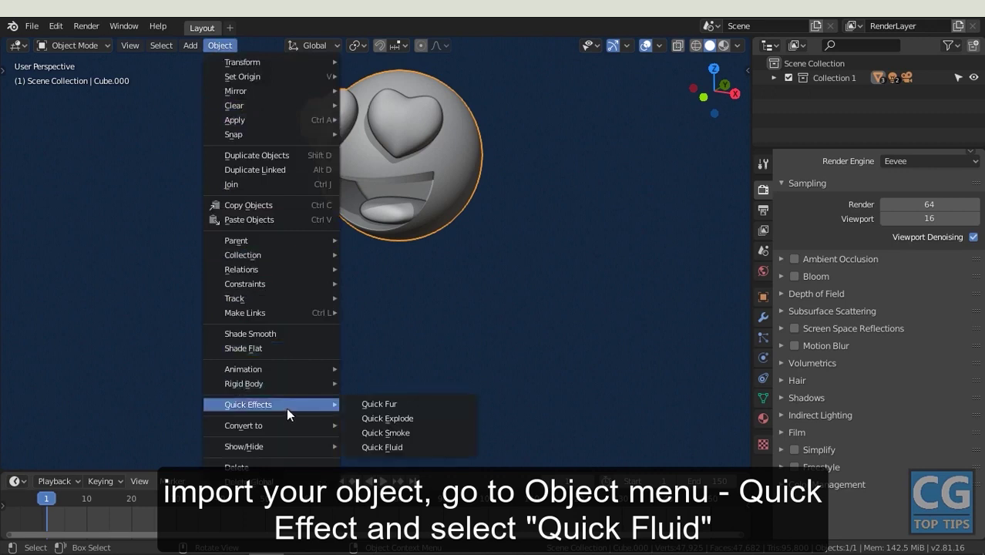
{"action": "left_click", "coordinate": [394, 444]}
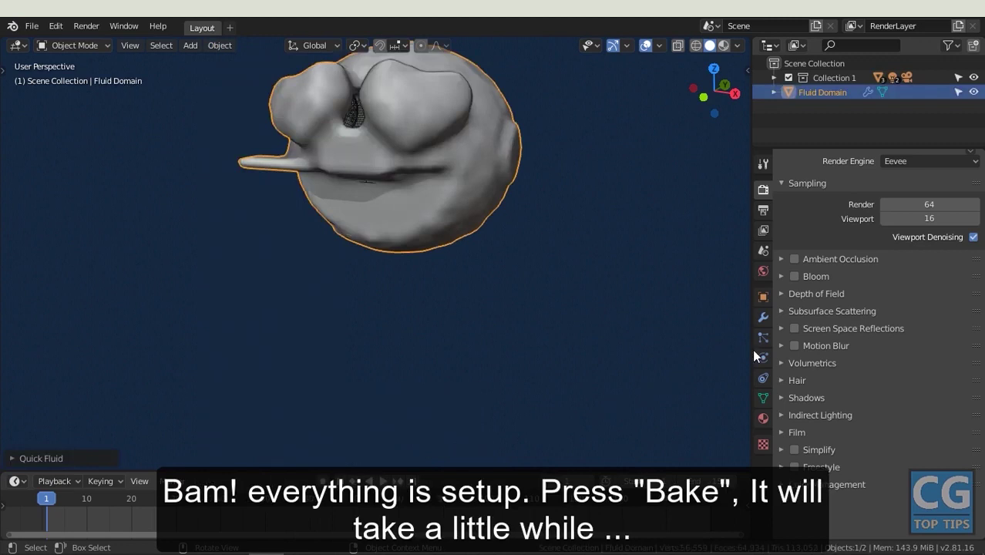
{"action": "left_click", "coordinate": [759, 356]}
{"action": "scroll", "coordinate": [915, 338], "scroll_direction": "down", "scroll_amount": 3}
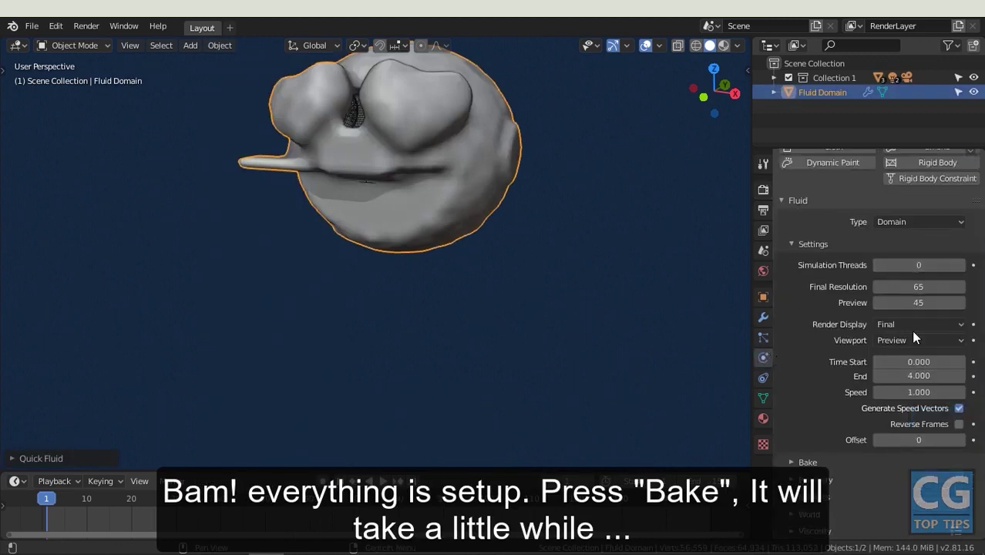
{"action": "left_click", "coordinate": [800, 462]}
{"action": "scroll", "coordinate": [799, 463], "scroll_direction": "down", "scroll_amount": 2}
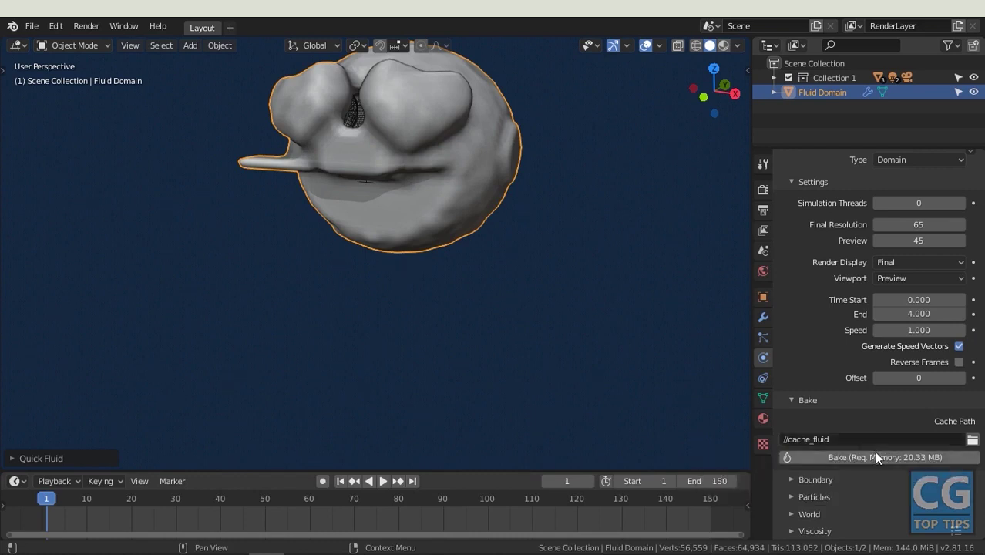
{"action": "left_click", "coordinate": [876, 456]}
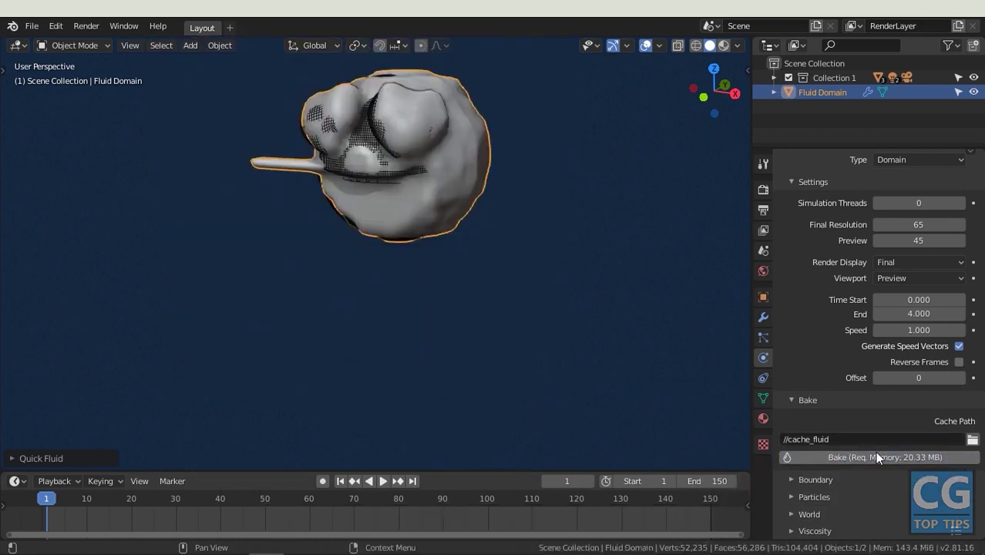
{"action": "left_click", "coordinate": [385, 480]}
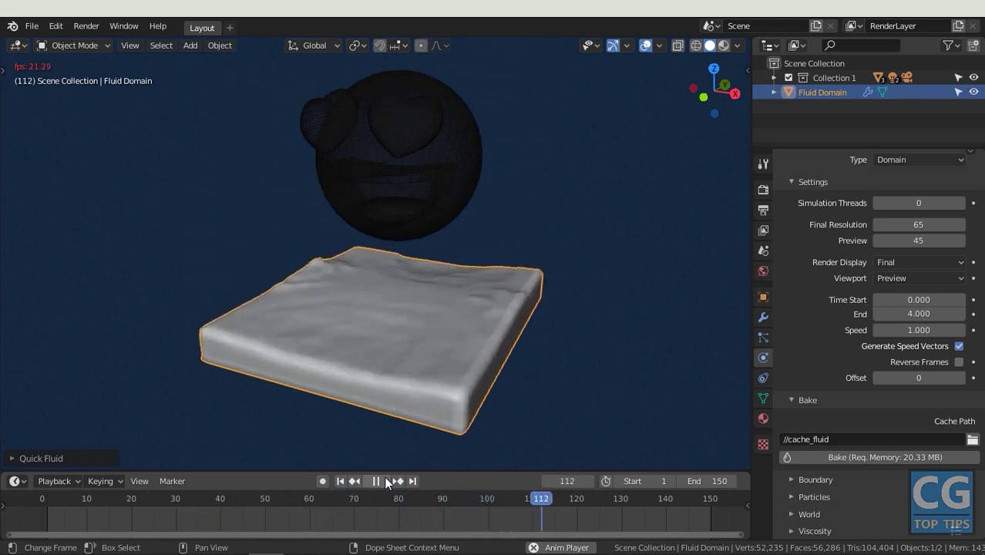
{"action": "key", "text": "Escape"}
{"action": "left_click", "coordinate": [388, 346]}
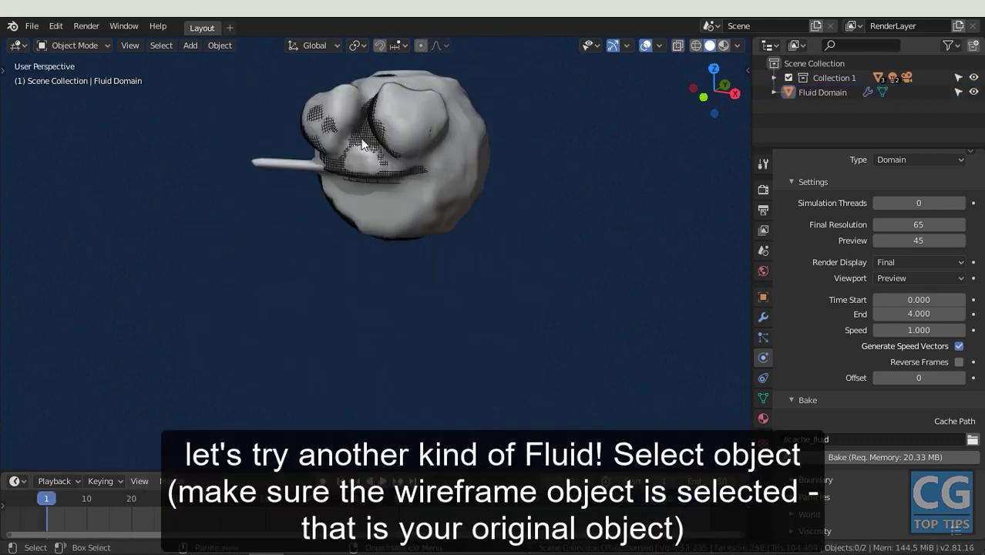
Set Cube.000's fluid type to Inflow, rebake the Fluid Domain, and play the simulation
{"action": "left_click", "coordinate": [365, 142]}
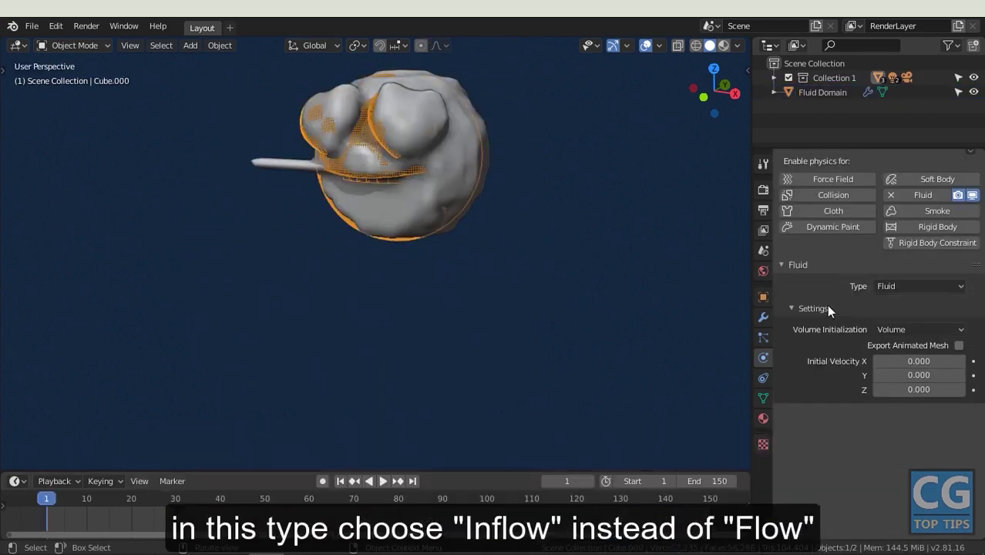
{"action": "left_click", "coordinate": [932, 286]}
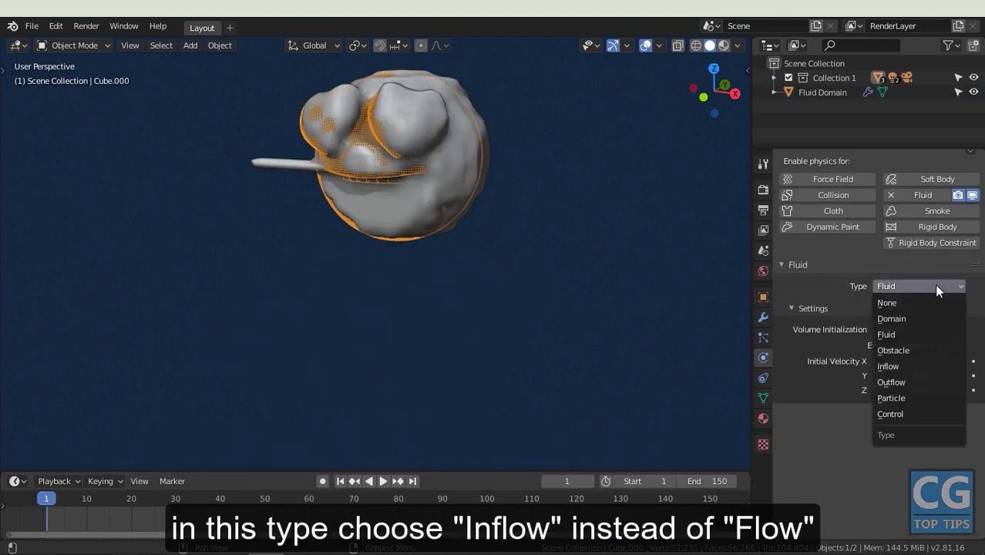
{"action": "left_click", "coordinate": [904, 367]}
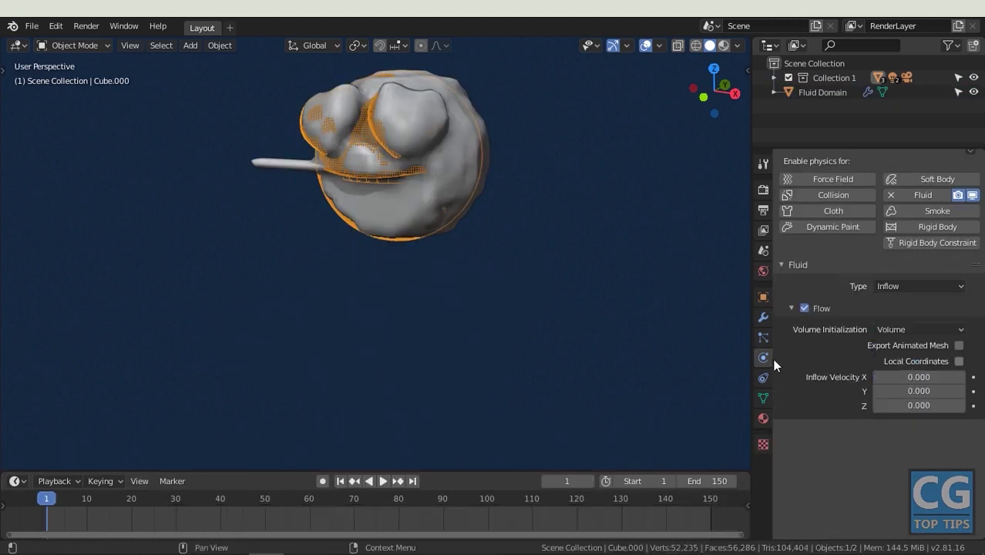
{"action": "left_click", "coordinate": [438, 172]}
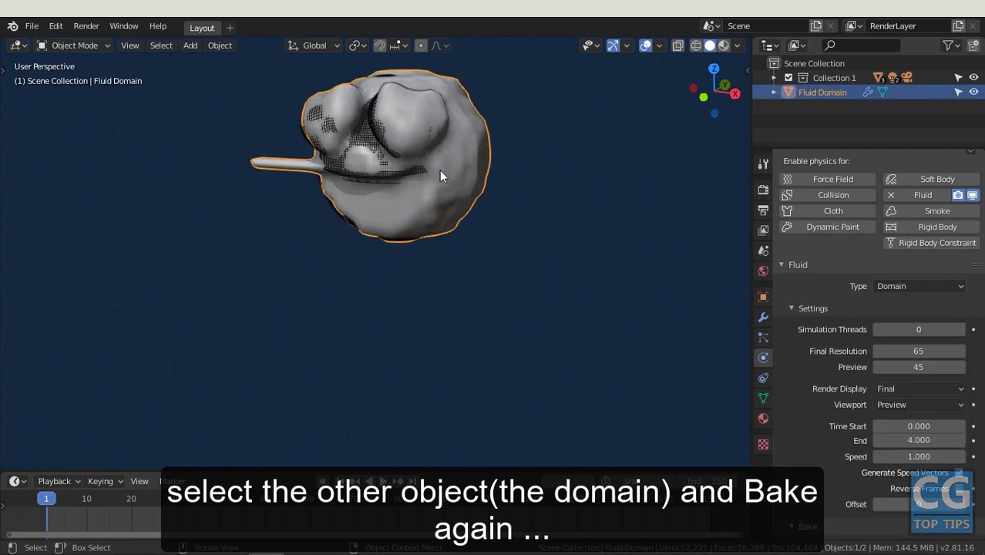
{"action": "scroll", "coordinate": [893, 360], "scroll_direction": "down", "scroll_amount": 4}
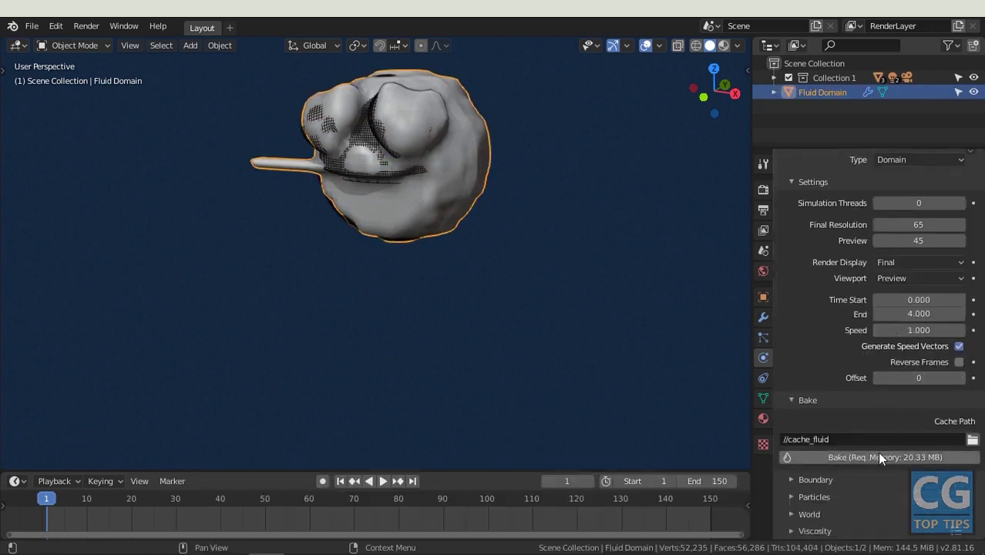
{"action": "left_click", "coordinate": [868, 456]}
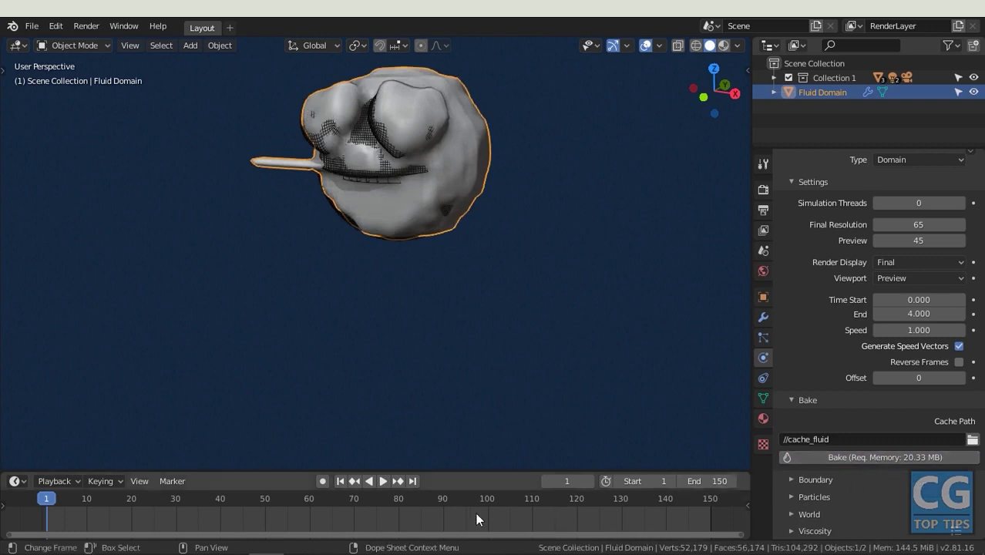
{"action": "left_click", "coordinate": [380, 482]}
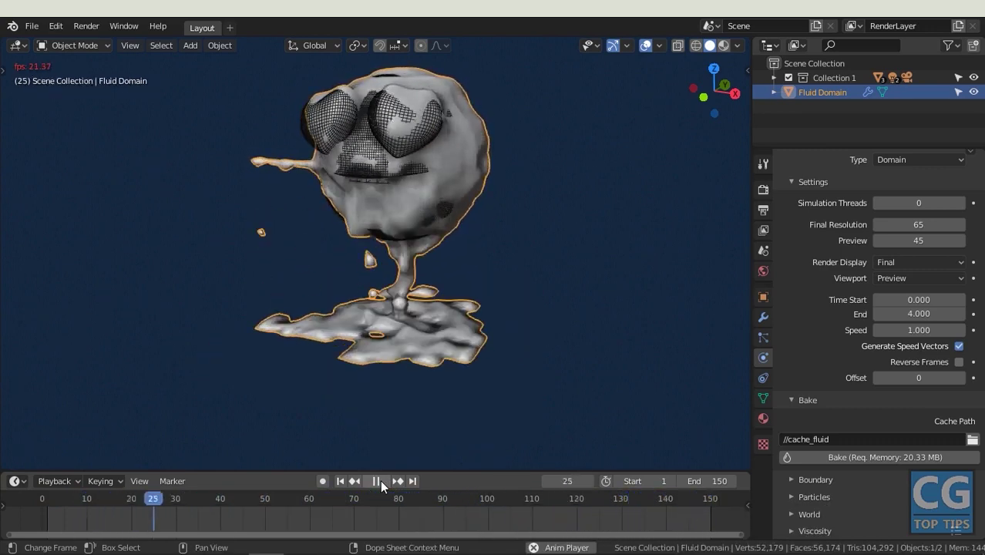
{"action": "left_click", "coordinate": [387, 447]}
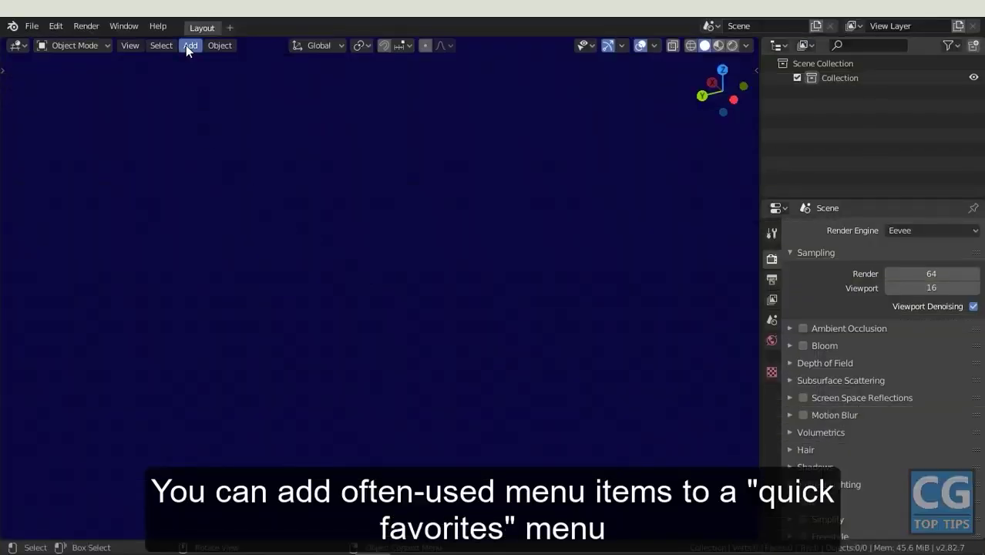
{"action": "left_click", "coordinate": [187, 45]}
{"action": "mouse_move", "coordinate": [210, 62]}
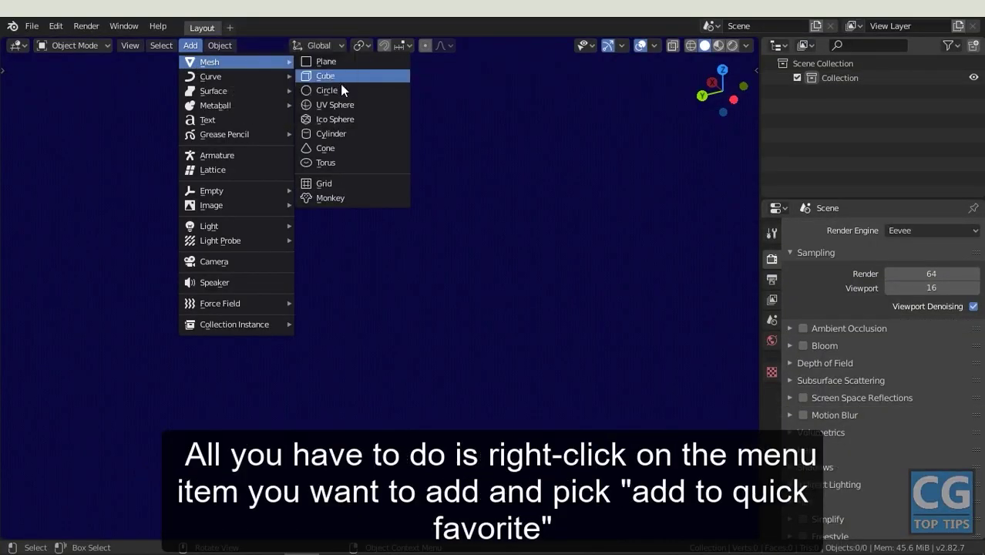
Add UV Sphere and Shade Smooth to Quick Favorites, then add a cube from it
{"action": "right_click", "coordinate": [343, 104]}
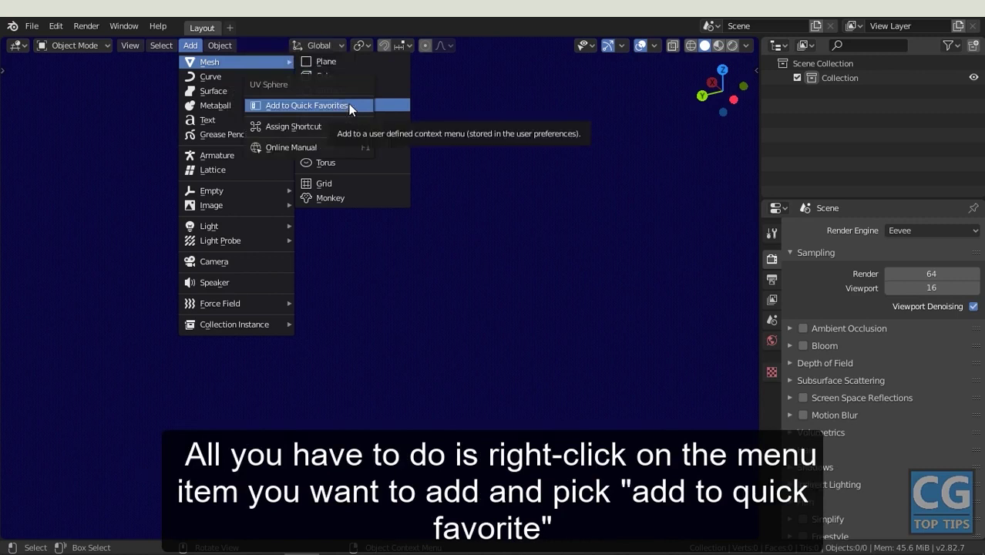
{"action": "left_click", "coordinate": [349, 105]}
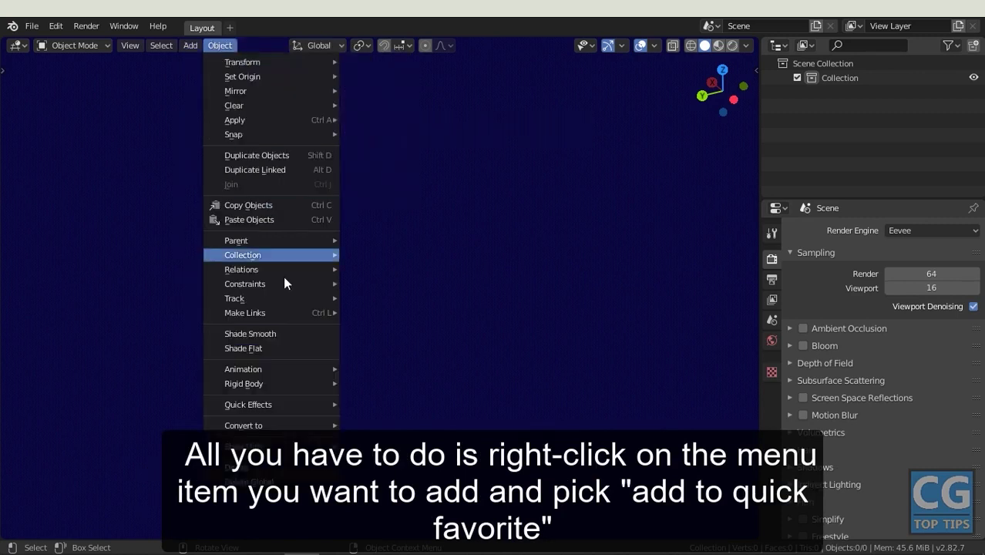
{"action": "right_click", "coordinate": [276, 336]}
{"action": "left_click", "coordinate": [271, 342]}
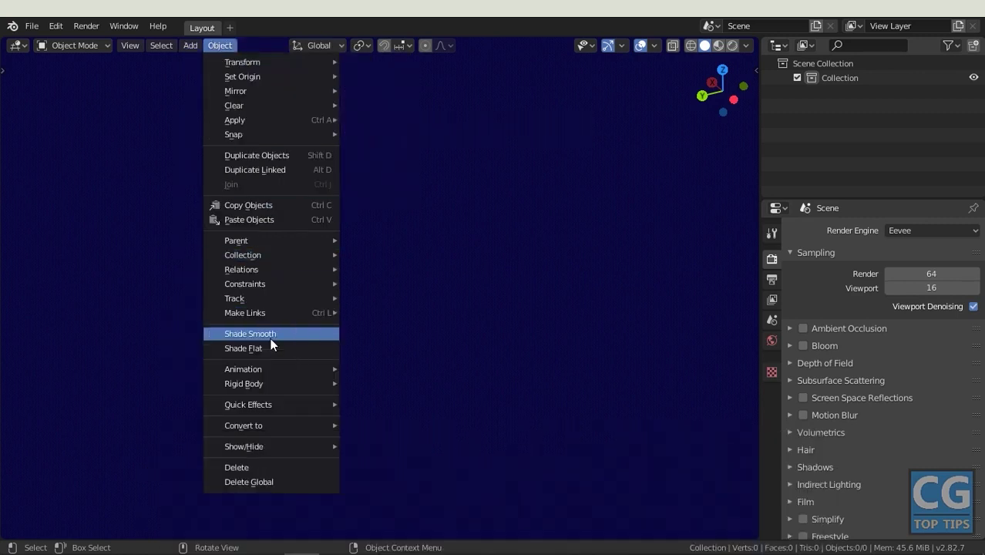
{"action": "key", "text": "q"}
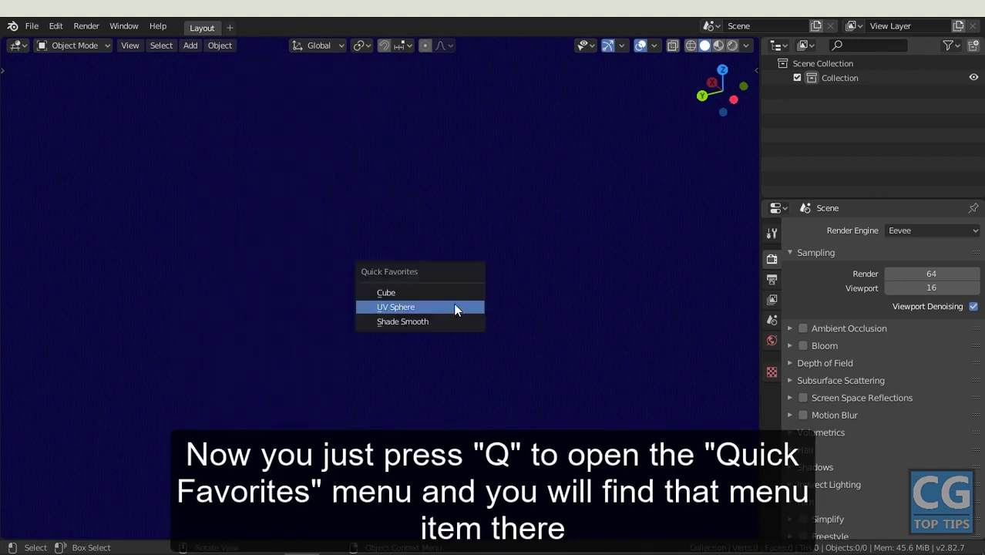
{"action": "left_click", "coordinate": [445, 292]}
Add a UV sphere from Quick Favorites and raise it along the Z axis
{"action": "key", "text": "q"}
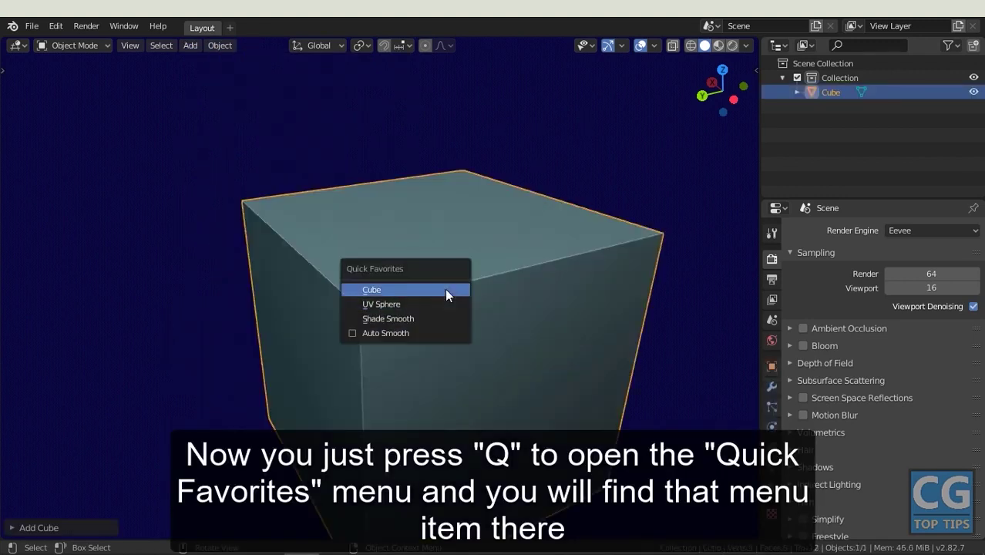
{"action": "left_click", "coordinate": [438, 306]}
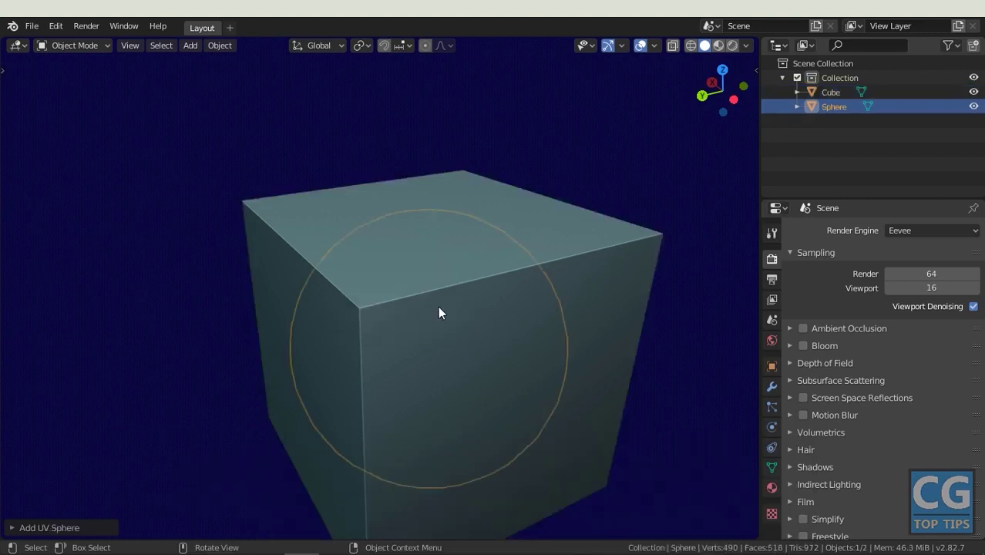
{"action": "key", "text": "g"}
{"action": "key", "text": "z"}
{"action": "left_click", "coordinate": [424, 234]}
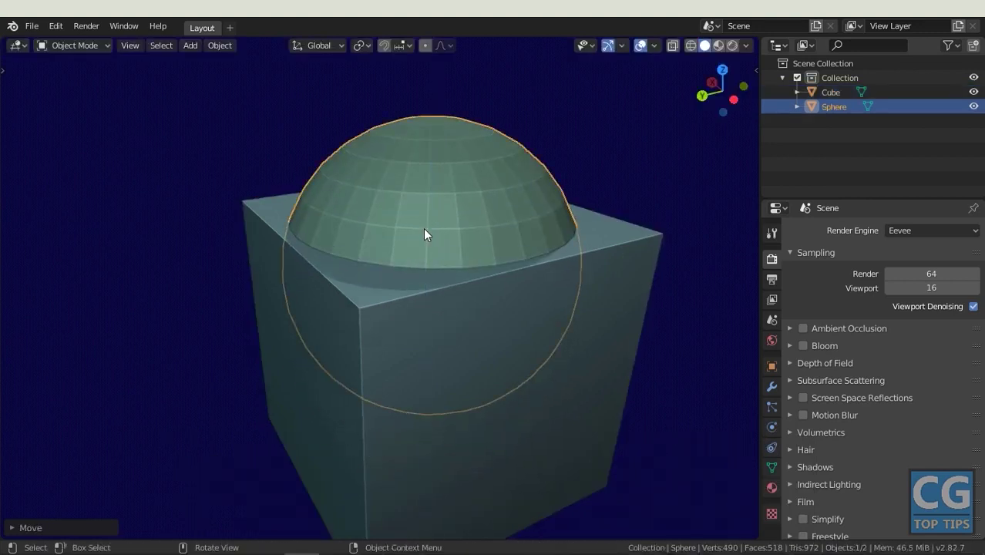
Add Auto Smooth, the Bevel modifier and the Boolean modifier to Quick Favorites
{"action": "left_click", "coordinate": [771, 467]}
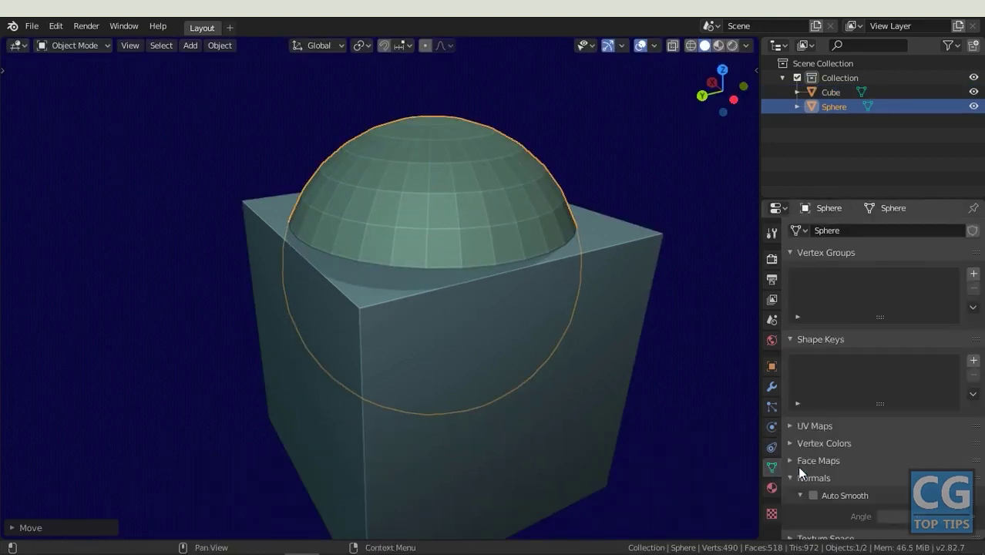
{"action": "right_click", "coordinate": [815, 495]}
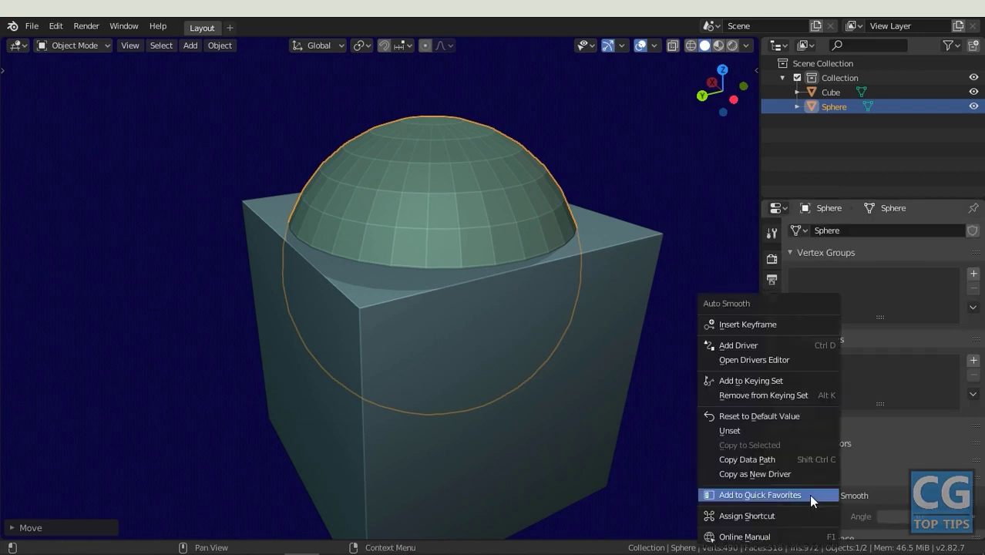
{"action": "left_click", "coordinate": [810, 495]}
{"action": "left_click", "coordinate": [772, 387]}
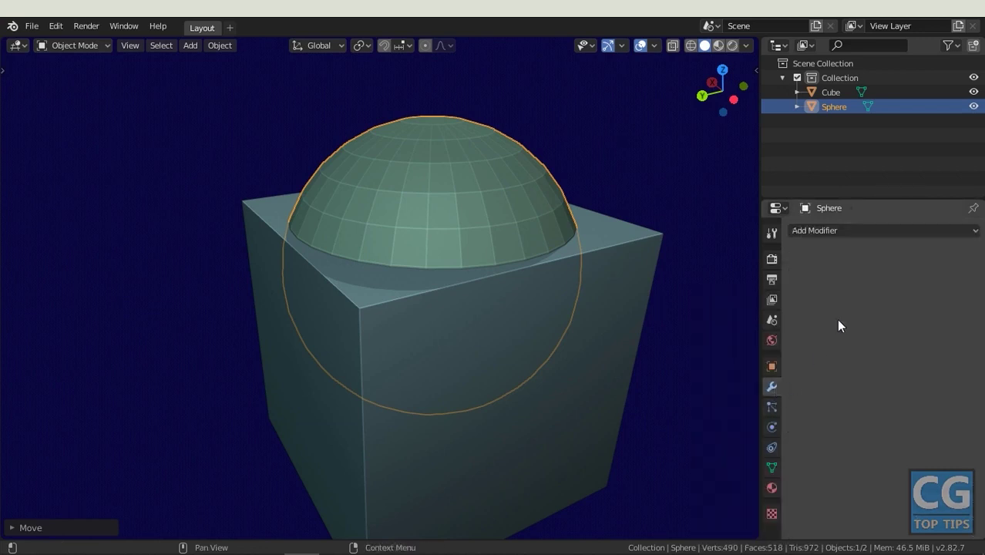
{"action": "left_click", "coordinate": [864, 230]}
{"action": "right_click", "coordinate": [688, 279]}
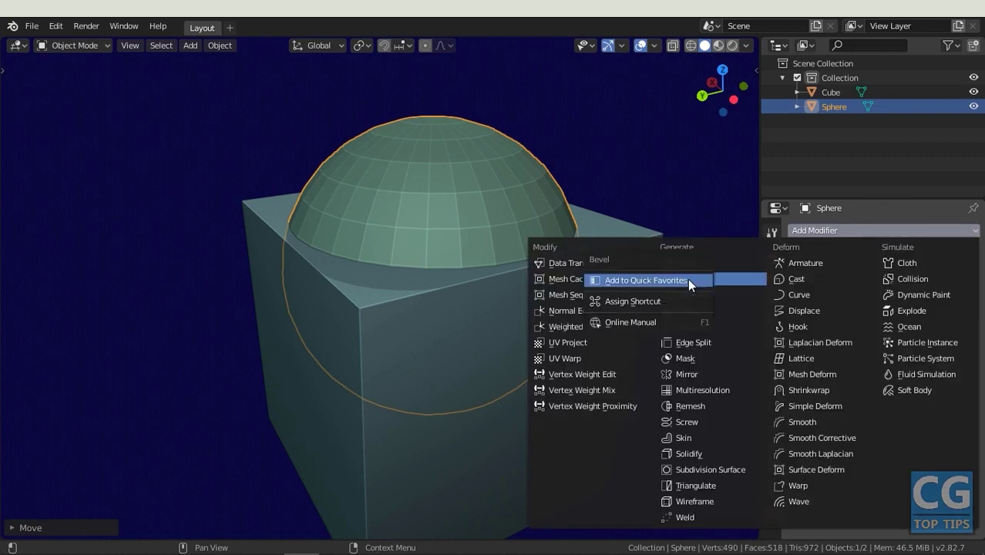
{"action": "left_click", "coordinate": [664, 277]}
{"action": "right_click", "coordinate": [690, 291]}
{"action": "left_click", "coordinate": [689, 292]}
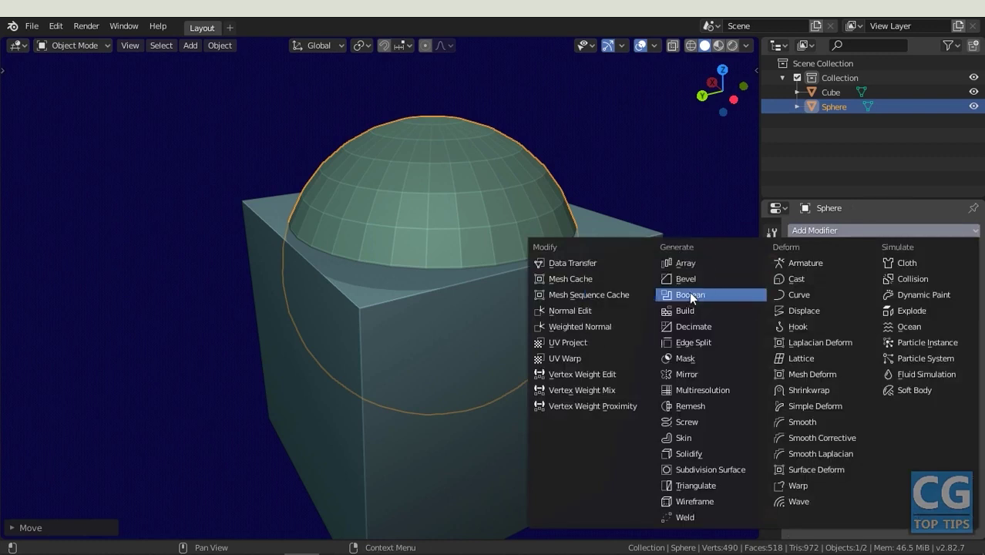
Give the cube a Boolean Difference with the sphere and apply it
{"action": "left_click", "coordinate": [677, 179]}
{"action": "left_click", "coordinate": [613, 280]}
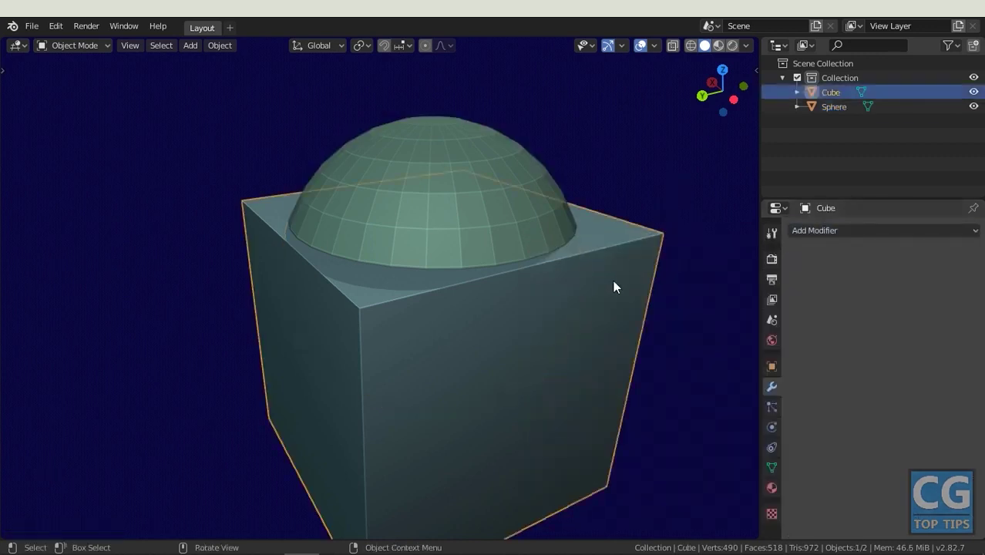
{"action": "key", "text": "q"}
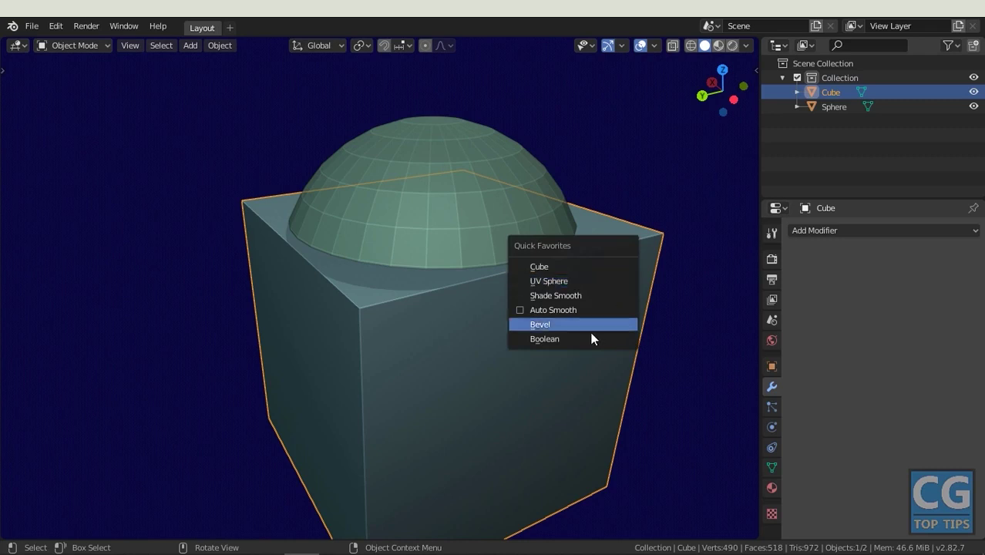
{"action": "left_click", "coordinate": [576, 339]}
{"action": "left_click", "coordinate": [970, 310]}
{"action": "left_click", "coordinate": [499, 162]}
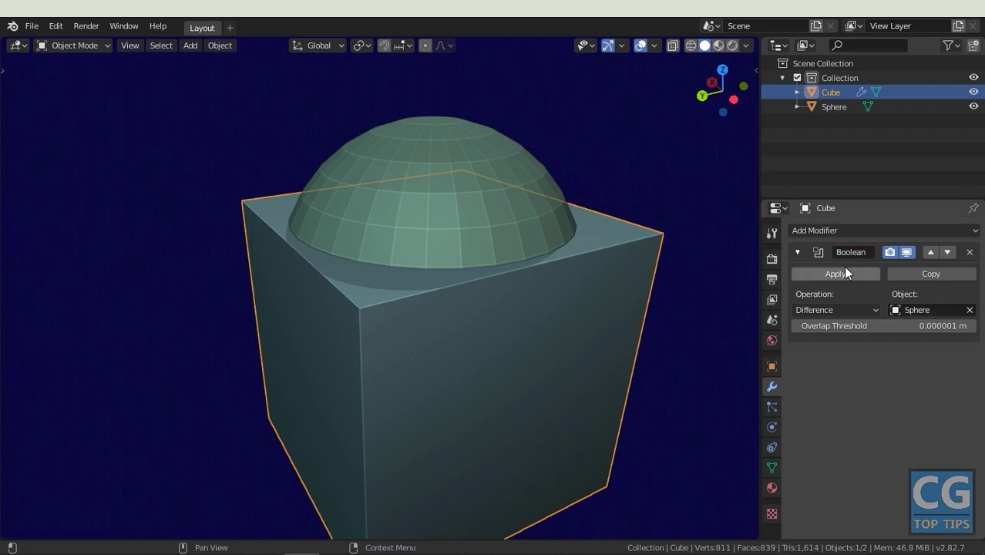
{"action": "left_click", "coordinate": [843, 266]}
Delete the sphere and view the bowl-shaped hollow in the cube
{"action": "left_click", "coordinate": [483, 181]}
{"action": "key", "text": "x"}
{"action": "left_click", "coordinate": [482, 179]}
{"action": "mouse_move", "coordinate": [480, 191]}
{"action": "middle_mouse_down"}
{"action": "mouse_move", "coordinate": [406, 218]}
{"action": "mouse_move", "coordinate": [510, 233]}
{"action": "middle_mouse_up"}
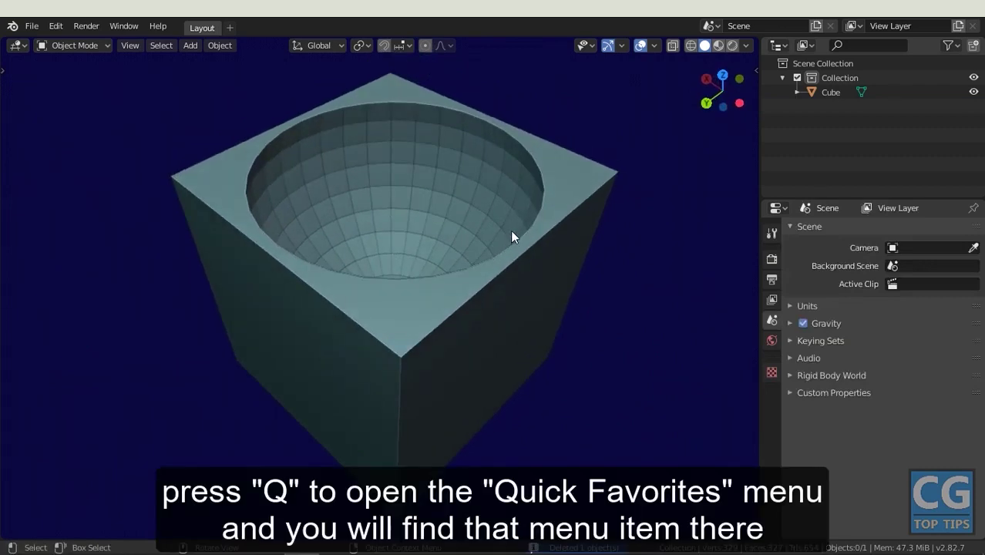
Bevel the cube, shade it smooth, and enable Auto Smooth from Quick Favorites
{"action": "left_click", "coordinate": [511, 231]}
{"action": "key", "text": "q"}
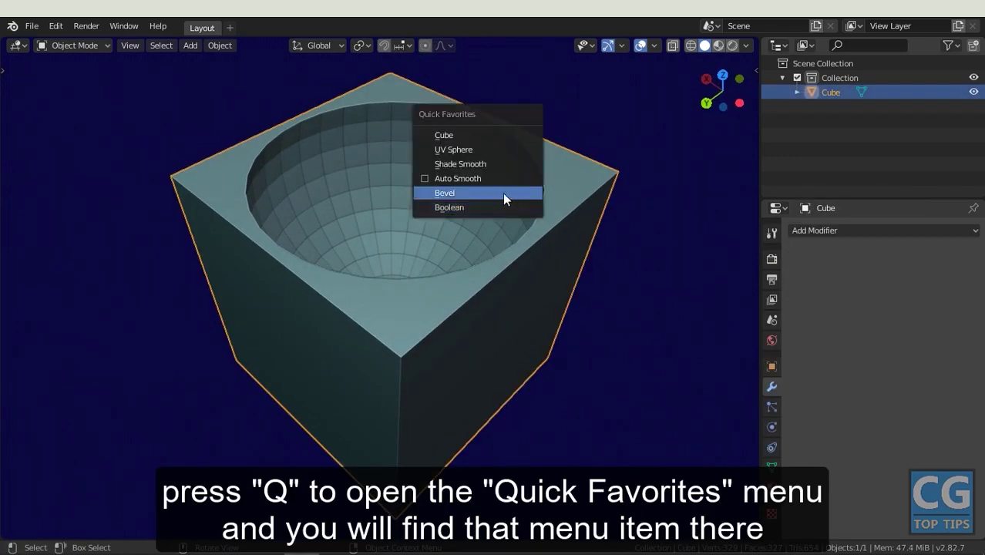
{"action": "left_click", "coordinate": [502, 193]}
{"action": "key", "text": "q"}
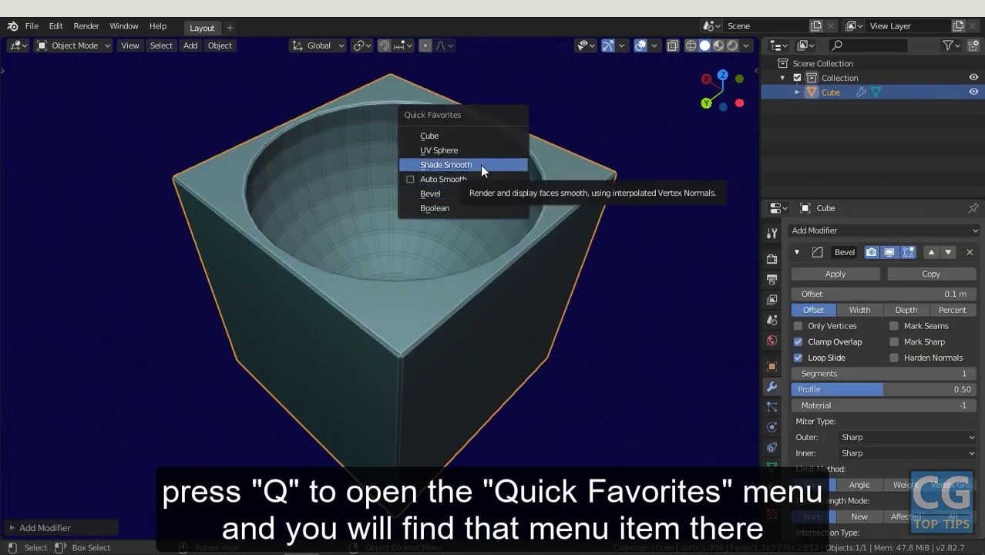
{"action": "left_click", "coordinate": [481, 166]}
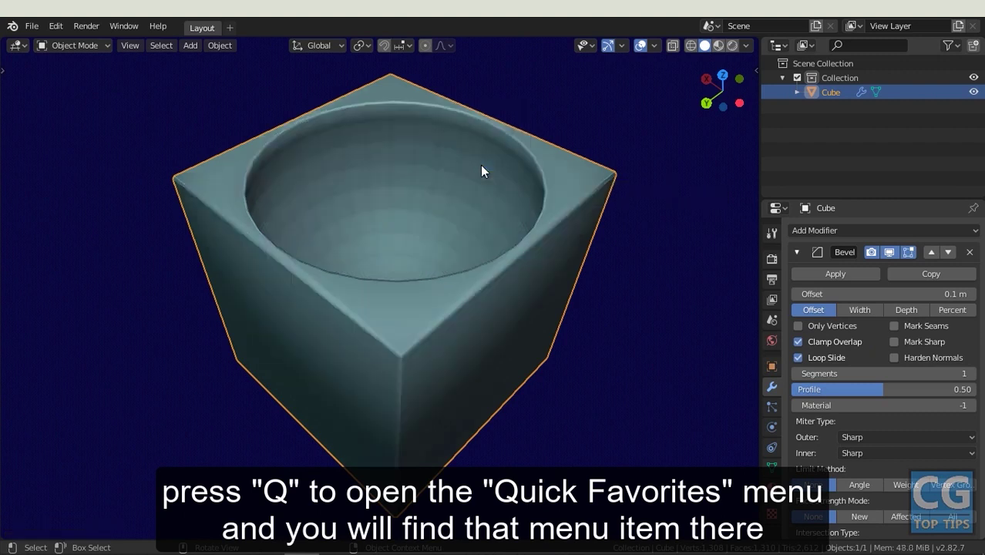
{"action": "key", "text": "q"}
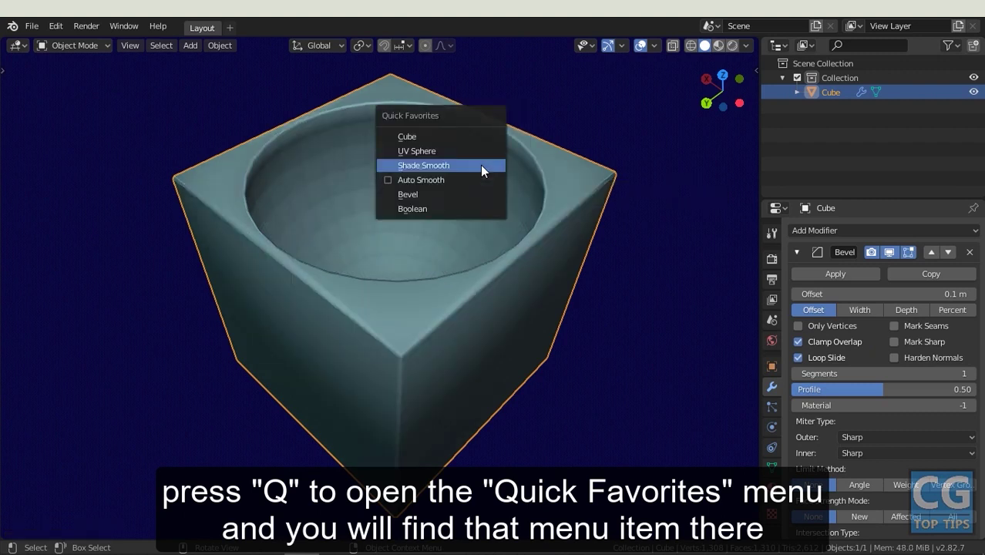
{"action": "left_click", "coordinate": [431, 178]}
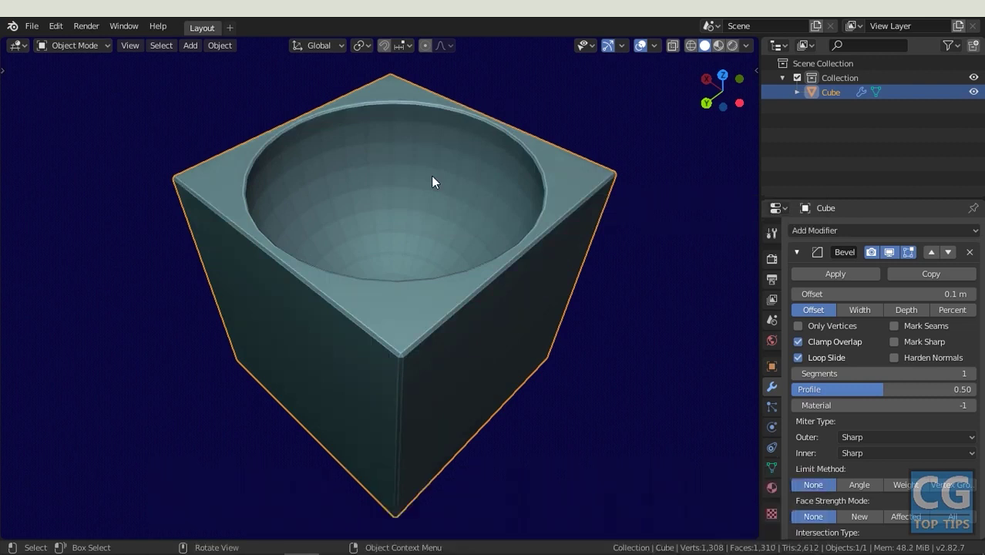
Remove the Cube and UV Sphere entries from Quick Favorites
{"action": "mouse_move", "coordinate": [433, 182]}
{"action": "middle_mouse_down"}
{"action": "mouse_move", "coordinate": [483, 192]}
{"action": "mouse_move", "coordinate": [588, 184]}
{"action": "mouse_move", "coordinate": [422, 184]}
{"action": "mouse_move", "coordinate": [410, 224]}
{"action": "mouse_move", "coordinate": [426, 170]}
{"action": "mouse_move", "coordinate": [448, 170]}
{"action": "middle_mouse_up"}
{"action": "left_click", "coordinate": [705, 218]}
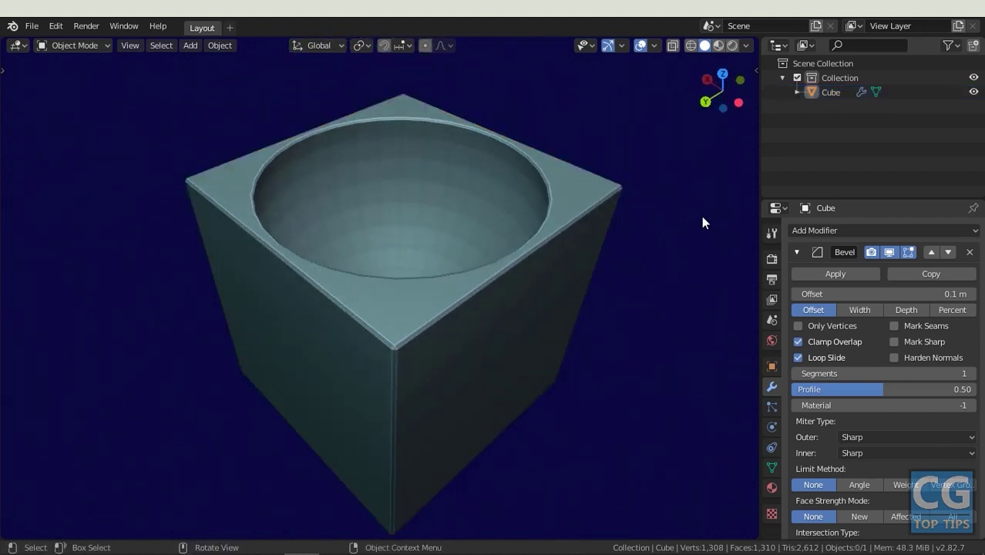
{"action": "key", "text": "q"}
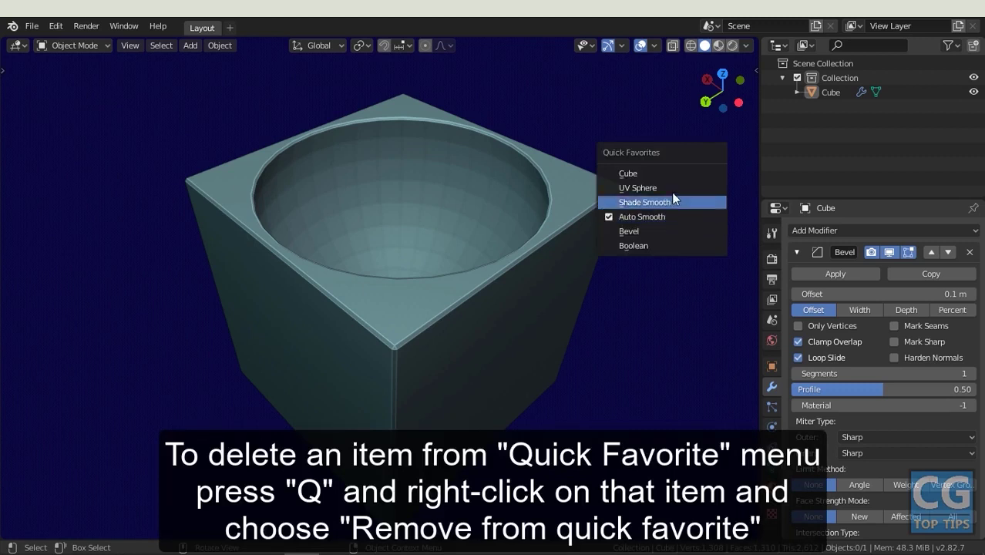
{"action": "right_click", "coordinate": [663, 169]}
{"action": "left_click", "coordinate": [648, 169]}
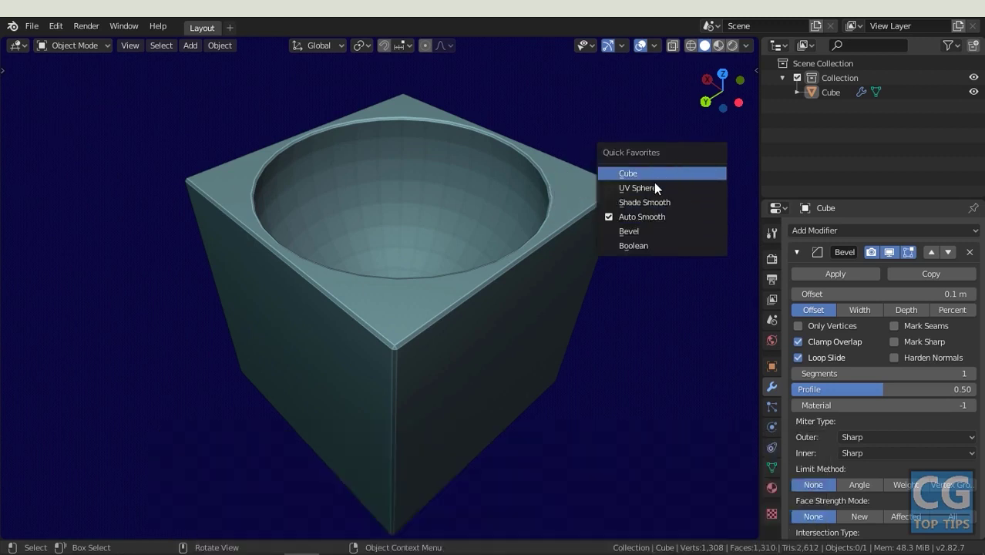
{"action": "right_click", "coordinate": [654, 182]}
{"action": "left_click", "coordinate": [653, 186]}
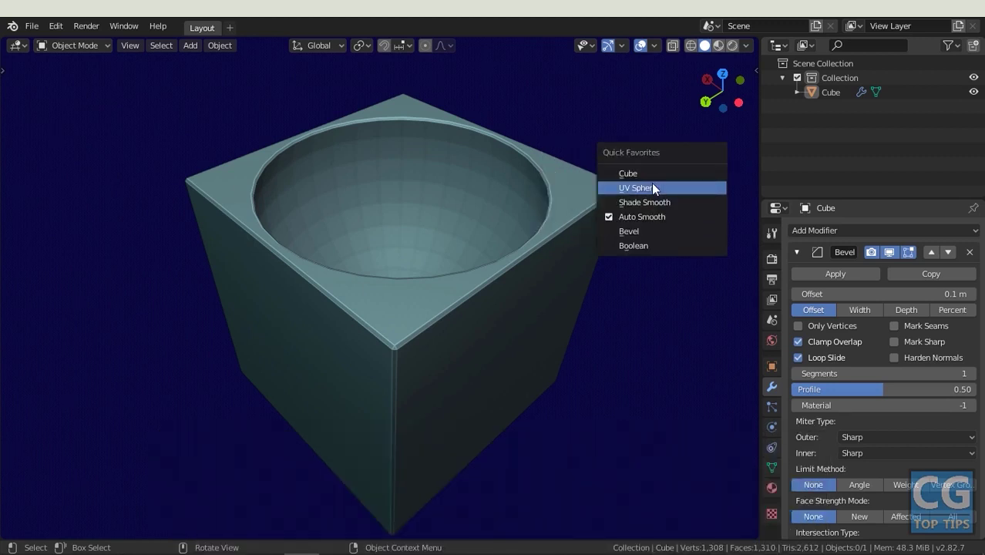
{"action": "key", "text": "q"}
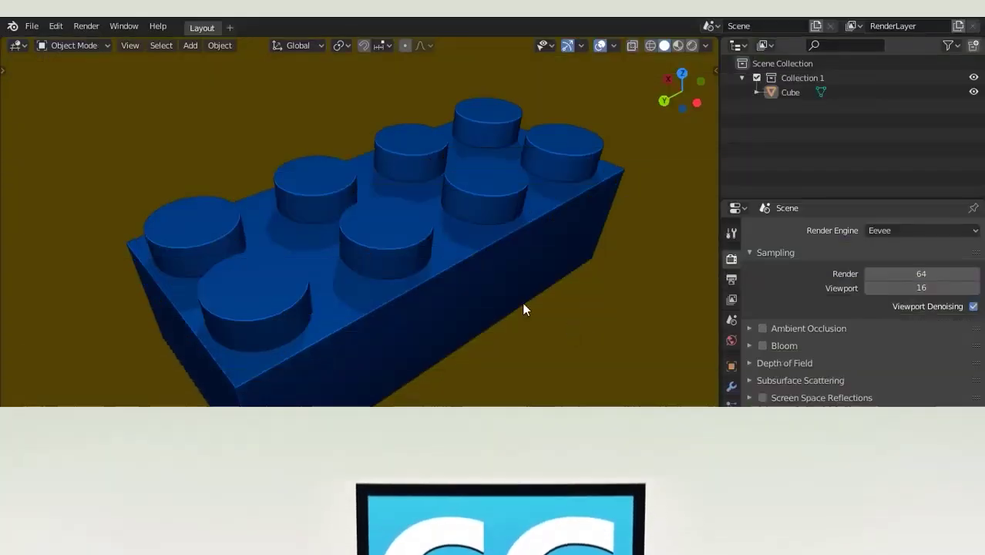
Show Orphan Data in the Outliner and purge the four unused materials, leaving LegoBrick_Mtl
{"action": "left_click", "coordinate": [728, 488]}
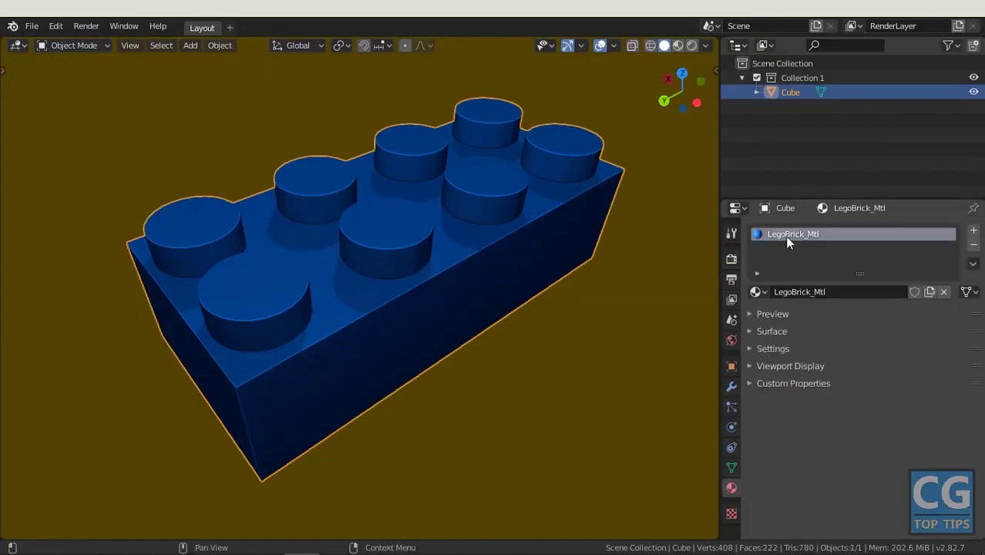
{"action": "left_click", "coordinate": [762, 291]}
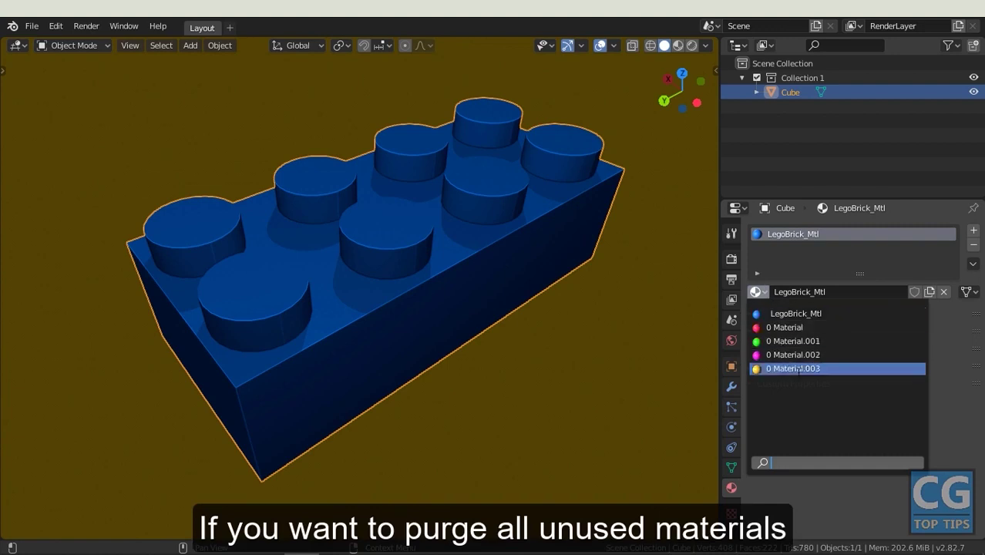
{"action": "left_click", "coordinate": [771, 42]}
{"action": "left_click", "coordinate": [780, 142]}
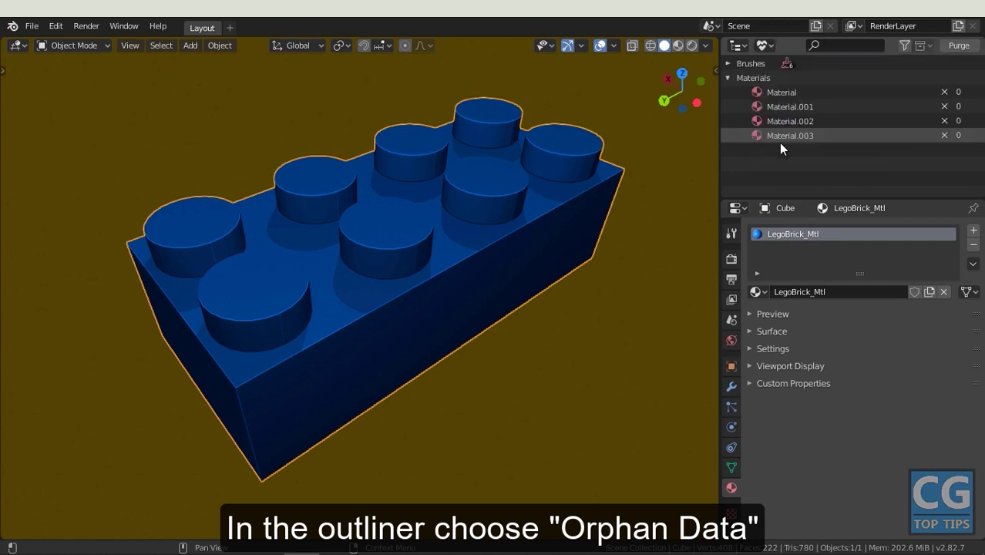
{"action": "left_click", "coordinate": [727, 75]}
{"action": "left_click", "coordinate": [728, 76]}
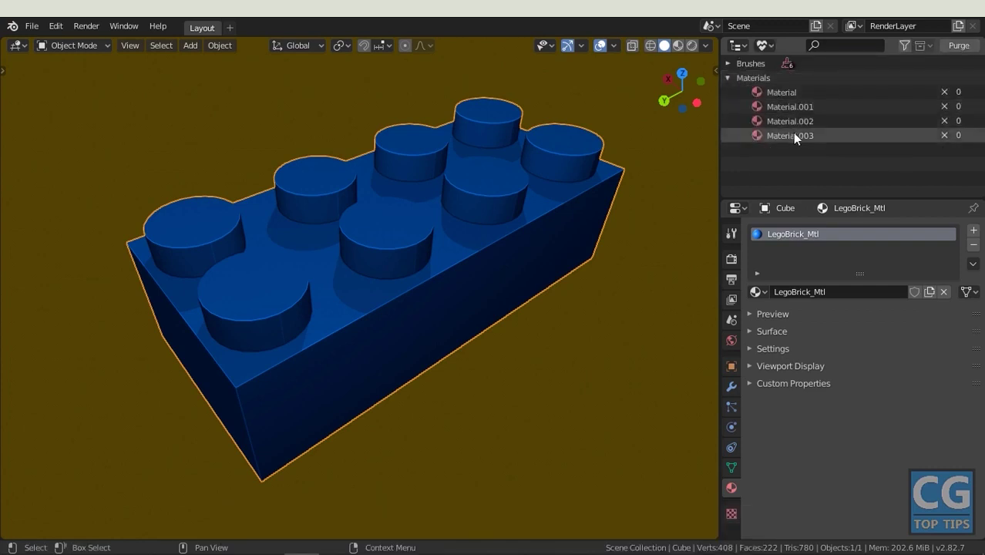
{"action": "left_click", "coordinate": [959, 47]}
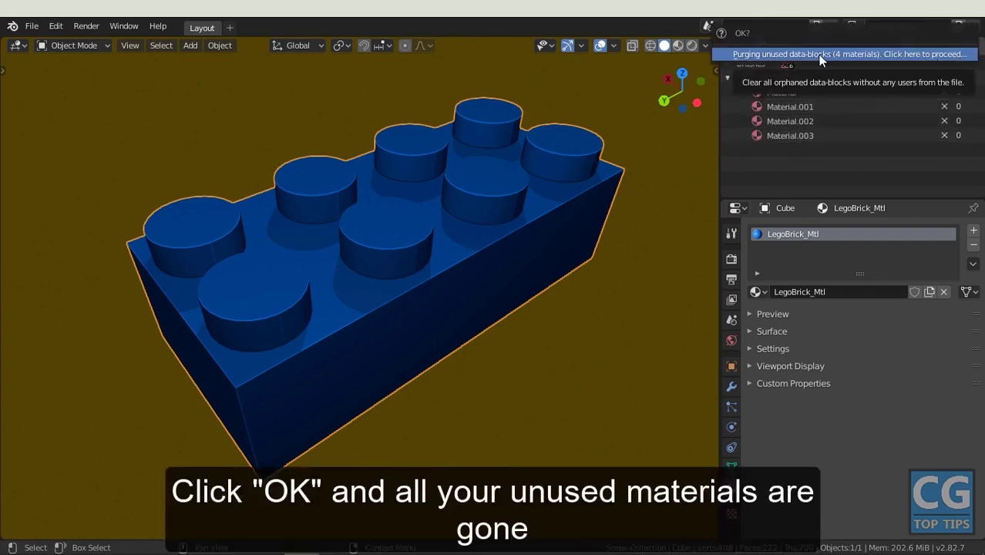
{"action": "left_click", "coordinate": [850, 56]}
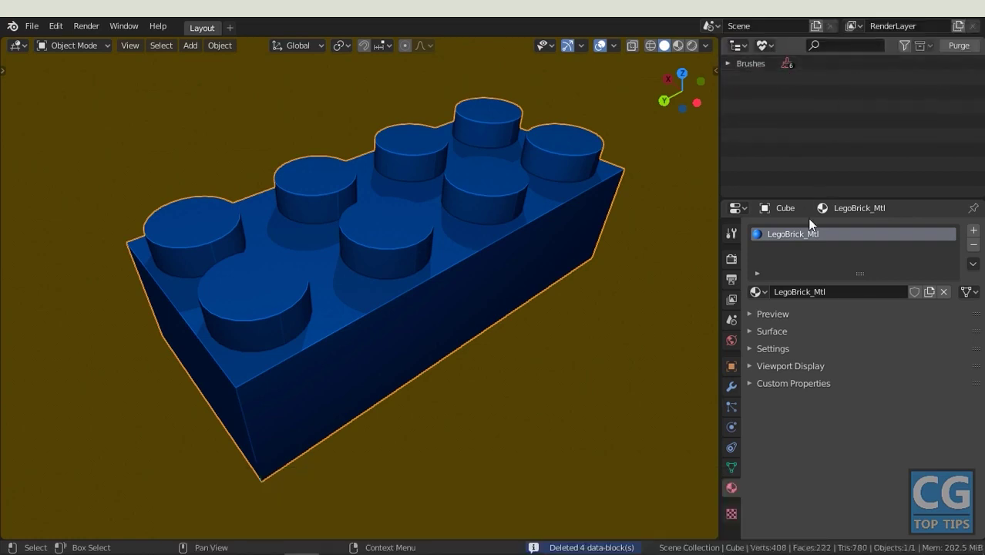
{"action": "left_click", "coordinate": [758, 292]}
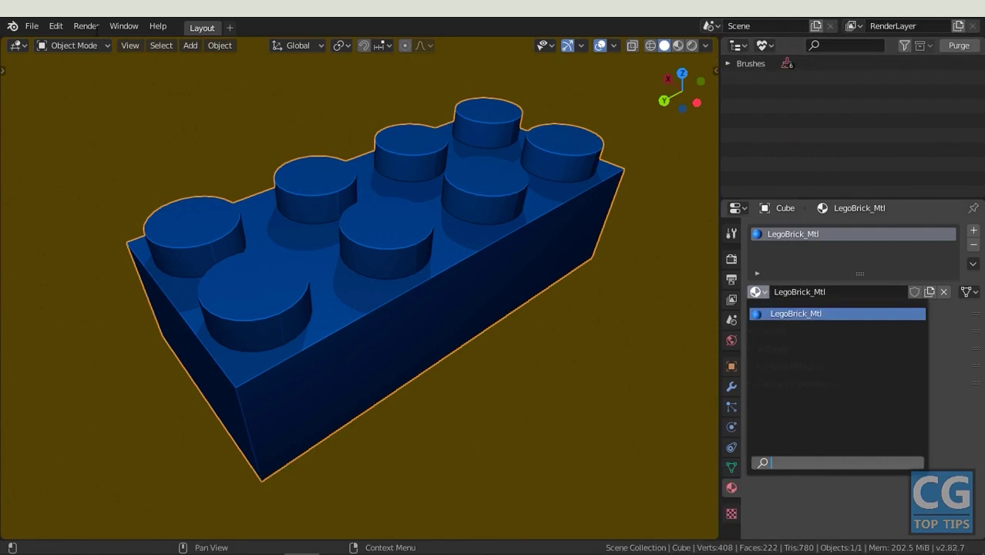
Undo the purge, then use File > Clean Up > Purge All to remove unused data-blocks
{"action": "left_click", "coordinate": [56, 26]}
{"action": "left_click", "coordinate": [70, 43]}
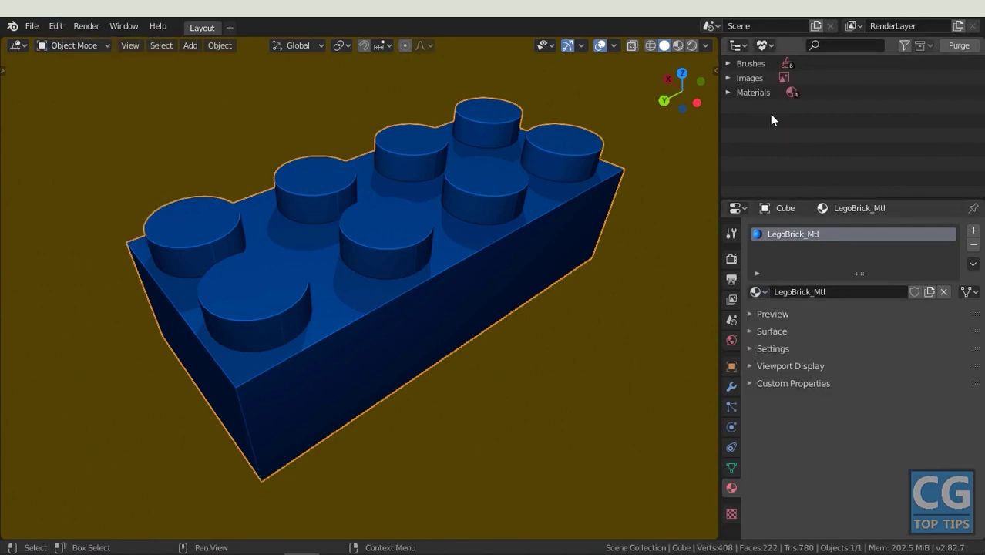
{"action": "left_click", "coordinate": [727, 91]}
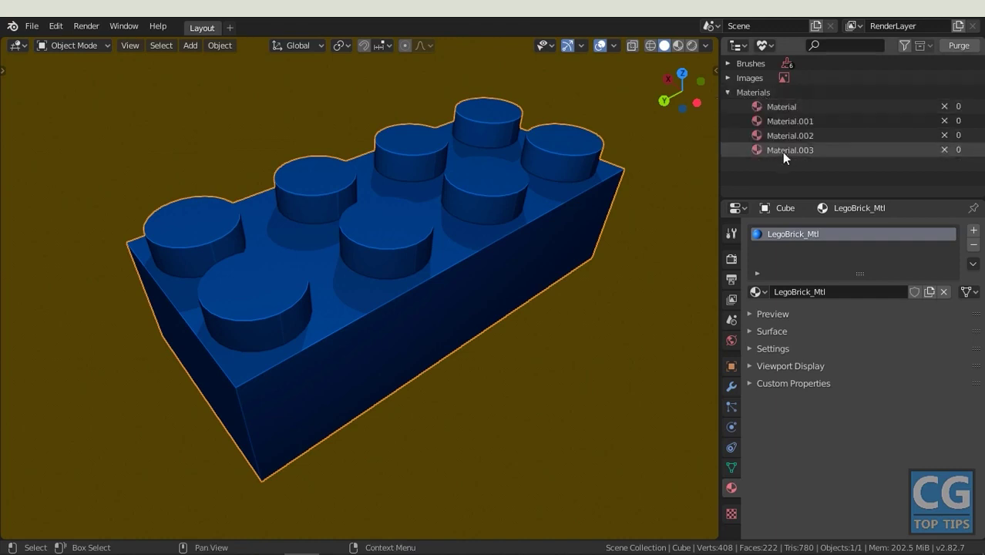
{"action": "left_click", "coordinate": [32, 26]}
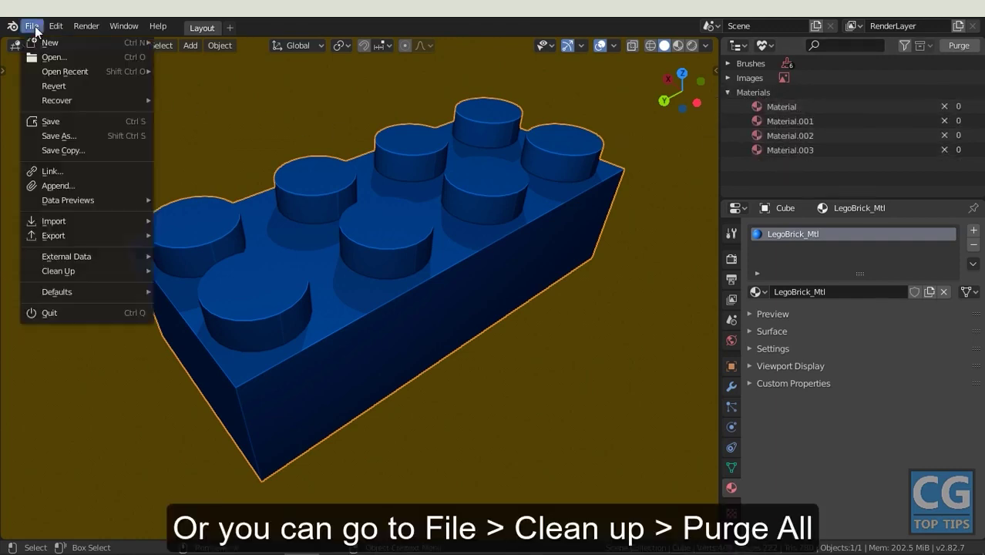
{"action": "mouse_move", "coordinate": [59, 271]}
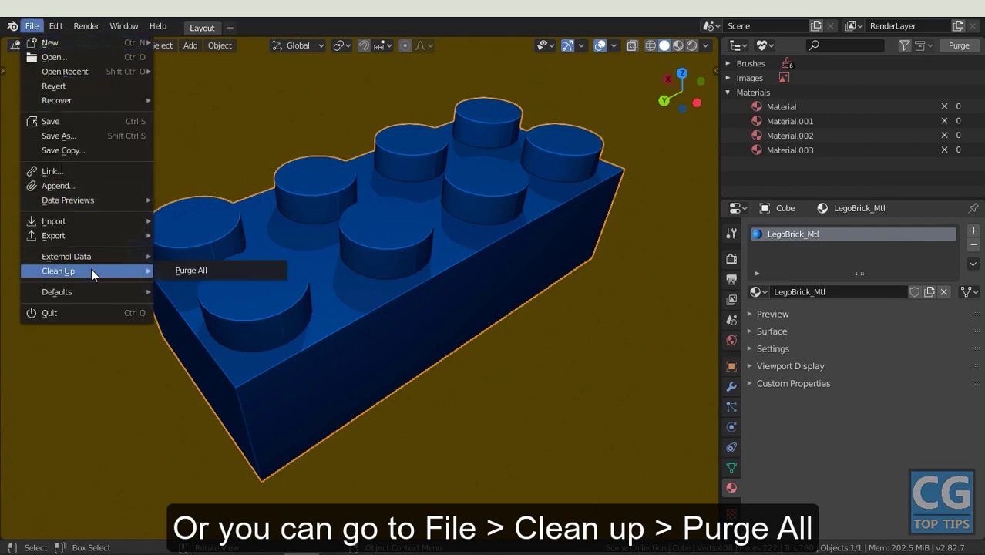
{"action": "left_click", "coordinate": [200, 272]}
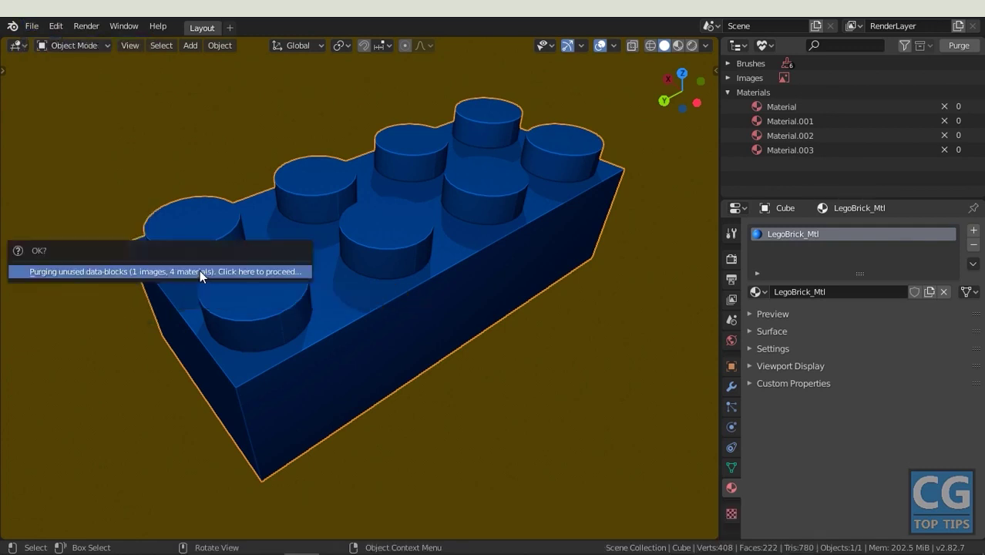
{"action": "left_click", "coordinate": [200, 271]}
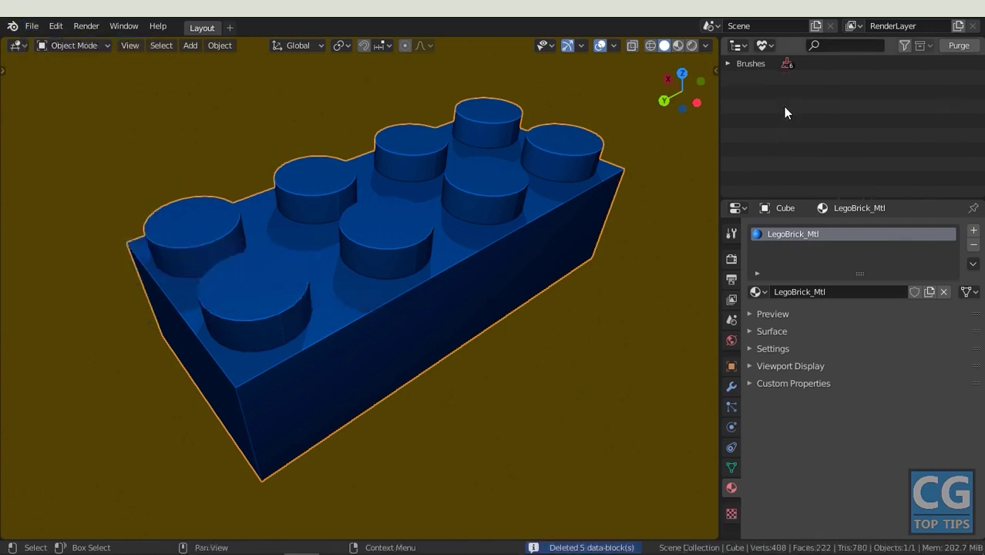
{"action": "left_click", "coordinate": [757, 291]}
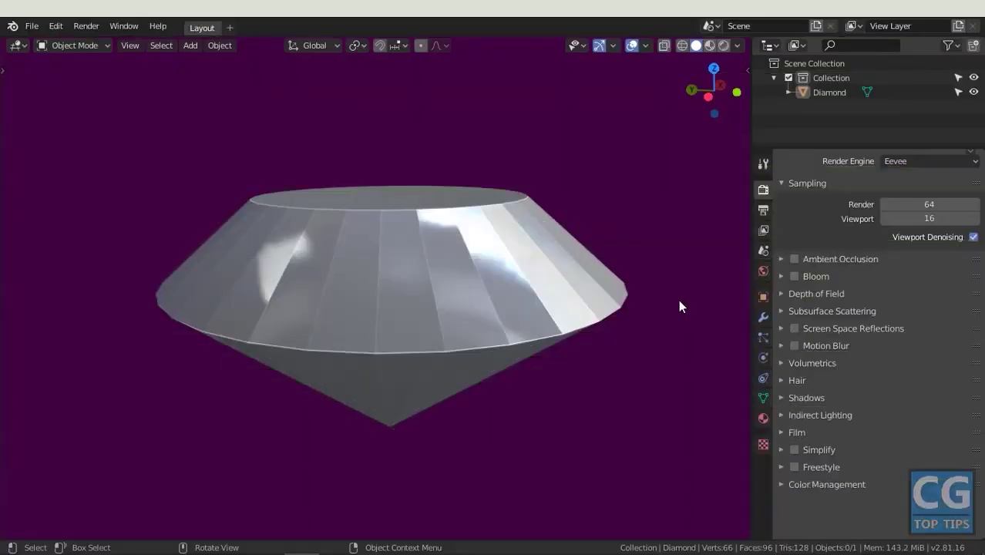
Select the diamond's widest edge loop in Edit Mode and edge-slide it with clamping off
{"action": "left_click", "coordinate": [525, 305]}
{"action": "mouse_move", "coordinate": [525, 306]}
{"action": "middle_mouse_down"}
{"action": "mouse_move", "coordinate": [493, 279]}
{"action": "mouse_move", "coordinate": [485, 322]}
{"action": "mouse_move", "coordinate": [497, 296]}
{"action": "middle_mouse_up"}
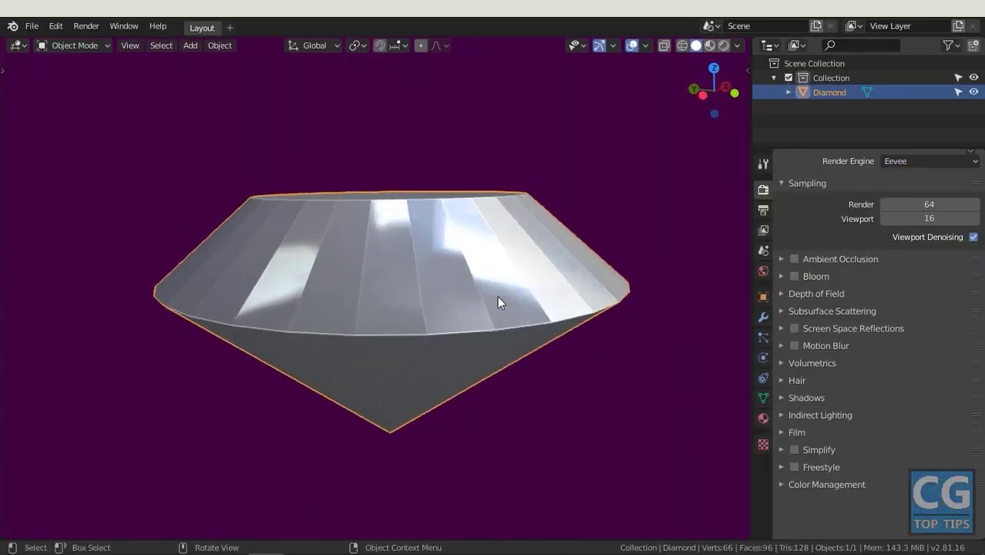
{"action": "key", "text": "Tab"}
{"action": "left_click", "coordinate": [498, 330]}
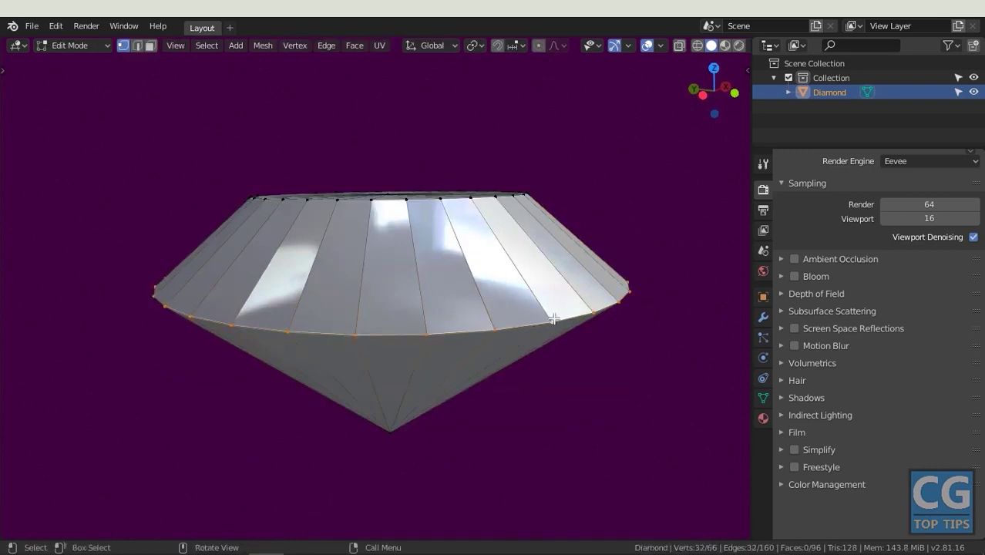
{"action": "key", "text": "g"}
{"action": "key", "text": "g"}
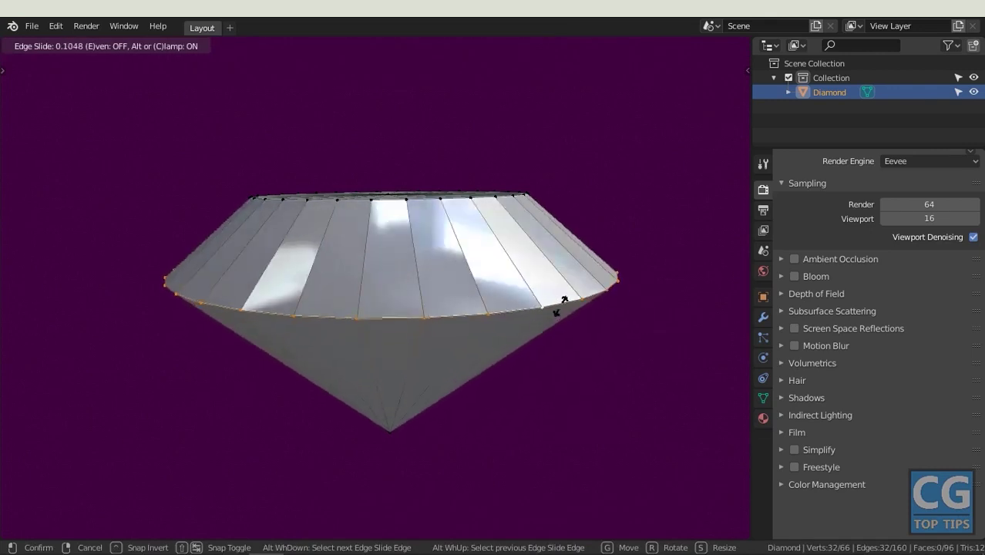
{"action": "left_click", "coordinate": [555, 308]}
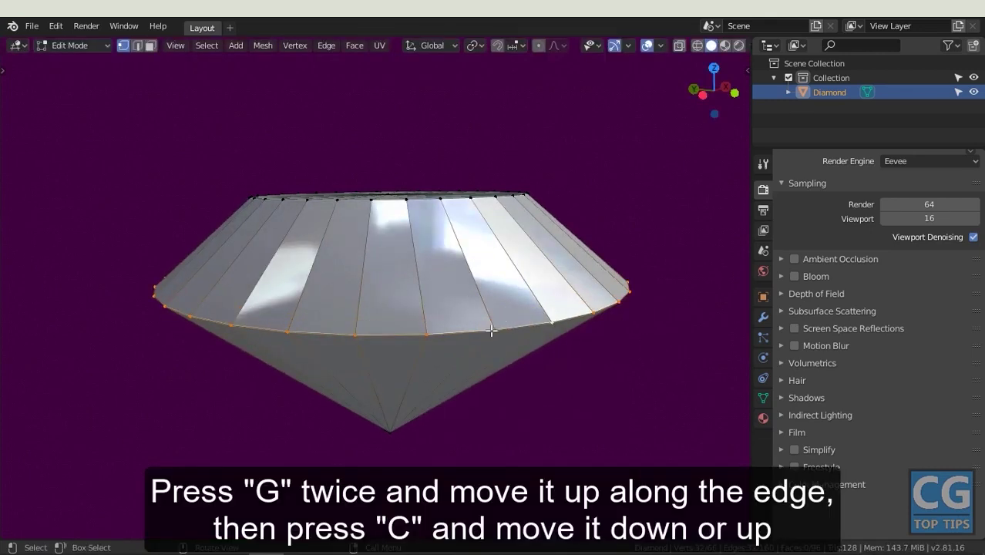
{"action": "key", "text": "g"}
{"action": "key", "text": "g"}
{"action": "key", "text": "c"}
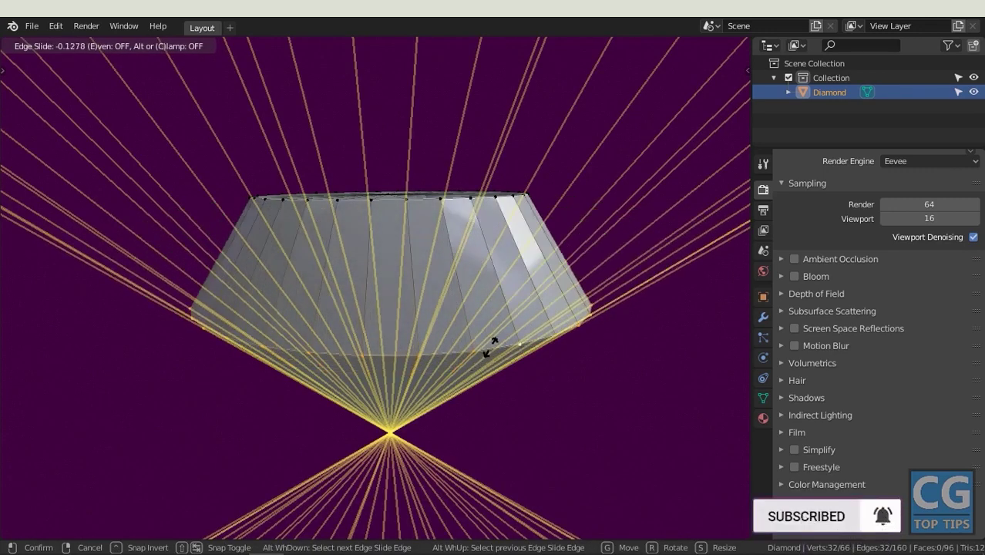
{"action": "left_click", "coordinate": [519, 324]}
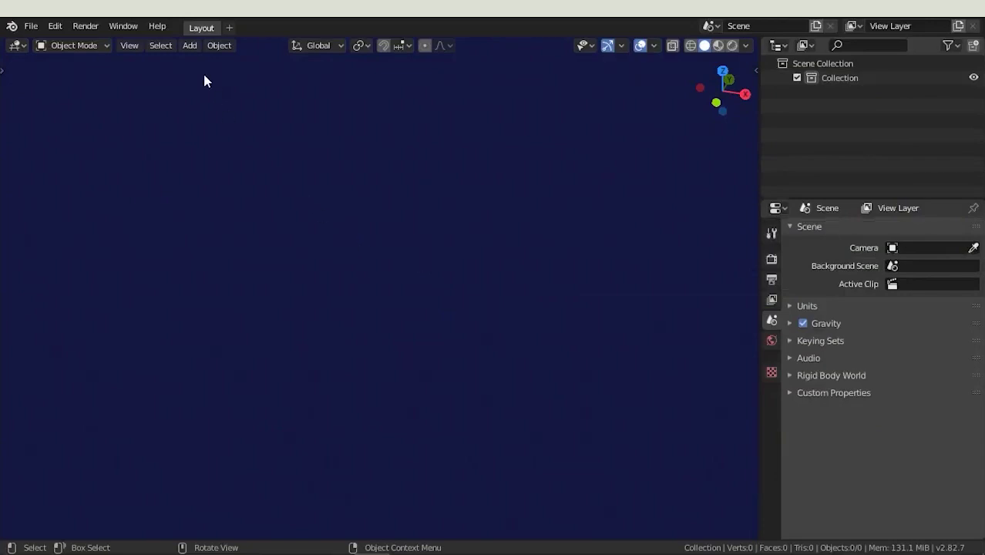
Add a circle mesh, view it from the top, and scale it to about half size
{"action": "left_click", "coordinate": [190, 44]}
{"action": "left_click", "coordinate": [337, 90]}
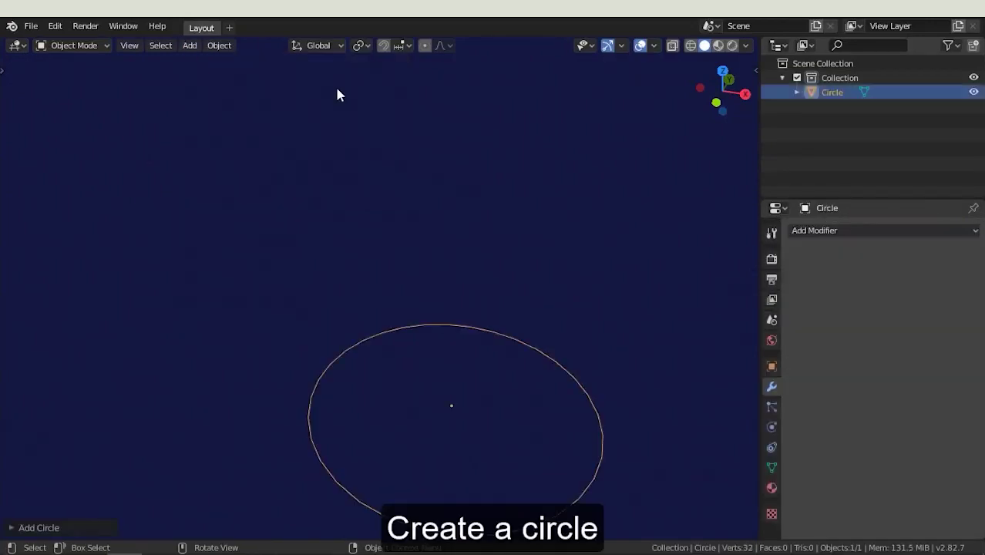
{"action": "middle_click_drag", "start_coordinate": [337, 94], "coordinate": [330, 123], "text": "alt"}
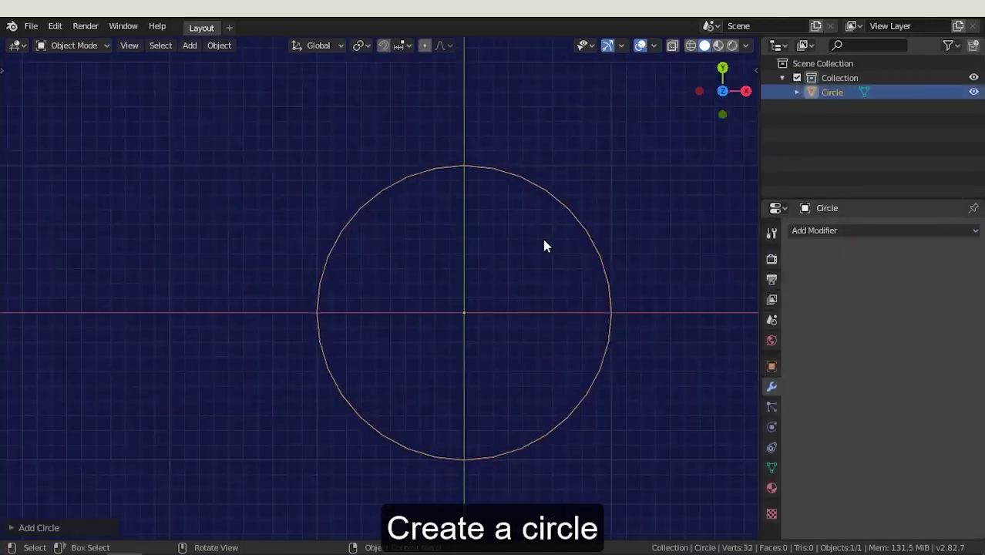
{"action": "middle_click_drag", "start_coordinate": [544, 244], "coordinate": [456, 273], "text": "shift"}
{"action": "key", "text": "s"}
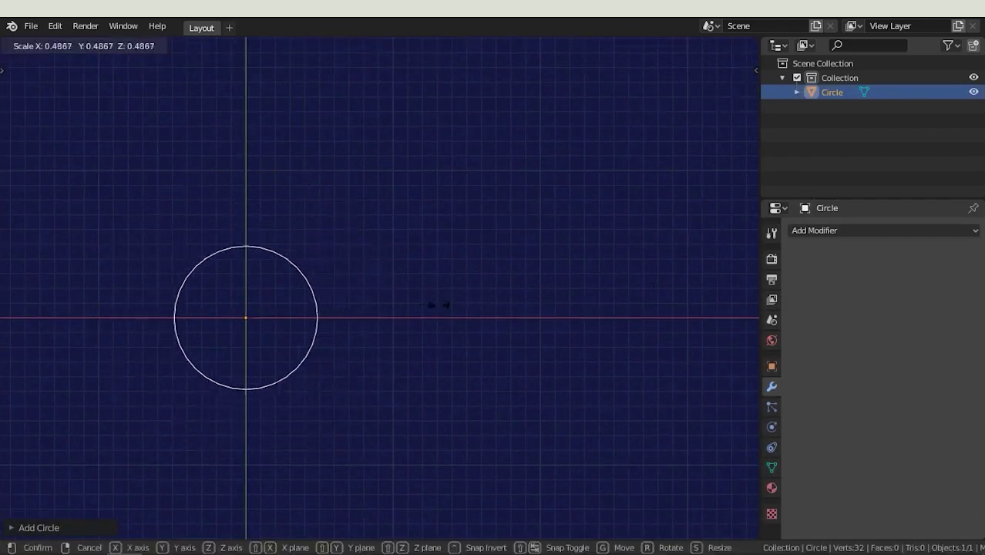
{"action": "left_click", "coordinate": [292, 333]}
{"action": "key", "text": "KP_Decimal"}
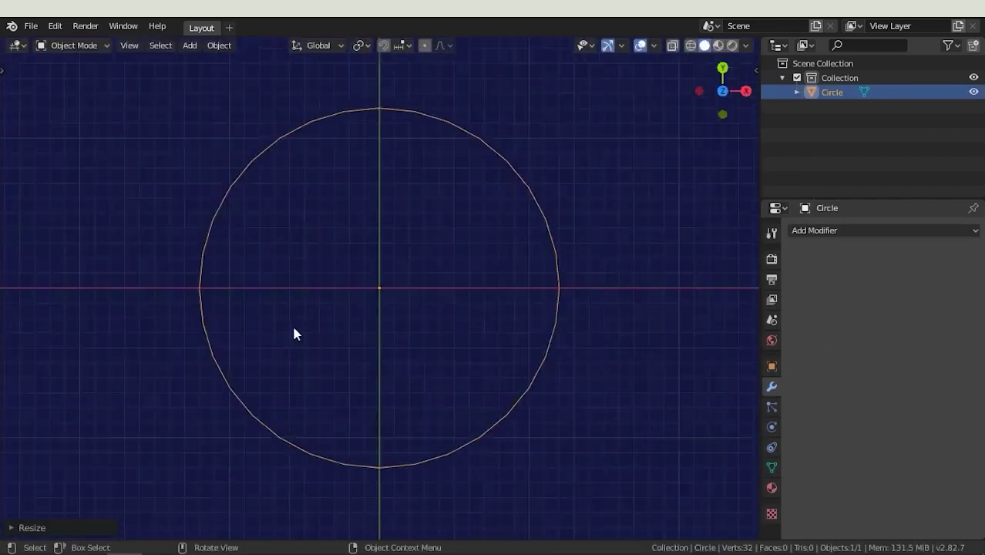
In Edit Mode, duplicate the circle twice, placing copies to the right and above
{"action": "key", "text": "Tab"}
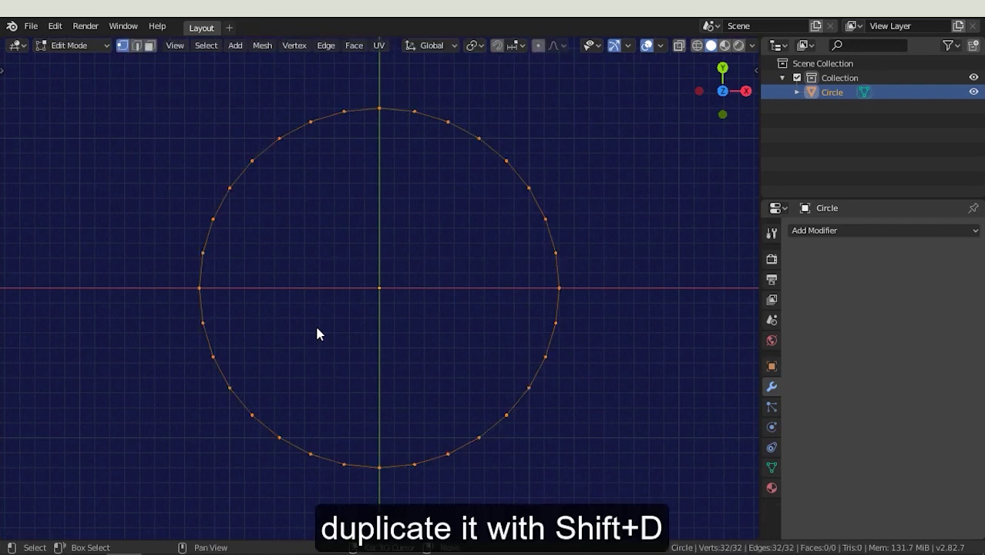
{"action": "key", "text": "shift+d"}
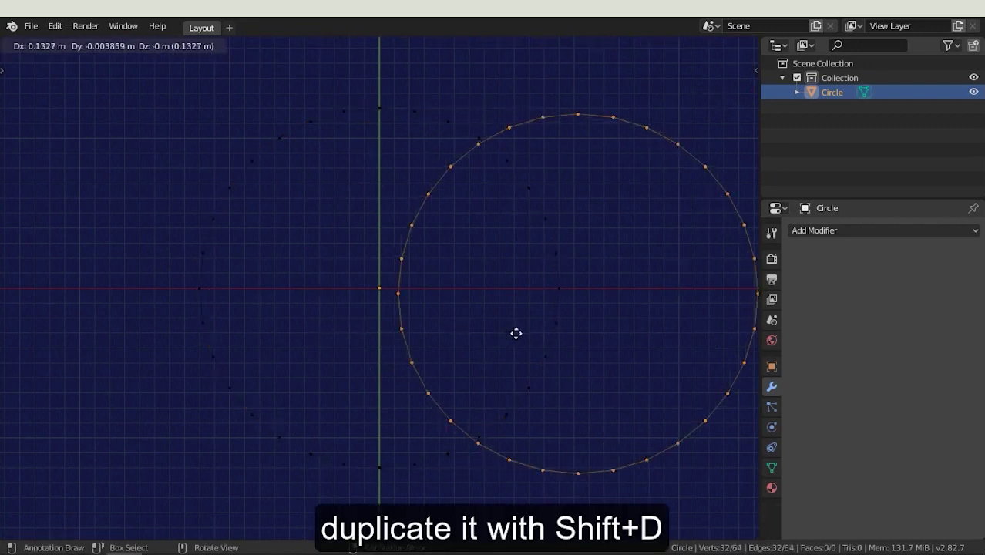
{"action": "left_click", "coordinate": [511, 327]}
{"action": "key", "text": "shift+d"}
{"action": "left_click", "coordinate": [420, 175]}
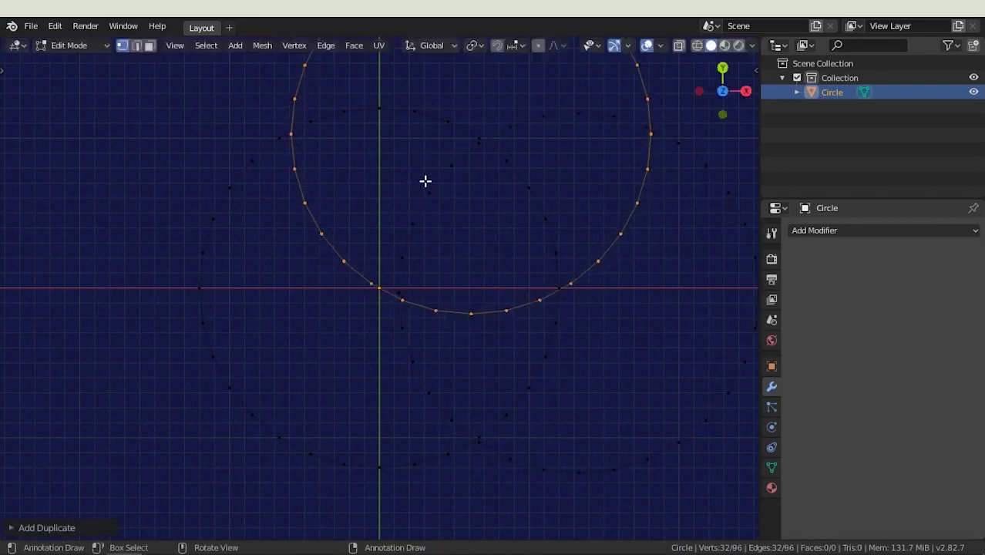
Select and delete the inner vertices where the three circles overlap
{"action": "key", "text": "alt+a"}
{"action": "key", "text": "c"}
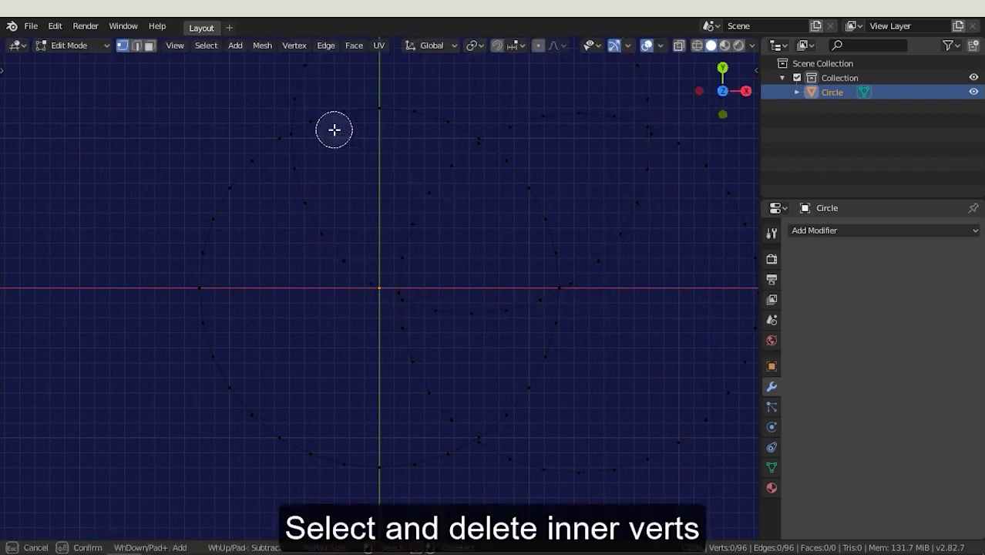
{"action": "mouse_move", "coordinate": [343, 114]}
{"action": "left_mouse_down"}
{"action": "mouse_move", "coordinate": [572, 114]}
{"action": "mouse_move", "coordinate": [638, 220]}
{"action": "mouse_move", "coordinate": [340, 260]}
{"action": "mouse_move", "coordinate": [301, 183]}
{"action": "mouse_move", "coordinate": [554, 257]}
{"action": "mouse_move", "coordinate": [454, 410]}
{"action": "mouse_move", "coordinate": [400, 239]}
{"action": "left_mouse_up"}
{"action": "key", "text": "Escape"}
{"action": "key", "text": "x"}
{"action": "left_click", "coordinate": [400, 245]}
Merge the three pairs of loose end vertices at the junctions
{"action": "left_click_drag", "start_coordinate": [617, 115], "coordinate": [658, 152]}
{"action": "key", "text": "alt+m"}
{"action": "left_click", "coordinate": [655, 149]}
{"action": "mouse_move", "coordinate": [322, 122]}
{"action": "left_mouse_down"}
{"action": "mouse_move", "coordinate": [286, 132]}
{"action": "mouse_move", "coordinate": [271, 151]}
{"action": "left_mouse_up"}
{"action": "key", "text": "alt+m"}
{"action": "left_click", "coordinate": [274, 149]}
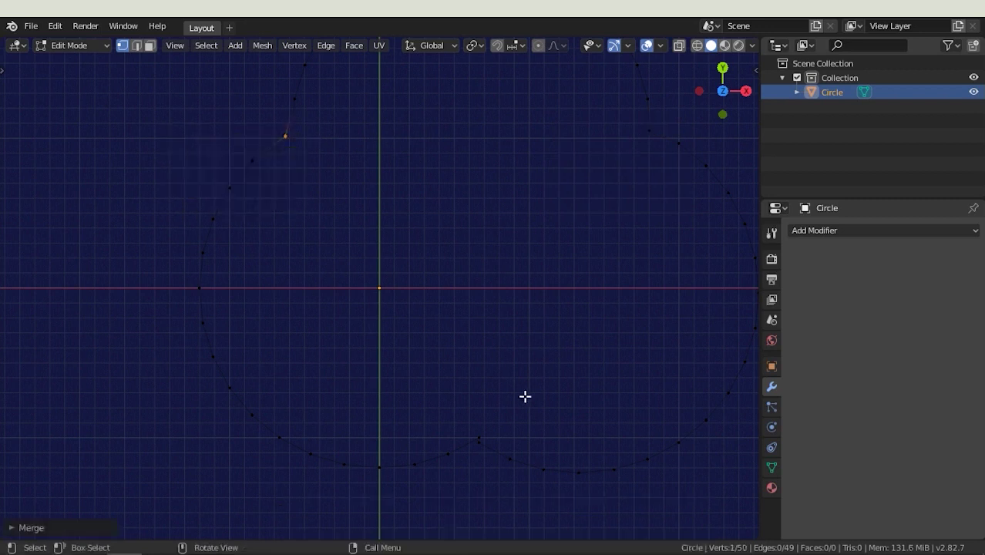
{"action": "left_click_drag", "start_coordinate": [477, 426], "coordinate": [488, 446]}
{"action": "key", "text": "alt+m"}
{"action": "left_click", "coordinate": [488, 446]}
Back in Object Mode, set the outline's origin to geometry
{"action": "key", "text": "Tab"}
{"action": "mouse_move", "coordinate": [488, 452]}
{"action": "middle_mouse_down"}
{"action": "mouse_move", "coordinate": [484, 381]}
{"action": "mouse_move", "coordinate": [424, 347]}
{"action": "middle_mouse_up"}
{"action": "right_click", "coordinate": [462, 338]}
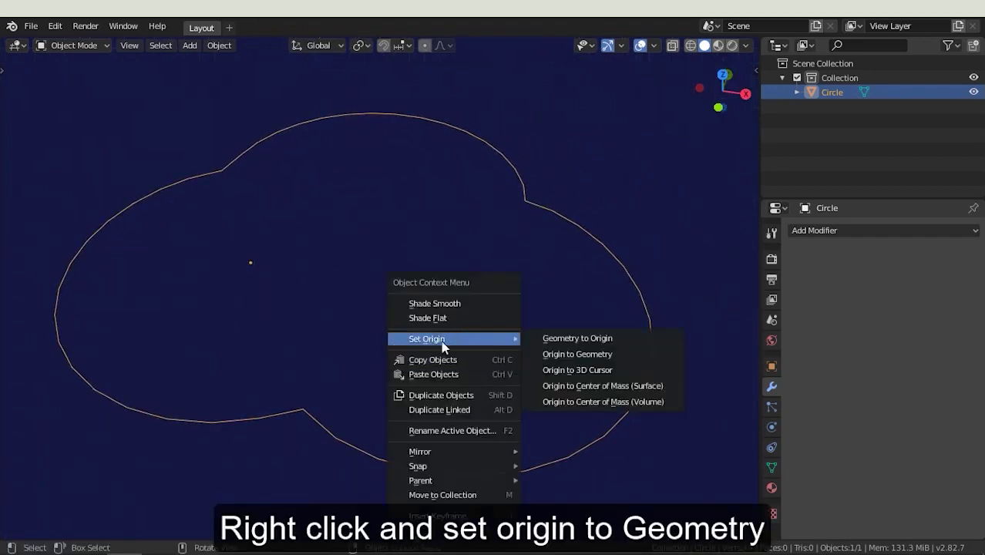
{"action": "left_click", "coordinate": [560, 353]}
{"action": "scroll", "coordinate": [524, 332], "scroll_direction": "down", "scroll_amount": 5}
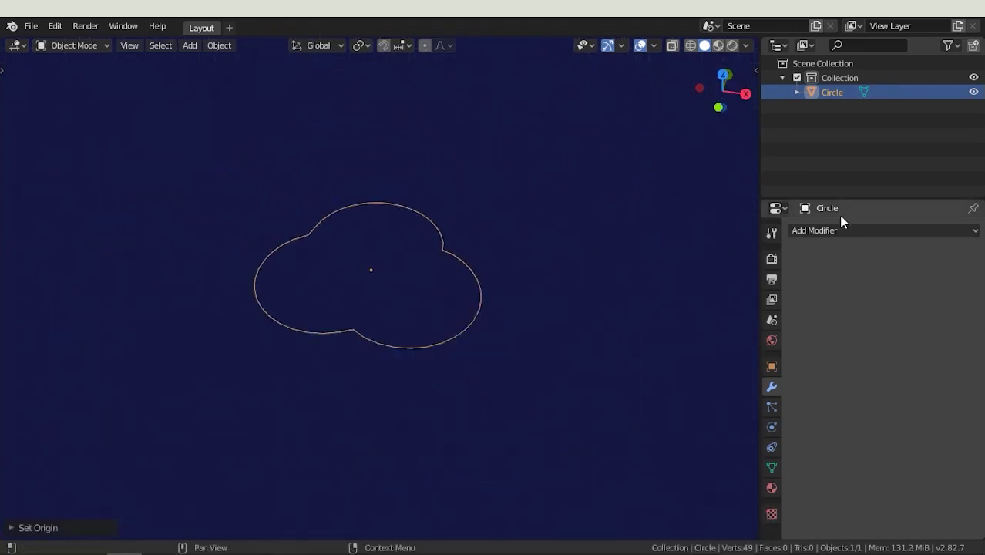
Add a Screw modifier to the outline with a 10 m screw offset
{"action": "left_click", "coordinate": [842, 225]}
{"action": "left_click", "coordinate": [694, 417]}
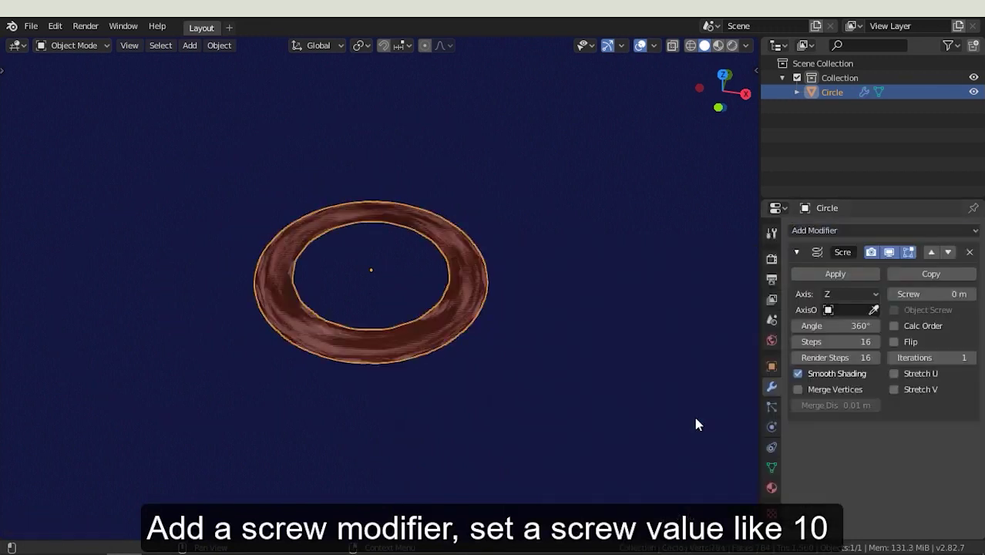
{"action": "left_click", "coordinate": [947, 293]}
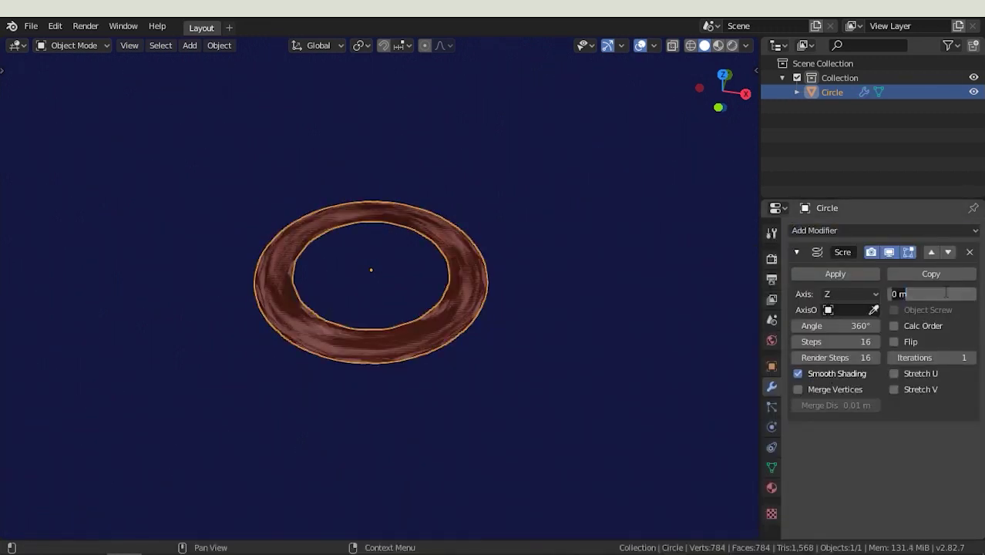
{"action": "type", "text": "10"}
{"action": "key", "text": "Return"}
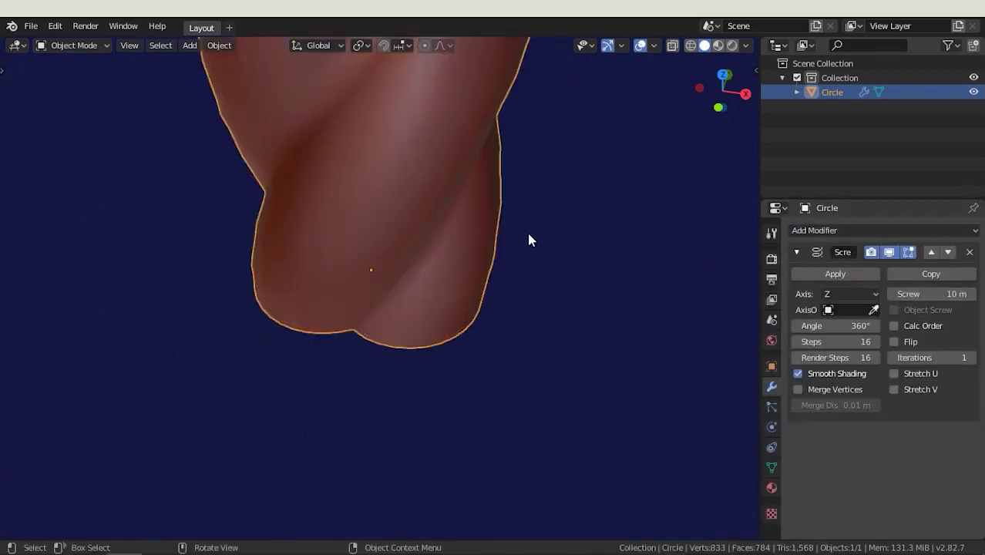
Deselect the strand and add a Helix curve to the scene
{"action": "left_click", "coordinate": [527, 230]}
{"action": "scroll", "coordinate": [527, 229], "scroll_direction": "down", "scroll_amount": 5}
{"action": "scroll", "coordinate": [478, 219], "scroll_direction": "down", "scroll_amount": 2}
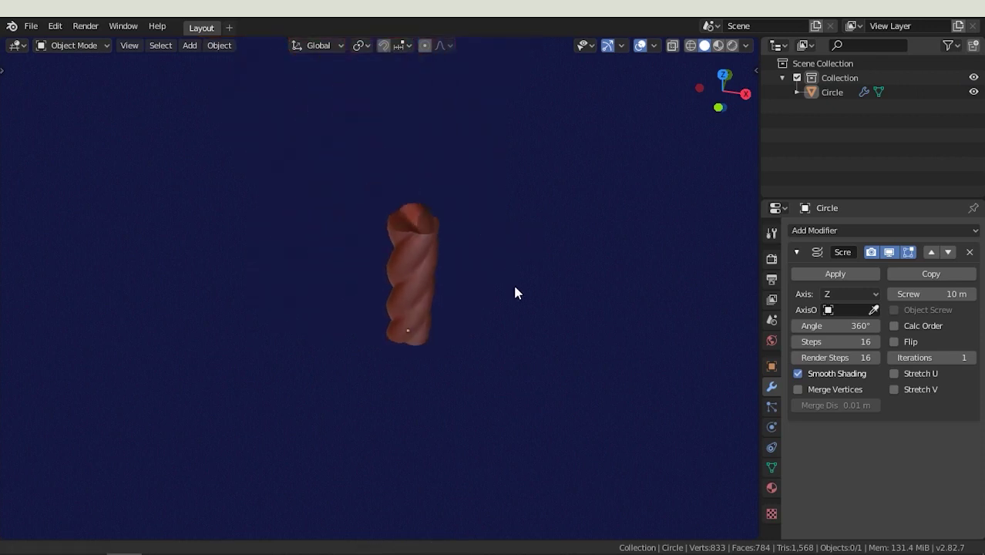
{"action": "left_click", "coordinate": [189, 45]}
{"action": "mouse_move", "coordinate": [340, 357]}
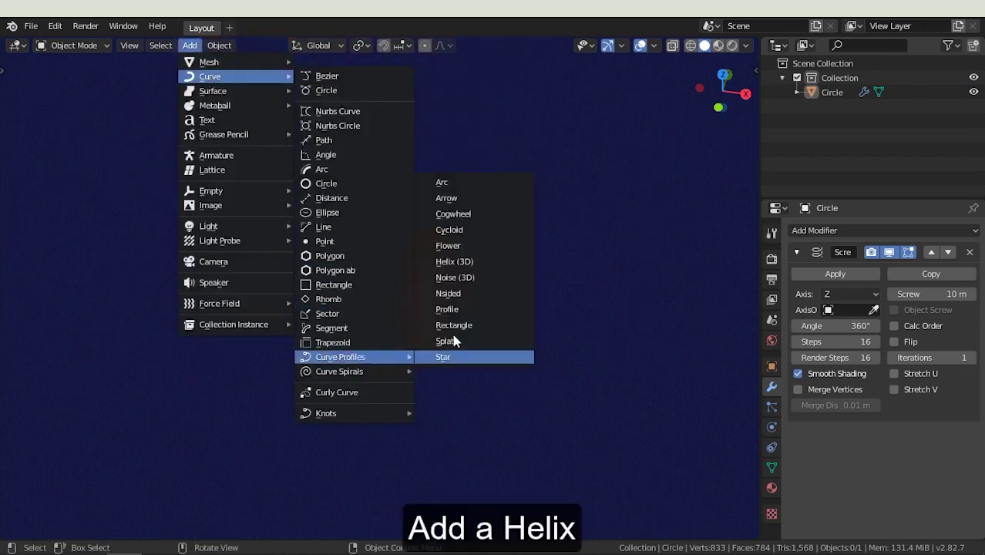
{"action": "left_click", "coordinate": [462, 259]}
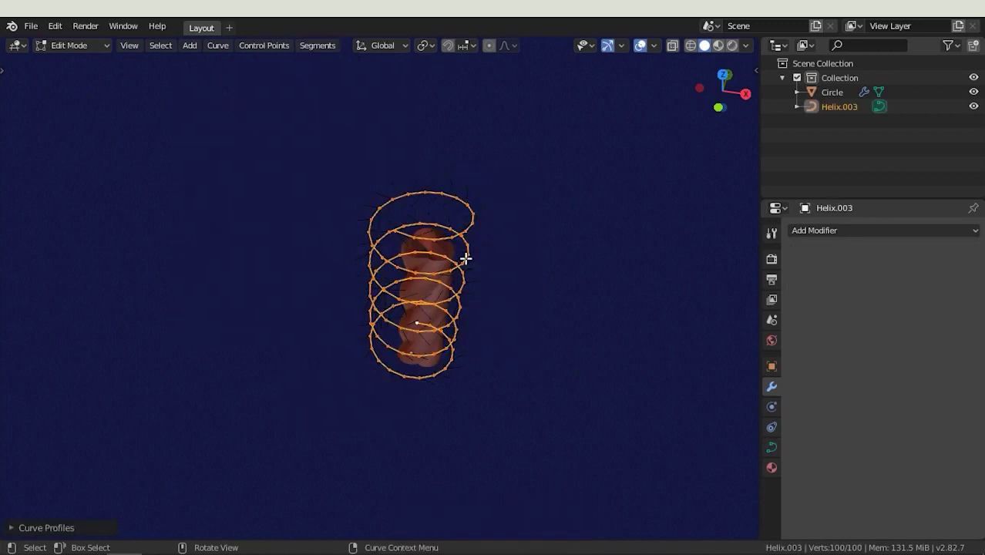
Give the rope a Curve modifier targeting Helix.003 along the Z axis
{"action": "key", "text": "Tab"}
{"action": "left_click", "coordinate": [447, 286]}
{"action": "left_click", "coordinate": [792, 231]}
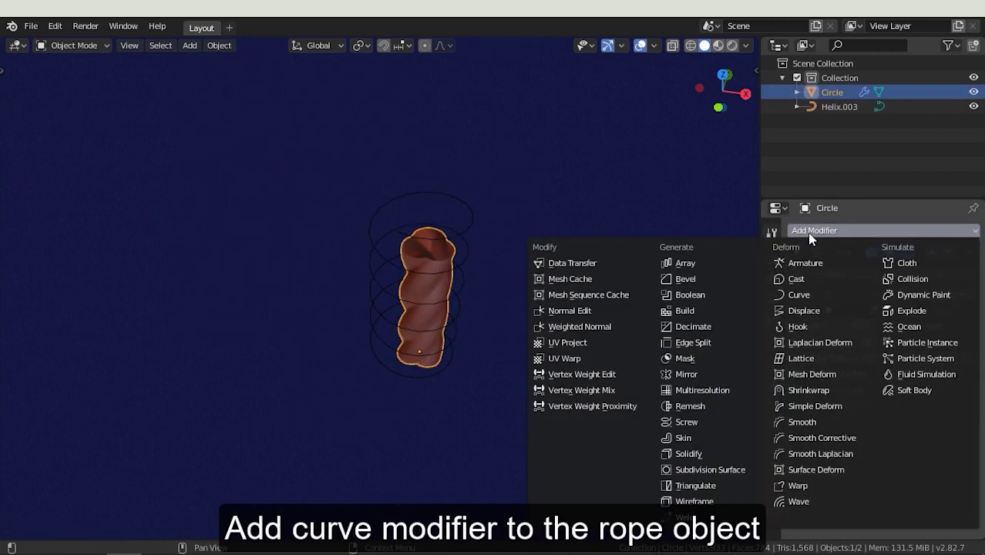
{"action": "left_click", "coordinate": [806, 295]}
{"action": "left_click", "coordinate": [875, 495]}
{"action": "left_click", "coordinate": [472, 228]}
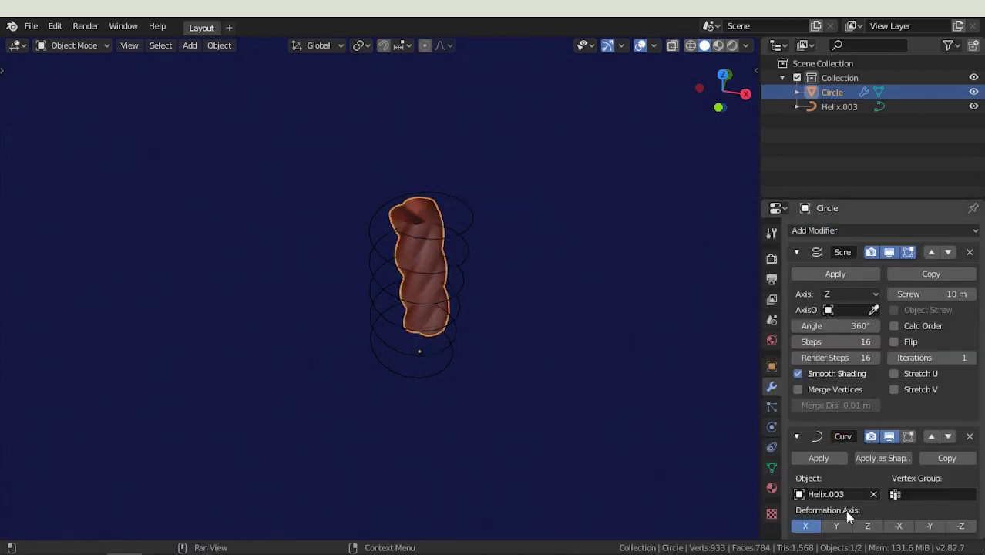
{"action": "left_click", "coordinate": [867, 526]}
Set screw iterations to 30, scale the rope down, and hide overlays to view the coil
{"action": "left_click", "coordinate": [958, 359]}
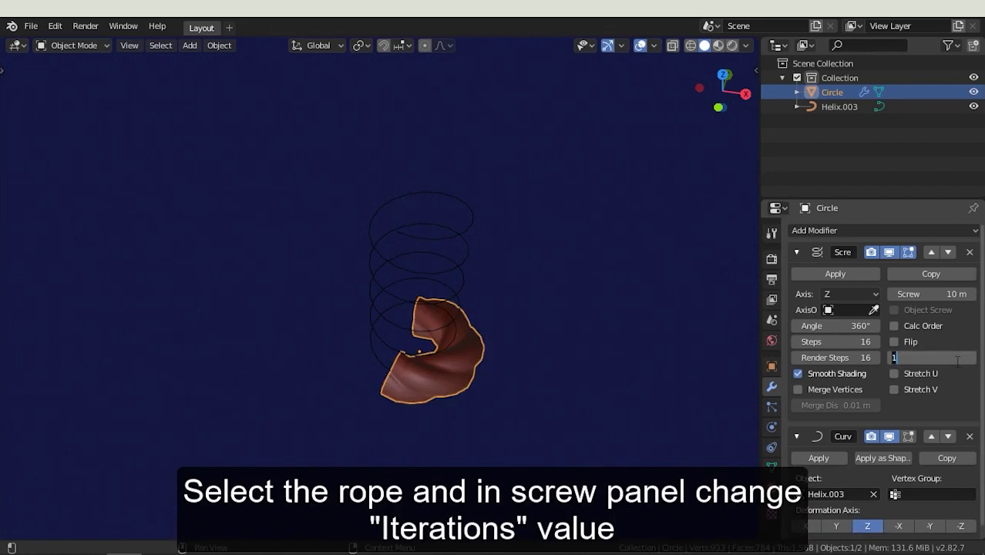
{"action": "type", "text": "30"}
{"action": "key", "text": "Return"}
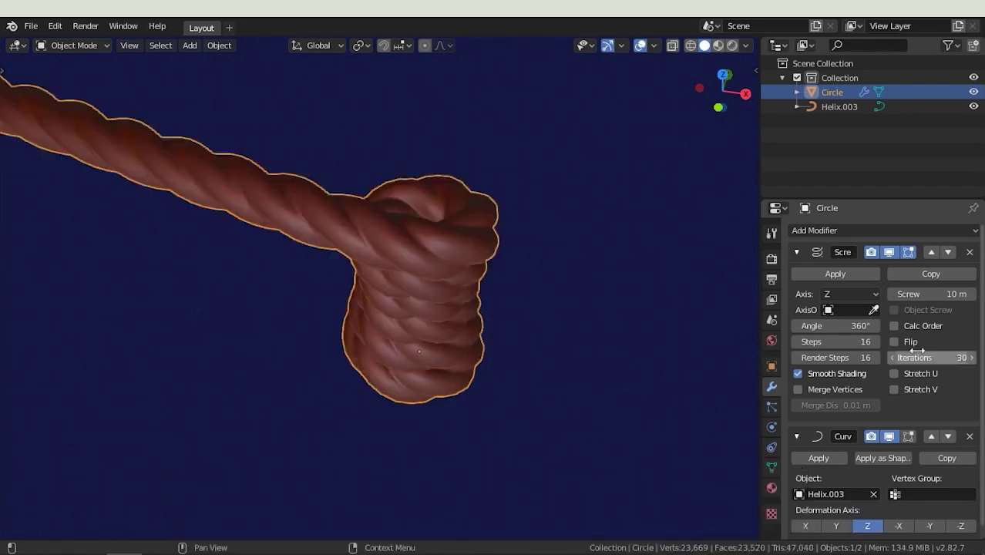
{"action": "key", "text": "s"}
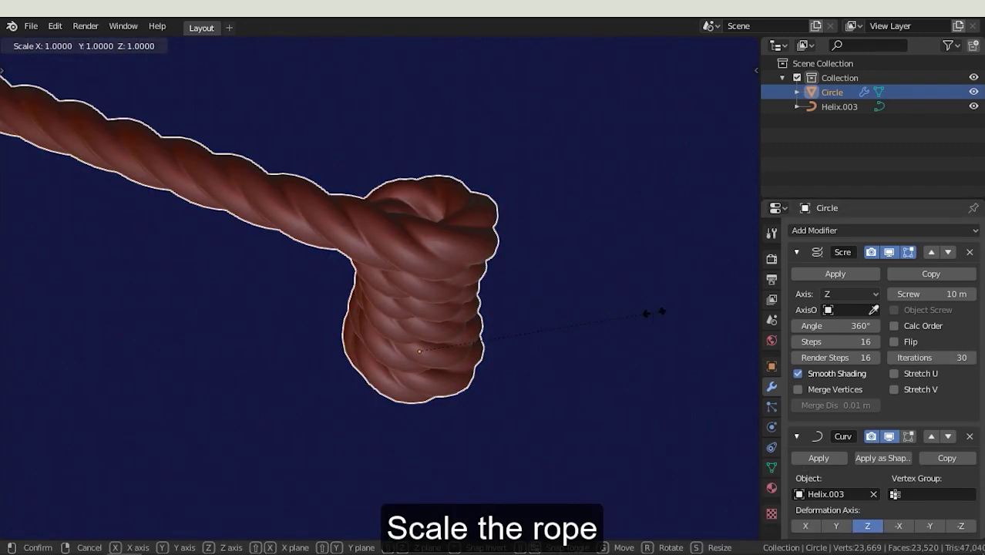
{"action": "left_click", "coordinate": [496, 328]}
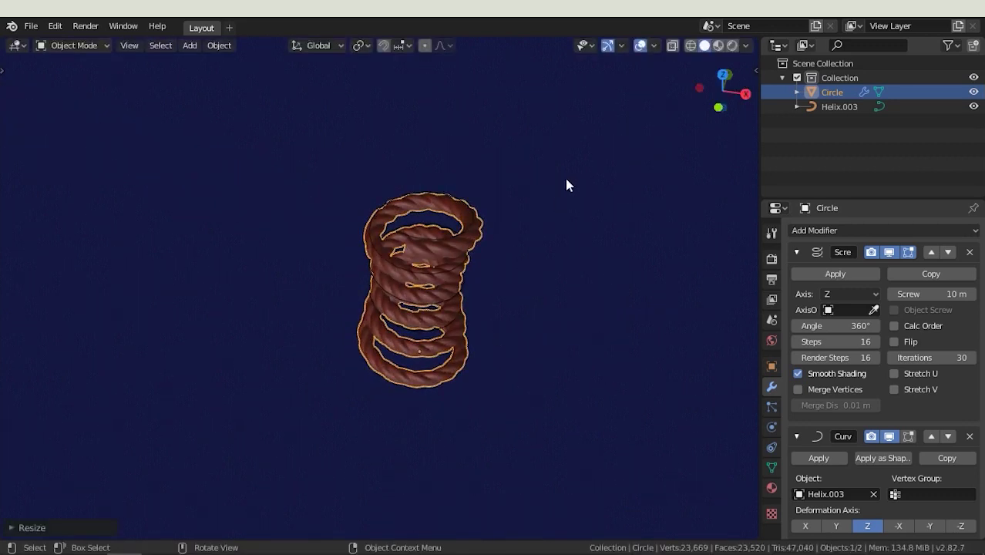
{"action": "left_click", "coordinate": [640, 46]}
{"action": "mouse_move", "coordinate": [587, 355]}
{"action": "middle_mouse_down"}
{"action": "mouse_move", "coordinate": [550, 319]}
{"action": "mouse_move", "coordinate": [528, 340]}
{"action": "mouse_move", "coordinate": [617, 345]}
{"action": "middle_mouse_up"}
{"action": "scroll", "coordinate": [564, 332], "scroll_direction": "up", "scroll_amount": 2}
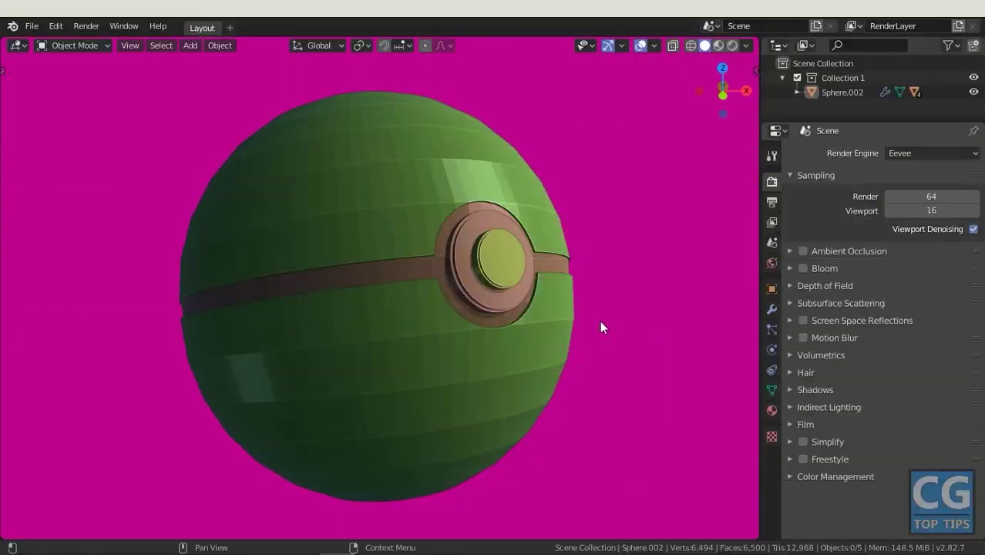
Select Sphere.002's shell in Edit Mode and apply Limited Dissolve at 5.5° max angle
{"action": "left_click", "coordinate": [440, 262]}
{"action": "mouse_move", "coordinate": [439, 262]}
{"action": "middle_mouse_down"}
{"action": "mouse_move", "coordinate": [344, 217]}
{"action": "mouse_move", "coordinate": [459, 263]}
{"action": "mouse_move", "coordinate": [442, 271]}
{"action": "middle_mouse_up"}
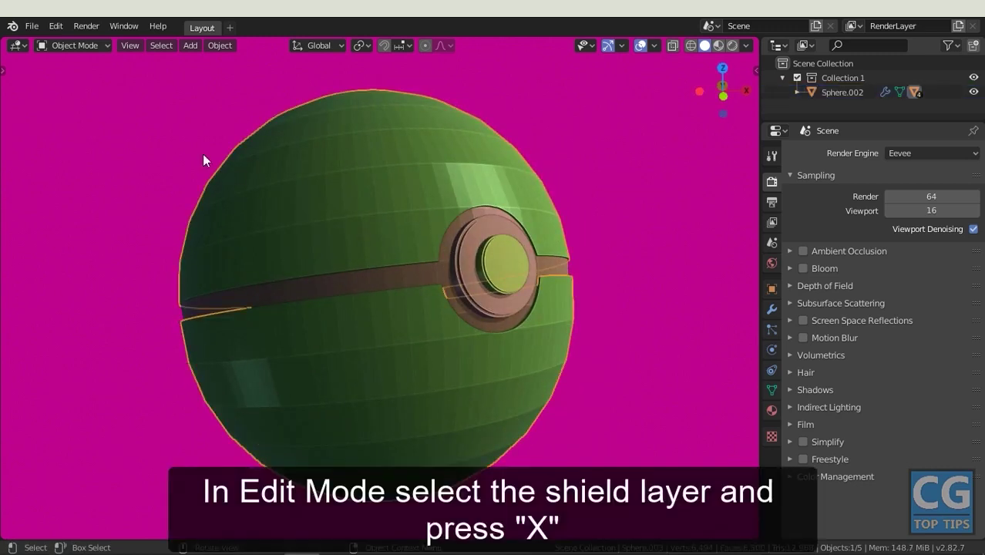
{"action": "left_click", "coordinate": [99, 48]}
{"action": "left_click", "coordinate": [97, 79]}
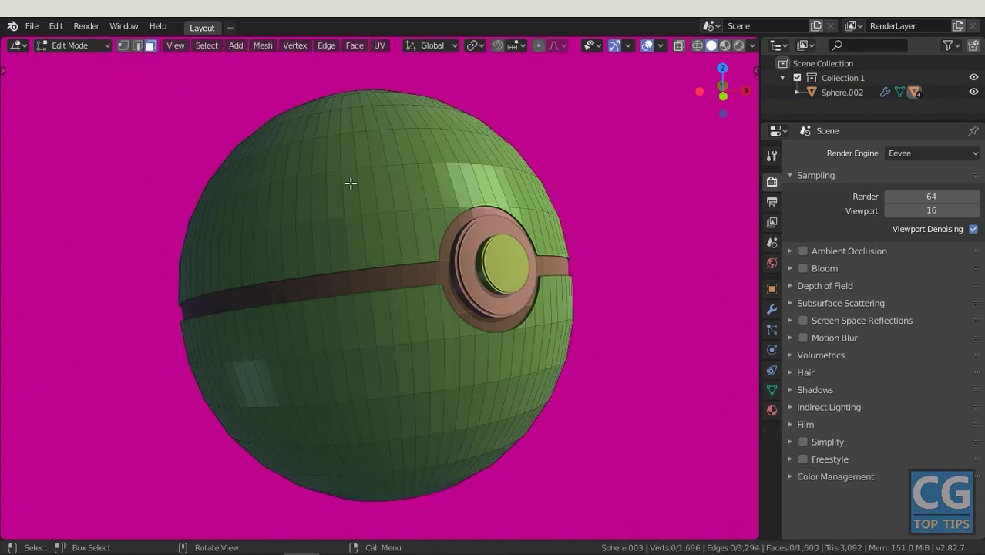
{"action": "key", "text": "l"}
{"action": "key", "text": "l"}
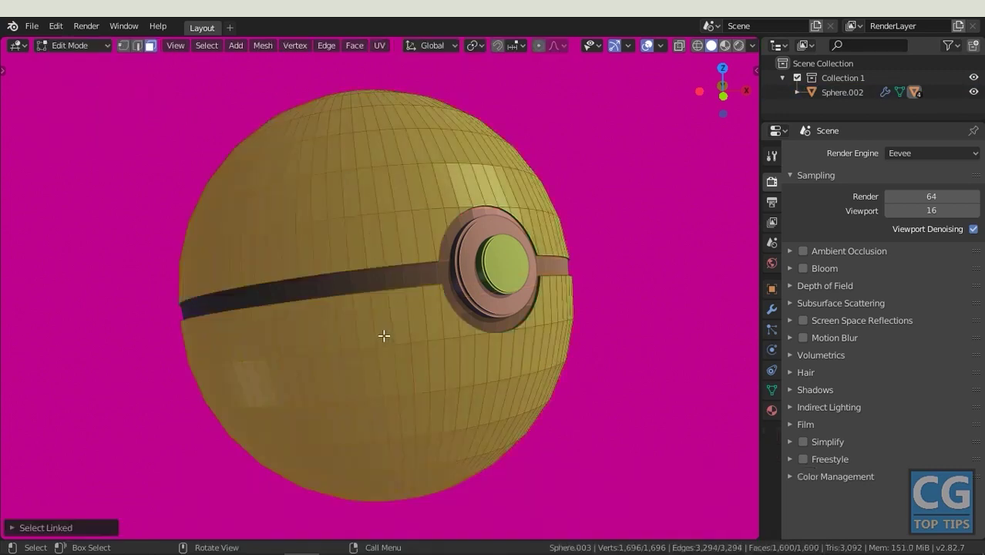
{"action": "key", "text": "x"}
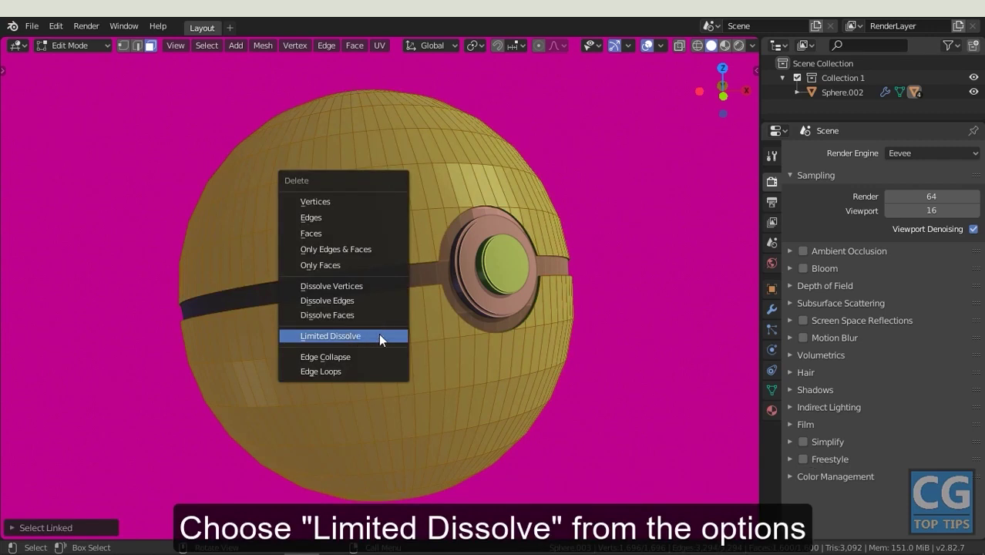
{"action": "left_click", "coordinate": [378, 338]}
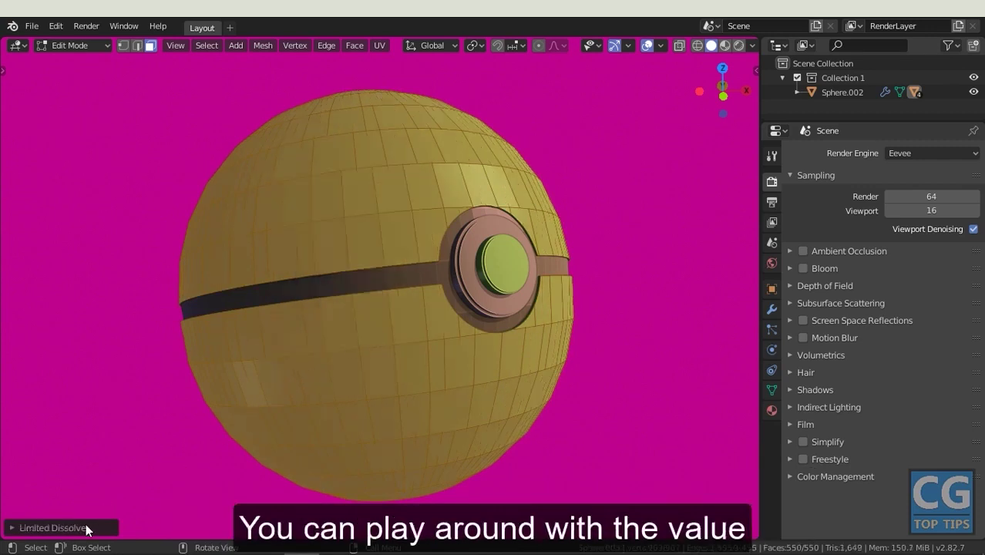
{"action": "left_click", "coordinate": [87, 528]}
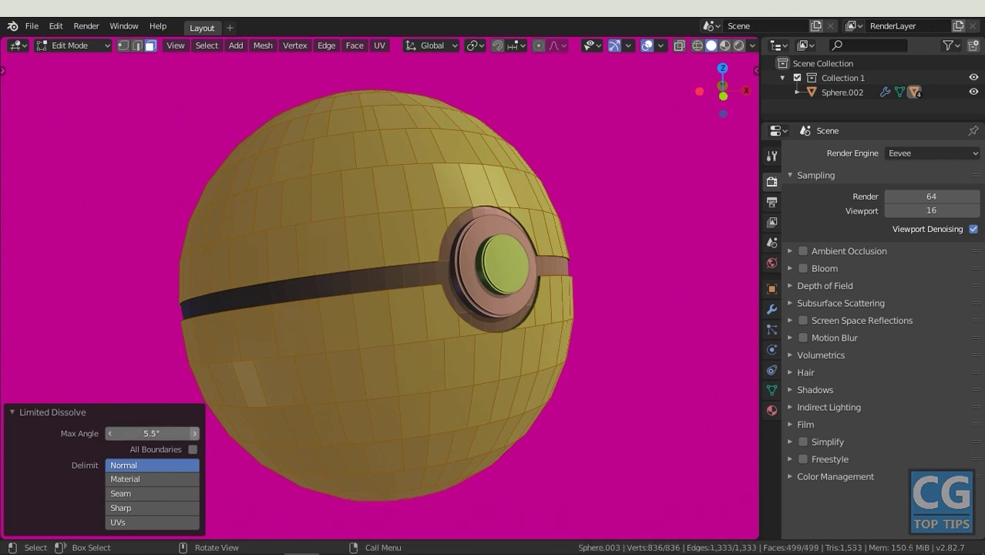
{"action": "left_click", "coordinate": [73, 410]}
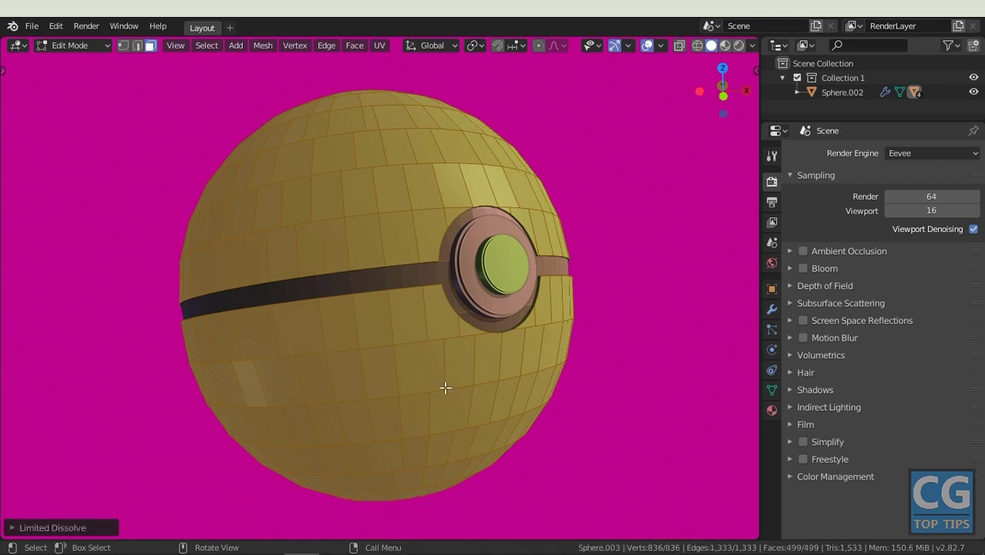
Inset each sphere face individually, then extrude every panel outward as its own block
{"action": "key", "text": "i"}
{"action": "key", "text": "i"}
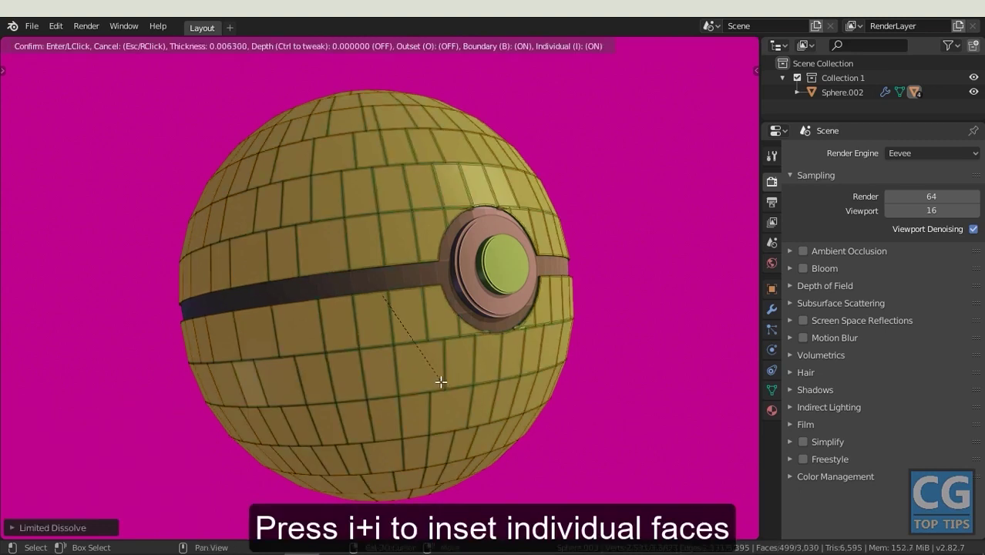
{"action": "left_click", "coordinate": [417, 366]}
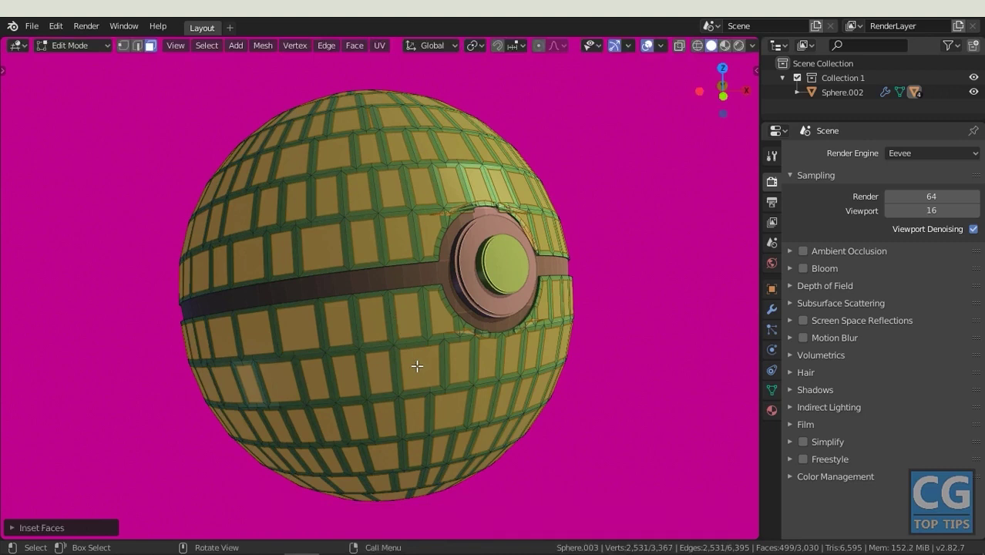
{"action": "key", "text": "alt+e"}
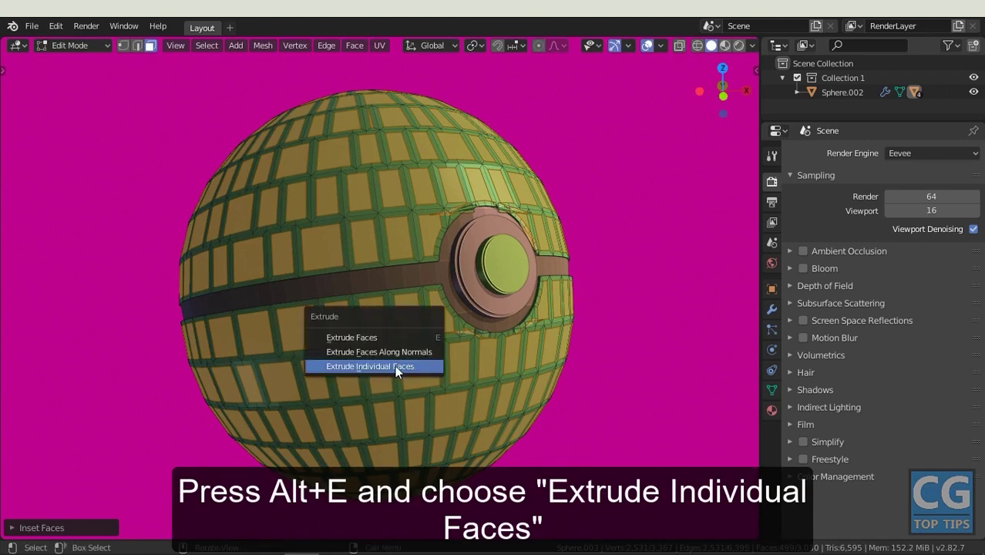
{"action": "left_click", "coordinate": [407, 364]}
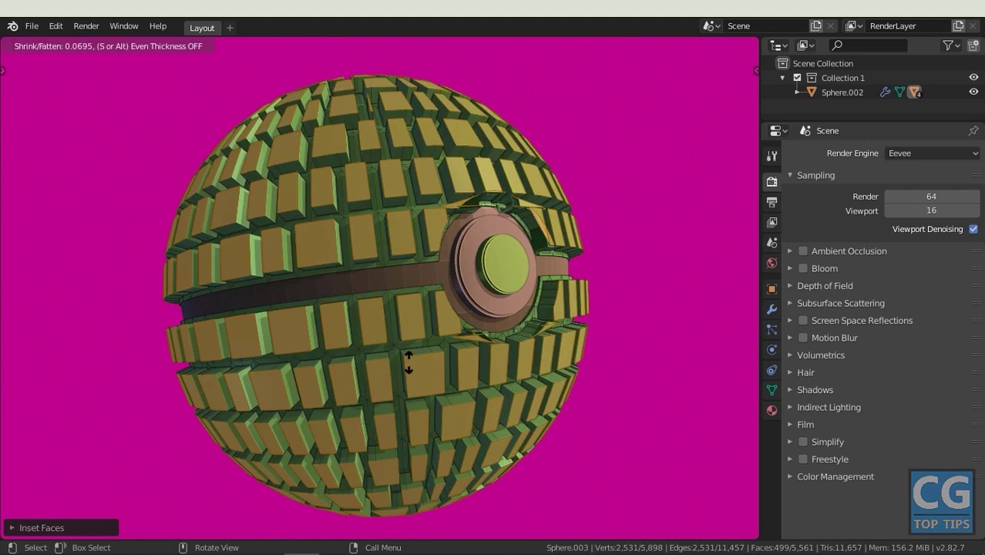
{"action": "left_click", "coordinate": [408, 360]}
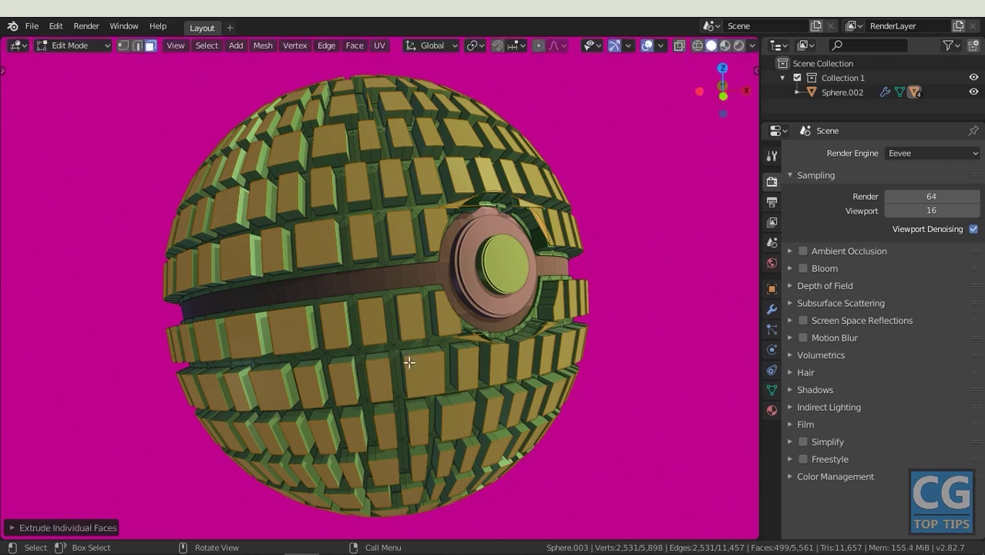
{"action": "mouse_move", "coordinate": [634, 325]}
{"action": "middle_mouse_down"}
{"action": "mouse_move", "coordinate": [612, 317]}
{"action": "mouse_move", "coordinate": [636, 320]}
{"action": "middle_mouse_up"}
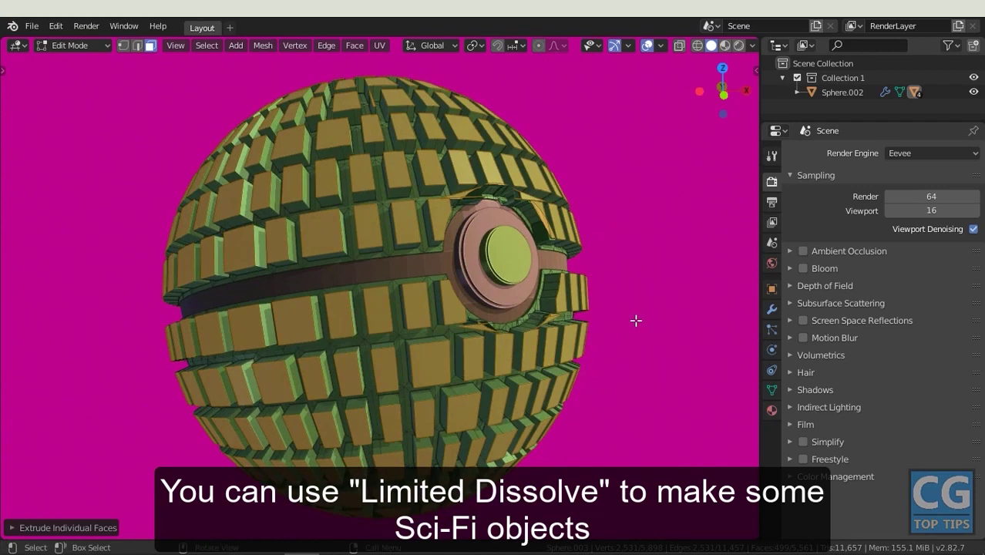
Return to Object Mode, deselect the sphere and orbit around the finished sci-fi sphere
{"action": "left_click", "coordinate": [82, 48]}
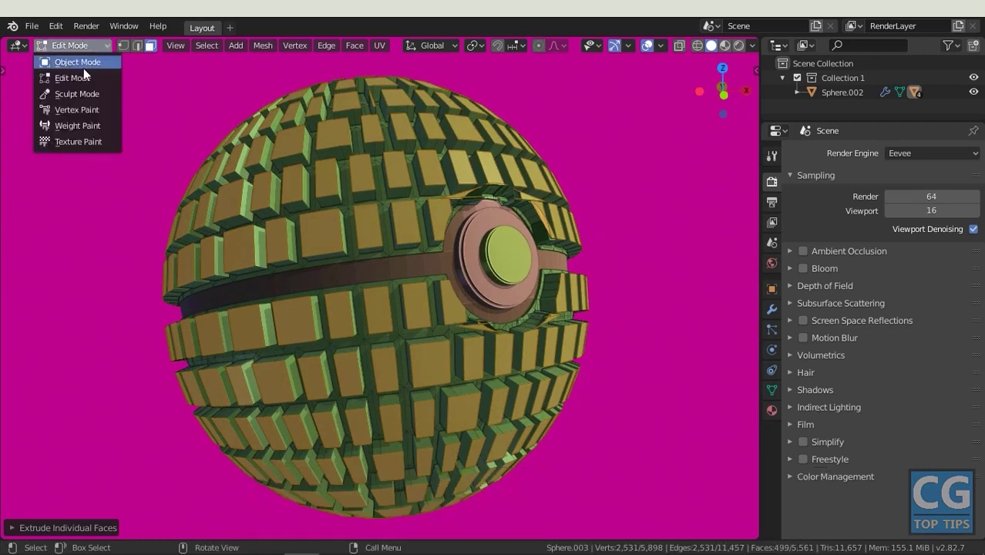
{"action": "left_click", "coordinate": [83, 58]}
{"action": "left_click", "coordinate": [667, 317]}
{"action": "mouse_move", "coordinate": [665, 318]}
{"action": "middle_mouse_down"}
{"action": "mouse_move", "coordinate": [644, 369]}
{"action": "mouse_move", "coordinate": [655, 374]}
{"action": "mouse_move", "coordinate": [643, 378]}
{"action": "mouse_move", "coordinate": [651, 390]}
{"action": "middle_mouse_up"}
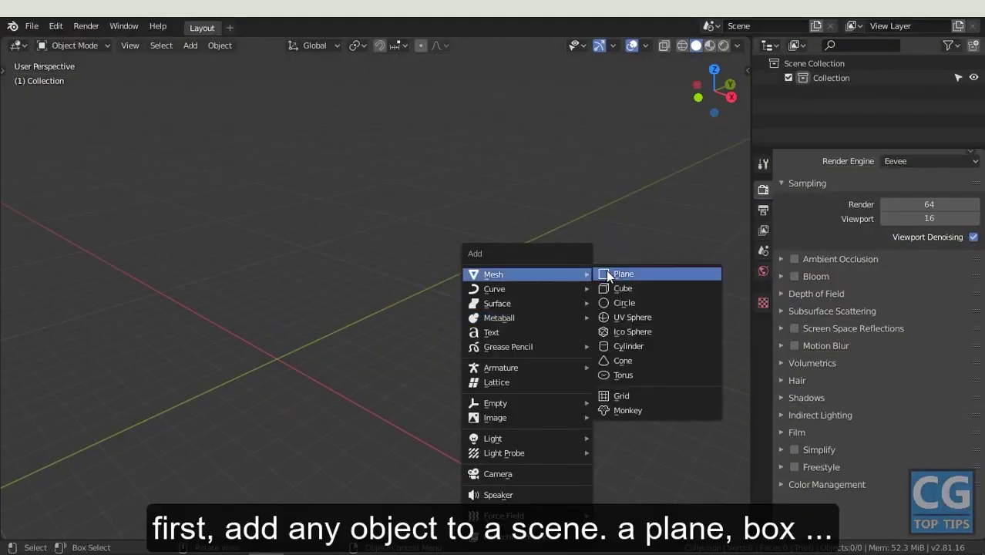
Add a plane and merge all its vertices into one center point, in front view
{"action": "left_click", "coordinate": [607, 273]}
{"action": "key", "text": "Tab"}
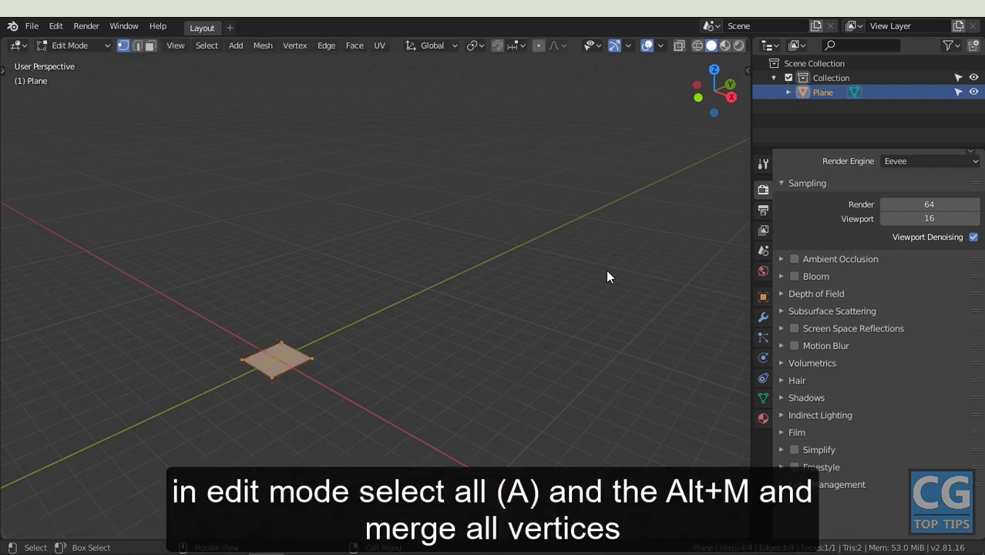
{"action": "key", "text": "alt+m"}
{"action": "left_click", "coordinate": [571, 272]}
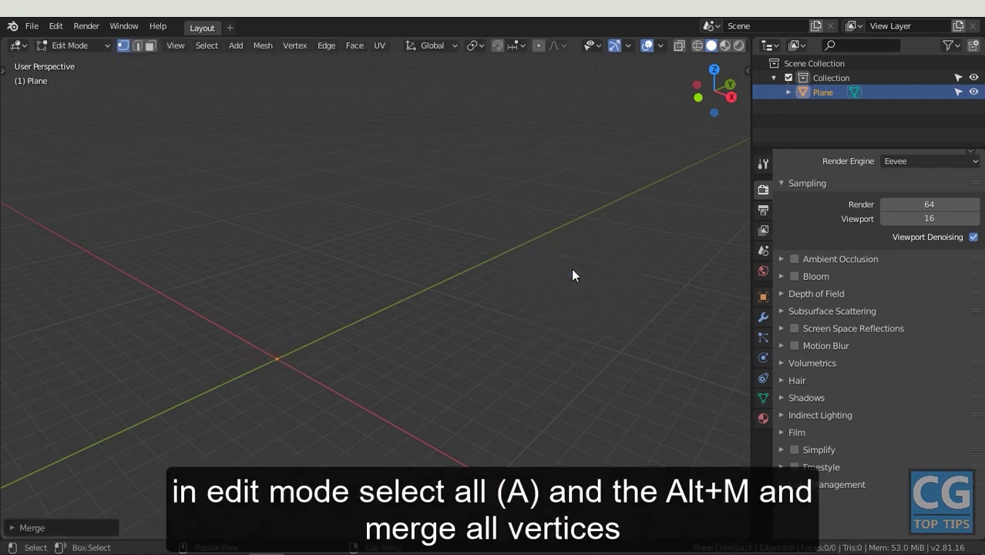
{"action": "key", "text": "KP_1"}
Extrude vertices into a bent path and bevel its inner corners into rounded bends
{"action": "right_click", "coordinate": [276, 318], "text": "ctrl"}
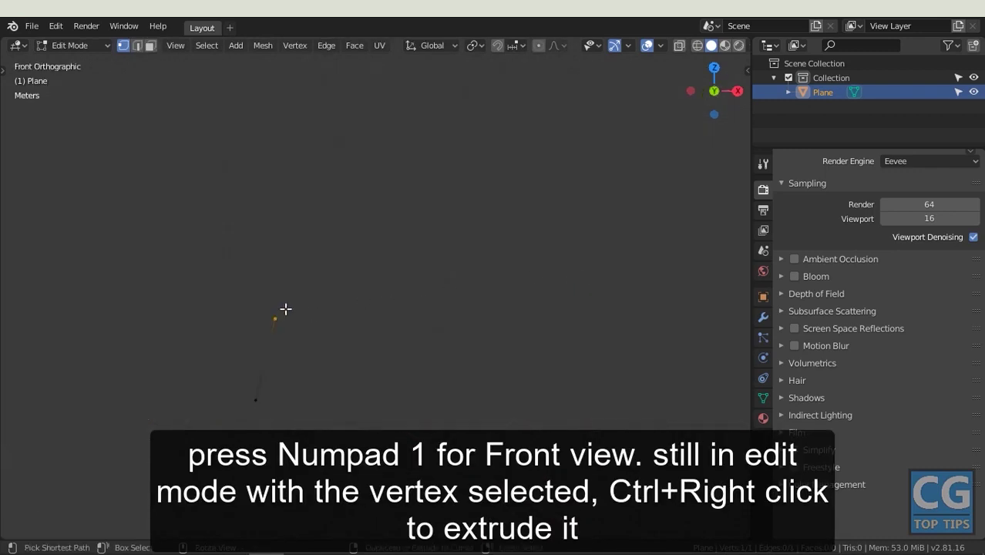
{"action": "right_click", "coordinate": [570, 365], "text": "ctrl"}
{"action": "right_click", "coordinate": [583, 253], "text": "ctrl"}
{"action": "left_click_drag", "start_coordinate": [617, 270], "coordinate": [217, 382]}
{"action": "key", "text": "shift+ctrl+b"}
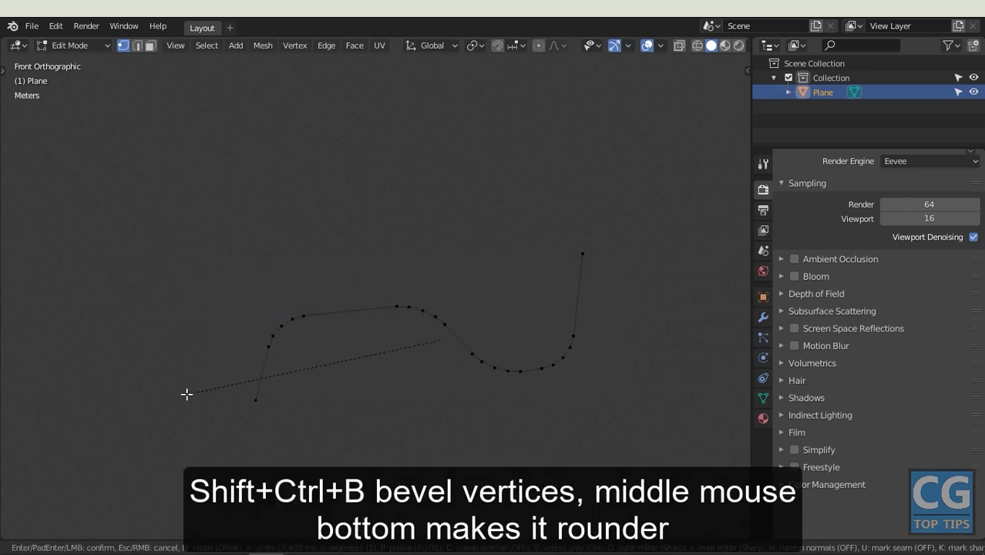
{"action": "left_click", "coordinate": [186, 394]}
{"action": "key", "text": "Tab"}
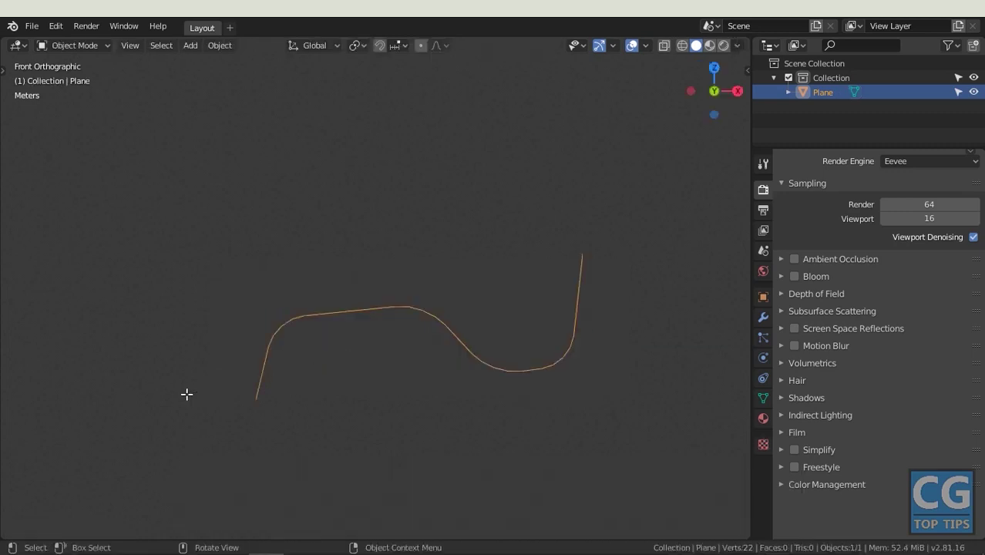
{"action": "left_click", "coordinate": [220, 45]}
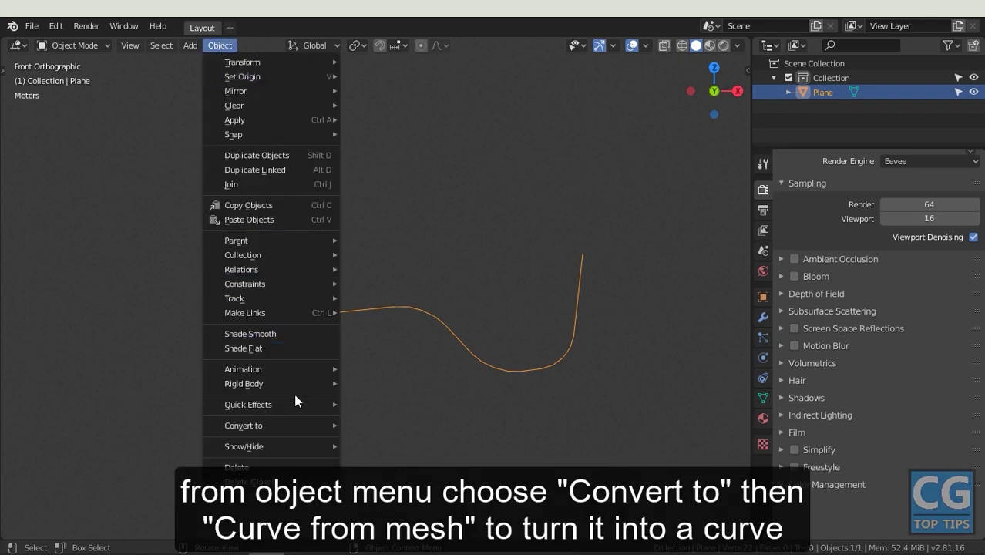
{"action": "mouse_move", "coordinate": [244, 425]}
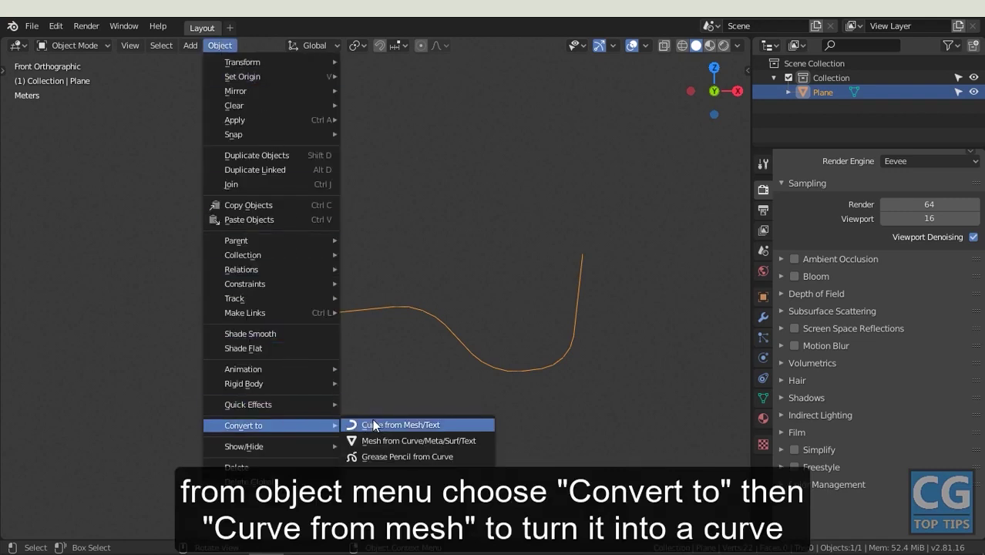
Convert the path to a curve and add a Bezier circle rotated 90° on X beside it
{"action": "left_click", "coordinate": [379, 425]}
{"action": "key", "text": "shift+a"}
{"action": "mouse_move", "coordinate": [307, 289]}
{"action": "left_click", "coordinate": [441, 303]}
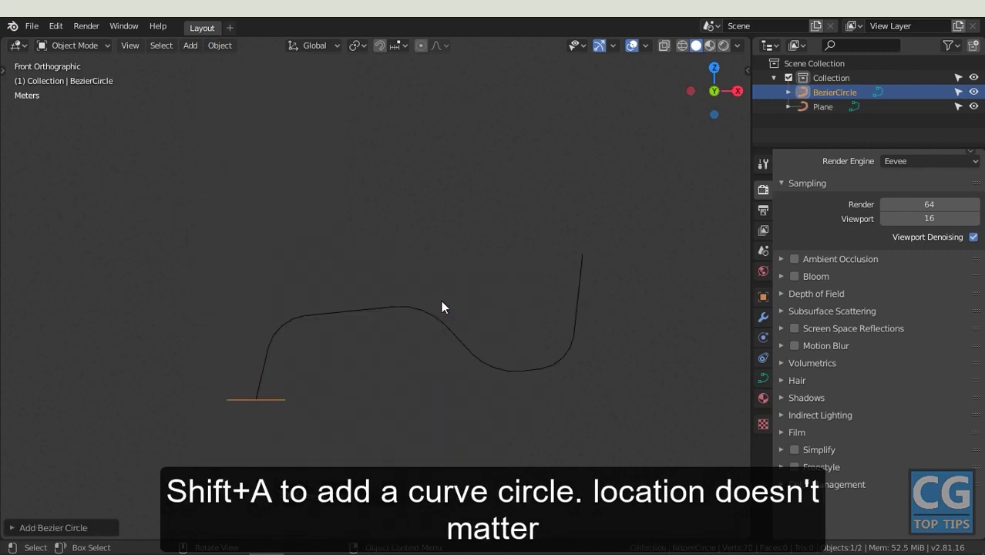
{"action": "type", "text": "rx90"}
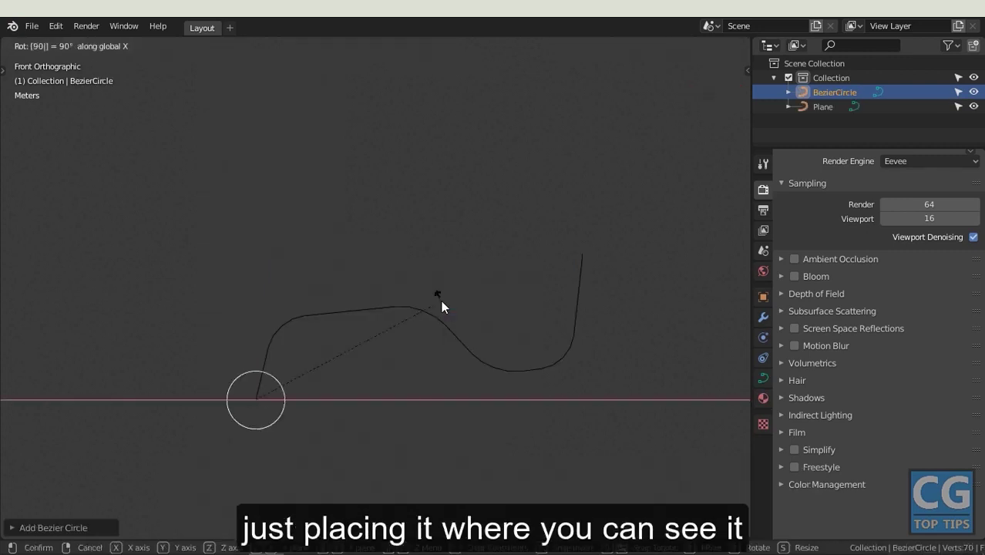
{"action": "key", "text": "Return"}
{"action": "key", "text": "g"}
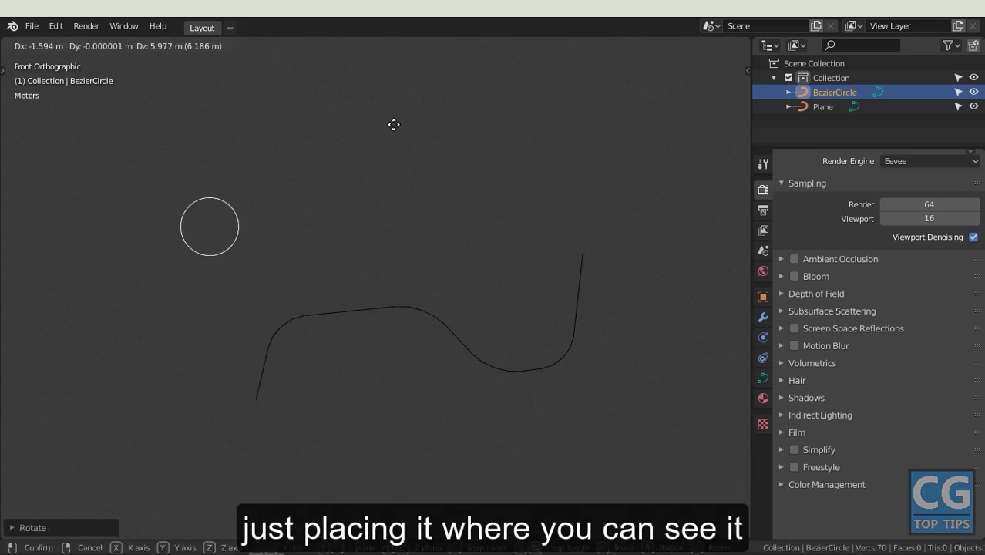
{"action": "left_click", "coordinate": [393, 131]}
Use the BezierCircle as the path's Bevel Object, shade the tube smooth, and shrink the circle
{"action": "left_click", "coordinate": [444, 325]}
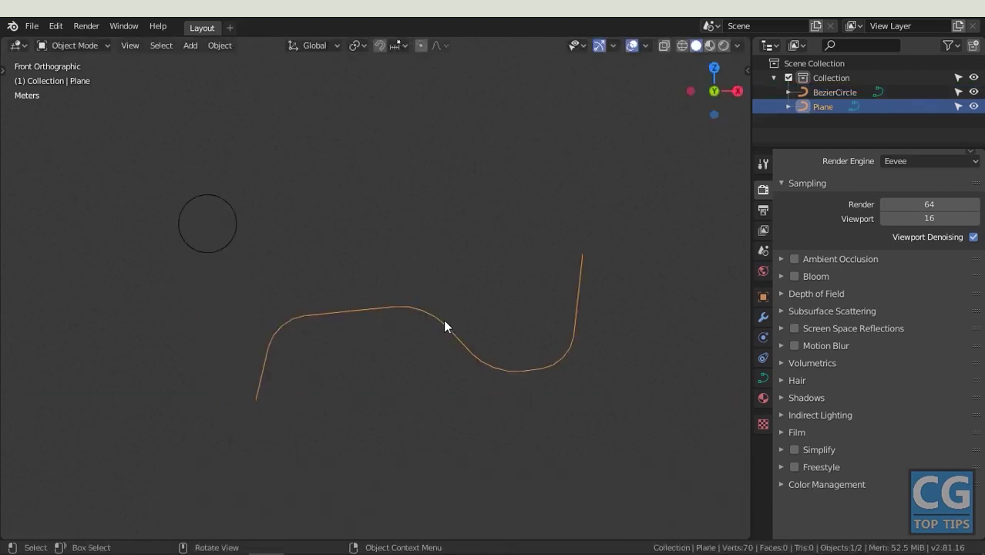
{"action": "left_click", "coordinate": [764, 378]}
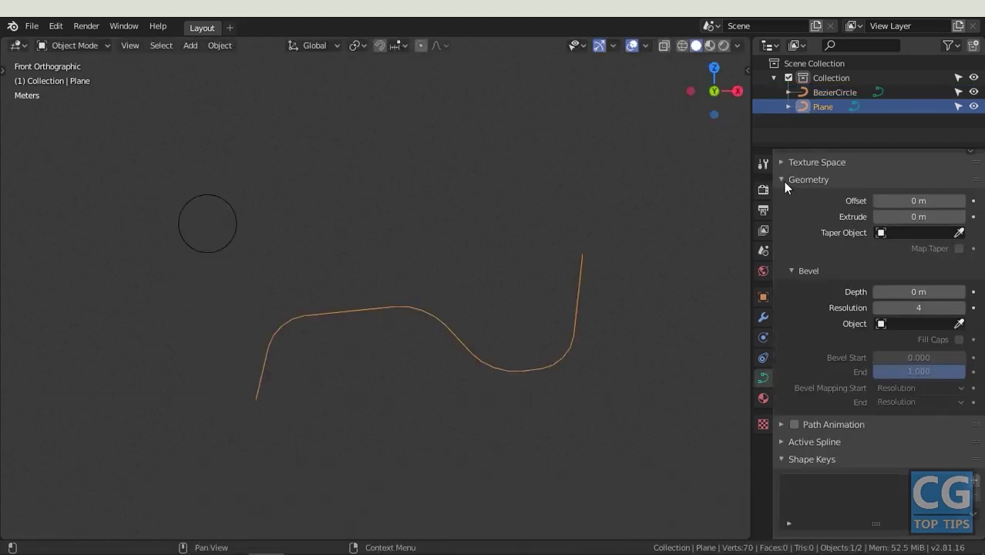
{"action": "left_click", "coordinate": [958, 327]}
{"action": "left_click", "coordinate": [240, 218]}
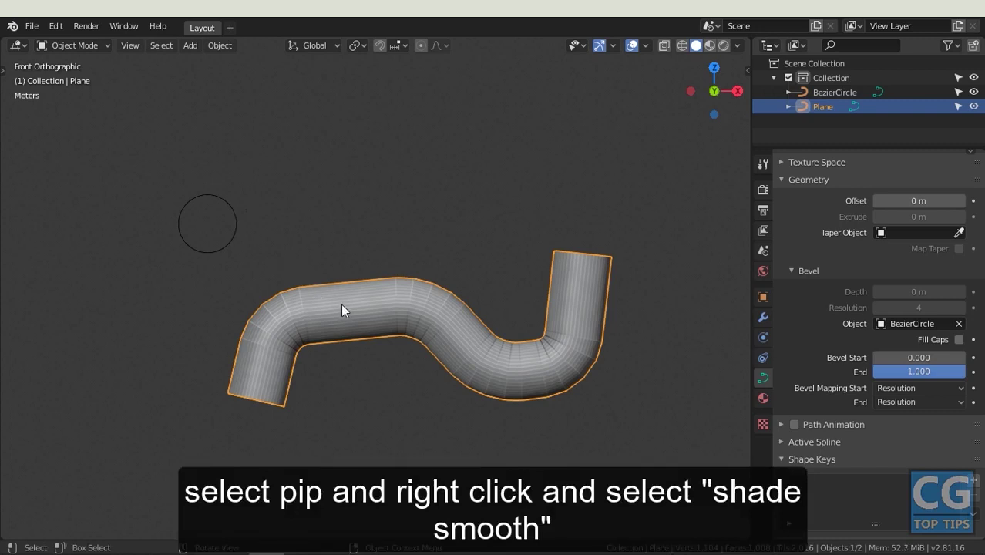
{"action": "right_click", "coordinate": [340, 303]}
{"action": "left_click", "coordinate": [330, 238]}
{"action": "left_click", "coordinate": [235, 220]}
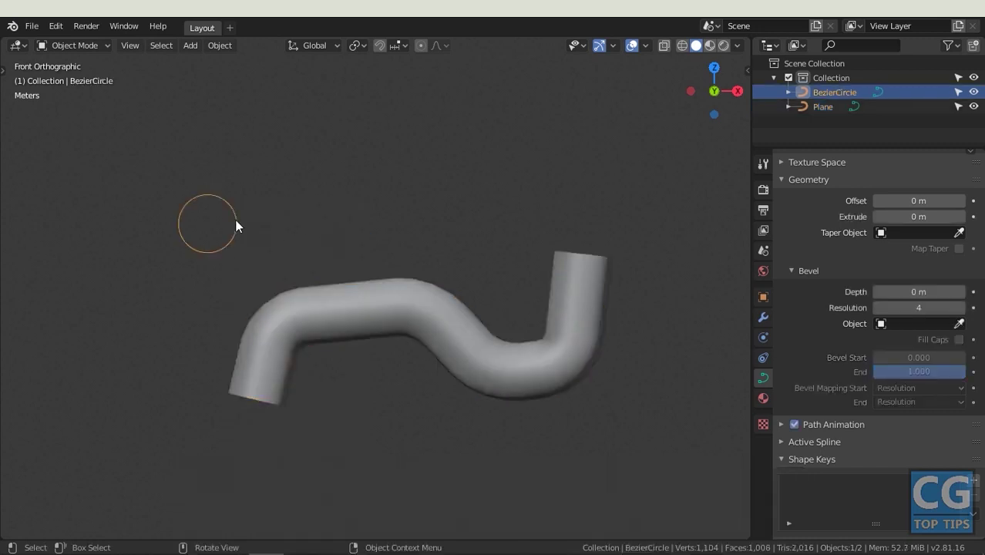
{"action": "key", "text": "s"}
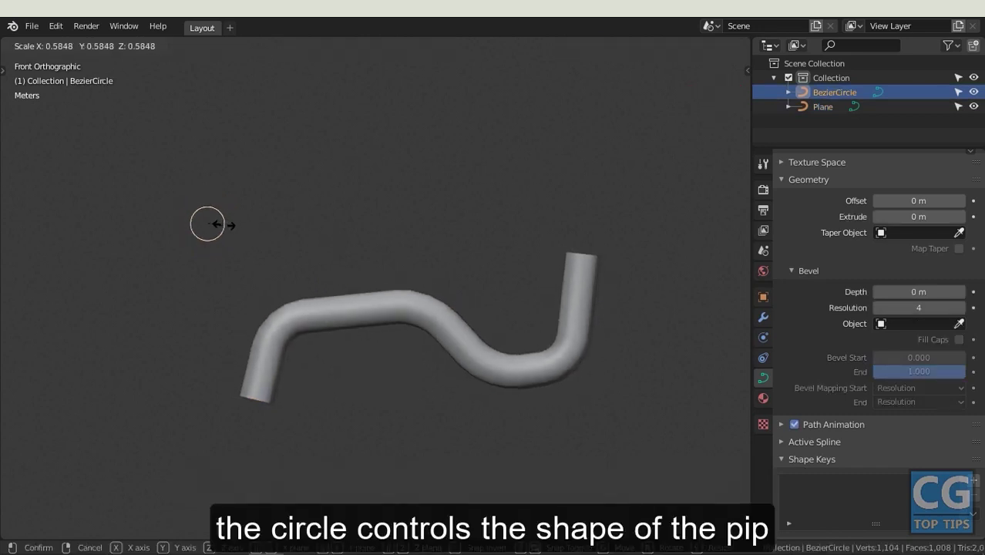
{"action": "left_click", "coordinate": [219, 225]}
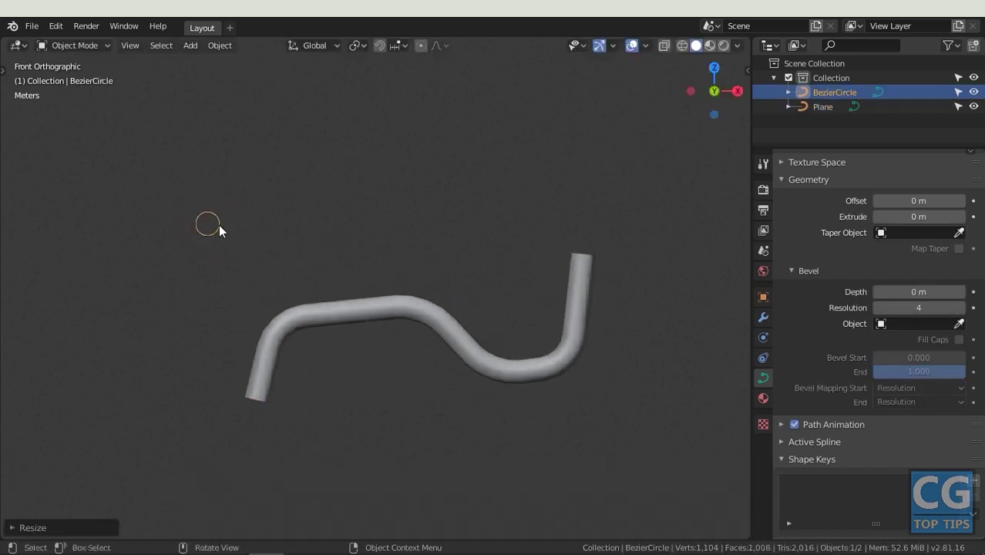
Duplicate the circle twice in Edit Mode, shrinking and raising the third copy, for three tubes
{"action": "key", "text": "Tab"}
{"action": "middle_click_drag", "start_coordinate": [244, 245], "coordinate": [308, 286]}
{"action": "key", "text": "shift+d"}
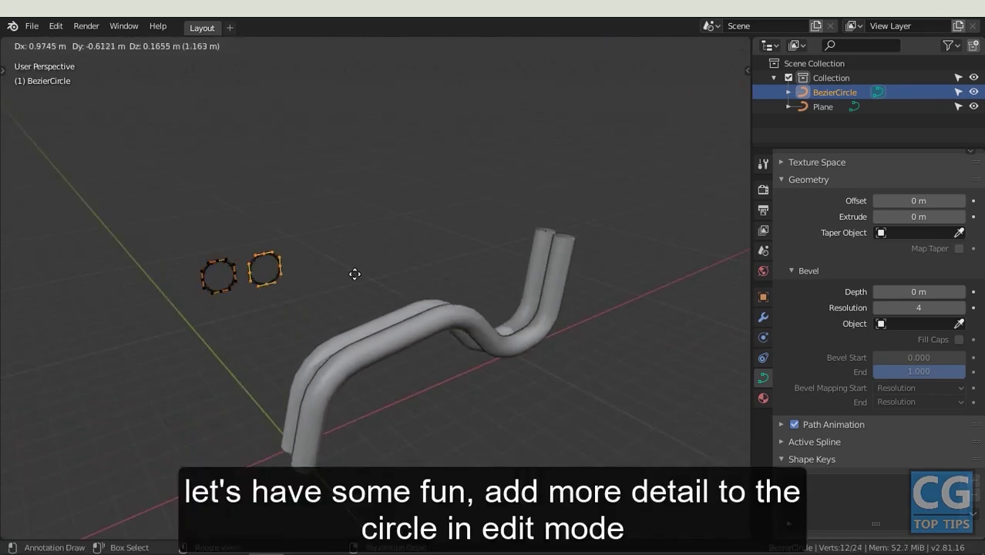
{"action": "left_click", "coordinate": [358, 274]}
{"action": "key", "text": "shift+d"}
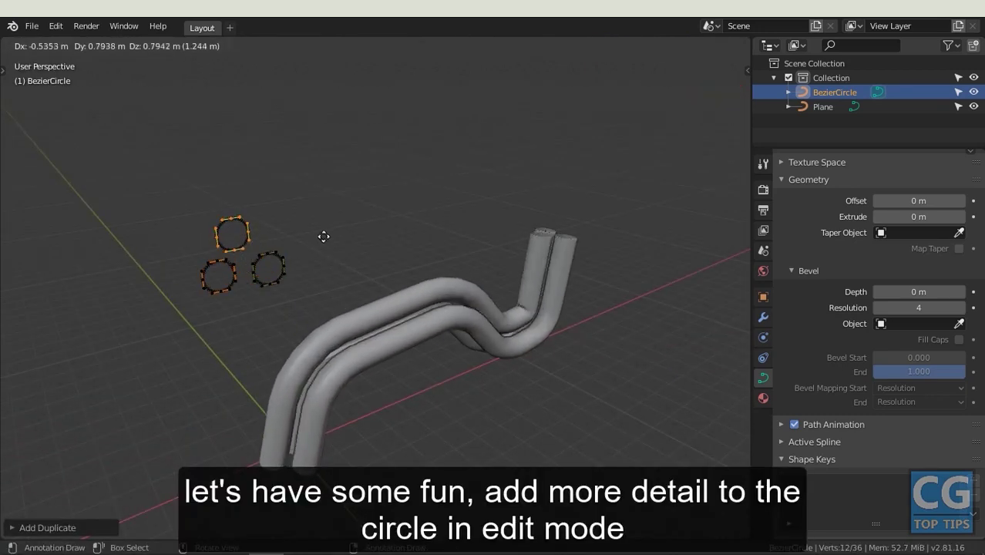
{"action": "left_click", "coordinate": [334, 235]}
{"action": "key", "text": "s"}
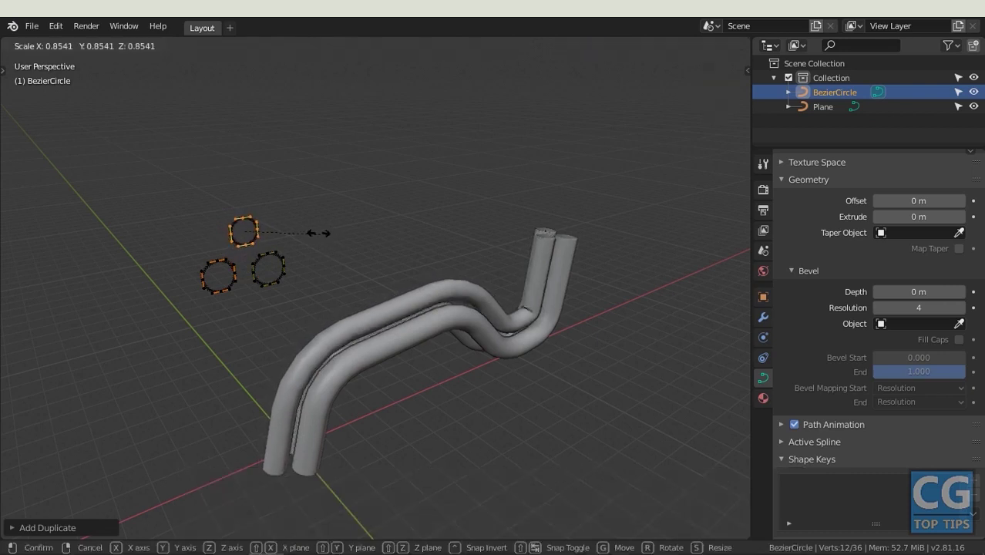
{"action": "left_click", "coordinate": [305, 230]}
{"action": "key", "text": "g"}
{"action": "key", "text": "z"}
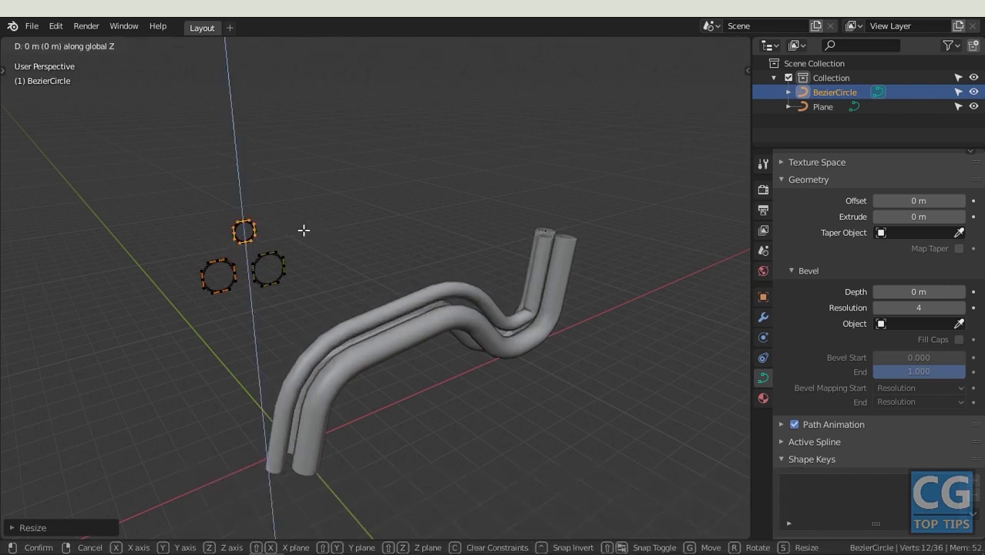
{"action": "left_click", "coordinate": [305, 238]}
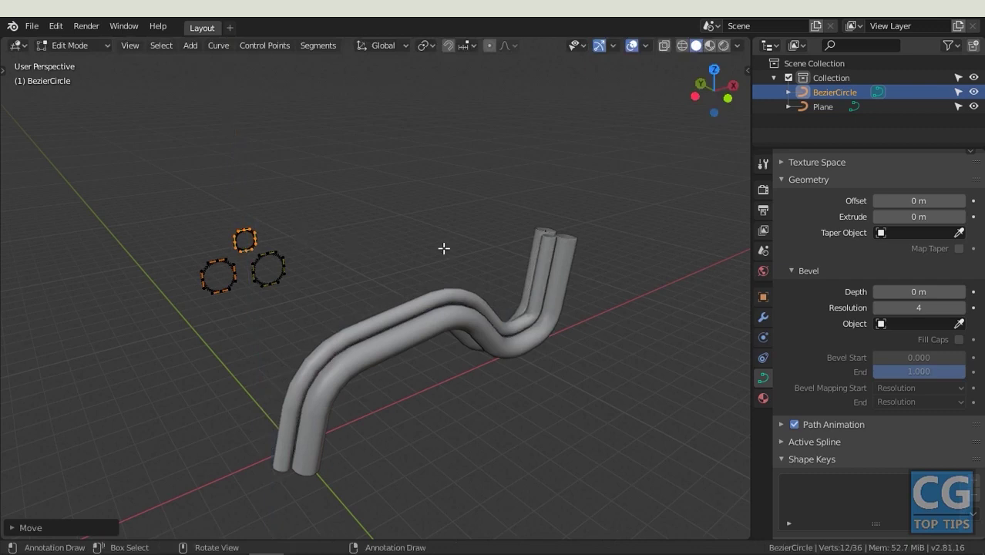
{"action": "key", "text": "Tab"}
{"action": "mouse_move", "coordinate": [444, 248]}
{"action": "middle_mouse_down"}
{"action": "mouse_move", "coordinate": [353, 268]}
{"action": "mouse_move", "coordinate": [262, 267]}
{"action": "mouse_move", "coordinate": [444, 261]}
{"action": "mouse_move", "coordinate": [472, 243]}
{"action": "middle_mouse_up"}
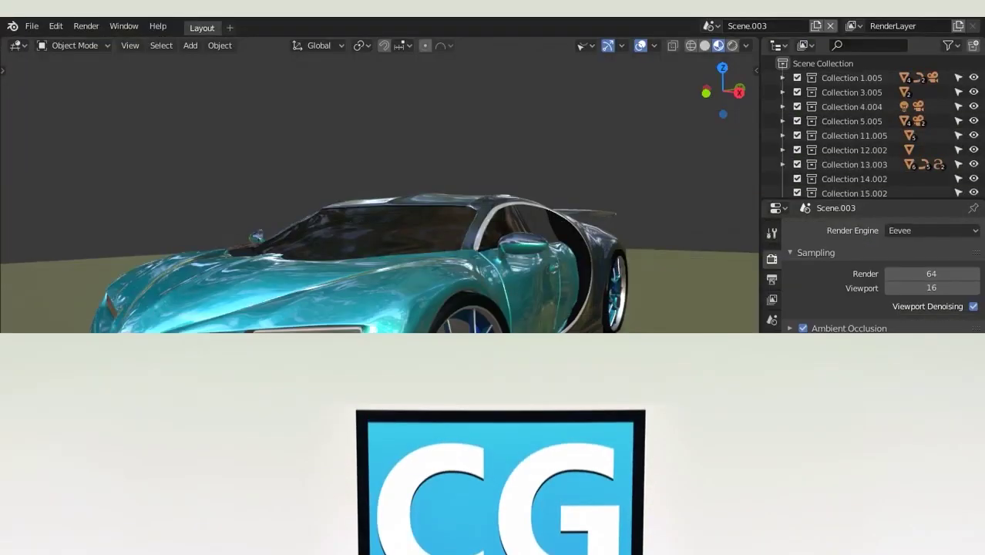
Fly the camera around the teal sports car in Fly Mode, then exit it
{"action": "key", "text": "shift+grave"}
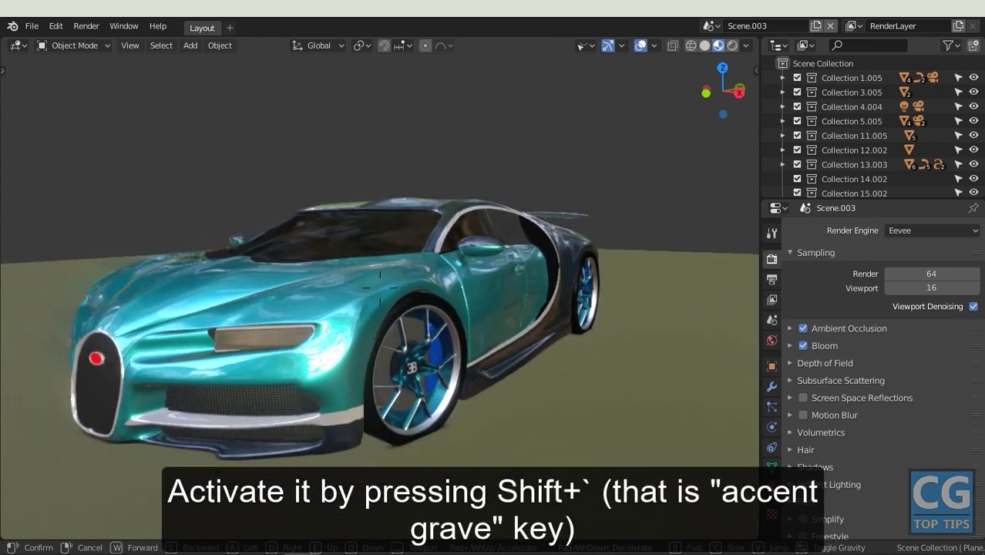
{"action": "key", "text": "Right"}
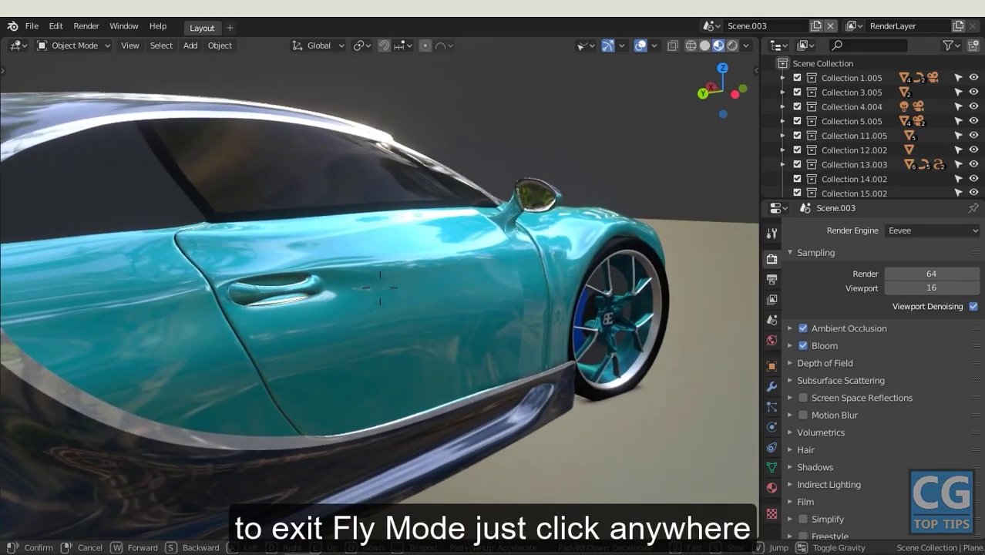
{"action": "left_click", "coordinate": [380, 287]}
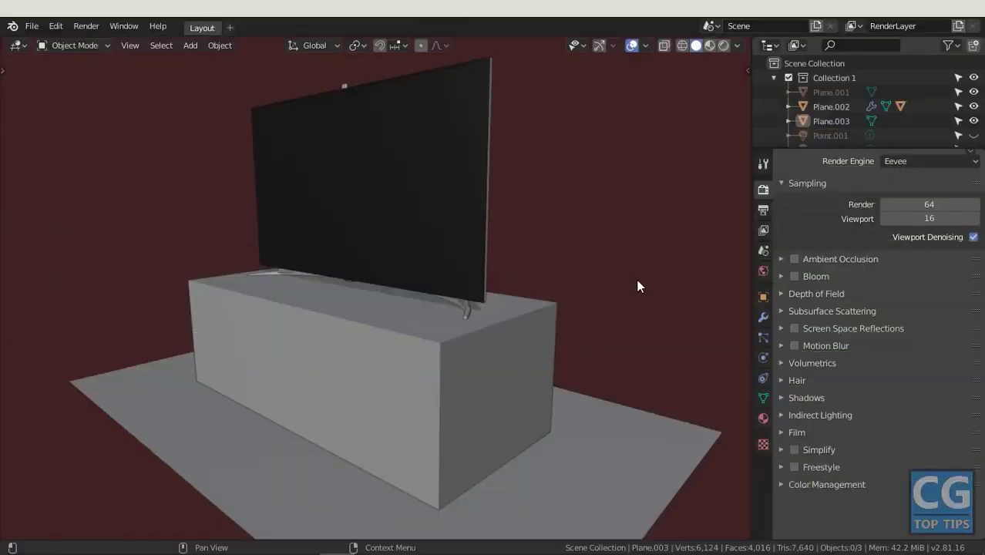
Bevel the TV stand box's top front edge with several rounded segments
{"action": "left_click", "coordinate": [445, 347]}
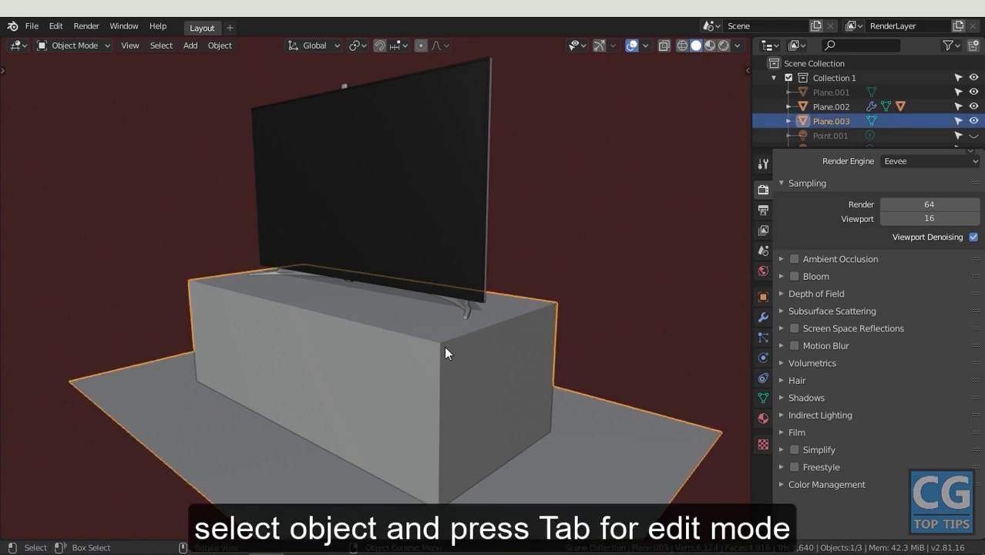
{"action": "key", "text": "Tab"}
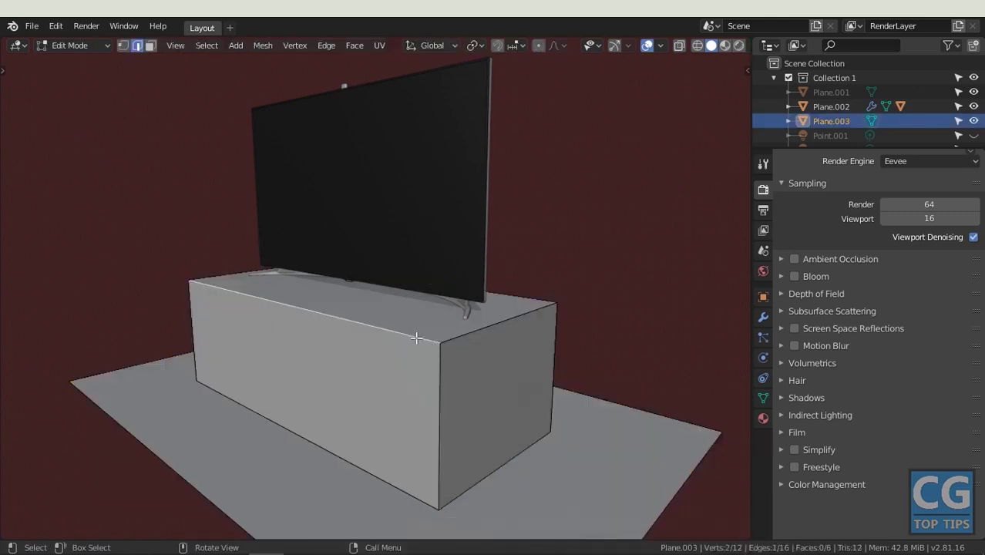
{"action": "key", "text": "ctrl+b"}
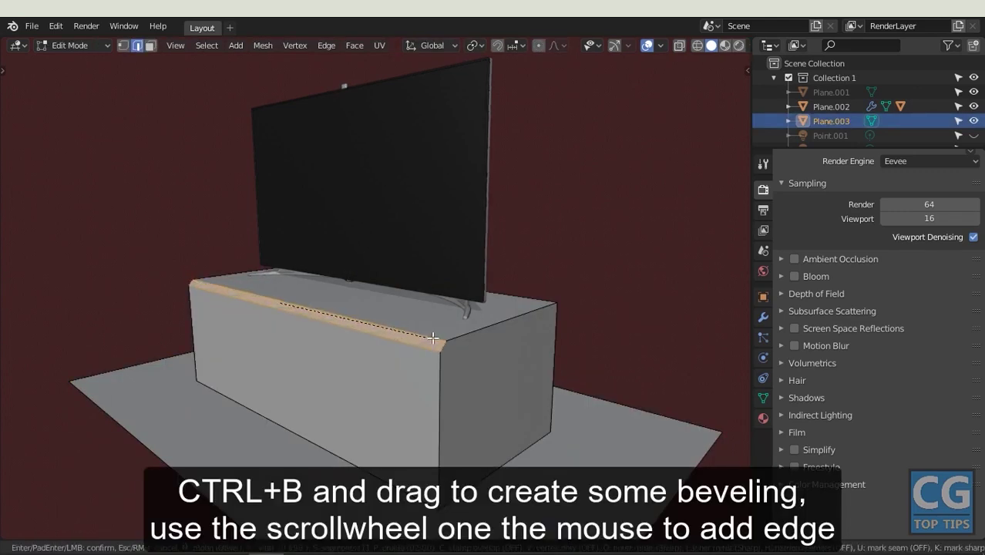
{"action": "scroll", "coordinate": [441, 339], "scroll_direction": "up", "scroll_amount": 3}
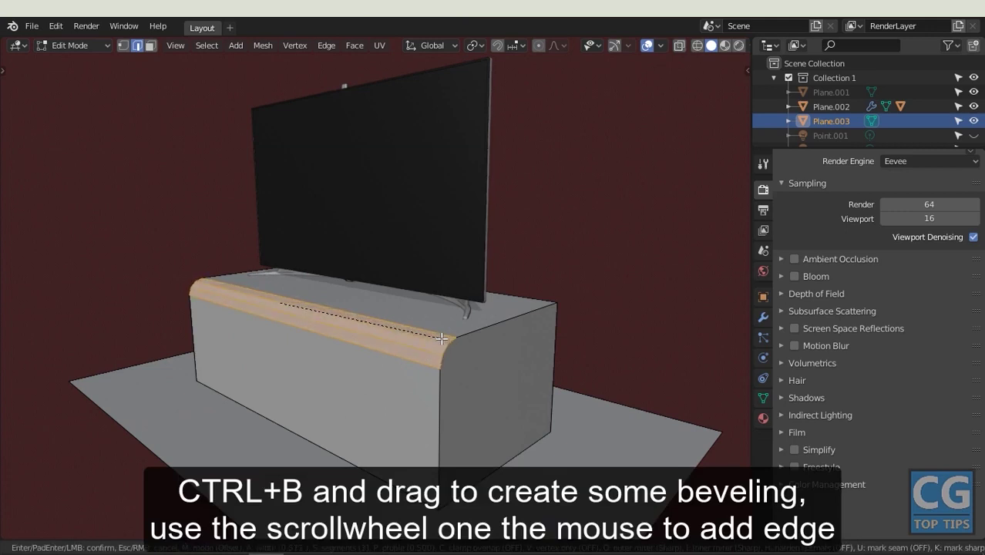
{"action": "left_click", "coordinate": [441, 339]}
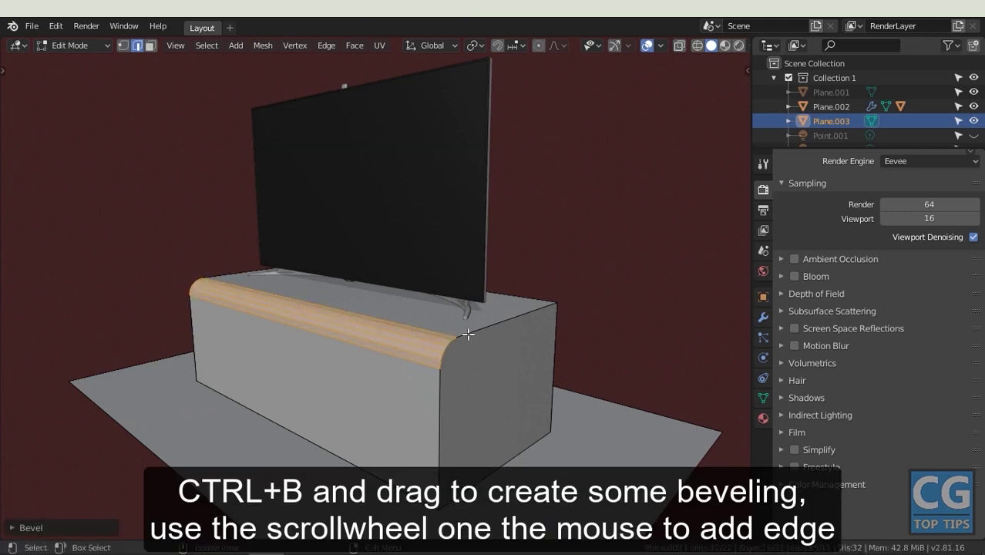
Bevel the box's front corner edge the same way and return to Object Mode
{"action": "left_click", "coordinate": [467, 334]}
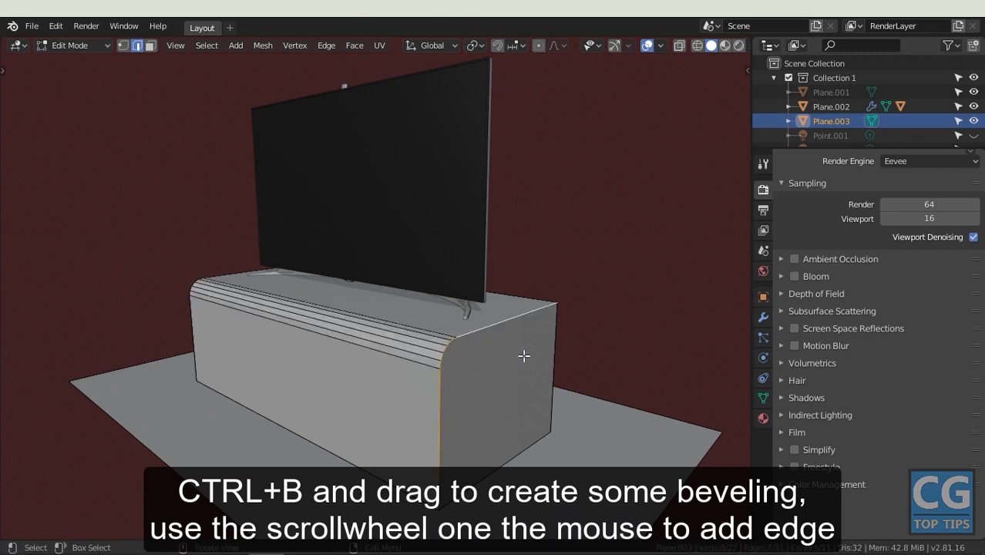
{"action": "key", "text": "ctrl+b"}
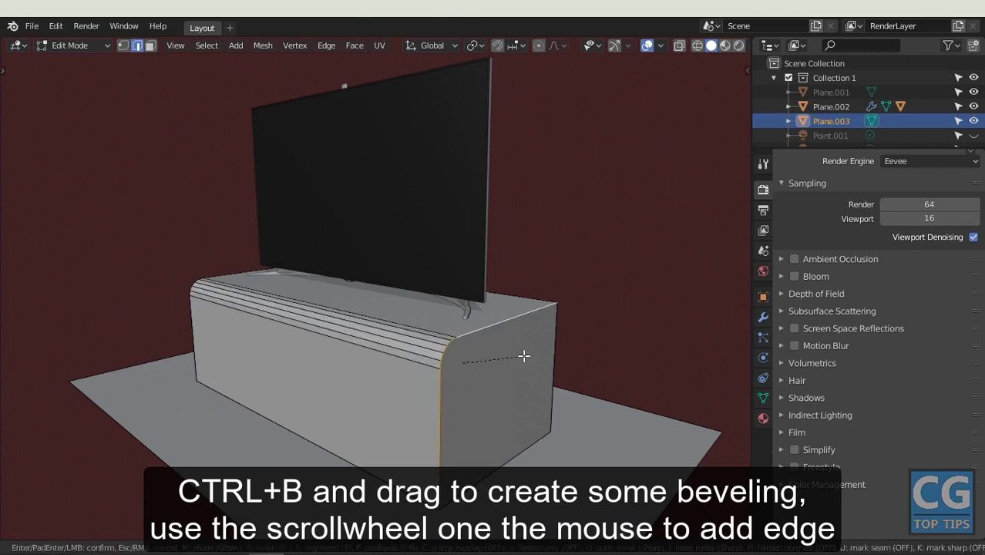
{"action": "left_click", "coordinate": [542, 362]}
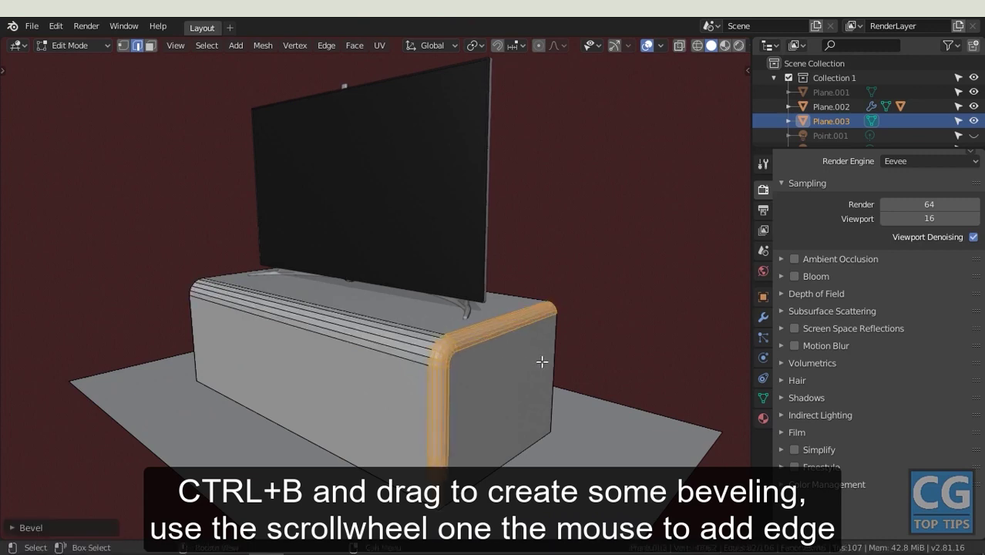
{"action": "key", "text": "Tab"}
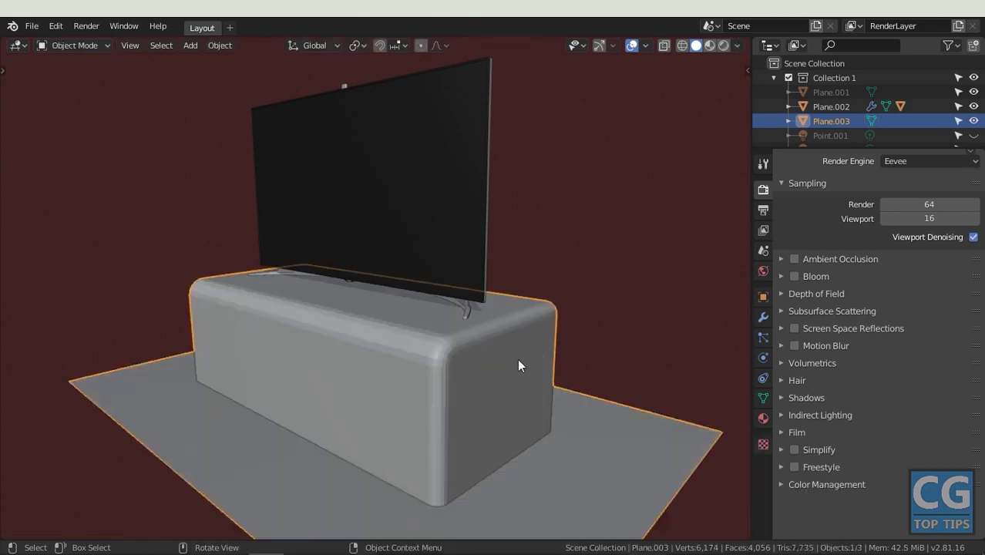
Apply Shade Smooth to the bevelled TV stand box
{"action": "mouse_move", "coordinate": [510, 360]}
{"action": "middle_mouse_down"}
{"action": "mouse_move", "coordinate": [521, 364]}
{"action": "mouse_move", "coordinate": [508, 362]}
{"action": "middle_mouse_up"}
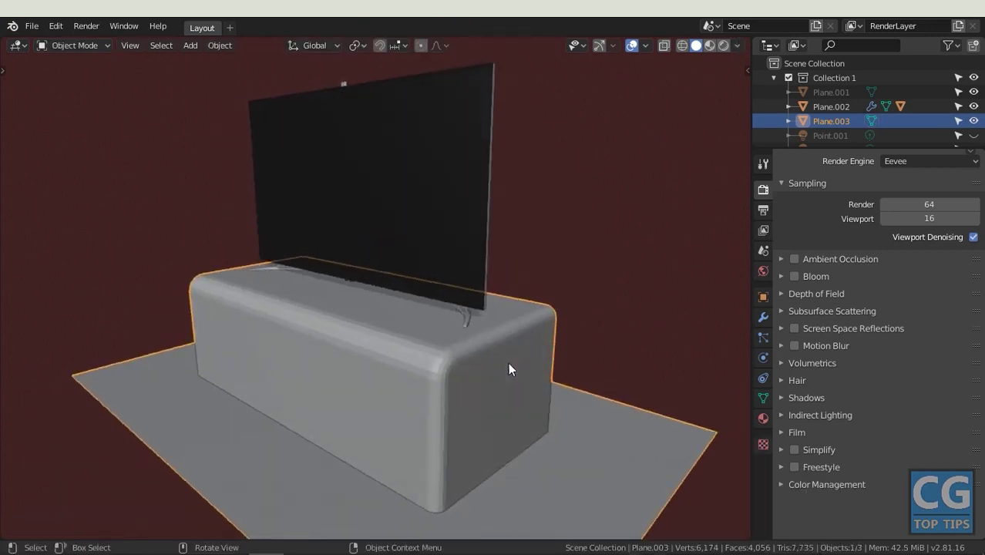
{"action": "right_click", "coordinate": [508, 363]}
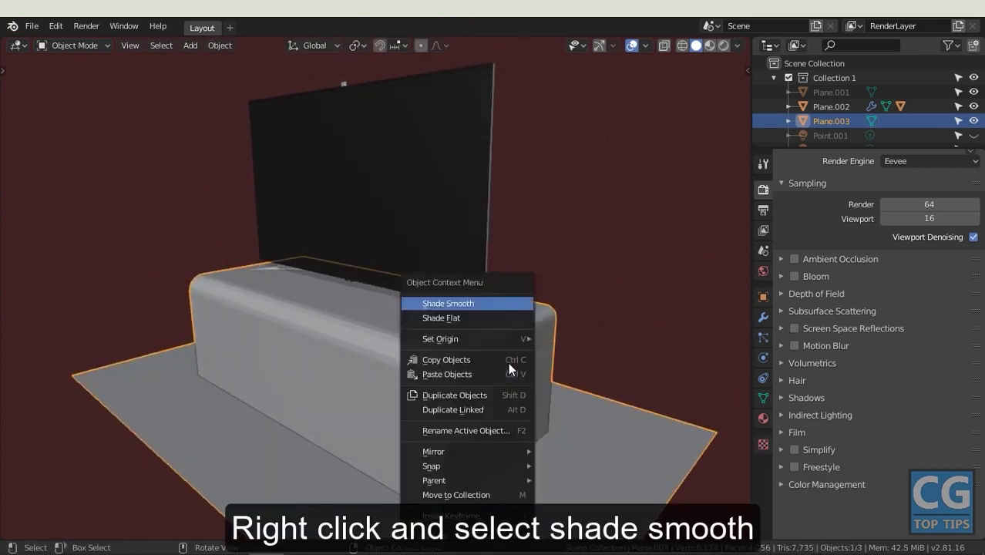
{"action": "left_click", "coordinate": [488, 306]}
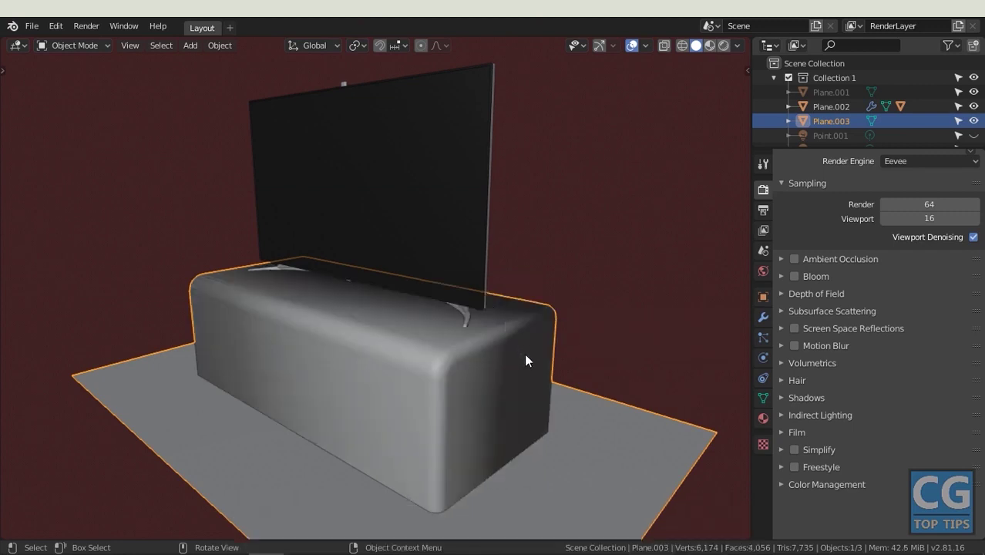
{"action": "mouse_move", "coordinate": [413, 366]}
{"action": "middle_mouse_down"}
{"action": "mouse_move", "coordinate": [504, 367]}
{"action": "mouse_move", "coordinate": [409, 359]}
{"action": "middle_mouse_up"}
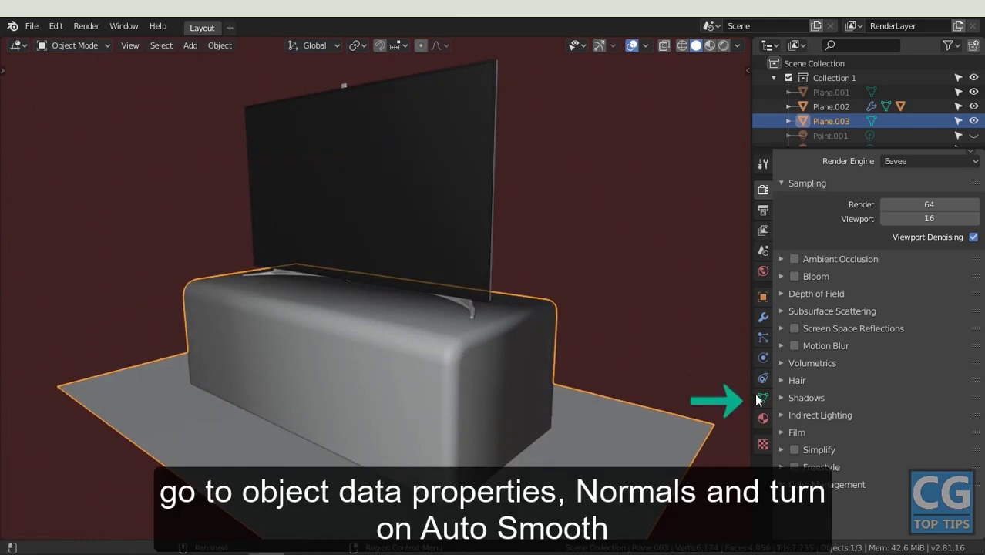
Enable Auto Smooth at 30° in the mesh Normals settings, then deselect everything
{"action": "left_click", "coordinate": [763, 399]}
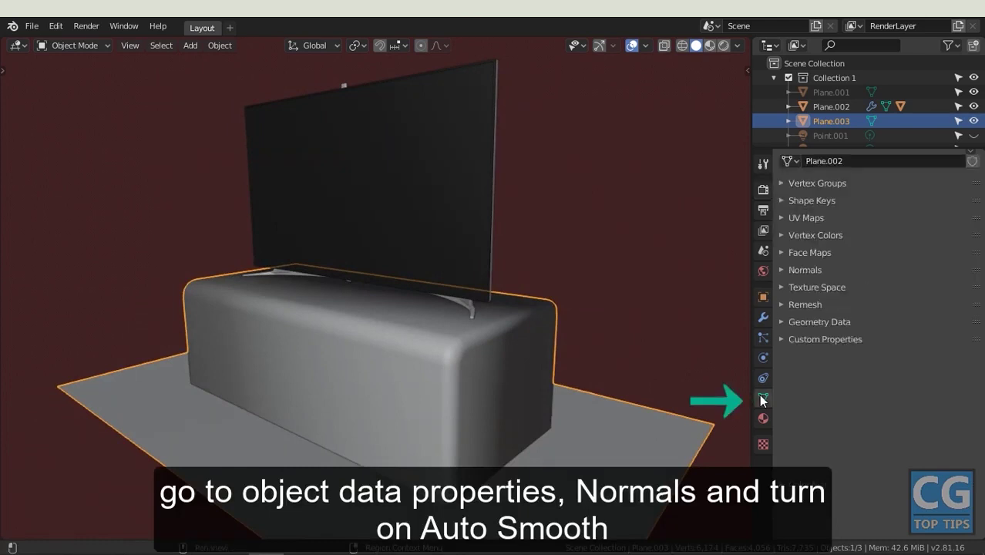
{"action": "left_click", "coordinate": [780, 270]}
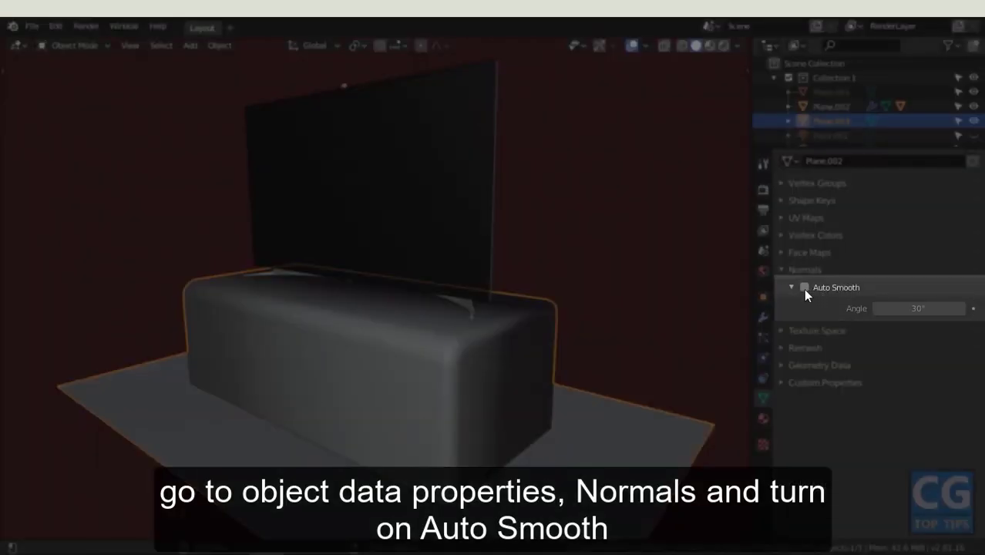
{"action": "left_click", "coordinate": [804, 288]}
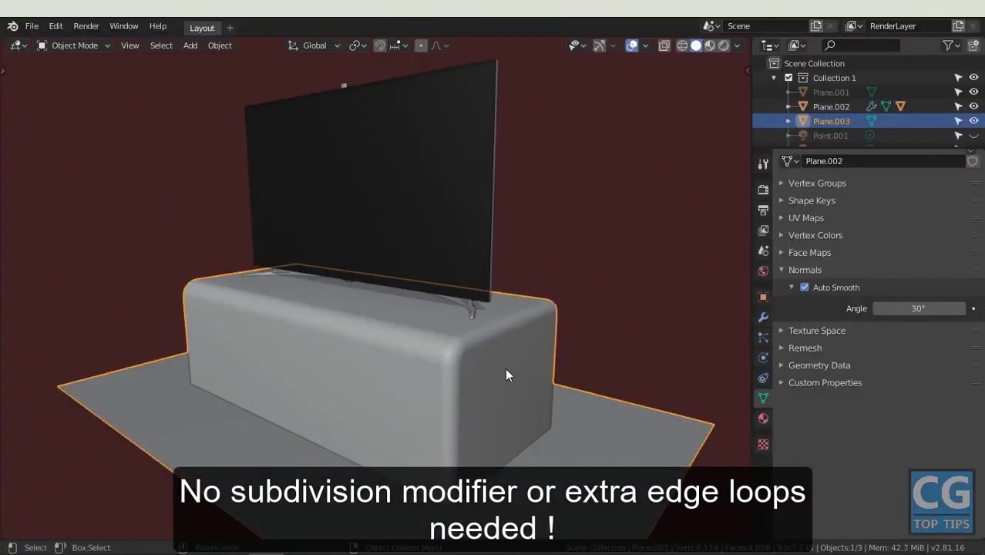
{"action": "mouse_move", "coordinate": [507, 366]}
{"action": "middle_mouse_down"}
{"action": "mouse_move", "coordinate": [569, 372]}
{"action": "mouse_move", "coordinate": [470, 379]}
{"action": "mouse_move", "coordinate": [501, 380]}
{"action": "middle_mouse_up"}
{"action": "key", "text": "alt+a"}
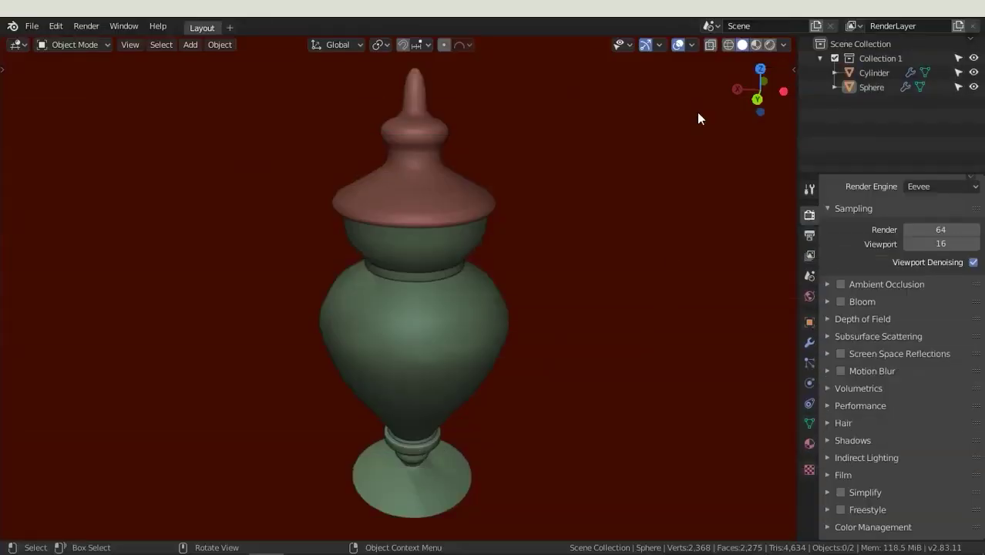
Turn on the Wireframe overlay and enter Edit Mode on the vase body
{"action": "left_click", "coordinate": [693, 45]}
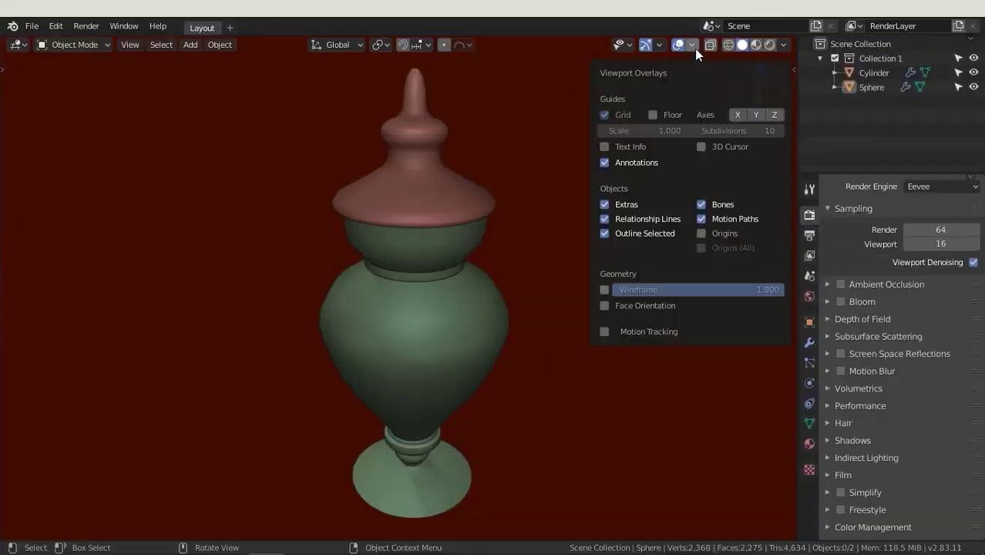
{"action": "left_click", "coordinate": [604, 290]}
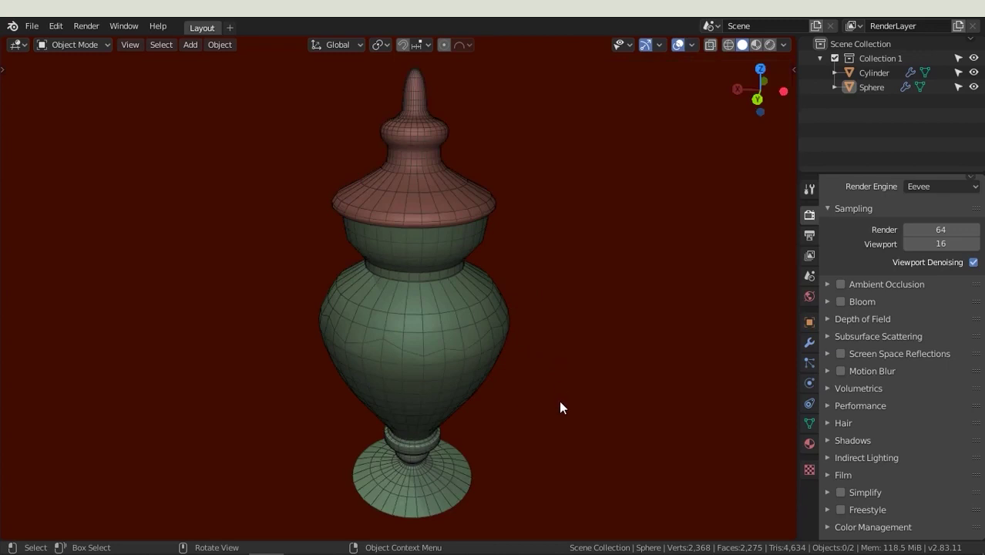
{"action": "middle_click_drag", "start_coordinate": [558, 400], "coordinate": [508, 379]}
{"action": "middle_click_drag", "start_coordinate": [377, 310], "coordinate": [397, 328], "text": "shift"}
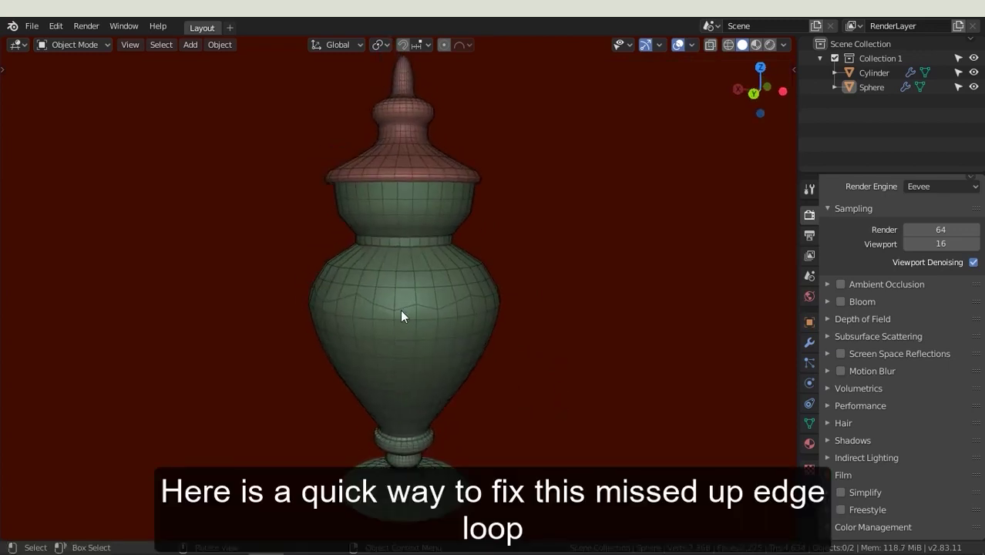
{"action": "left_click", "coordinate": [401, 311]}
{"action": "left_click", "coordinate": [73, 44]}
{"action": "left_click", "coordinate": [87, 75]}
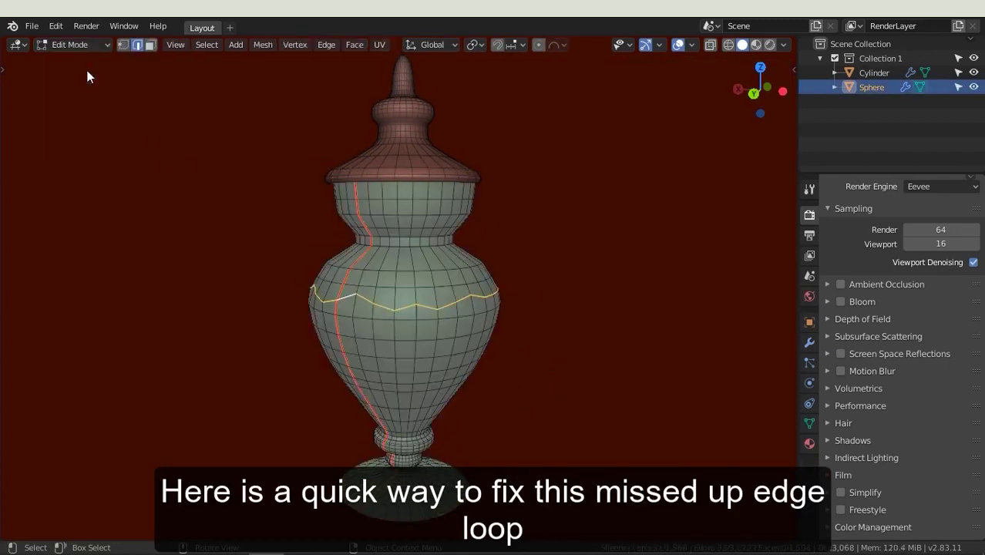
Select the zigzag edge loop on the vase body and slide it along the surface
{"action": "mouse_move", "coordinate": [419, 327]}
{"action": "middle_mouse_down"}
{"action": "mouse_move", "coordinate": [483, 330]}
{"action": "mouse_move", "coordinate": [405, 323]}
{"action": "middle_mouse_up"}
{"action": "scroll", "coordinate": [407, 308], "scroll_direction": "up", "scroll_amount": 2}
{"action": "scroll", "coordinate": [409, 307], "scroll_direction": "up", "scroll_amount": 3}
{"action": "left_click", "coordinate": [417, 301]}
{"action": "left_click", "coordinate": [423, 301], "text": "alt"}
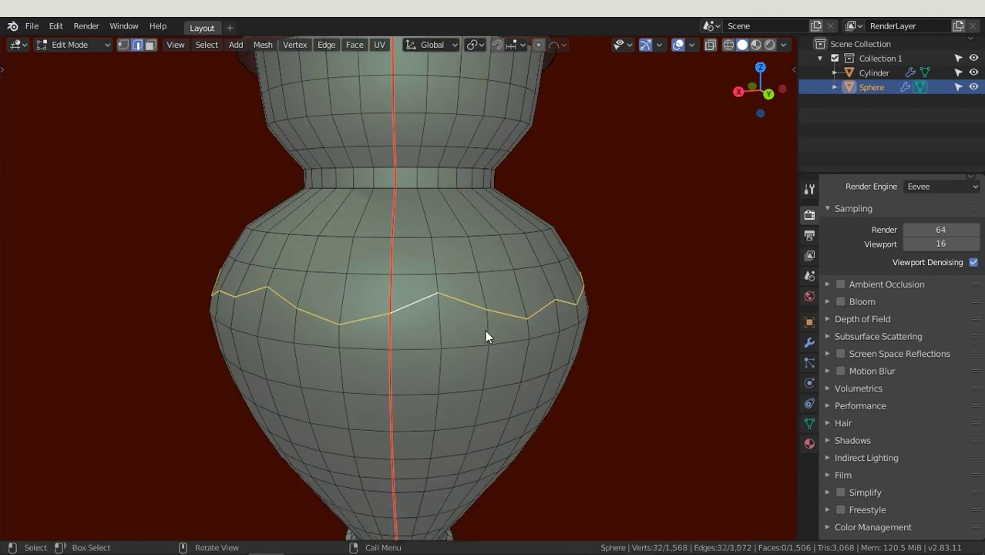
{"action": "key", "text": "g"}
{"action": "key", "text": "g"}
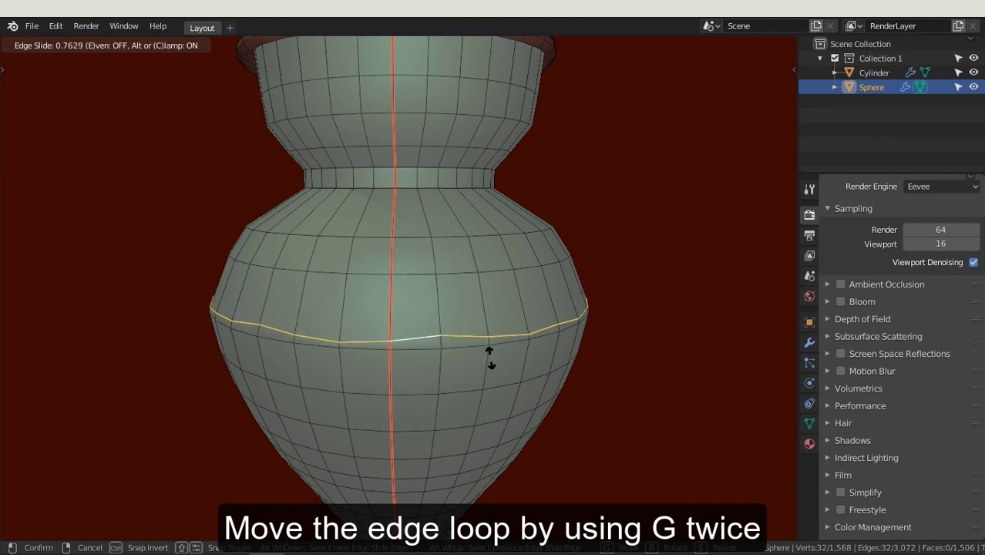
{"action": "left_click", "coordinate": [488, 332]}
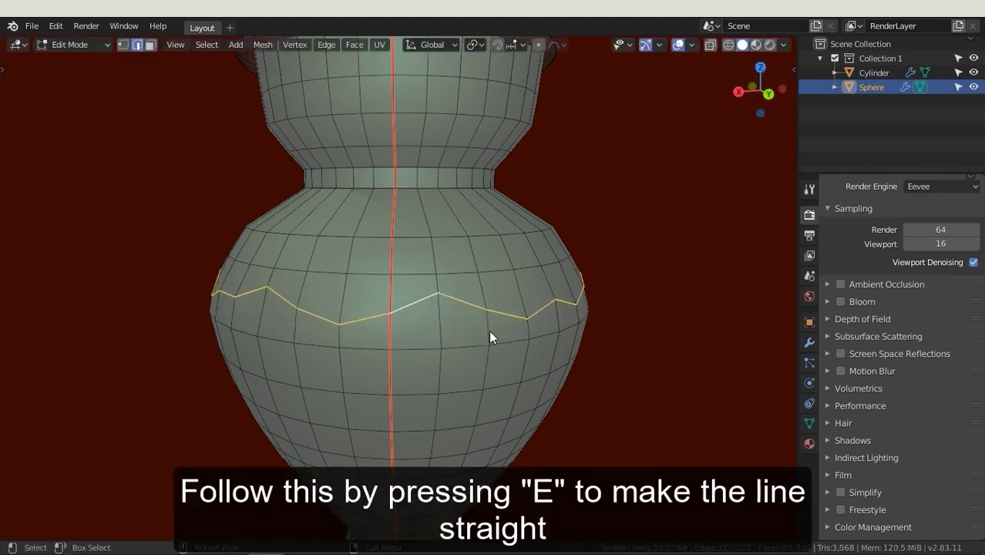
Slide the loop again with Even enabled so it straightens, then exit Edit Mode and deselect
{"action": "key", "text": "g"}
{"action": "key", "text": "g"}
{"action": "key", "text": "e"}
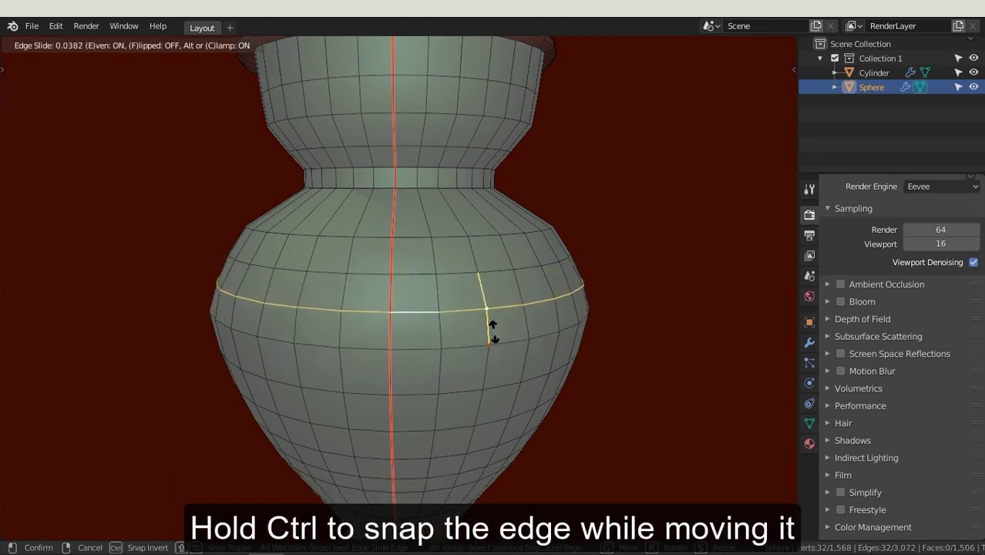
{"action": "left_click", "coordinate": [495, 337]}
{"action": "key", "text": "Tab"}
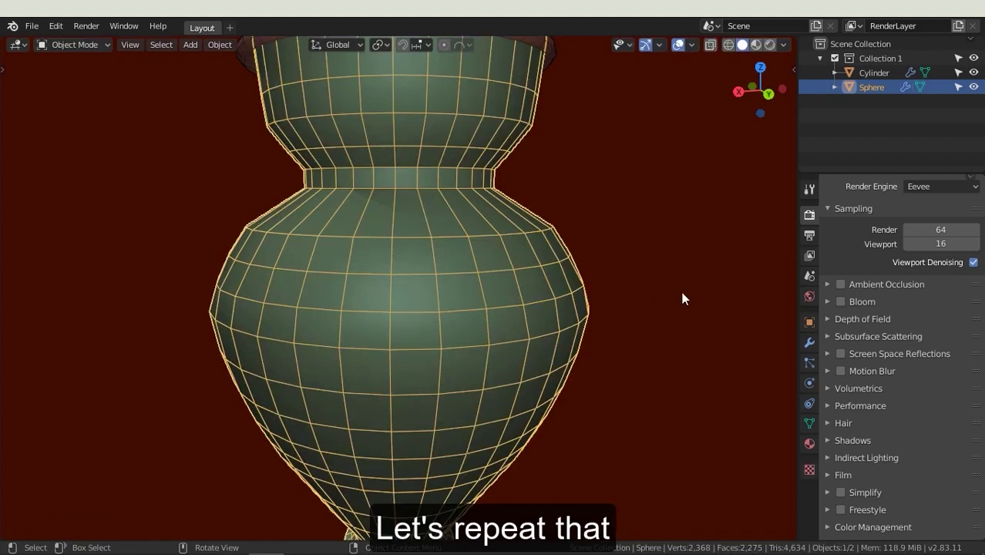
{"action": "scroll", "coordinate": [682, 299], "scroll_direction": "down", "scroll_amount": 4}
{"action": "mouse_move", "coordinate": [549, 330]}
{"action": "middle_mouse_down"}
{"action": "mouse_move", "coordinate": [429, 340]}
{"action": "mouse_move", "coordinate": [565, 336]}
{"action": "middle_mouse_up"}
{"action": "left_click", "coordinate": [660, 304]}
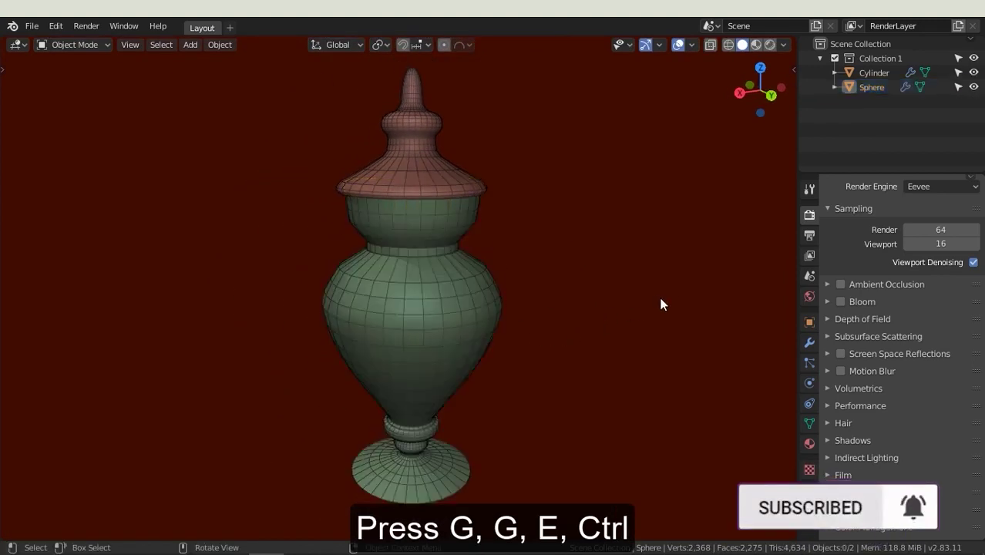
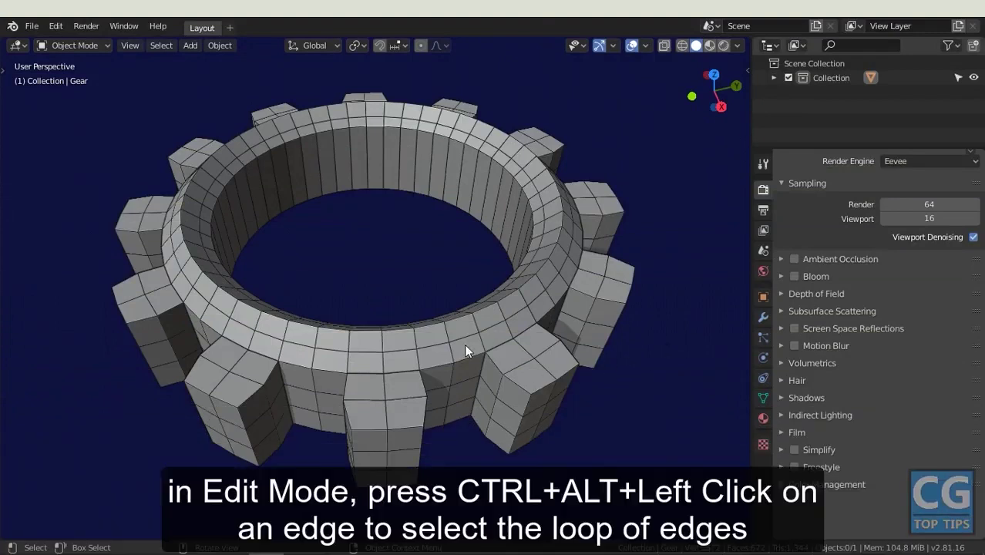
Enter Edit Mode on the gear and collapse one edge loop with Edge Collapse
{"action": "left_click", "coordinate": [466, 351]}
{"action": "key", "text": "Tab"}
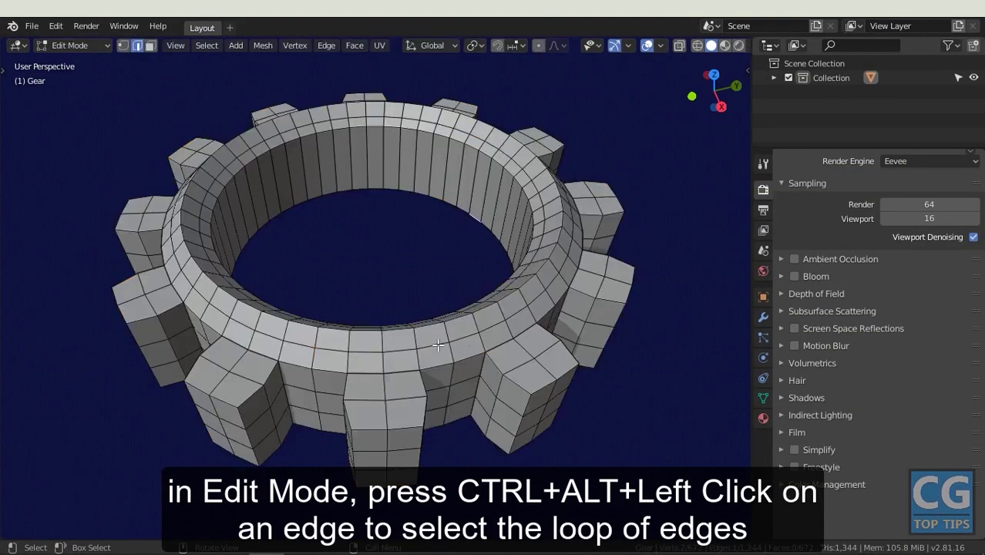
{"action": "left_click", "coordinate": [432, 344], "text": "ctrl+alt"}
{"action": "key", "text": "x"}
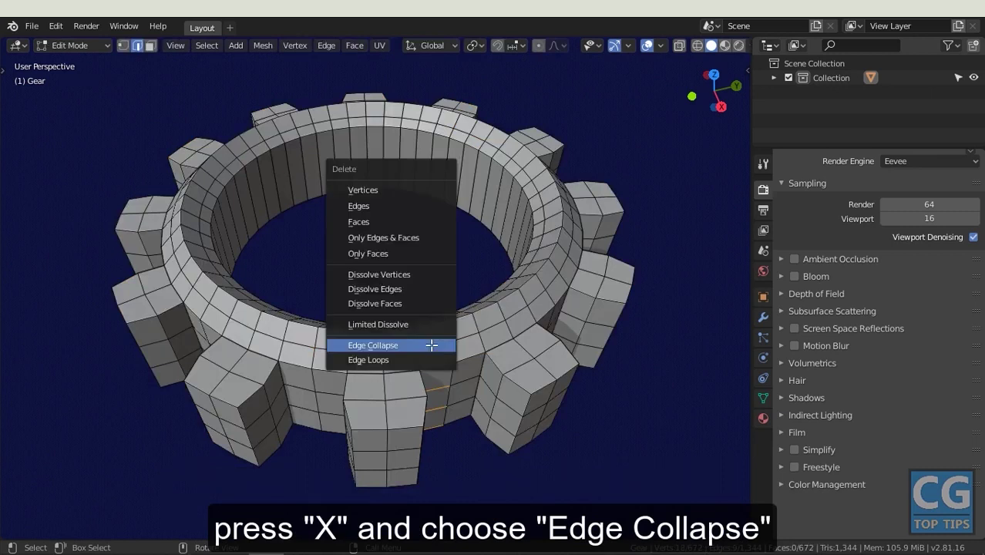
{"action": "left_click", "coordinate": [434, 345]}
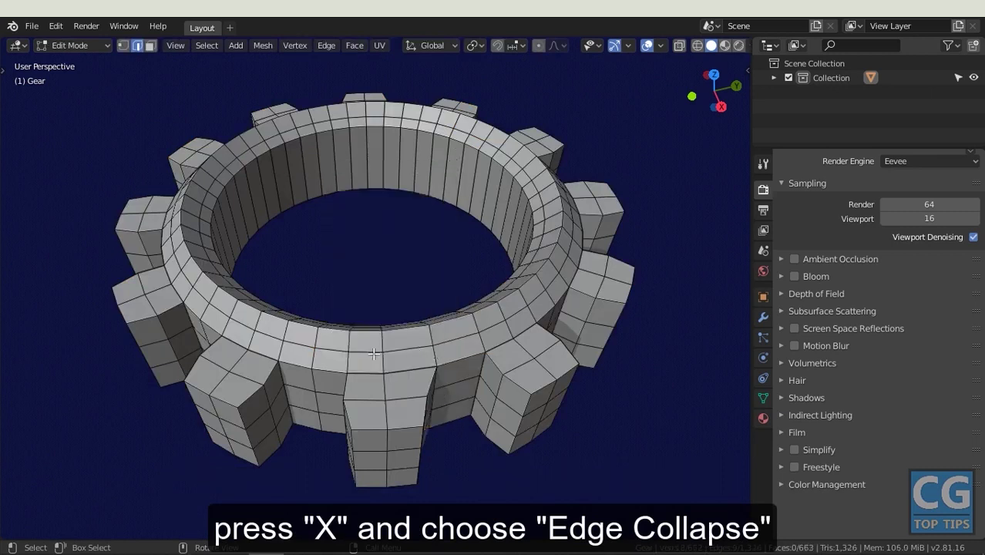
Collapse three more edge rings on the teeth, bringing faces to 636, then return to Object Mode
{"action": "left_click", "coordinate": [329, 352], "text": "ctrl+alt"}
{"action": "key", "text": "x"}
{"action": "left_click", "coordinate": [328, 350]}
{"action": "left_click", "coordinate": [316, 347], "text": "ctrl+alt"}
{"action": "key", "text": "x"}
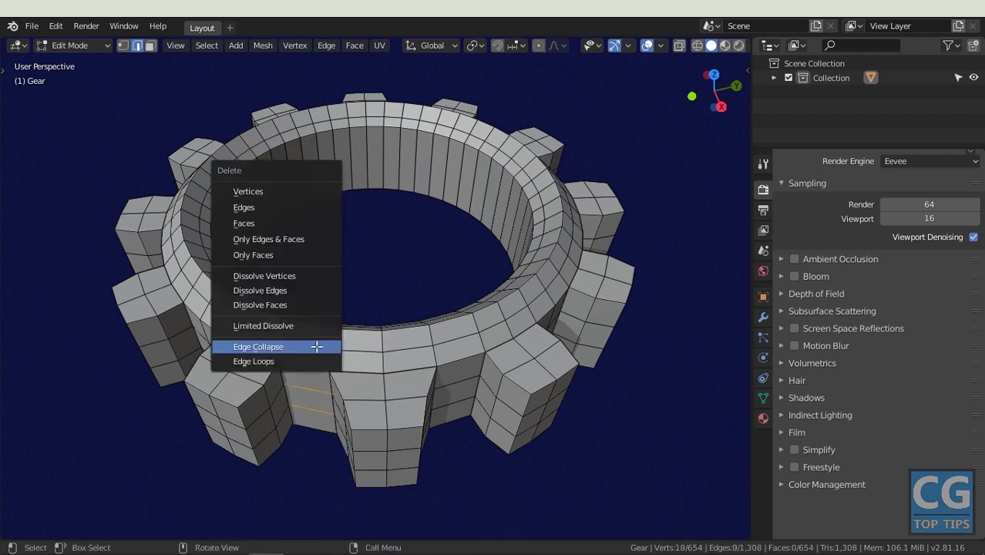
{"action": "left_click", "coordinate": [316, 346]}
{"action": "left_click", "coordinate": [450, 341], "text": "ctrl+alt"}
{"action": "key", "text": "x"}
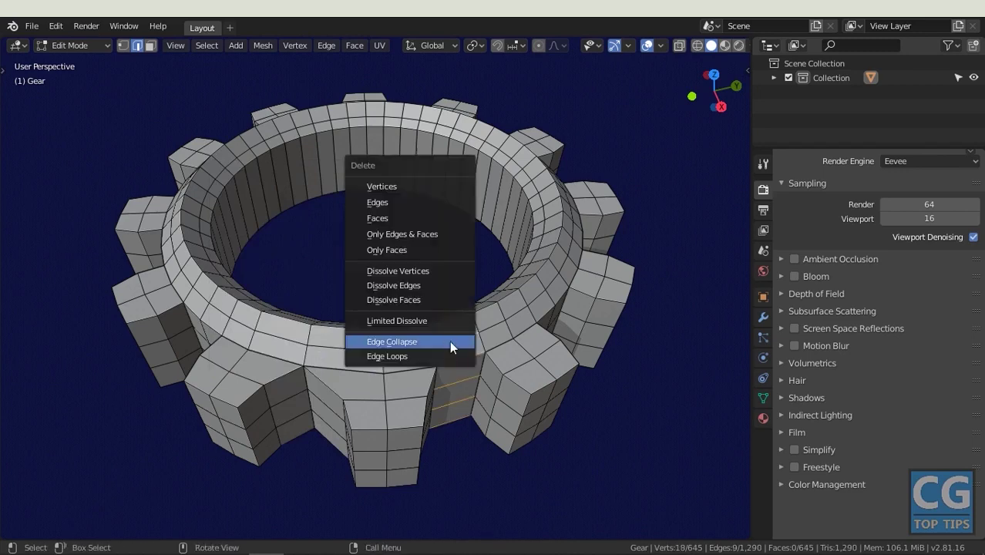
{"action": "left_click", "coordinate": [449, 341]}
{"action": "mouse_move", "coordinate": [450, 341]}
{"action": "middle_mouse_down"}
{"action": "mouse_move", "coordinate": [430, 296]}
{"action": "mouse_move", "coordinate": [448, 349]}
{"action": "middle_mouse_up"}
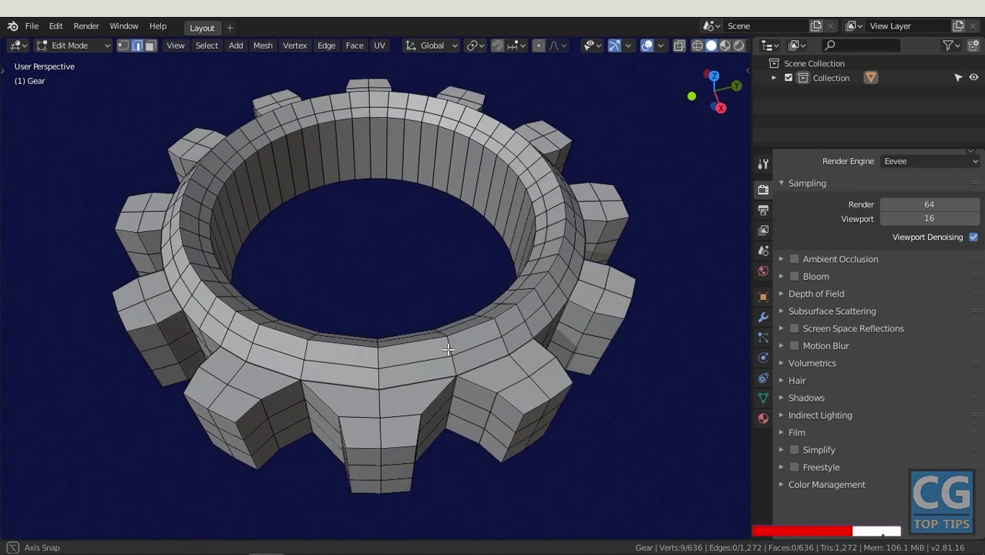
{"action": "key", "text": "Tab"}
Clip the view to the character's head with Alt+B, inspect it, then clear the clipping
{"action": "left_click", "coordinate": [674, 360]}
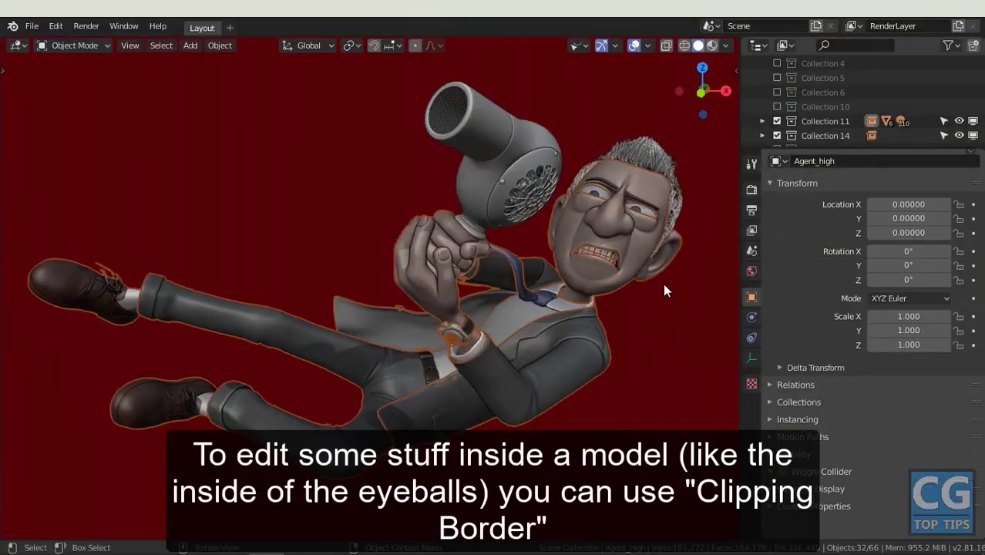
{"action": "key", "text": "alt+b"}
{"action": "left_click_drag", "start_coordinate": [709, 125], "coordinate": [596, 316]}
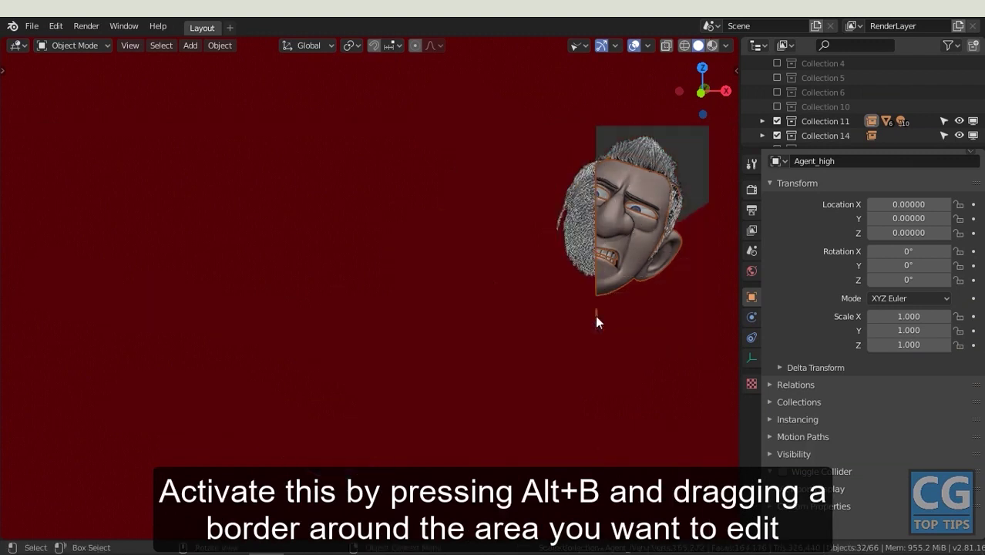
{"action": "middle_click_drag", "start_coordinate": [473, 270], "coordinate": [594, 269]}
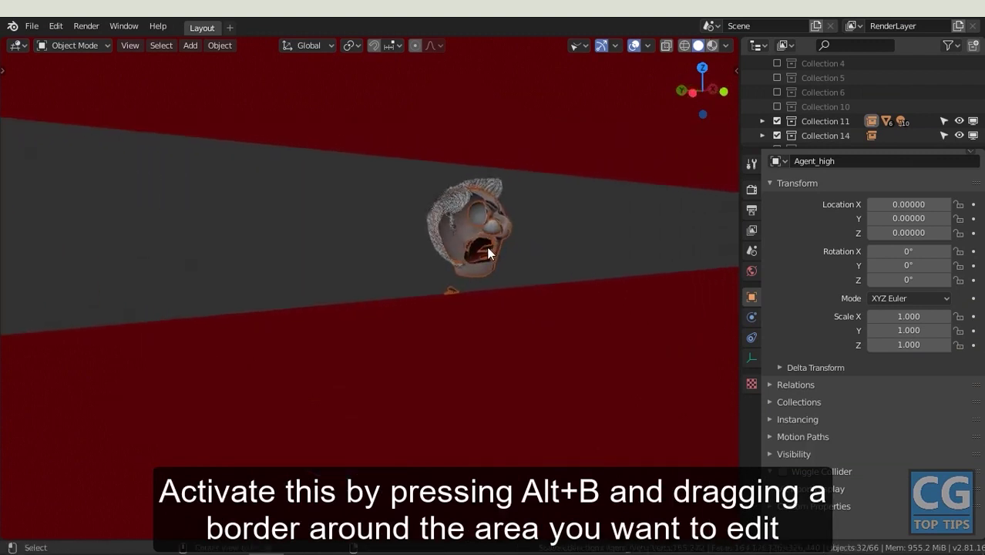
{"action": "scroll", "coordinate": [346, 286], "scroll_direction": "up", "scroll_amount": 5}
{"action": "mouse_move", "coordinate": [357, 274]}
{"action": "middle_mouse_down"}
{"action": "mouse_move", "coordinate": [409, 270]}
{"action": "mouse_move", "coordinate": [432, 246]}
{"action": "mouse_move", "coordinate": [436, 202]}
{"action": "mouse_move", "coordinate": [366, 275]}
{"action": "mouse_move", "coordinate": [273, 275]}
{"action": "mouse_move", "coordinate": [310, 275]}
{"action": "middle_mouse_up"}
{"action": "key", "text": "alt+b"}
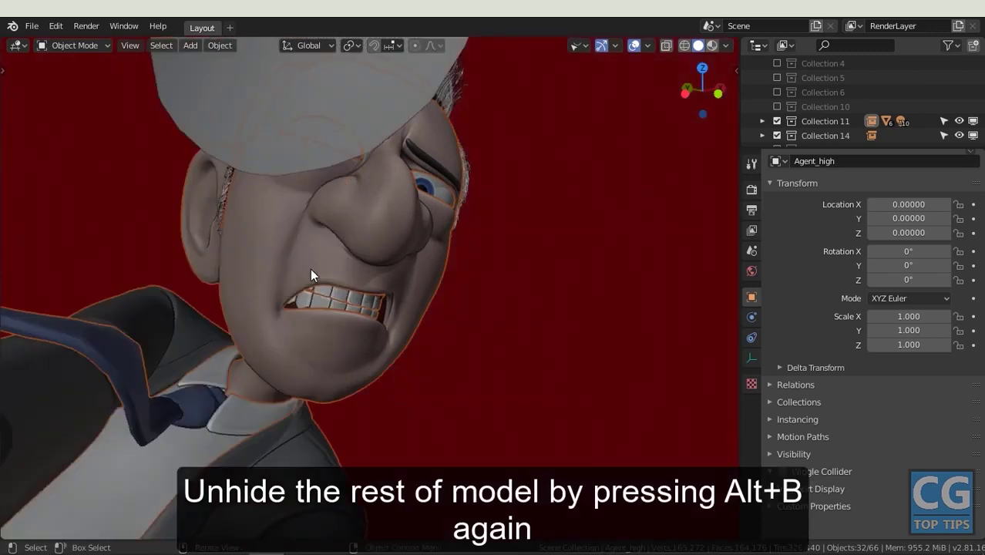
Clip the view to just the hair dryer with a new Alt+B region and inspect it
{"action": "scroll", "coordinate": [386, 247], "scroll_direction": "up", "scroll_amount": 5}
{"action": "scroll", "coordinate": [386, 246], "scroll_direction": "down", "scroll_amount": 6}
{"action": "middle_click_drag", "start_coordinate": [401, 285], "coordinate": [344, 275]}
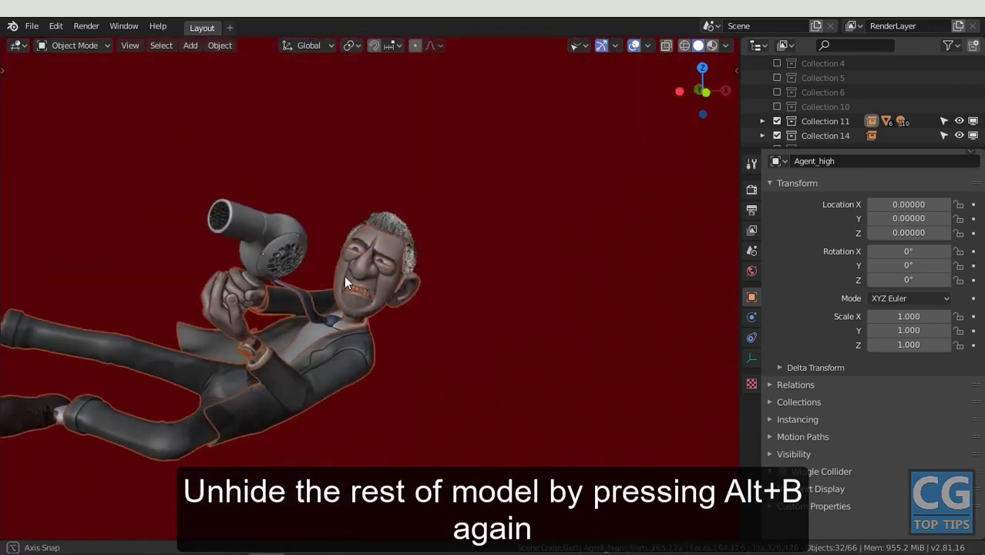
{"action": "key", "text": "alt+b"}
{"action": "left_click_drag", "start_coordinate": [189, 155], "coordinate": [332, 257]}
{"action": "mouse_move", "coordinate": [295, 276]}
{"action": "middle_mouse_down"}
{"action": "mouse_move", "coordinate": [269, 197]}
{"action": "mouse_move", "coordinate": [399, 327]}
{"action": "mouse_move", "coordinate": [384, 290]}
{"action": "mouse_move", "coordinate": [430, 253]}
{"action": "mouse_move", "coordinate": [576, 345]}
{"action": "mouse_move", "coordinate": [576, 323]}
{"action": "mouse_move", "coordinate": [440, 252]}
{"action": "mouse_move", "coordinate": [390, 269]}
{"action": "mouse_move", "coordinate": [366, 304]}
{"action": "mouse_move", "coordinate": [462, 333]}
{"action": "mouse_move", "coordinate": [491, 306]}
{"action": "mouse_move", "coordinate": [479, 352]}
{"action": "mouse_move", "coordinate": [414, 409]}
{"action": "mouse_move", "coordinate": [454, 385]}
{"action": "middle_mouse_up"}
{"action": "scroll", "coordinate": [398, 322], "scroll_direction": "up", "scroll_amount": 10}
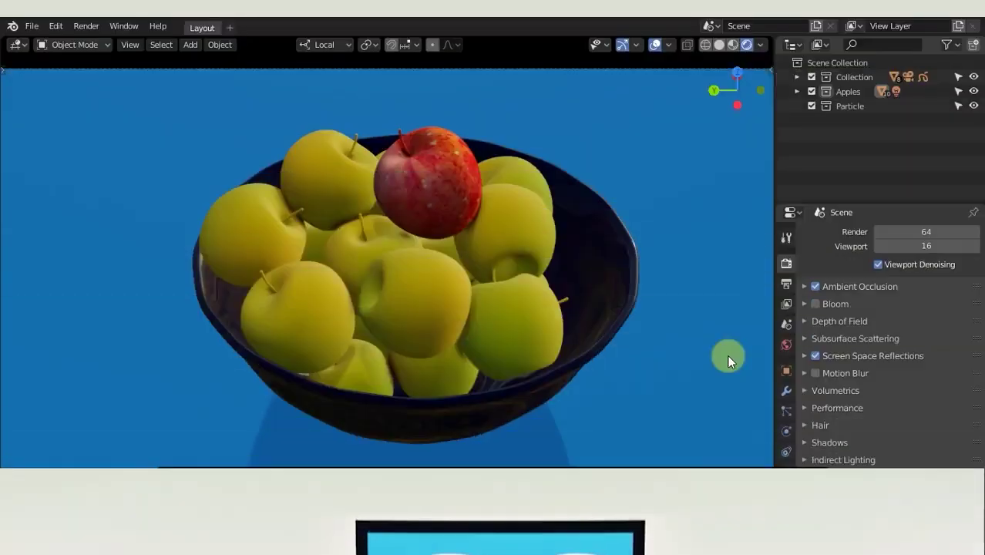
Link the red apple's textured material to the four yellow apples via Make Links > Materials
{"action": "left_click", "coordinate": [457, 194]}
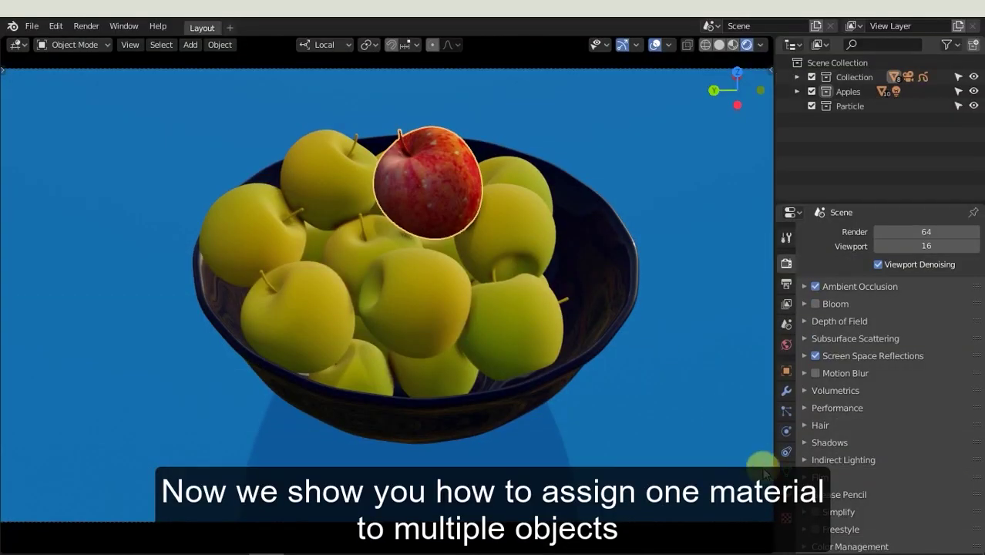
{"action": "left_click", "coordinate": [786, 487]}
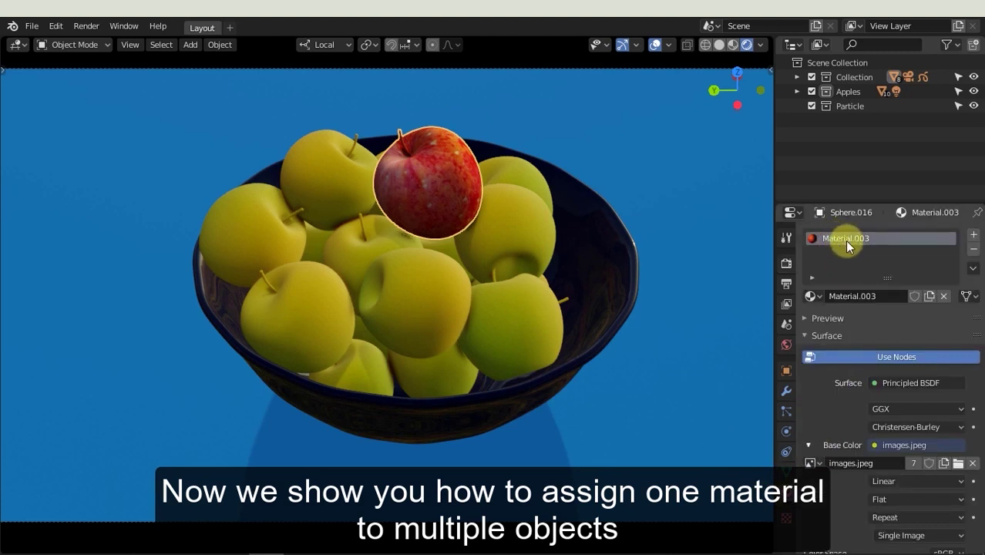
{"action": "left_click", "coordinate": [325, 178]}
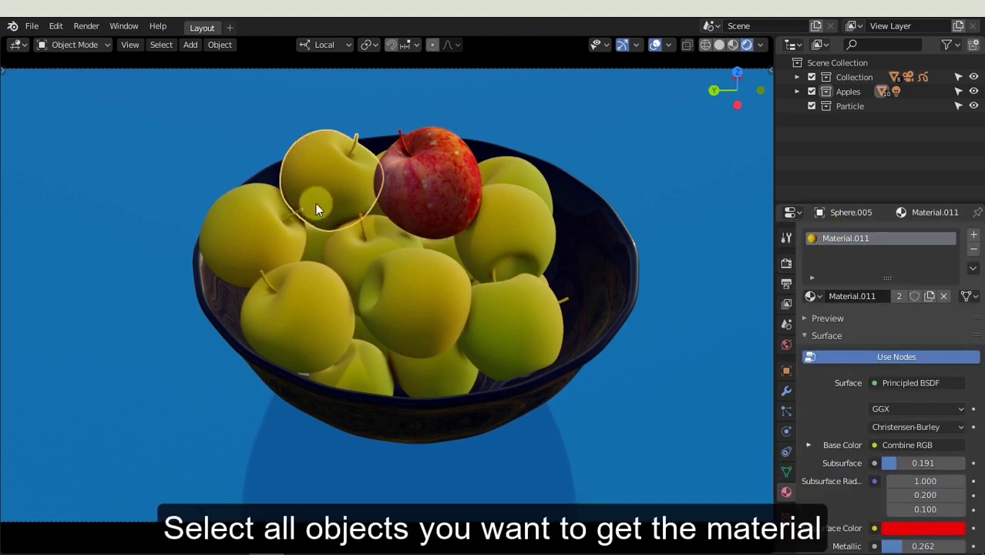
{"action": "left_click", "coordinate": [275, 244], "text": "shift"}
{"action": "left_click", "coordinate": [501, 321], "text": "shift"}
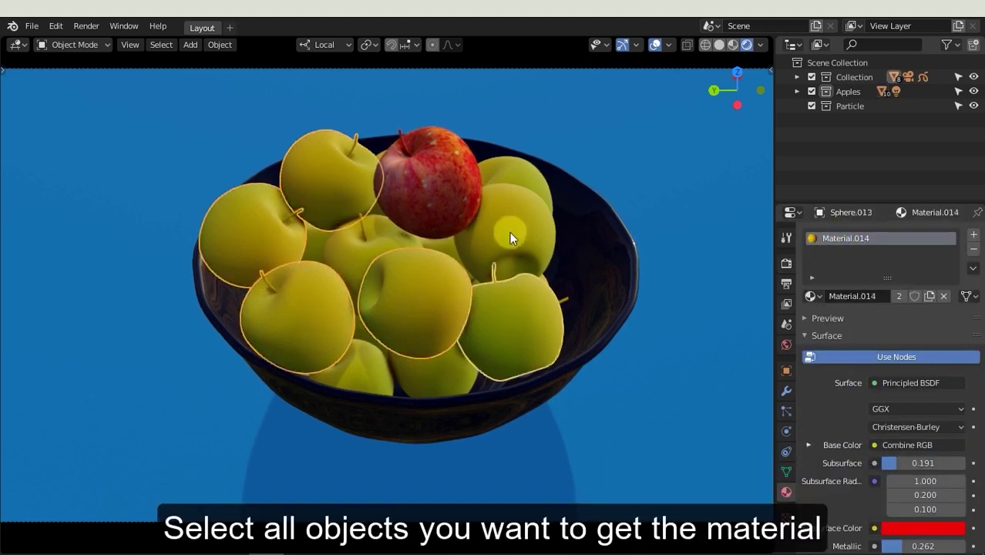
{"action": "left_click", "coordinate": [510, 229], "text": "shift"}
{"action": "left_click", "coordinate": [433, 175], "text": "shift"}
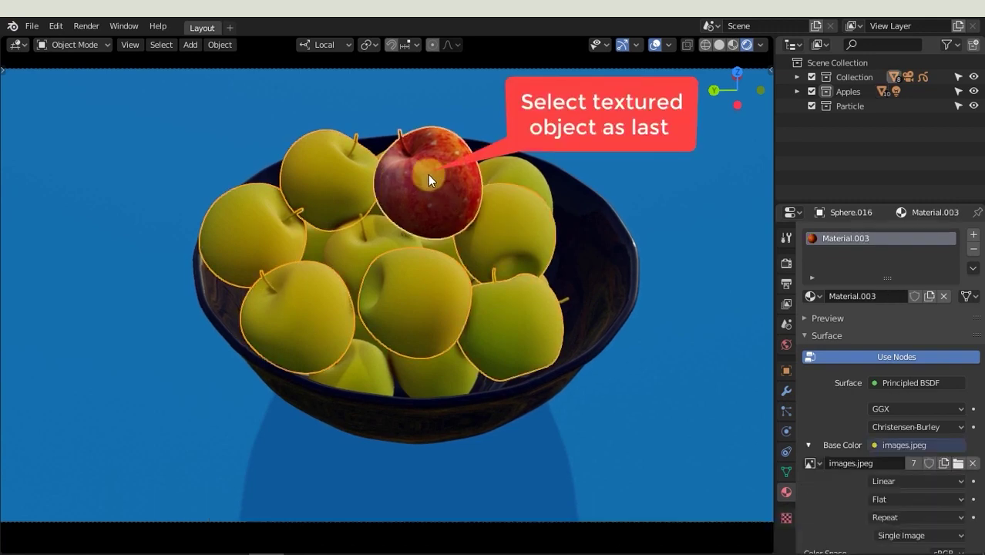
{"action": "left_click", "coordinate": [220, 44]}
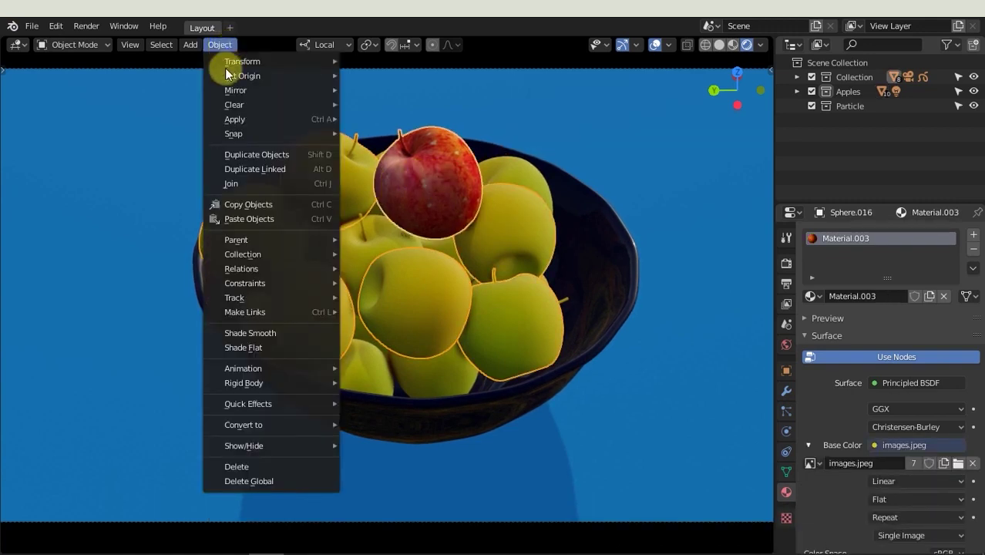
{"action": "mouse_move", "coordinate": [245, 311]}
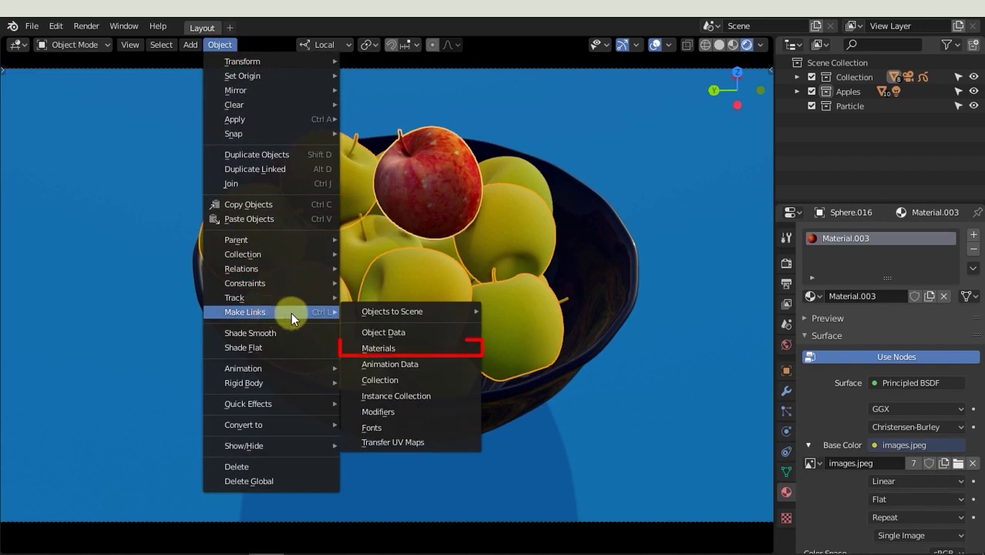
{"action": "left_click", "coordinate": [420, 356]}
Raise the shared Material.003 roughness to 0.757
{"action": "left_click", "coordinate": [477, 115]}
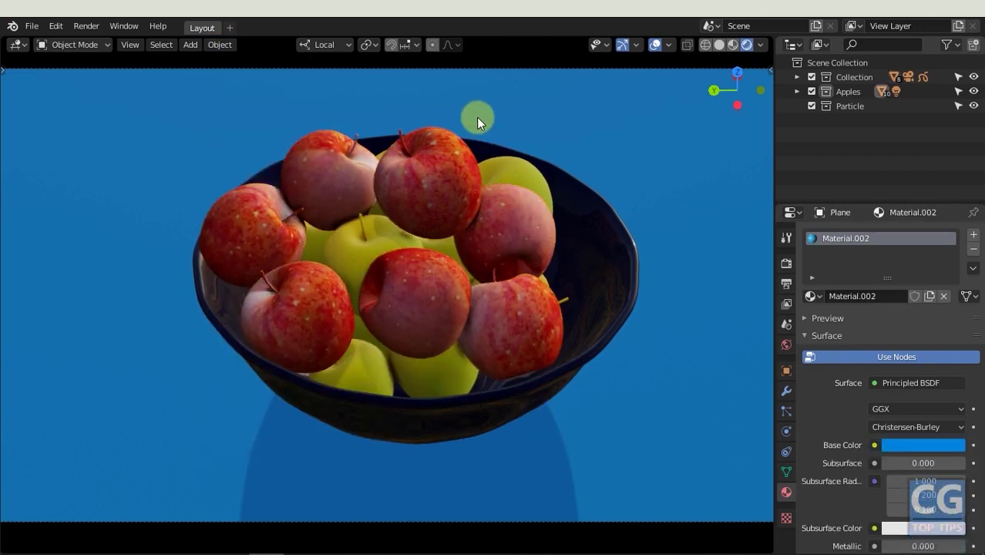
{"action": "left_click", "coordinate": [446, 177]}
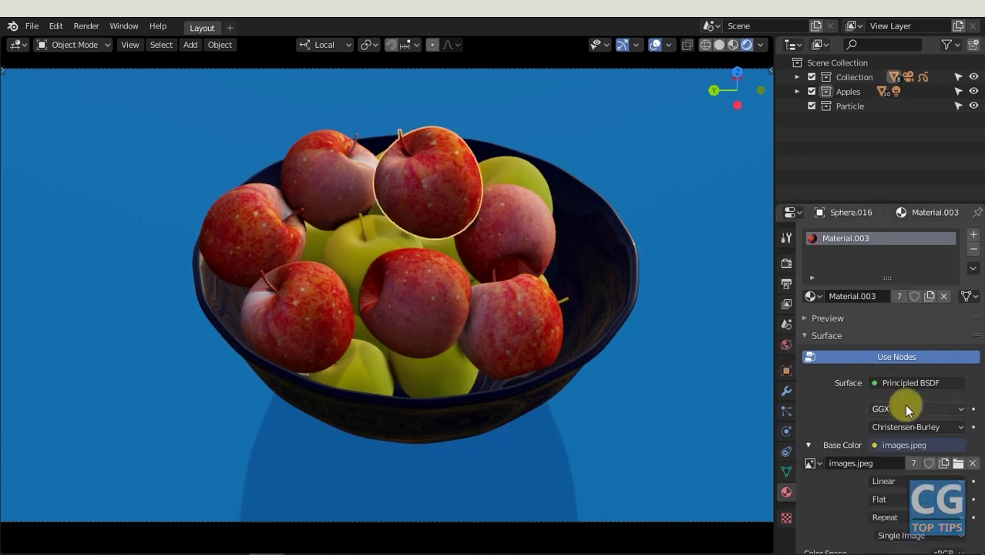
{"action": "scroll", "coordinate": [904, 403], "scroll_direction": "down", "scroll_amount": 8}
{"action": "scroll", "coordinate": [904, 406], "scroll_direction": "down", "scroll_amount": 5}
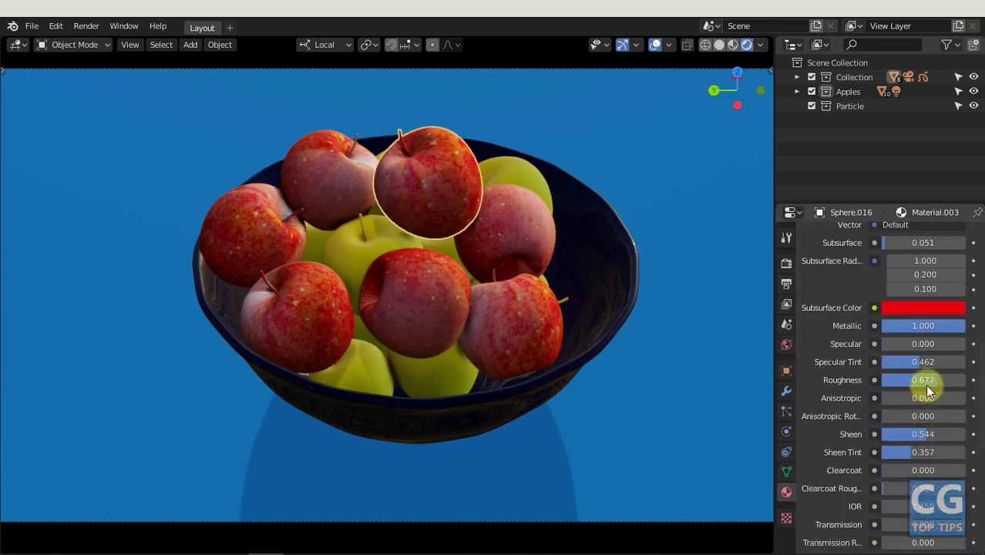
{"action": "mouse_move", "coordinate": [933, 380]}
{"action": "left_mouse_down"}
{"action": "mouse_move", "coordinate": [896, 382]}
{"action": "mouse_move", "coordinate": [942, 380]}
{"action": "left_mouse_up"}
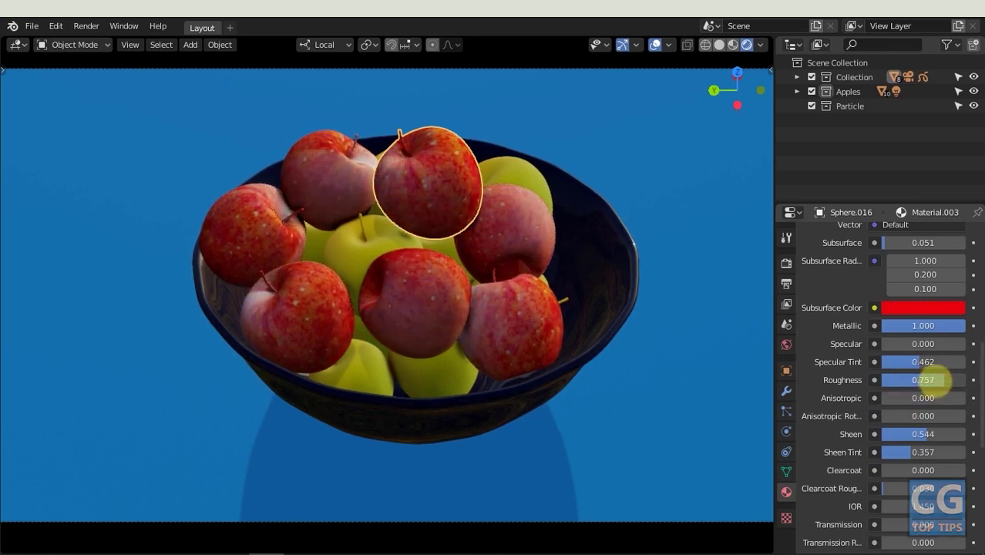
Make the two left apples single-user for Object & Data & Materials, then lower the shared material's roughness to 0.150
{"action": "left_click", "coordinate": [329, 173]}
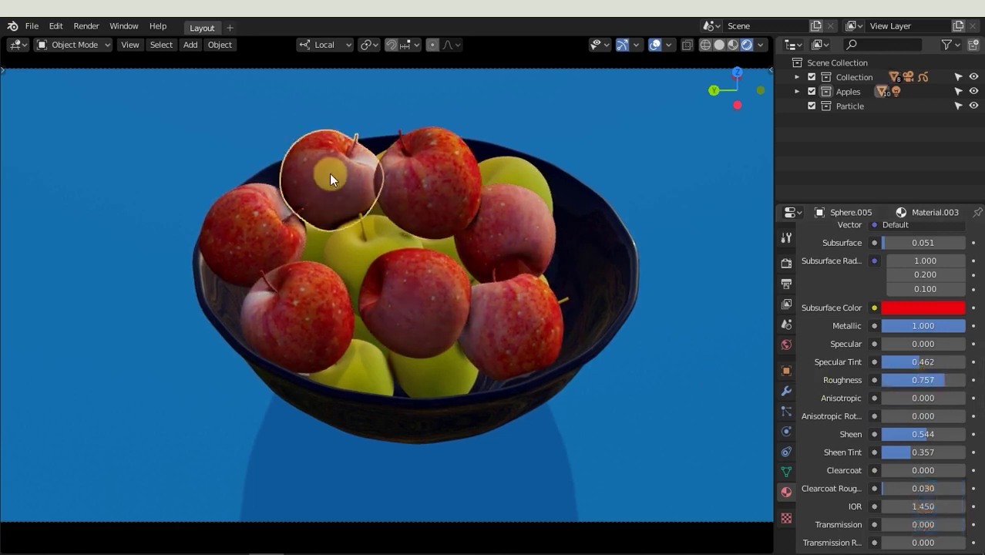
{"action": "left_click", "coordinate": [259, 231], "text": "shift"}
{"action": "left_click", "coordinate": [220, 44]}
{"action": "mouse_move", "coordinate": [270, 268]}
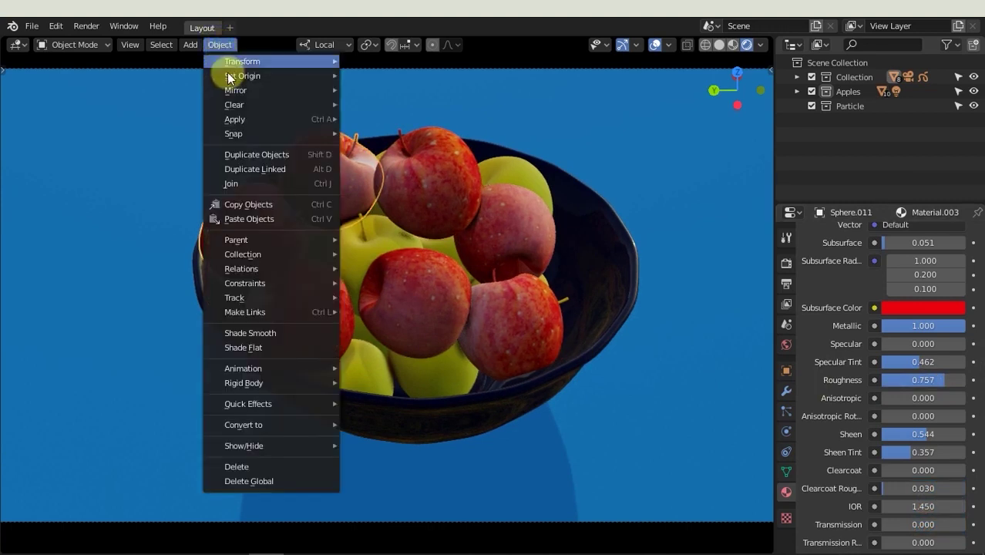
{"action": "mouse_move", "coordinate": [393, 332]}
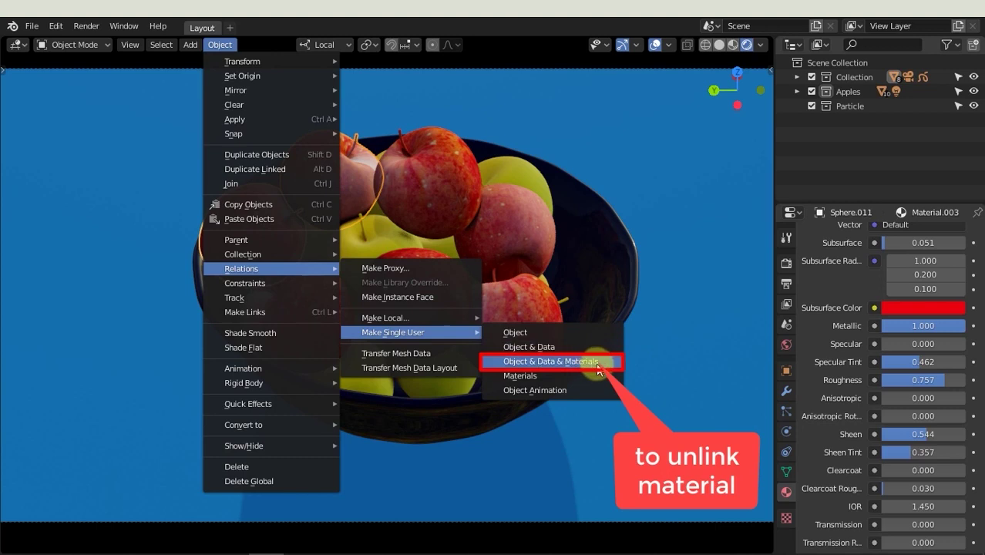
{"action": "left_click", "coordinate": [603, 373]}
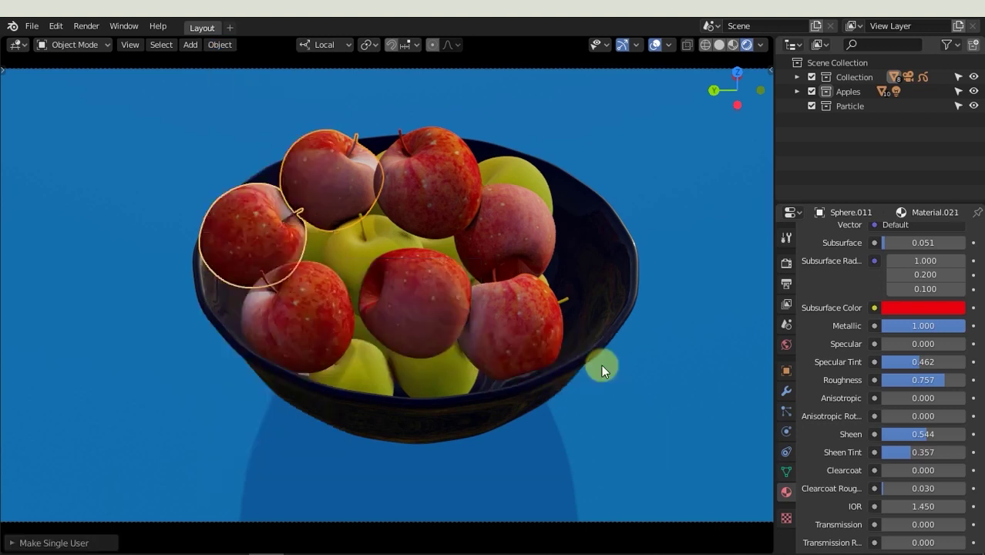
{"action": "left_click", "coordinate": [460, 188]}
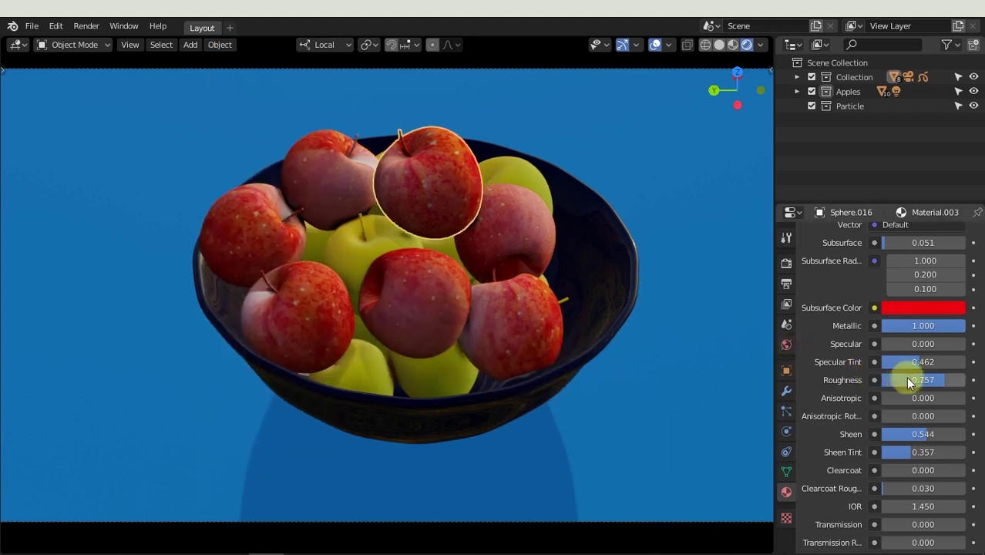
{"action": "mouse_move", "coordinate": [938, 378]}
{"action": "left_mouse_down"}
{"action": "mouse_move", "coordinate": [879, 396]}
{"action": "mouse_move", "coordinate": [889, 396]}
{"action": "left_mouse_up"}
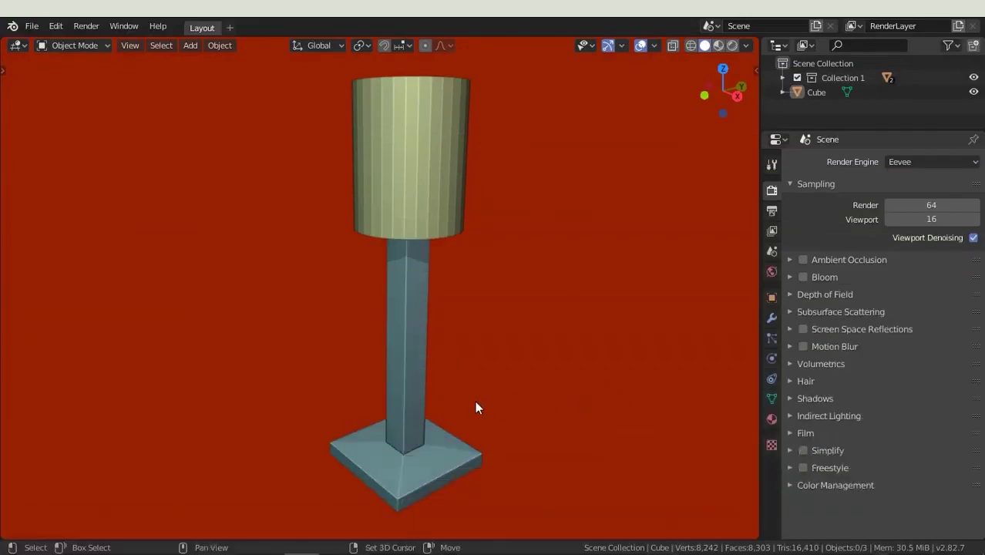
In Edit Mode, select the vertical edges of the lamp column
{"action": "middle_click_drag", "start_coordinate": [475, 400], "coordinate": [464, 323]}
{"action": "scroll", "coordinate": [464, 419], "scroll_direction": "up", "scroll_amount": 3}
{"action": "middle_click_drag", "start_coordinate": [464, 420], "coordinate": [482, 323]}
{"action": "key", "text": "Tab"}
{"action": "left_click", "coordinate": [423, 286]}
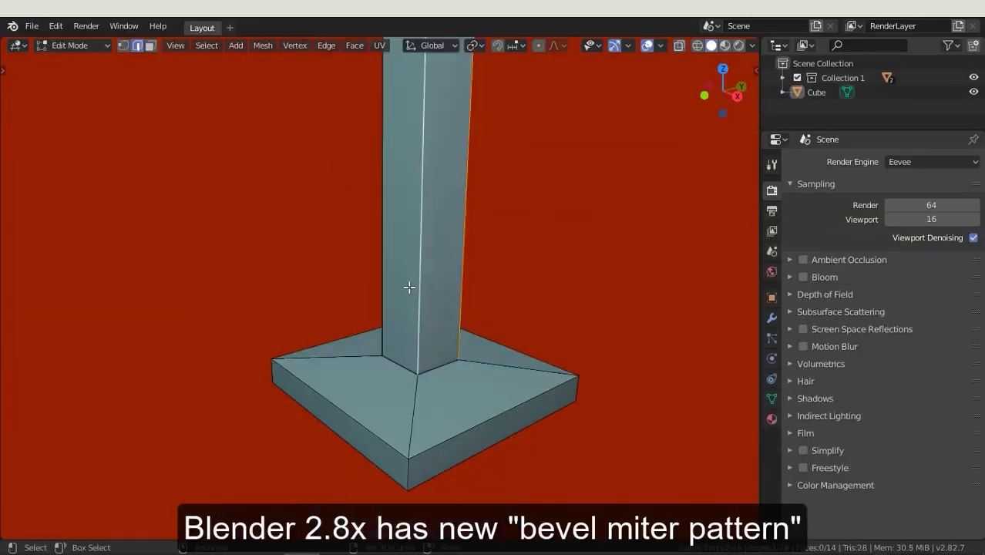
{"action": "left_click", "coordinate": [381, 284], "text": "shift"}
{"action": "mouse_move", "coordinate": [398, 293]}
{"action": "middle_mouse_down"}
{"action": "mouse_move", "coordinate": [524, 323]}
{"action": "mouse_move", "coordinate": [502, 324]}
{"action": "middle_mouse_up"}
{"action": "left_click", "coordinate": [313, 299], "text": "shift"}
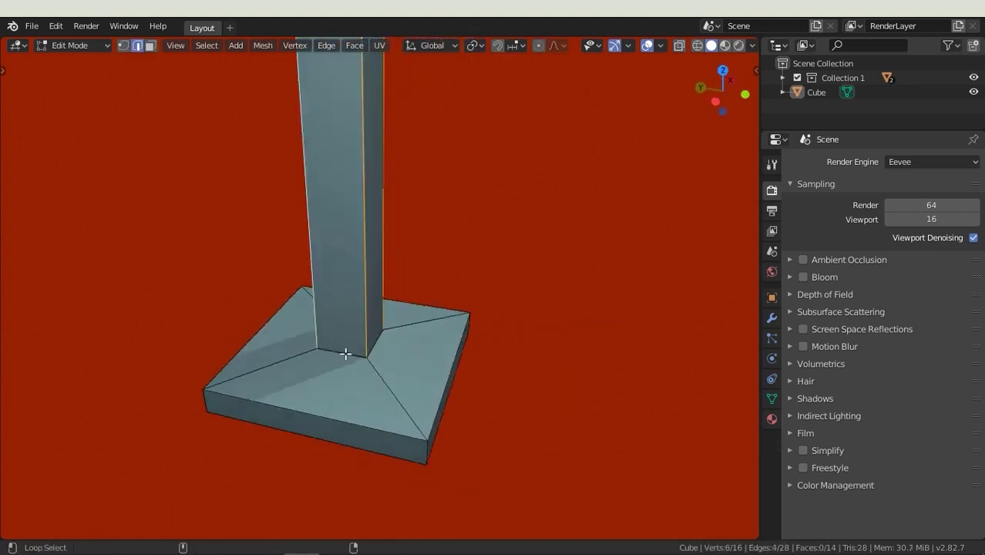
{"action": "middle_click_drag", "start_coordinate": [405, 341], "coordinate": [366, 341]}
Bevel the selected column edges with 4 segments
{"action": "key", "text": "ctrl+b"}
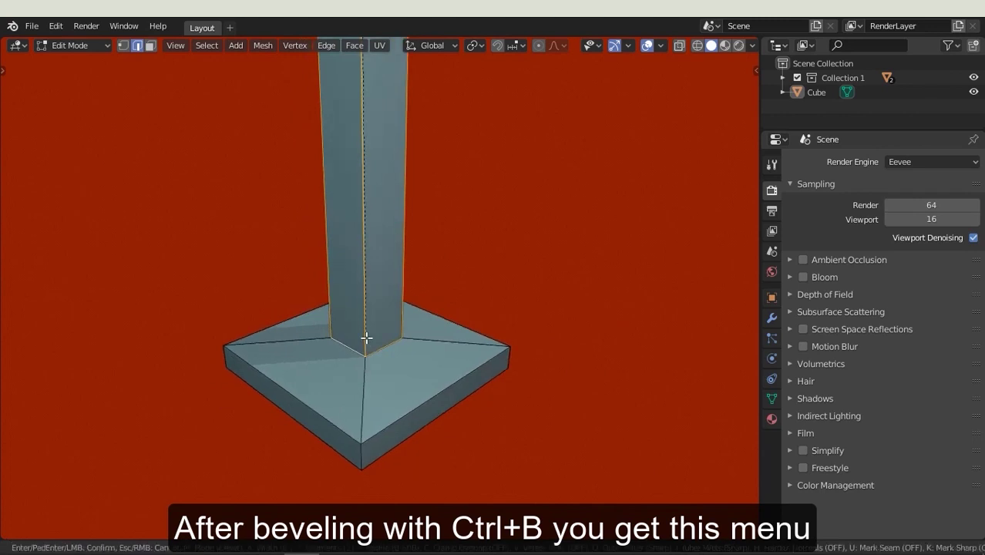
{"action": "left_click", "coordinate": [373, 360]}
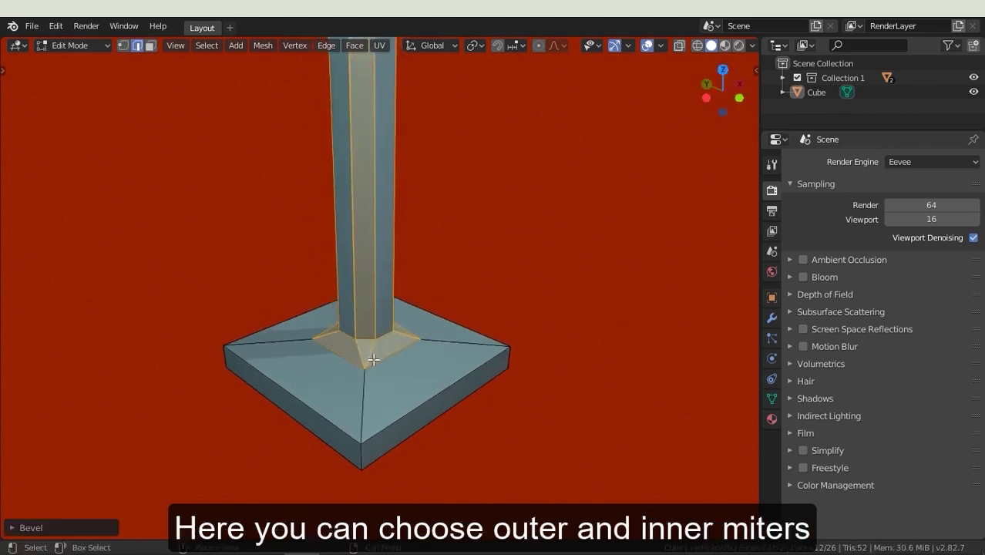
{"action": "left_click", "coordinate": [78, 529]}
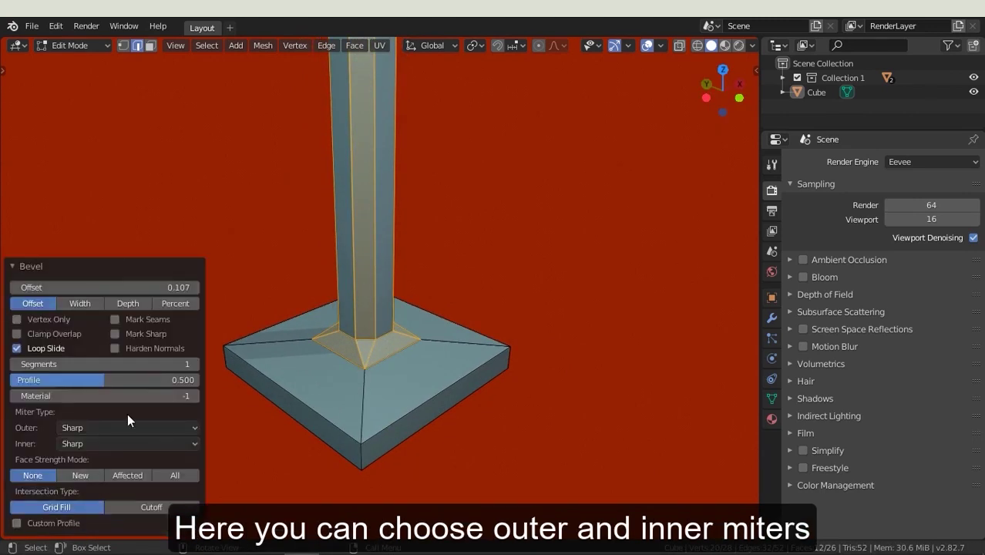
{"action": "left_click", "coordinate": [197, 365]}
{"action": "left_click", "coordinate": [197, 365]}
{"action": "left_click", "coordinate": [198, 365]}
{"action": "middle_click_drag", "start_coordinate": [380, 372], "coordinate": [488, 345]}
{"action": "scroll", "coordinate": [414, 345], "scroll_direction": "up", "scroll_amount": 3}
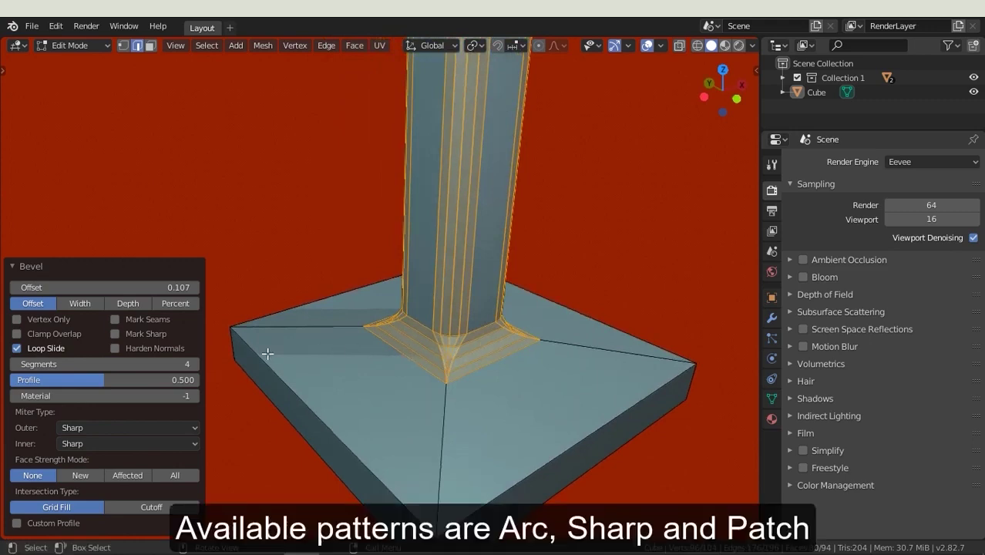
Try the Patch outer miter, then settle on Arc for the bevel's base corners
{"action": "left_click", "coordinate": [174, 428]}
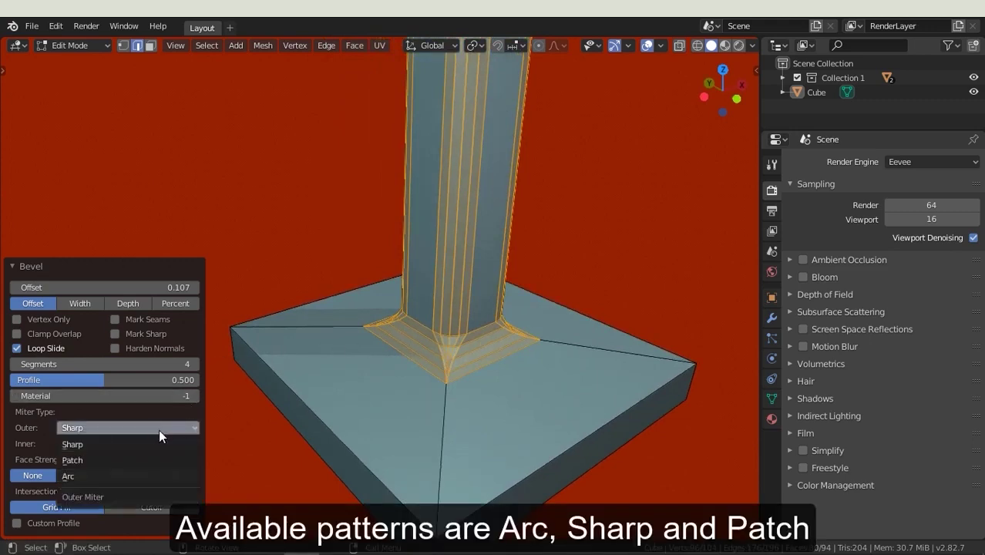
{"action": "left_click", "coordinate": [117, 460]}
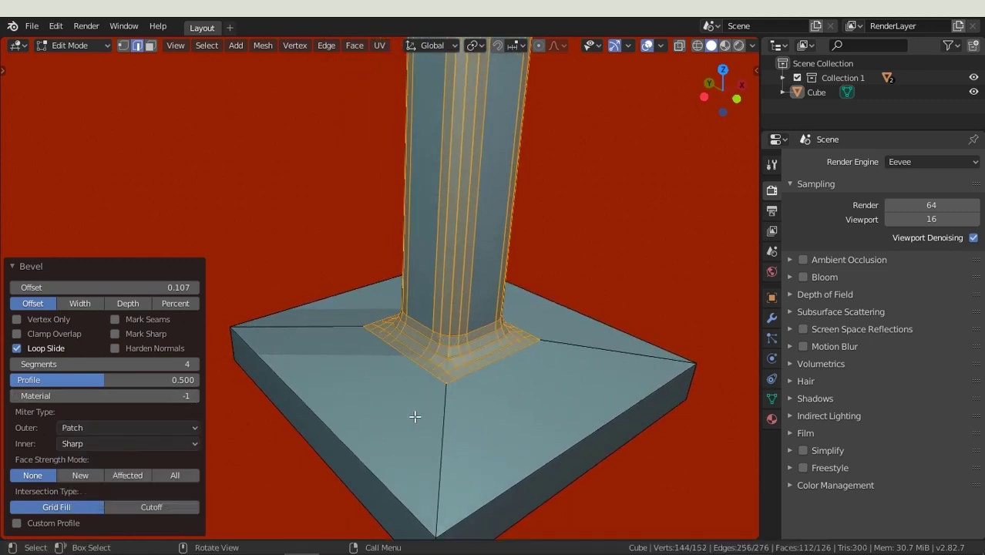
{"action": "left_click", "coordinate": [171, 429]}
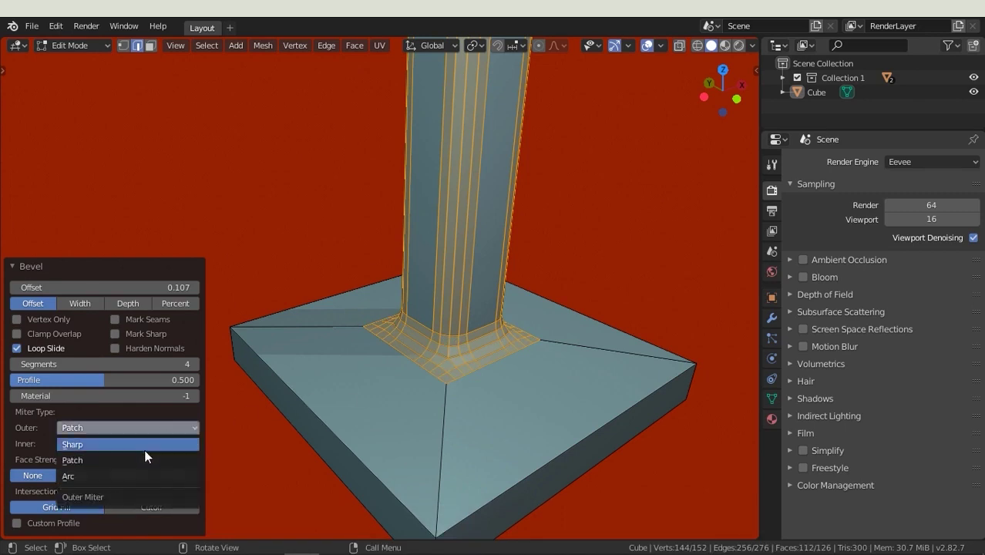
{"action": "left_click", "coordinate": [132, 474]}
{"action": "left_click", "coordinate": [559, 273]}
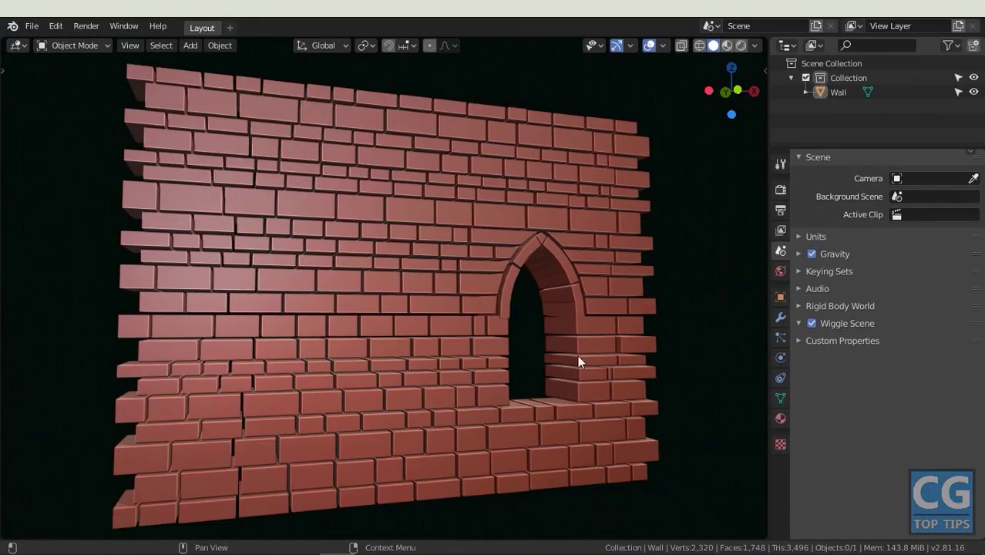
In front view, make an angle-constrained horizontal knife cut across the brick wall
{"action": "left_click", "coordinate": [347, 240]}
{"action": "mouse_move", "coordinate": [348, 240]}
{"action": "middle_mouse_down"}
{"action": "mouse_move", "coordinate": [299, 275]}
{"action": "mouse_move", "coordinate": [371, 275]}
{"action": "middle_mouse_up"}
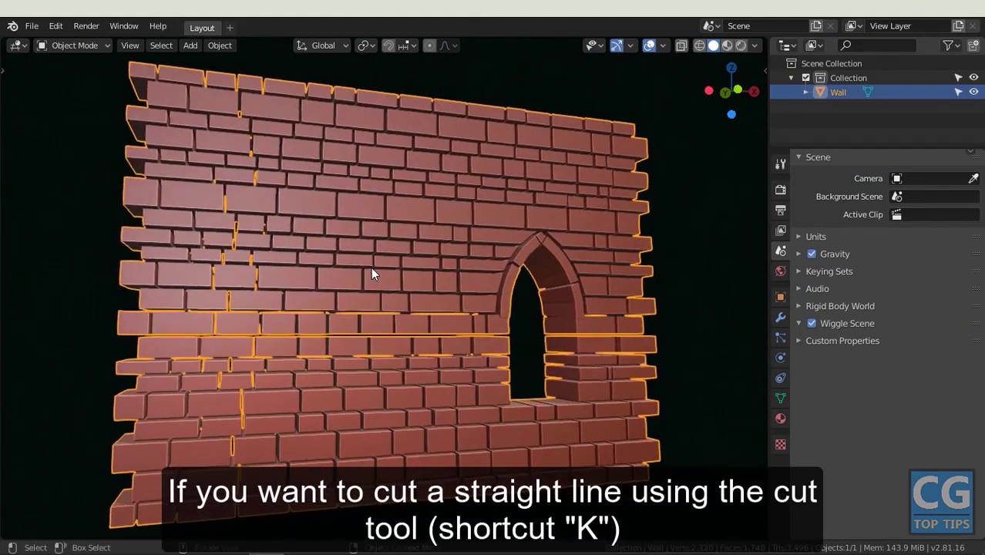
{"action": "key", "text": "Tab"}
{"action": "key", "text": "k"}
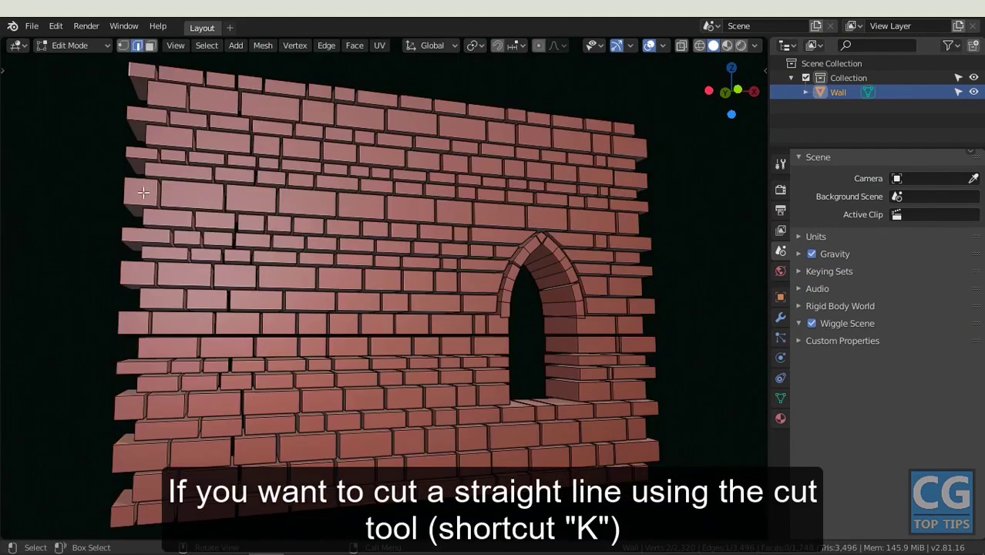
{"action": "middle_click_drag", "start_coordinate": [144, 192], "coordinate": [154, 174], "text": "alt"}
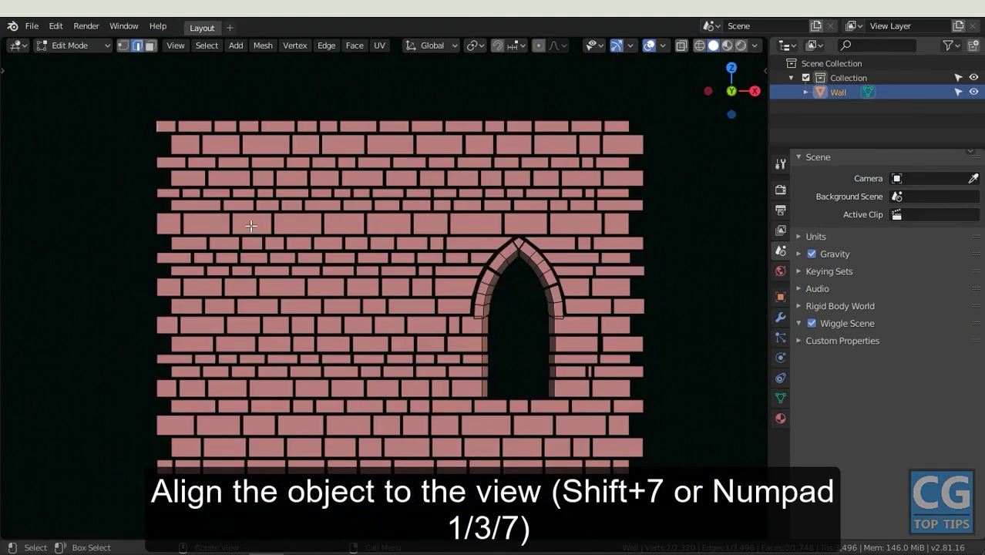
{"action": "scroll", "coordinate": [251, 225], "scroll_direction": "up", "scroll_amount": 2}
{"action": "key", "text": "k"}
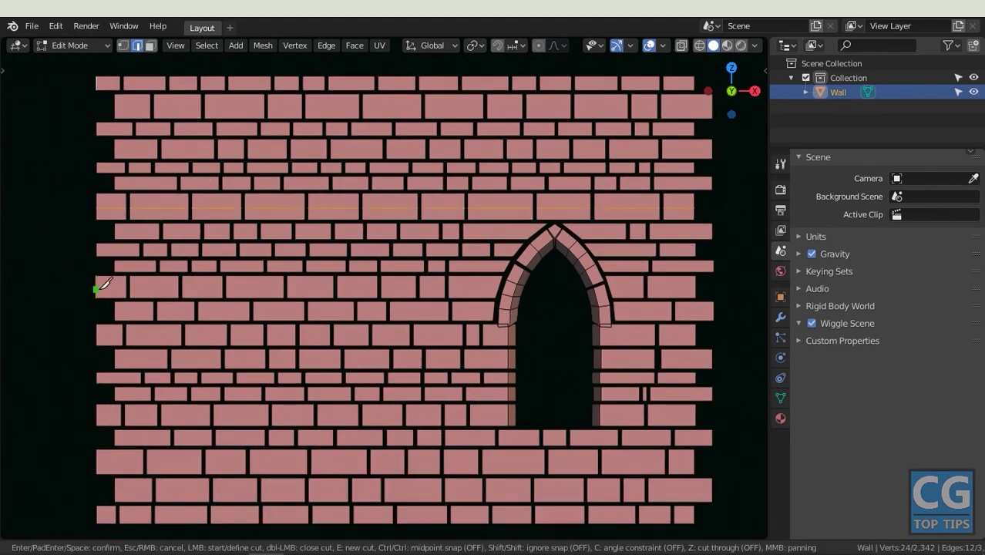
{"action": "left_click", "coordinate": [96, 289]}
{"action": "key", "text": "c"}
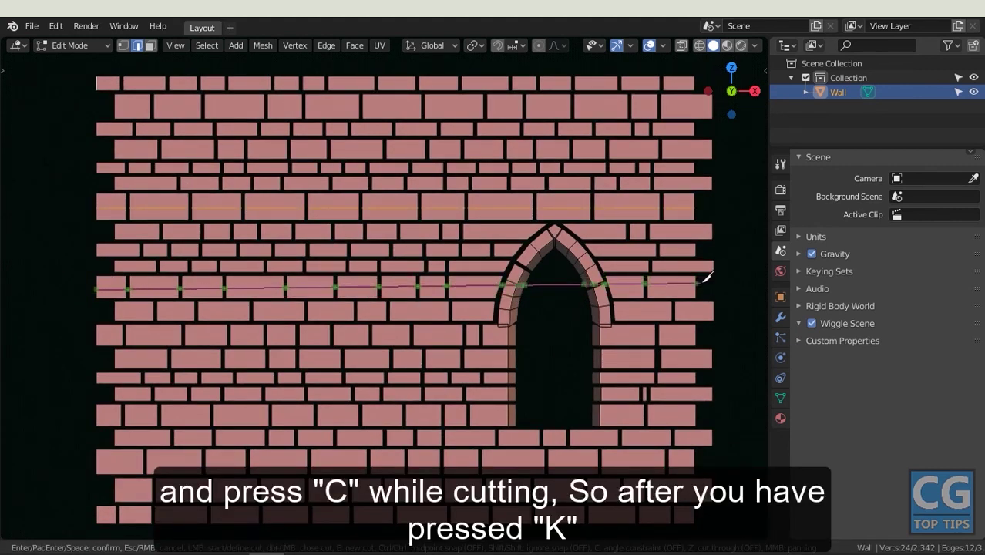
{"action": "key", "text": "Return"}
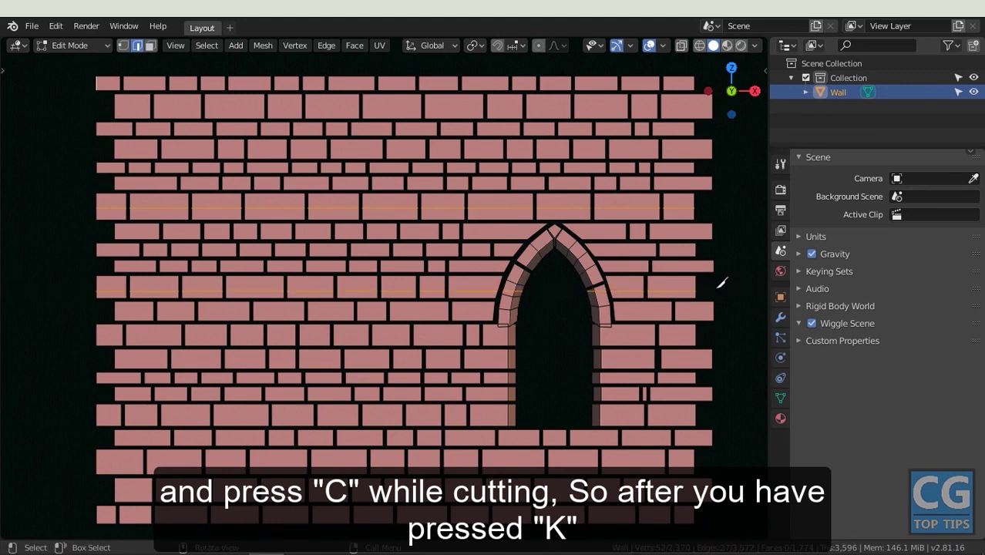
Extrude the strip of brick faces along the cut into a ledge, then leave Edit Mode
{"action": "left_click", "coordinate": [685, 293]}
{"action": "left_click", "coordinate": [626, 295], "text": "shift"}
{"action": "left_click", "coordinate": [472, 295], "text": "shift"}
{"action": "left_click", "coordinate": [432, 294], "text": "shift"}
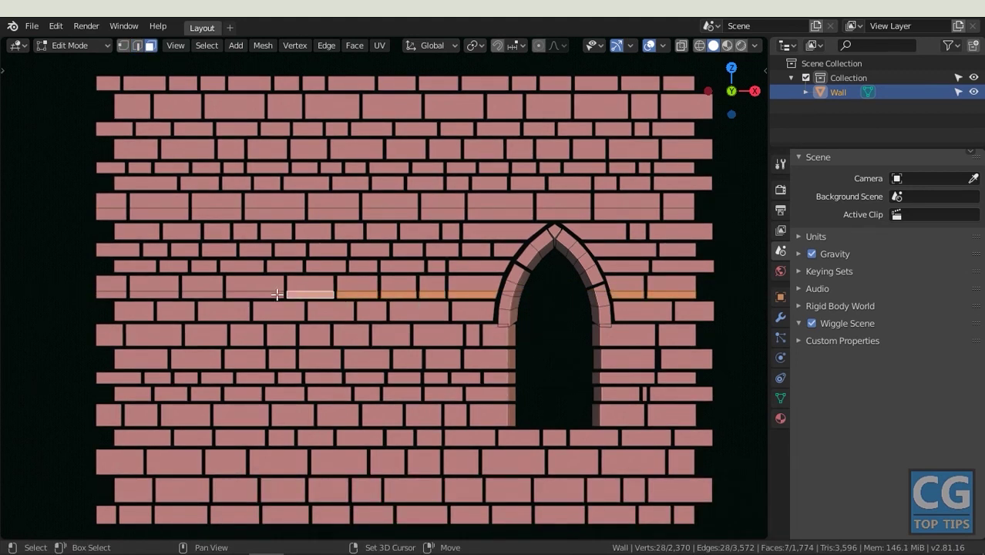
{"action": "left_click", "coordinate": [147, 293], "text": "shift"}
{"action": "key", "text": "e"}
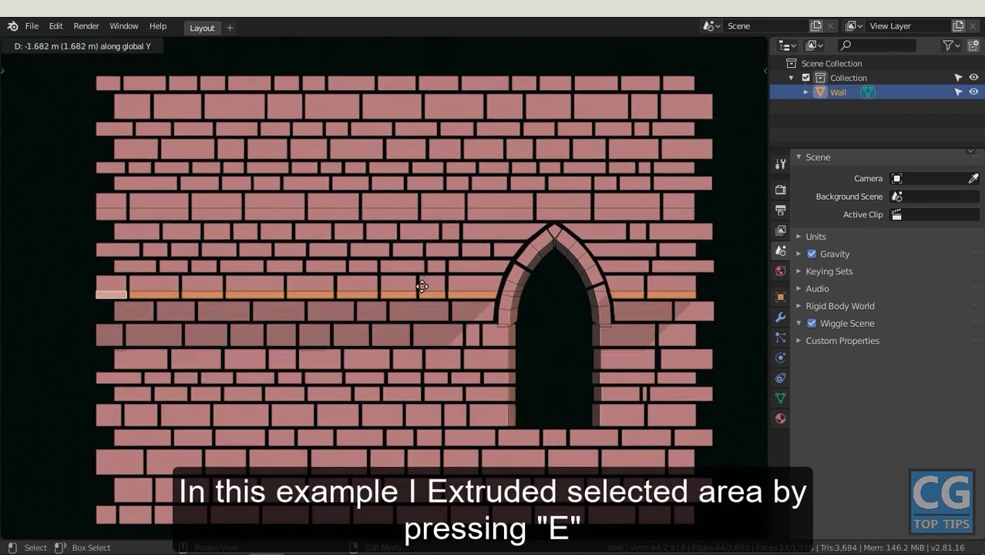
{"action": "left_click", "coordinate": [417, 291]}
{"action": "mouse_move", "coordinate": [416, 291]}
{"action": "middle_mouse_down"}
{"action": "mouse_move", "coordinate": [481, 334]}
{"action": "mouse_move", "coordinate": [468, 332]}
{"action": "middle_mouse_up"}
{"action": "left_click", "coordinate": [727, 302]}
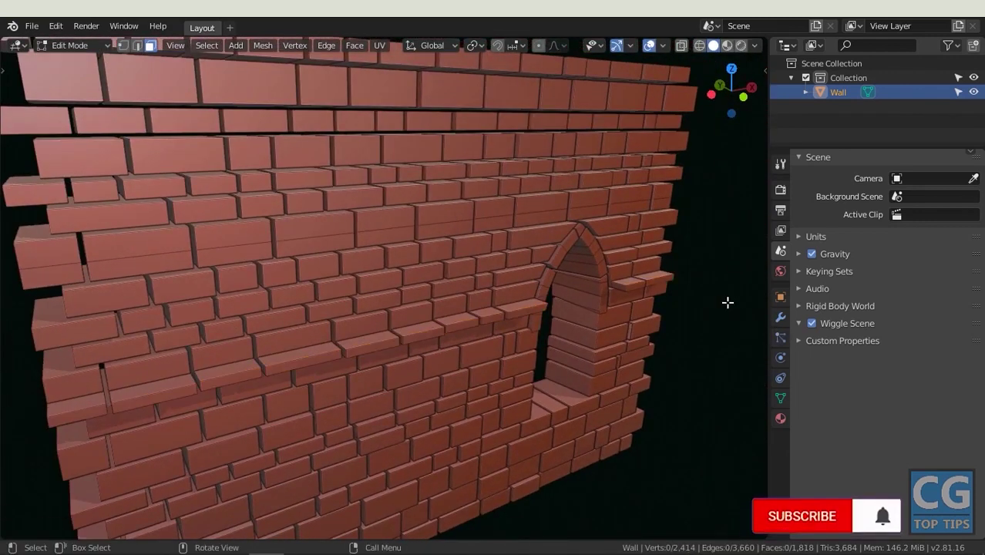
{"action": "key", "text": "Tab"}
{"action": "left_click", "coordinate": [726, 301]}
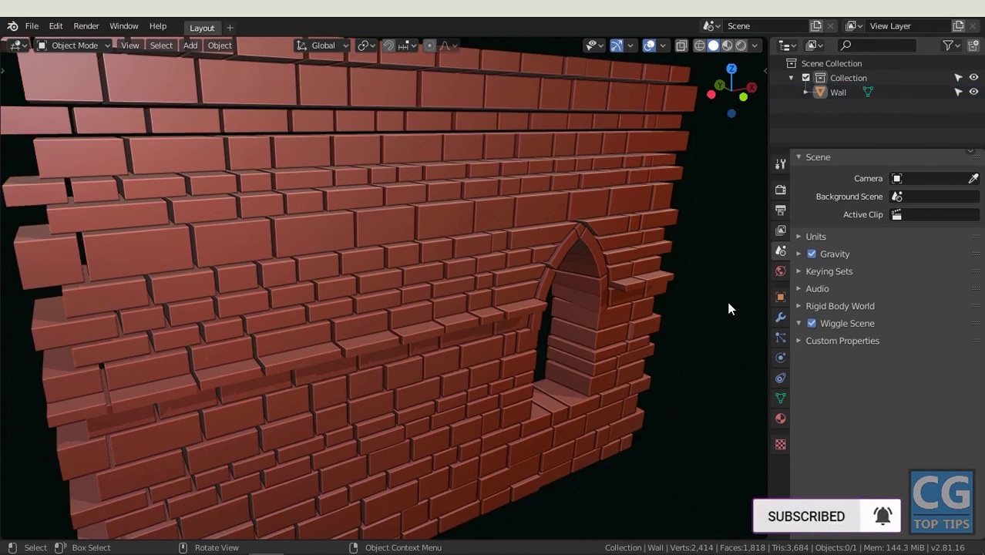